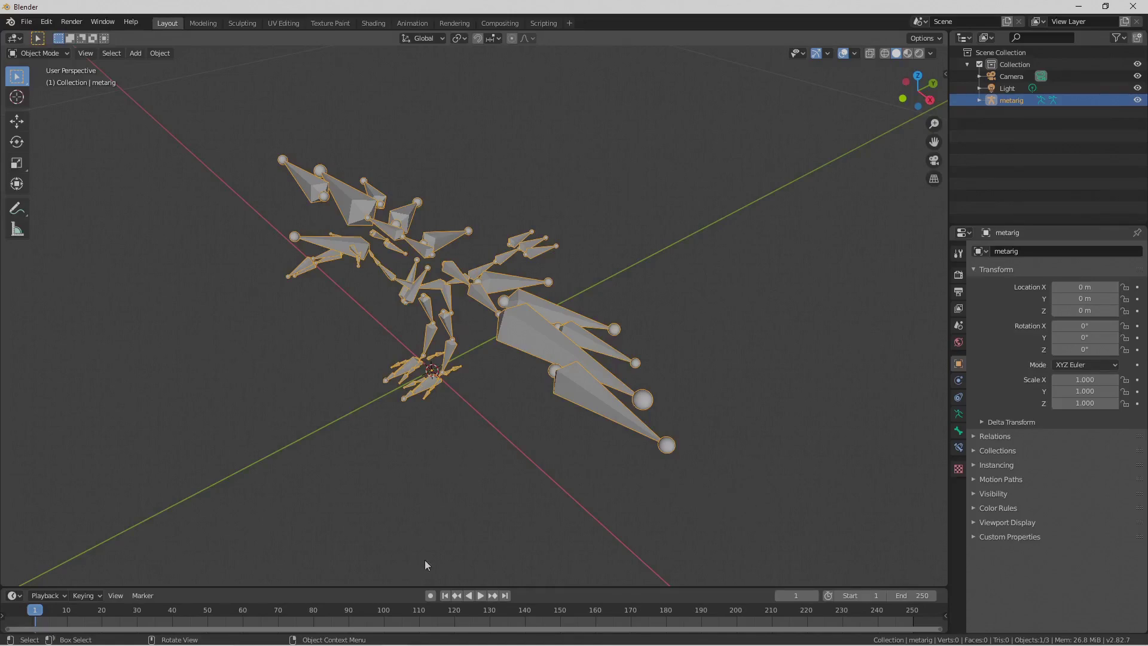
# - In the rigged dinosaur file, try moving the left and right foot IK controls, then play back the animation
pyautogui.moveTo(401, 634)
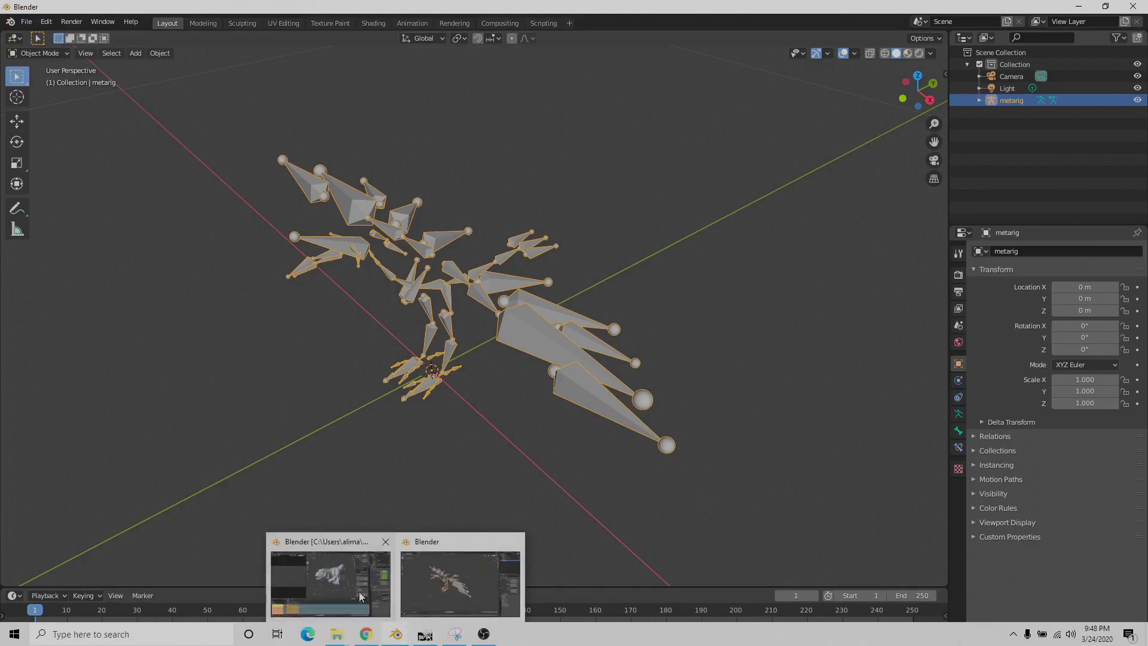
pyautogui.click(349, 583)
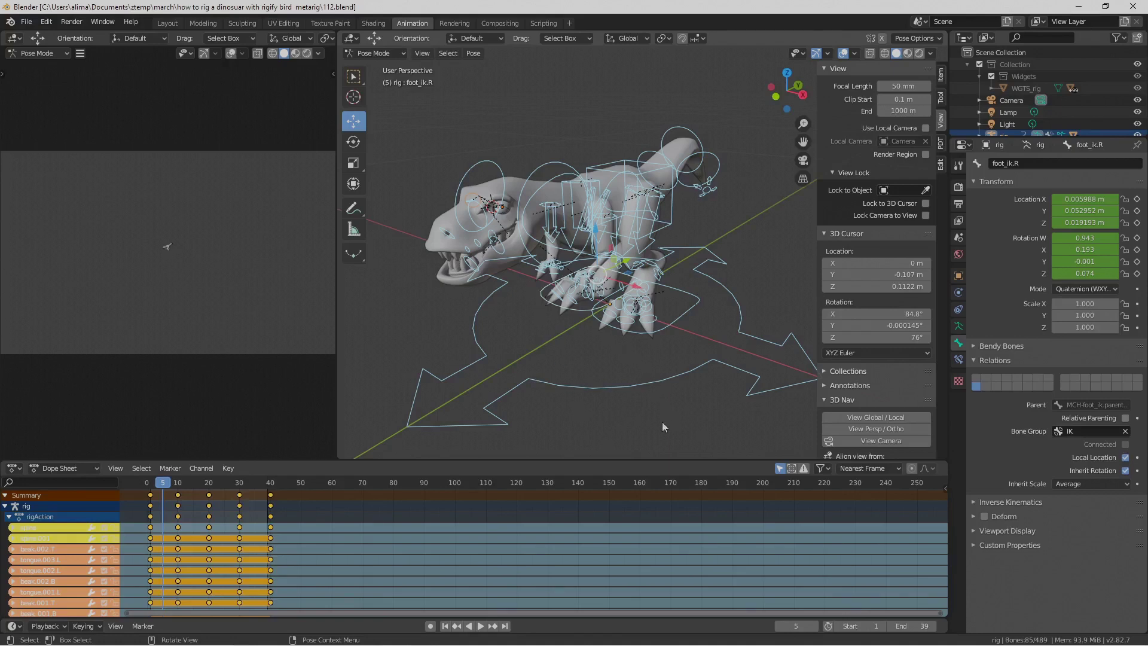
pyautogui.click(678, 321)
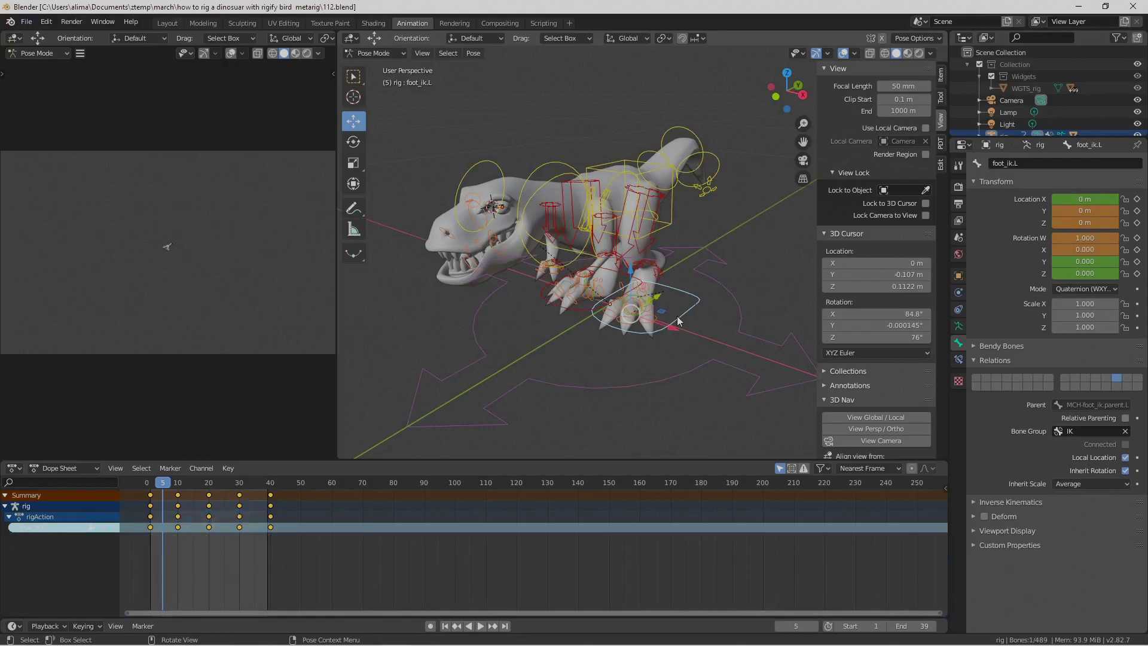
pyautogui.press('g')
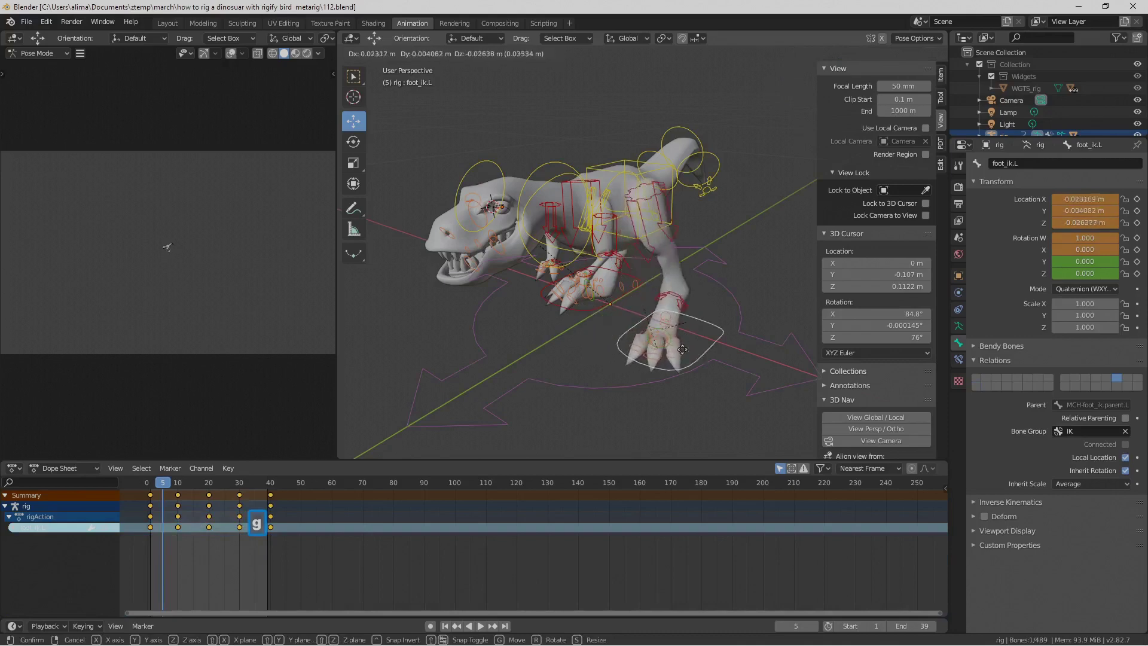
pyautogui.rightClick(690, 353)
pyautogui.click(582, 314)
pyautogui.press('g')
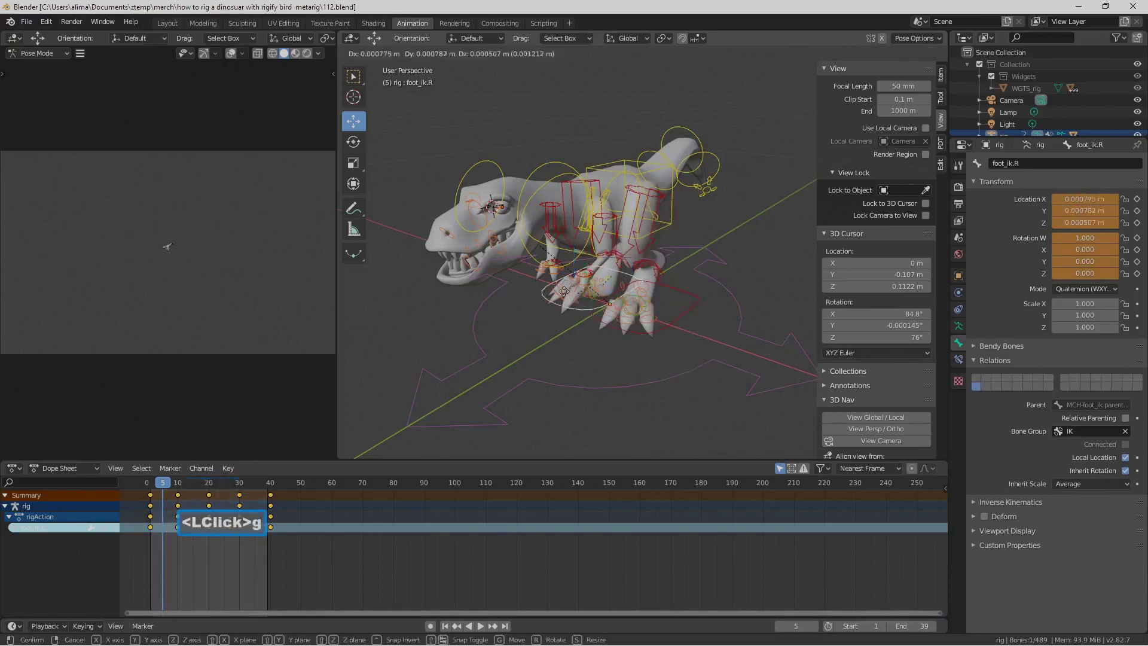
pyautogui.rightClick(576, 418)
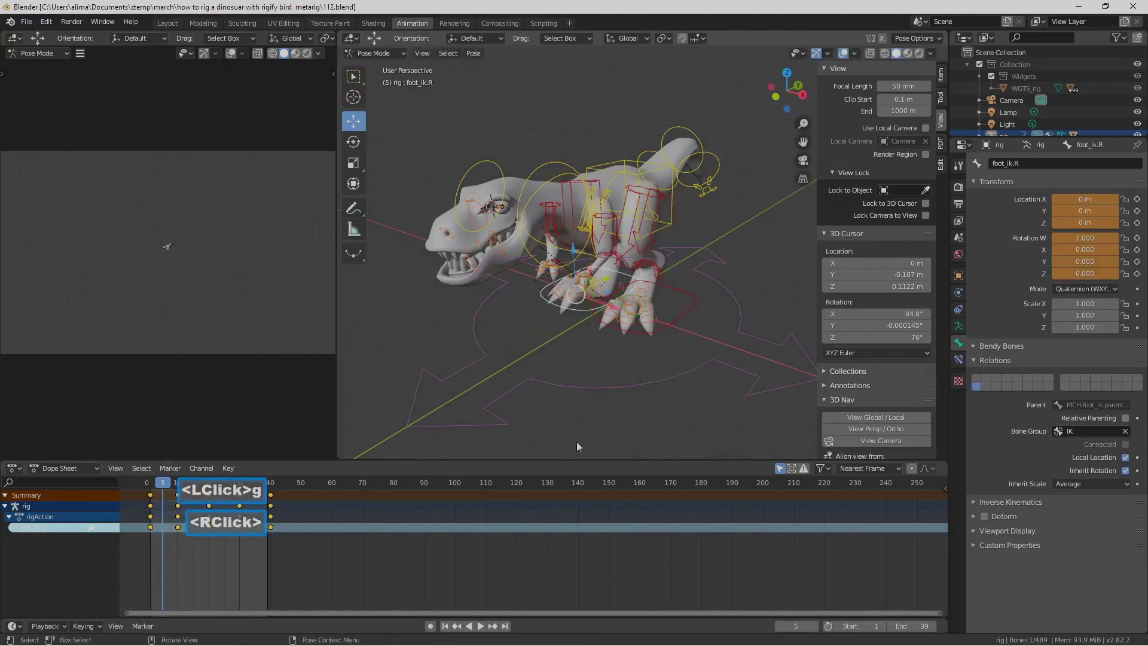
pyautogui.click(480, 625)
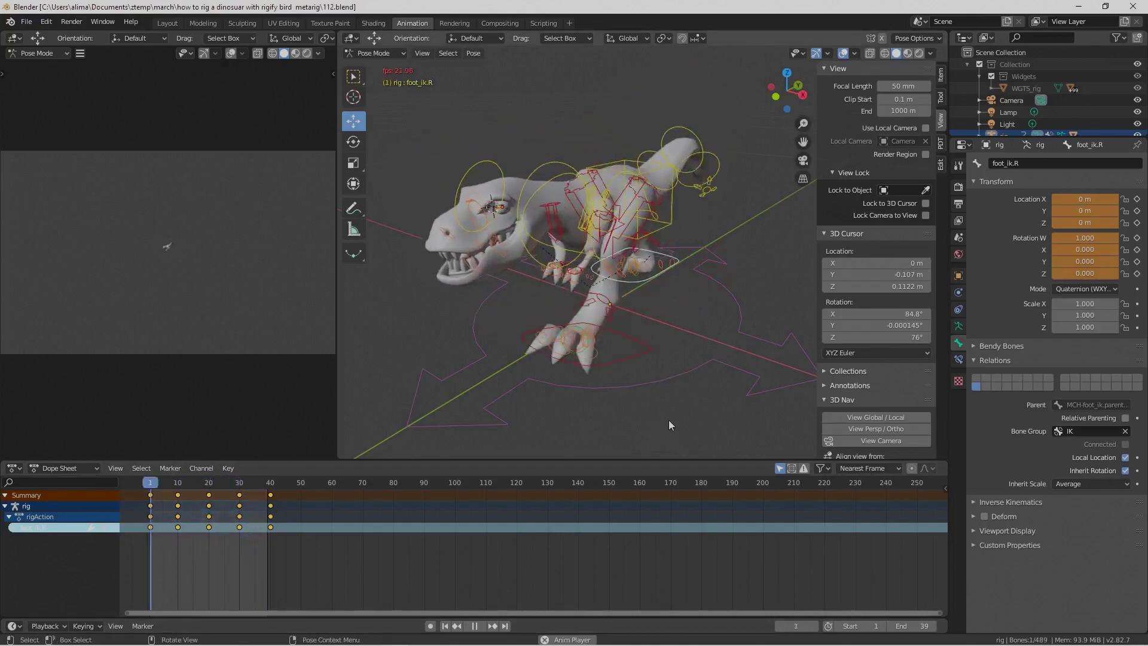
pyautogui.click(476, 626)
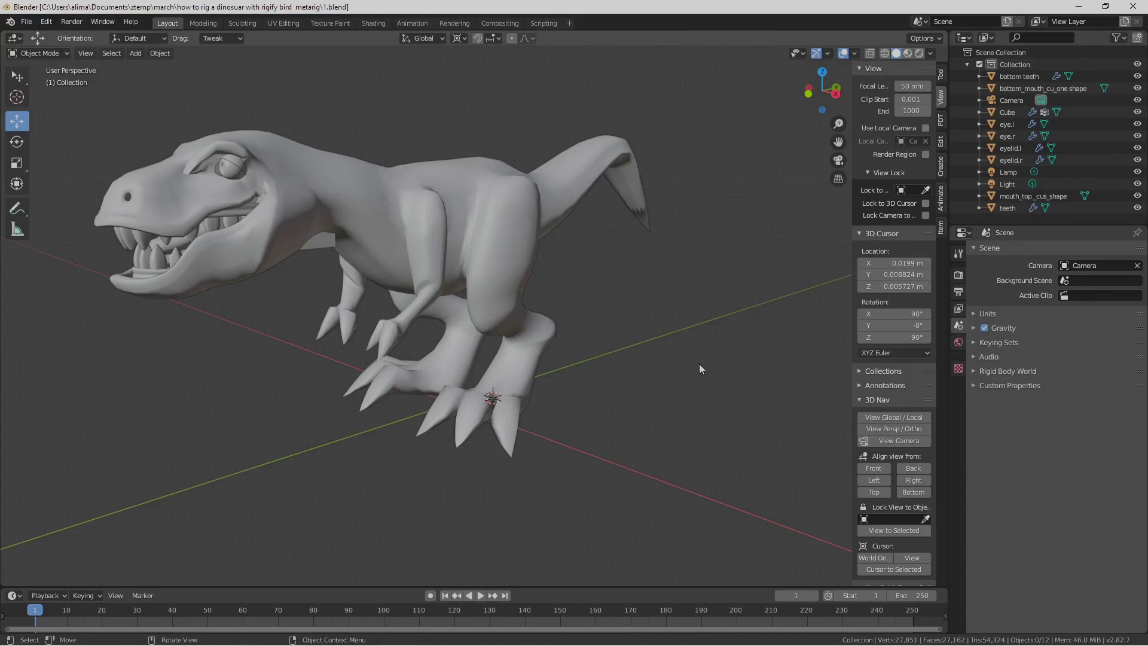
# - Add a Bird (Meta-Rig) armature to the dinosaur scene
pyautogui.press('Pause')
pyautogui.press('Pause')
pyautogui.hotkey('shift', 'a')
pyautogui.moveTo(627, 400)
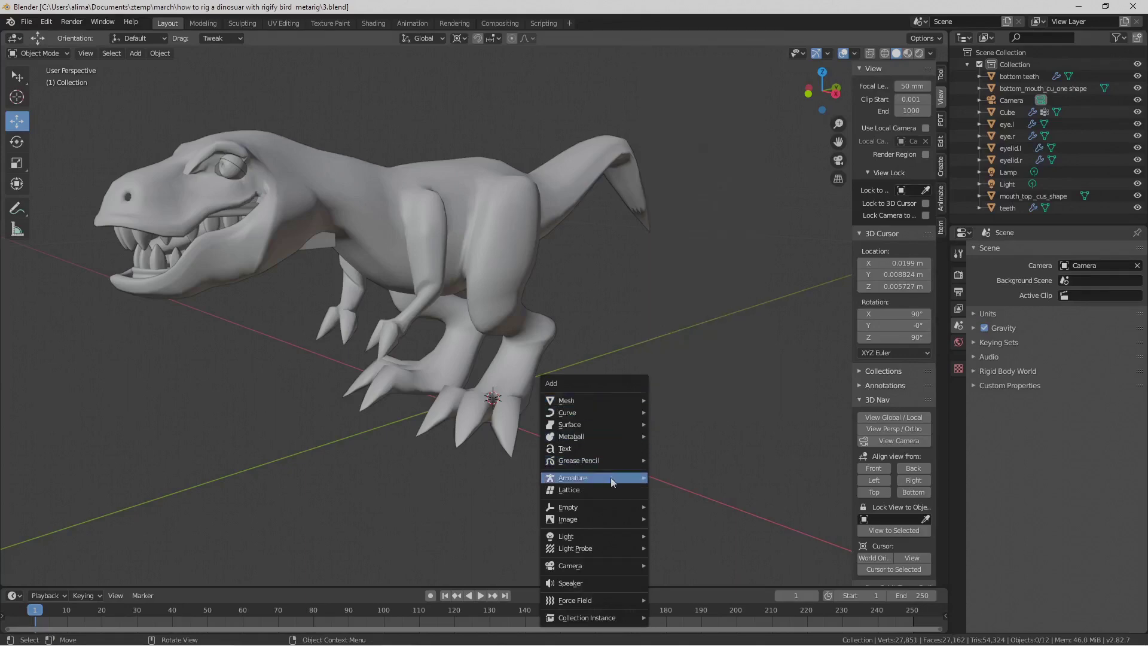
pyautogui.moveTo(612, 478)
pyautogui.moveTo(692, 507)
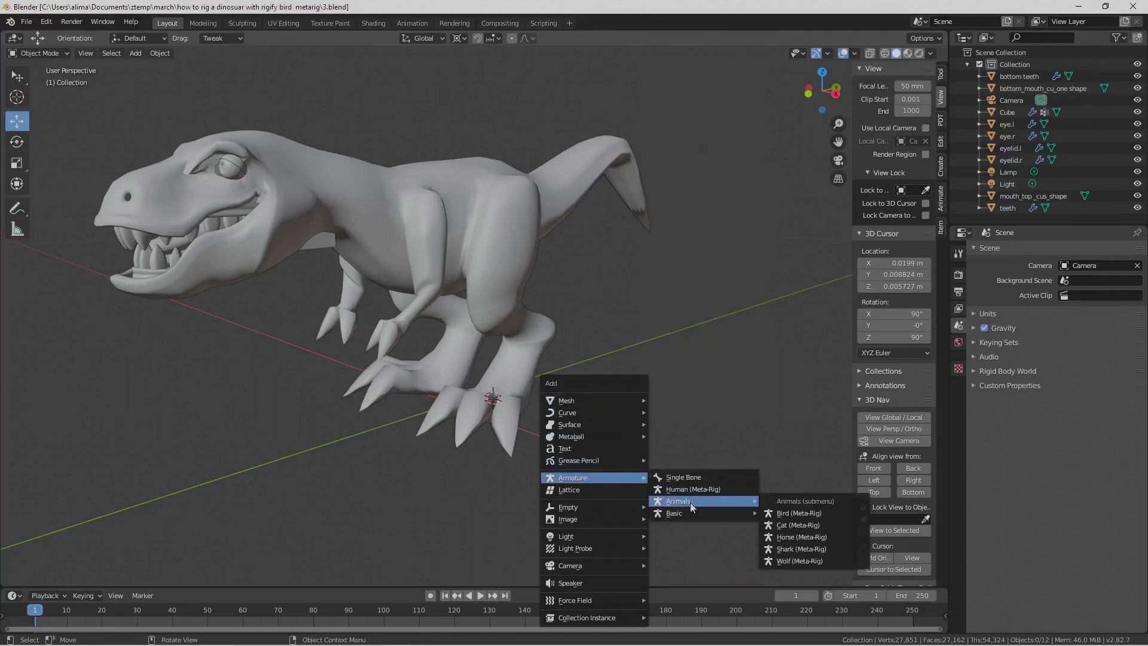
pyautogui.click(836, 513)
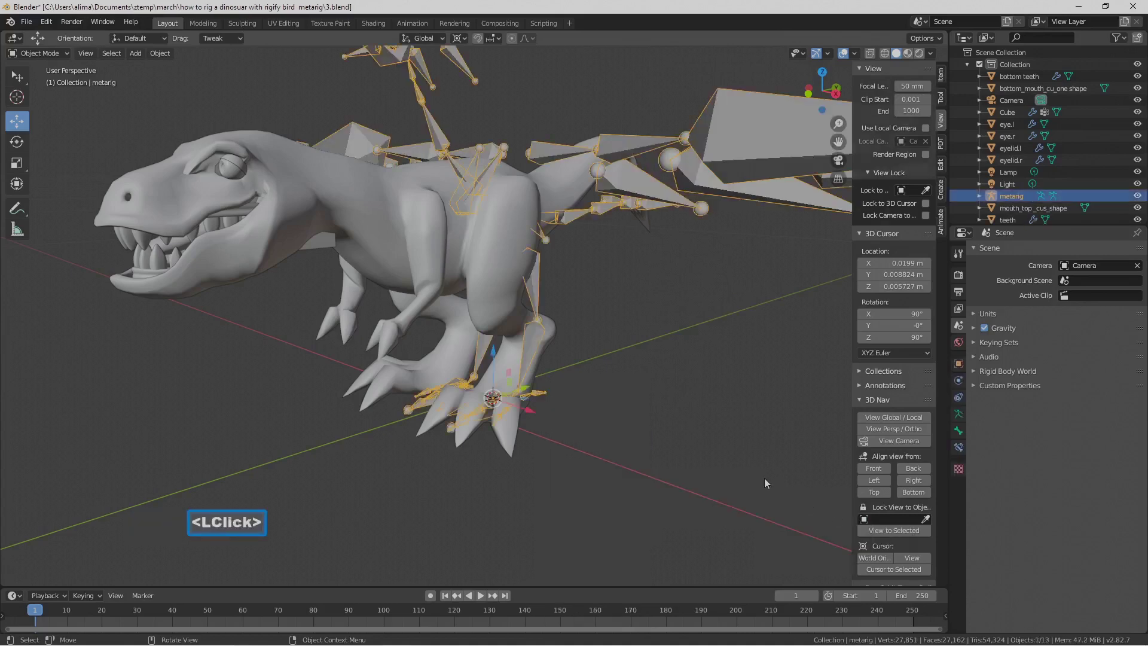
pyautogui.press('Pause')
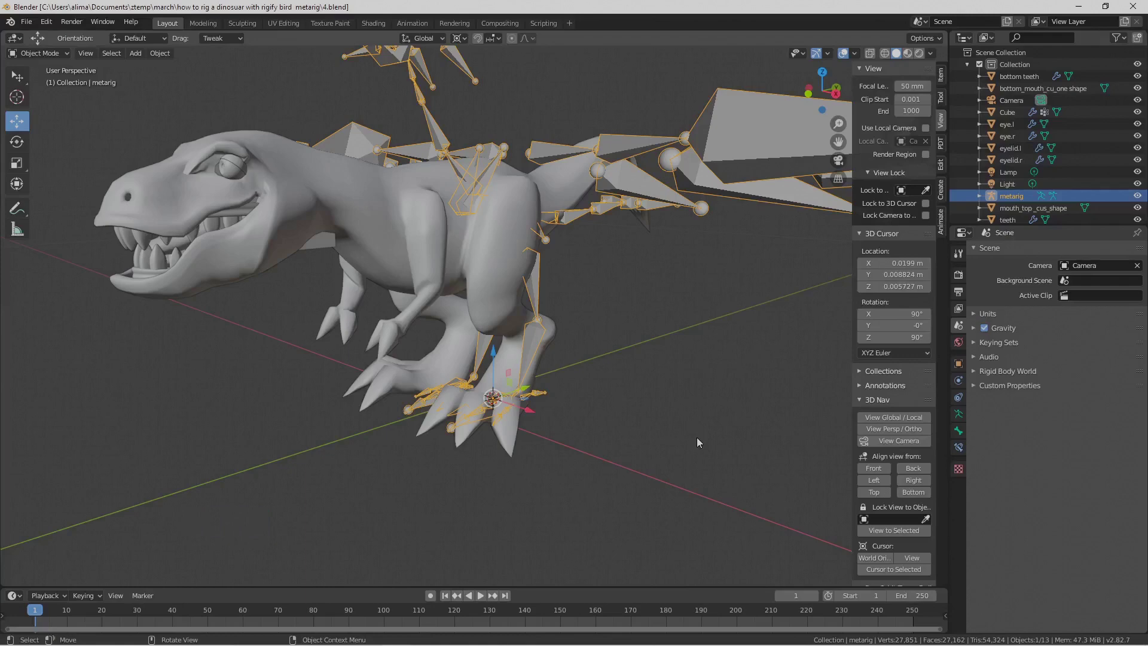
pyautogui.scroll(-2, 697, 439)
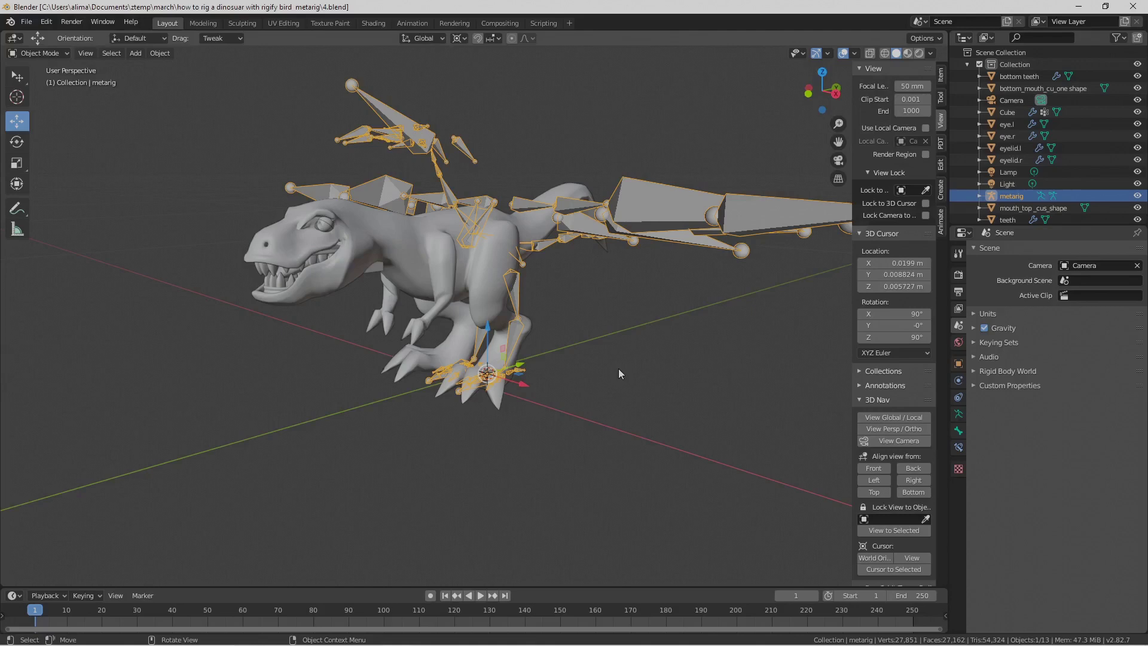
pyautogui.hotkey('shift', 'a')
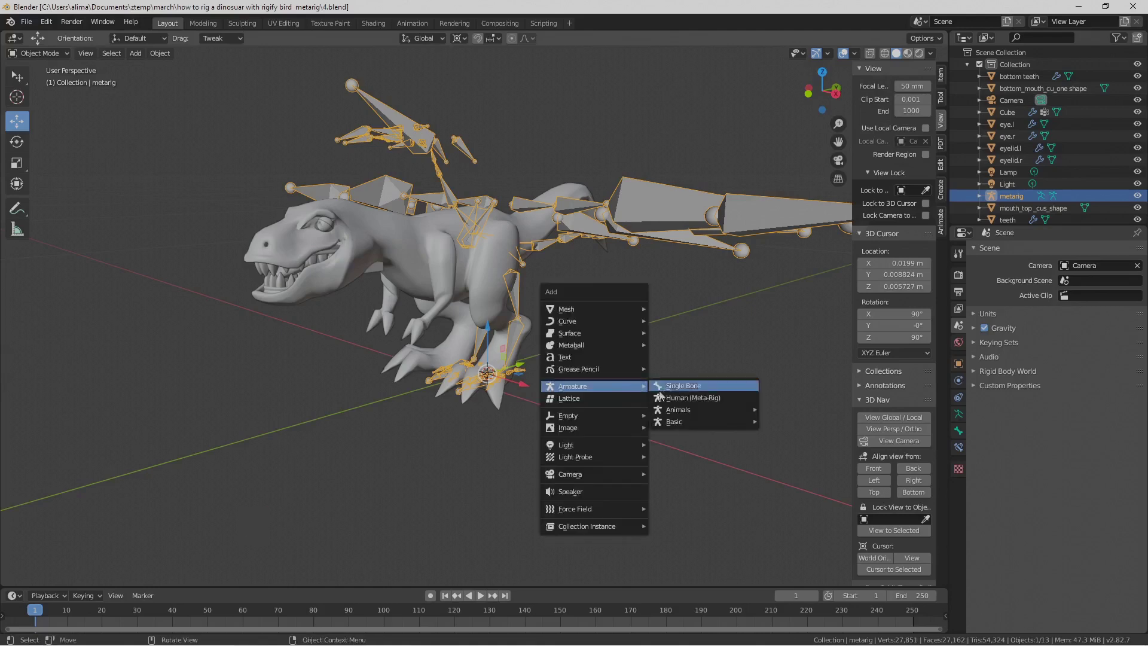
pyautogui.moveTo(683, 412)
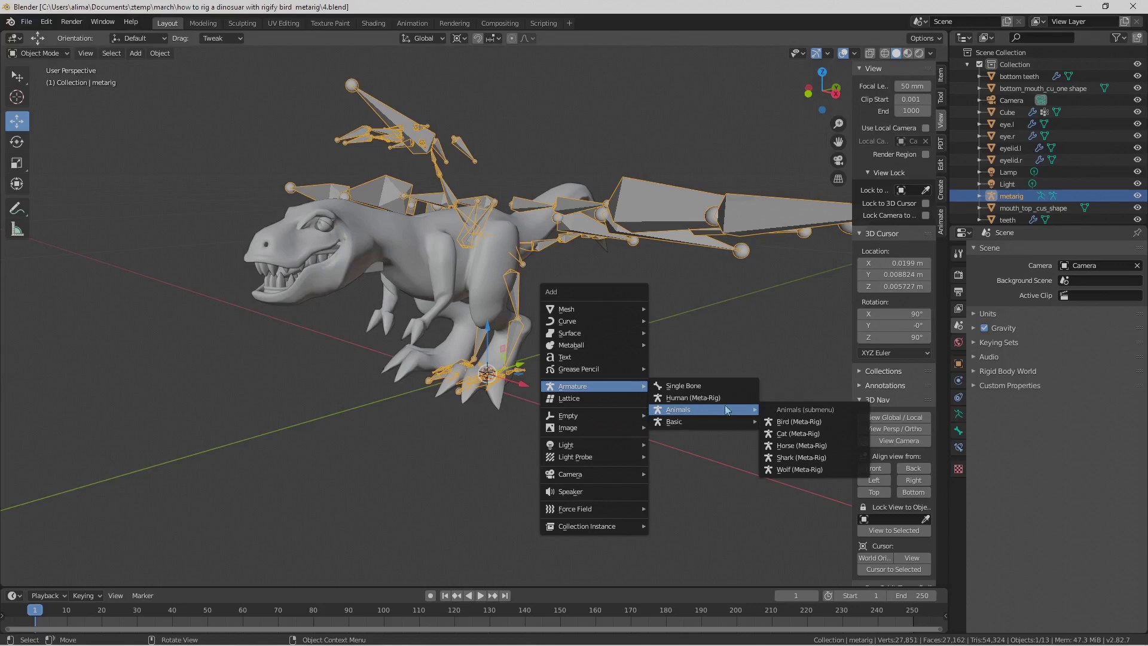
pyautogui.click(687, 341)
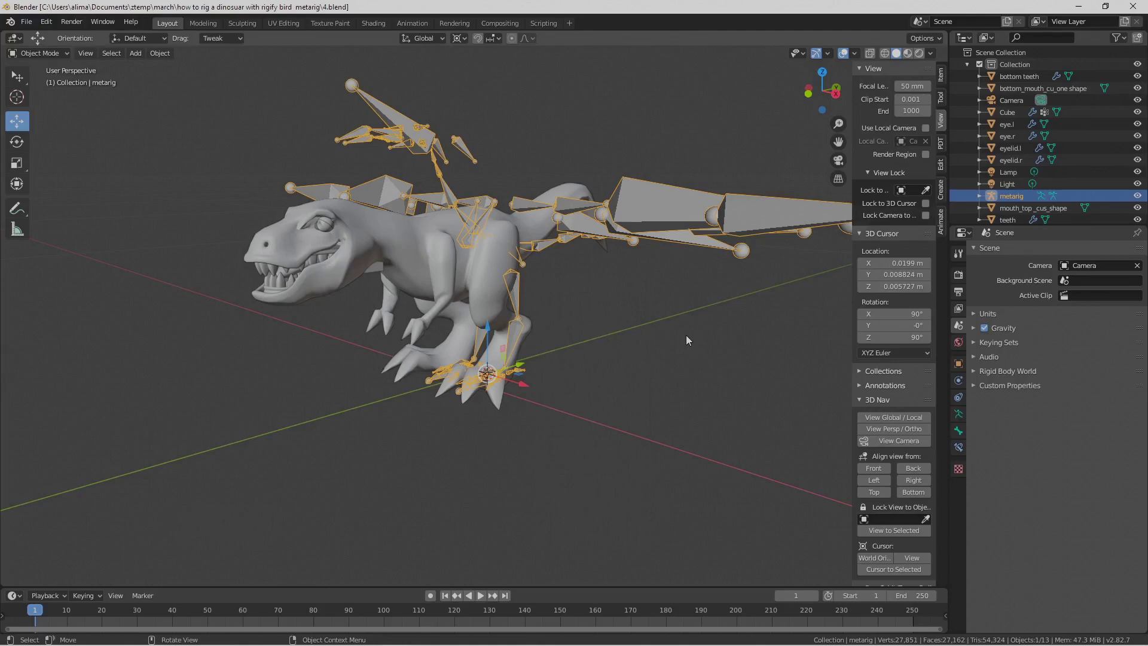
pyautogui.press('Pause')
pyautogui.press('Pause')
pyautogui.click(941, 76)
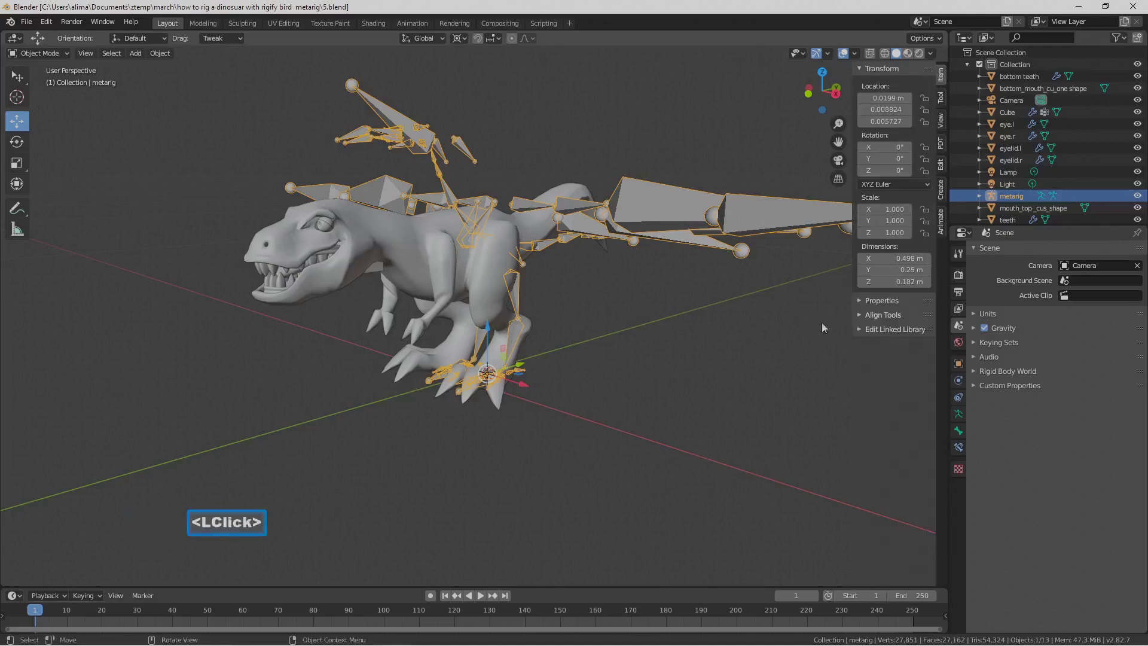
pyautogui.press('n')
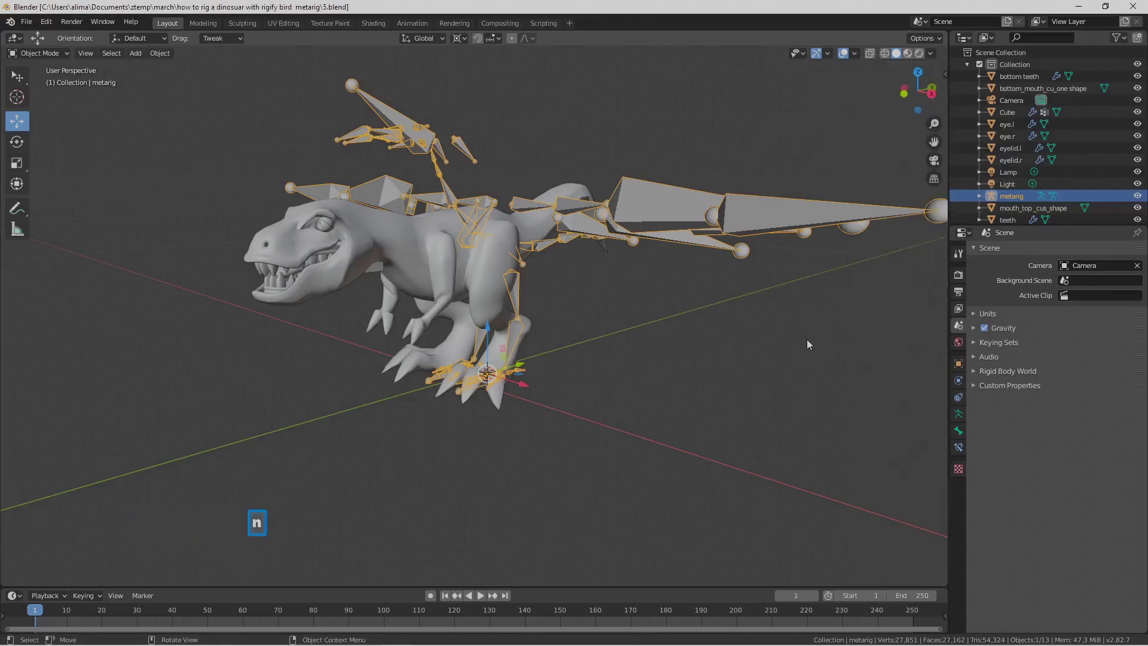
pyautogui.press('n')
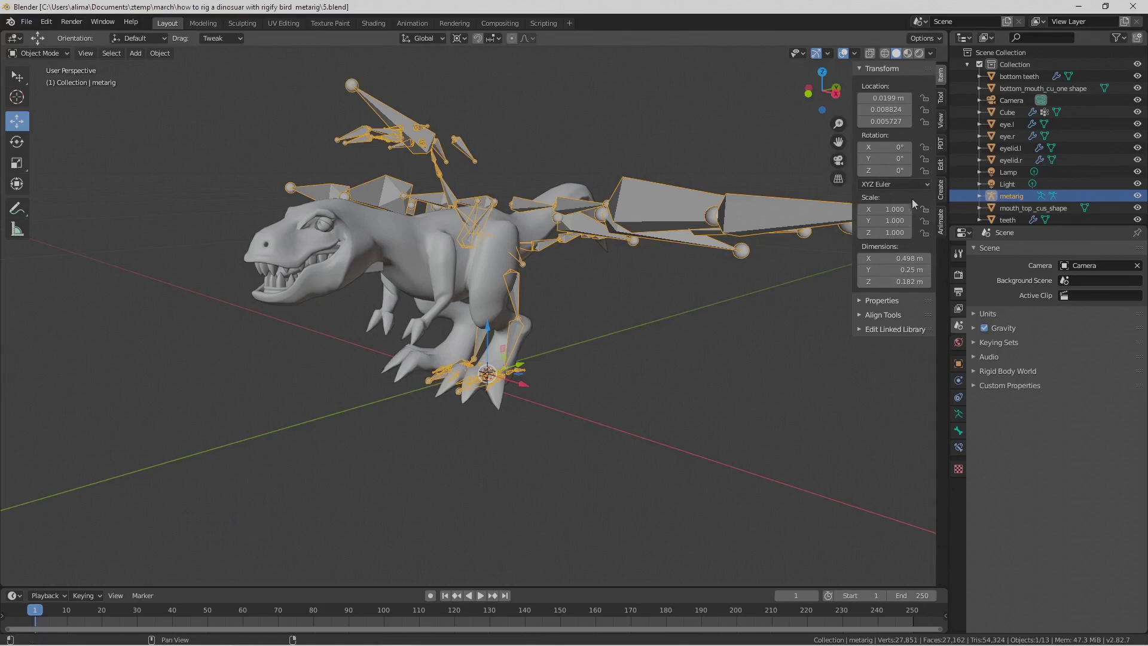
pyautogui.click(942, 126)
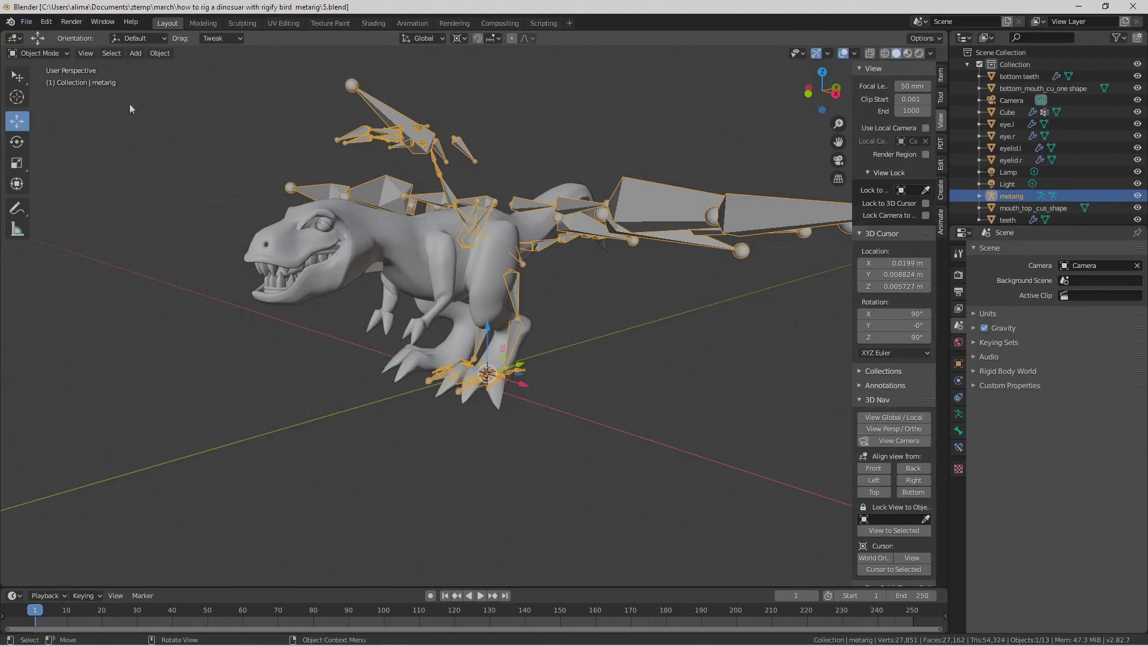
pyautogui.click(85, 53)
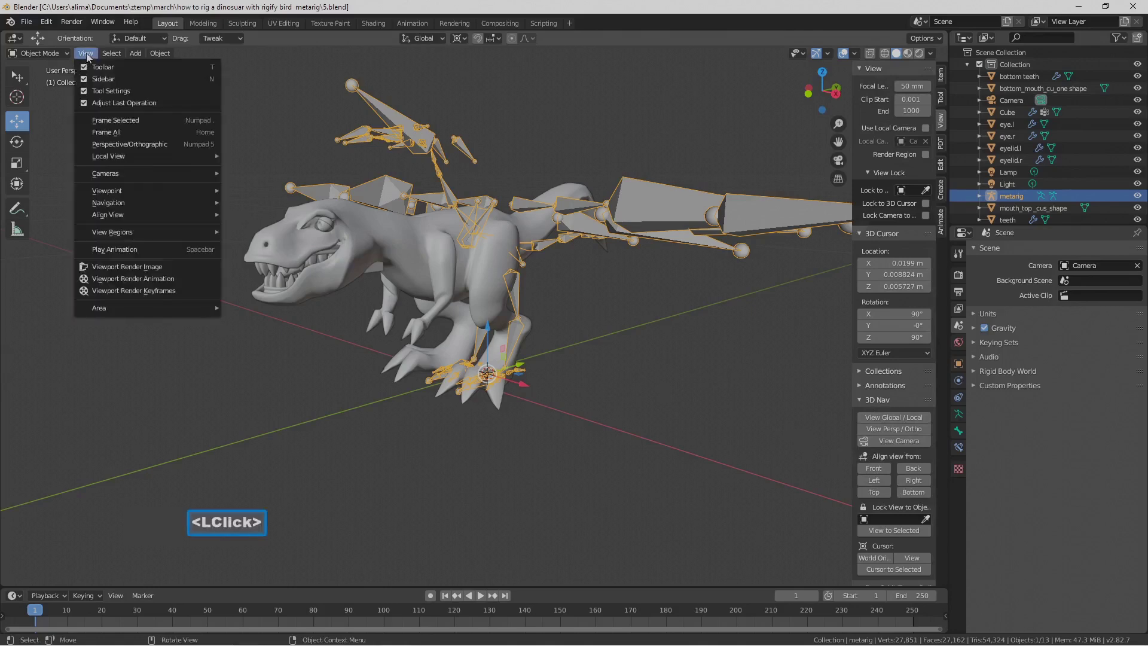
pyautogui.moveTo(138, 190)
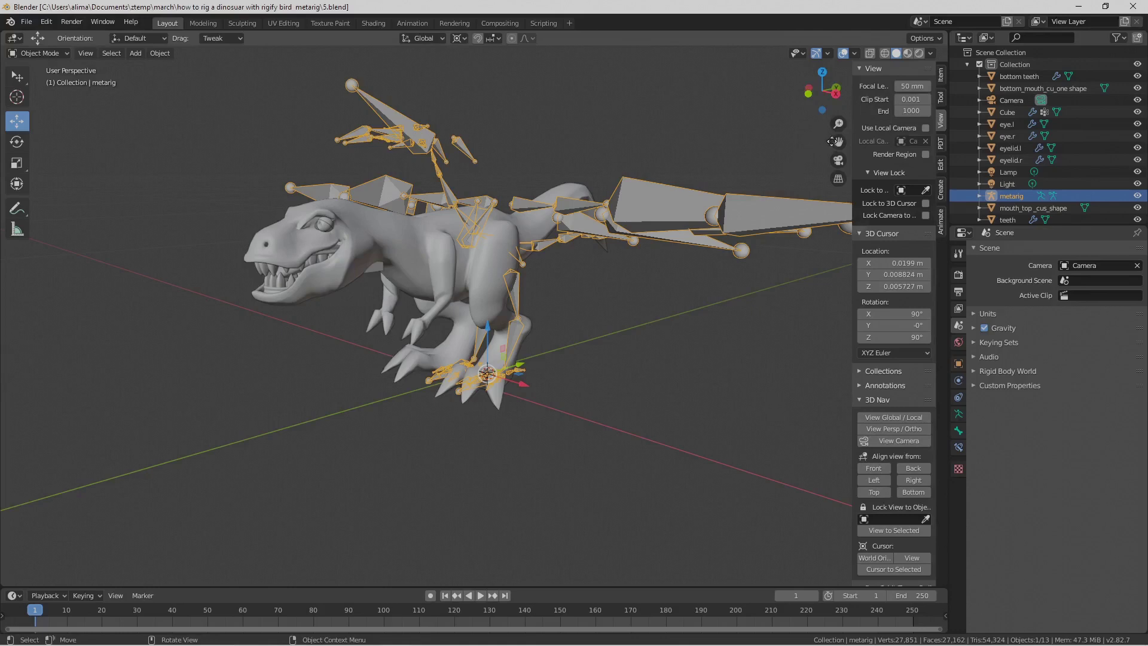
pyautogui.moveTo(837, 142); pyautogui.dragTo(835, 149)
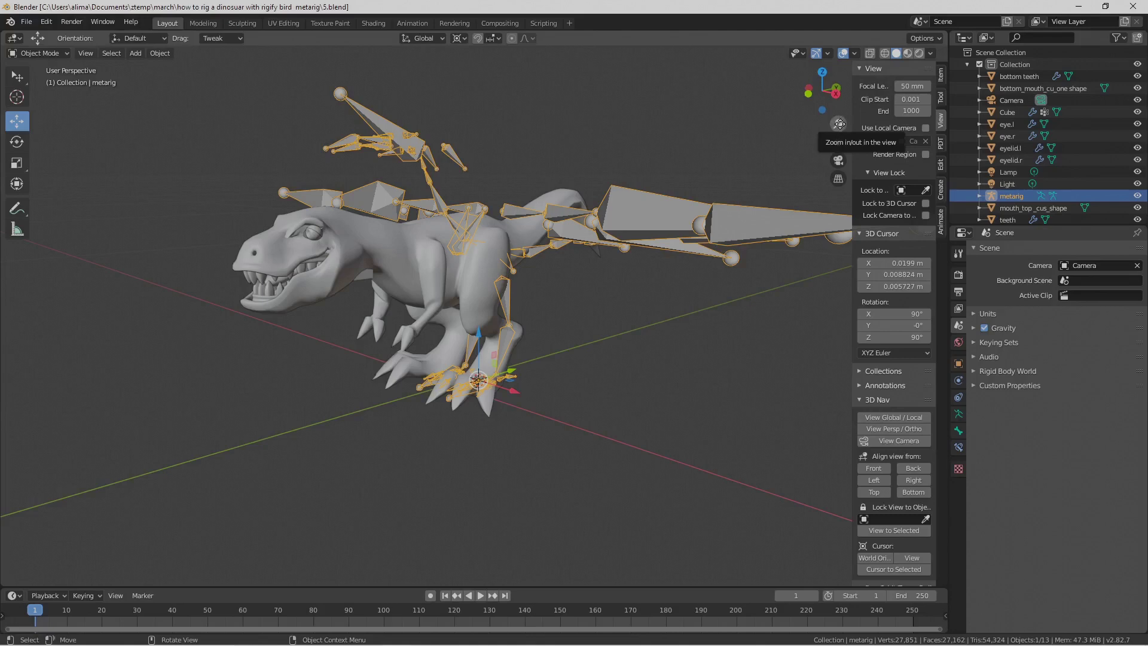
pyautogui.moveTo(839, 123)
pyautogui.mouseDown()
pyautogui.moveTo(838, 96)
pyautogui.moveTo(840, 126)
pyautogui.mouseUp()
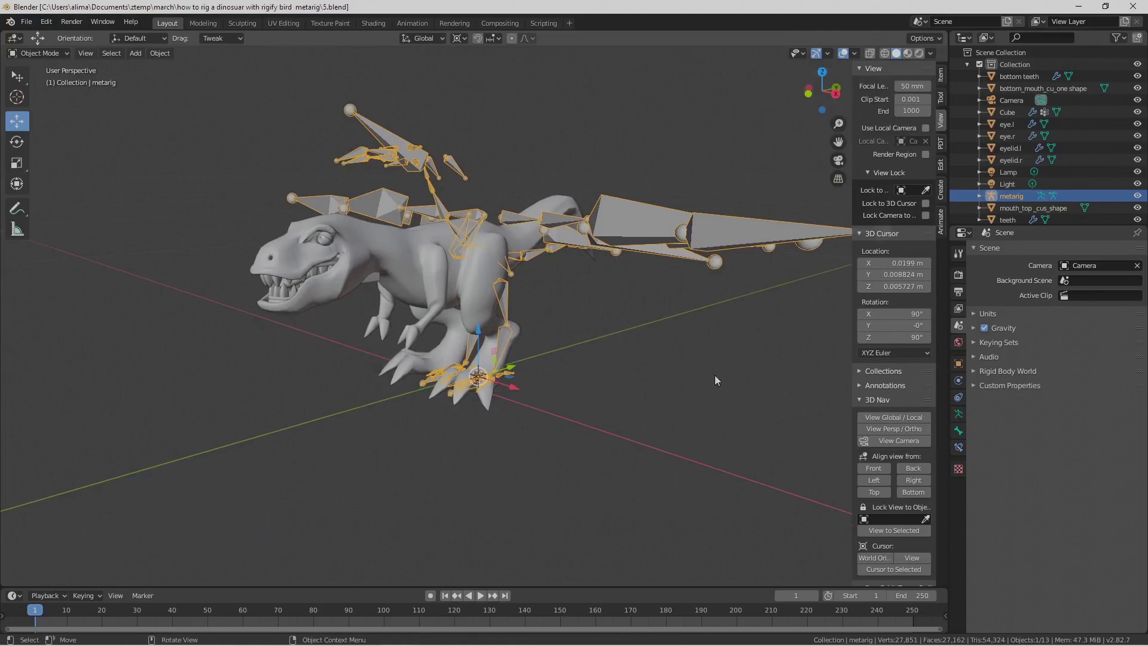
pyautogui.press('Pause')
# - Switch to the front view and delete the off-centre metarig
pyautogui.click(874, 468)
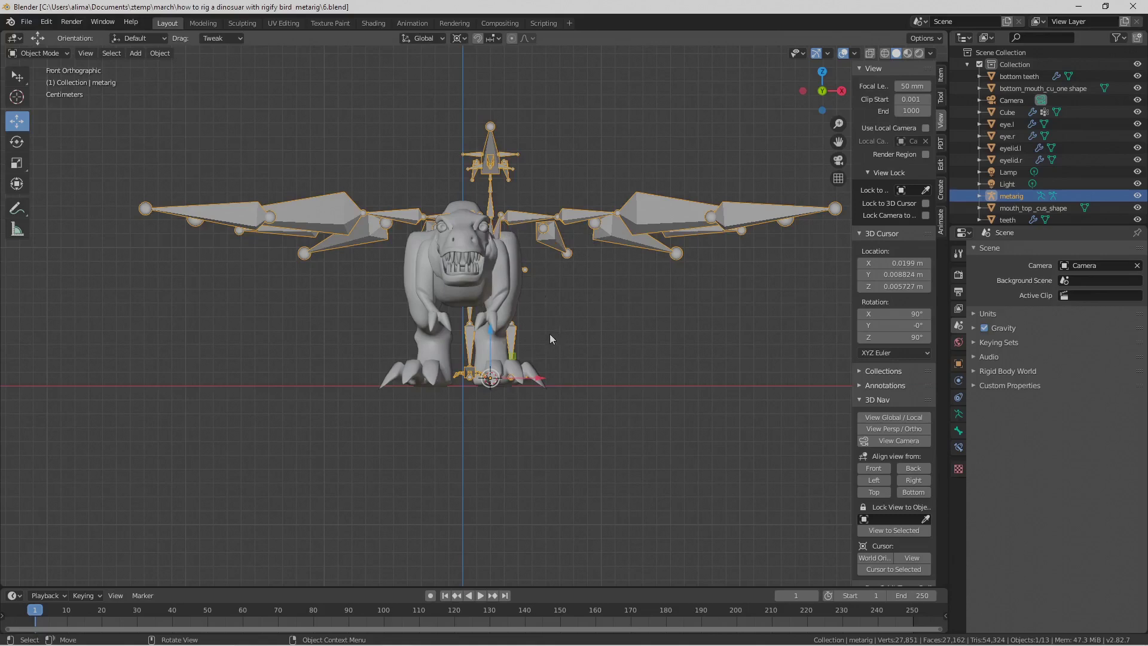
pyautogui.press('x')
pyautogui.click(596, 323)
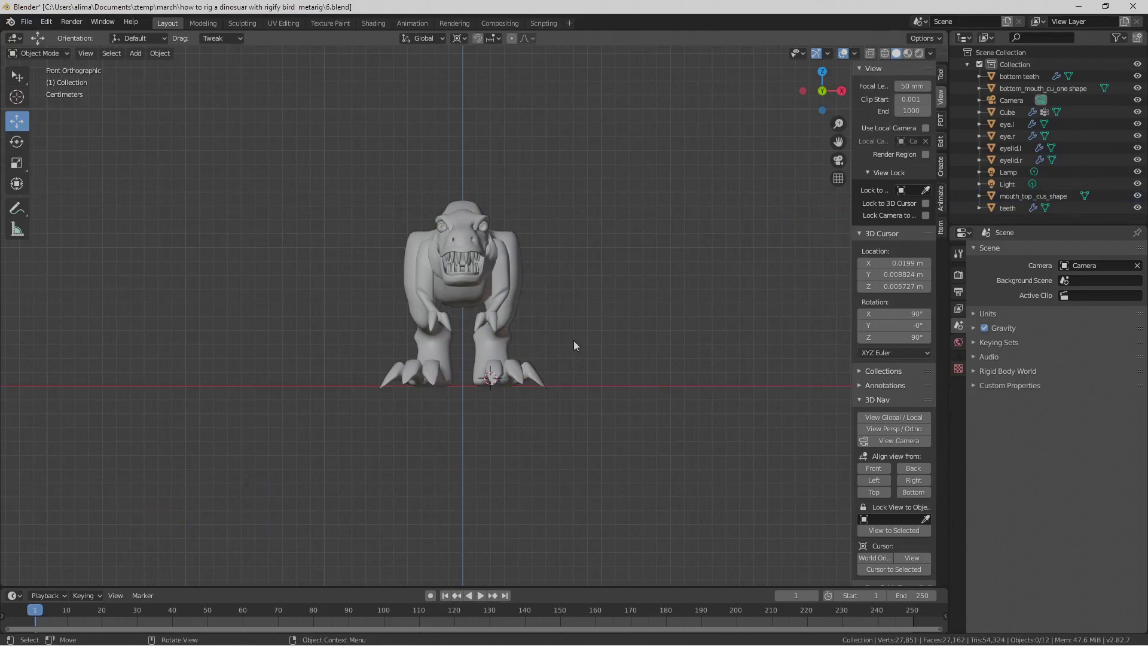
# - Reset the 3D cursor to the world origin and frame the dinosaur in the front view
pyautogui.press('shift')
pyautogui.hotkey('shift', 'c')
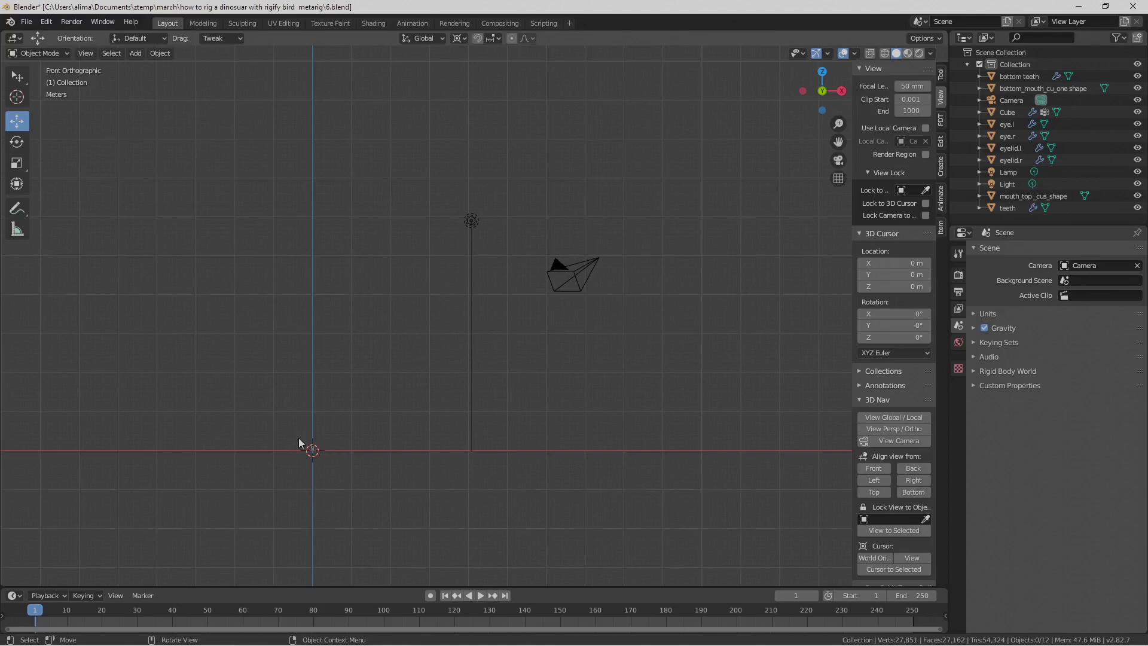
pyautogui.press('b')
pyautogui.moveTo(299, 438); pyautogui.dragTo(326, 462)
pyautogui.keyDown('shift'); pyautogui.moveTo(551, 329); pyautogui.dragTo(477, 426, button='middle'); pyautogui.keyUp('shift')
pyautogui.scroll(4, 513, 414)
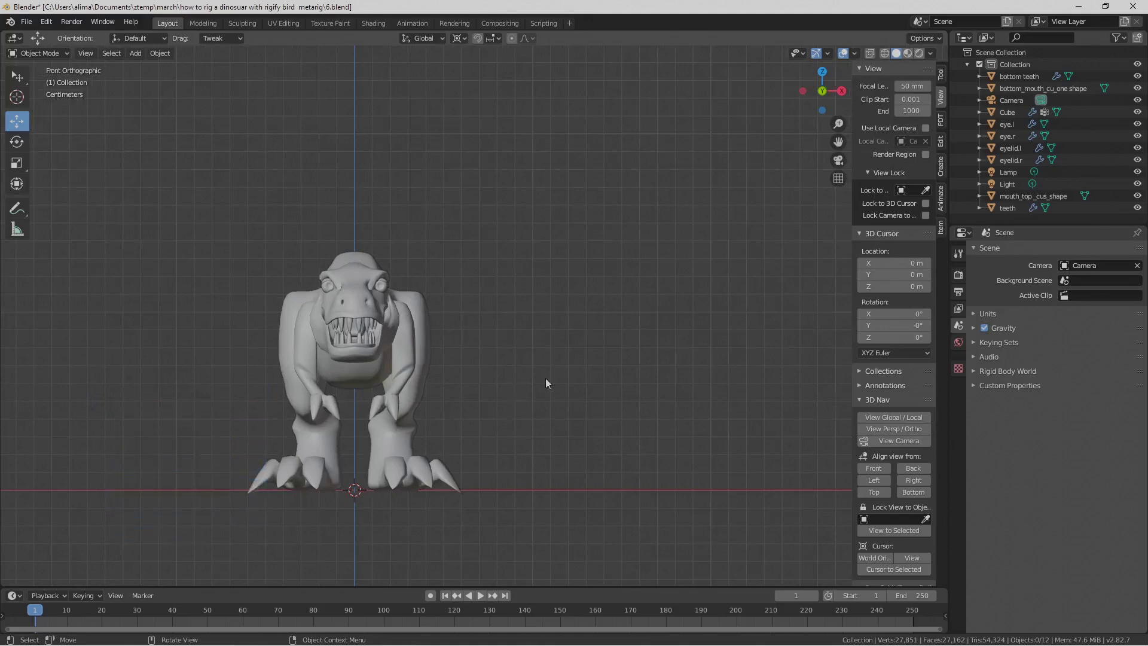
# - Add a Bird (Meta-Rig) armature at the world origin
pyautogui.hotkey('shift', 'a')
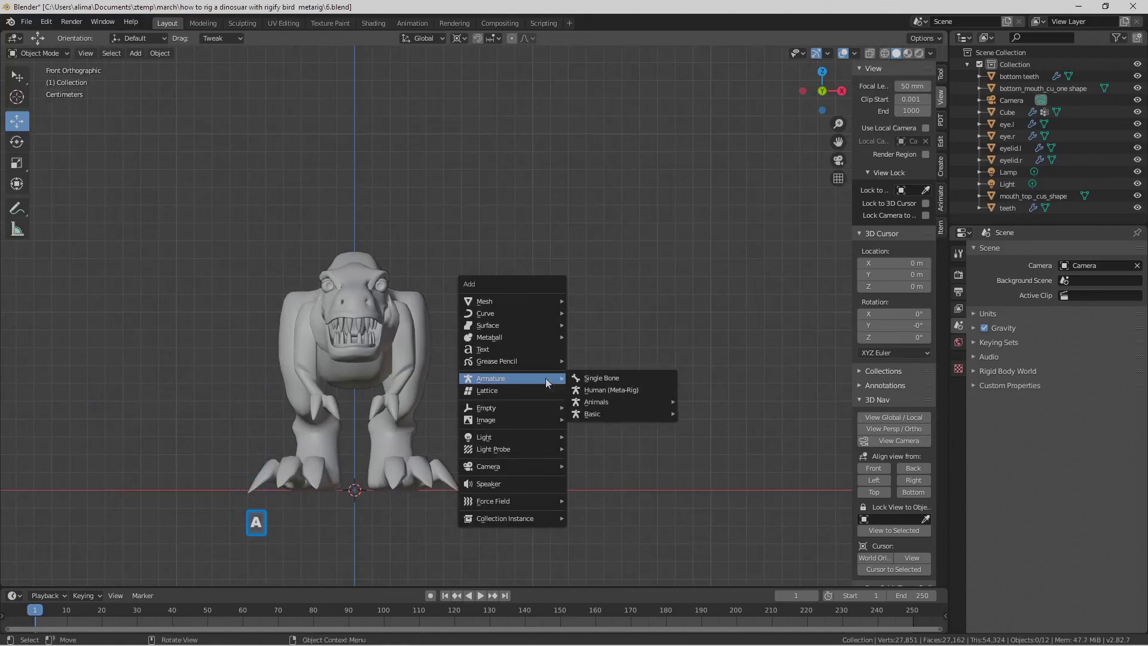
pyautogui.moveTo(612, 401)
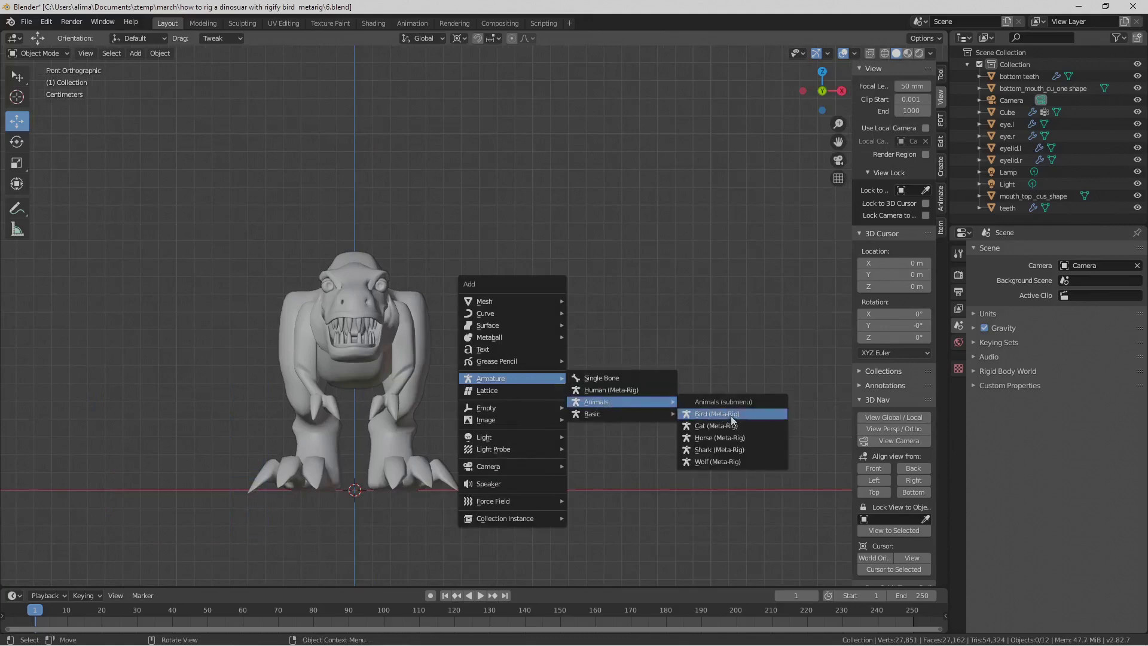
pyautogui.click(758, 414)
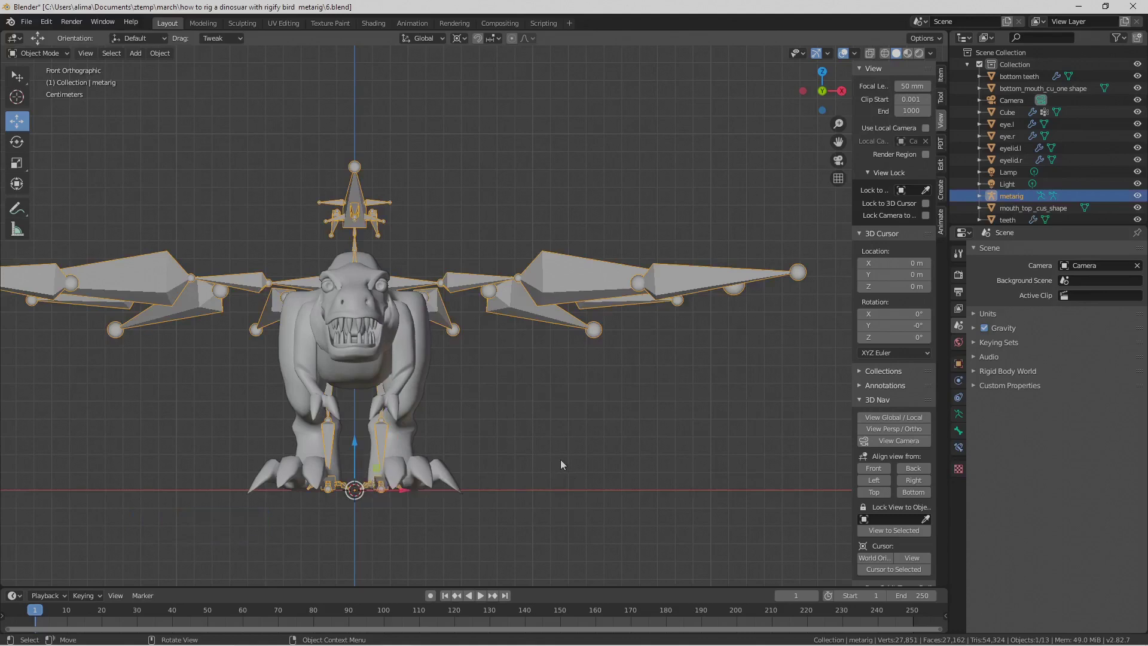
pyautogui.press('Pause')
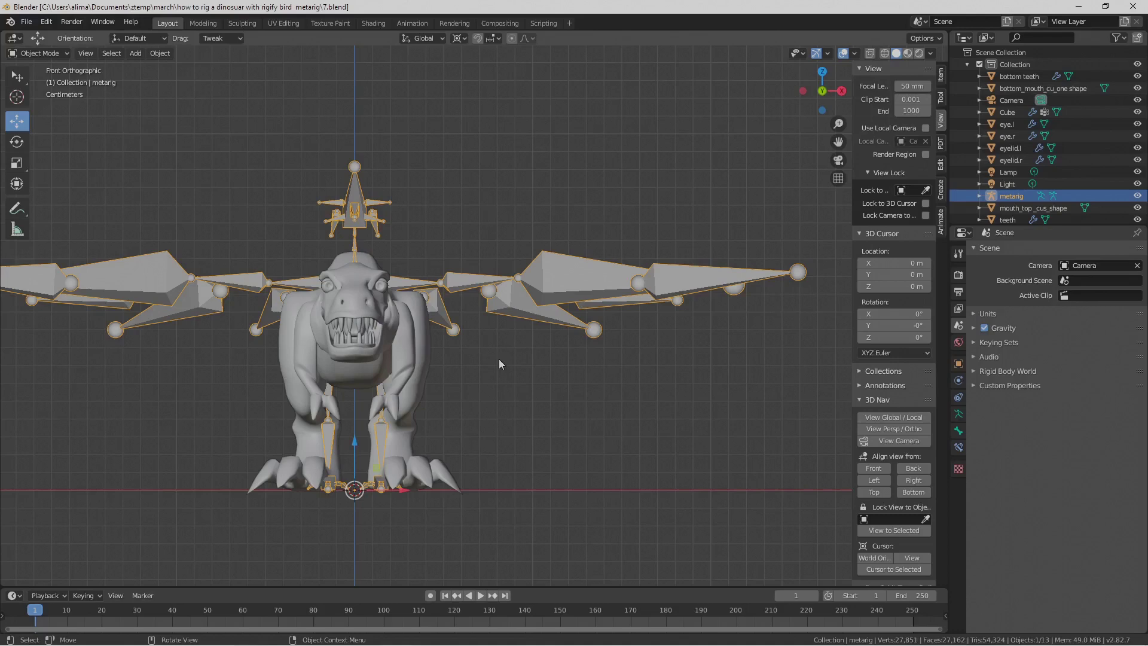
# - Put the metarig into Edit Mode and enable X-axis mirroring for its bones
pyautogui.press('Pause')
pyautogui.click(67, 55)
pyautogui.click(39, 80)
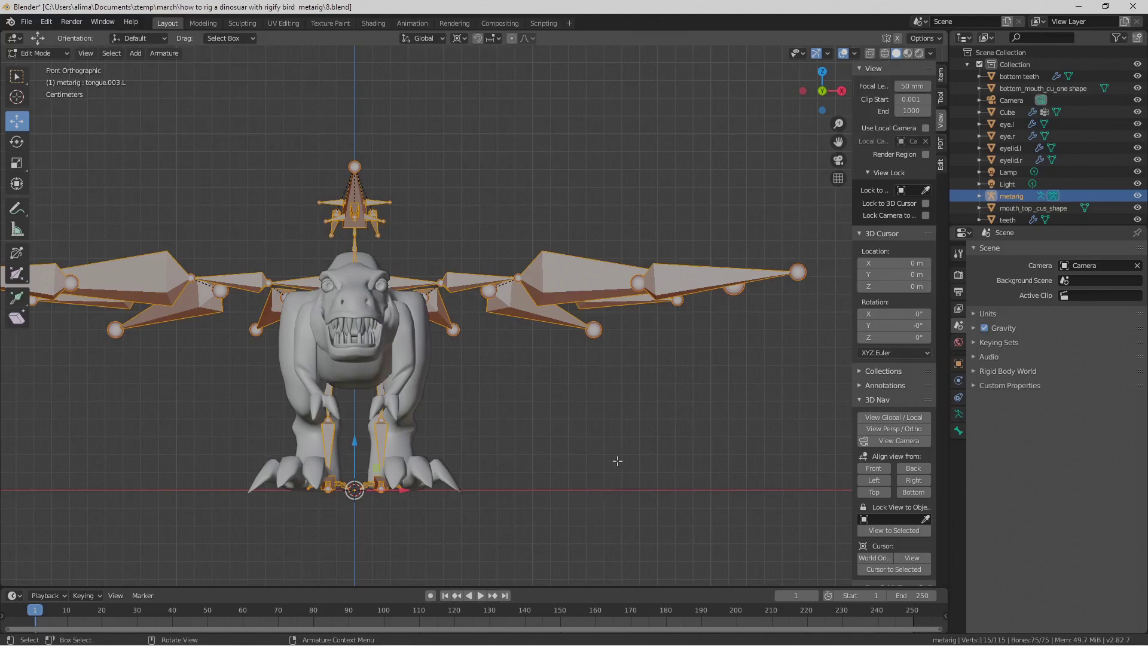
pyautogui.click(899, 39)
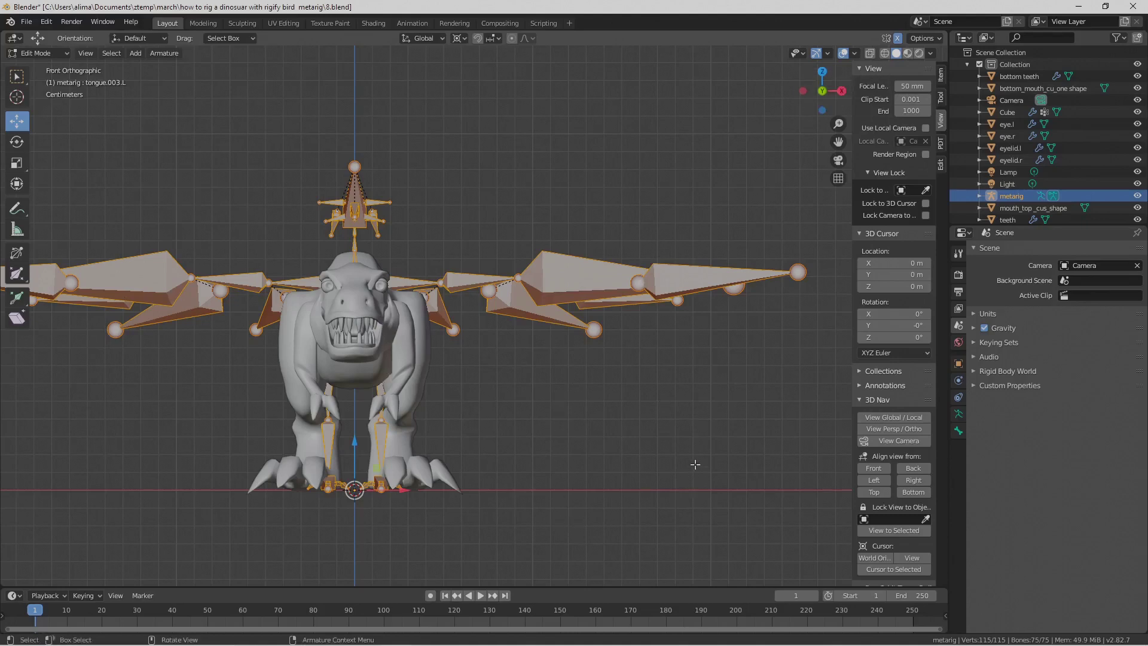
pyautogui.press('Pause')
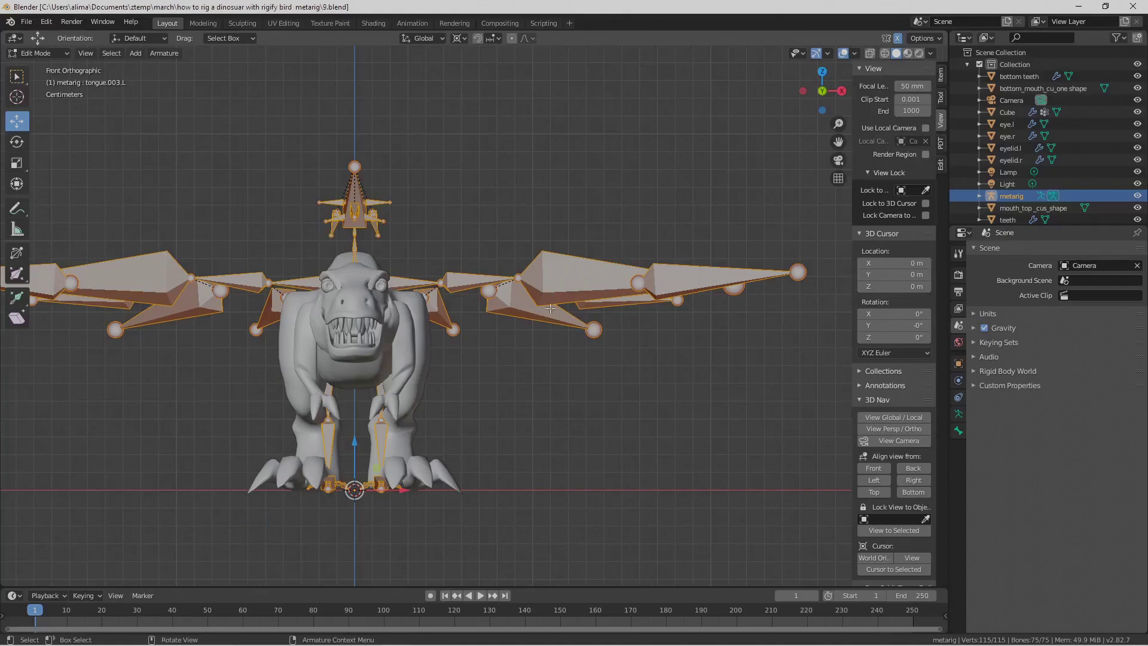
# - Deselect the bones, enable In Front viewport display for the metarig armature, and save the file as incremental version 10
pyautogui.moveTo(655, 275); pyautogui.dragTo(580, 350, button='middle')
pyautogui.click(585, 303)
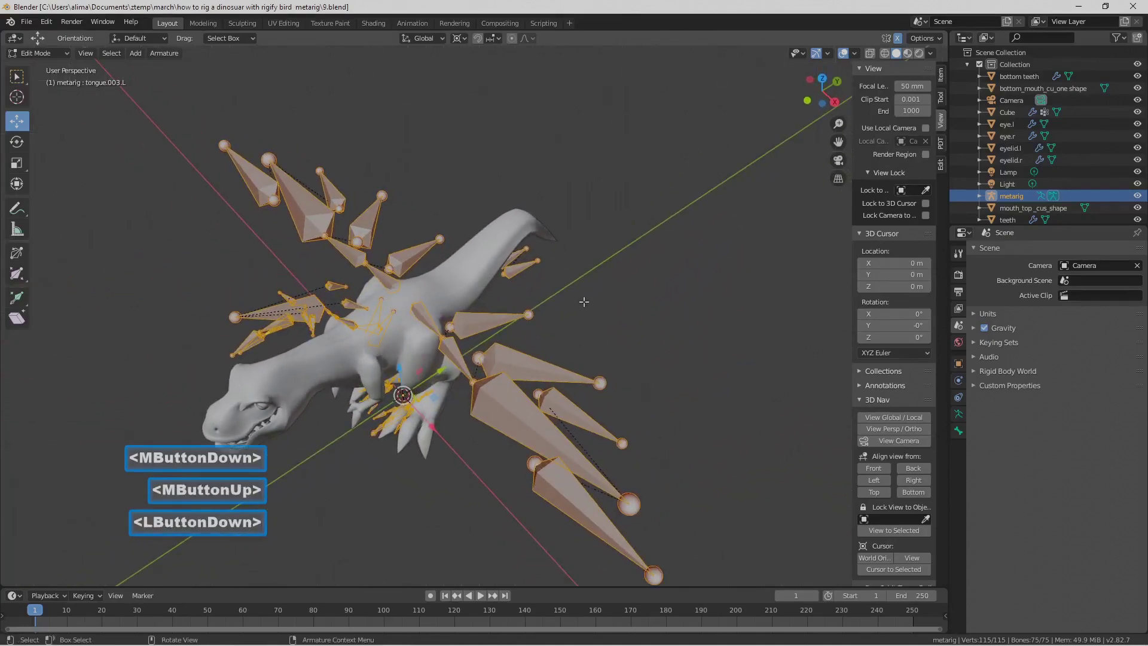
pyautogui.moveTo(519, 324); pyautogui.dragTo(524, 256, button='middle')
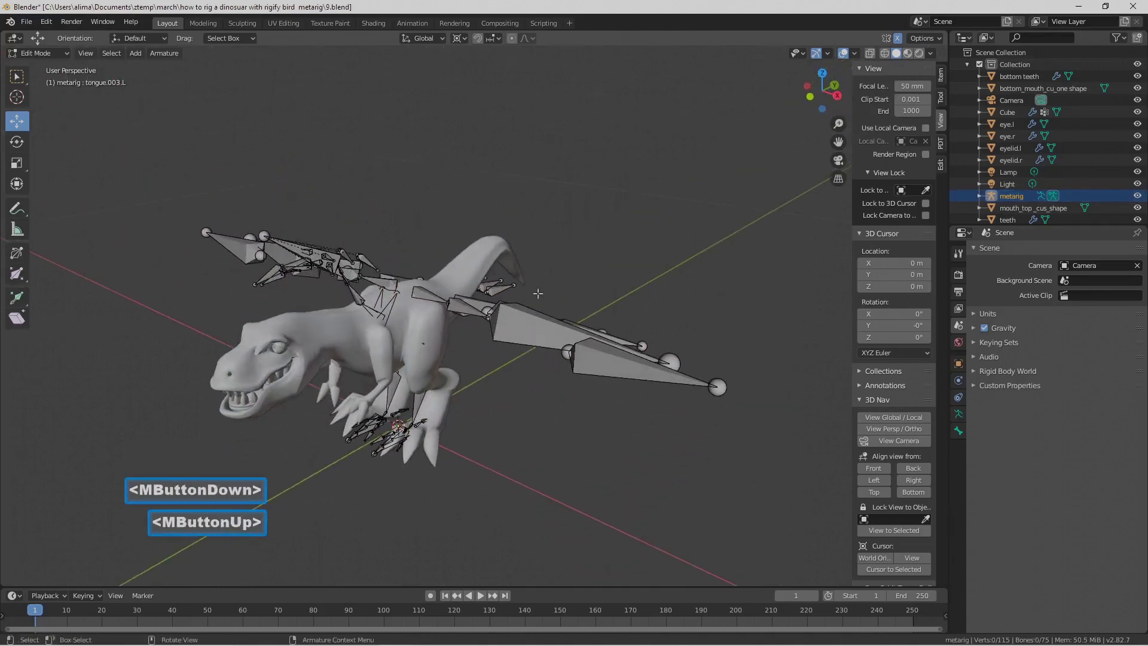
pyautogui.moveTo(549, 300); pyautogui.dragTo(484, 279, button='middle')
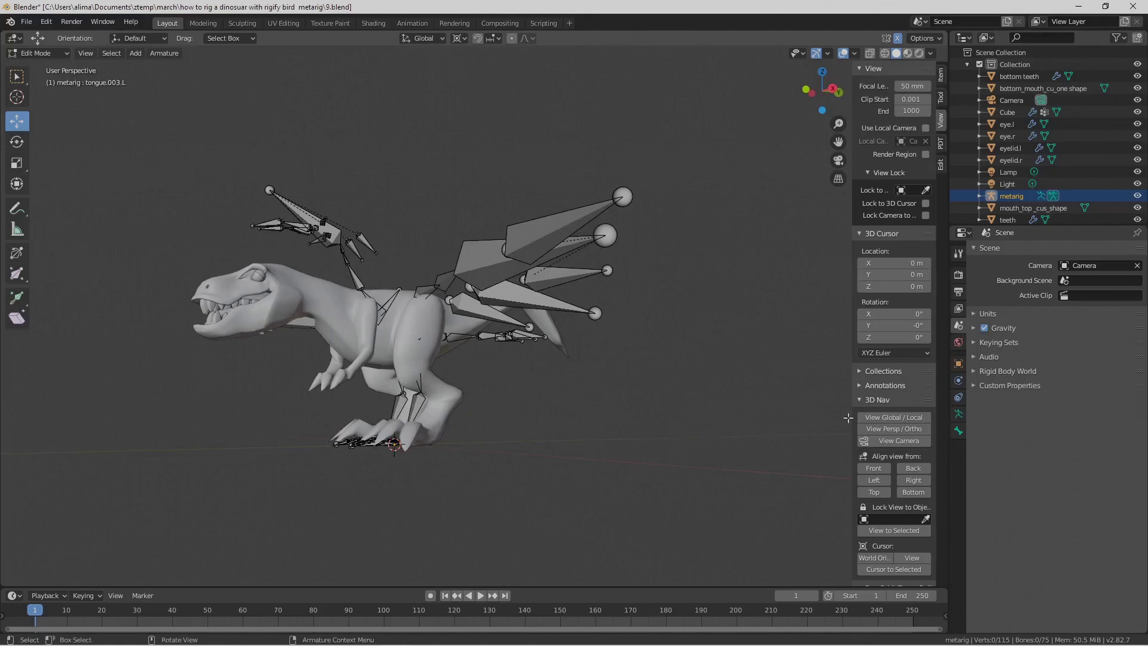
pyautogui.click(959, 365)
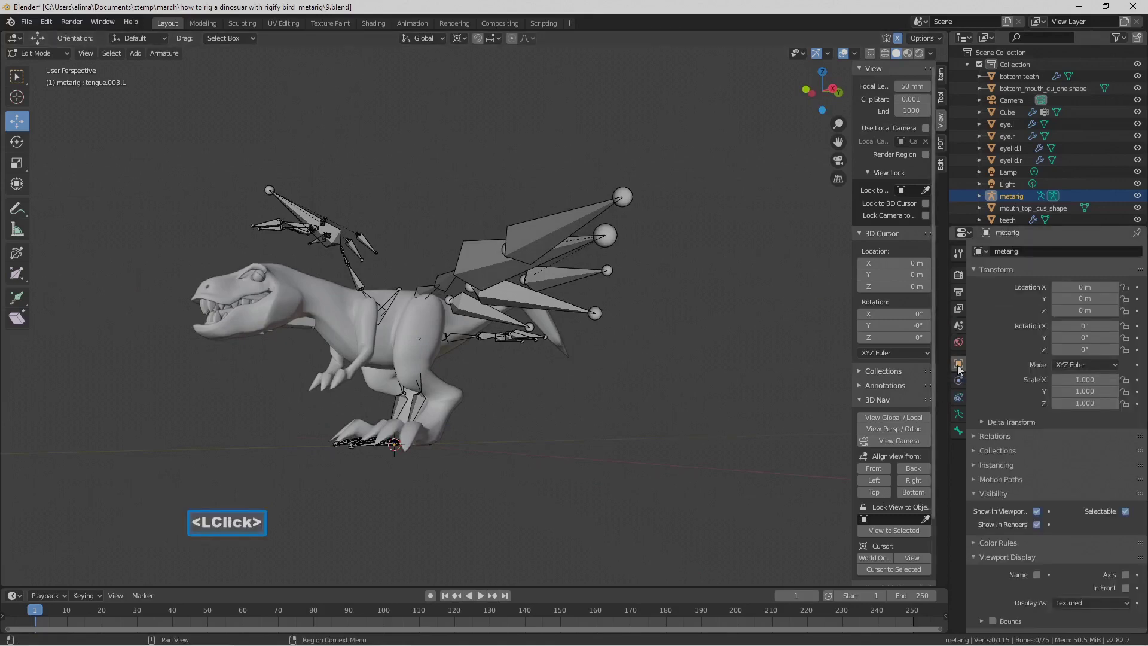
pyautogui.click(959, 415)
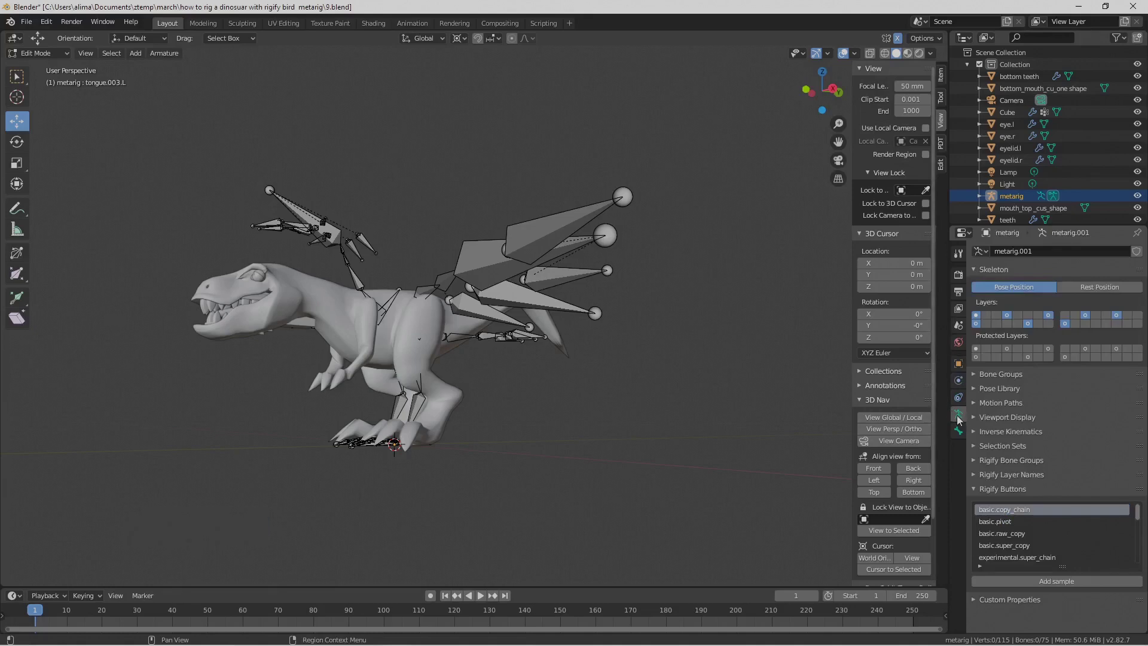
pyautogui.click(1009, 417)
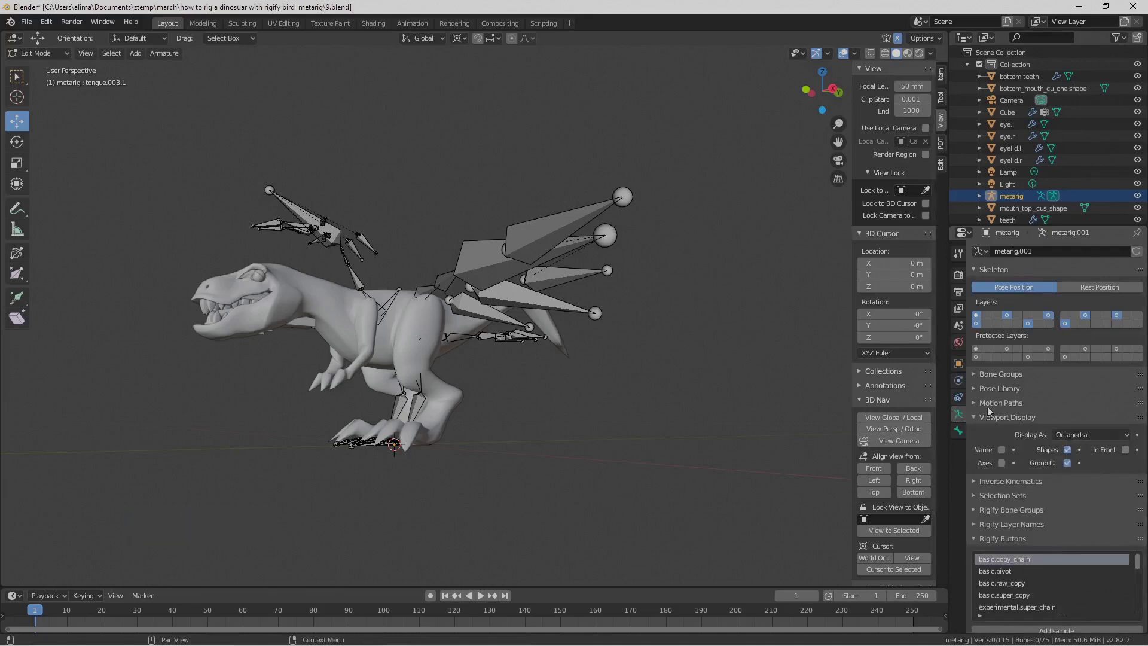
pyautogui.click(1125, 449)
pyautogui.moveTo(504, 360); pyautogui.dragTo(520, 410, button='middle')
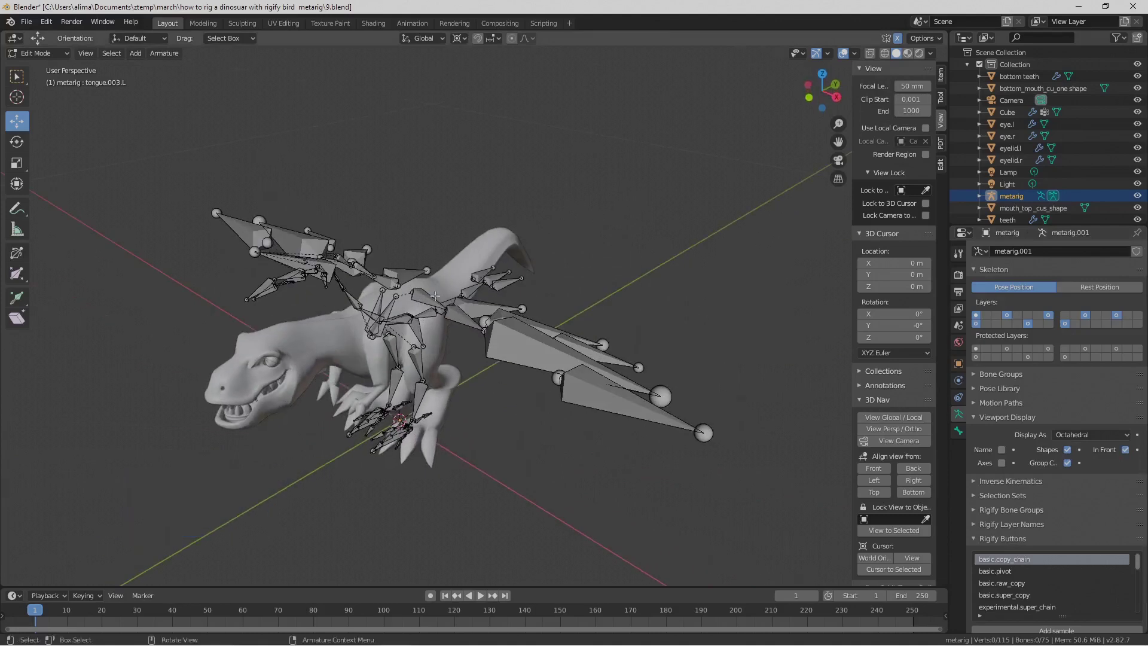
pyautogui.press('Pause')
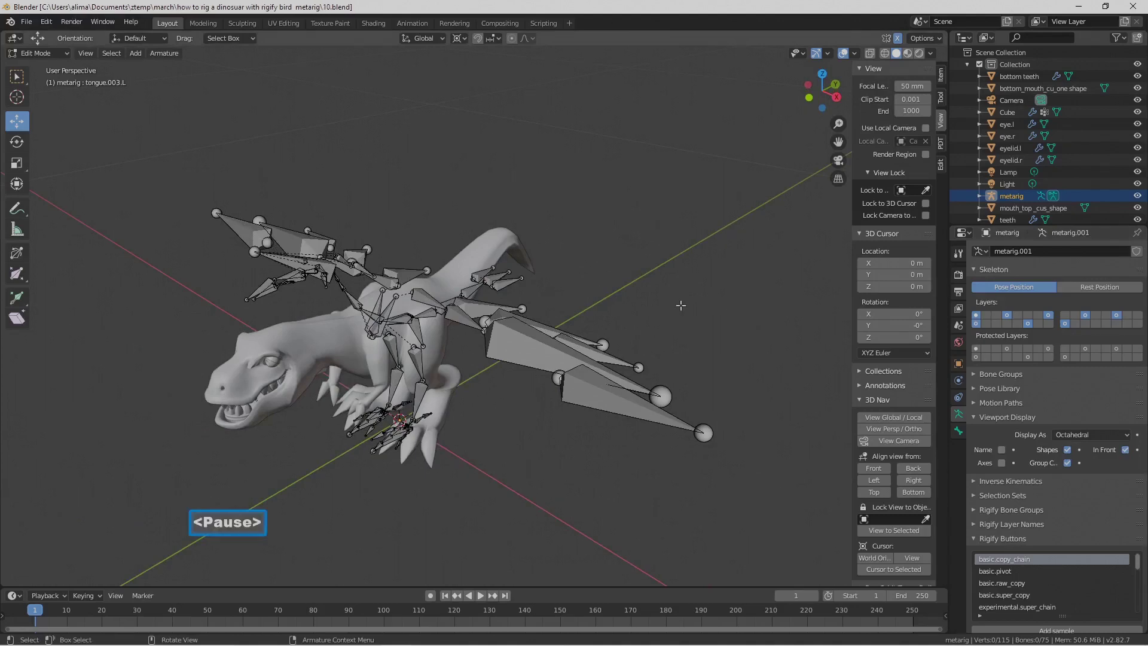
# - Set the solid viewport shading colour to Random and save the file as incremental version 11
pyautogui.moveTo(639, 335)
pyautogui.mouseDown(button='middle')
pyautogui.moveTo(616, 310)
pyautogui.moveTo(635, 327)
pyautogui.mouseUp(button='middle')
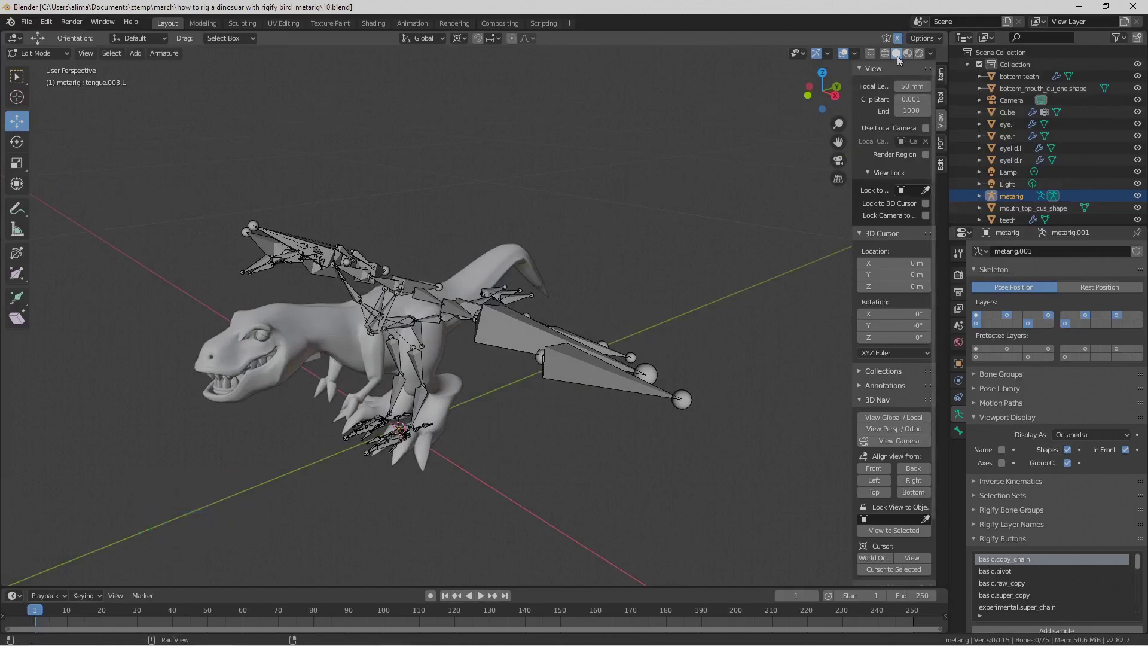
pyautogui.click(930, 54)
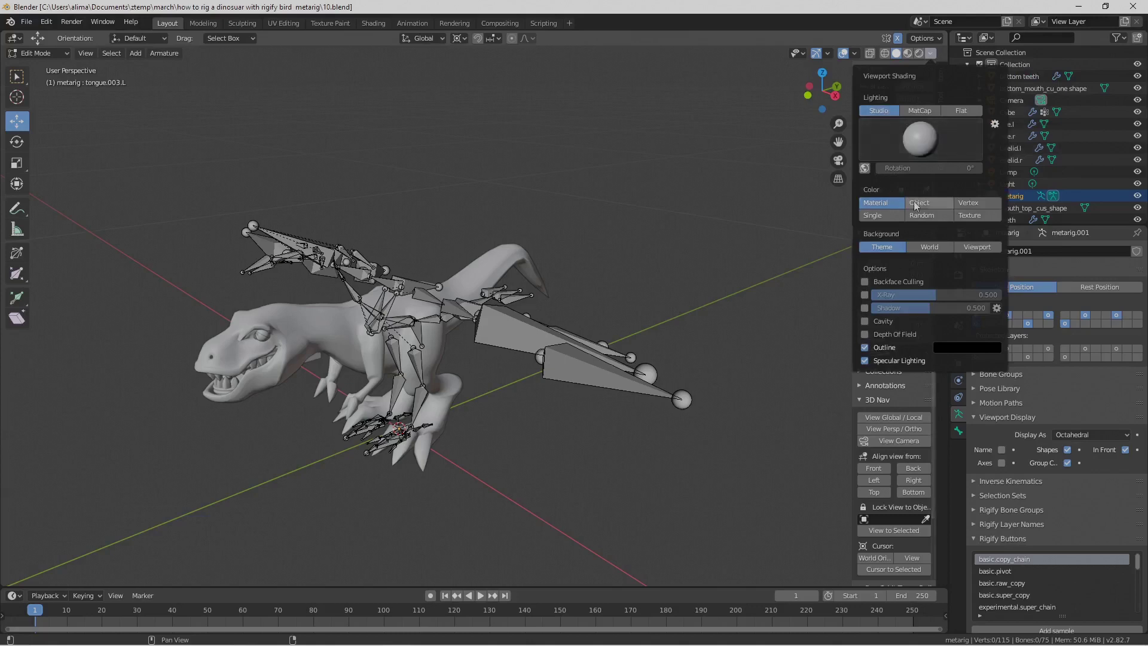
pyautogui.click(933, 218)
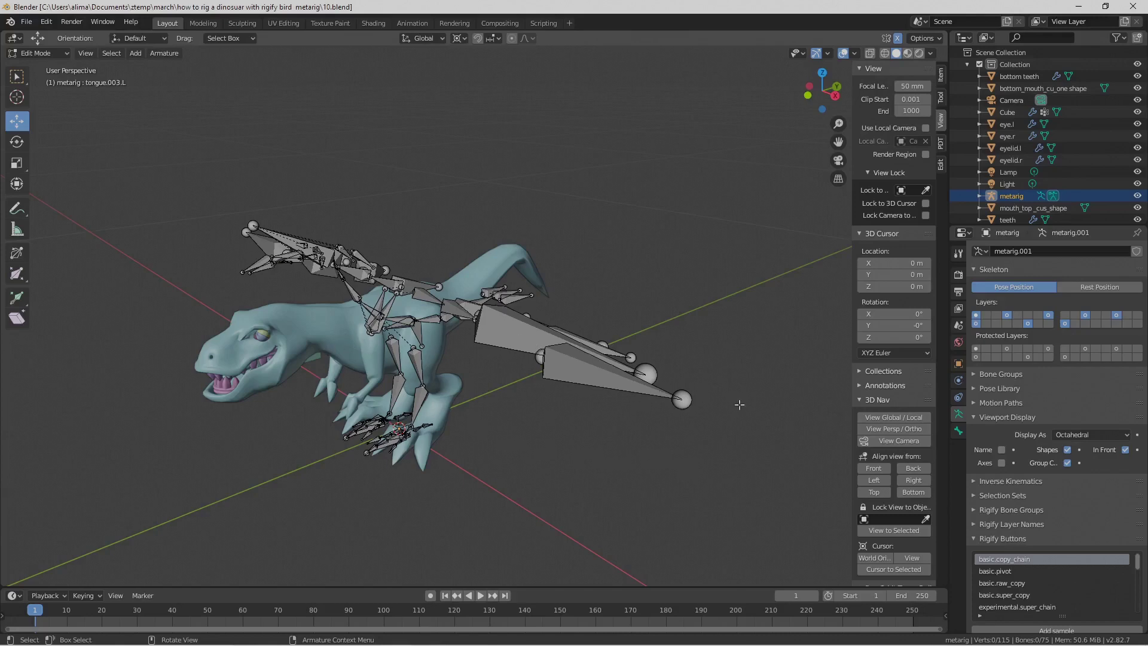
pyautogui.press('Pause')
# - Delete all the left wing bones from the metarig with mirroring active, saving incremental versions 12 and 13
pyautogui.moveTo(515, 330); pyautogui.dragTo(599, 400, button='middle')
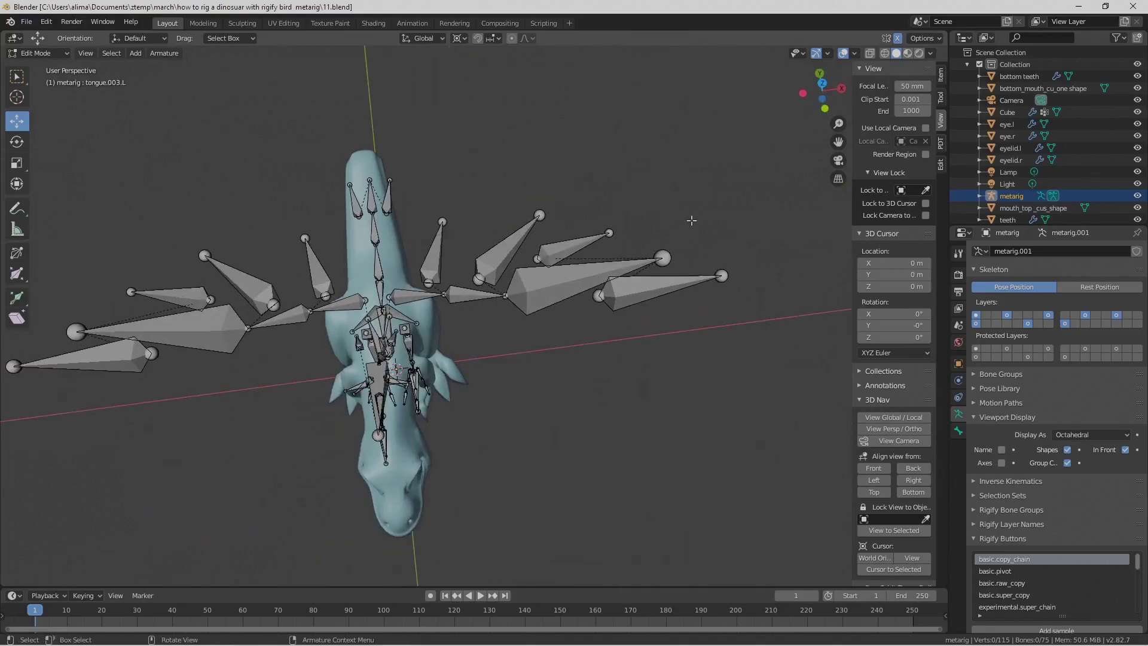
pyautogui.moveTo(708, 206)
pyautogui.keyDown('ctrl'); pyautogui.mouseDown(button='right')
pyautogui.moveTo(559, 185)
pyautogui.moveTo(487, 194)
pyautogui.moveTo(434, 216)
pyautogui.moveTo(387, 297)
pyautogui.moveTo(439, 320)
pyautogui.moveTo(760, 350)
pyautogui.mouseUp(button='right'); pyautogui.keyUp('ctrl')
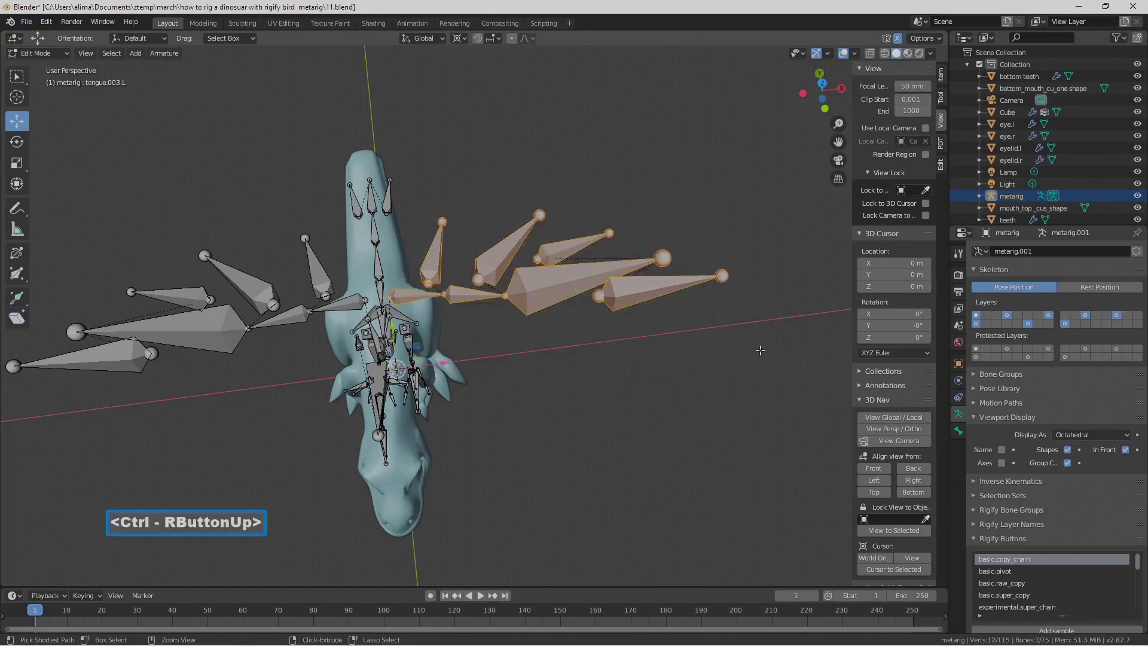
pyautogui.moveTo(577, 405); pyautogui.dragTo(495, 286, button='middle')
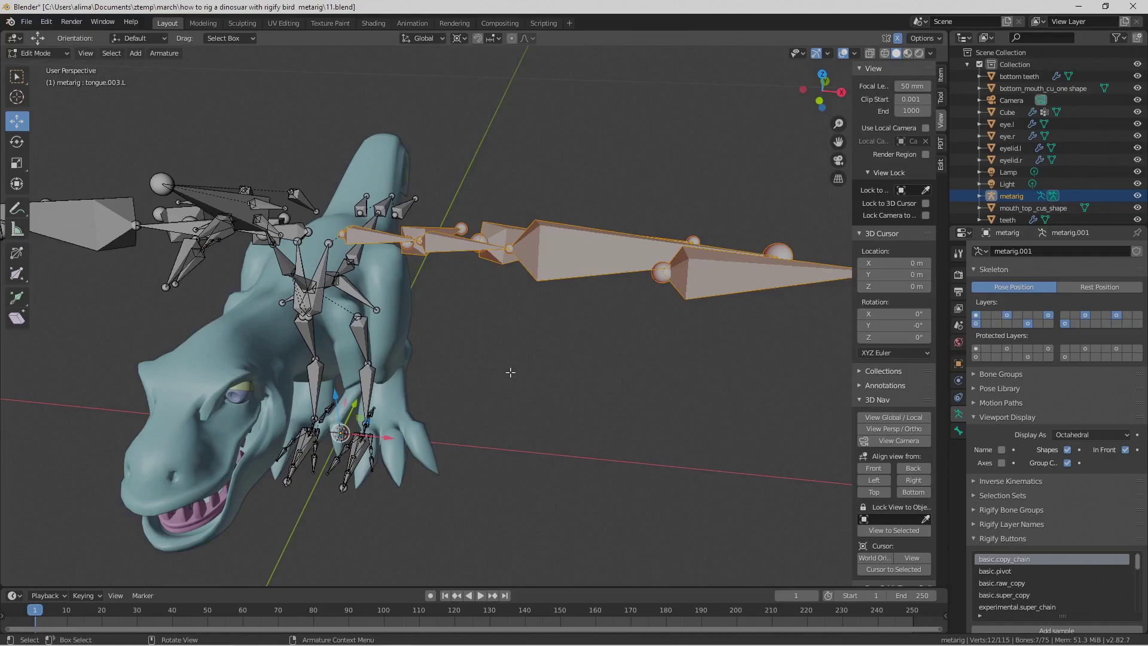
pyautogui.press('Pause')
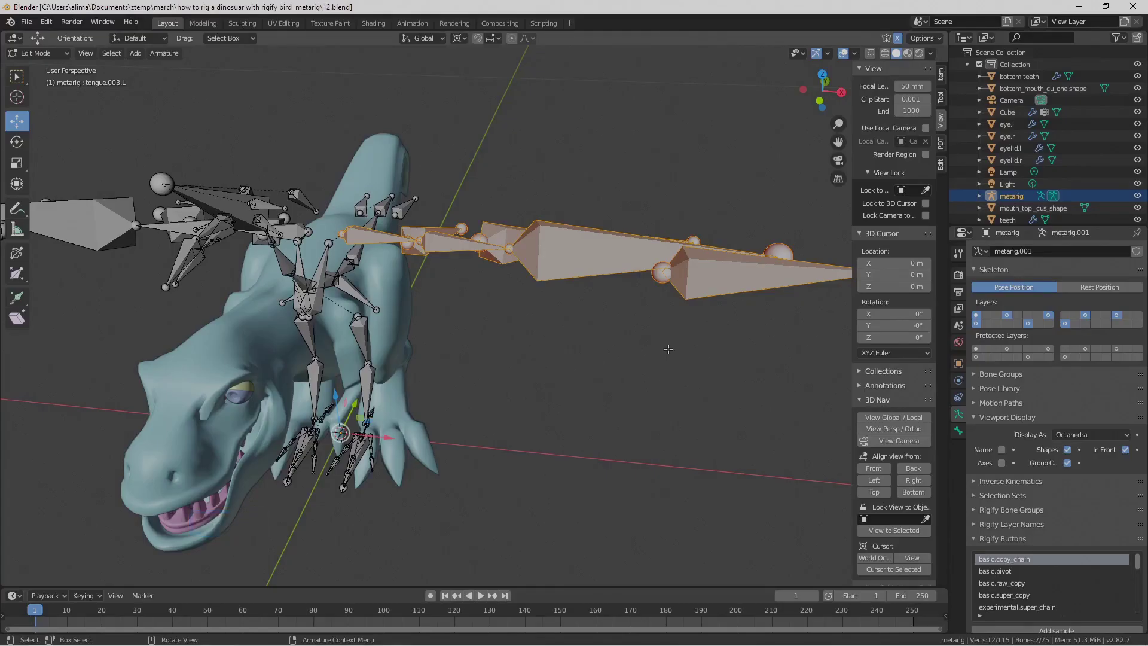
pyautogui.press('x')
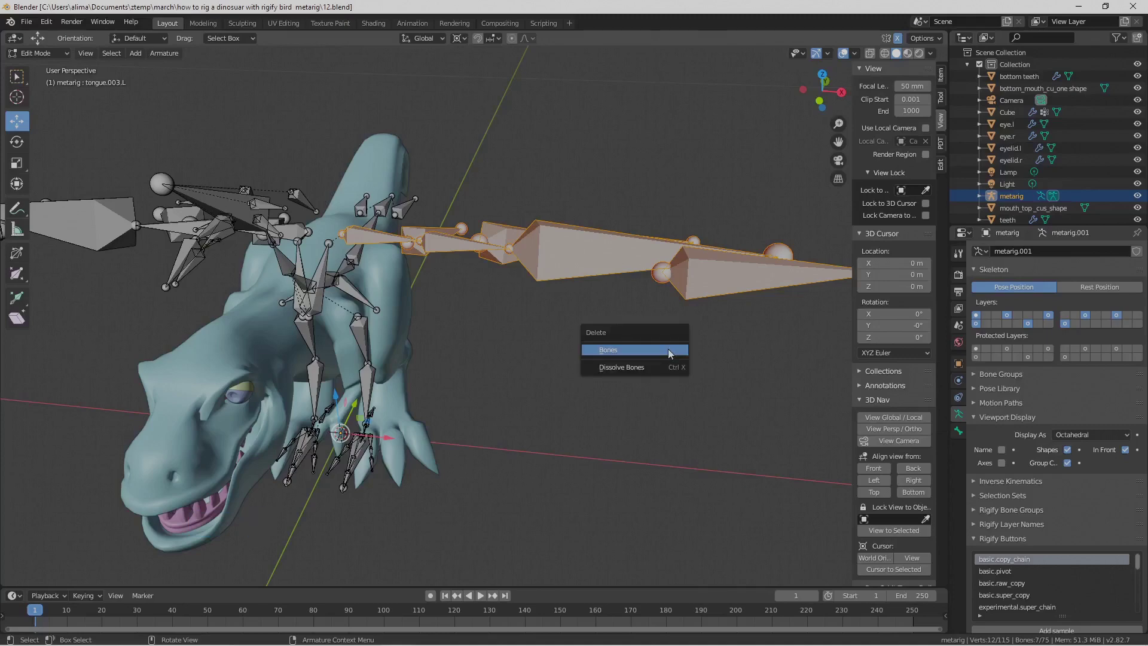
pyautogui.click(668, 351)
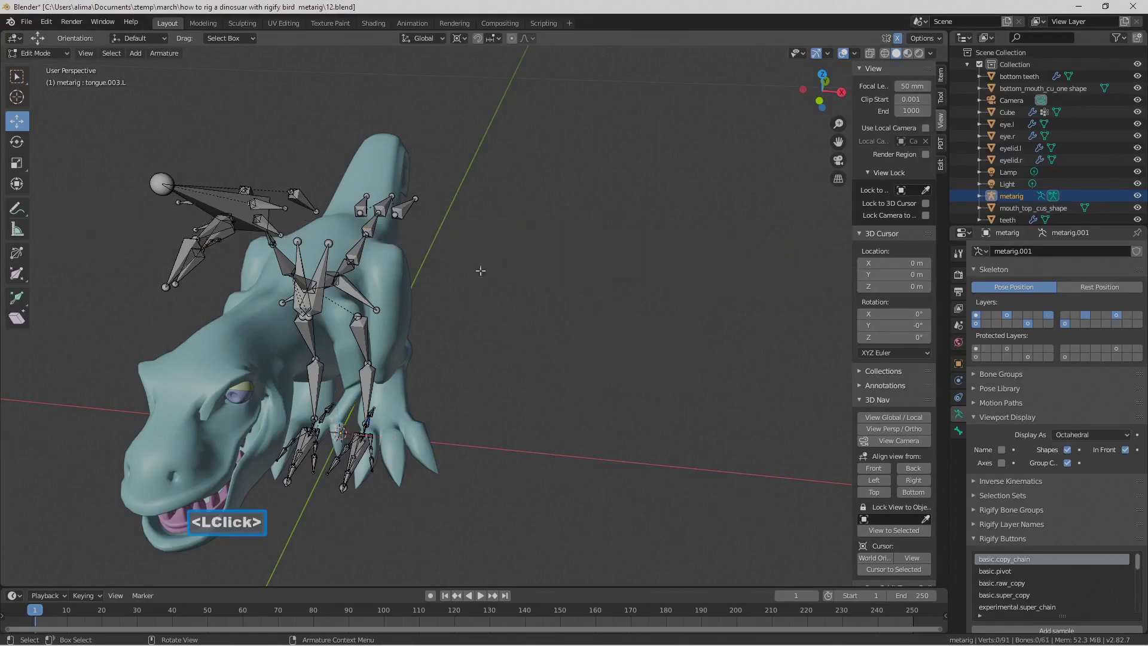
pyautogui.press('Pause')
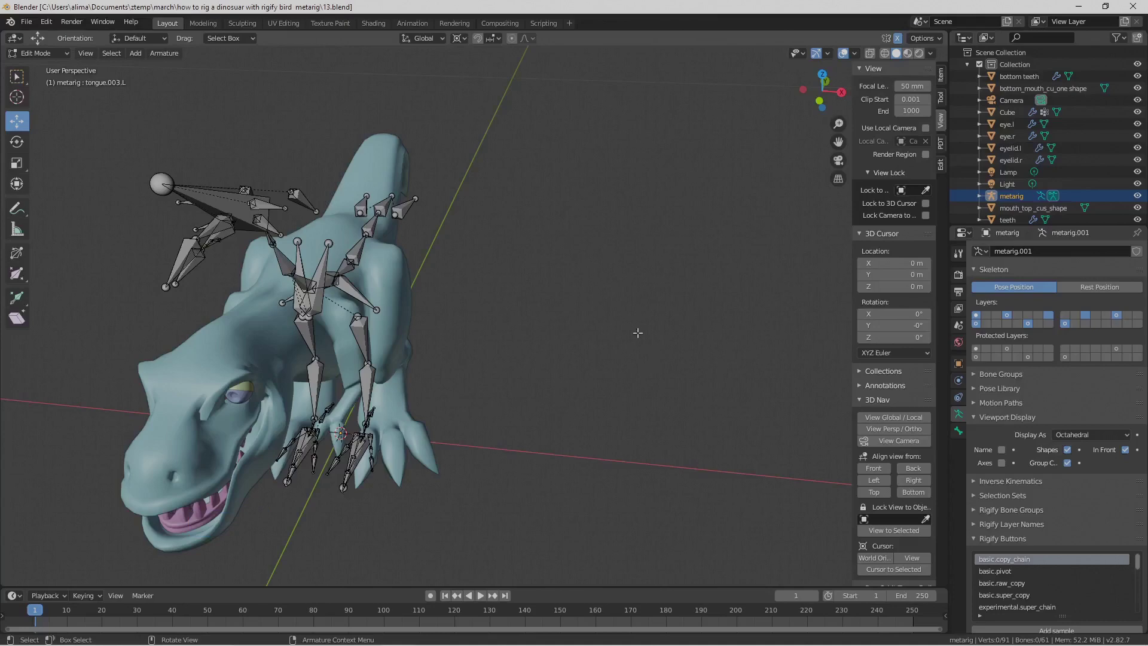
# - Delete the left outer tail feather bone with mirroring active
pyautogui.click(409, 206)
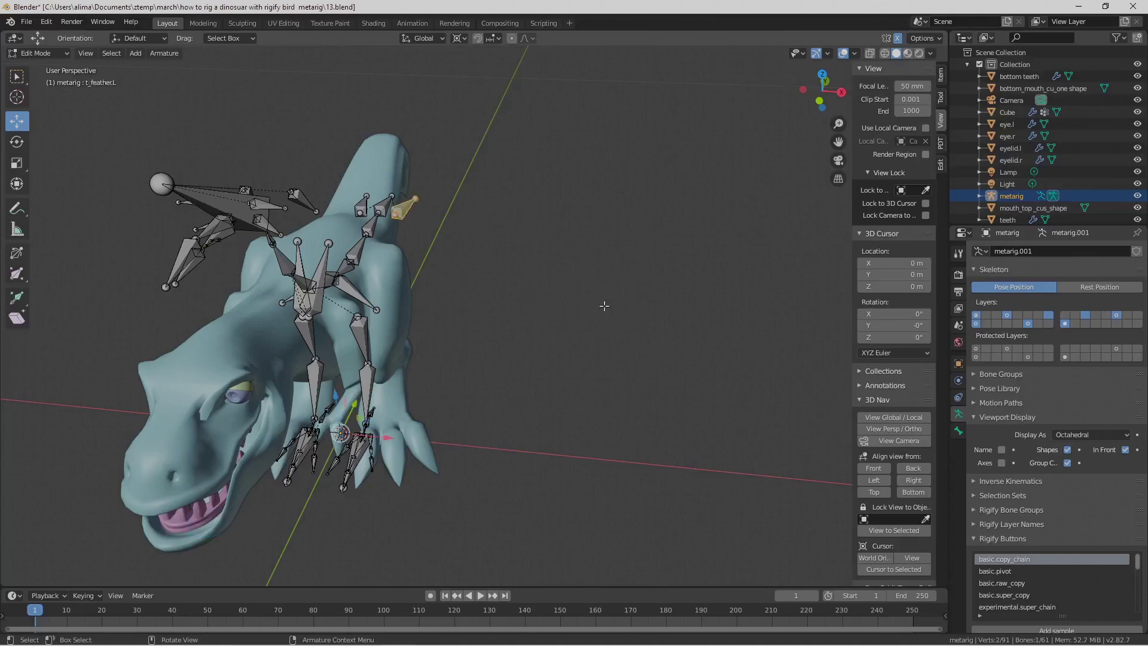
pyautogui.press('x')
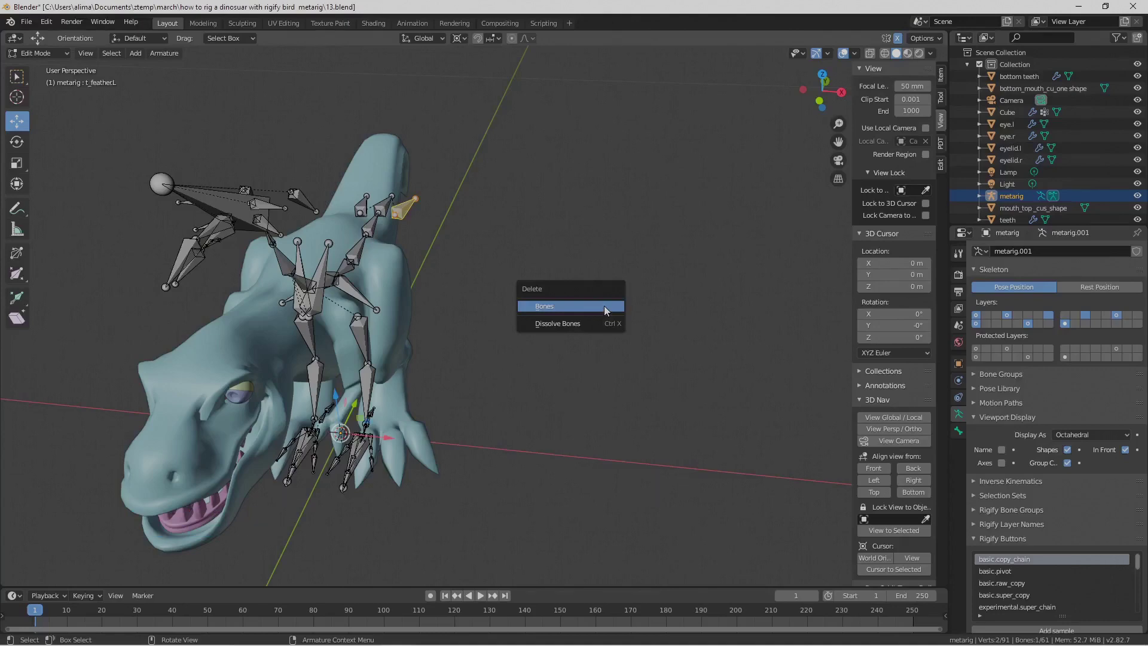
pyautogui.click(604, 306)
pyautogui.moveTo(571, 320)
pyautogui.mouseDown(button='middle')
pyautogui.moveTo(526, 311)
pyautogui.moveTo(503, 280)
pyautogui.moveTo(533, 287)
pyautogui.moveTo(564, 317)
pyautogui.moveTo(528, 293)
pyautogui.moveTo(562, 302)
pyautogui.moveTo(541, 297)
pyautogui.moveTo(550, 312)
pyautogui.mouseUp(button='middle')
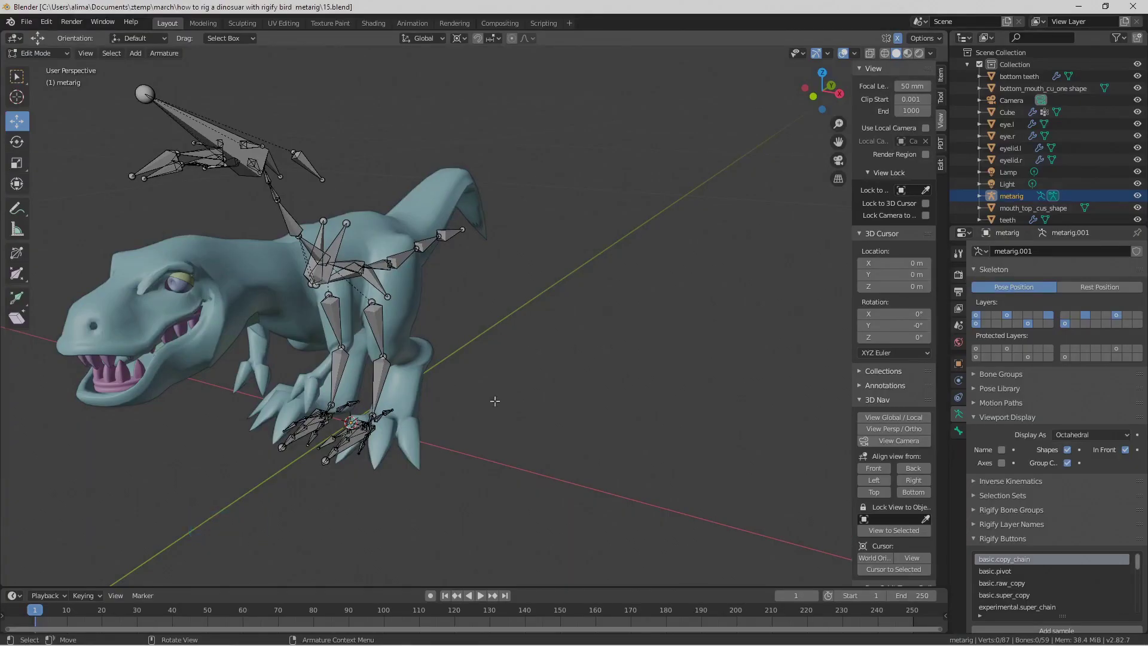
# - Select all the left leg and foot bones and move them outward along X towards the dinosaur's leg
pyautogui.moveTo(435, 396); pyautogui.dragTo(356, 365, button='middle')
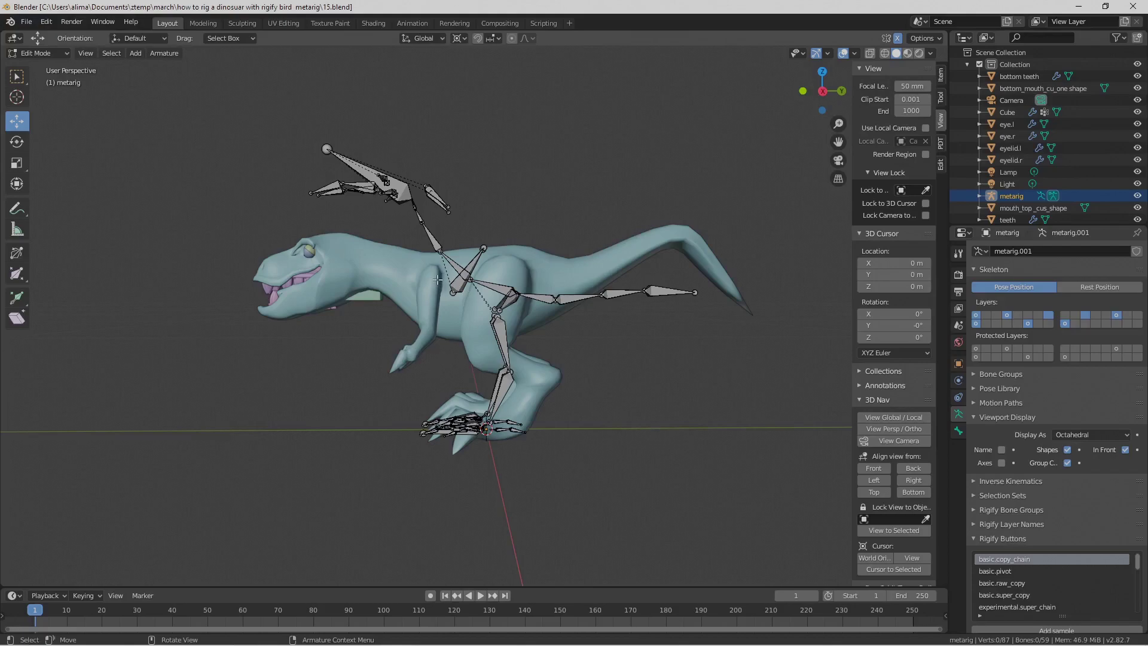
pyautogui.moveTo(445, 384); pyautogui.dragTo(540, 402, button='middle')
pyautogui.moveTo(422, 385); pyautogui.dragTo(430, 369, button='middle')
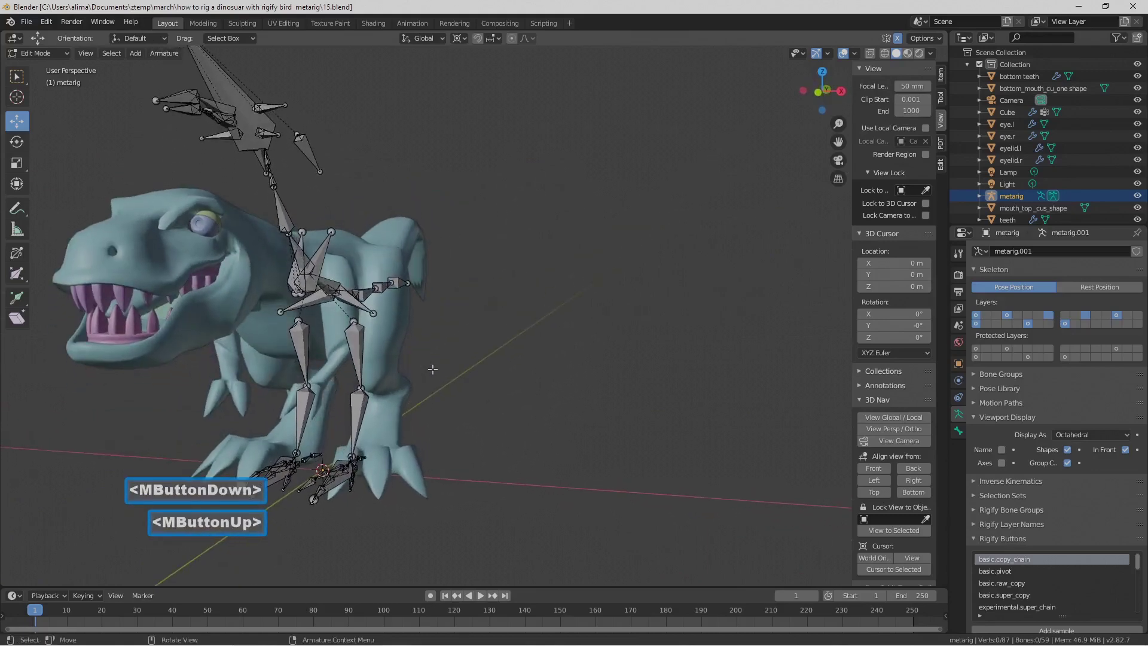
pyautogui.moveTo(433, 369)
pyautogui.keyDown('ctrl'); pyautogui.mouseDown(button='right')
pyautogui.moveTo(360, 317)
pyautogui.moveTo(337, 366)
pyautogui.moveTo(338, 451)
pyautogui.moveTo(312, 477)
pyautogui.moveTo(308, 504)
pyautogui.moveTo(454, 517)
pyautogui.moveTo(475, 497)
pyautogui.mouseUp(button='right'); pyautogui.keyUp('ctrl')
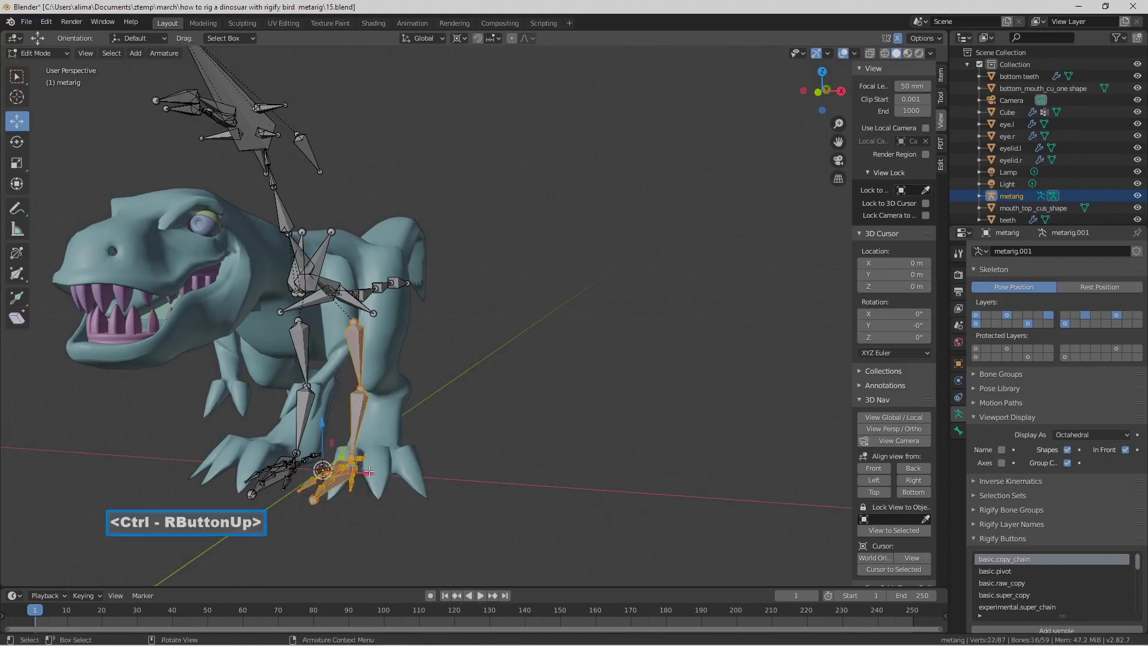
pyautogui.moveTo(369, 472); pyautogui.dragTo(411, 474)
# - Duplicate the leg and foot bones, move the copies forward along Y in front of the arms, and save as version 16
pyautogui.moveTo(553, 431); pyautogui.dragTo(470, 436, button='middle')
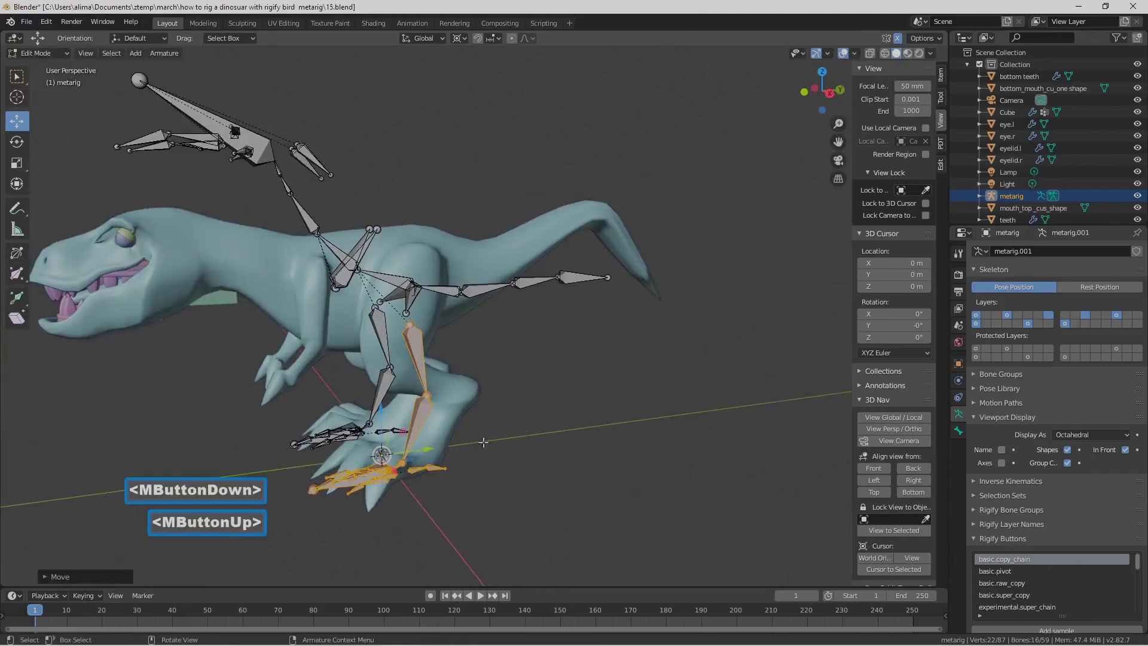
pyautogui.hotkey('shift', 'd')
pyautogui.rightClick(550, 464)
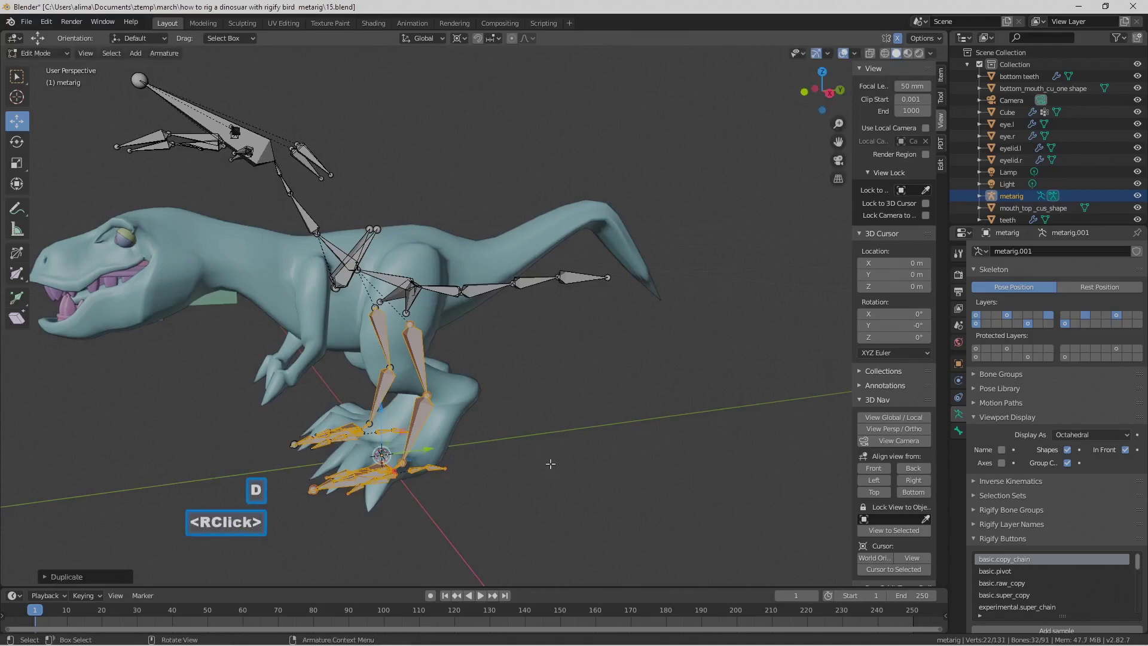
pyautogui.moveTo(429, 448); pyautogui.dragTo(293, 466)
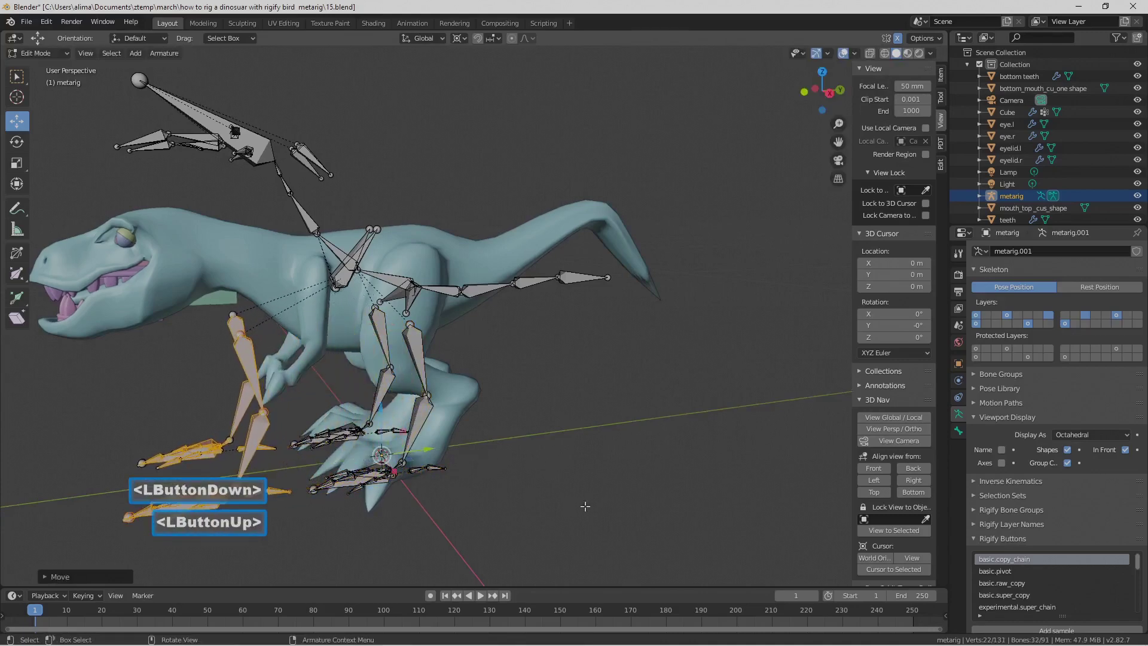
pyautogui.press('Pause')
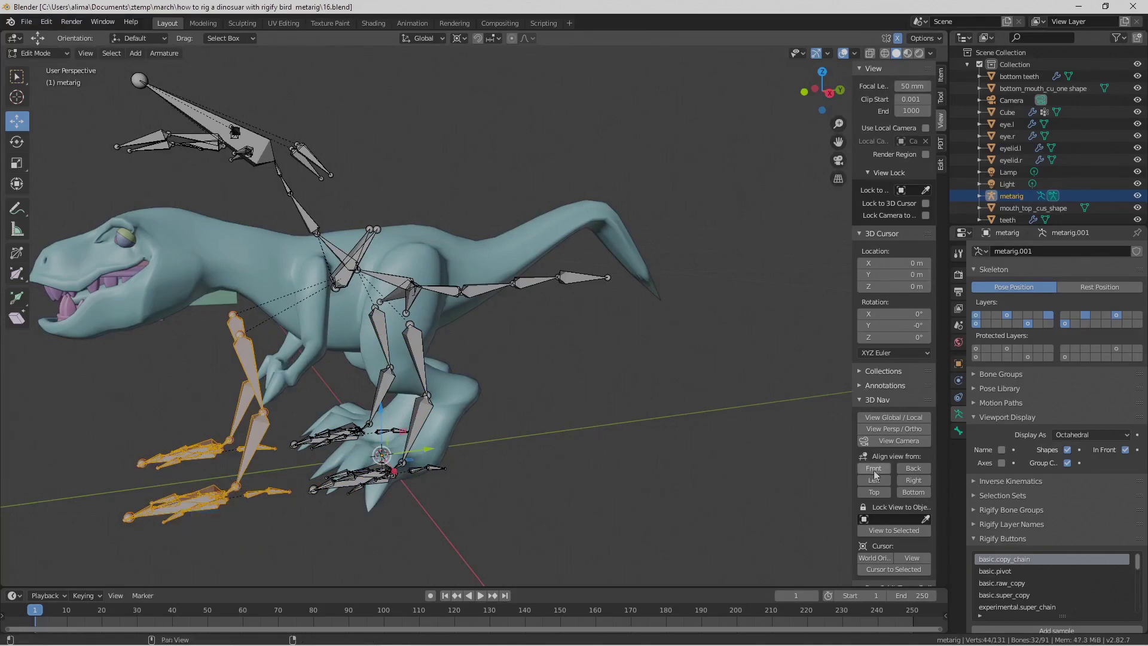
# - In the right view, set the pivot to Active Element and rotate the duplicated leg bones clockwise up onto the dinosaur's arm
pyautogui.click(908, 483)
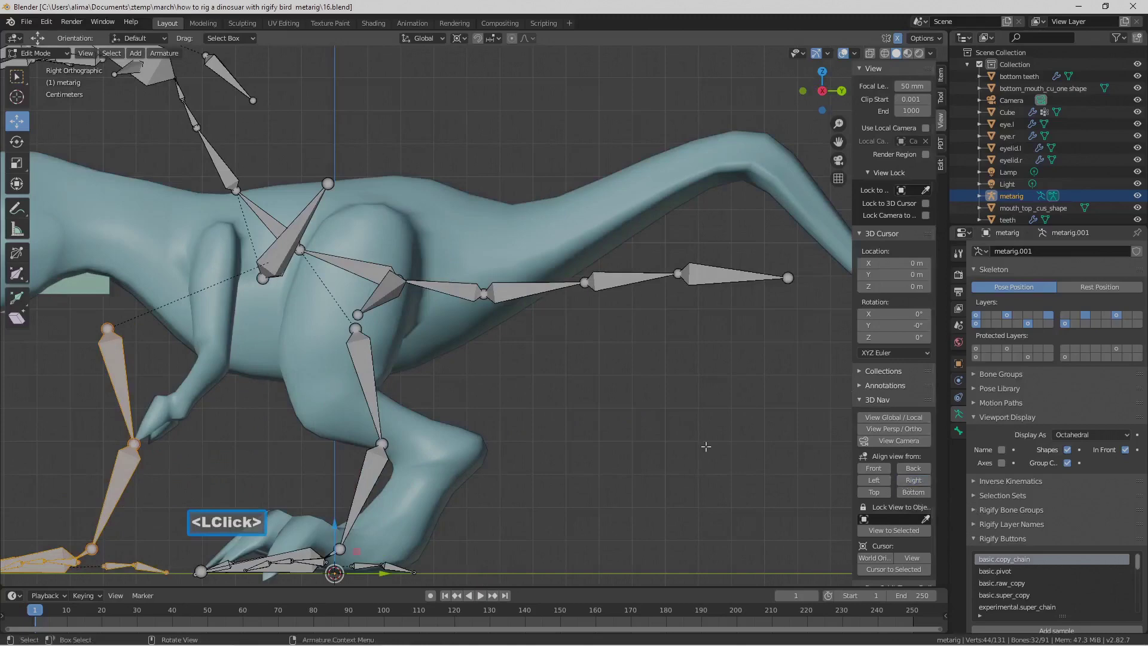
pyautogui.scroll(-3, 654, 448)
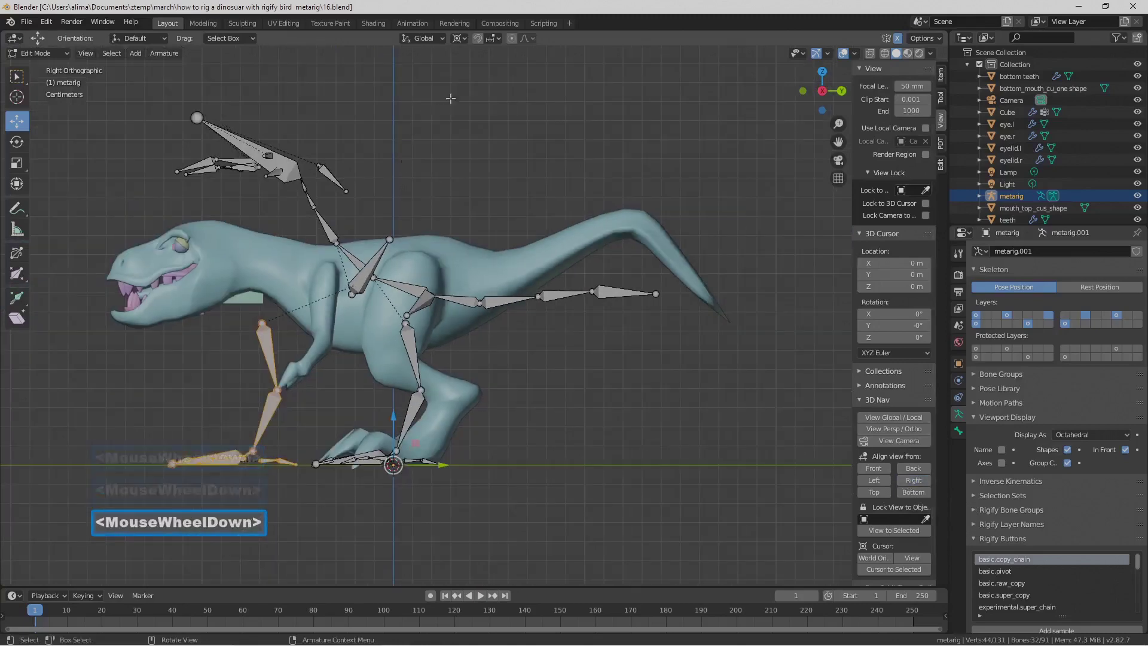
pyautogui.click(464, 38)
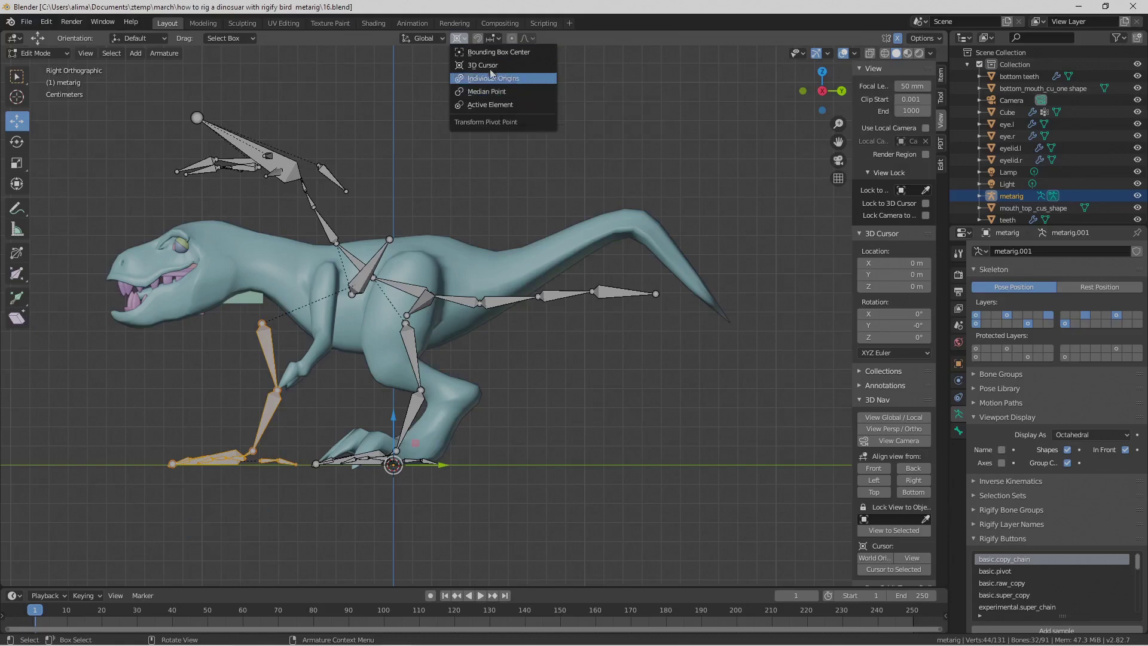
pyautogui.click(490, 105)
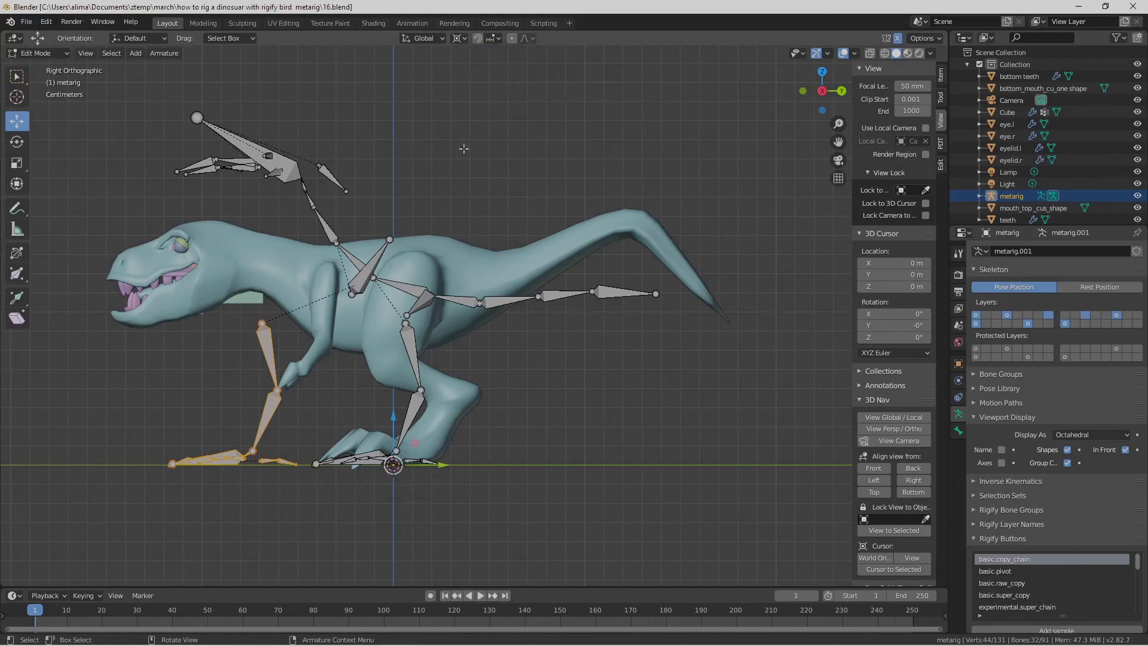
pyautogui.click(460, 39)
pyautogui.press('r')
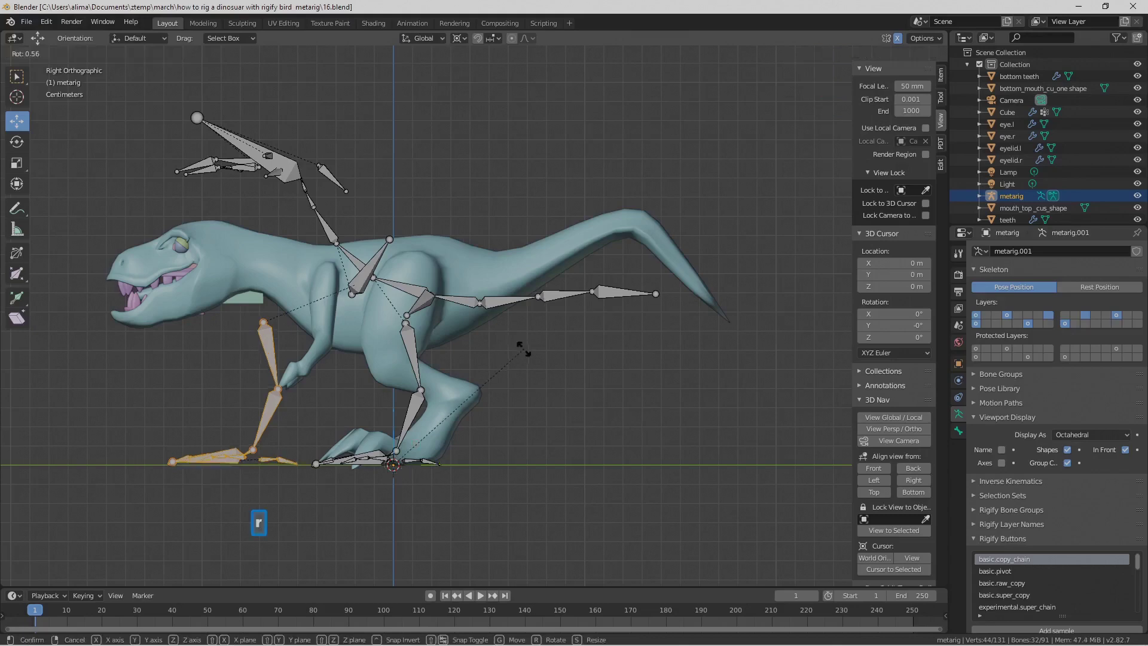
pyautogui.click(569, 402)
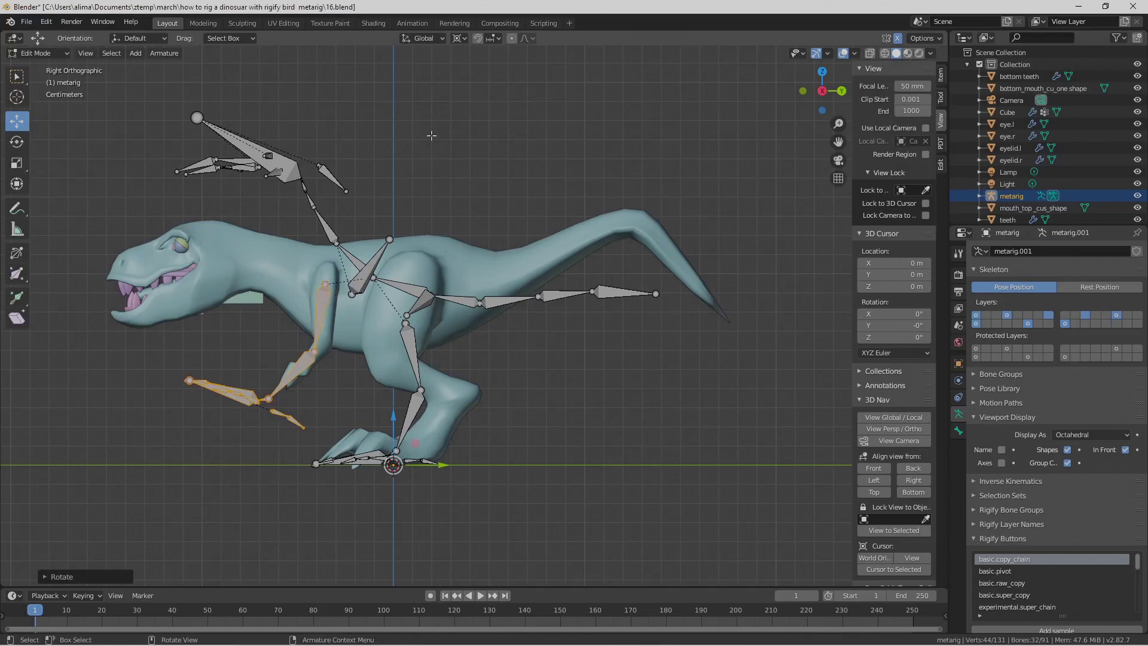
# - Set the transform pivot point to Median Point and save the file as version 18
pyautogui.click(462, 38)
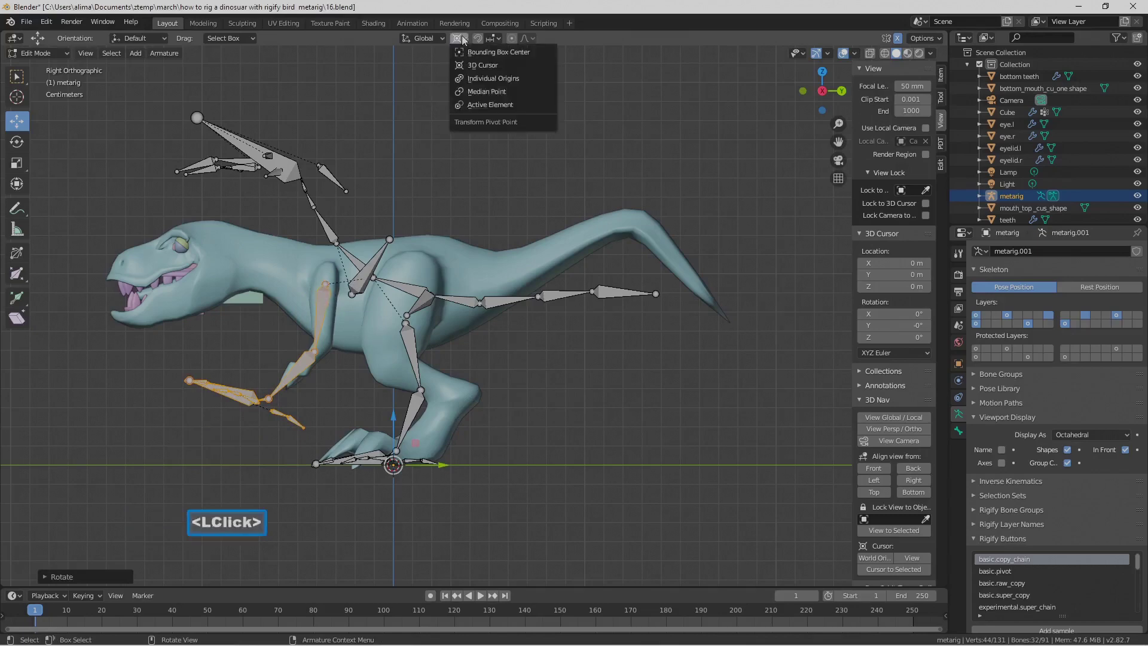
pyautogui.click(519, 88)
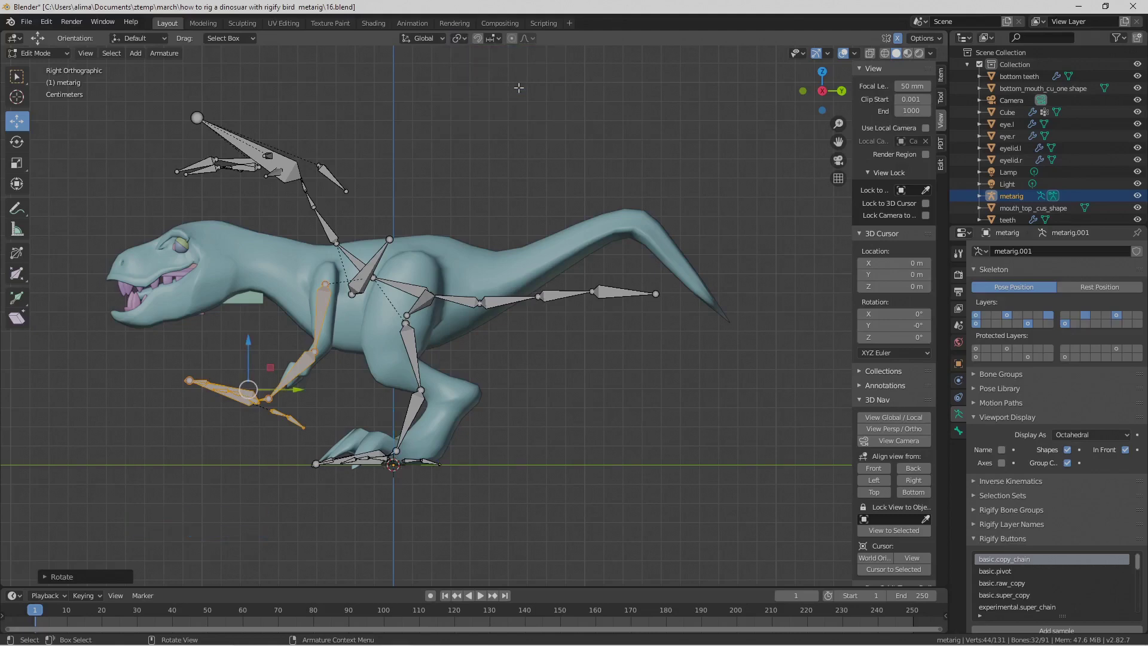
pyautogui.press('Pause')
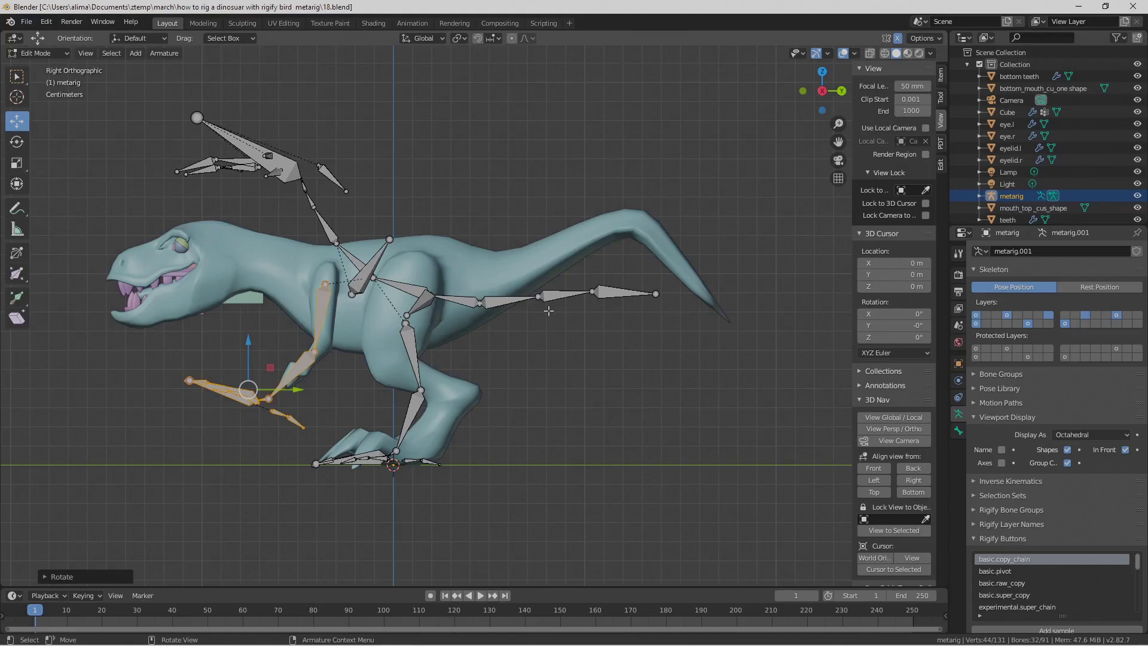
# - Hide the duplicated bones that are placed on the dinosaur's arms
pyautogui.moveTo(400, 364); pyautogui.dragTo(510, 373, button='middle')
pyautogui.moveTo(418, 328); pyautogui.dragTo(351, 331, button='middle')
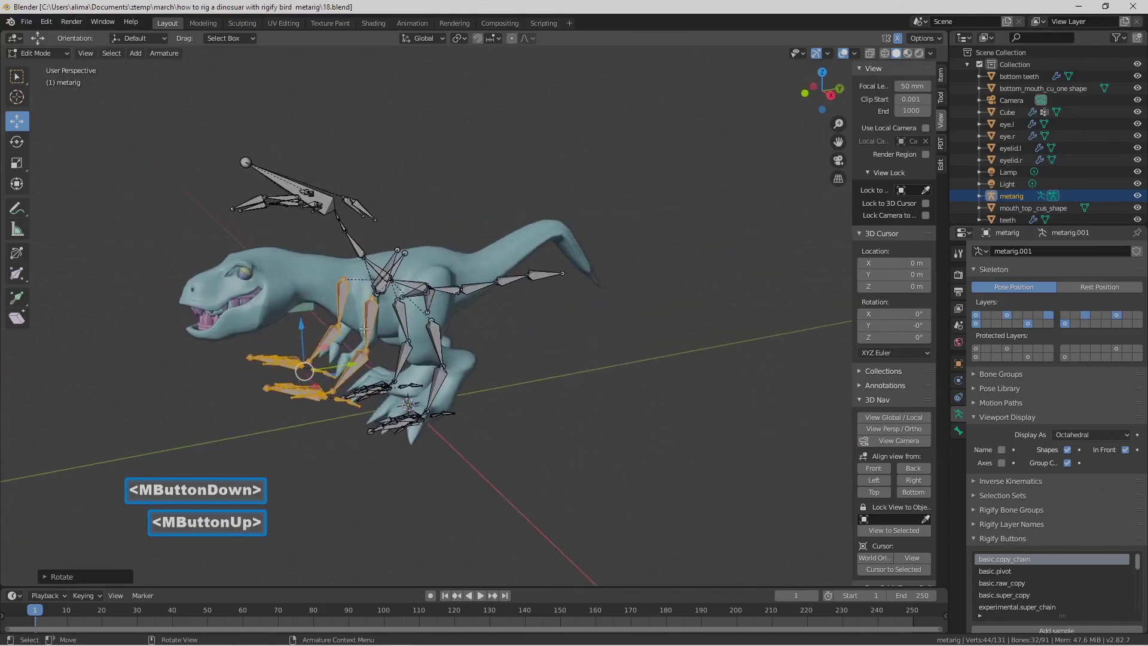
pyautogui.press('h')
# - In the front view, raise the top joint of the left thigh bone to the dinosaur's hip height
pyautogui.moveTo(366, 334); pyautogui.dragTo(469, 315, button='middle')
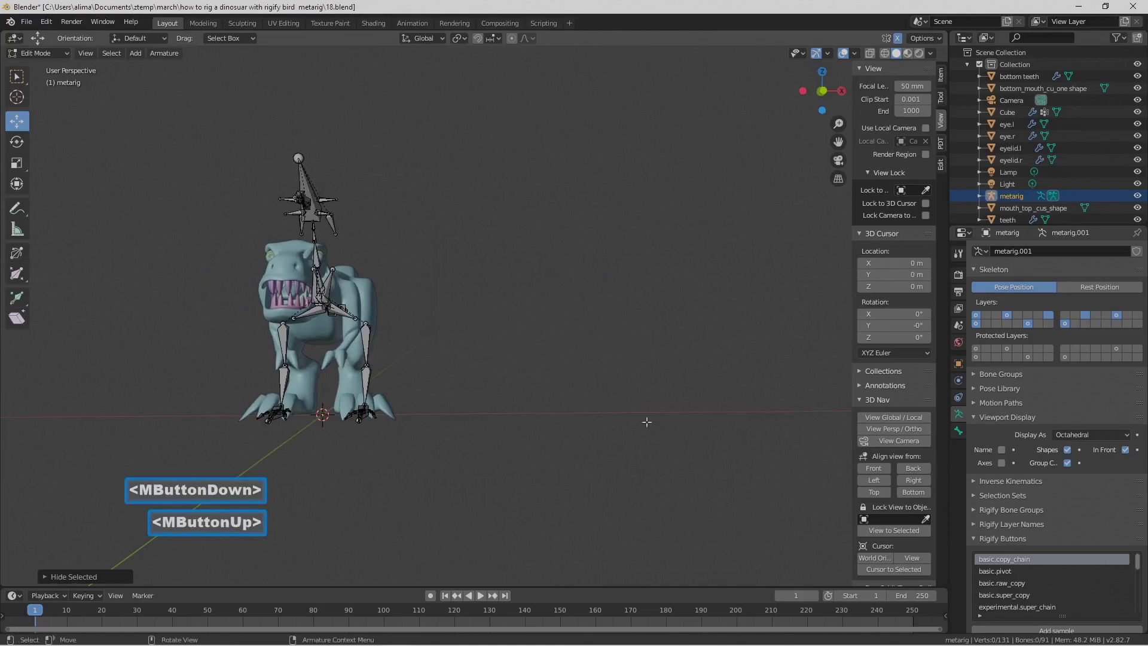
pyautogui.click(873, 468)
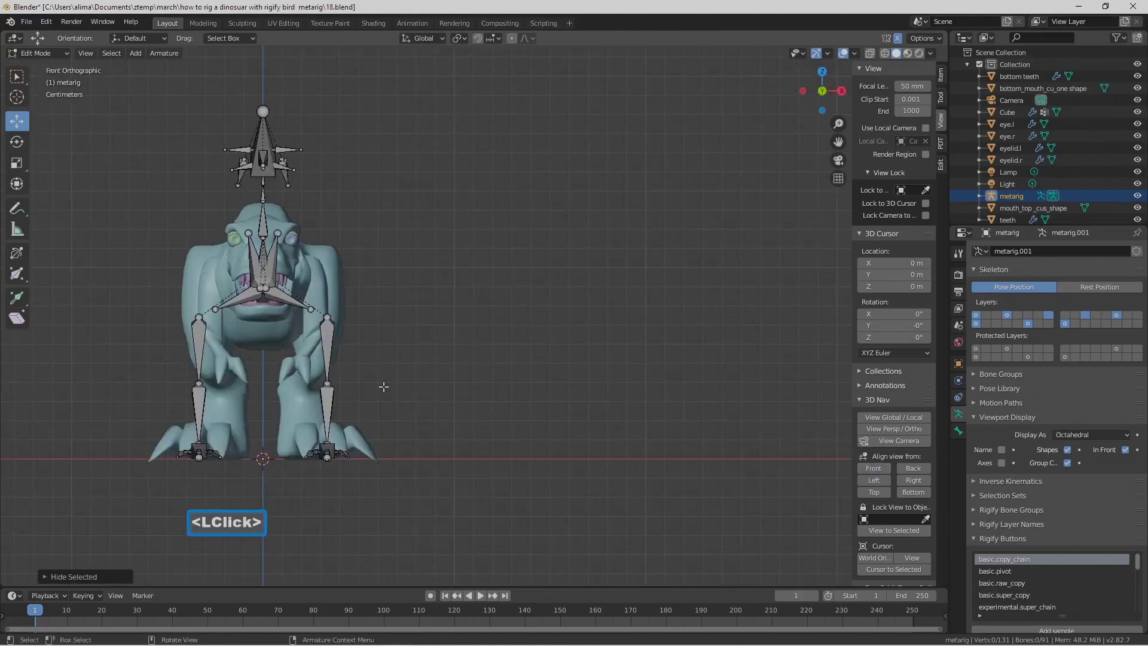
pyautogui.click(330, 316)
pyautogui.moveTo(326, 275); pyautogui.dragTo(320, 215)
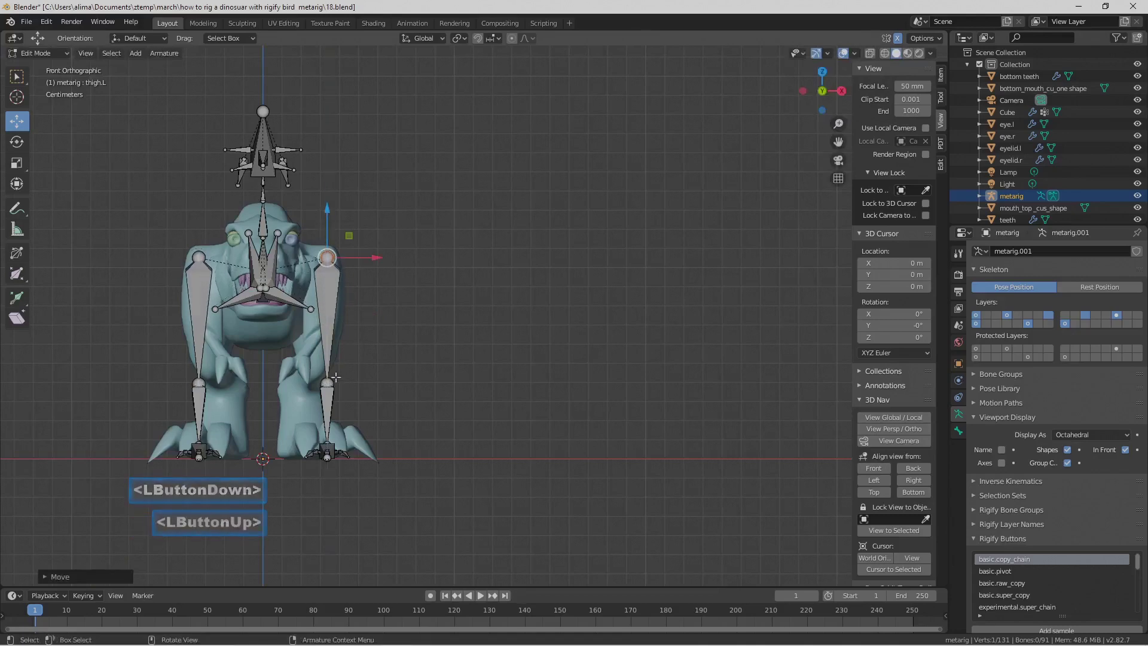
# - Select the left shin and foot bones, move them slightly inward along X, and deselect the shin bone
pyautogui.moveTo(346, 378)
pyautogui.keyDown('ctrl'); pyautogui.mouseDown(button='right')
pyautogui.moveTo(320, 373)
pyautogui.moveTo(287, 435)
pyautogui.moveTo(355, 483)
pyautogui.mouseUp(button='right'); pyautogui.keyUp('ctrl')
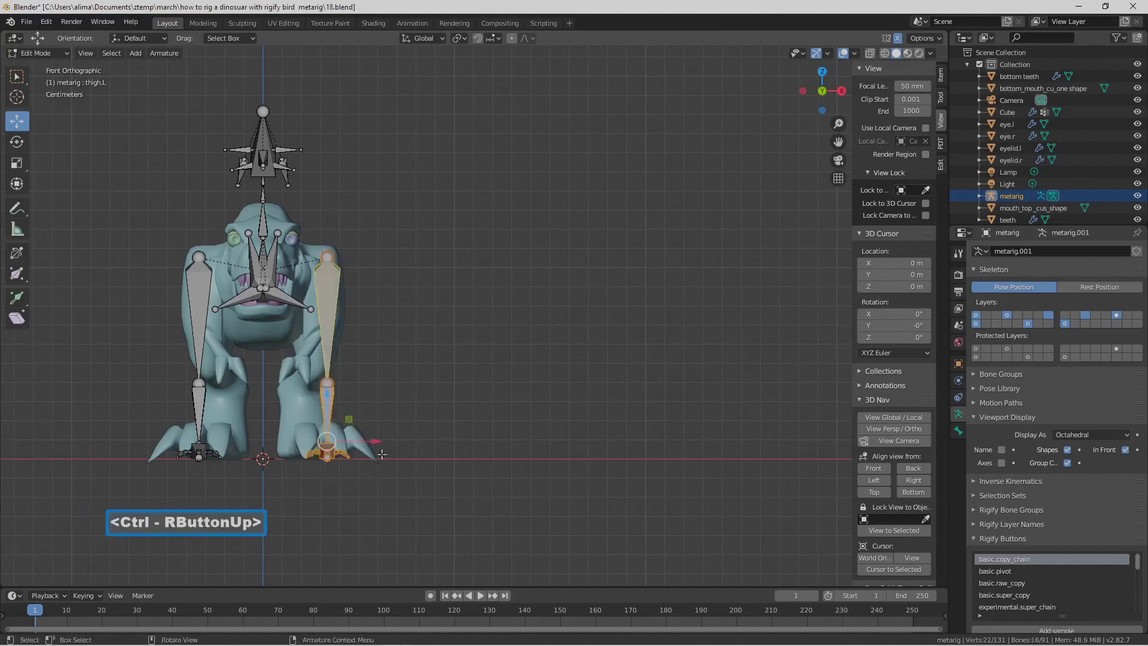
pyautogui.keyDown('shift'); pyautogui.click(333, 306); pyautogui.keyUp('shift')
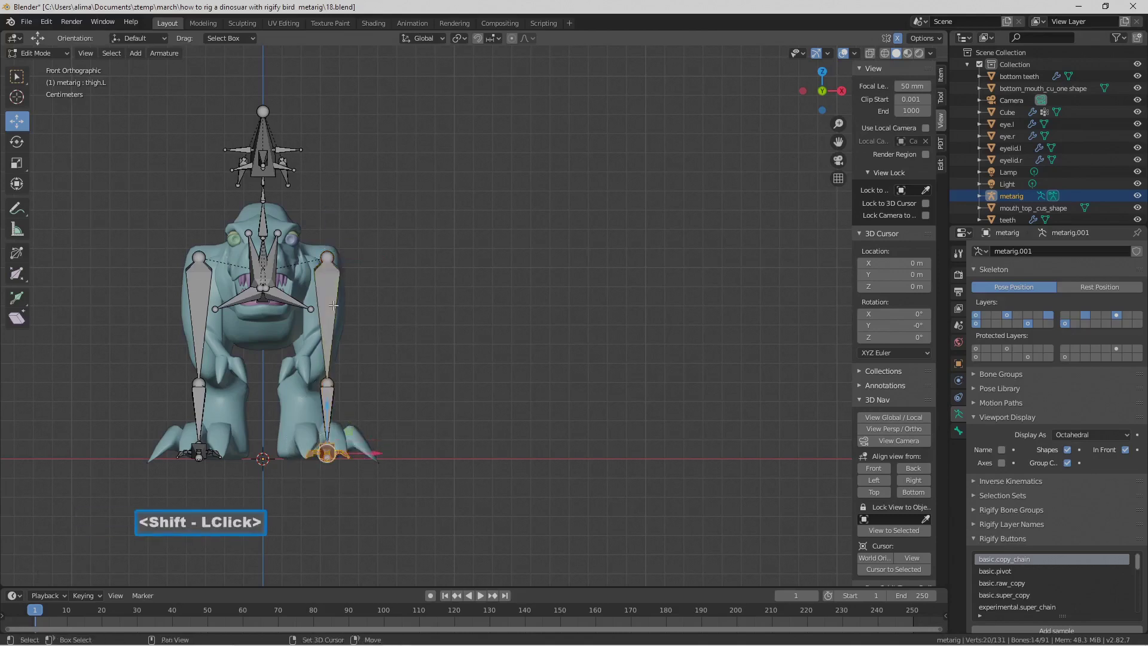
pyautogui.moveTo(349, 405)
pyautogui.keyDown('ctrl'); pyautogui.mouseDown(button='right')
pyautogui.moveTo(328, 398)
pyautogui.moveTo(317, 429)
pyautogui.moveTo(338, 436)
pyautogui.moveTo(350, 411)
pyautogui.mouseUp(button='right'); pyautogui.keyUp('ctrl')
pyautogui.moveTo(544, 385); pyautogui.dragTo(461, 384, button='middle')
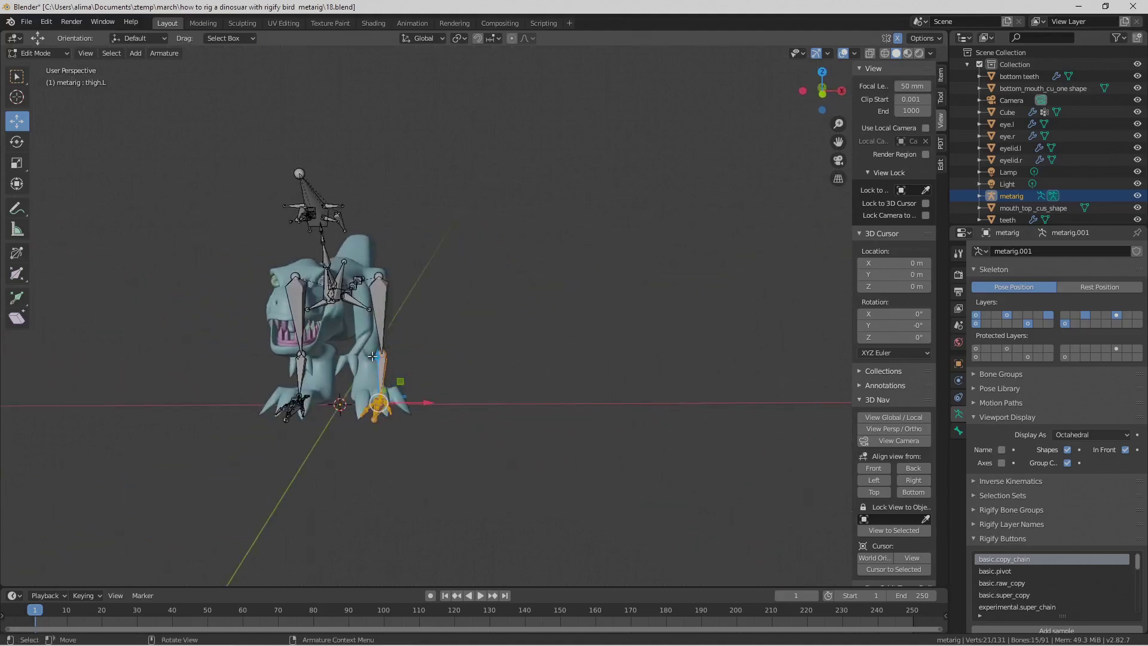
pyautogui.scroll(4, 383, 354)
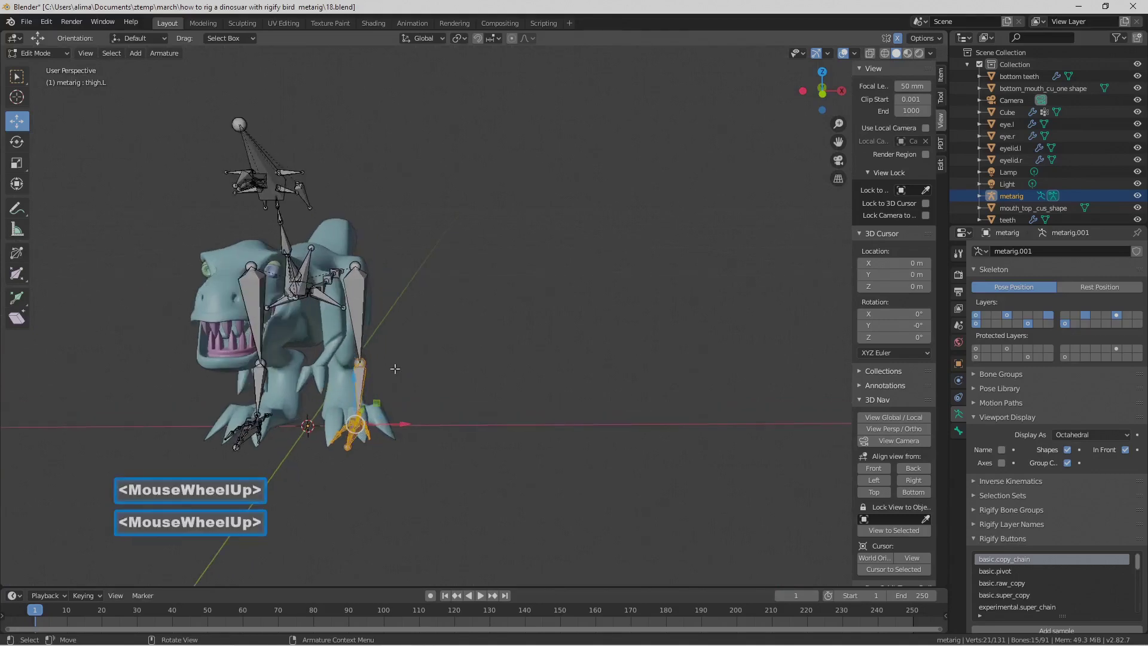
pyautogui.moveTo(382, 446)
pyautogui.mouseDown()
pyautogui.moveTo(372, 444)
pyautogui.moveTo(381, 449)
pyautogui.mouseUp()
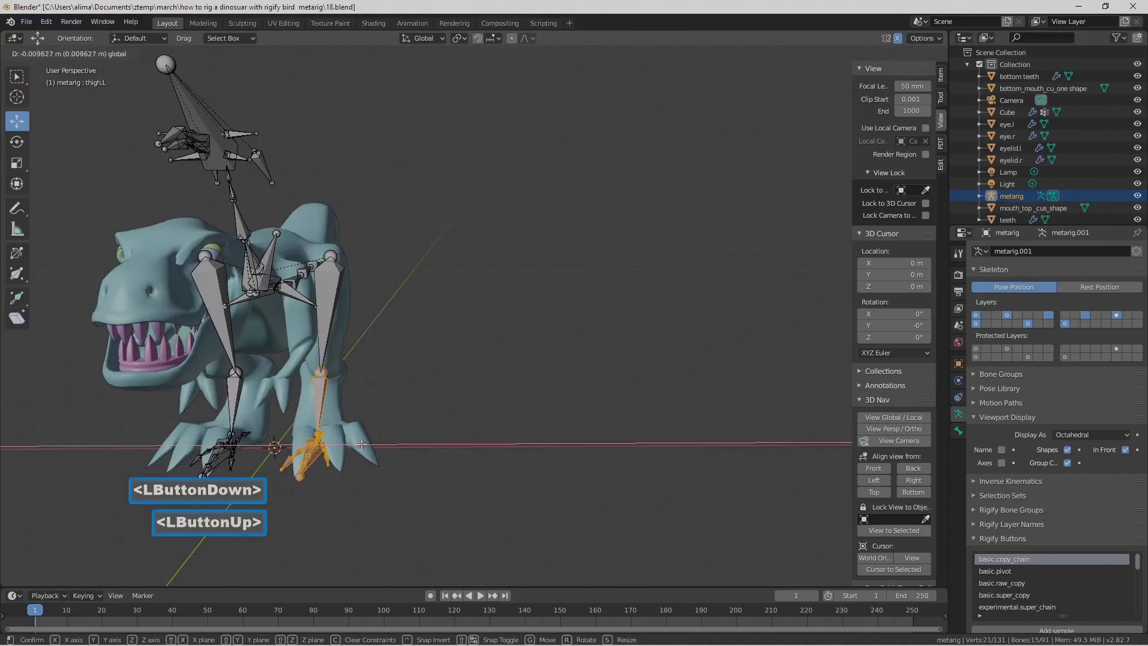
pyautogui.moveTo(437, 449); pyautogui.dragTo(295, 430, button='middle')
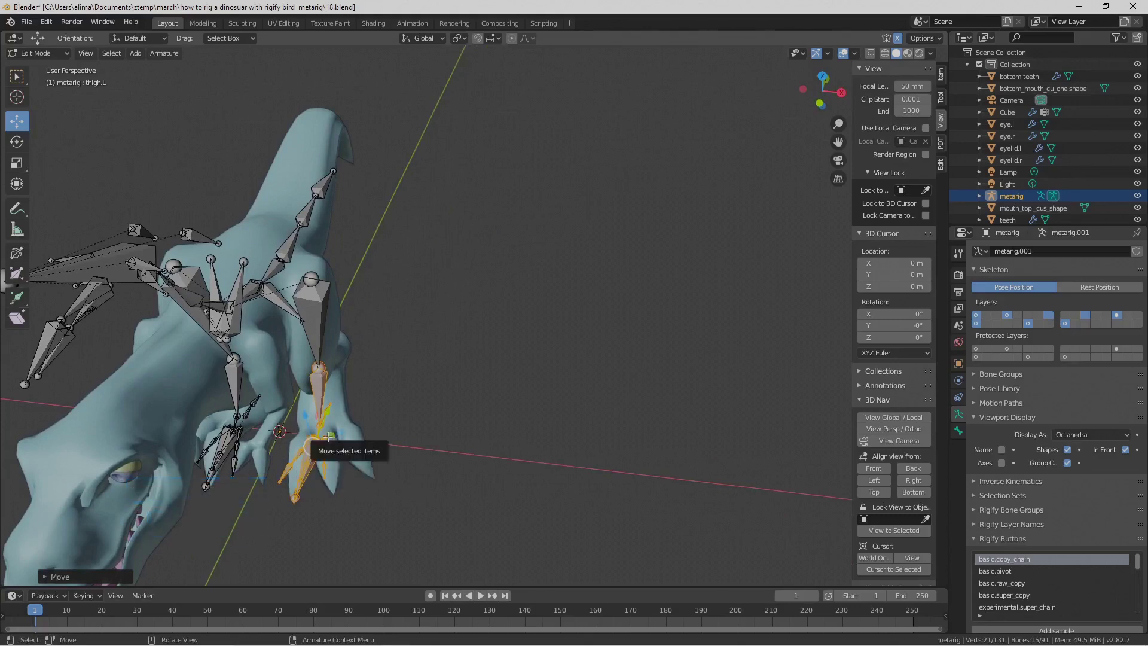
pyautogui.keyDown('shift'); pyautogui.click(319, 384); pyautogui.keyUp('shift')
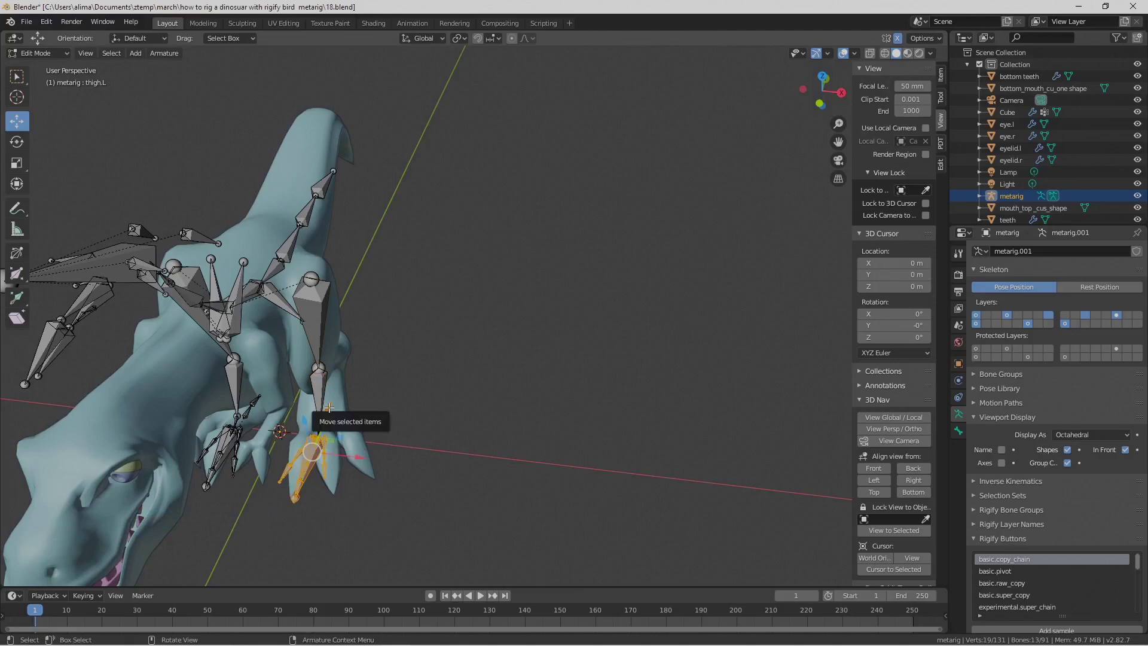
pyautogui.press('c')
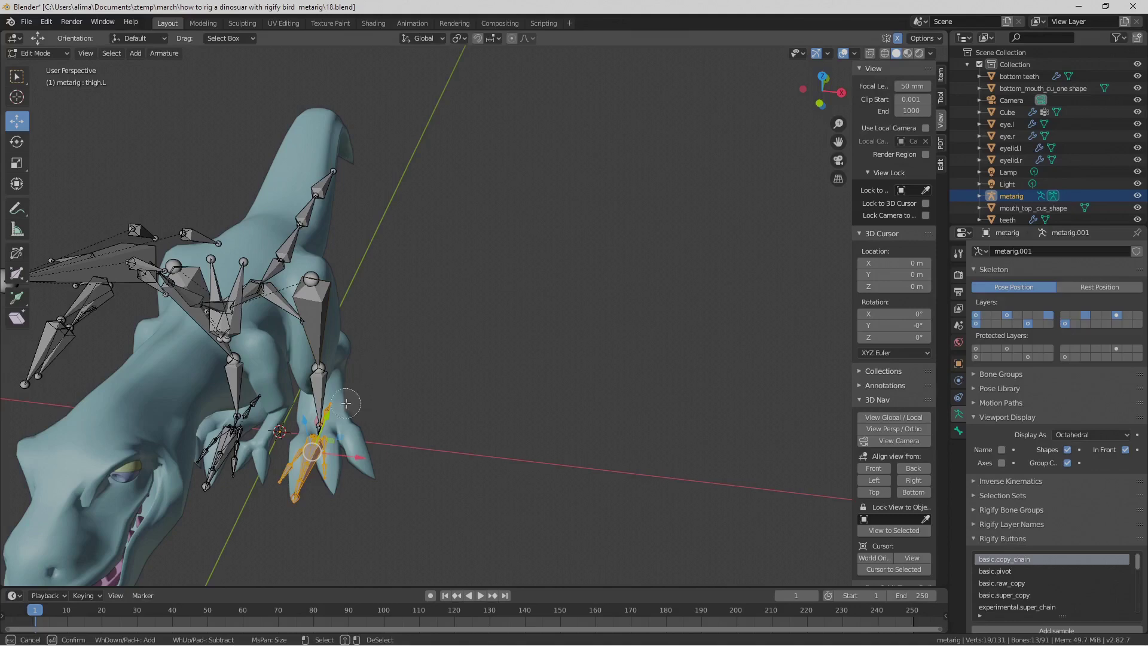
pyautogui.middleClick(326, 411)
pyautogui.rightClick(326, 412)
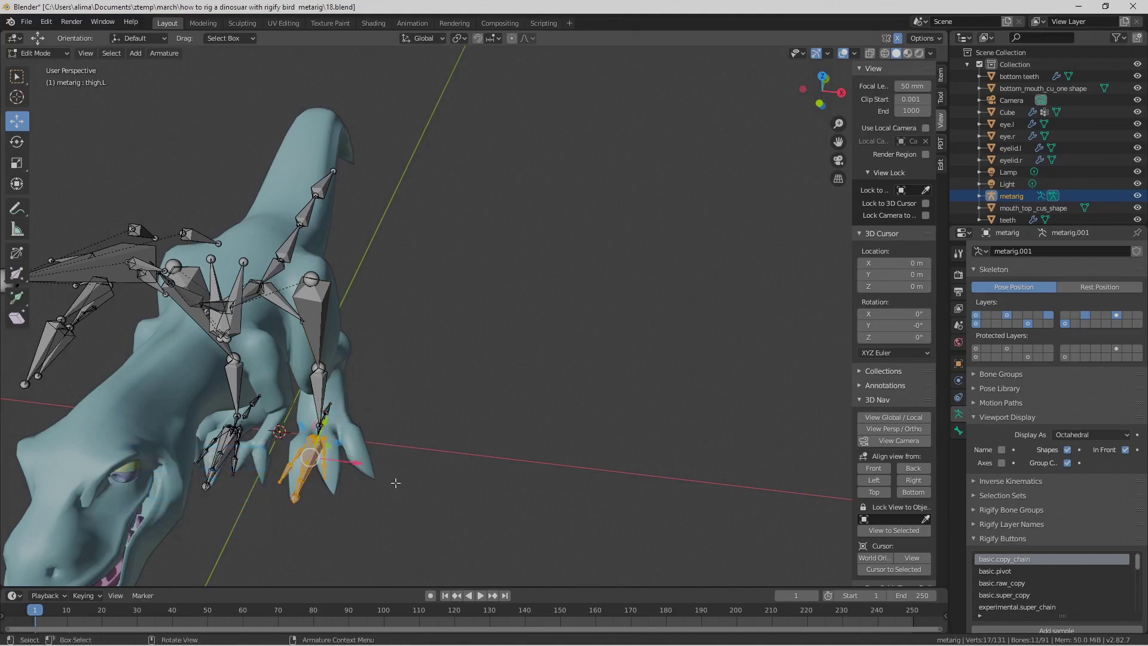
pyautogui.press('r')
pyautogui.press('z')
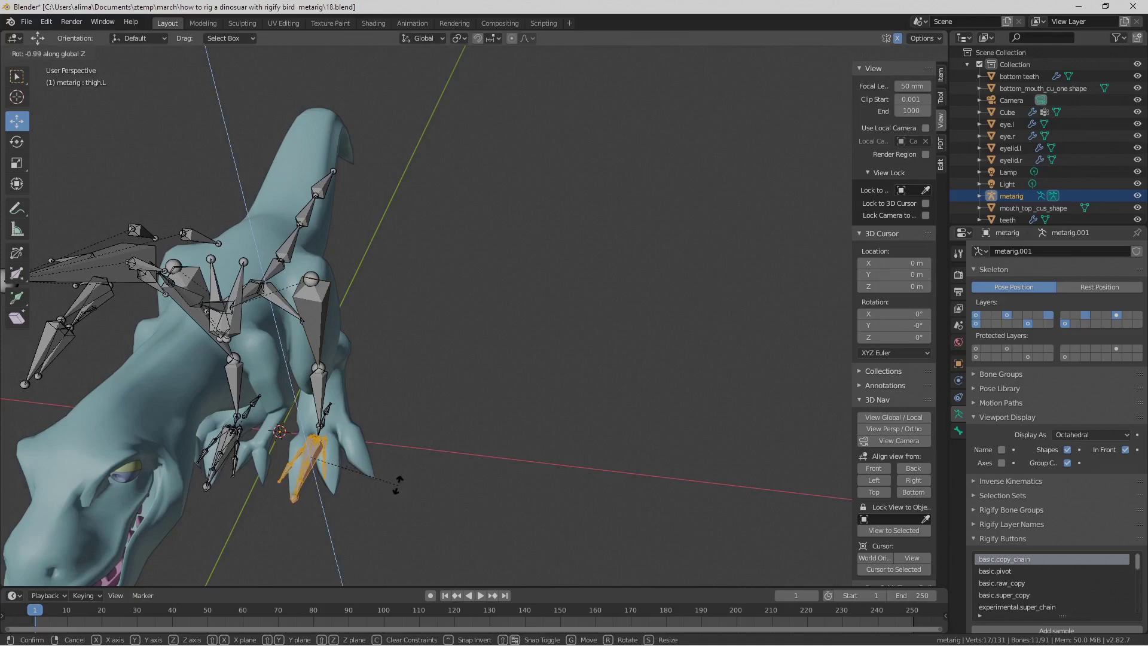
pyautogui.rightClick(390, 474)
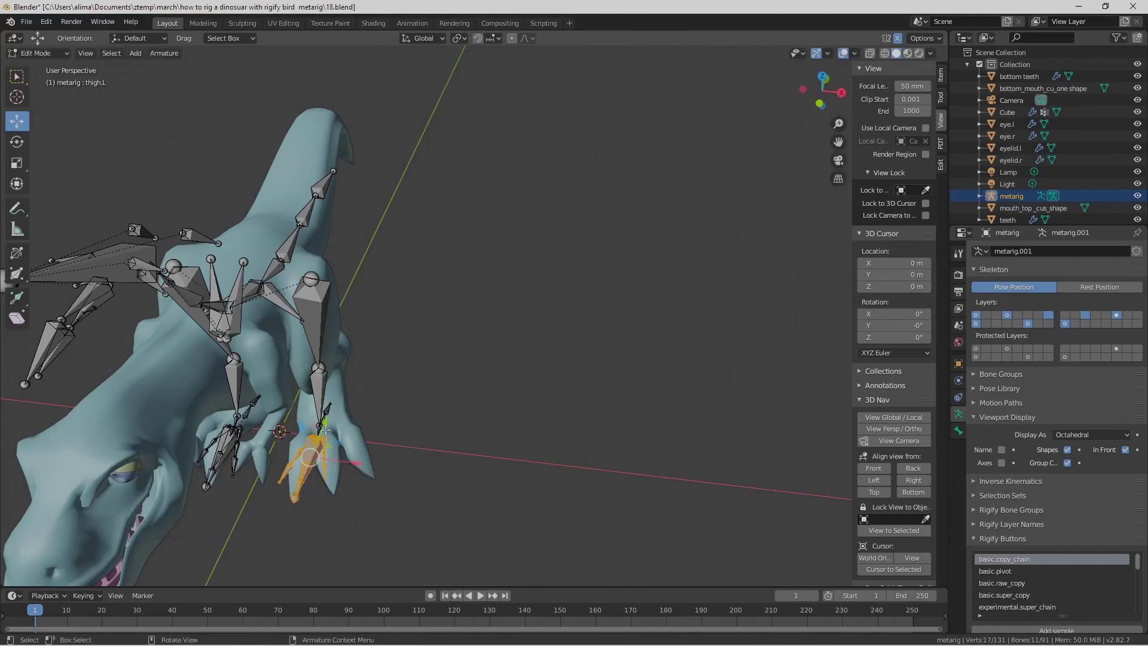
# - Add the back toe to the selected left foot bones and rotate them about 21° around global Z
pyautogui.moveTo(354, 433); pyautogui.dragTo(322, 414, button='middle')
pyautogui.moveTo(383, 417)
pyautogui.keyDown('ctrl'); pyautogui.mouseDown(button='right')
pyautogui.moveTo(330, 417)
pyautogui.moveTo(329, 482)
pyautogui.mouseUp(button='right'); pyautogui.keyUp('ctrl')
pyautogui.moveTo(329, 482)
pyautogui.mouseDown(button='middle')
pyautogui.moveTo(361, 499)
pyautogui.moveTo(347, 444)
pyautogui.mouseUp(button='middle')
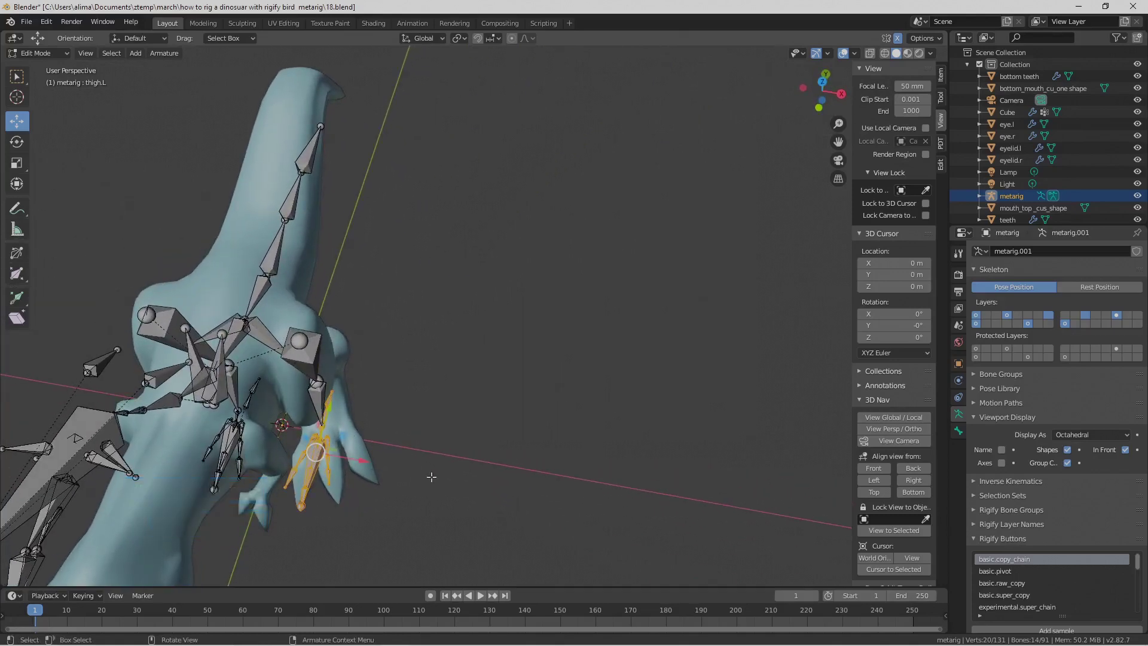
pyautogui.press('r')
pyautogui.press('z')
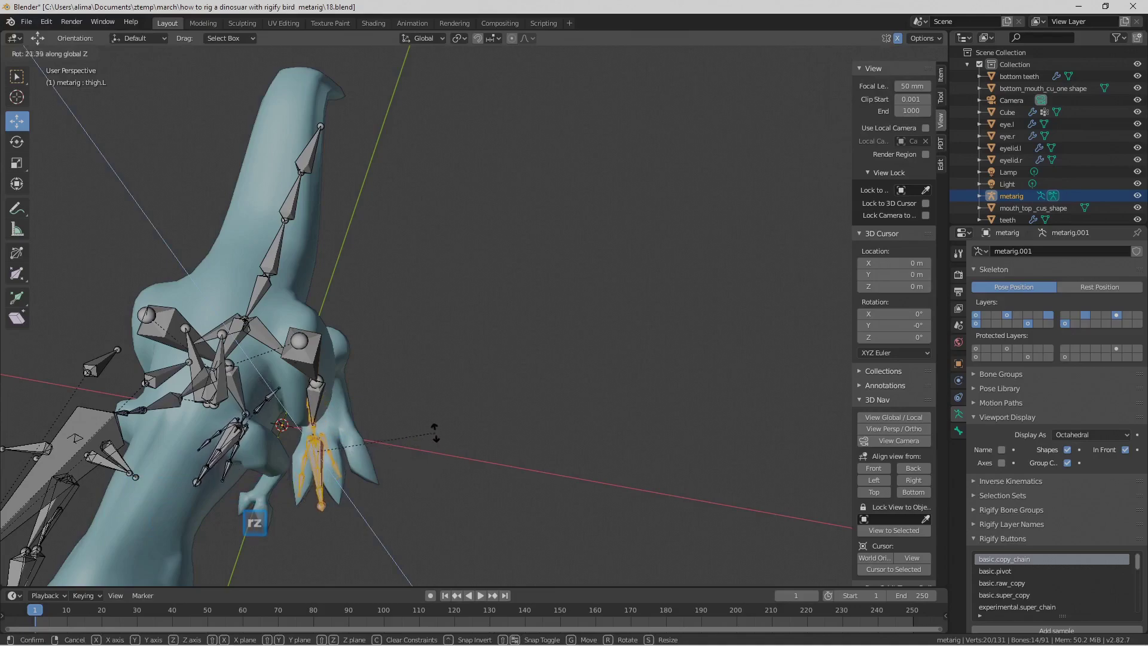
pyautogui.click(436, 427)
# - Move the left foot bones outward along X to centre them on the dinosaur's foot
pyautogui.moveTo(361, 459); pyautogui.dragTo(381, 459)
pyautogui.moveTo(381, 459); pyautogui.dragTo(392, 434, button='middle')
pyautogui.moveTo(378, 440); pyautogui.dragTo(393, 435)
# - Scale the left foot bones uniformly to about 1.54 and save the file as version 19
pyautogui.moveTo(388, 441); pyautogui.dragTo(440, 456, button='middle')
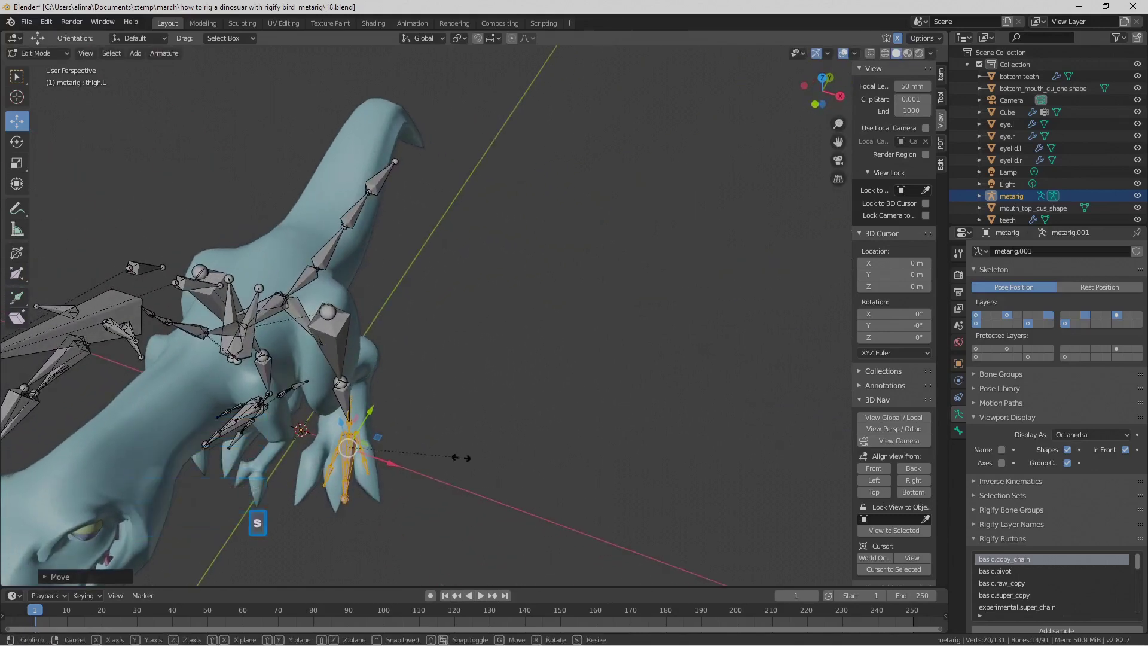
pyautogui.press('s')
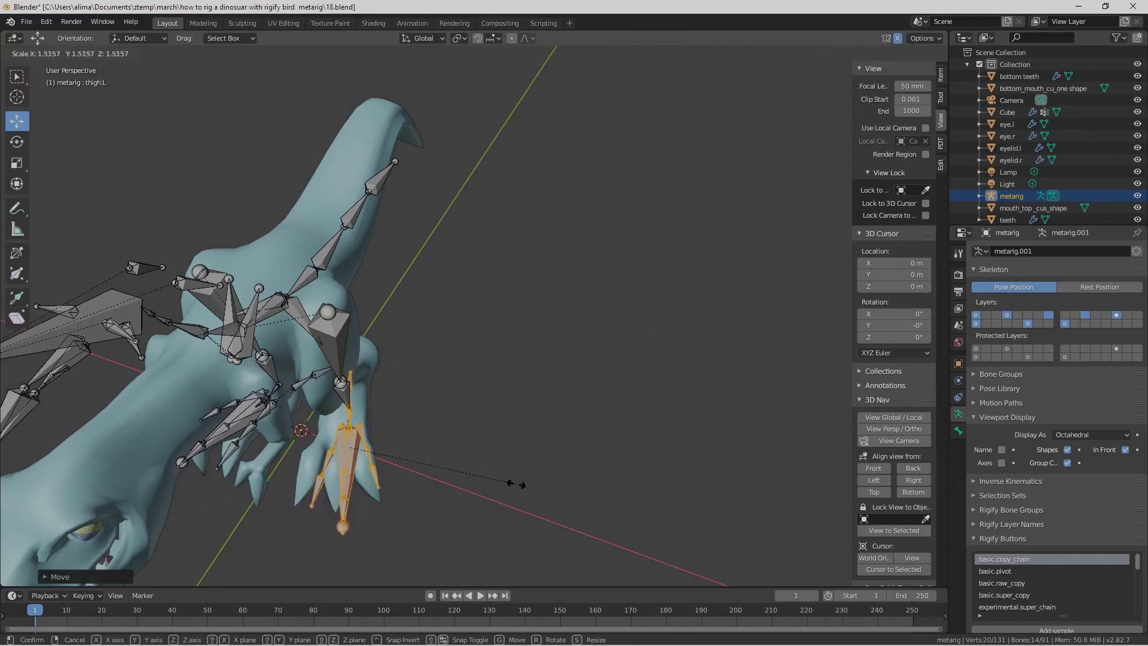
pyautogui.click(517, 485)
pyautogui.press('Pause')
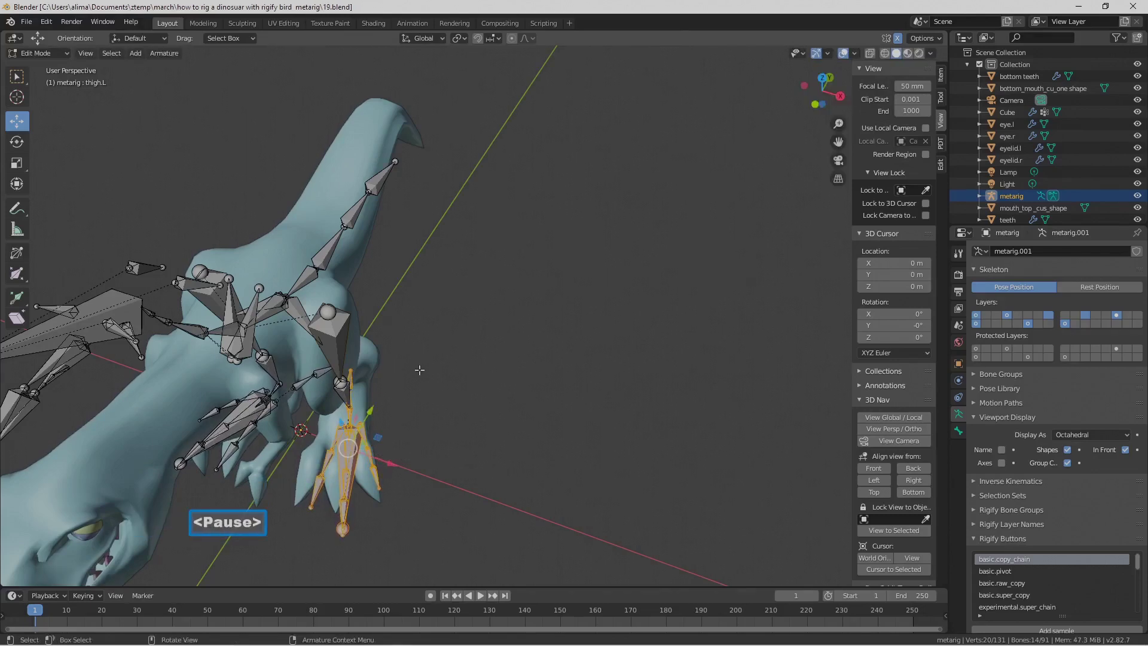
# - Adjust the enlarged left foot bones along X and Y to align them with the dinosaur's foot
pyautogui.moveTo(390, 463); pyautogui.dragTo(380, 456)
pyautogui.moveTo(380, 456); pyautogui.dragTo(421, 289, button='middle')
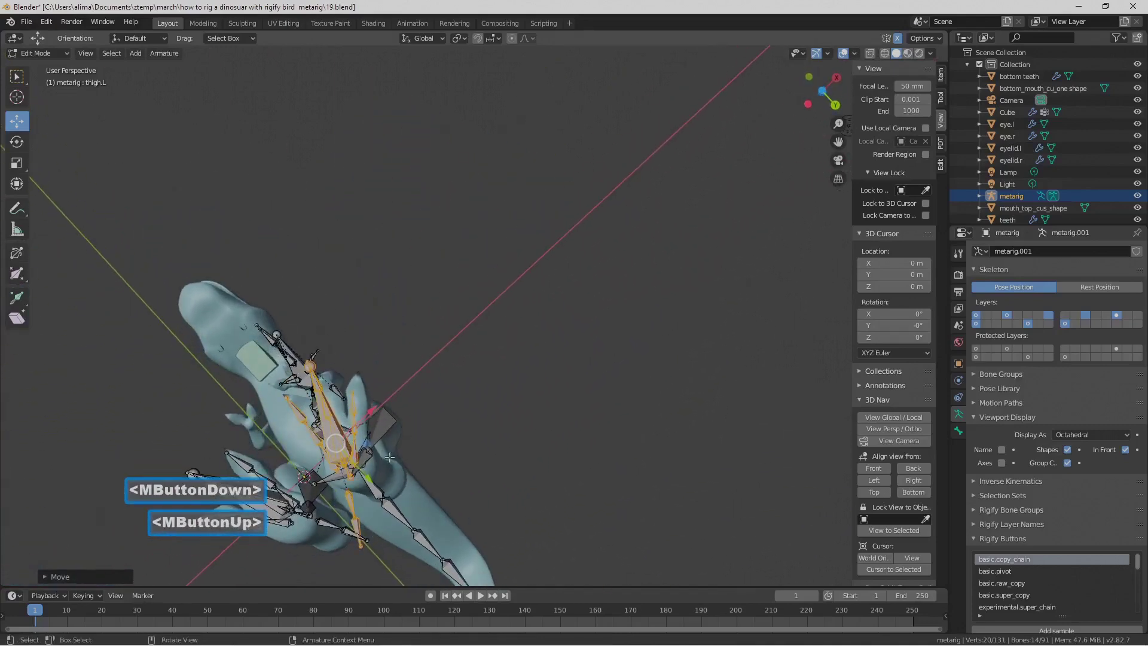
pyautogui.moveTo(368, 481); pyautogui.dragTo(379, 478)
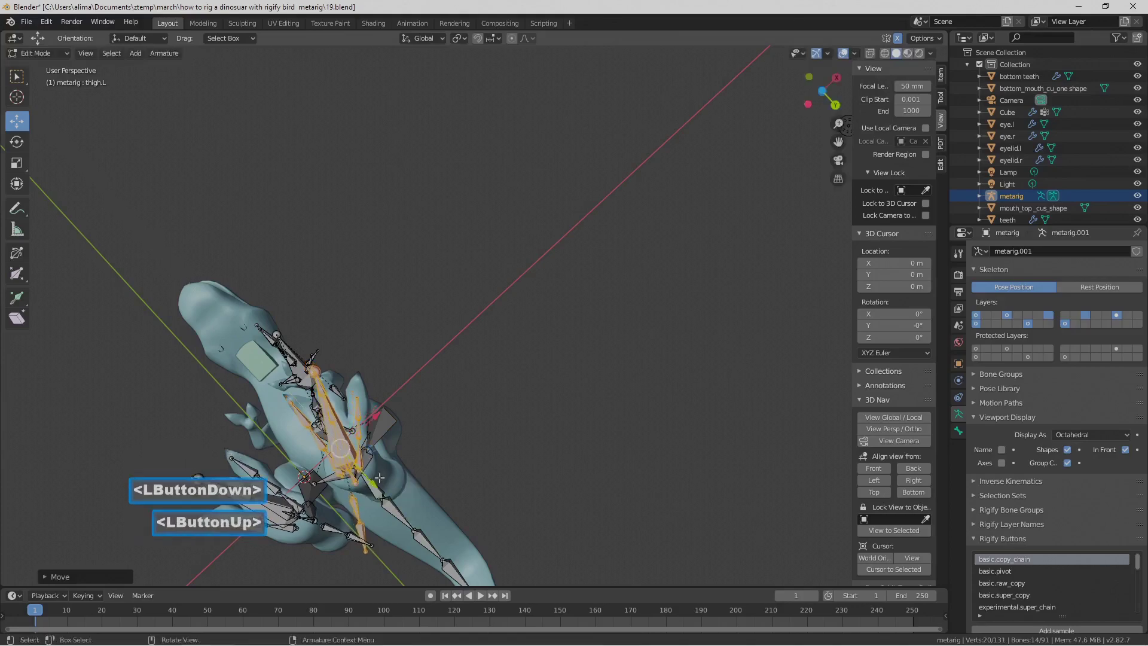
pyautogui.moveTo(372, 419); pyautogui.dragTo(374, 419)
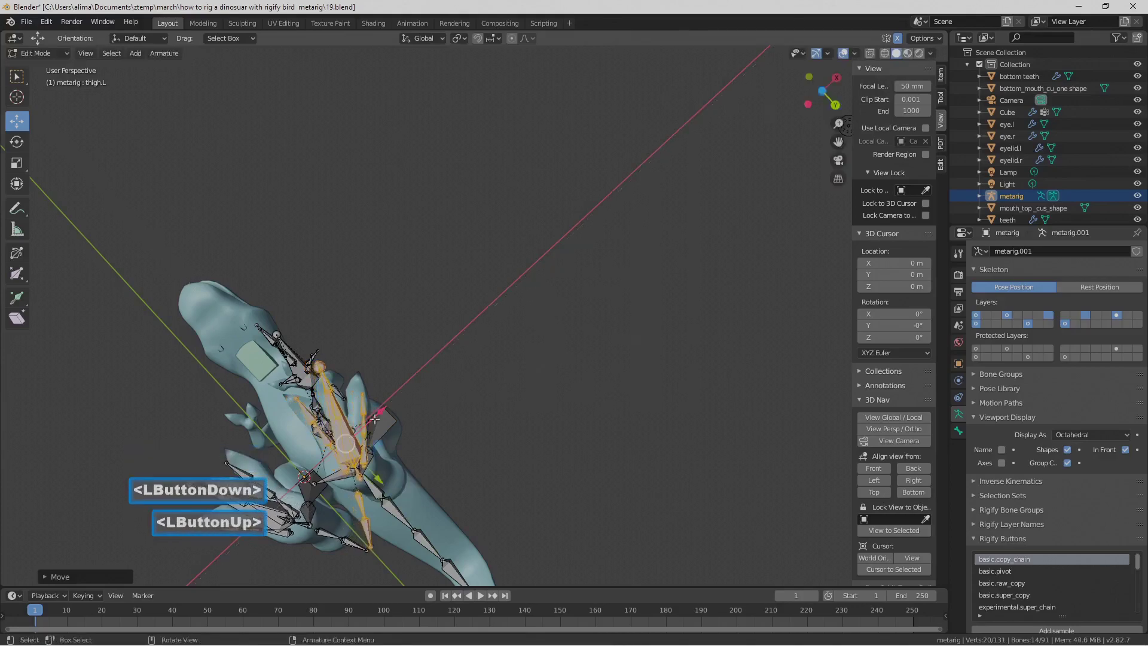
# - In the right view, move the left knee joint forward along Y and up along Z into the dinosaur's knee
pyautogui.moveTo(405, 316); pyautogui.dragTo(340, 377, button='middle')
pyautogui.moveTo(301, 359); pyautogui.dragTo(329, 392, button='middle')
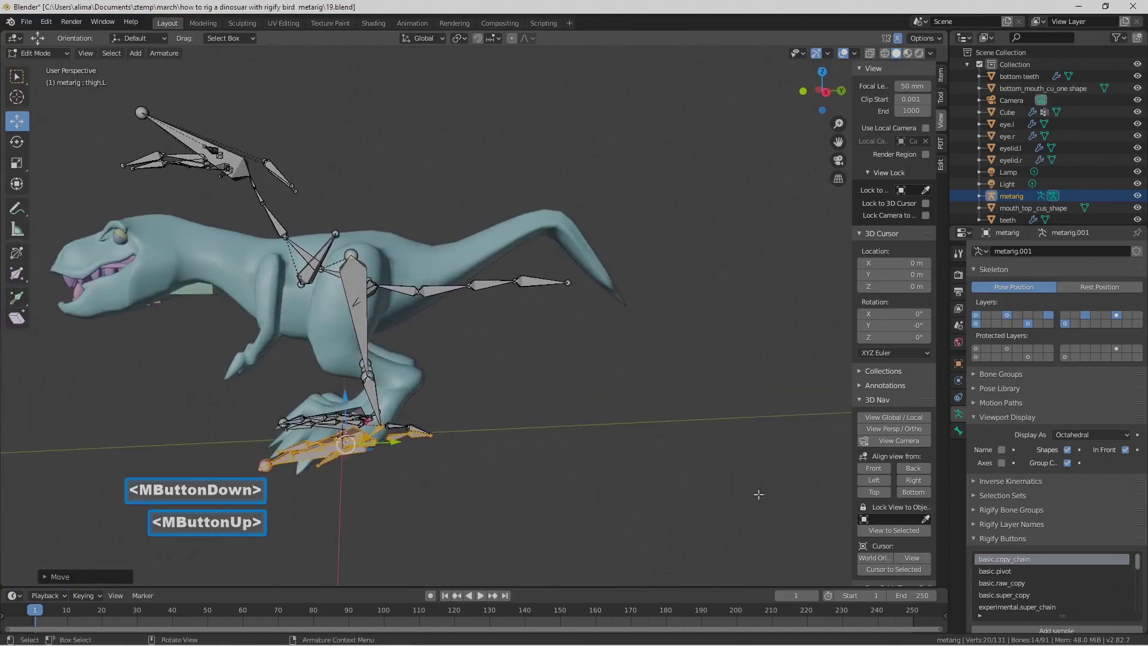
pyautogui.click(913, 481)
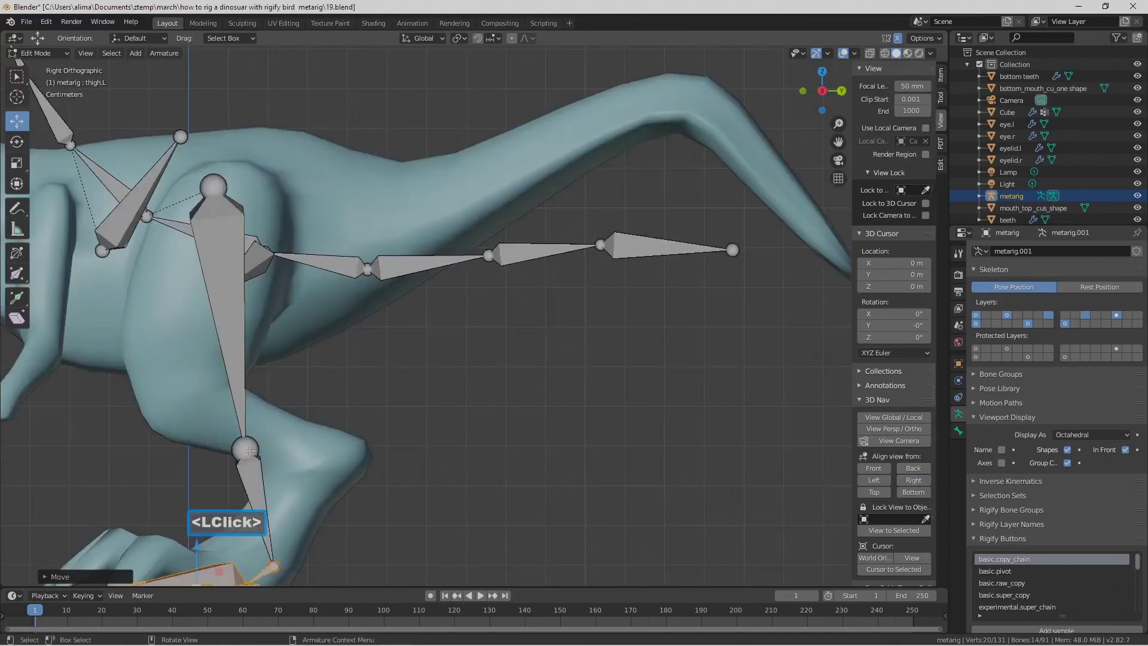
pyautogui.click(250, 450)
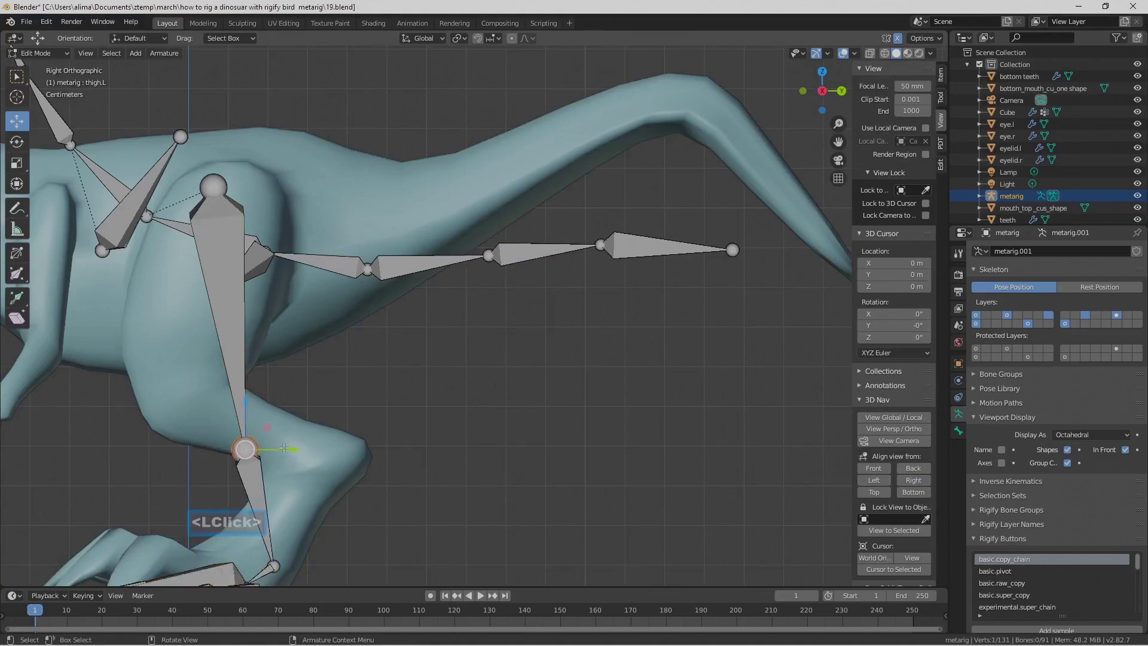
pyautogui.moveTo(297, 451); pyautogui.dragTo(229, 437)
pyautogui.moveTo(173, 409); pyautogui.dragTo(172, 359)
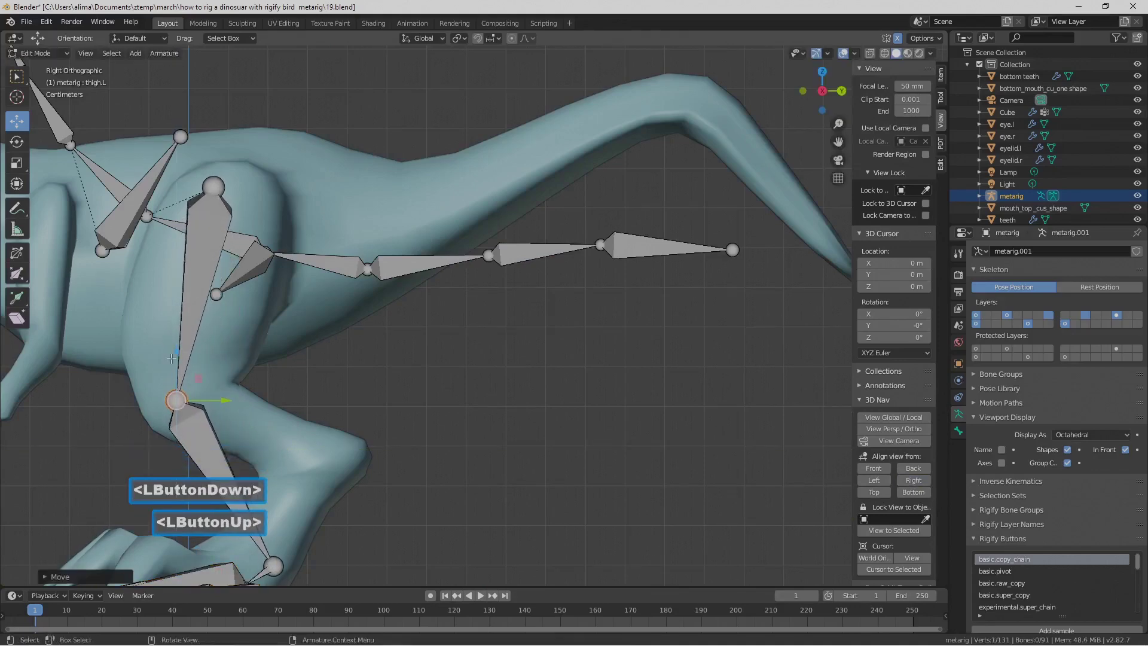
# - Move the left shin's lower joint back along Y and up along Z to the dinosaur's heel, and save as version 21
pyautogui.click(275, 571)
pyautogui.moveTo(320, 567); pyautogui.dragTo(391, 564)
pyautogui.moveTo(341, 518); pyautogui.dragTo(343, 407)
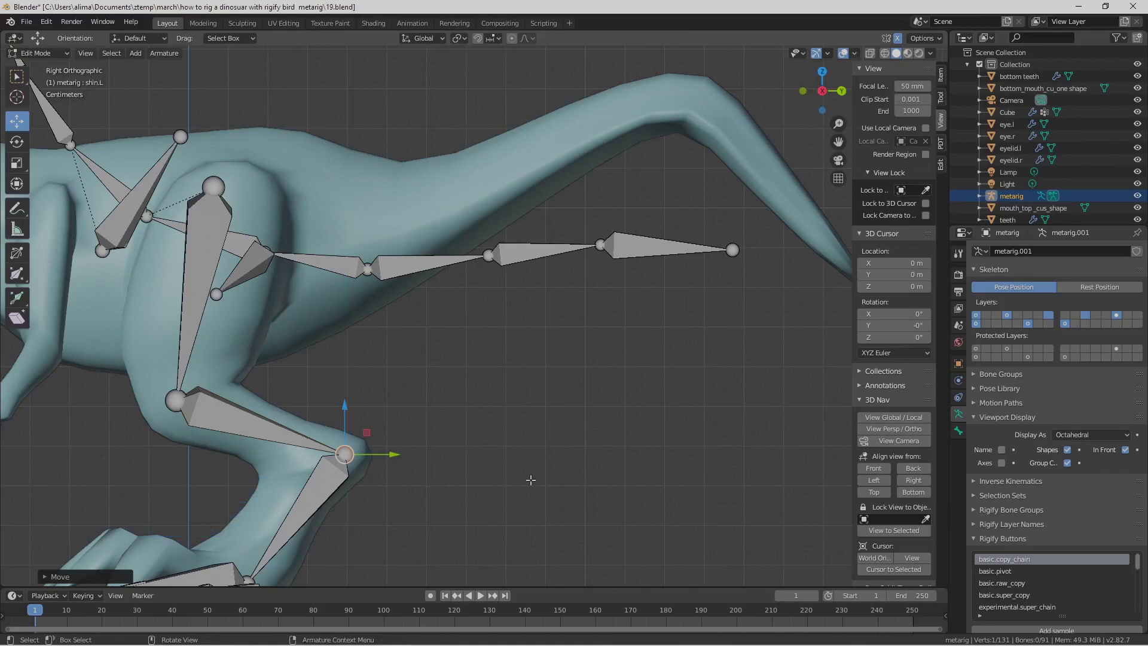
pyautogui.press('Pause')
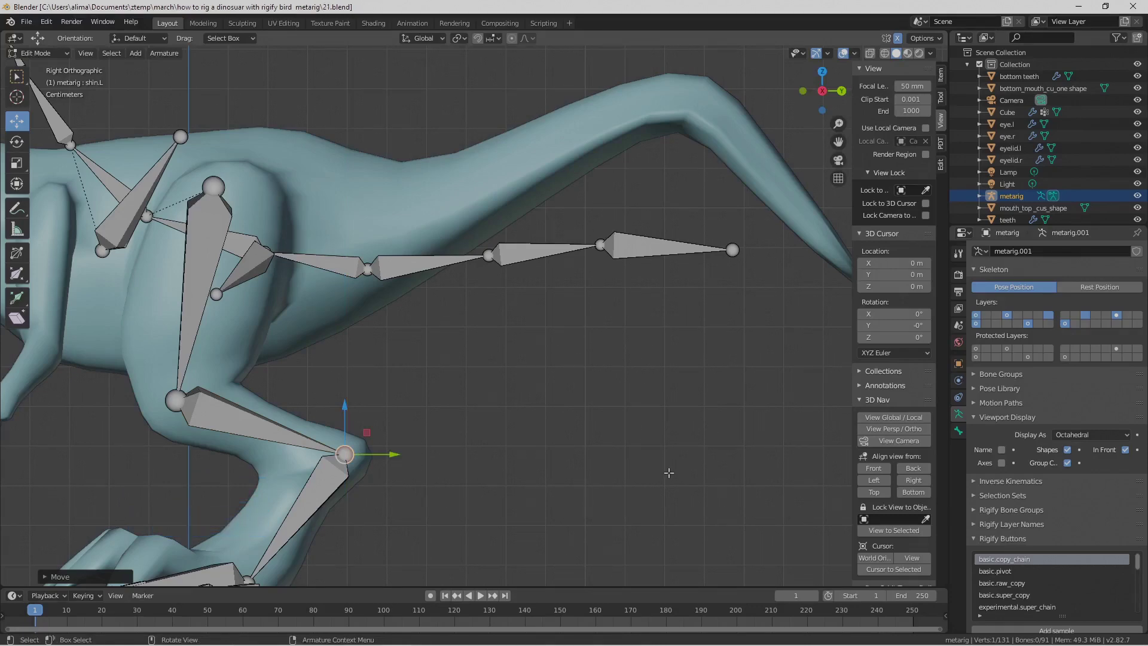
pyautogui.click(367, 270)
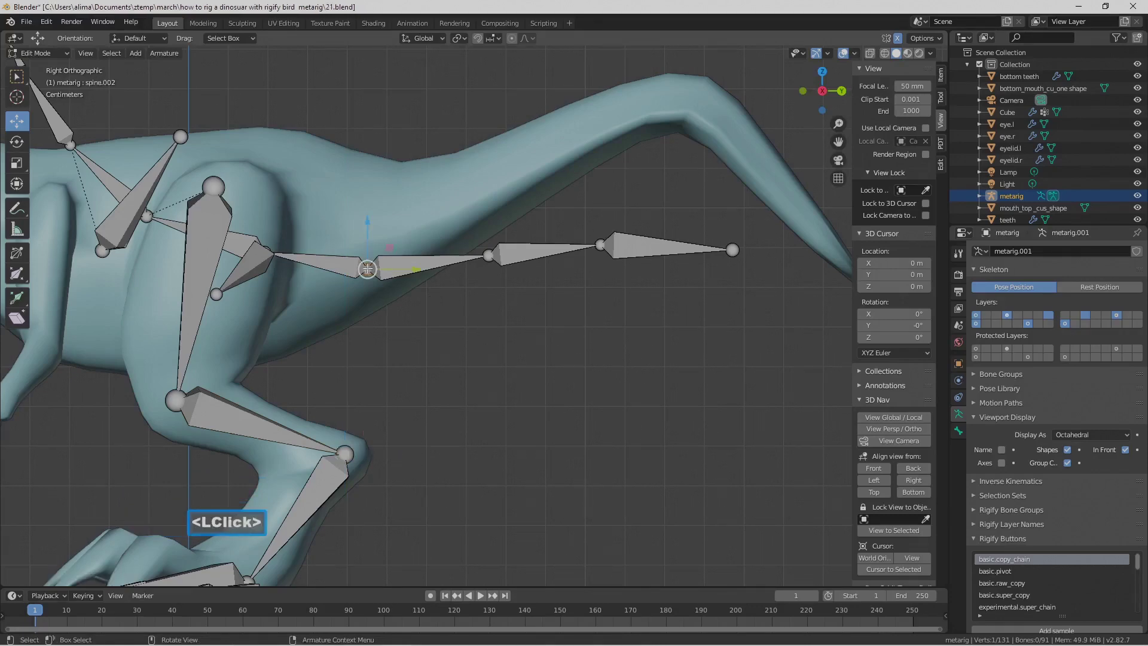
pyautogui.moveTo(366, 231); pyautogui.dragTo(374, 160)
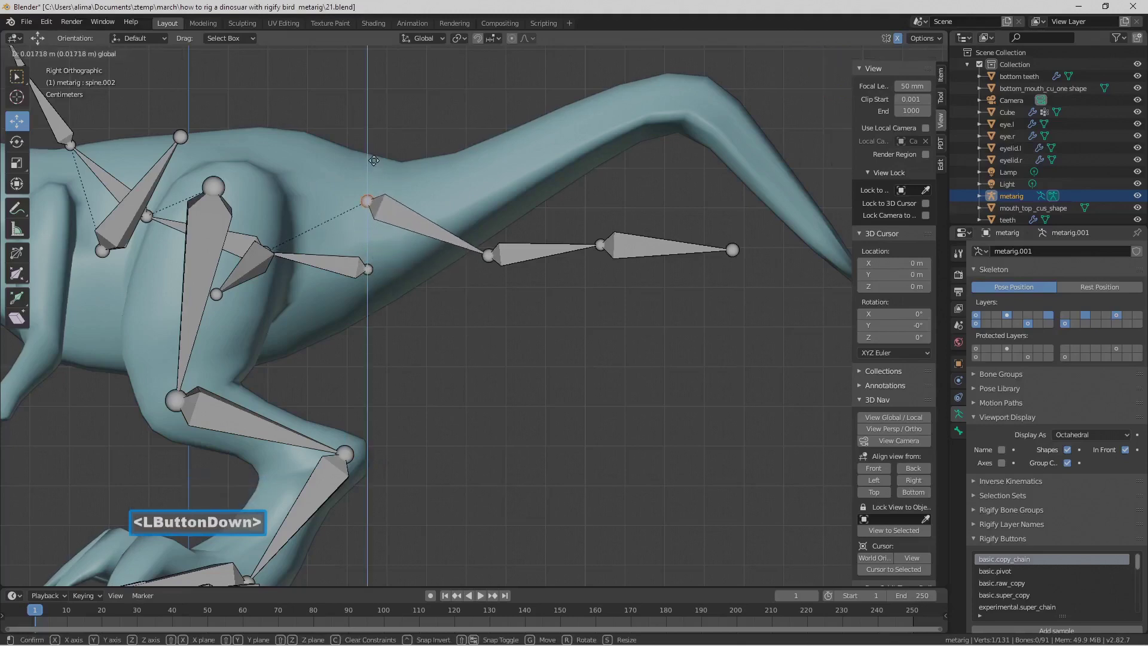
pyautogui.rightClick(374, 160)
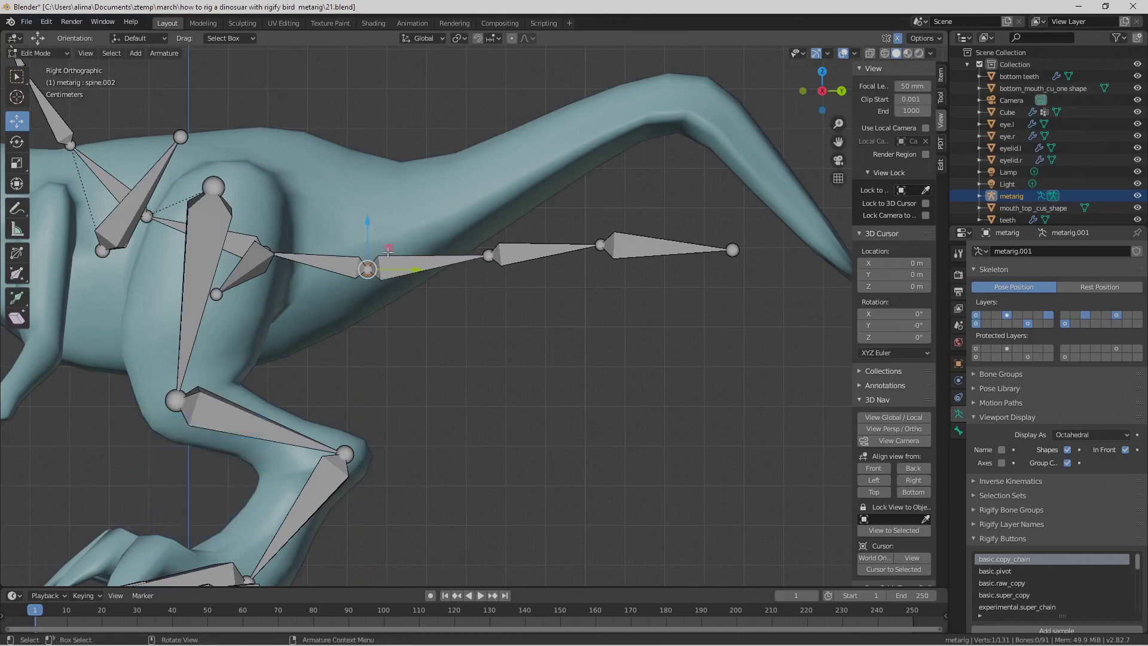
# - Raise the joint nearest the hips in the tail chain along Z into the dinosaur's tail, and save as version 22
pyautogui.click(450, 305)
pyautogui.press('b')
pyautogui.moveTo(357, 247); pyautogui.dragTo(379, 290)
pyautogui.moveTo(366, 233); pyautogui.dragTo(363, 174)
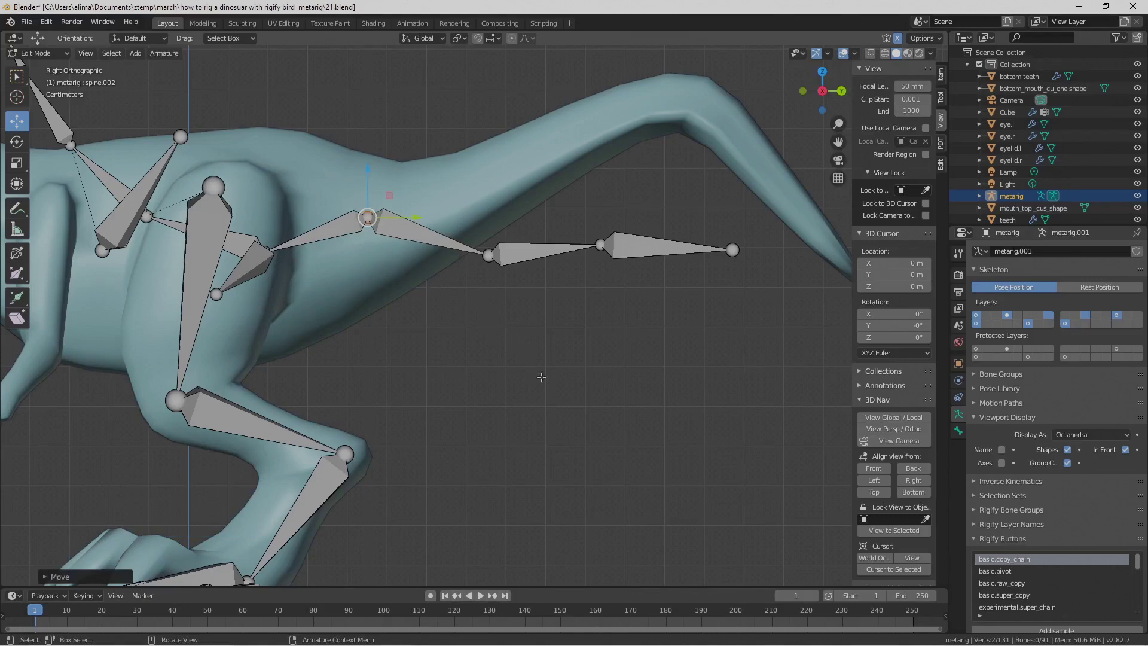
pyautogui.press('Pause')
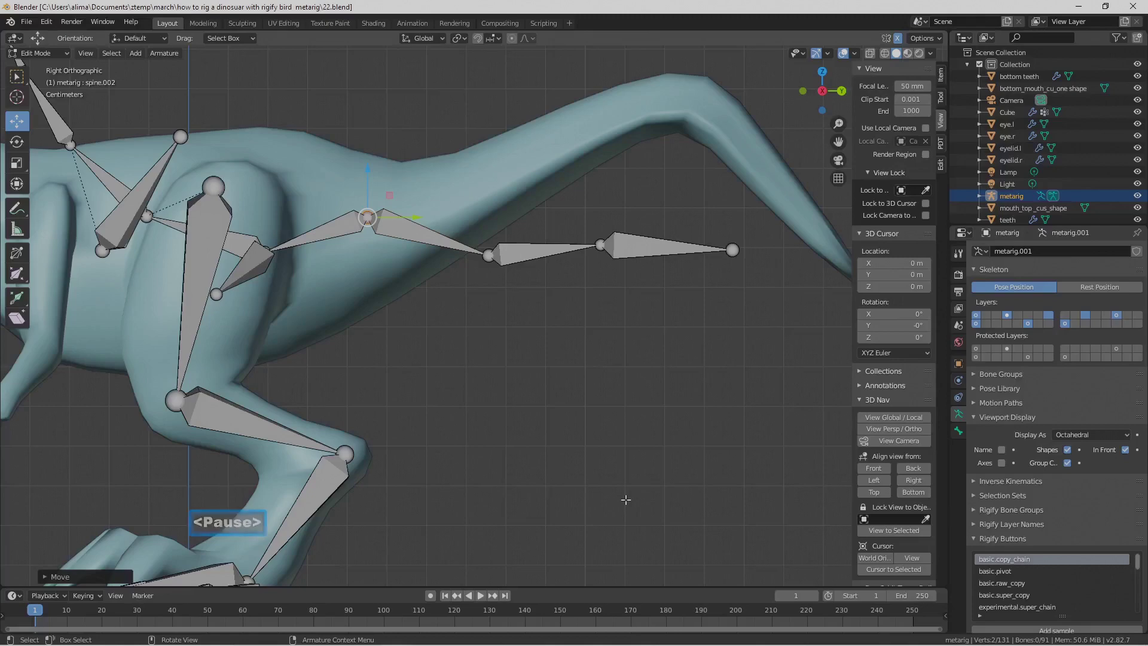
# - Move the tail chain's end joint back along Y and the joint before it up and back to the tail's bend
pyautogui.click(729, 260)
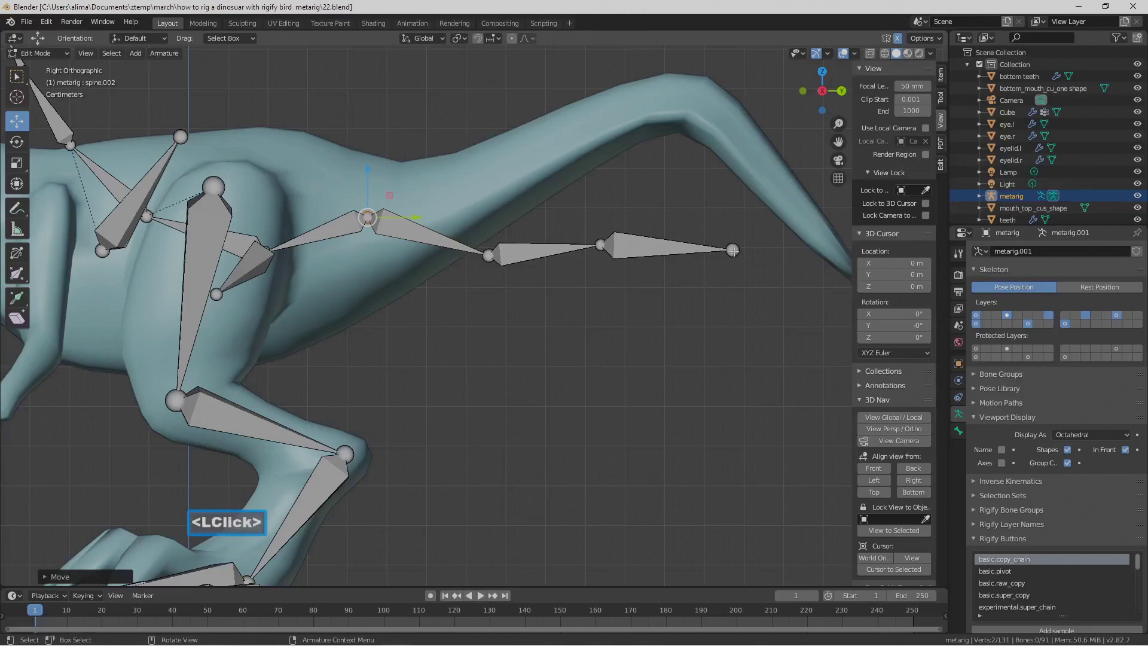
pyautogui.scroll(-1, 751, 302)
pyautogui.moveTo(734, 261); pyautogui.dragTo(816, 261)
pyautogui.click(578, 257)
pyautogui.moveTo(579, 239); pyautogui.dragTo(700, 142)
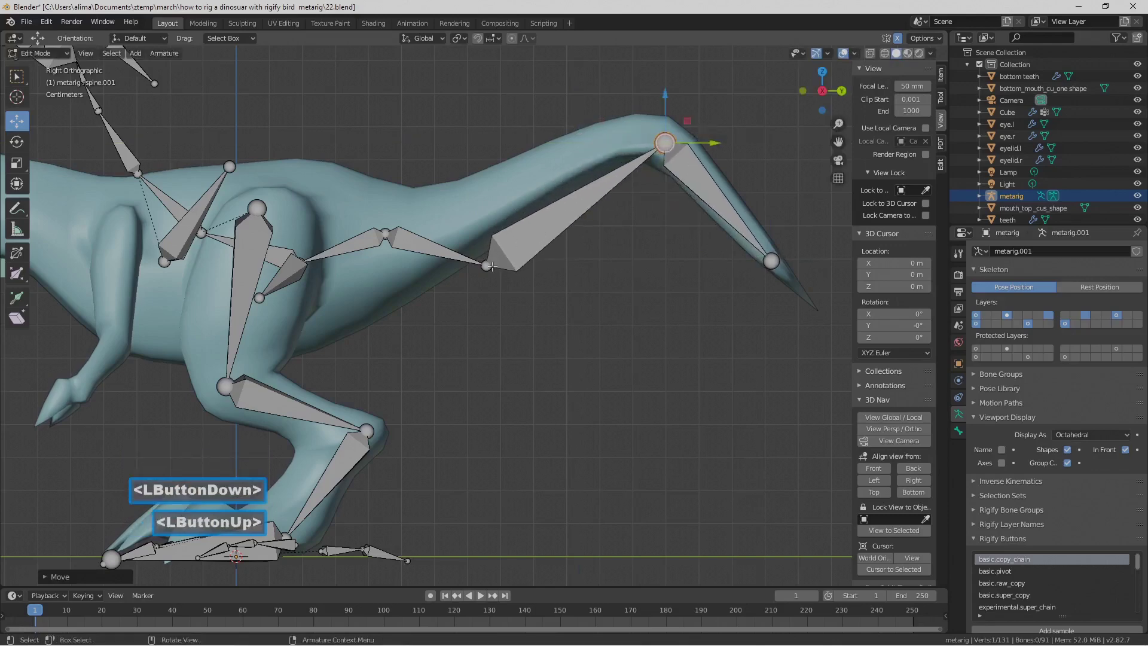
# - Move the middle tail joint up along Z and back along Y into the center of the dinosaur's tail
pyautogui.click(493, 266)
pyautogui.moveTo(487, 225); pyautogui.dragTo(489, 155)
pyautogui.moveTo(539, 190); pyautogui.dragTo(566, 186)
pyautogui.moveTo(510, 157); pyautogui.dragTo(511, 147)
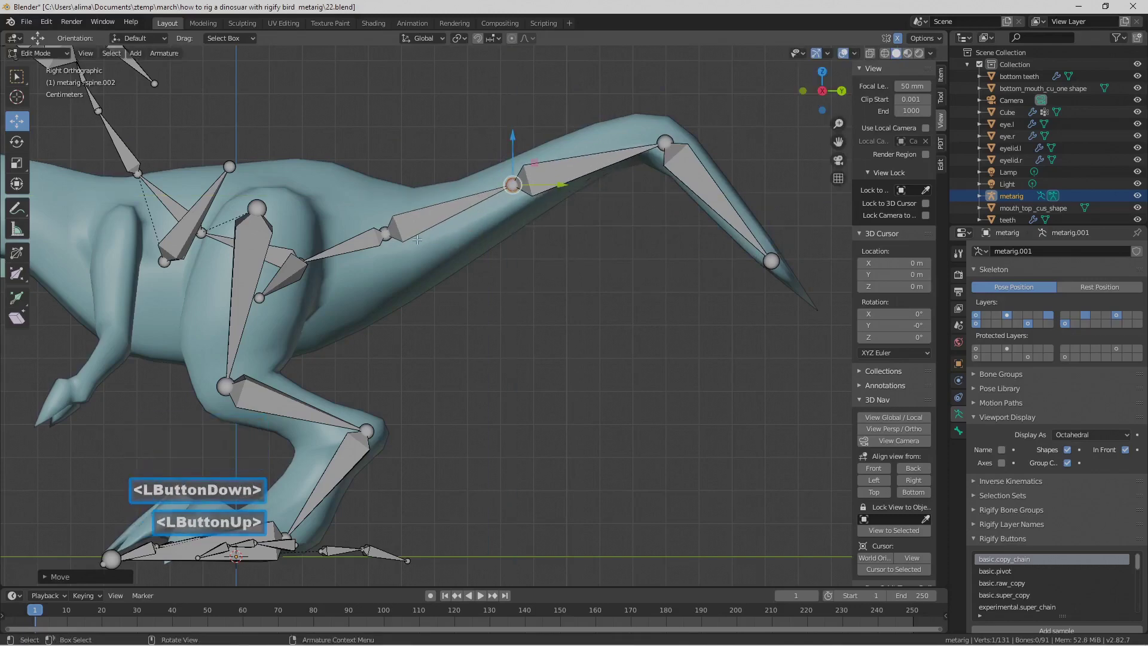
# - Lower the tail joint nearest the hips slightly along Z to center it in the tail, and save as version 23
pyautogui.click(386, 234)
pyautogui.click(484, 336)
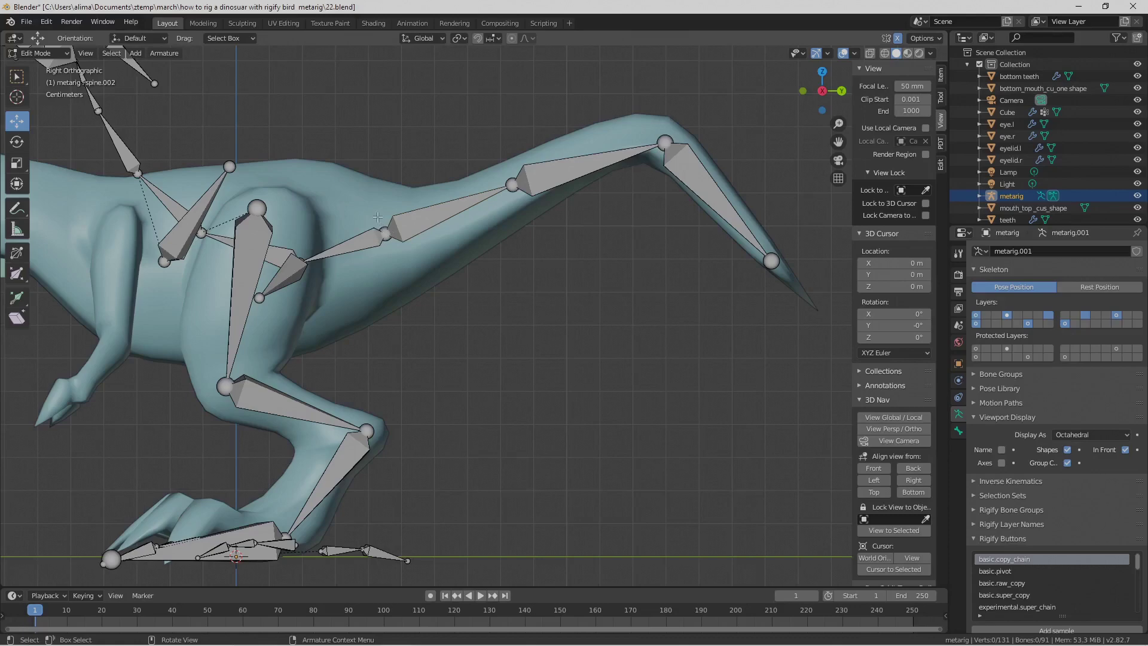
pyautogui.press('b')
pyautogui.moveTo(369, 211); pyautogui.dragTo(399, 249)
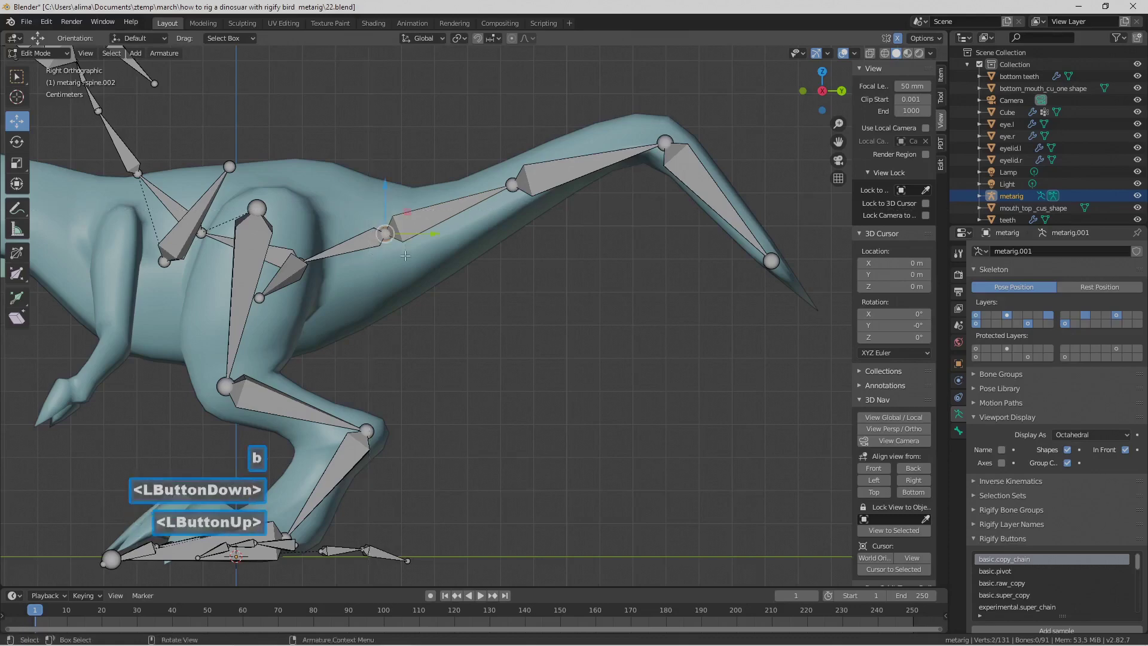
pyautogui.moveTo(388, 183); pyautogui.dragTo(390, 204)
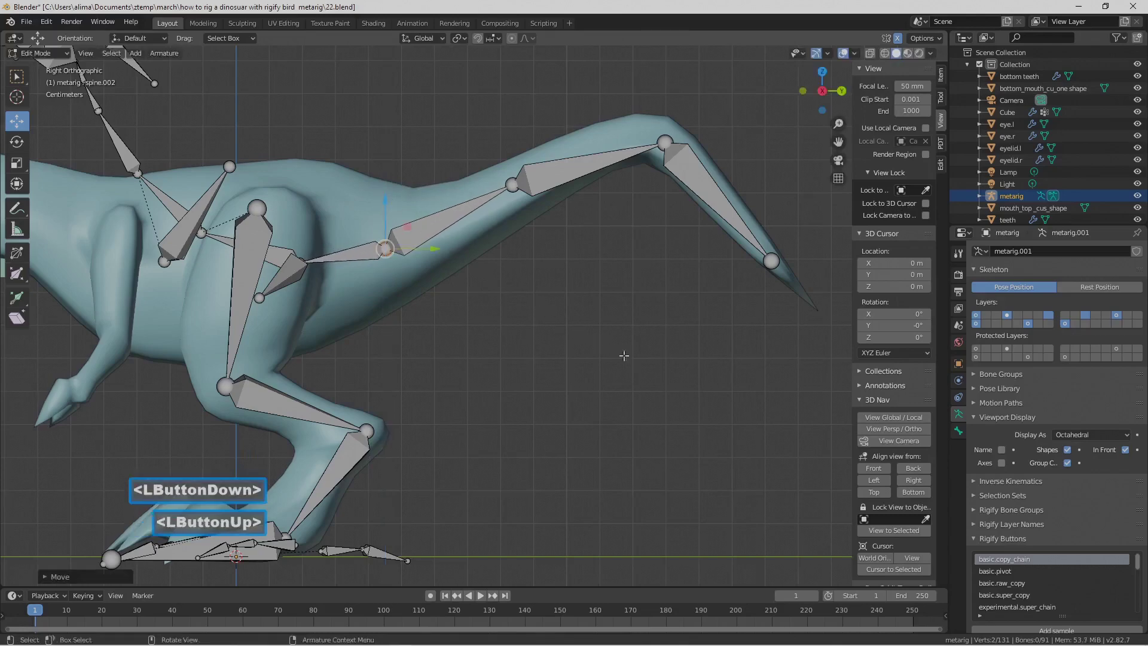
pyautogui.click(642, 338)
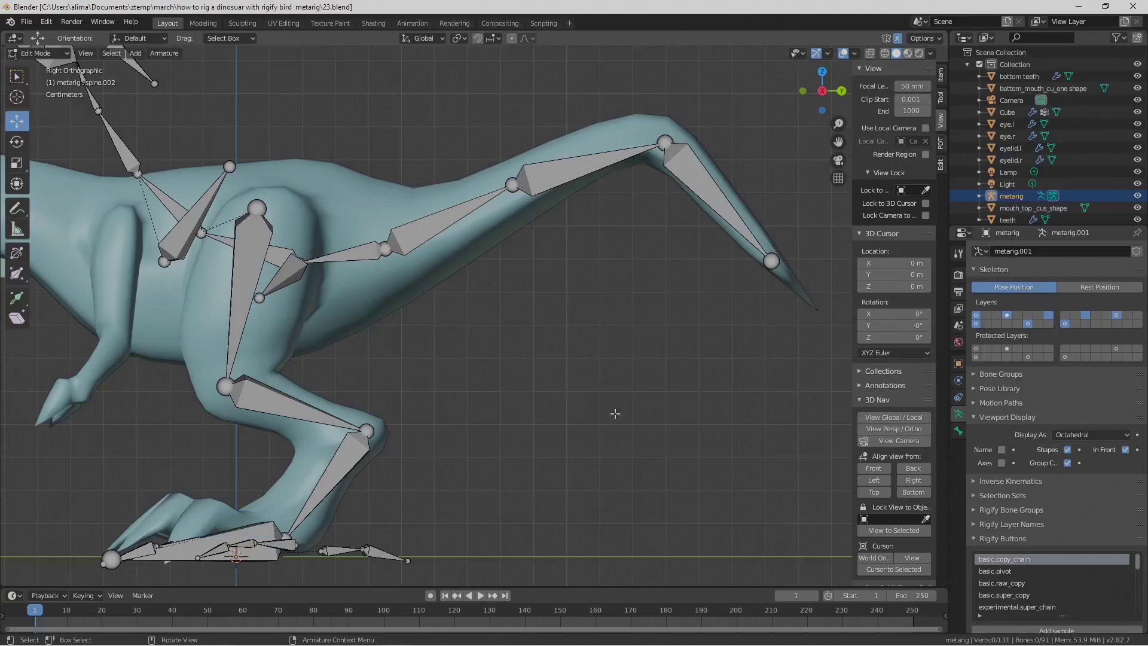
# - Select the oversized left toe bone (toe.L) and scale it down uniformly to fit within the foot
pyautogui.keyDown('shift'); pyautogui.moveTo(362, 457); pyautogui.dragTo(489, 438, button='middle'); pyautogui.keyUp('shift')
pyautogui.scroll(1, 488, 438)
pyautogui.scroll(9, 489, 438)
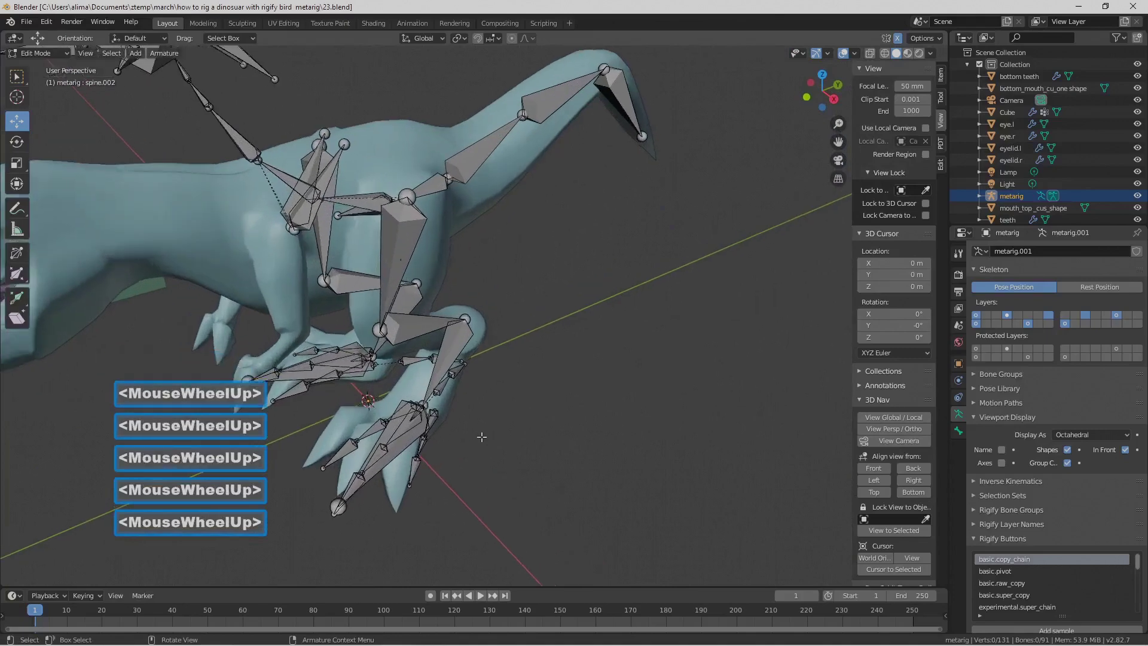
pyautogui.scroll(3, 422, 420)
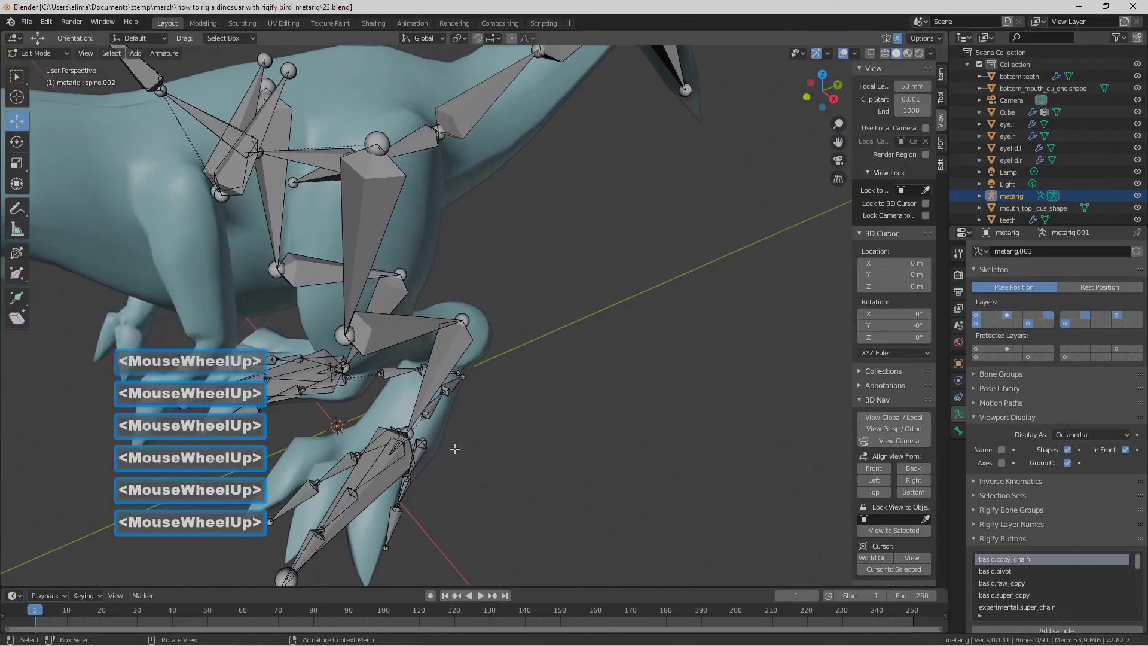
pyautogui.scroll(3, 422, 420)
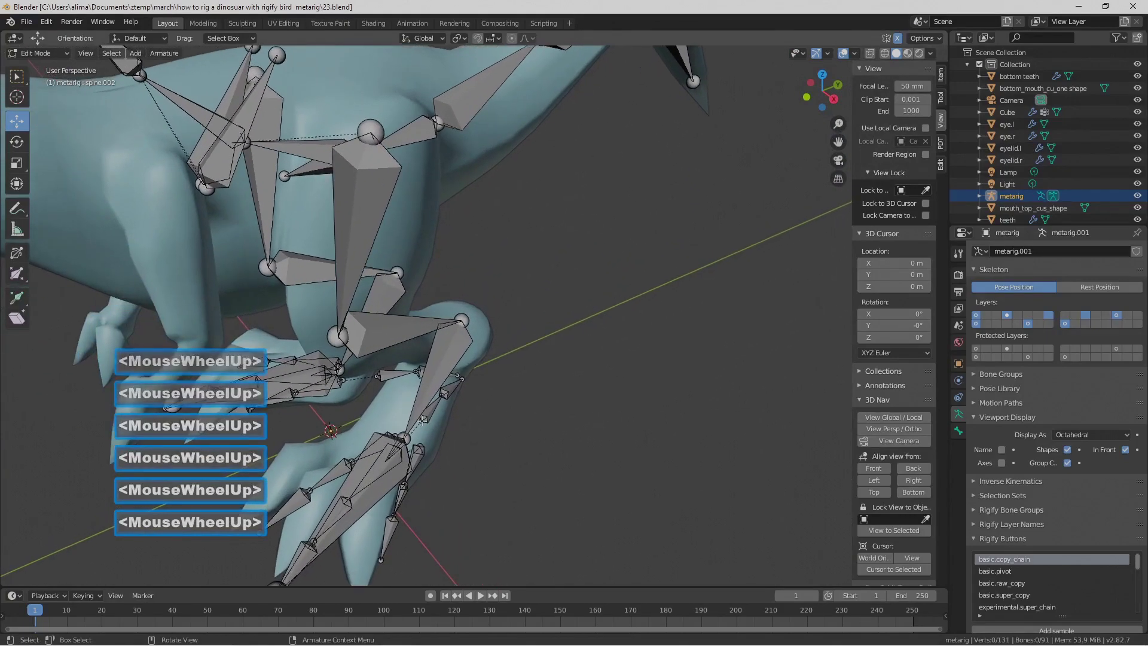
pyautogui.scroll(1, 423, 419)
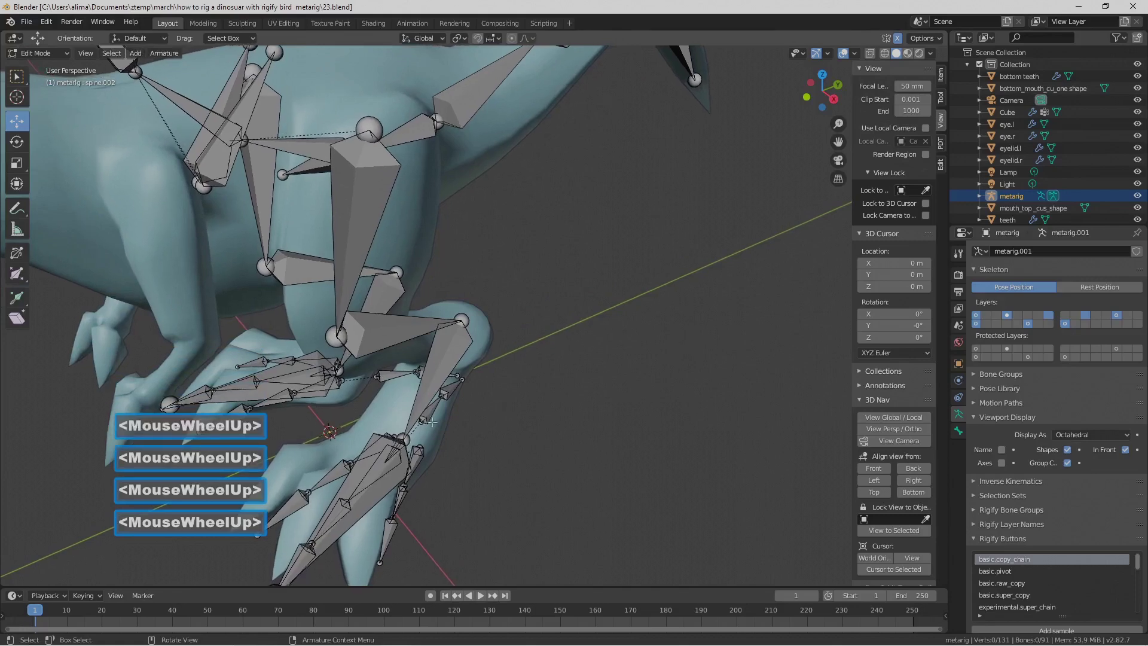
pyautogui.click(885, 532)
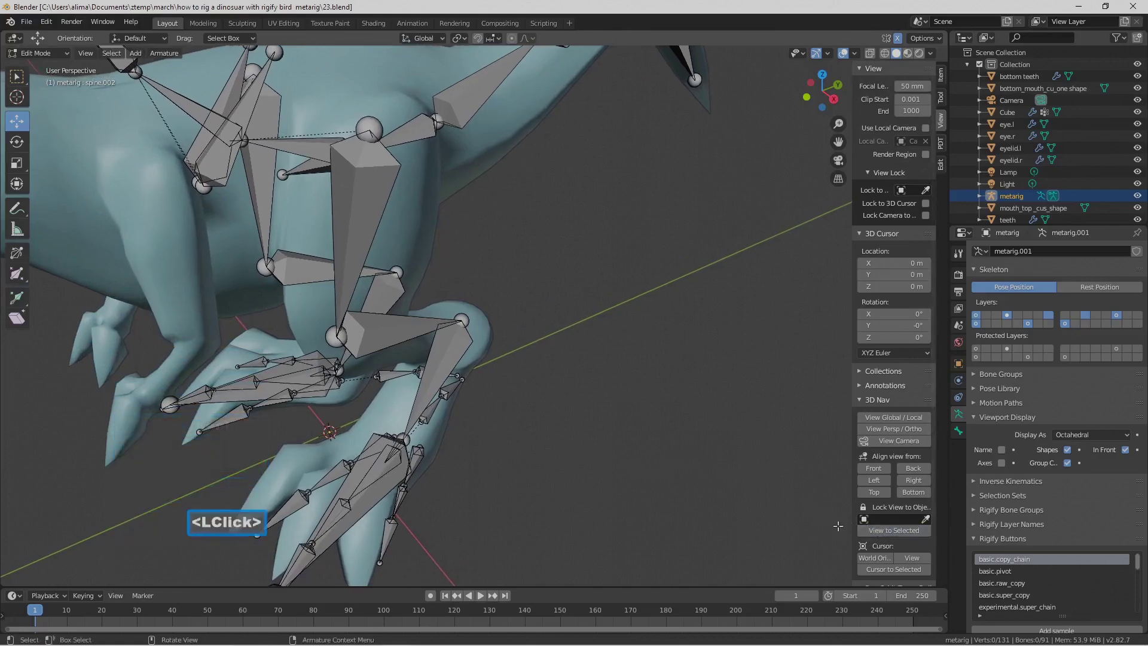
pyautogui.scroll(-3, 571, 497)
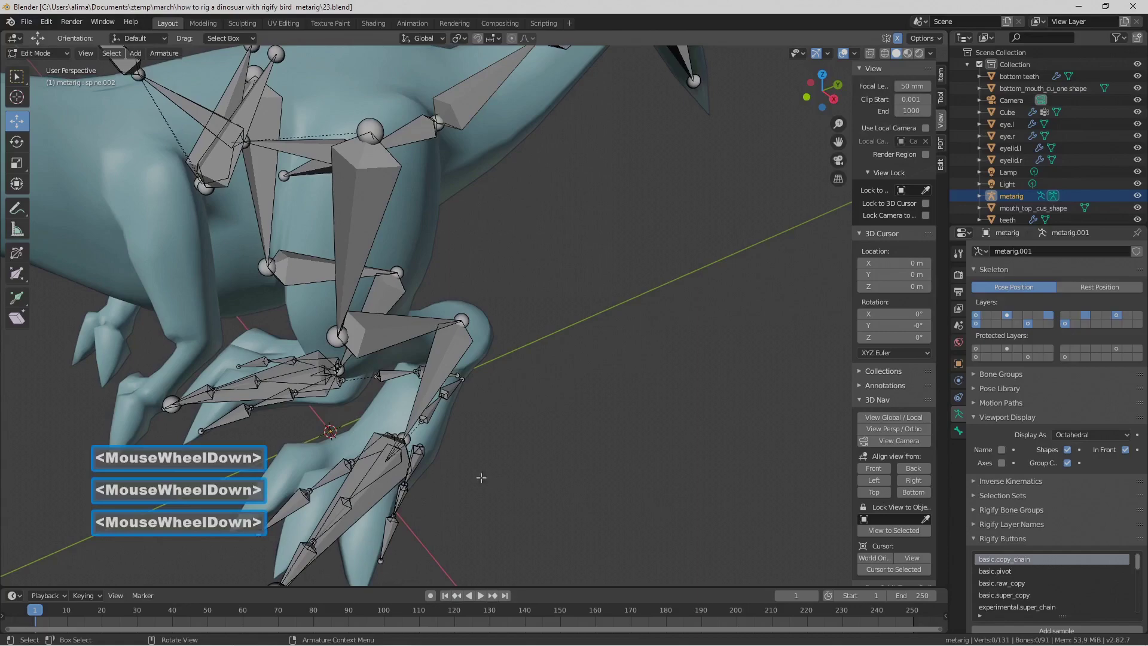
pyautogui.click(406, 479)
pyautogui.click(879, 531)
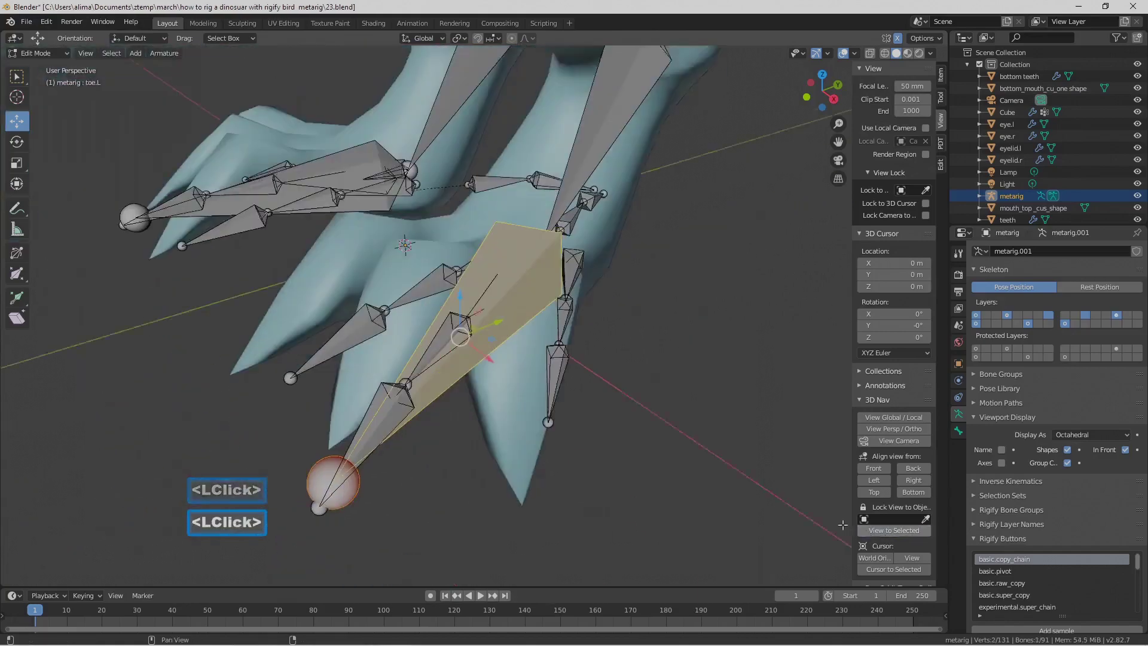
pyautogui.scroll(-6, 684, 465)
pyautogui.keyDown('shift'); pyautogui.moveTo(568, 328); pyautogui.dragTo(534, 390, button='middle'); pyautogui.keyUp('shift')
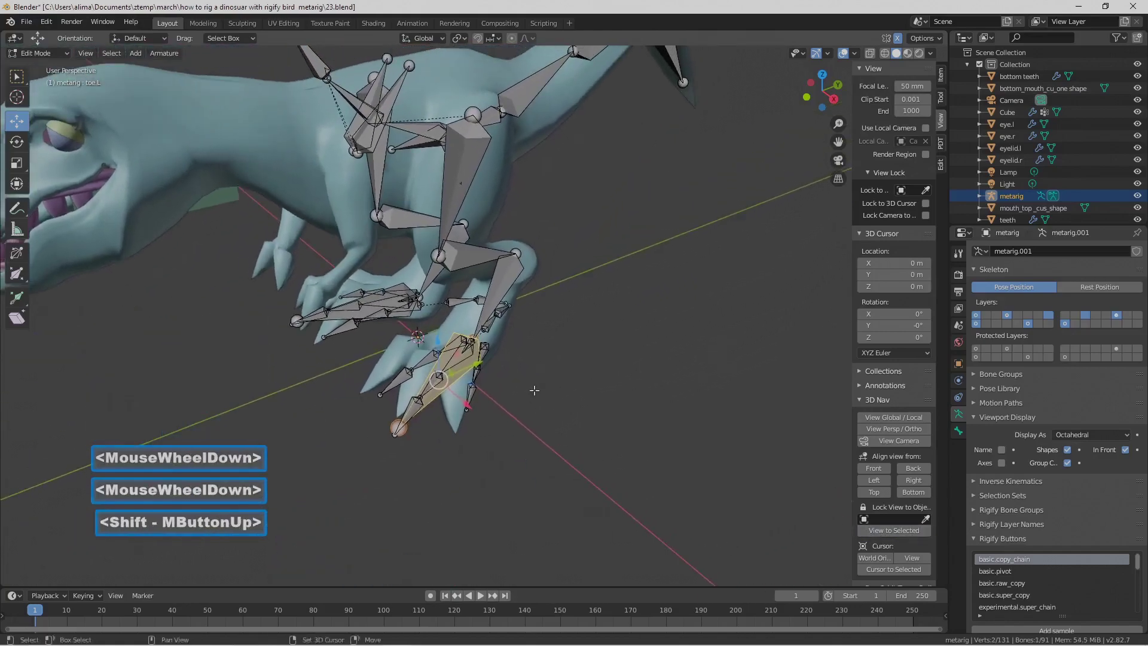
pyautogui.scroll(5, 534, 390)
pyautogui.scroll(-1, 578, 375)
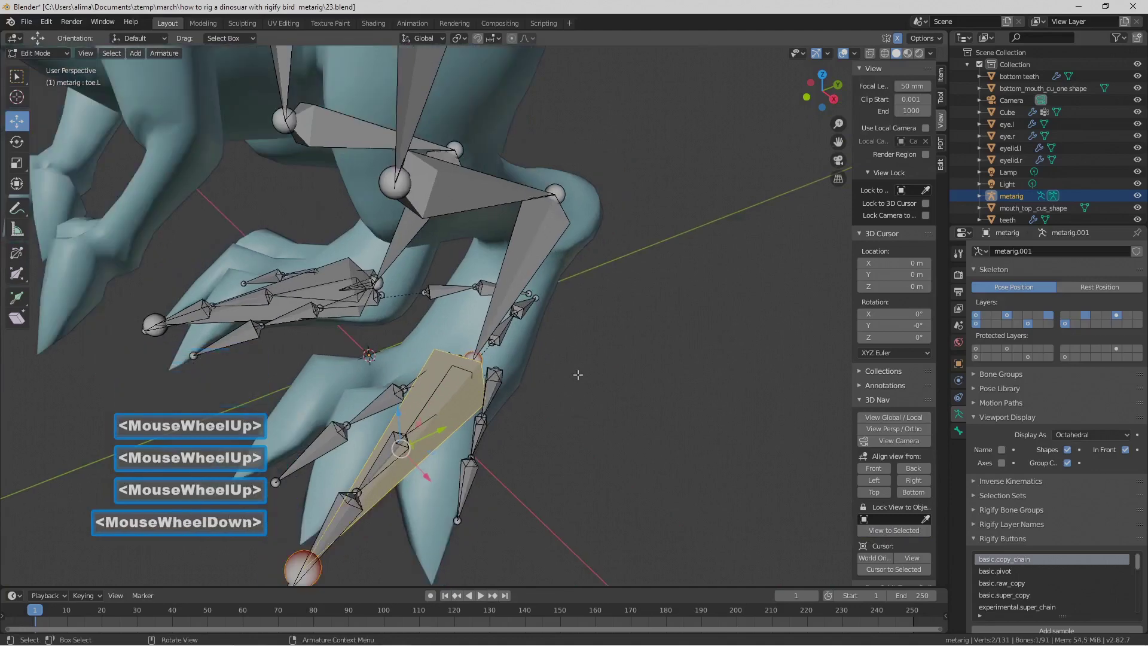
pyautogui.press('s')
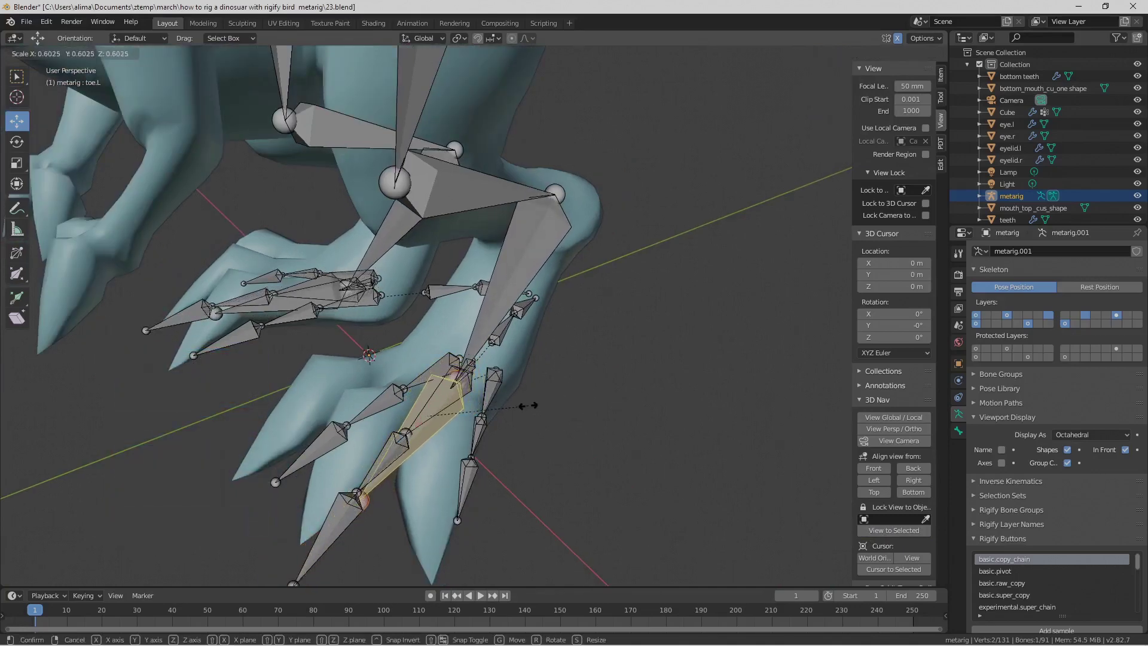
pyautogui.click(501, 409)
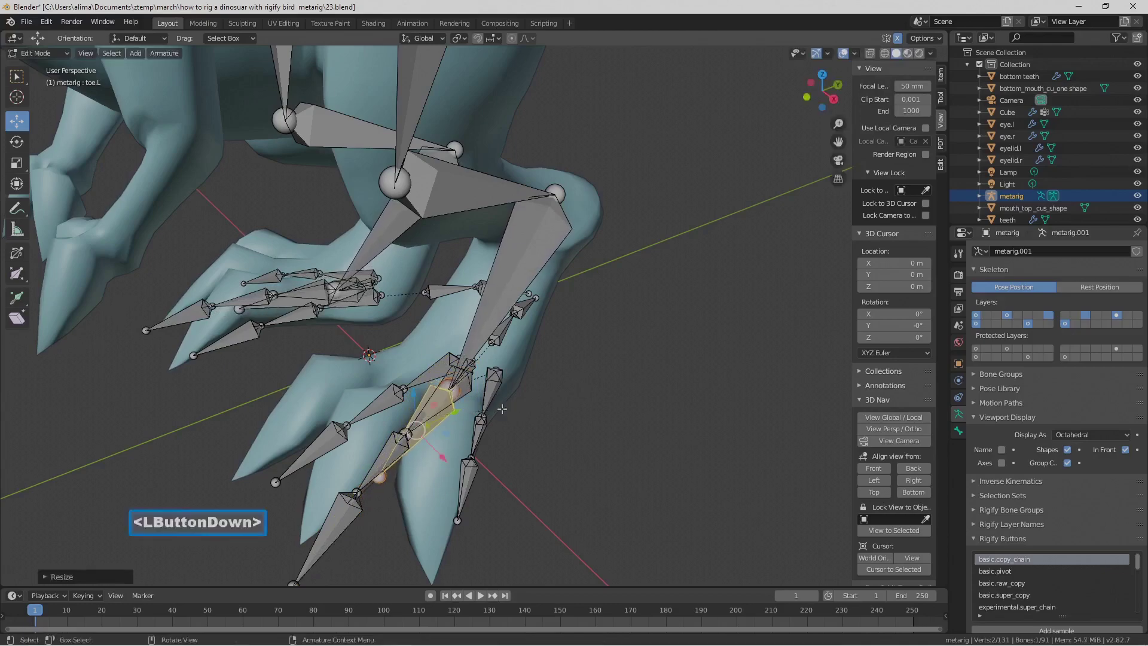
# - Move the shortened left toe bone back and up so it sits inside the dinosaur's foot, and save as version 24
pyautogui.moveTo(501, 409); pyautogui.dragTo(452, 420, button='middle')
pyautogui.moveTo(454, 421); pyautogui.dragTo(482, 416)
pyautogui.moveTo(487, 413); pyautogui.dragTo(446, 365, button='middle')
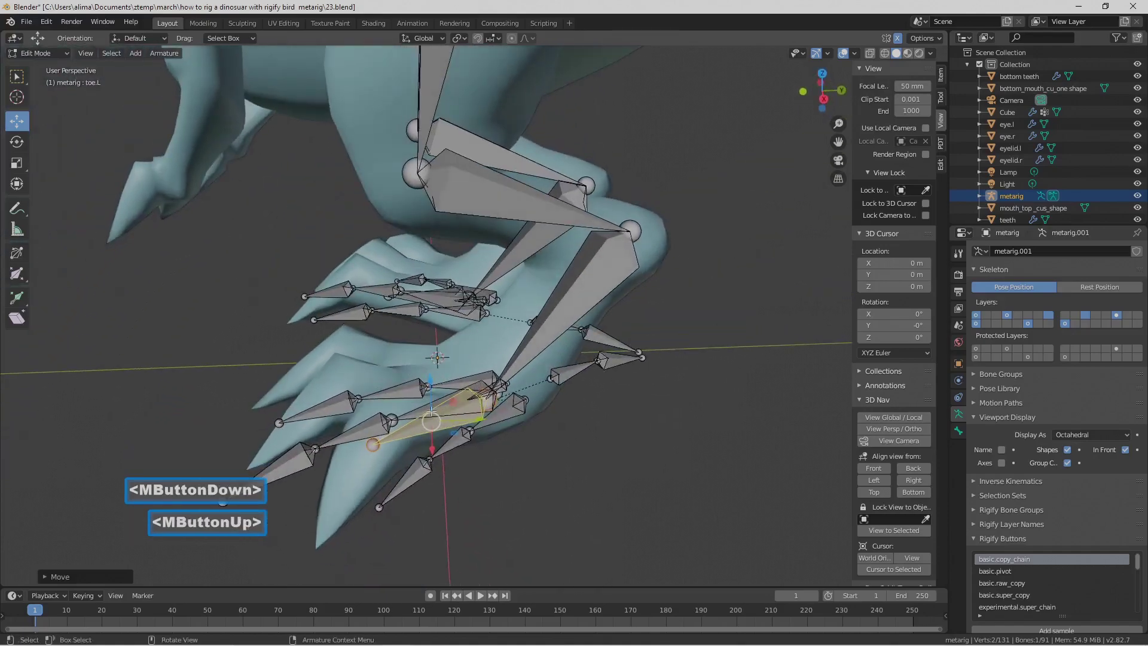
pyautogui.moveTo(429, 404); pyautogui.dragTo(426, 374, button='middle')
pyautogui.moveTo(430, 378); pyautogui.dragTo(431, 358)
pyautogui.moveTo(433, 359); pyautogui.dragTo(478, 454, button='middle')
pyautogui.moveTo(465, 453); pyautogui.dragTo(481, 378)
pyautogui.moveTo(474, 441); pyautogui.dragTo(470, 432)
pyautogui.moveTo(470, 431); pyautogui.dragTo(450, 414, button='middle')
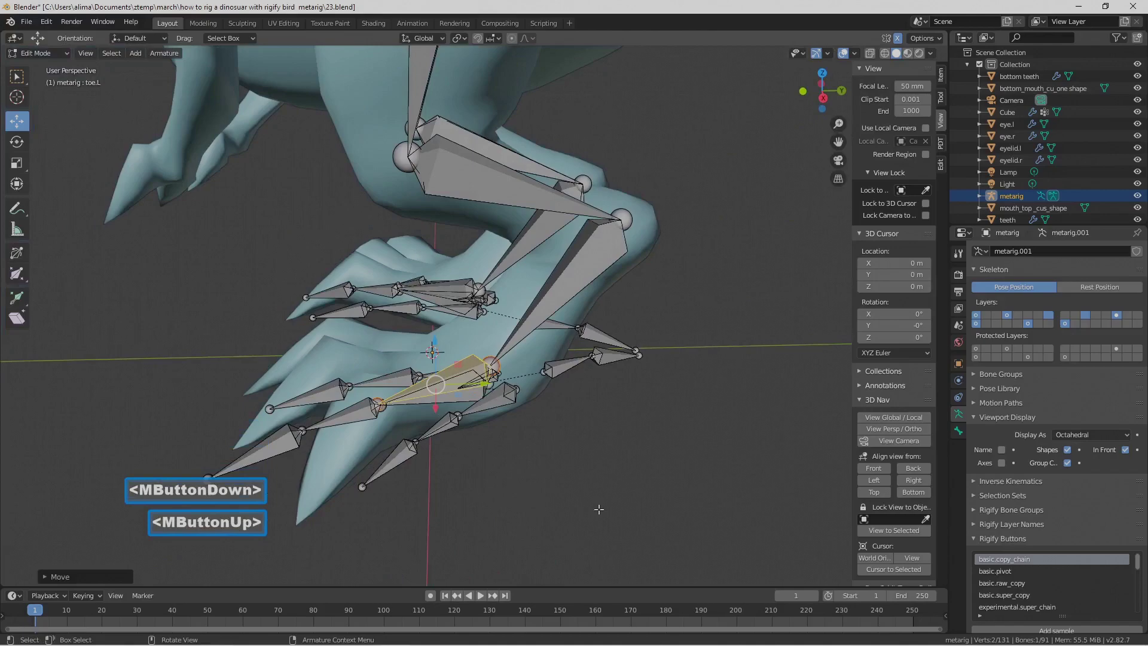
pyautogui.press('Pause')
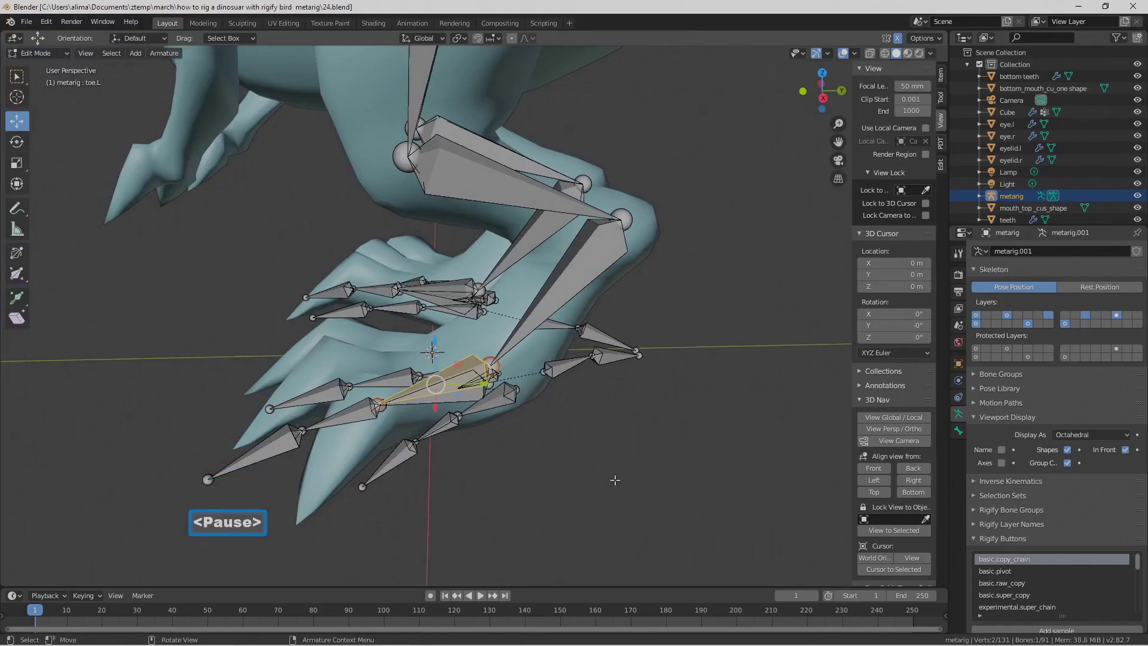
# - In the right view, move the tip joint of the outer left toe (t_ring.003.L) forward along Y to the claw
pyautogui.moveTo(506, 473); pyautogui.dragTo(479, 444, button='middle')
pyautogui.click(326, 436)
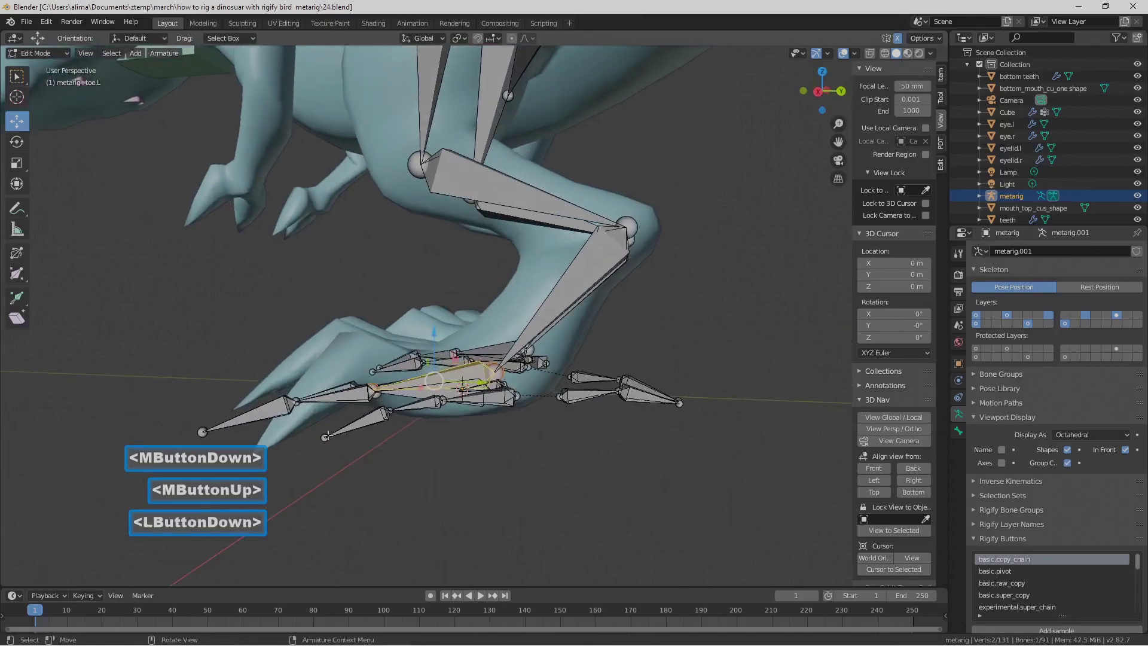
pyautogui.click(915, 481)
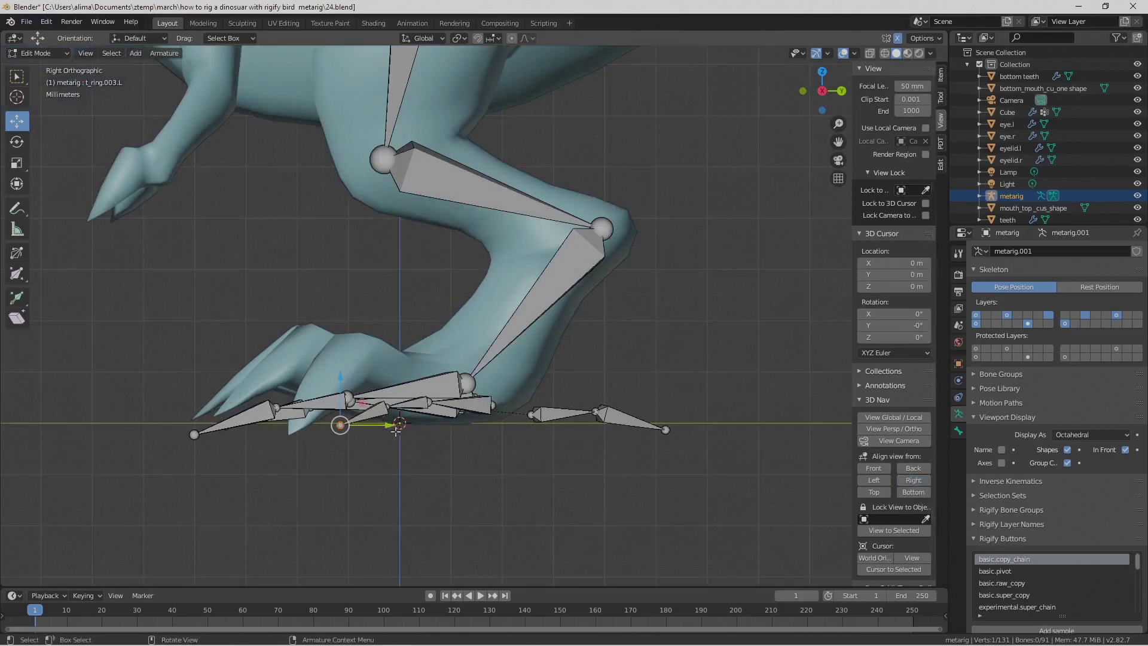
pyautogui.moveTo(399, 425); pyautogui.dragTo(349, 427)
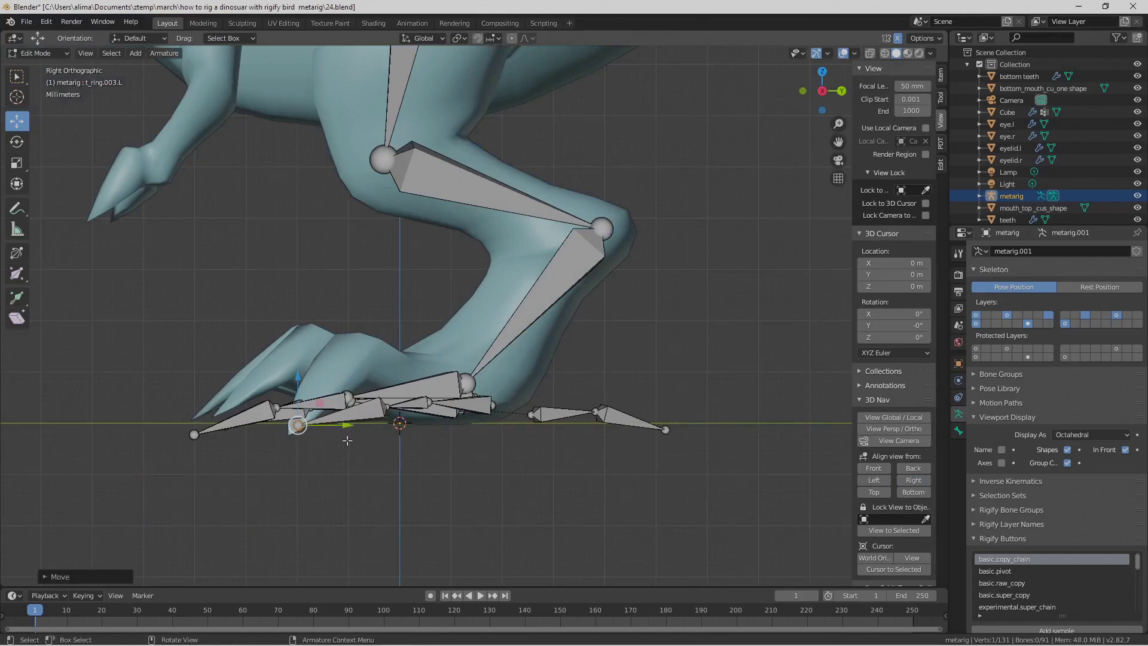
# - Select all the left foot's front toe bones together and shift them slightly inward along X to center them in the toes
pyautogui.moveTo(339, 353); pyautogui.dragTo(454, 470, button='middle')
pyautogui.scroll(-1, 344, 371)
pyautogui.moveTo(284, 309); pyautogui.dragTo(266, 283, button='middle')
pyautogui.middleClick(333, 286)
pyautogui.rightClick(223, 257)
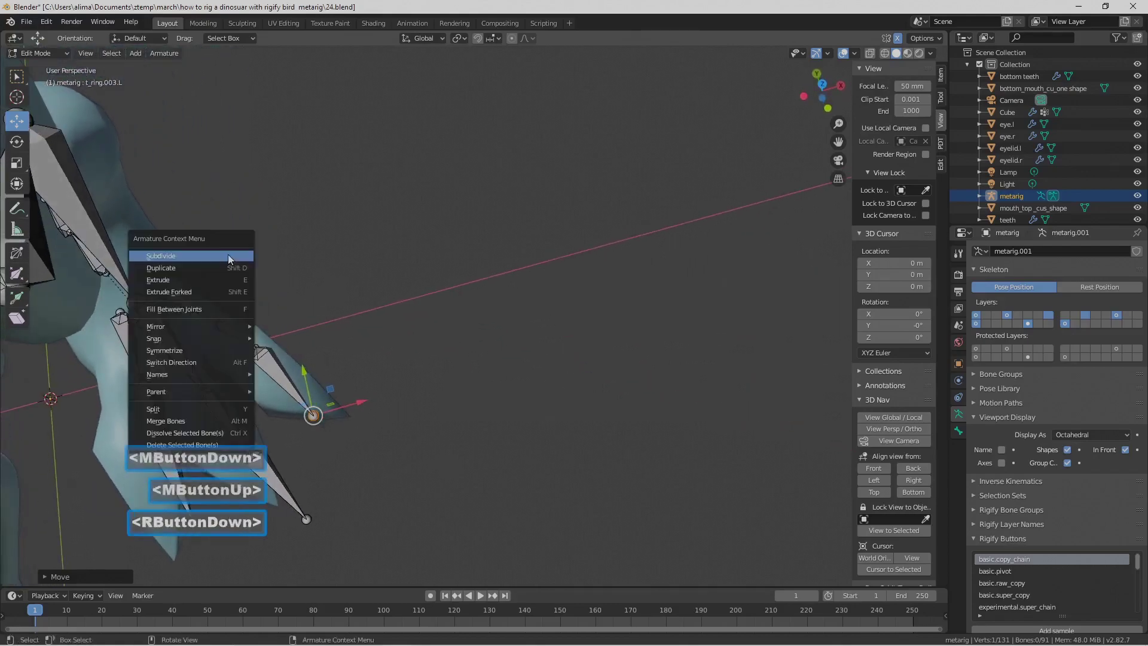
pyautogui.press('ctrl')
pyautogui.moveTo(261, 240)
pyautogui.keyDown('ctrl'); pyautogui.mouseDown(button='right')
pyautogui.moveTo(96, 327)
pyautogui.moveTo(197, 592)
pyautogui.moveTo(427, 408)
pyautogui.mouseUp(button='right'); pyautogui.keyUp('ctrl')
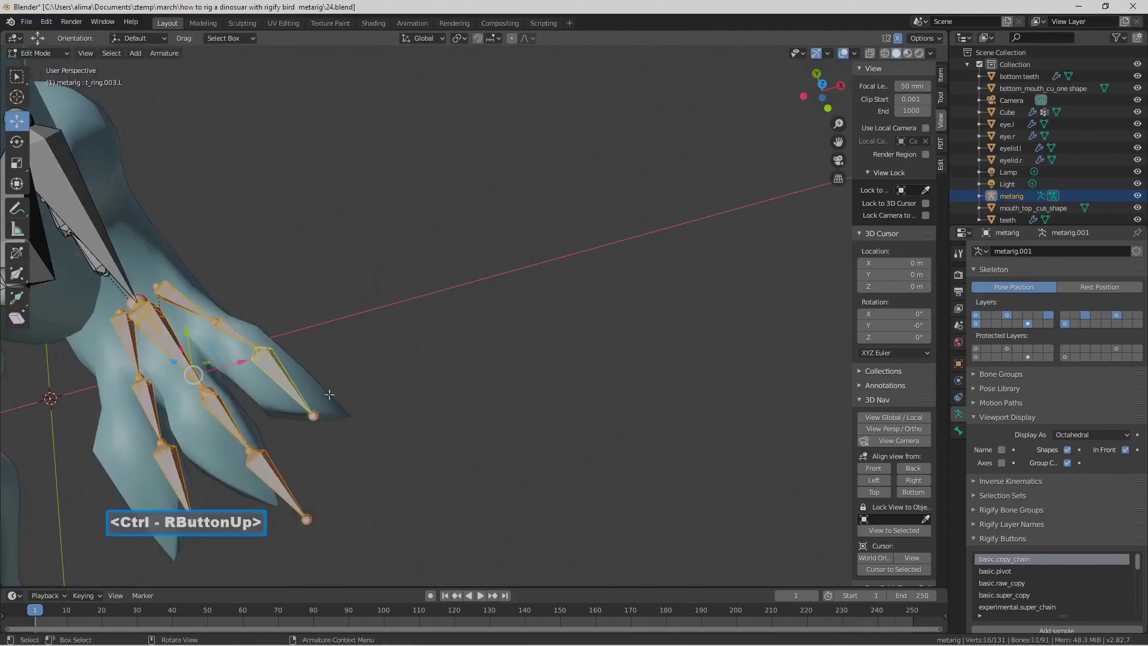
pyautogui.moveTo(246, 366); pyautogui.dragTo(226, 372)
# - Raise the joint at the end of t_ring.002.L in the outer left toe along Z into the mesh
pyautogui.moveTo(352, 416); pyautogui.dragTo(191, 336, button='middle')
pyautogui.moveTo(185, 321); pyautogui.dragTo(195, 343, button='middle')
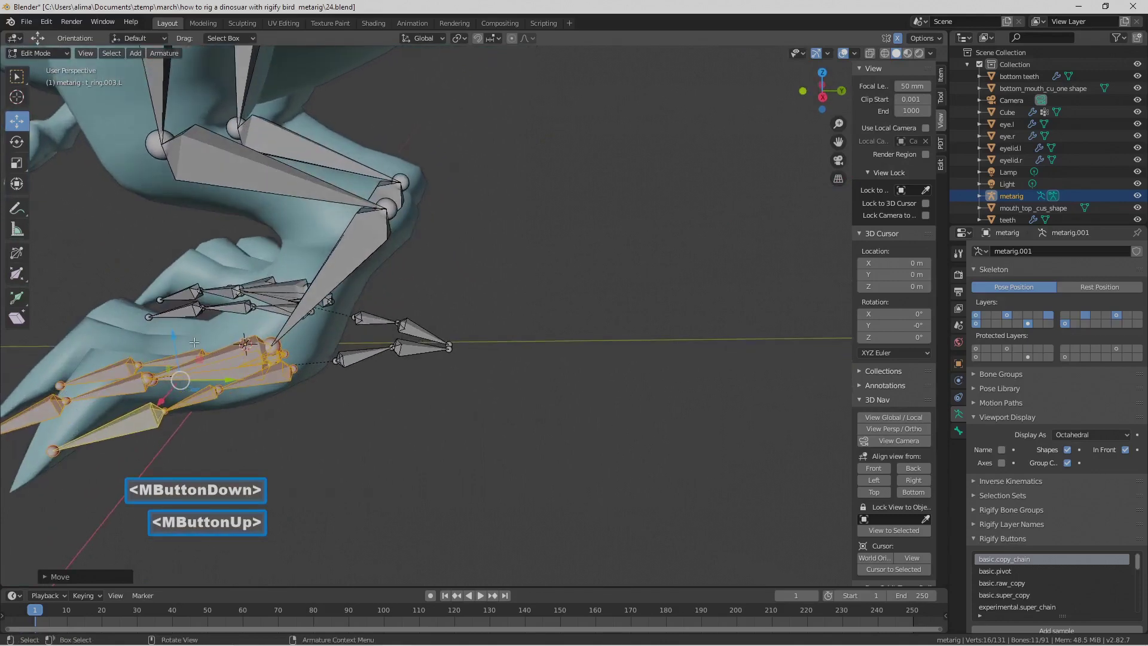
pyautogui.click(167, 413)
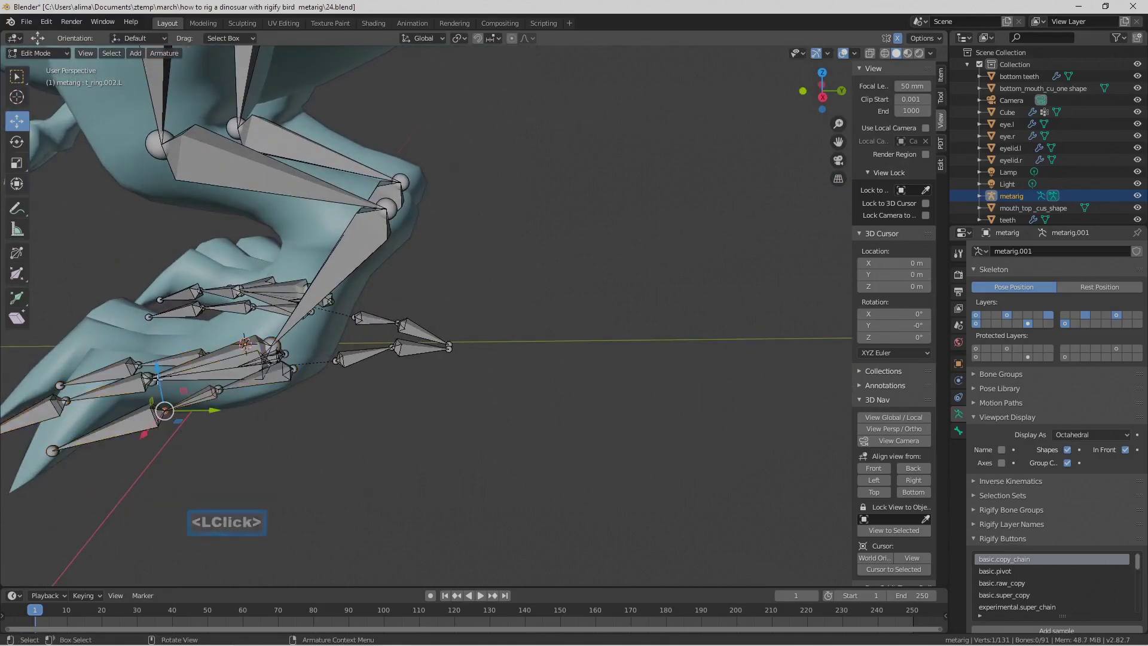
pyautogui.moveTo(157, 375); pyautogui.dragTo(156, 345)
# - Select the outer left toe's tip joint and turn on the display of bone axes for checking the toe bones' orientation
pyautogui.moveTo(157, 345); pyautogui.dragTo(258, 427, button='middle')
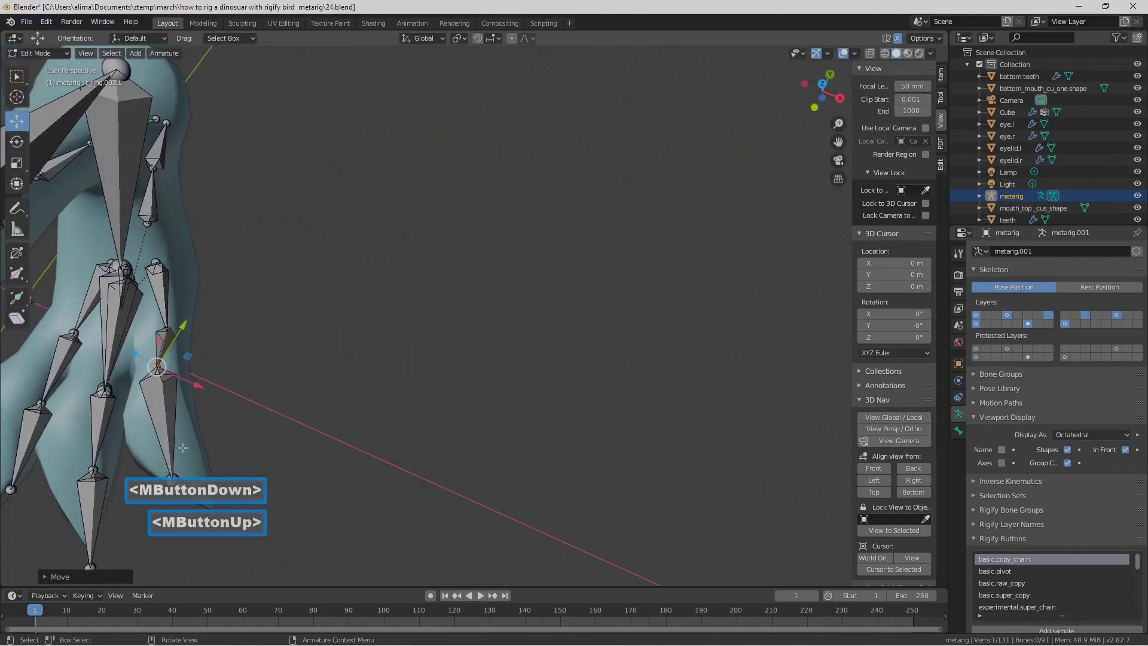
pyautogui.moveTo(191, 442); pyautogui.dragTo(235, 449, button='middle')
pyautogui.click(227, 459)
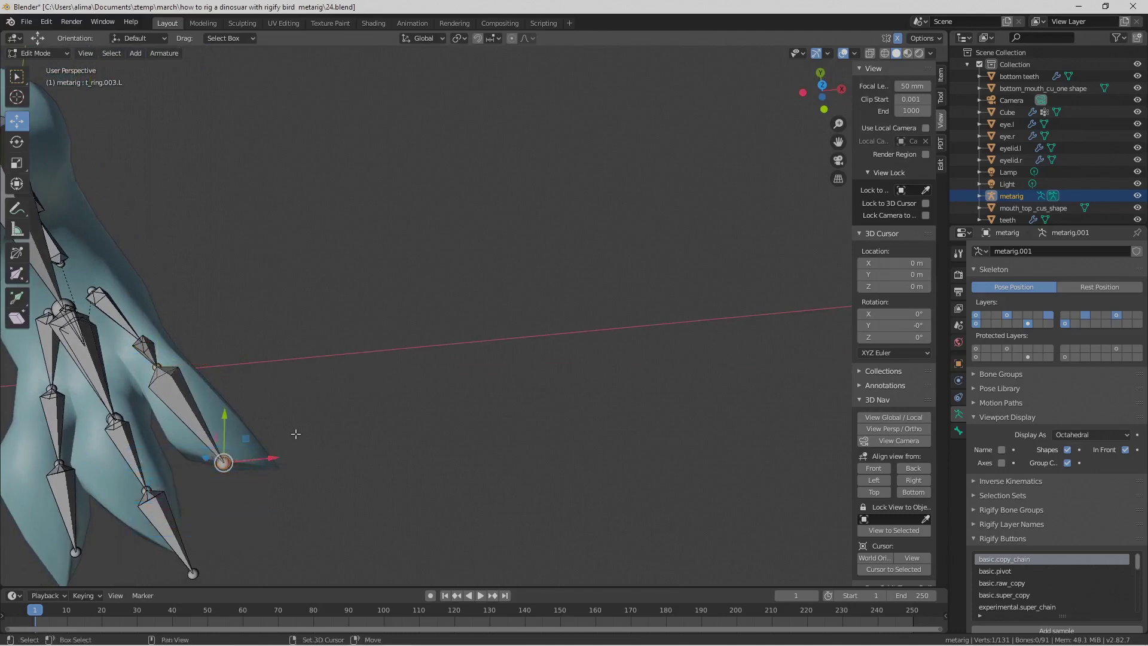
pyautogui.keyDown('shift'); pyautogui.moveTo(300, 431); pyautogui.dragTo(359, 365, button='middle'); pyautogui.keyUp('shift')
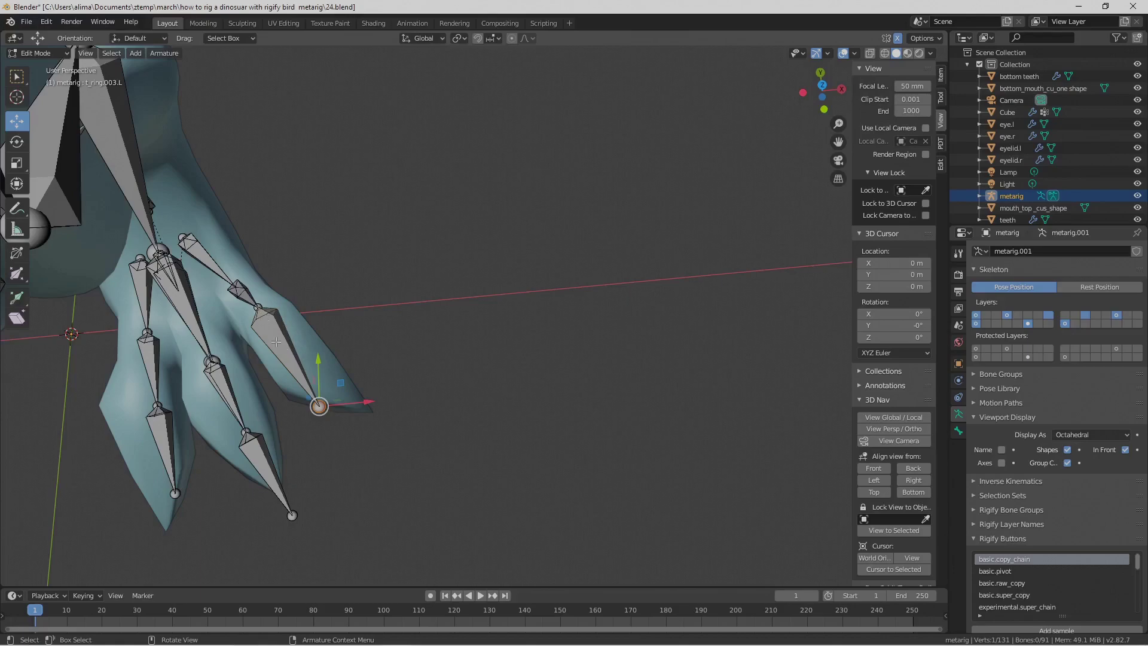
pyautogui.moveTo(290, 348); pyautogui.dragTo(340, 356, button='middle')
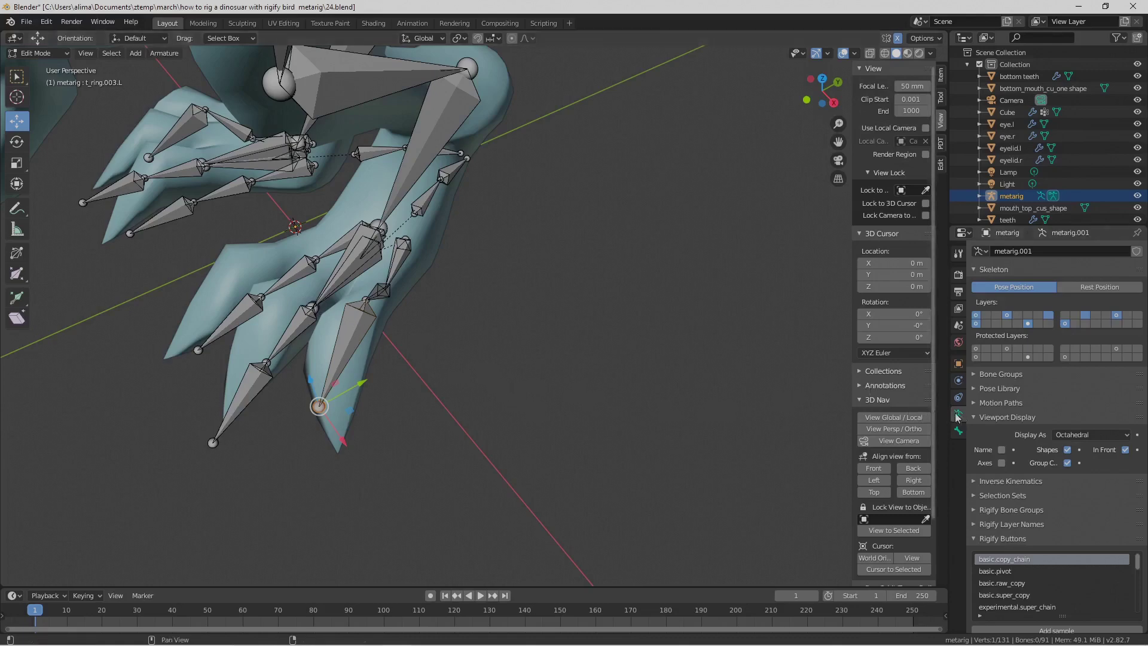
pyautogui.click(1002, 463)
pyautogui.moveTo(607, 425); pyautogui.dragTo(547, 383, button='middle')
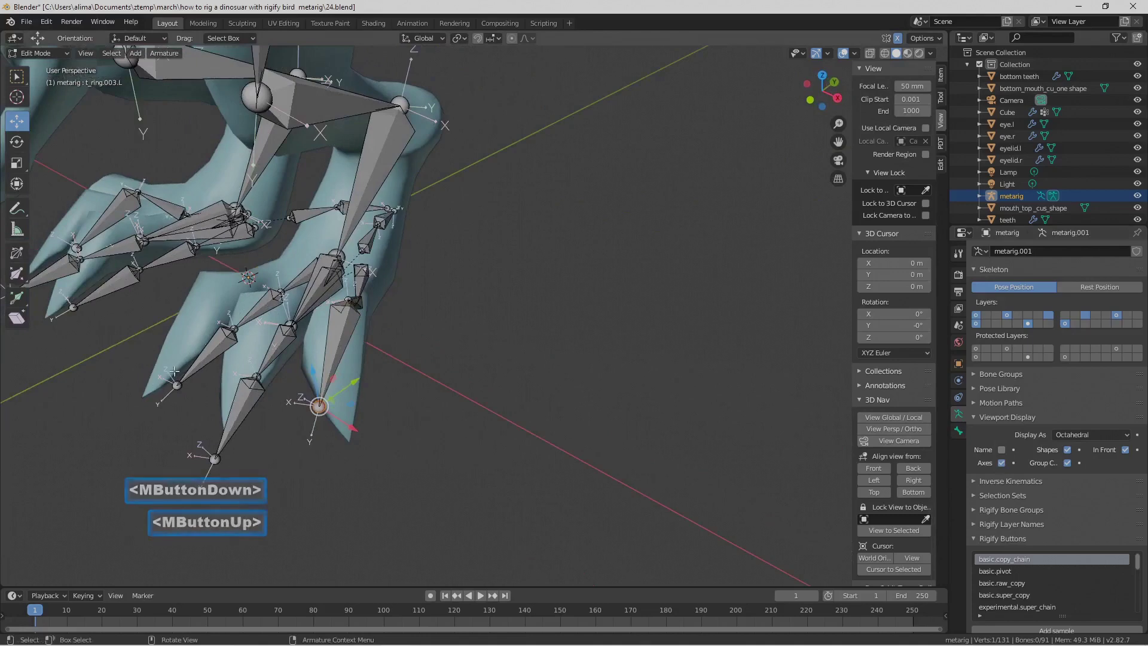
# - Select bone t_ring.003.L in the outer left toe and adjust its roll so its X axis lies level
pyautogui.moveTo(177, 405); pyautogui.dragTo(252, 398, button='middle')
pyautogui.moveTo(364, 425); pyautogui.dragTo(286, 477, button='middle')
pyautogui.moveTo(303, 423); pyautogui.dragTo(320, 334, button='middle')
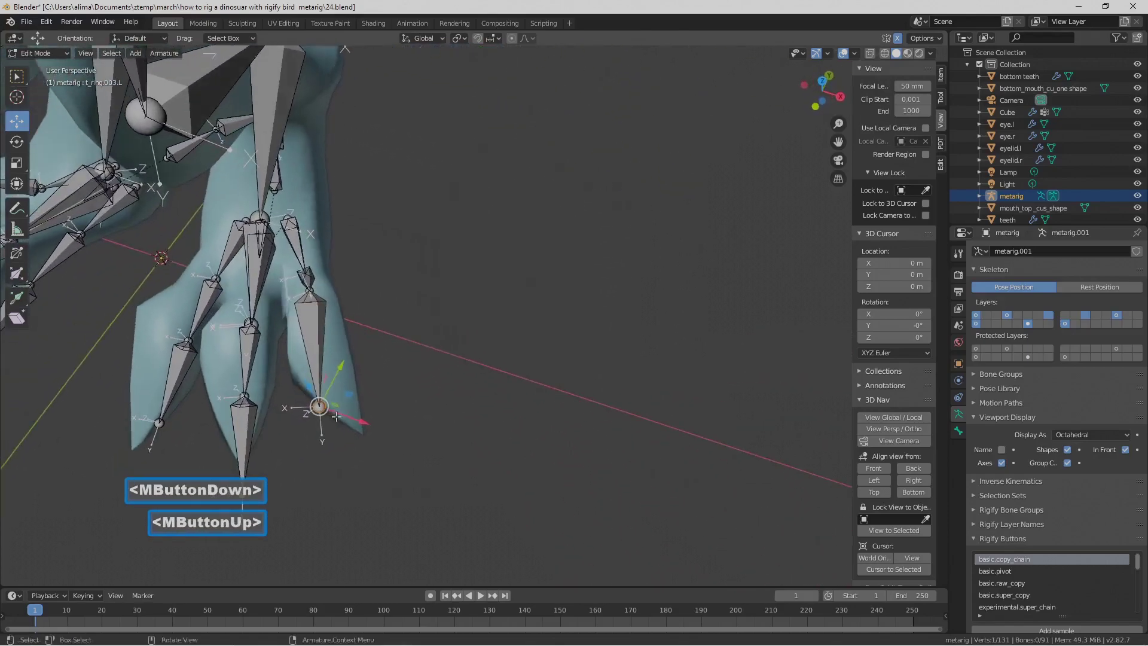
pyautogui.click(317, 338)
pyautogui.moveTo(377, 427); pyautogui.dragTo(372, 388, button='middle')
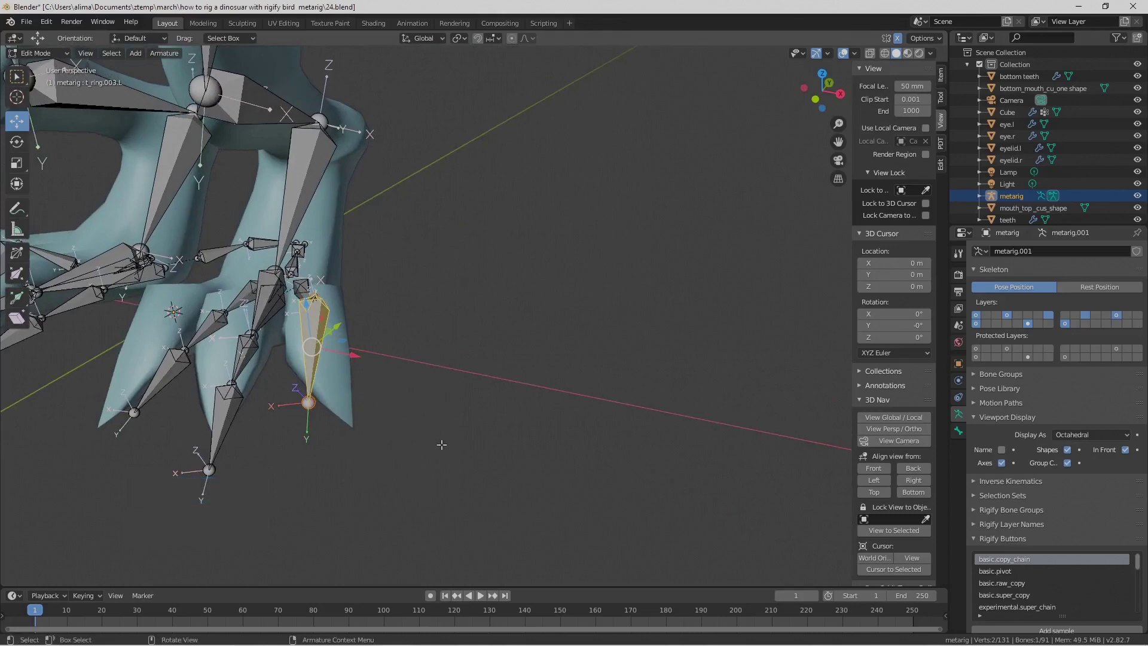
pyautogui.press('Pause')
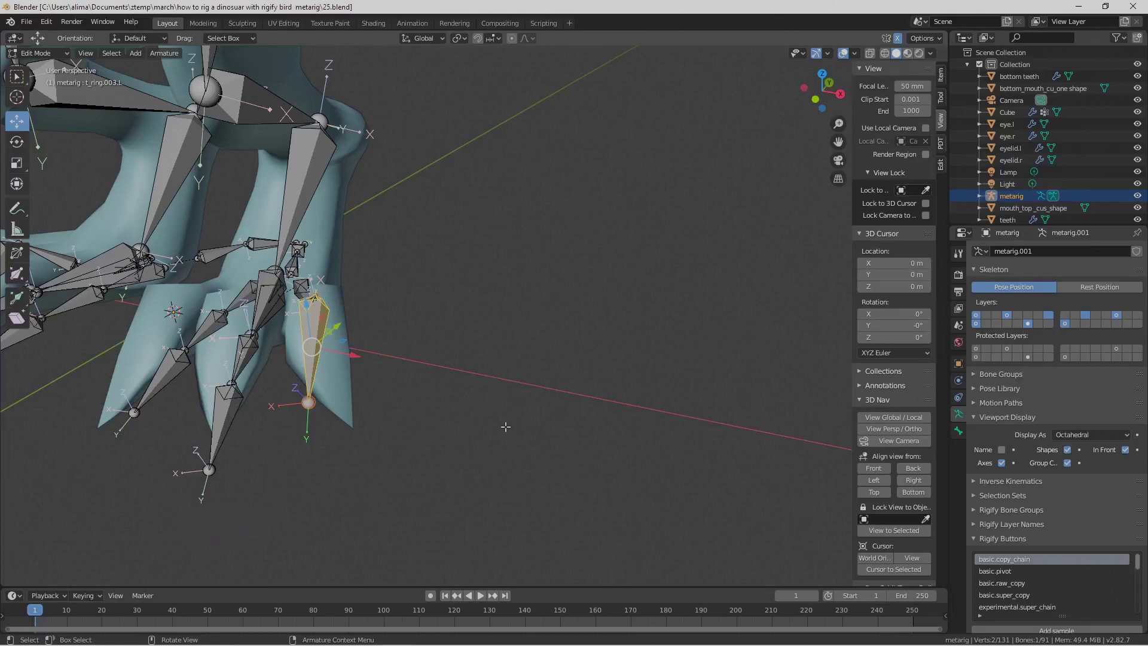
pyautogui.click(172, 55)
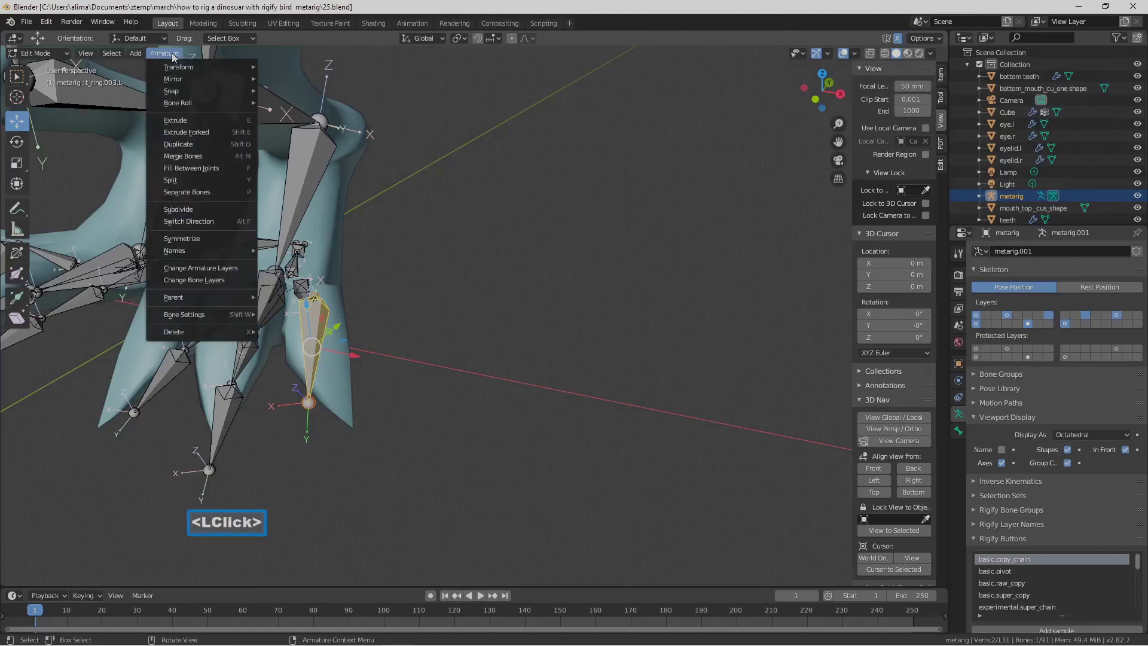
pyautogui.moveTo(191, 104)
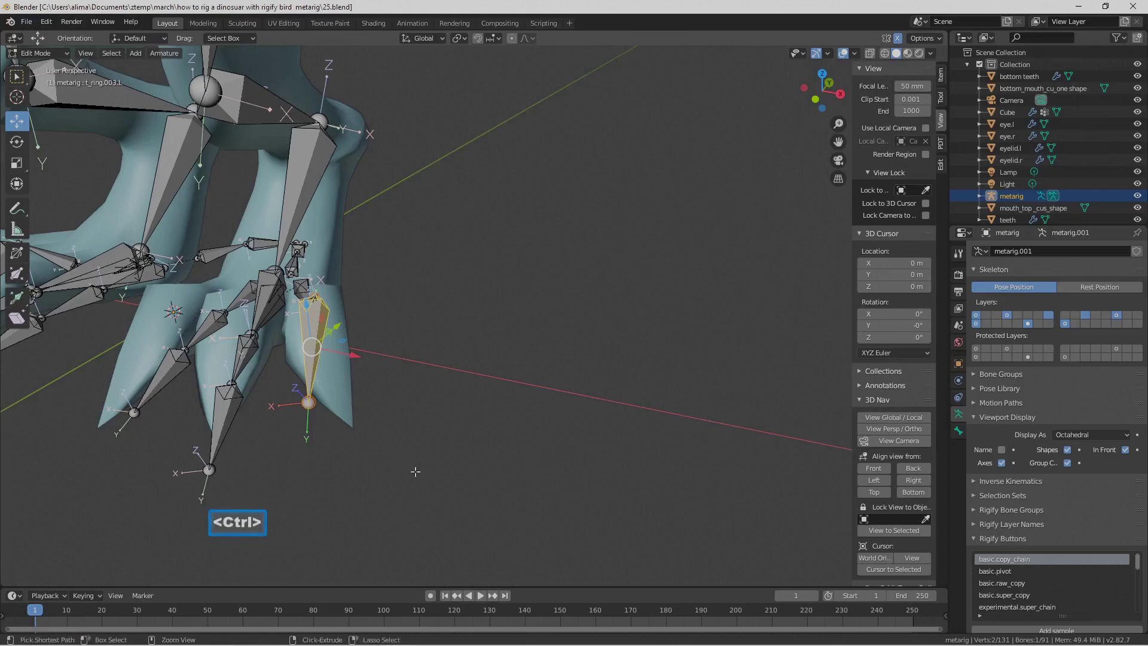
pyautogui.hotkey('ctrl', 'r')
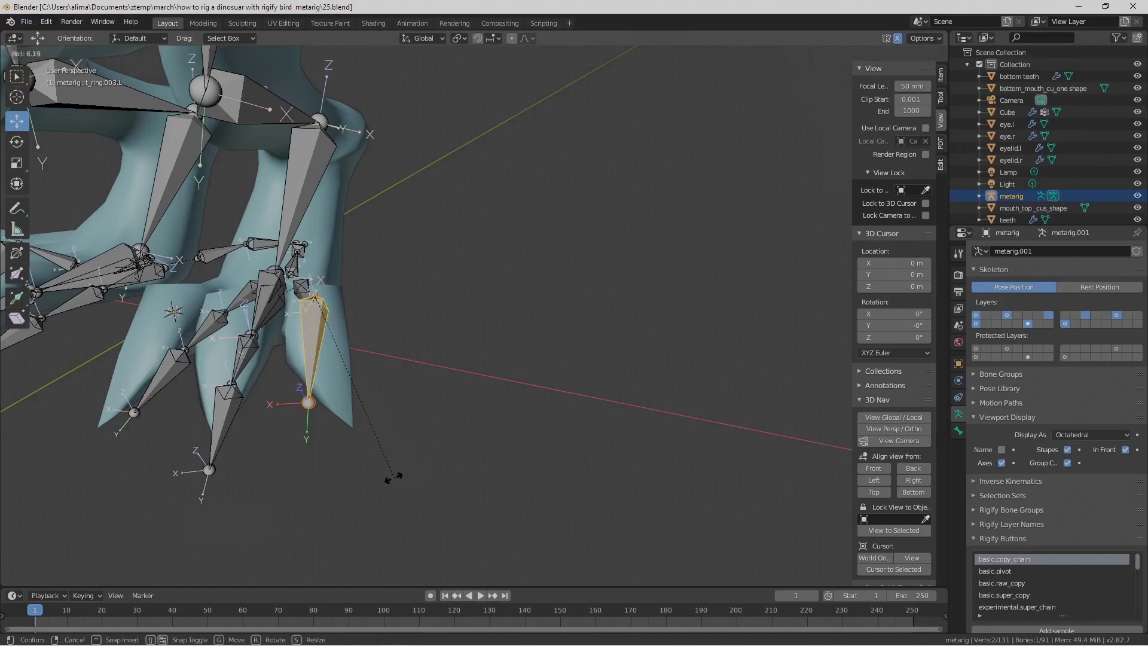
pyautogui.click(371, 476)
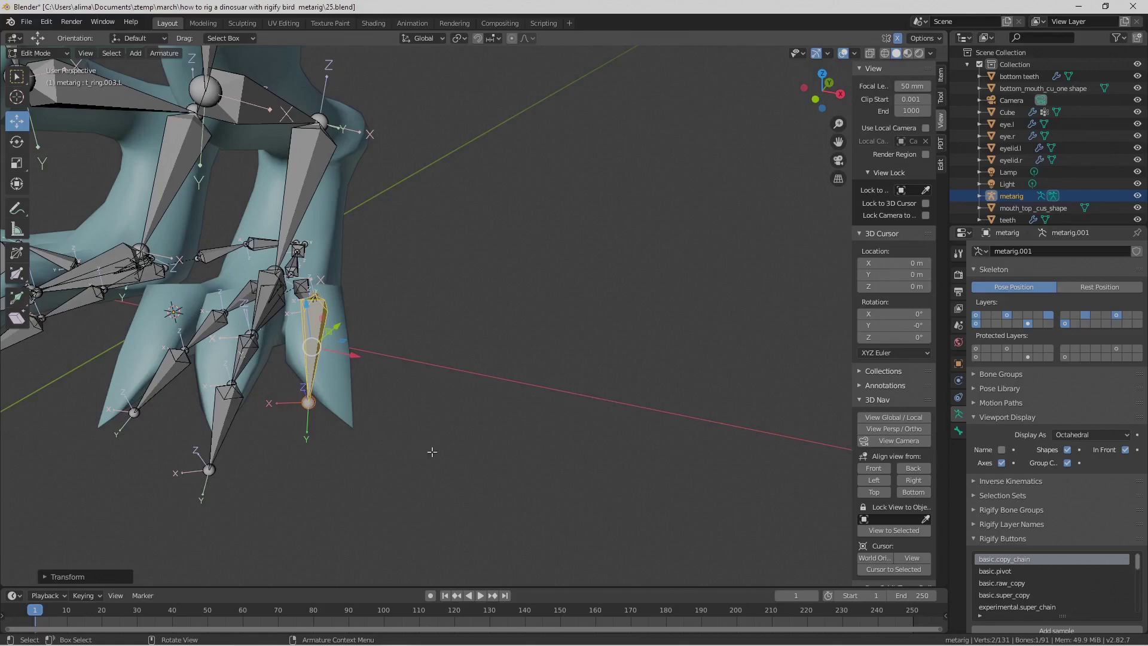
pyautogui.press('Pause')
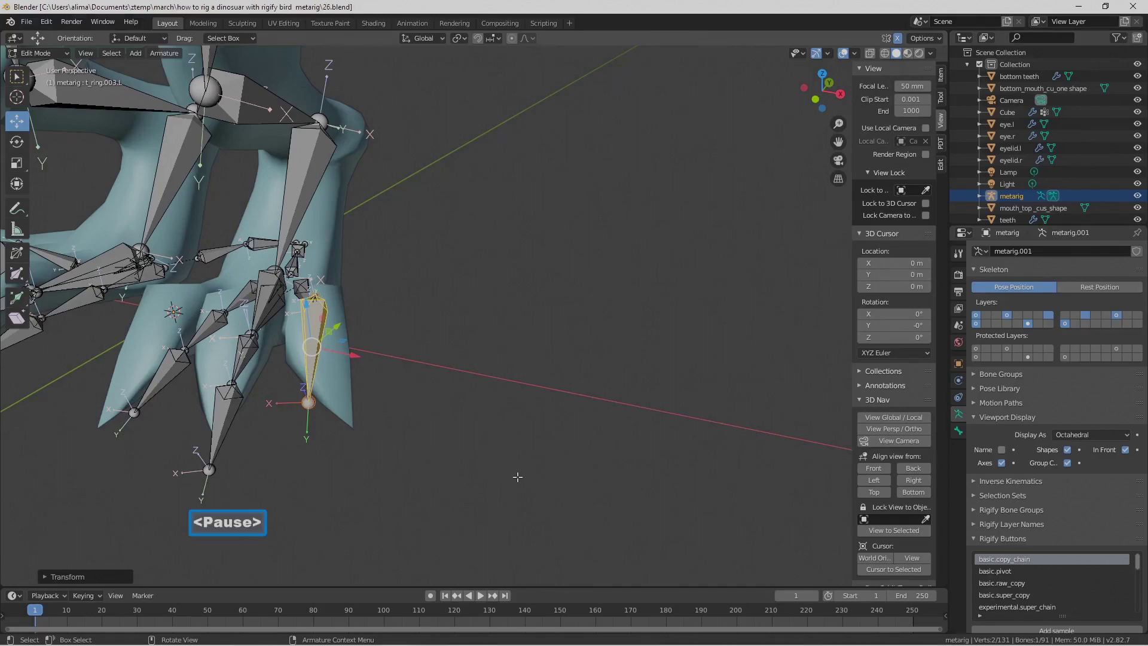
# - Place the 3D cursor at the base of t_ring.003.L and set the transform pivot point to 3D Cursor
pyautogui.moveTo(467, 411); pyautogui.dragTo(491, 465, button='middle')
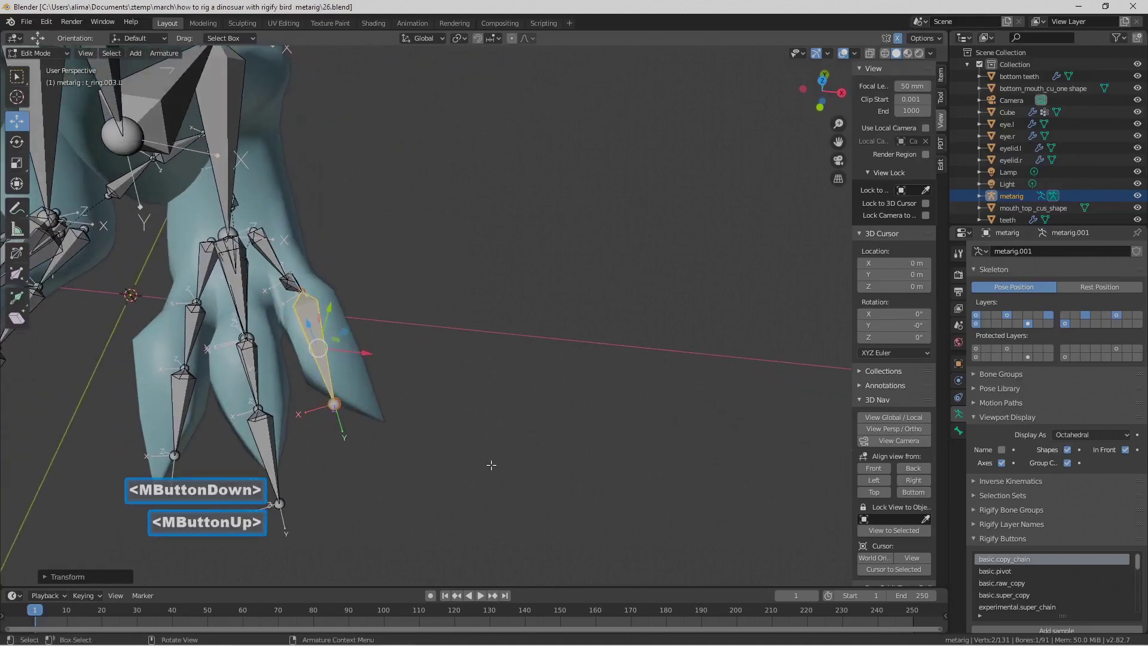
pyautogui.press('shift')
pyautogui.keyDown('shift'); pyautogui.rightClick(303, 296); pyautogui.keyUp('shift')
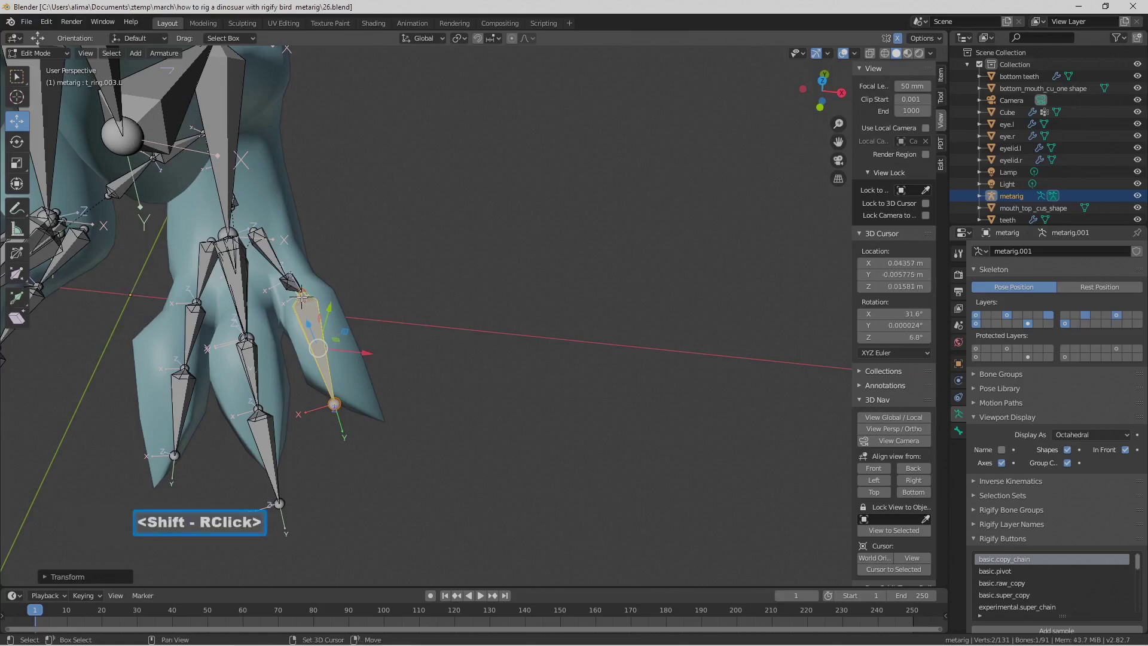
pyautogui.click(462, 37)
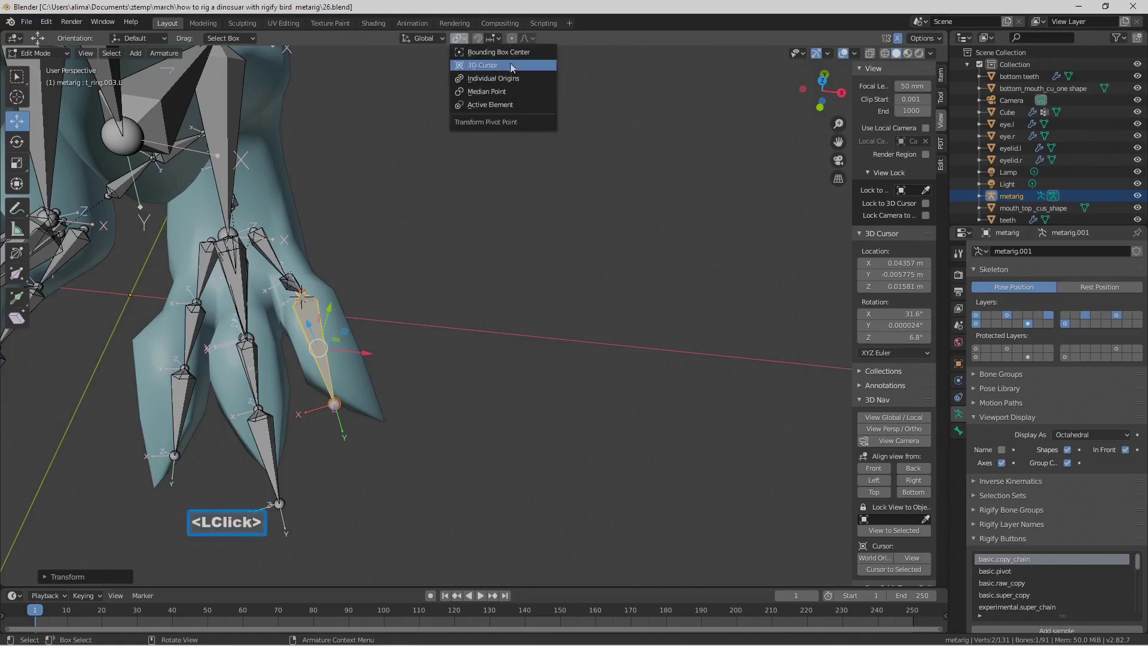
pyautogui.click(479, 72)
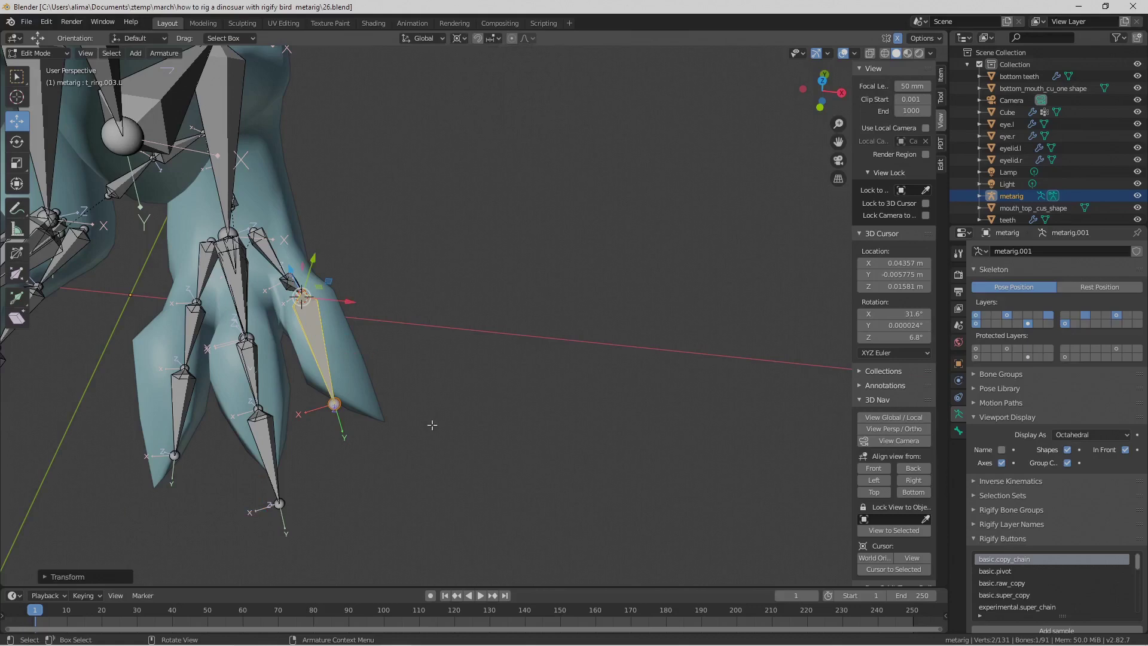
# - Rotate t_ring.003.L around the global Z axis to point its tip into the outer toe's claw
pyautogui.press('r')
pyautogui.press('z')
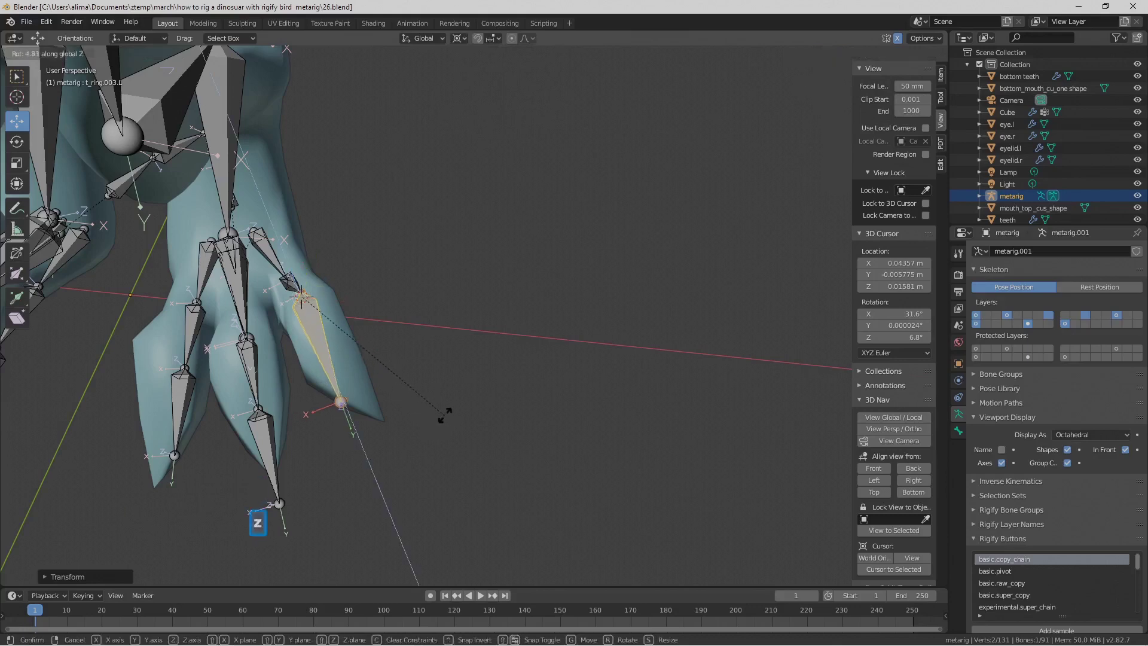
pyautogui.click(469, 385)
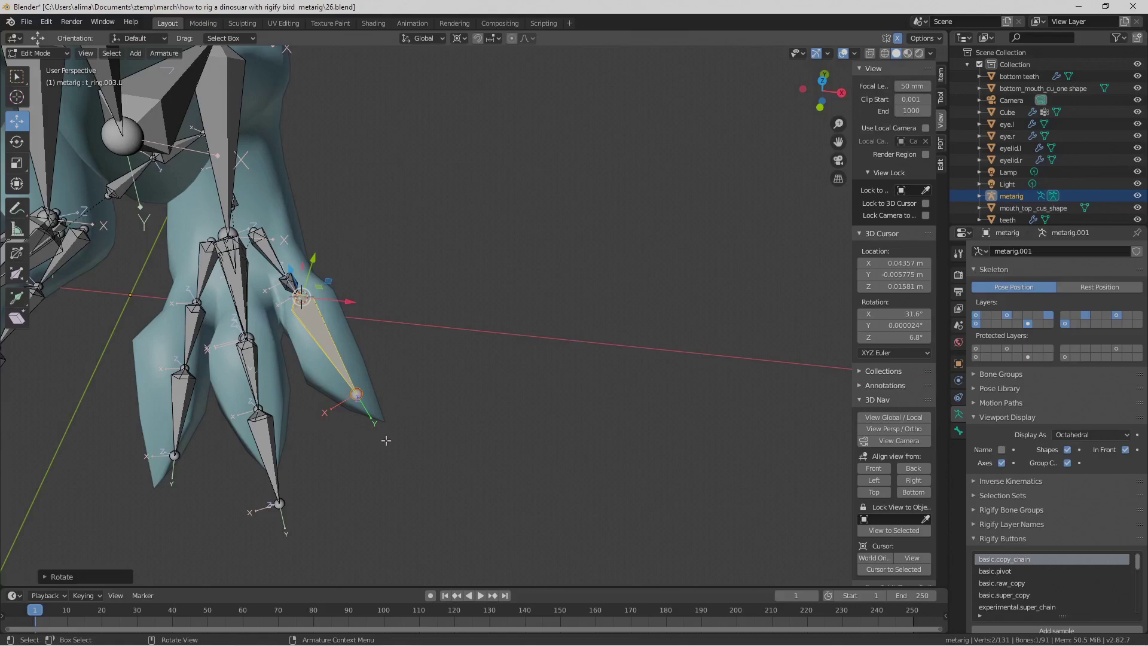
pyautogui.moveTo(408, 462); pyautogui.dragTo(330, 414, button='middle')
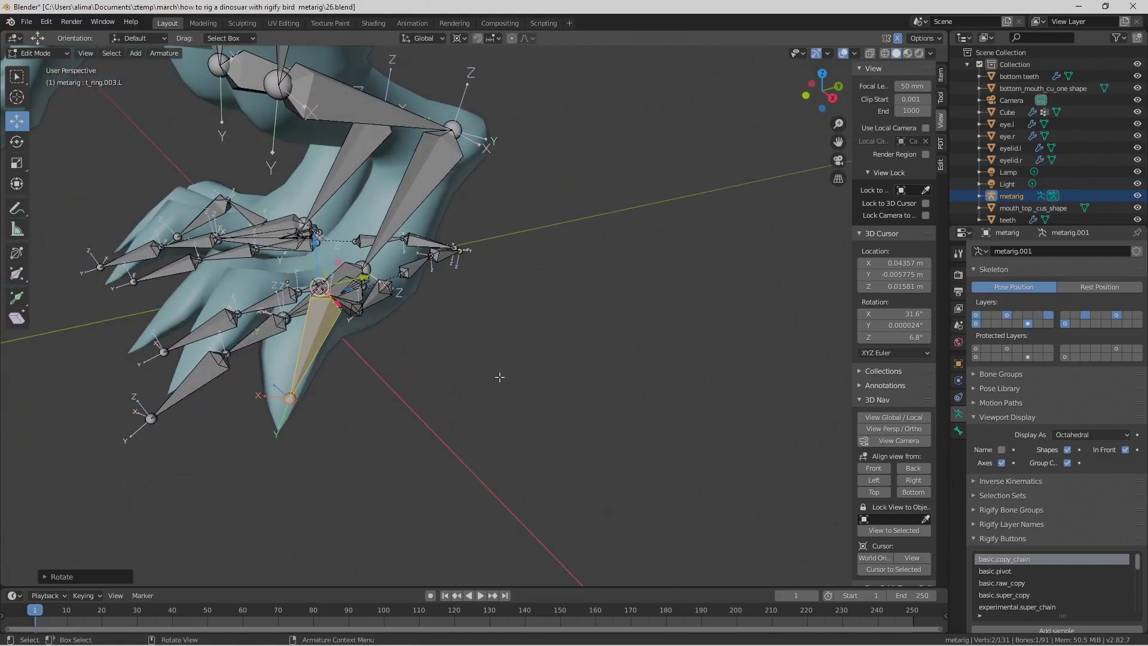
pyautogui.press('Pause')
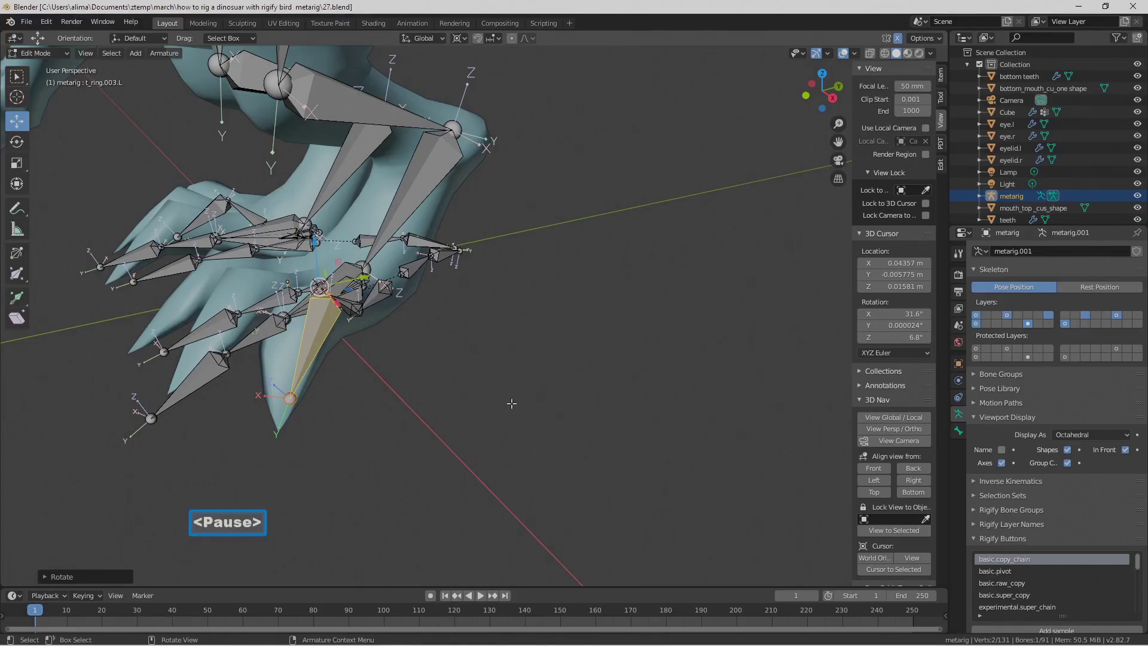
# - Select the tip joint of t_middle.003.L in the left foot's middle toe and set the pivot point to Median Point
pyautogui.moveTo(302, 397); pyautogui.dragTo(264, 420, button='middle')
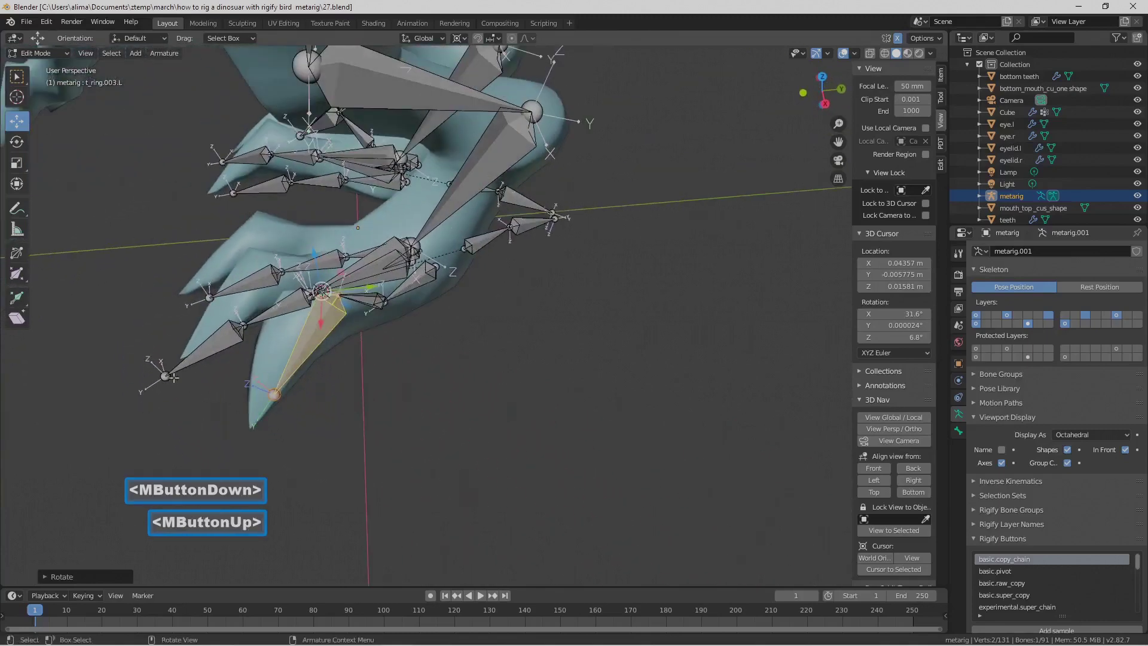
pyautogui.click(166, 377)
pyautogui.moveTo(167, 376); pyautogui.dragTo(279, 390, button='middle')
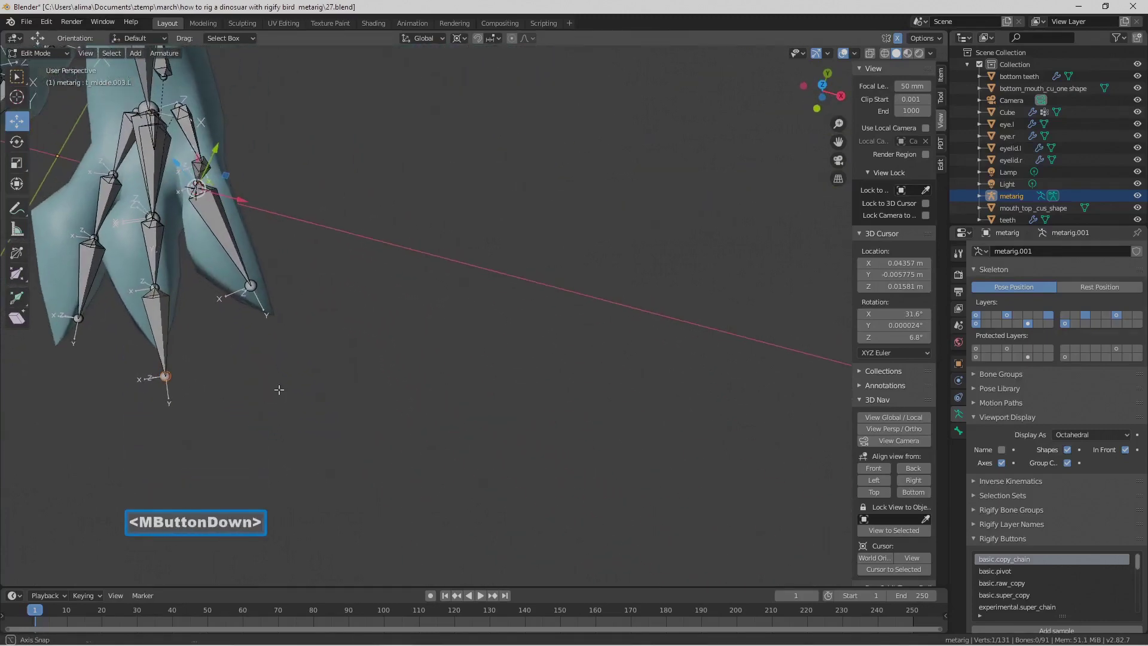
pyautogui.click(464, 38)
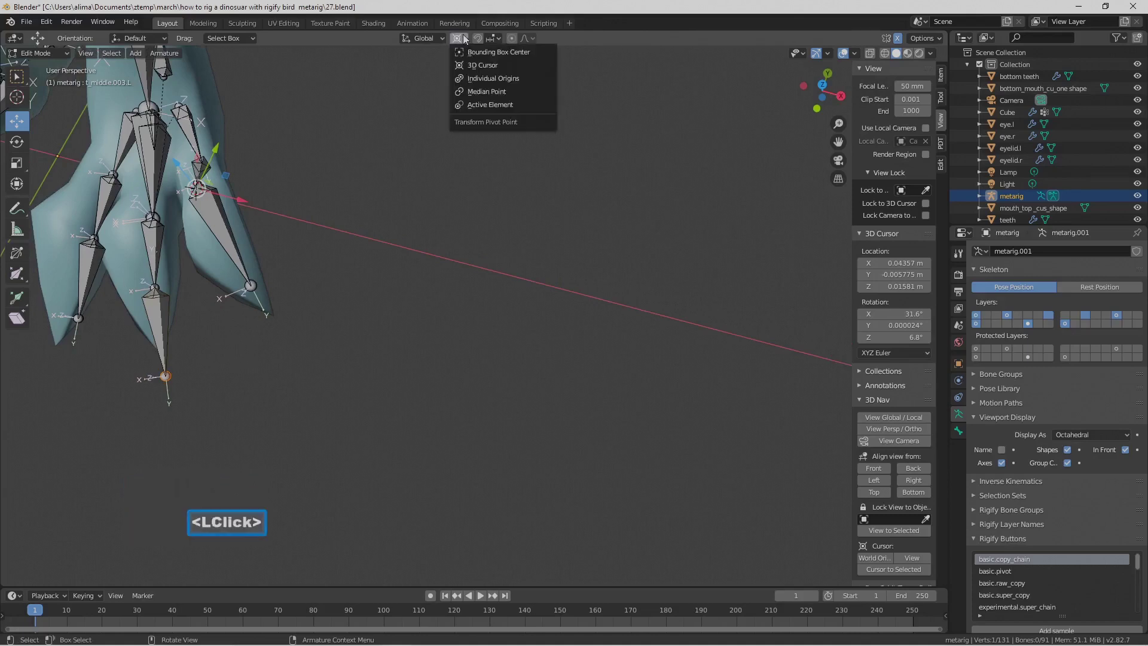
pyautogui.click(522, 92)
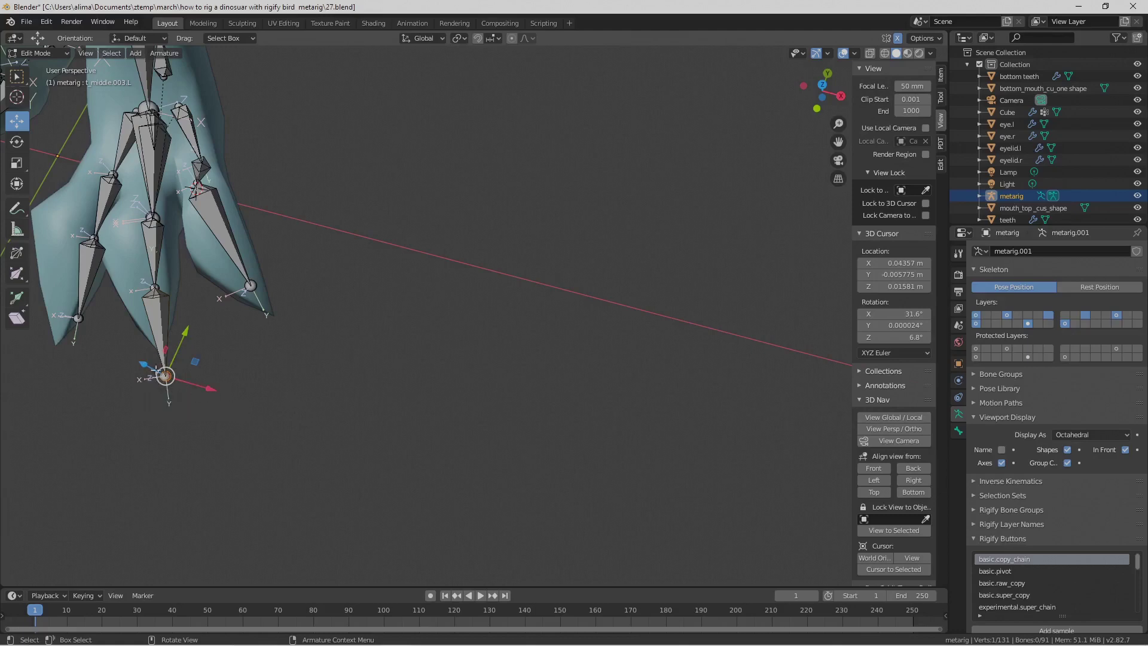
pyautogui.click(350, 441)
pyautogui.press('Pause')
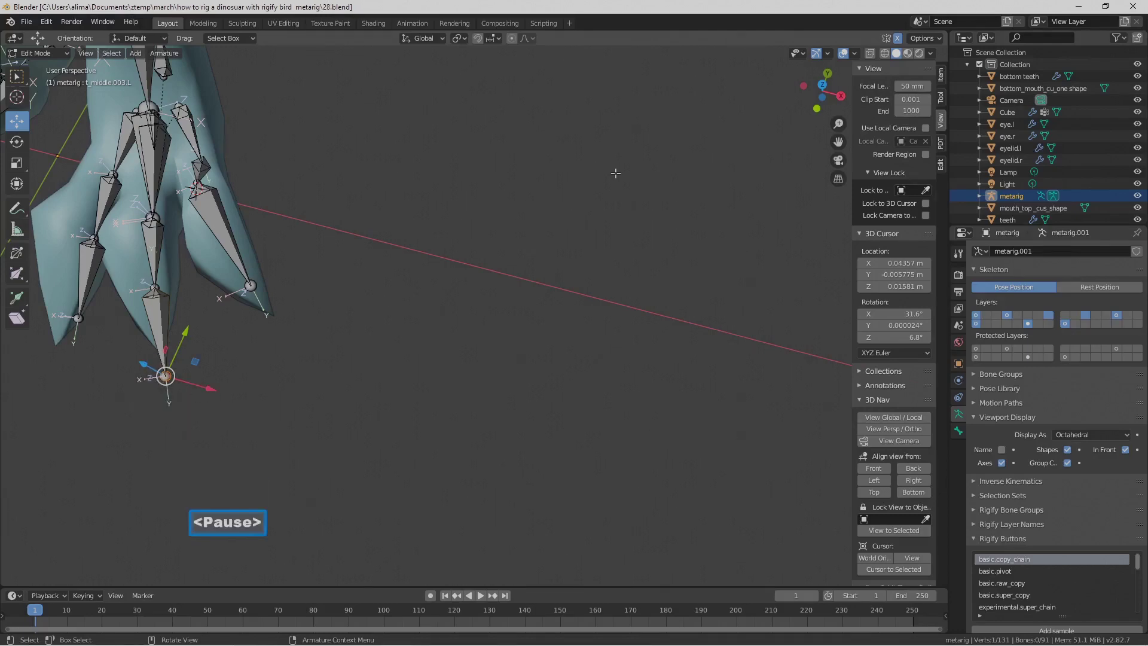
pyautogui.moveTo(547, 246); pyautogui.dragTo(418, 156, button='middle')
pyautogui.moveTo(199, 323); pyautogui.dragTo(288, 429, button='middle')
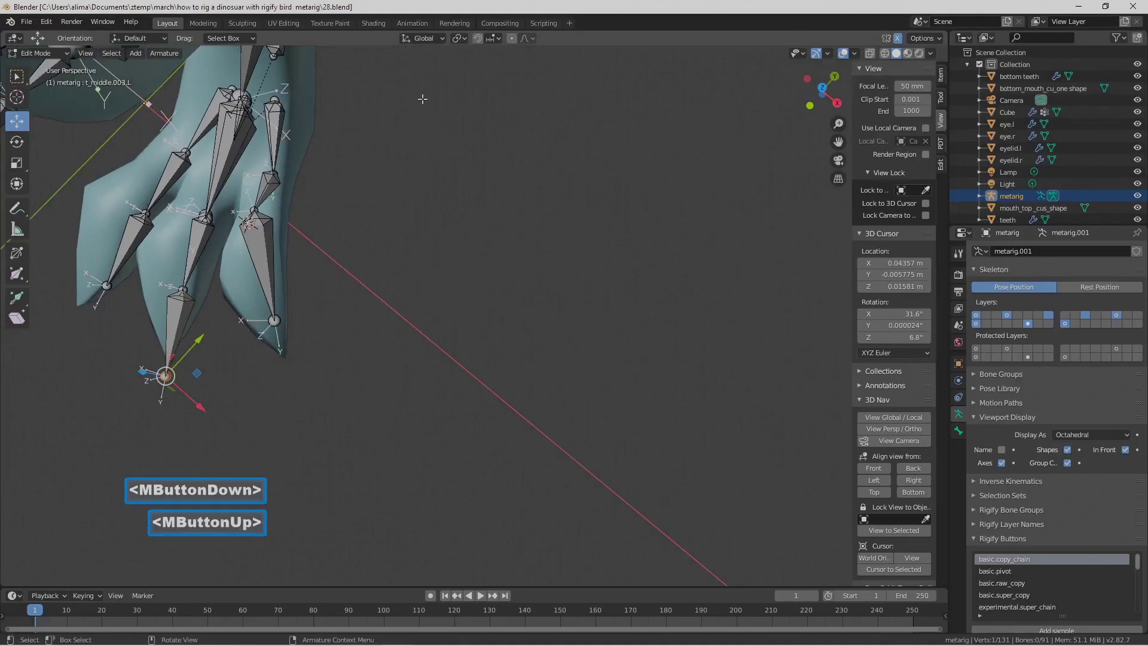
pyautogui.click(444, 38)
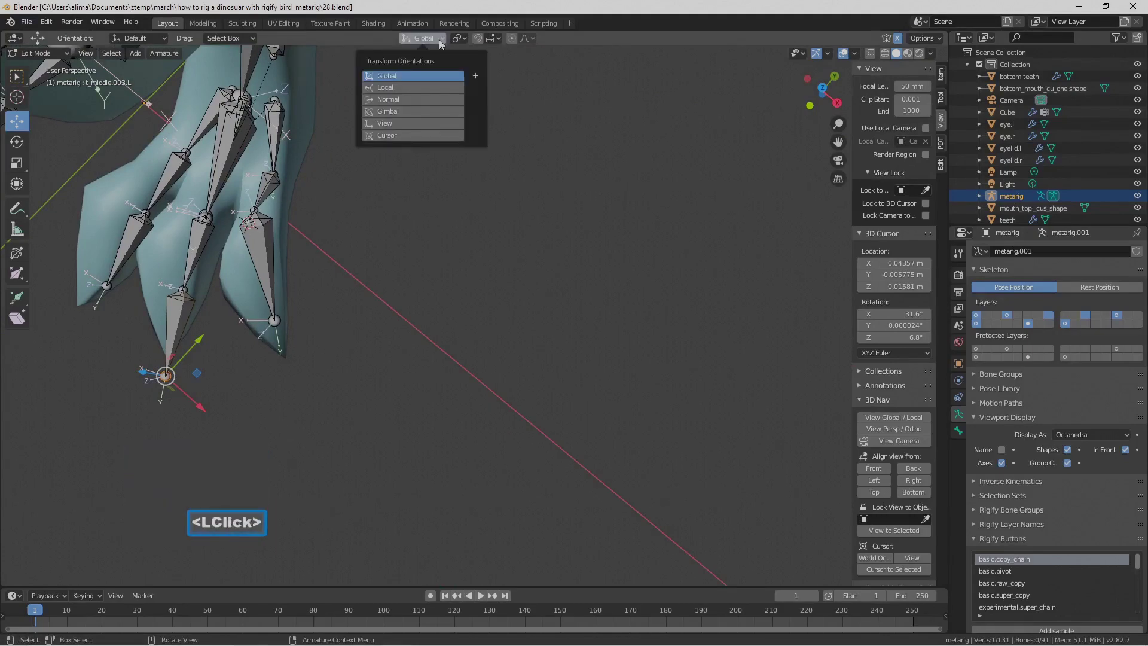
pyautogui.click(413, 88)
pyautogui.click(423, 100)
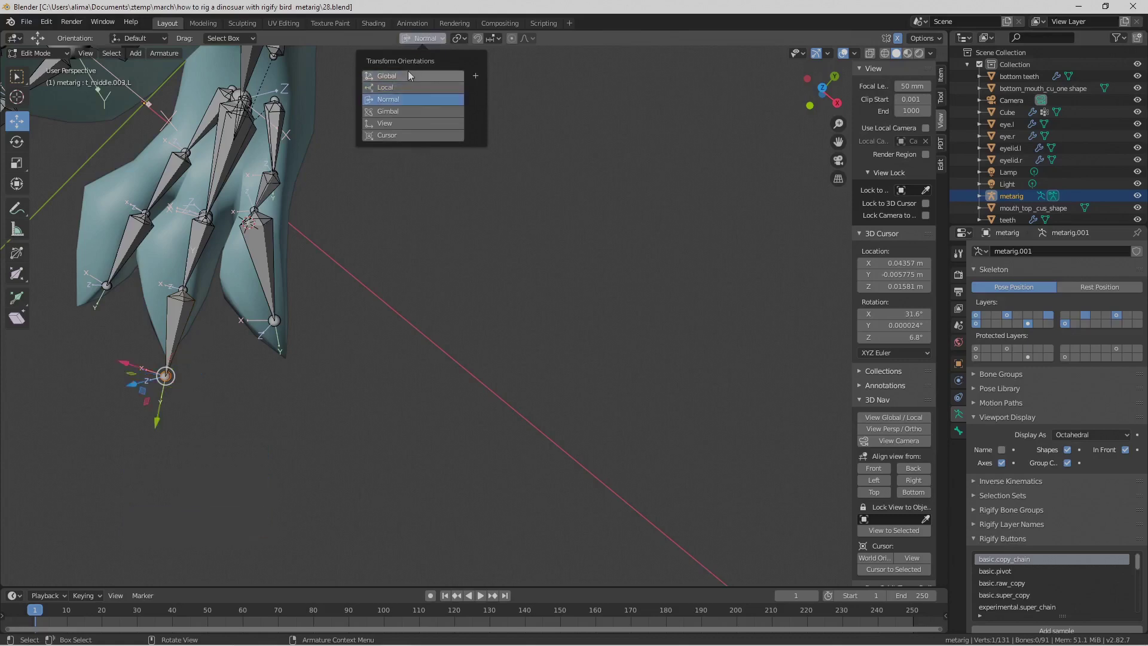
pyautogui.click(408, 76)
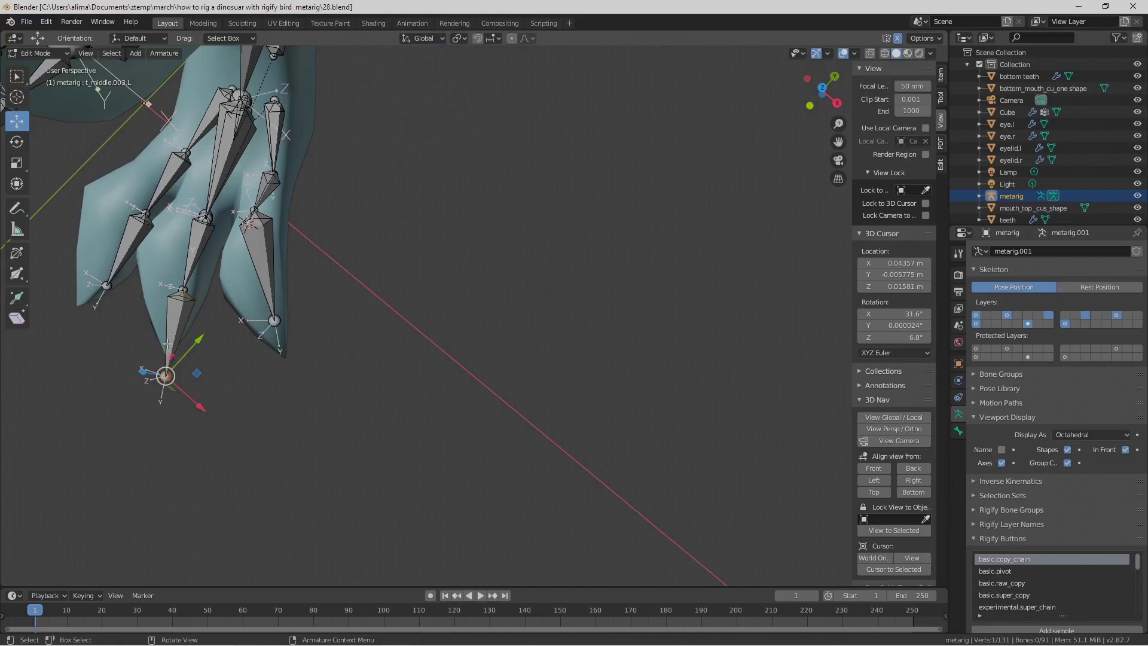
# - Set the transform orientation to Normal and pull the middle toe's tip joint back along the bone's Y axis into the claw
pyautogui.click(440, 40)
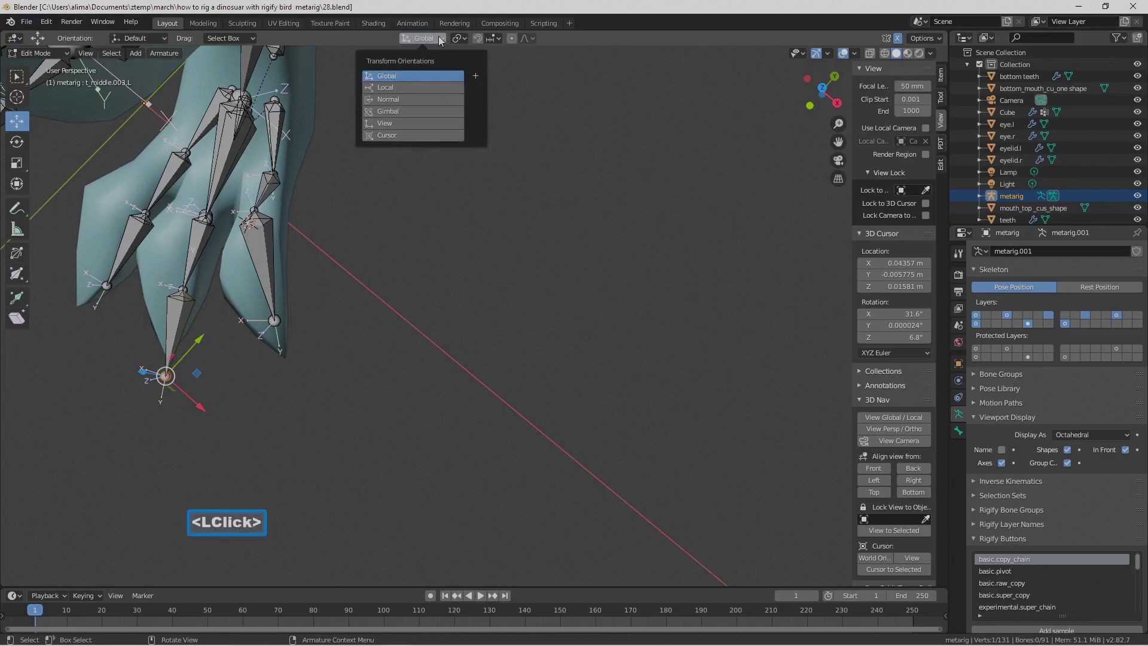
pyautogui.click(434, 100)
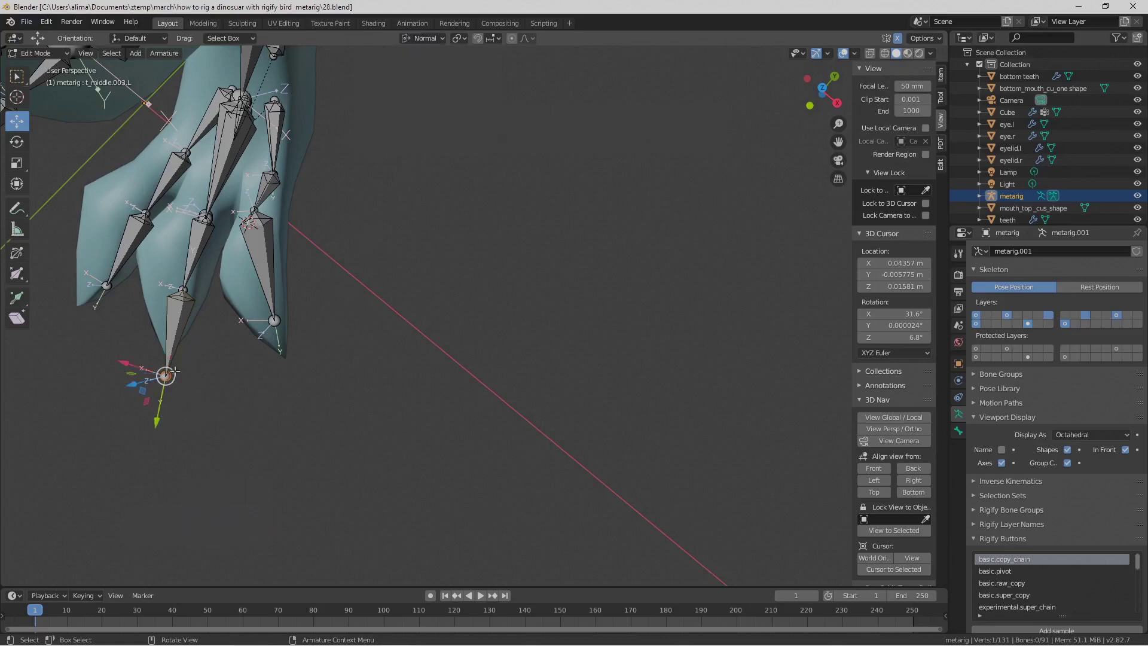
pyautogui.moveTo(157, 423); pyautogui.dragTo(159, 394)
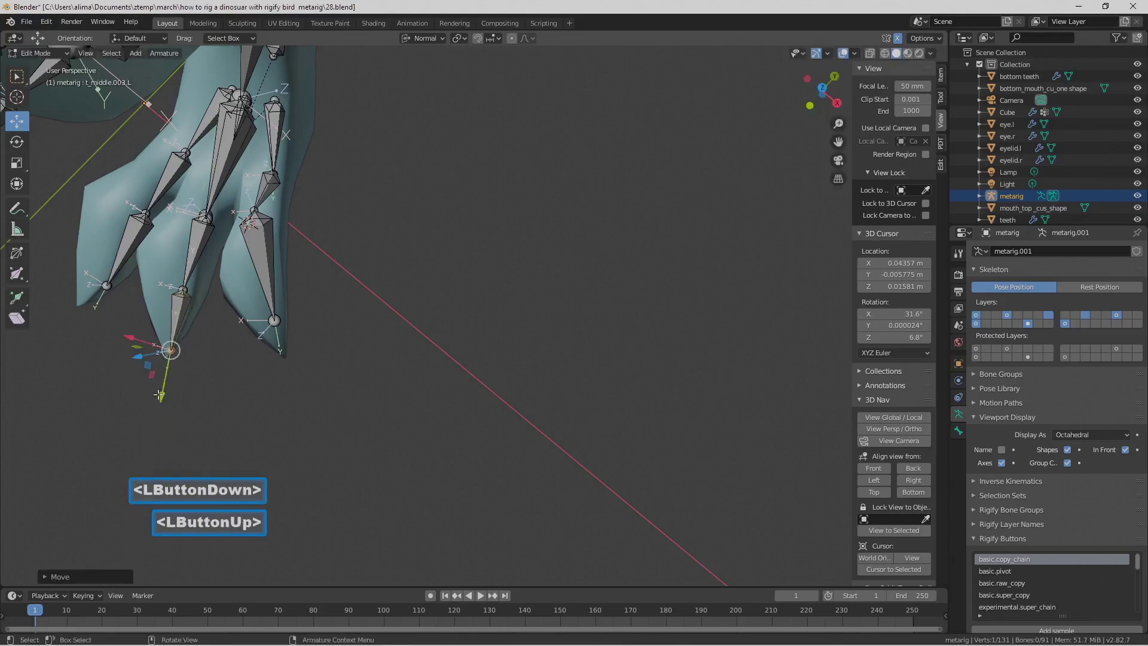
# - Select the joint between t_middle.002.L and t_middle.003.L, slide it back along its Y axis, and raise it into the toe mesh
pyautogui.click(183, 290)
pyautogui.moveTo(335, 393); pyautogui.dragTo(381, 376, button='middle')
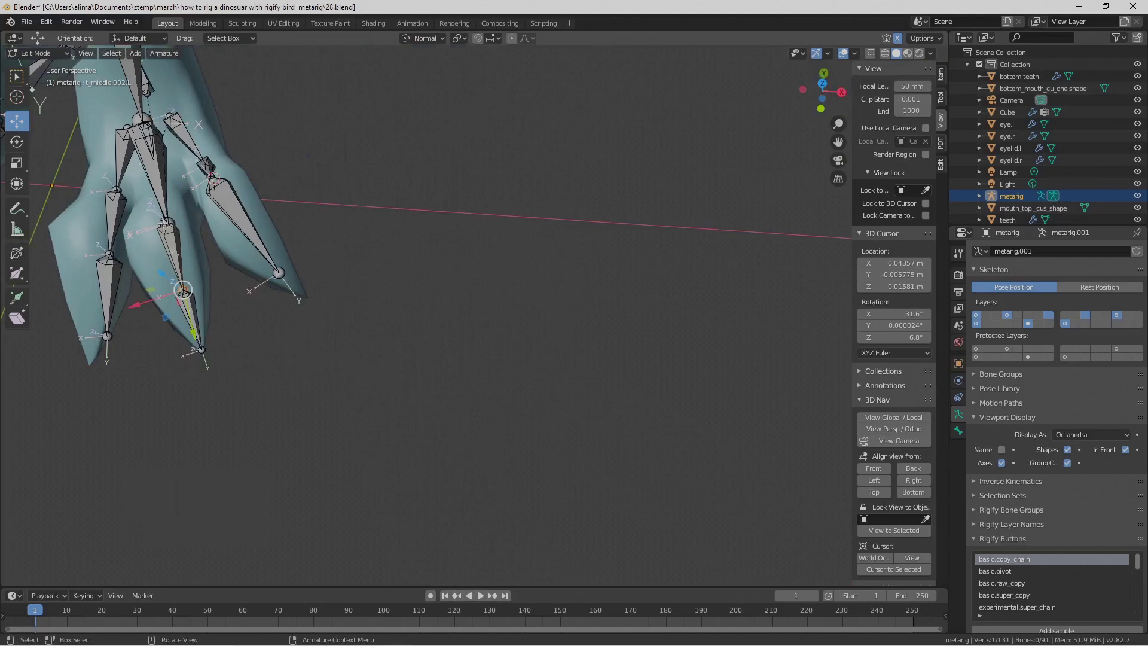
pyautogui.moveTo(193, 323); pyautogui.dragTo(188, 297)
pyautogui.moveTo(323, 342); pyautogui.dragTo(225, 287, button='middle')
pyautogui.moveTo(161, 216); pyautogui.dragTo(140, 162)
pyautogui.moveTo(256, 274); pyautogui.dragTo(223, 242, button='middle')
# - Set the transform orientation to Global, raise the tip joint of t_middle.003.L slightly along Z, and deselect everything
pyautogui.click(51, 291)
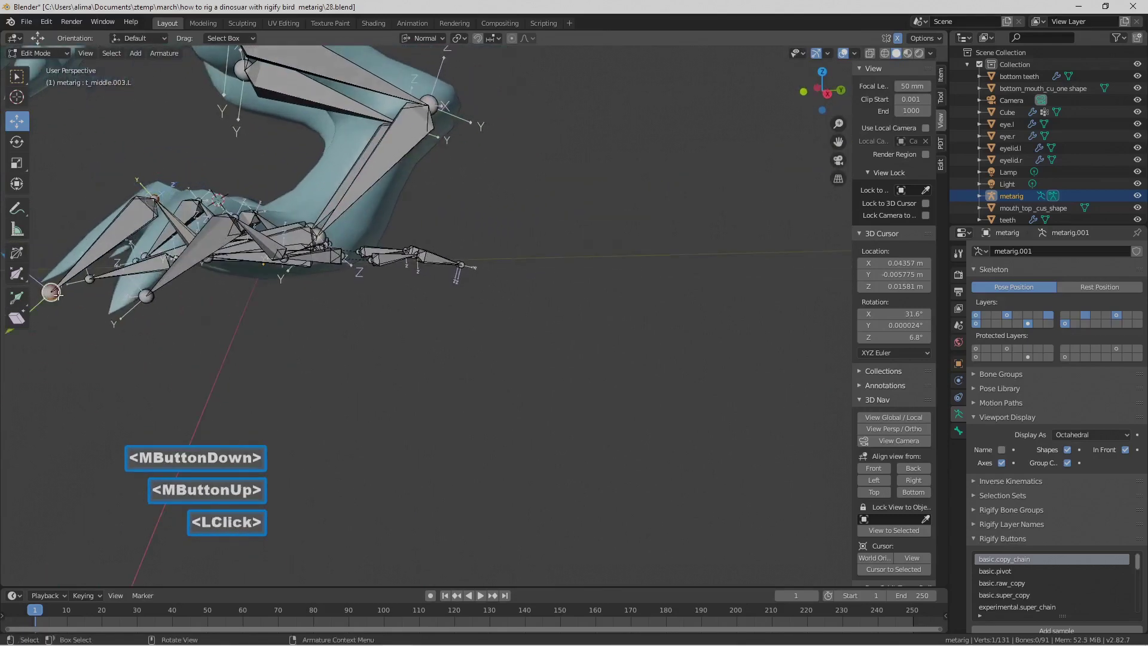
pyautogui.scroll(-2, 131, 324)
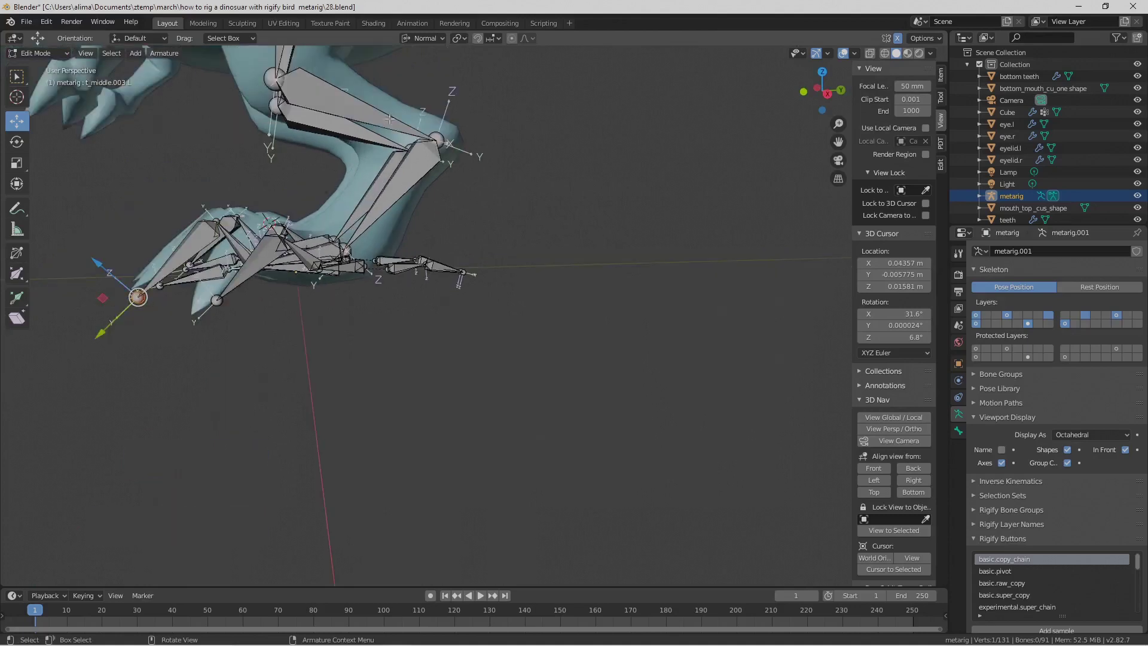
pyautogui.click(440, 38)
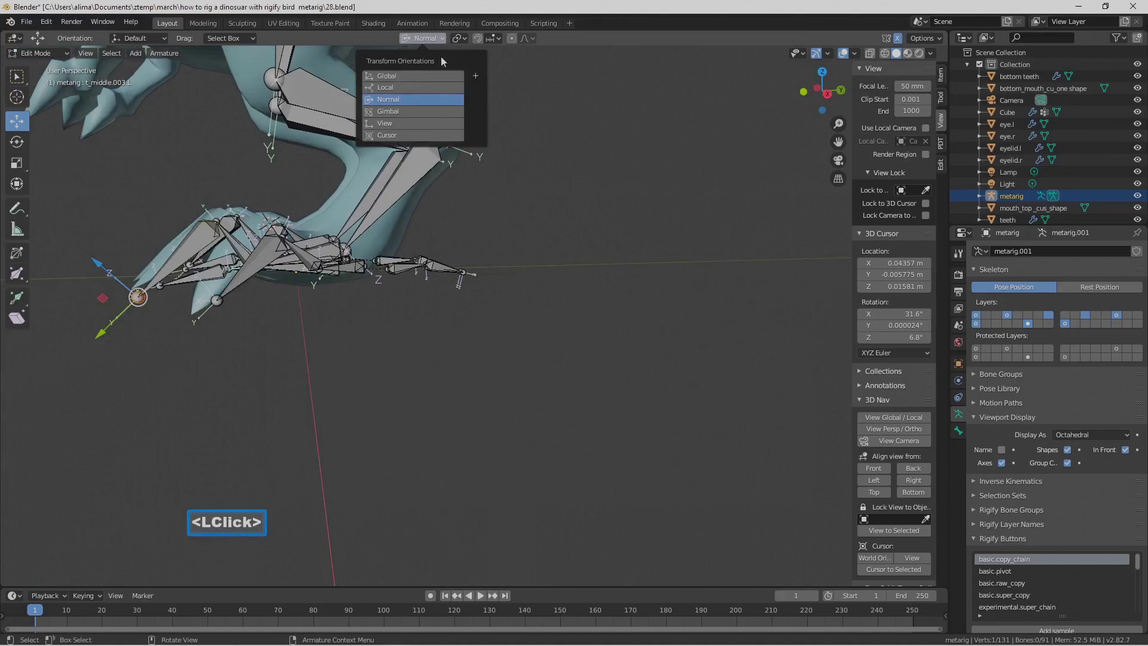
pyautogui.click(436, 75)
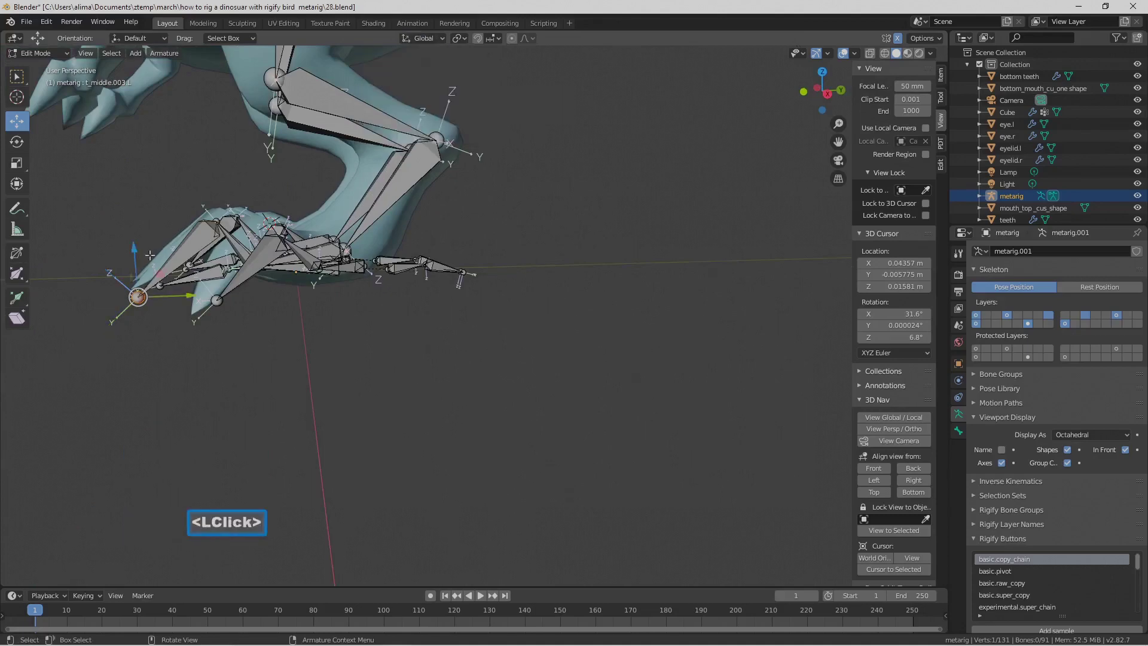
pyautogui.moveTo(136, 253); pyautogui.dragTo(135, 240)
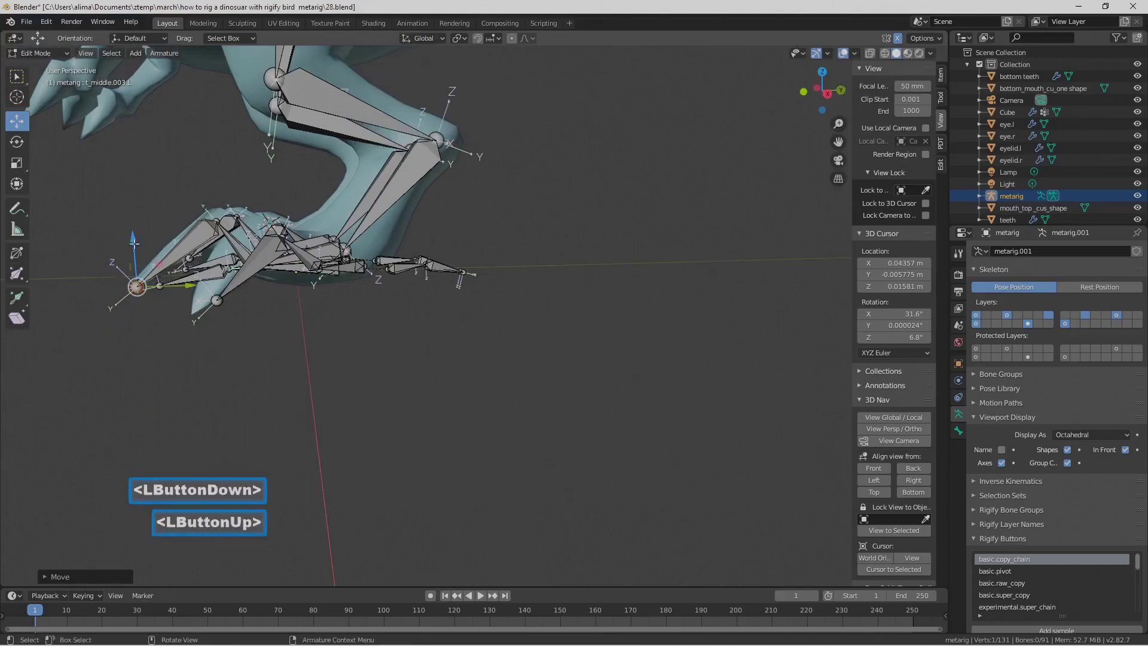
pyautogui.click(396, 403)
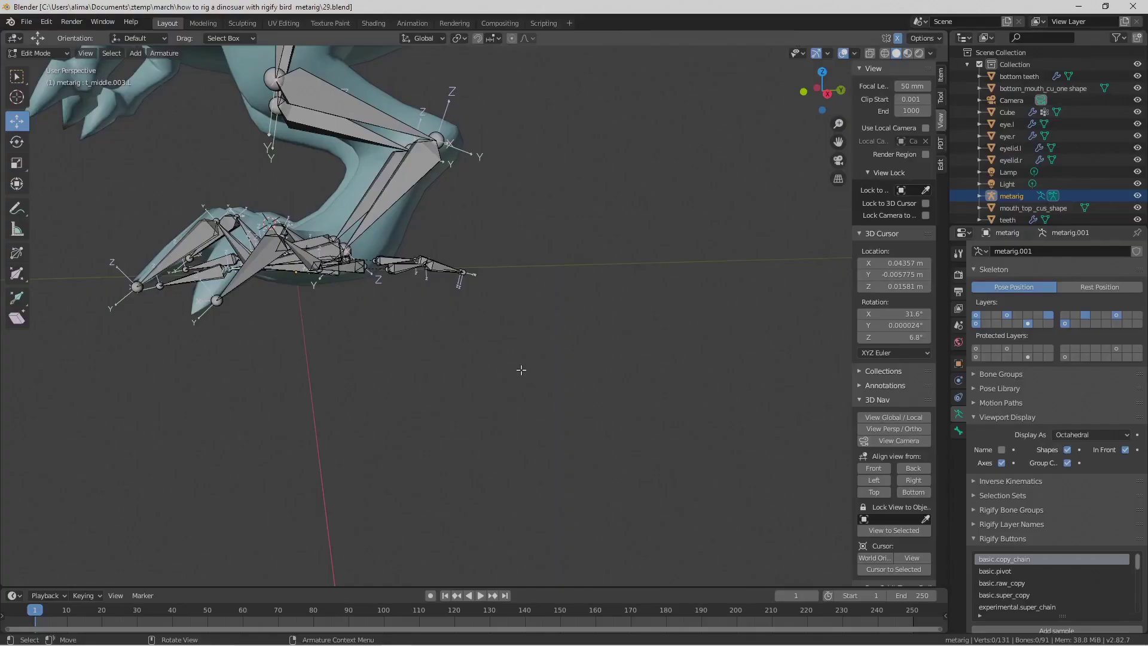
# - Select the tip joint of t_index.003.L in the left foot's index toe and raise it slightly along the global Z axis
pyautogui.moveTo(168, 343); pyautogui.dragTo(209, 389, button='middle')
pyautogui.click(179, 302)
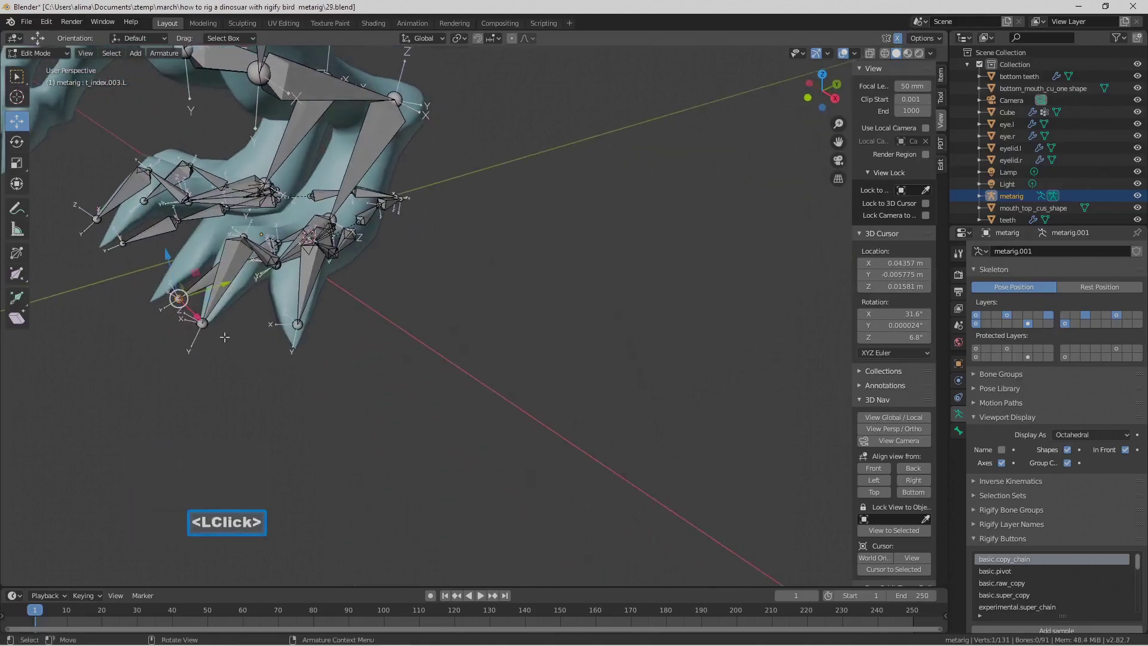
pyautogui.moveTo(237, 366); pyautogui.dragTo(221, 350, button='middle')
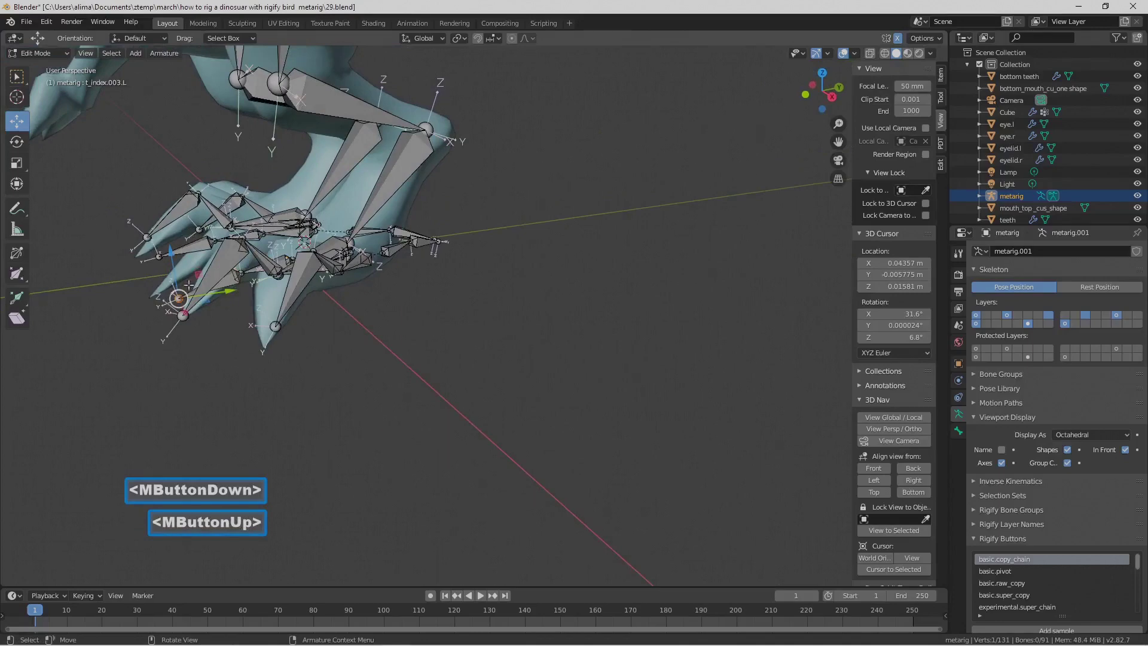
pyautogui.moveTo(170, 248); pyautogui.dragTo(169, 234)
# - Select the joint between t_index.002.L and t_index.003.L and raise it along the global Z axis into the toe mesh
pyautogui.moveTo(264, 354); pyautogui.dragTo(358, 396, button='middle')
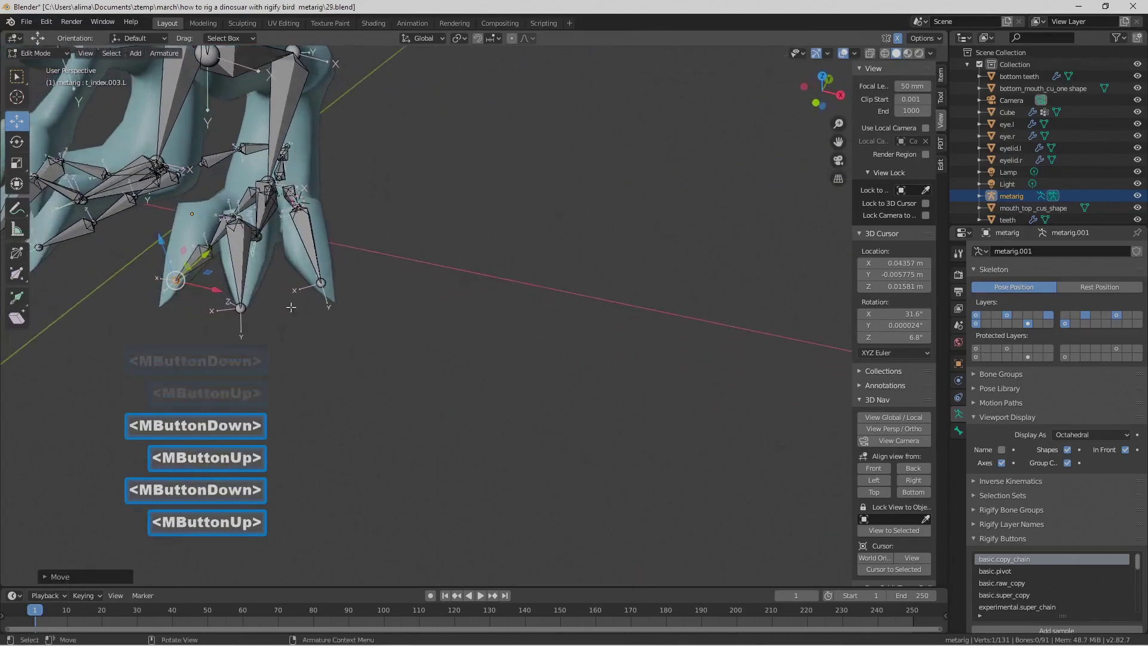
pyautogui.click(214, 243)
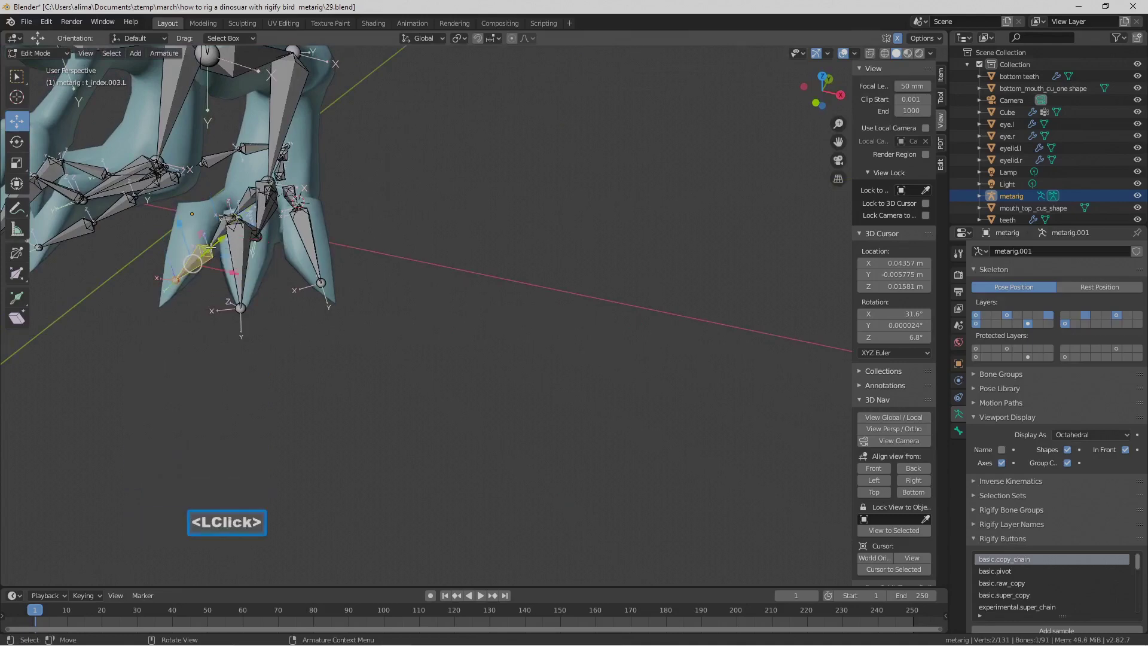
pyautogui.scroll(3, 227, 294)
pyautogui.keyDown('shift'); pyautogui.moveTo(248, 279); pyautogui.dragTo(461, 389, button='middle'); pyautogui.keyUp('shift')
pyautogui.click(378, 312)
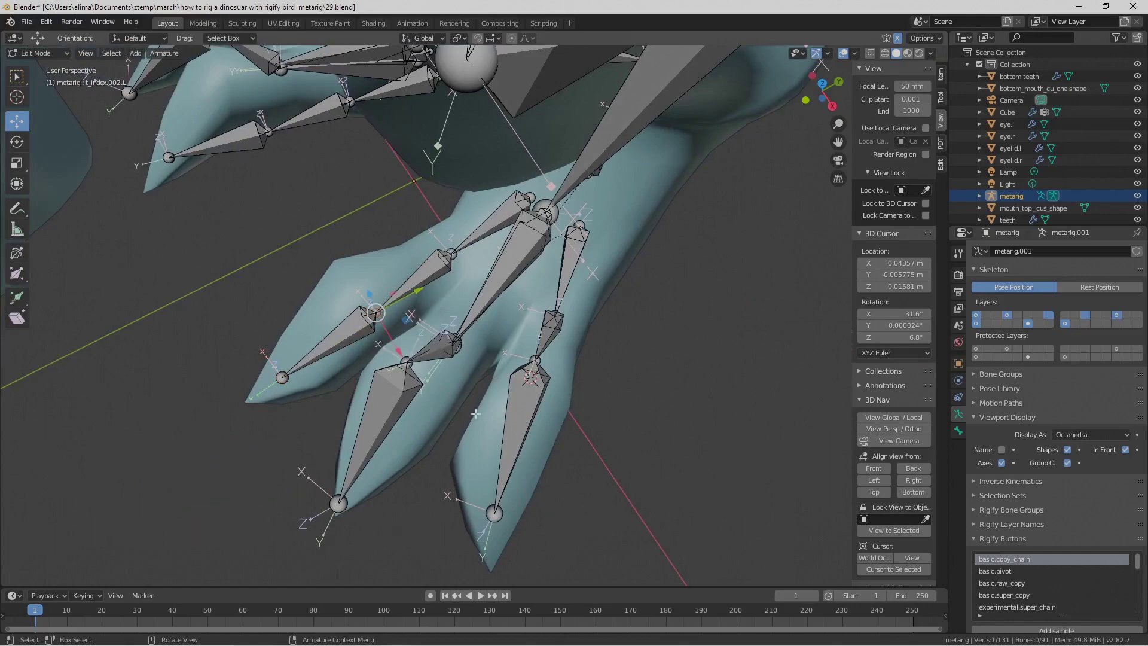
pyautogui.moveTo(470, 401); pyautogui.dragTo(450, 323, button='middle')
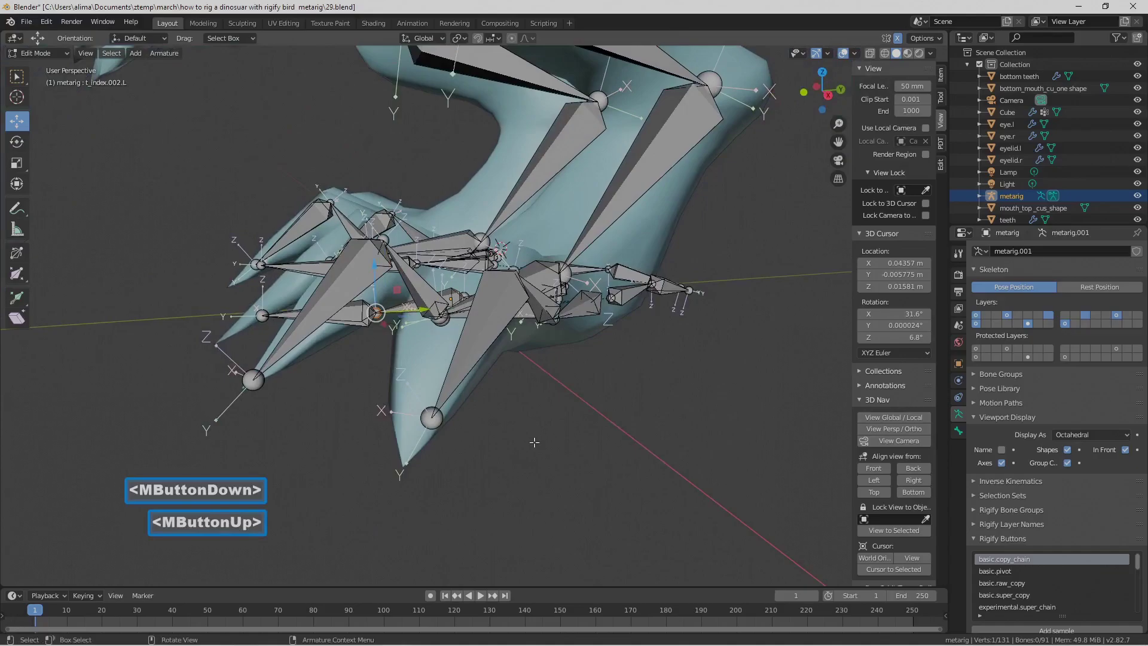
pyautogui.press('Pause')
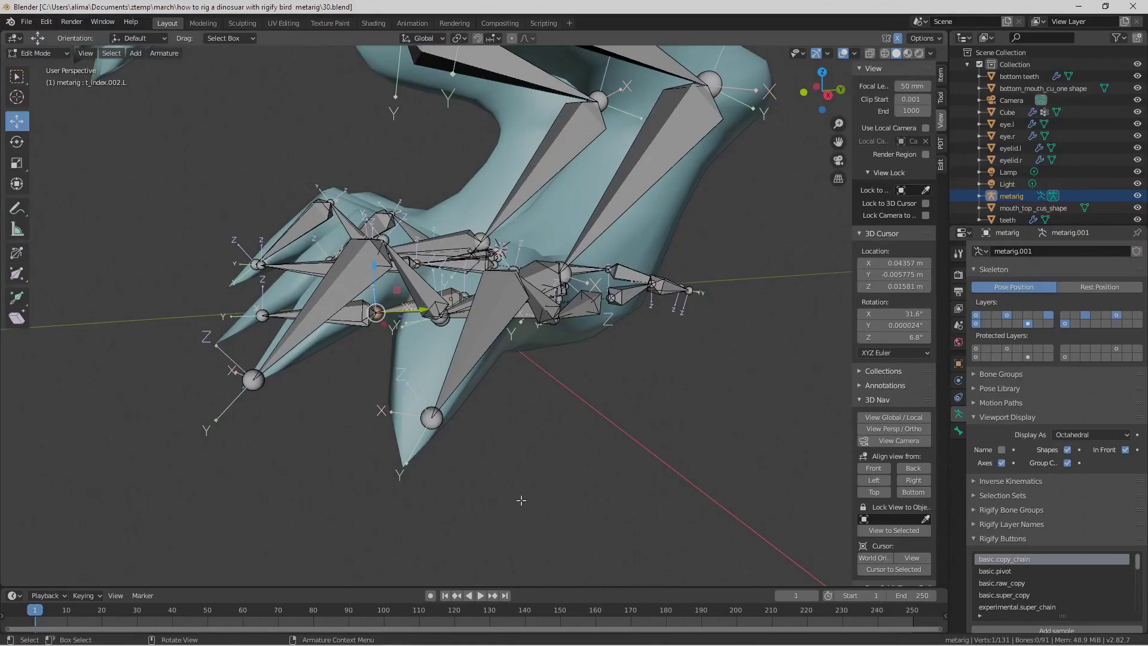
pyautogui.moveTo(375, 264); pyautogui.dragTo(368, 214)
pyautogui.moveTo(338, 261); pyautogui.dragTo(537, 268, button='middle')
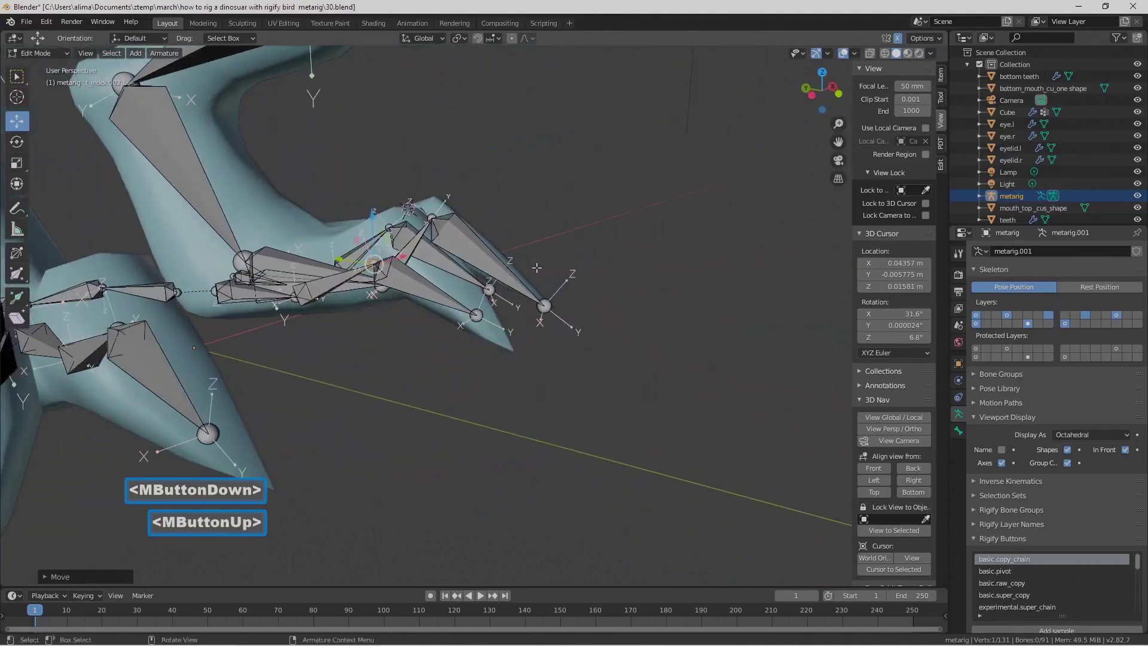
pyautogui.moveTo(373, 217); pyautogui.dragTo(371, 193)
# - Examine how the joint of t_index.001.L and the toe.L bone sit inside the left foot mesh
pyautogui.moveTo(529, 271); pyautogui.dragTo(453, 320, button='middle')
pyautogui.moveTo(303, 277); pyautogui.dragTo(281, 358, button='middle')
pyautogui.click(277, 303)
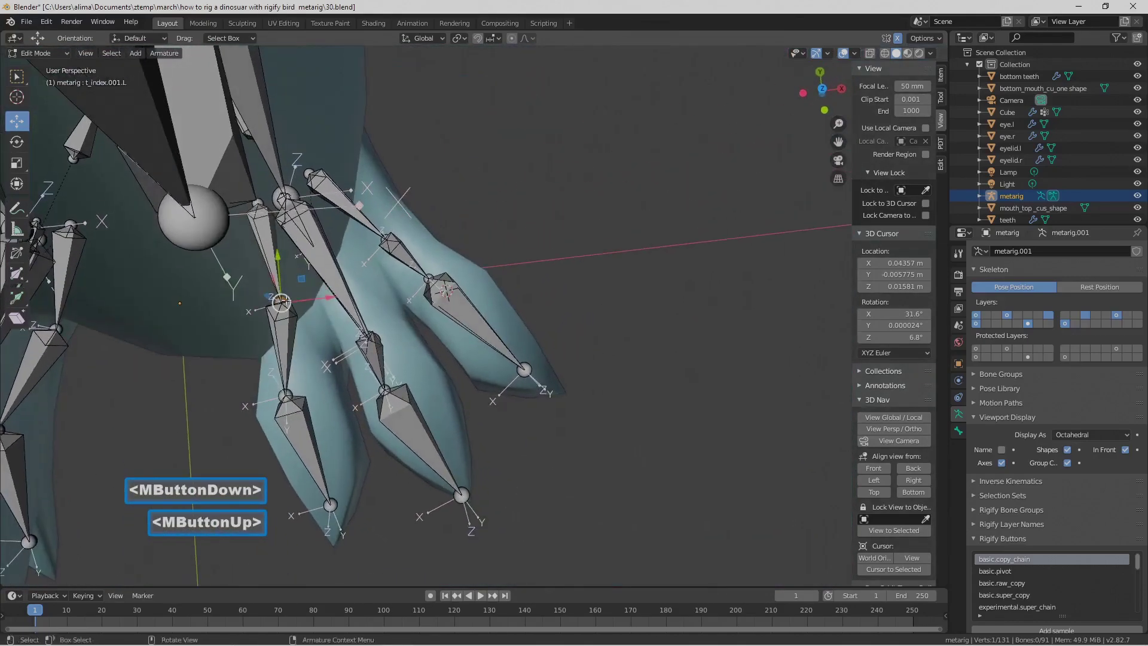
pyautogui.moveTo(335, 317); pyautogui.dragTo(262, 253, button='middle')
pyautogui.moveTo(346, 311); pyautogui.dragTo(357, 368, button='middle')
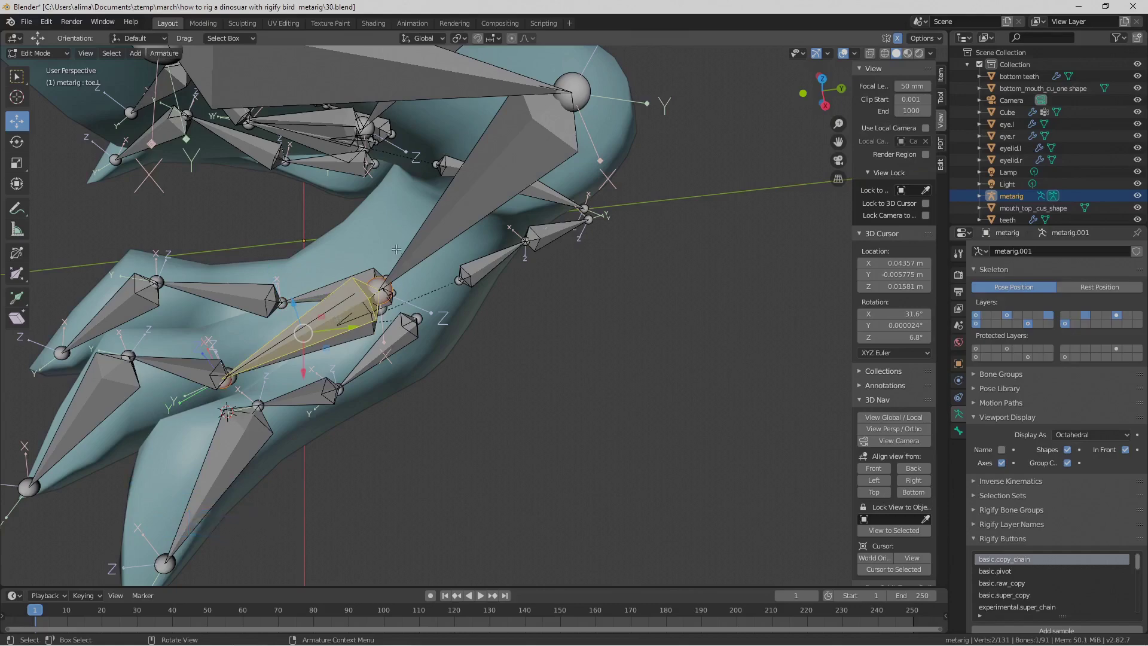
# - Select the t_ring.003.L bone in the left foot and raise it about 0.003 m along the global Z axis
pyautogui.moveTo(476, 359); pyautogui.dragTo(451, 288, button='middle')
pyautogui.keyDown('shift'); pyautogui.moveTo(287, 281); pyautogui.dragTo(350, 308, button='middle'); pyautogui.keyUp('shift')
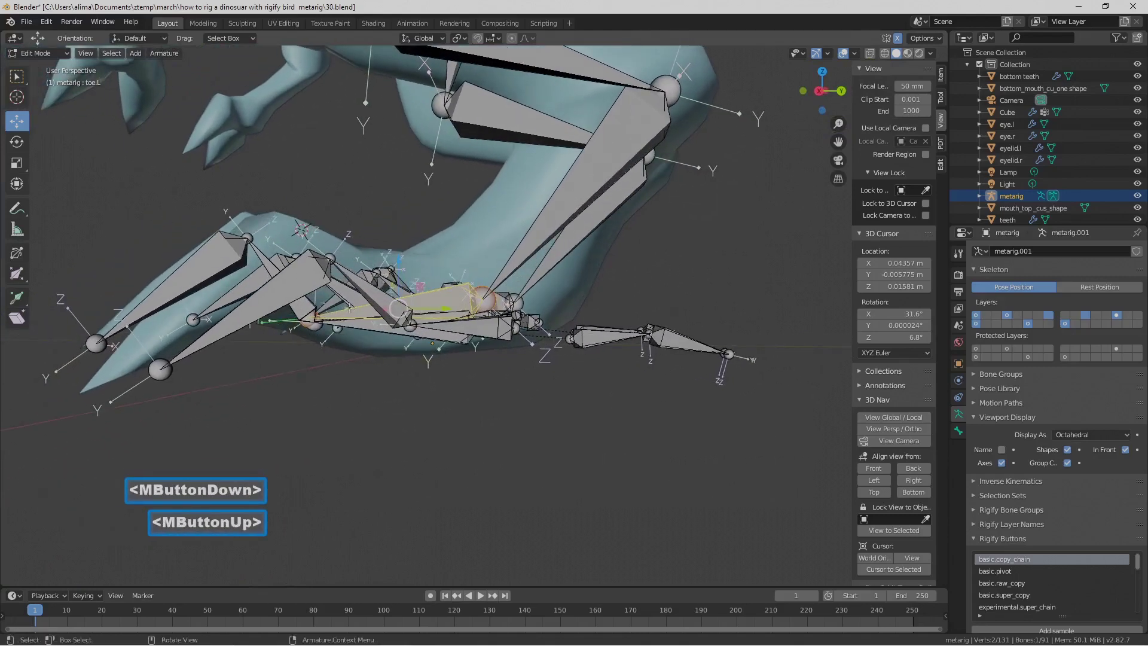
pyautogui.click(294, 291)
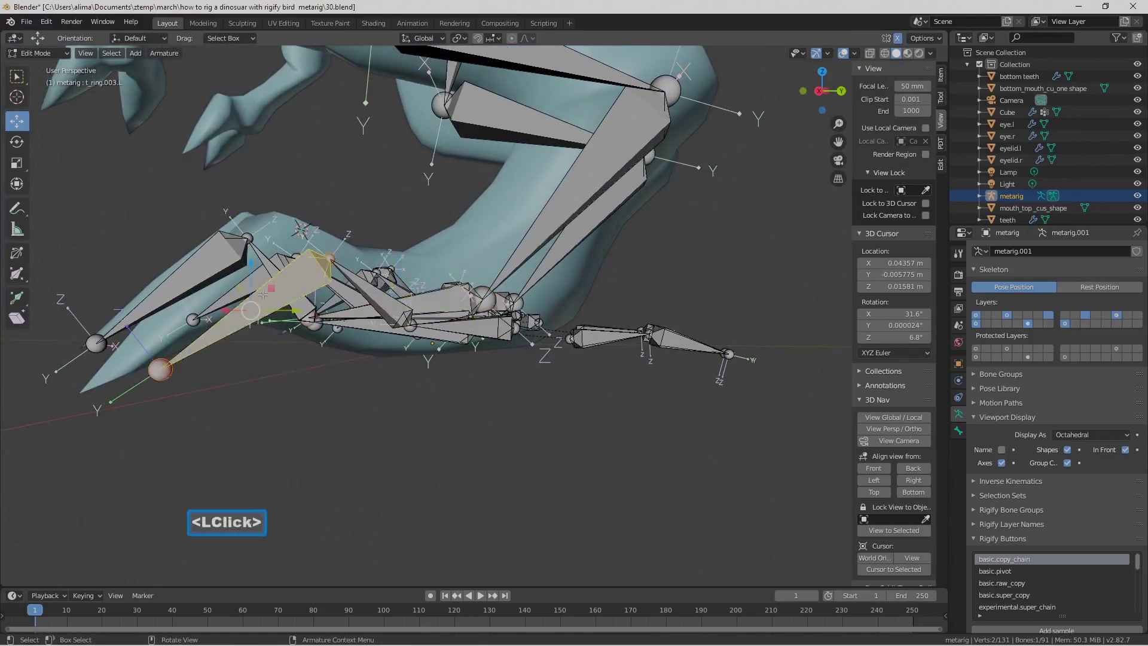
pyautogui.moveTo(249, 261); pyautogui.dragTo(247, 232)
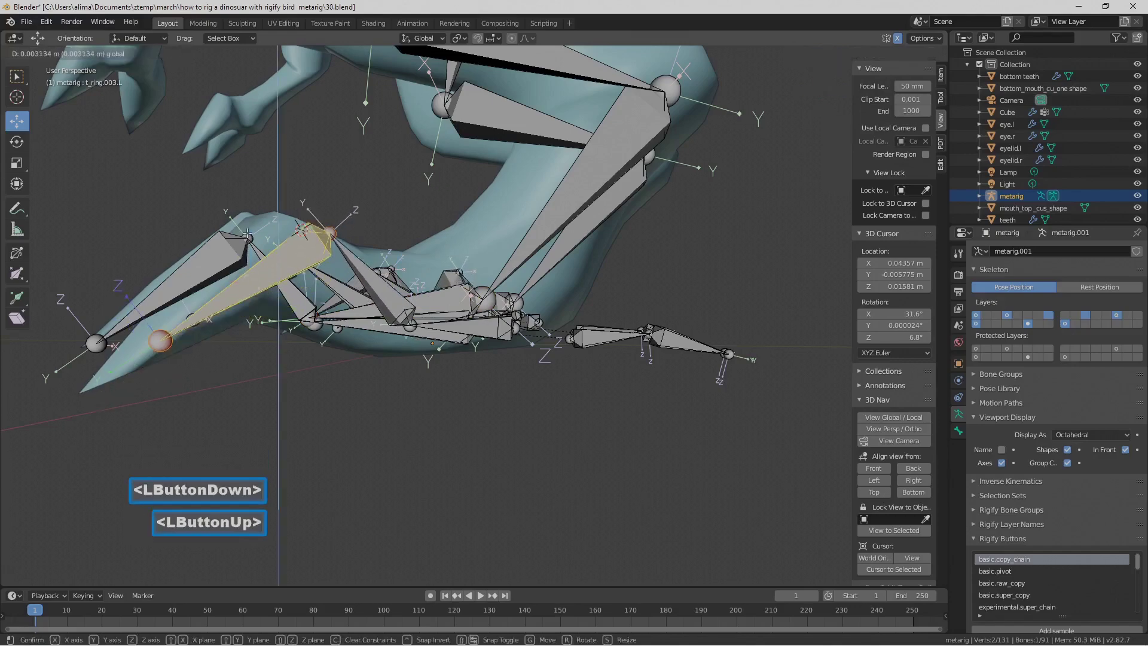
# - Set the transform orientation to Normal, slide t_ring.003.L forward along its Y axis into the claw, and deselect everything
pyautogui.moveTo(314, 288); pyautogui.dragTo(347, 354, button='middle')
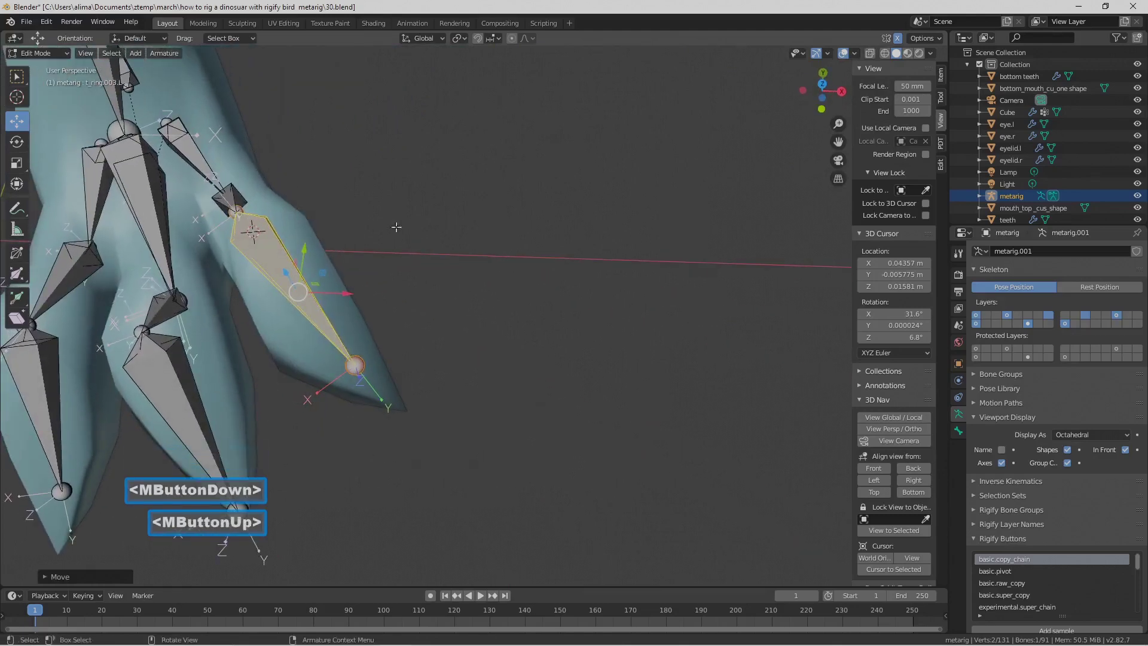
pyautogui.click(440, 38)
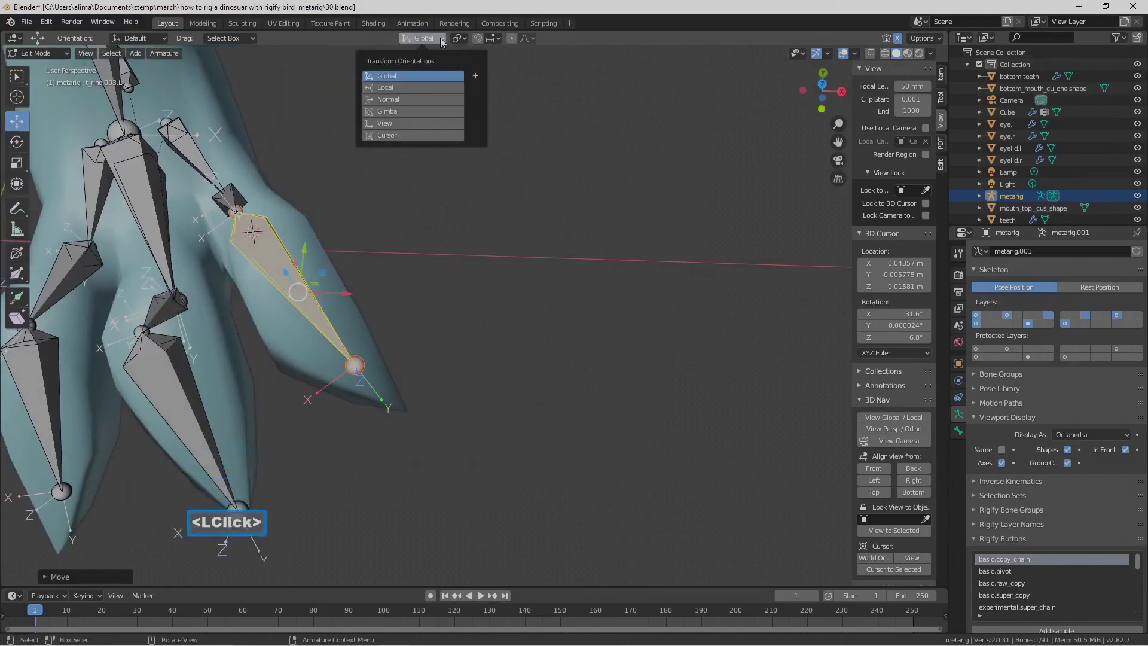
pyautogui.click(422, 99)
pyautogui.moveTo(311, 335); pyautogui.dragTo(225, 321, button='middle')
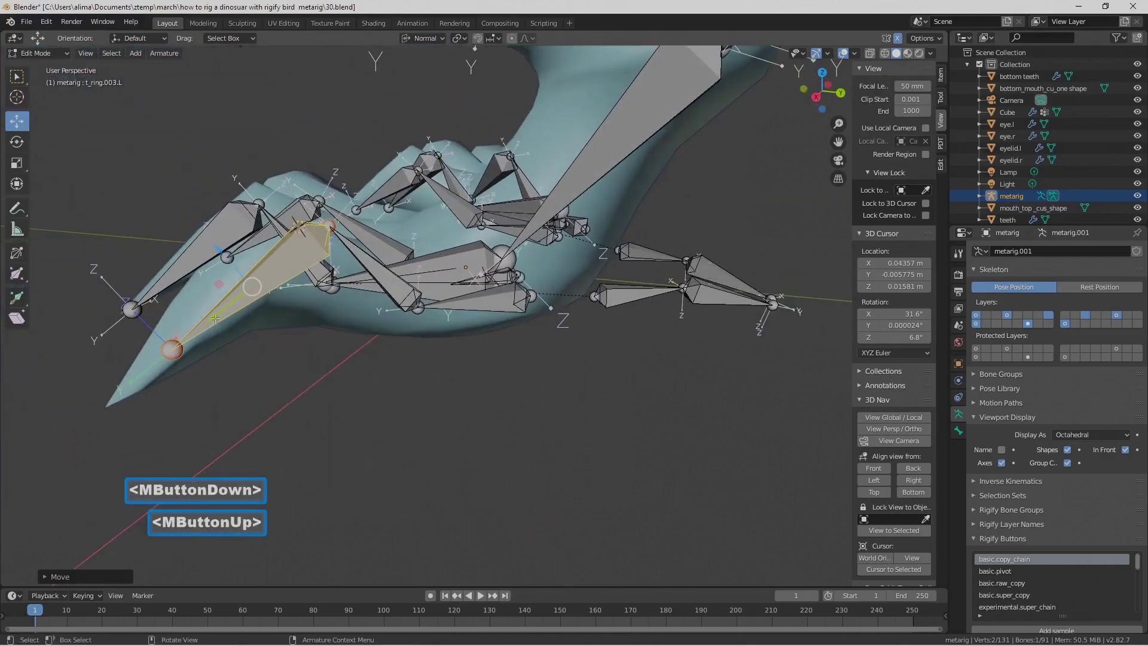
pyautogui.moveTo(216, 314); pyautogui.dragTo(187, 331)
pyautogui.click(457, 435)
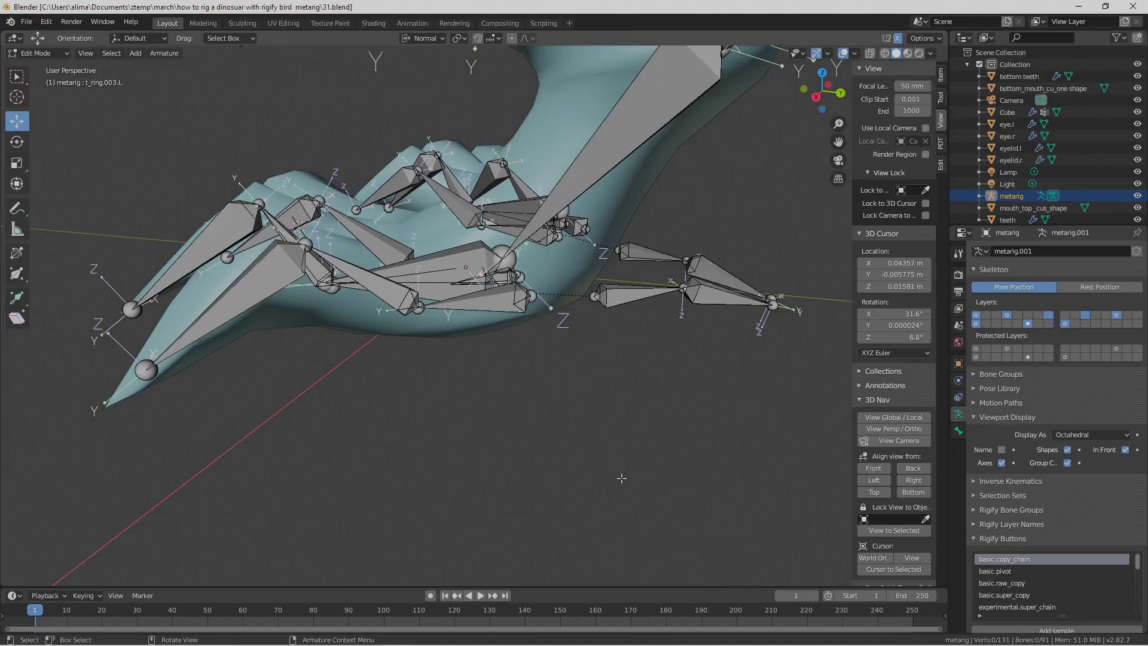
# - Select t_ring.001.L at the base of the left foot's ring toe and raise it slightly along its normal Z axis
pyautogui.scroll(-2, 625, 478)
pyautogui.moveTo(513, 403); pyautogui.dragTo(499, 310, button='middle')
pyautogui.click(490, 331)
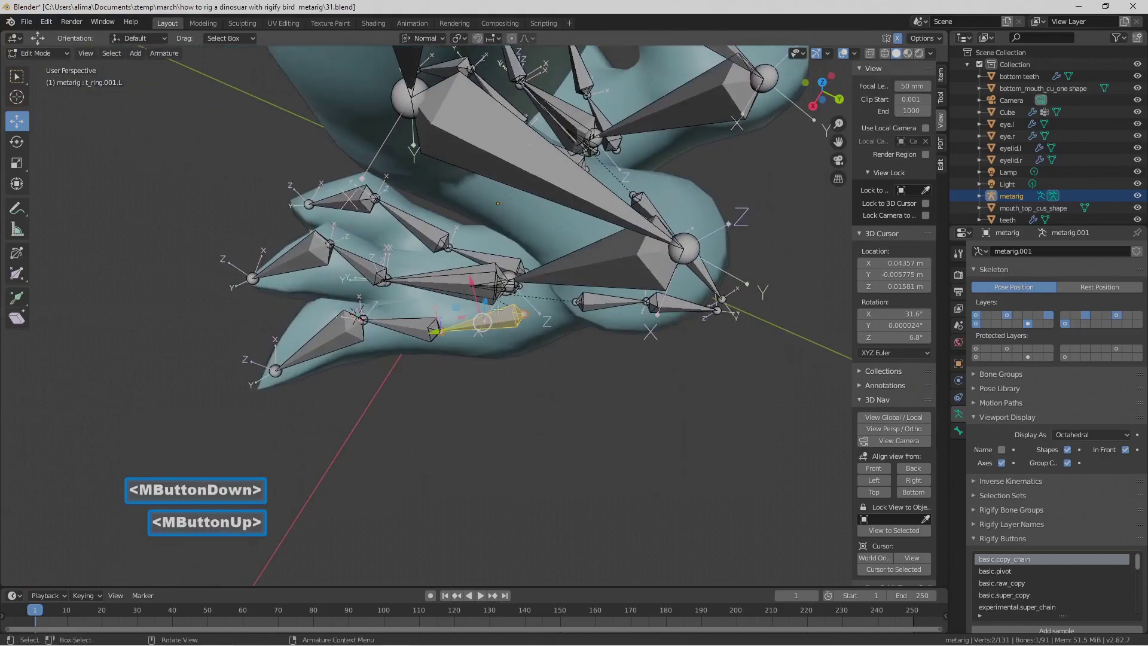
pyautogui.keyDown('shift'); pyautogui.click(481, 253); pyautogui.keyUp('shift')
pyautogui.moveTo(509, 358); pyautogui.dragTo(507, 267, button='middle')
pyautogui.moveTo(488, 244); pyautogui.dragTo(490, 229)
# - Select the t_middle.001.L bone, raise it very slightly along its normal Z axis, and deselect everything
pyautogui.moveTo(509, 242)
pyautogui.mouseDown(button='middle')
pyautogui.moveTo(534, 284)
pyautogui.moveTo(526, 239)
pyautogui.mouseUp(button='middle')
pyautogui.click(473, 290)
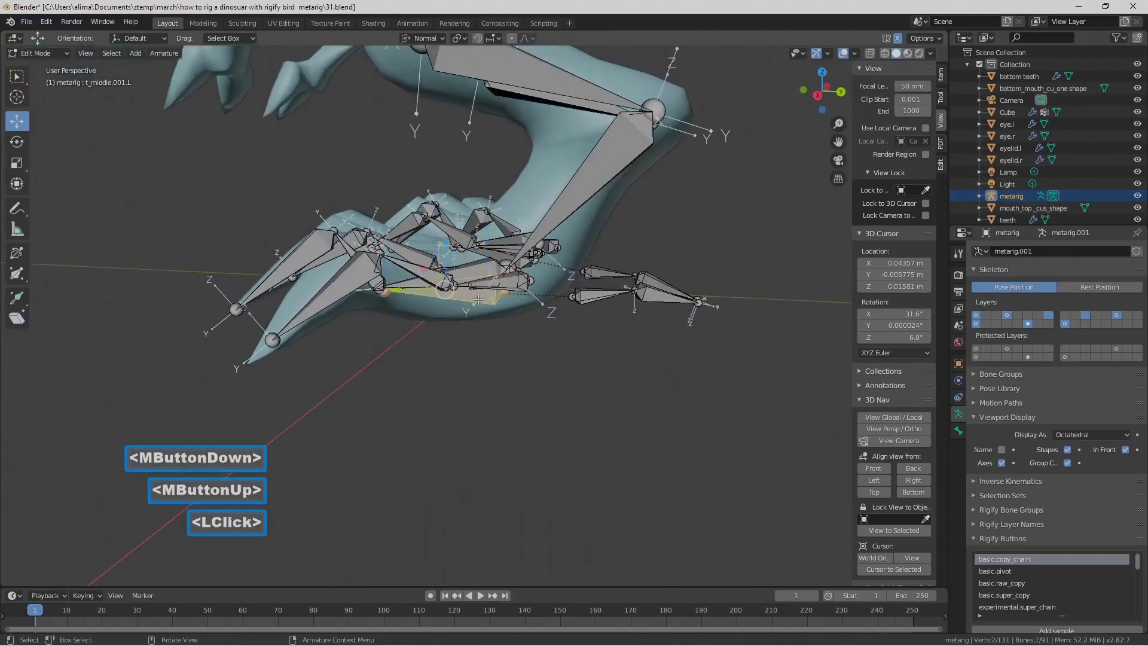
pyautogui.moveTo(448, 247); pyautogui.dragTo(449, 243)
pyautogui.moveTo(562, 332); pyautogui.dragTo(616, 321, button='middle')
pyautogui.moveTo(497, 253); pyautogui.dragTo(459, 211, button='middle')
pyautogui.click(674, 301)
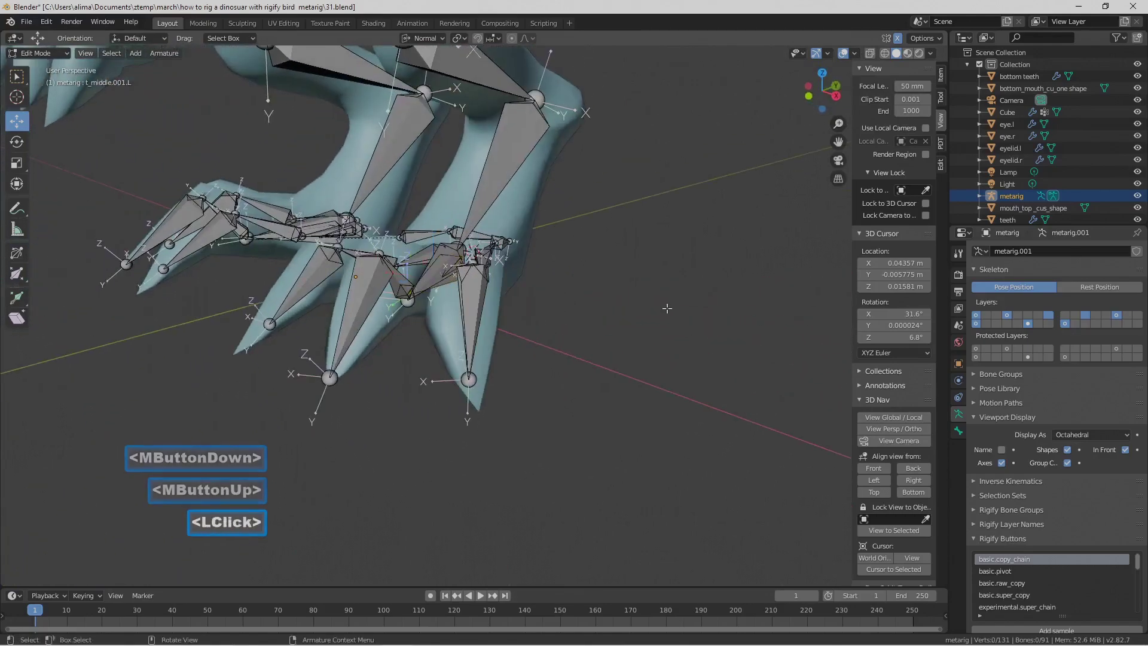
# - Show the bone properties and check the name of the feather bone n_feather.001.L behind the head bone
pyautogui.keyDown('ctrl'); pyautogui.moveTo(652, 288); pyautogui.dragTo(671, 392, button='middle'); pyautogui.keyUp('ctrl')
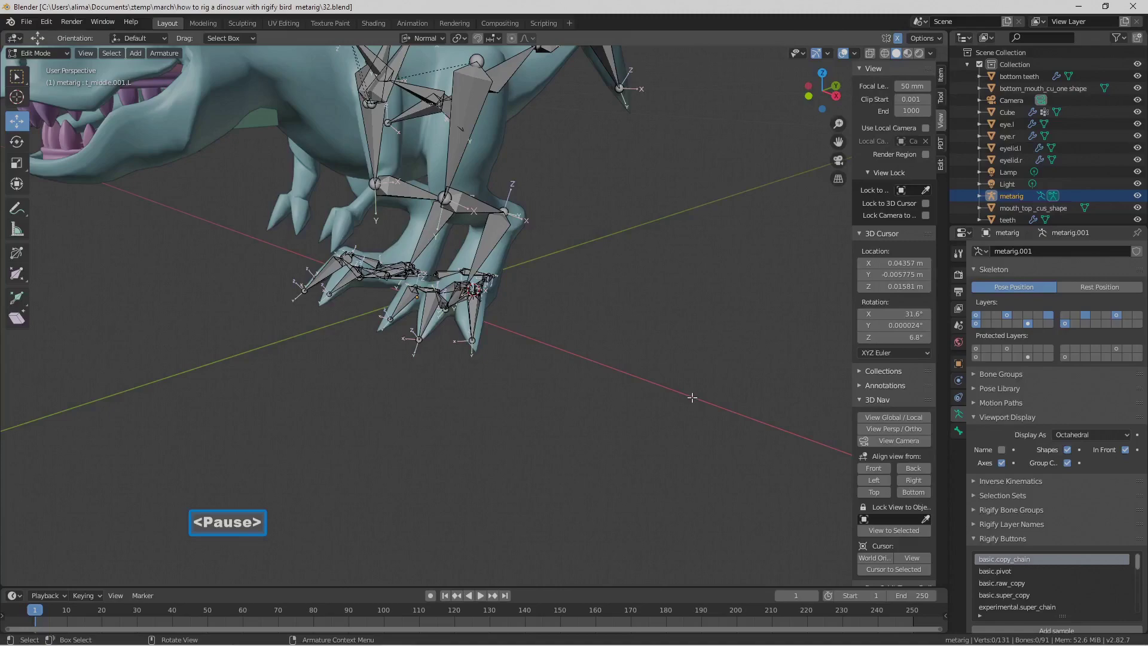
pyautogui.keyDown('shift'); pyautogui.moveTo(690, 286); pyautogui.dragTo(510, 357, button='middle'); pyautogui.keyUp('shift')
pyautogui.moveTo(513, 370); pyautogui.dragTo(544, 369, button='middle')
pyautogui.keyDown('shift'); pyautogui.moveTo(383, 198); pyautogui.dragTo(527, 299, button='middle'); pyautogui.keyUp('shift')
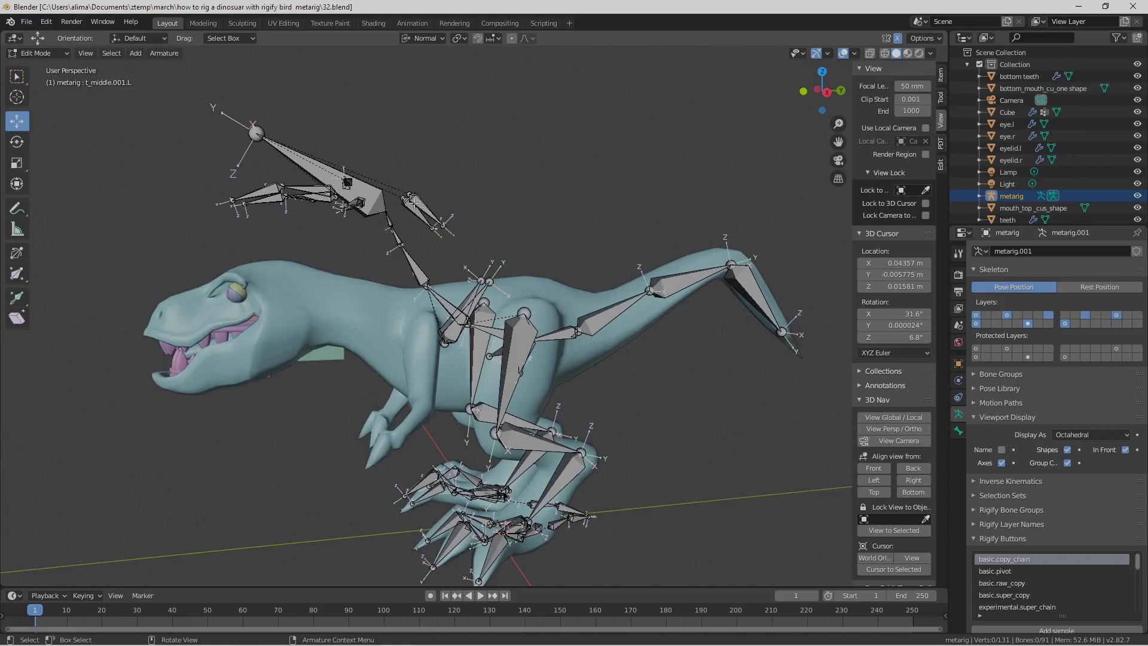
pyautogui.click(959, 430)
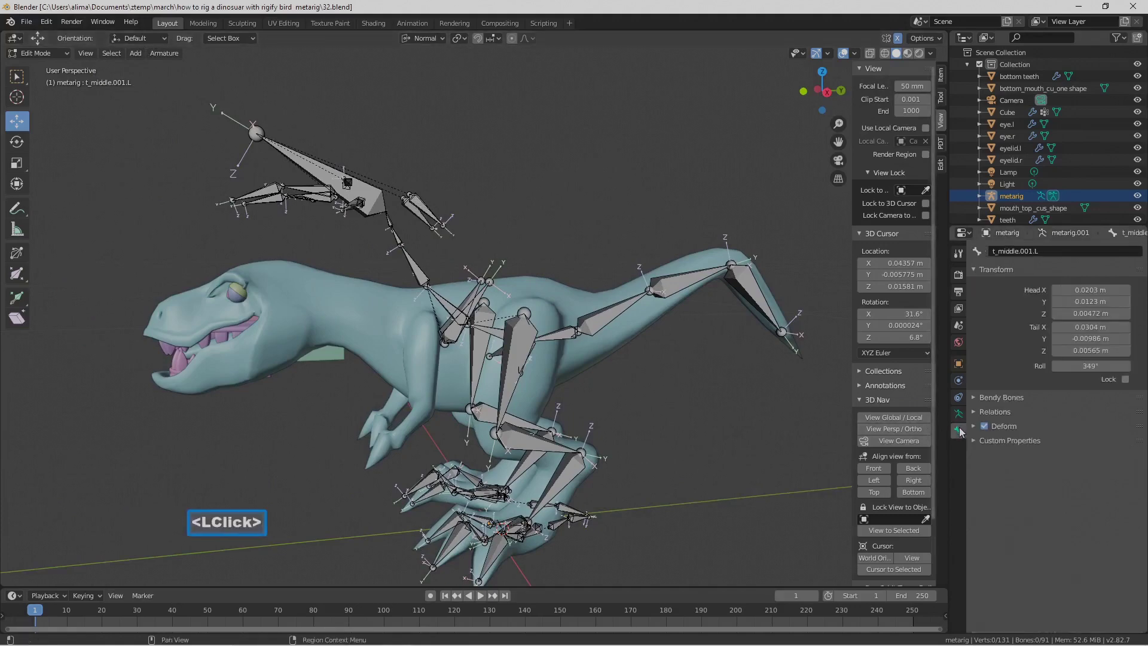
pyautogui.click(423, 204)
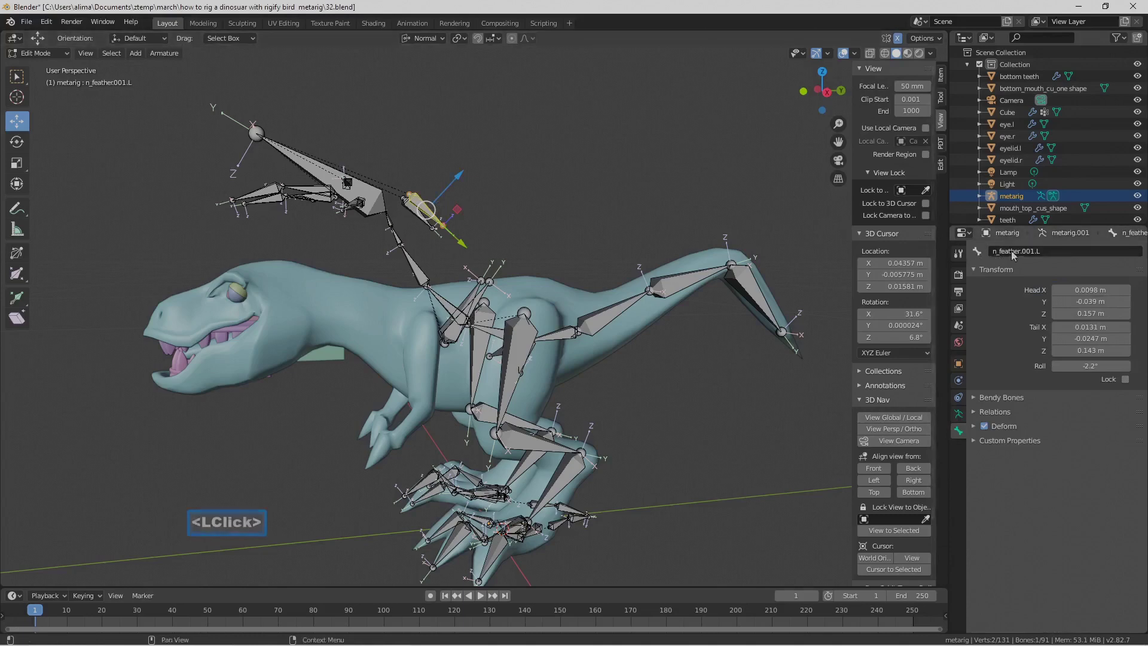
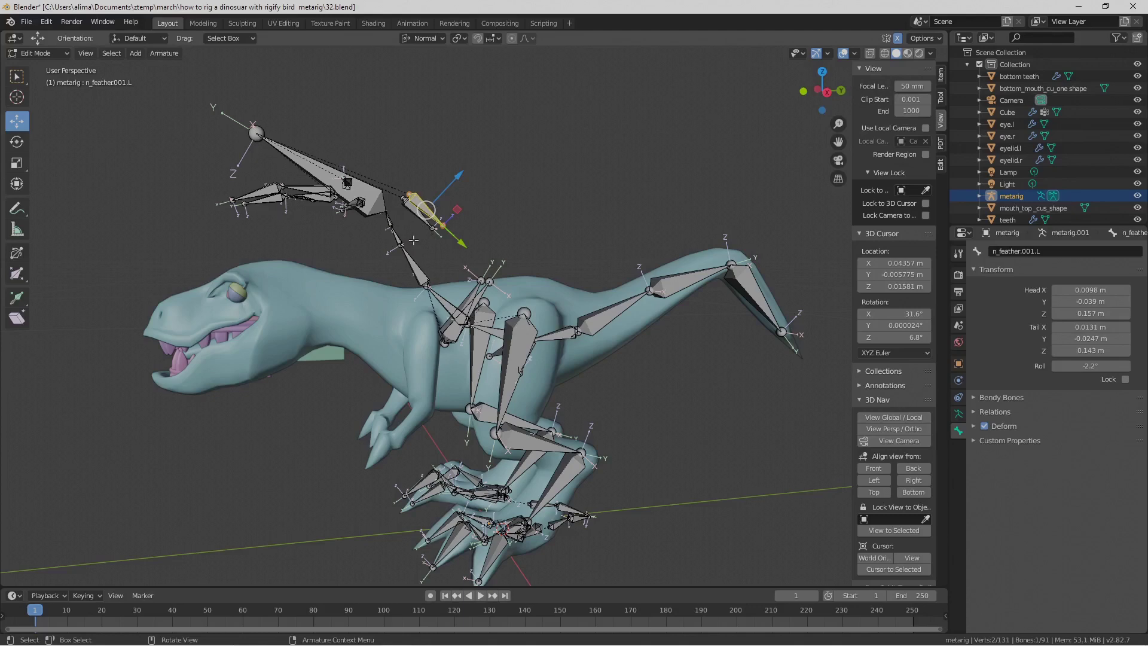
pyautogui.click(363, 243)
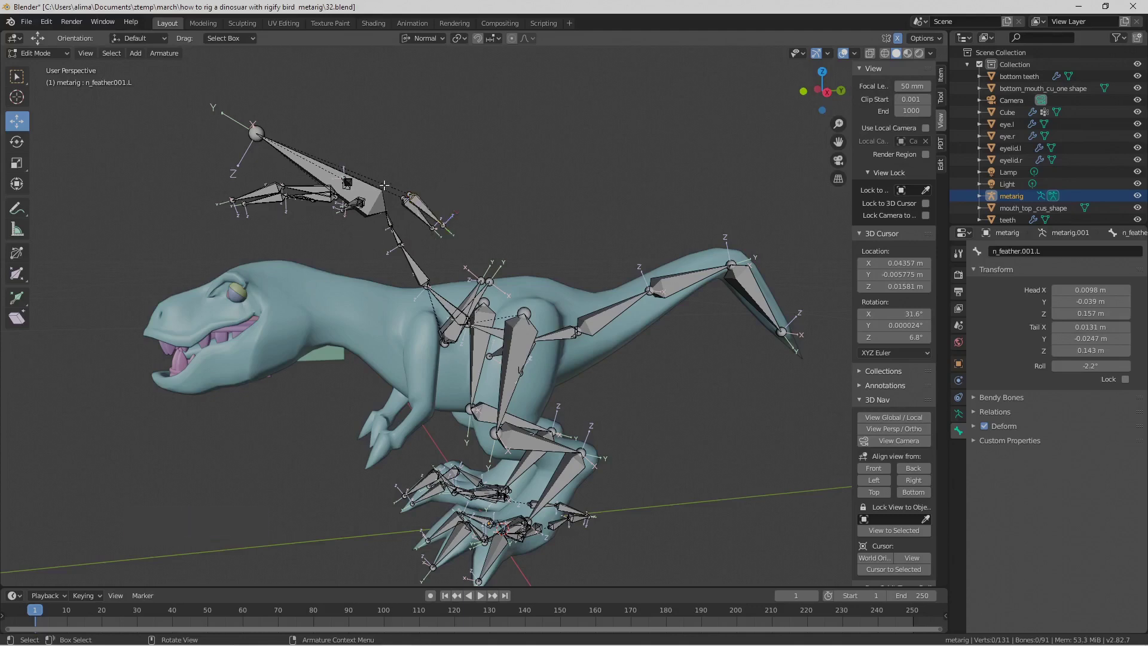
# - Select the head, beak and feather bones together and rotate them counterclockwise in the Right view until the feather bone lies level
pyautogui.moveTo(352, 129)
pyautogui.keyDown('ctrl'); pyautogui.mouseDown(button='right')
pyautogui.moveTo(195, 112)
pyautogui.moveTo(217, 230)
pyautogui.moveTo(323, 230)
pyautogui.moveTo(388, 215)
pyautogui.moveTo(417, 236)
pyautogui.moveTo(484, 213)
pyautogui.moveTo(464, 160)
pyautogui.mouseUp(button='right'); pyautogui.keyUp('ctrl')
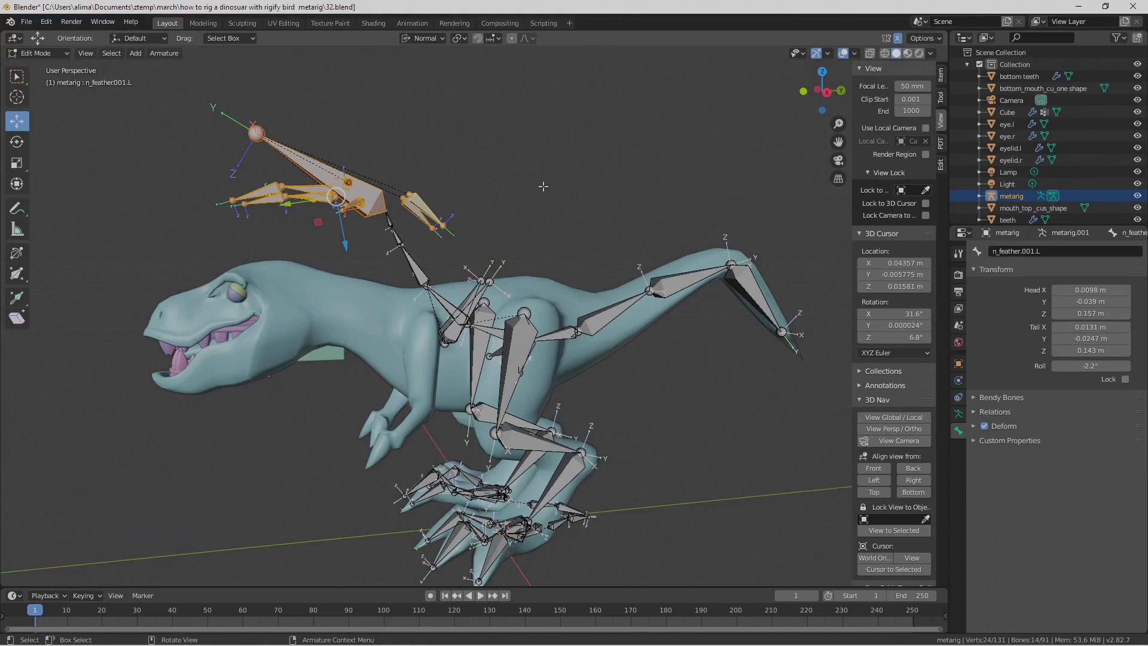
pyautogui.press('Pause')
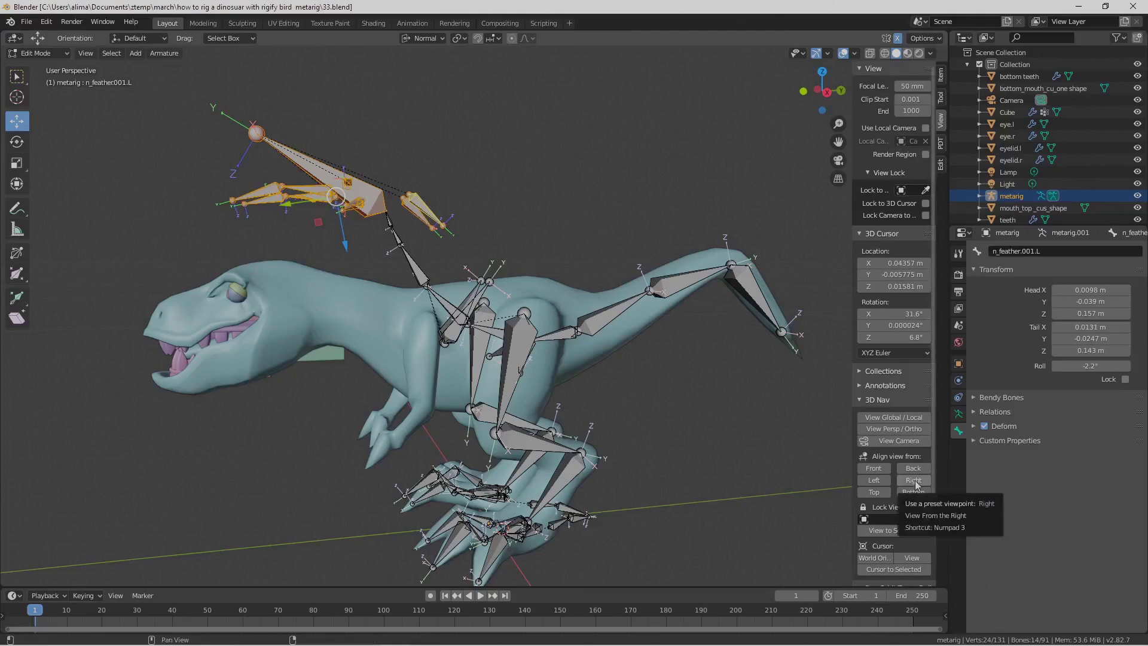
pyautogui.keyDown('shift'); pyautogui.rightClick(768, 522); pyautogui.keyUp('shift')
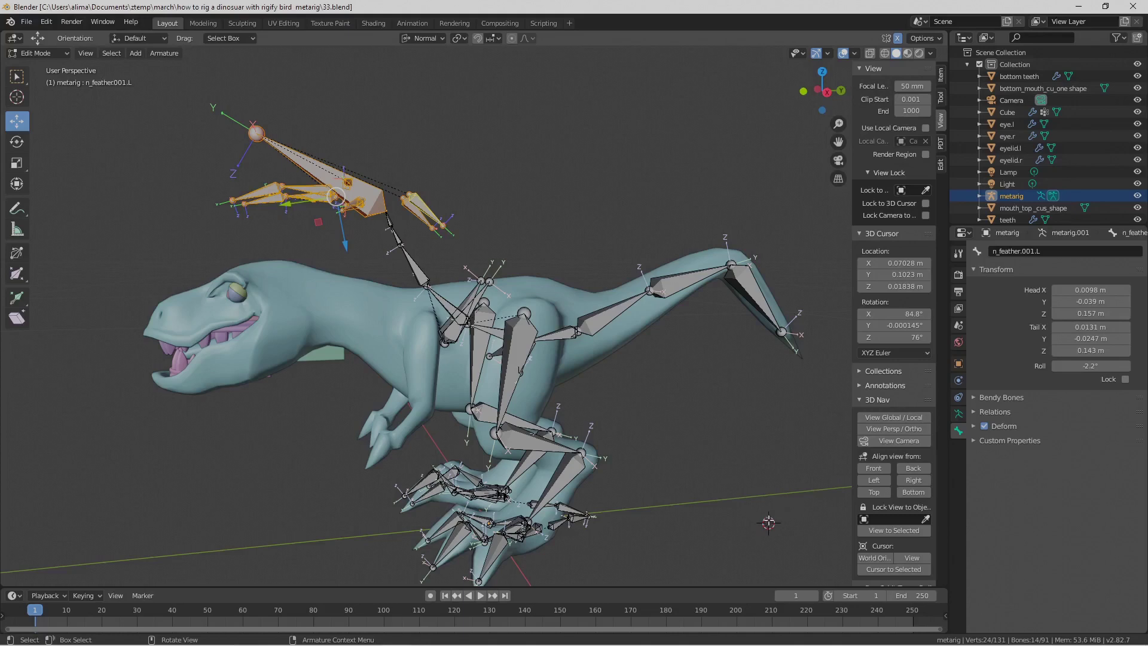
pyautogui.click(914, 480)
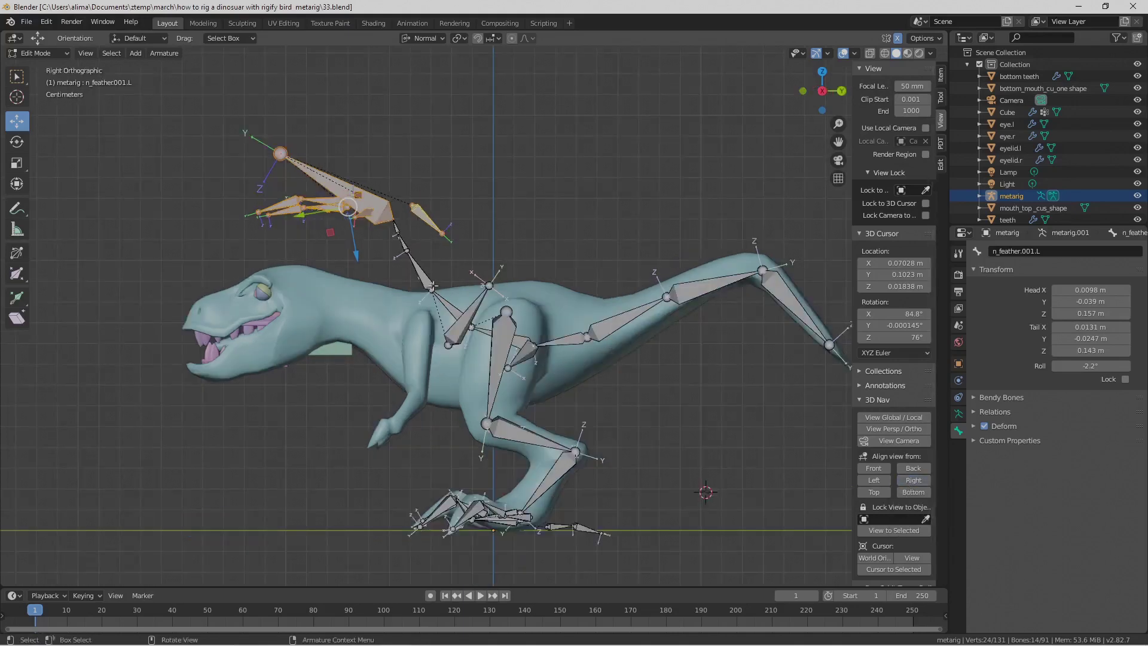
pyautogui.press('r')
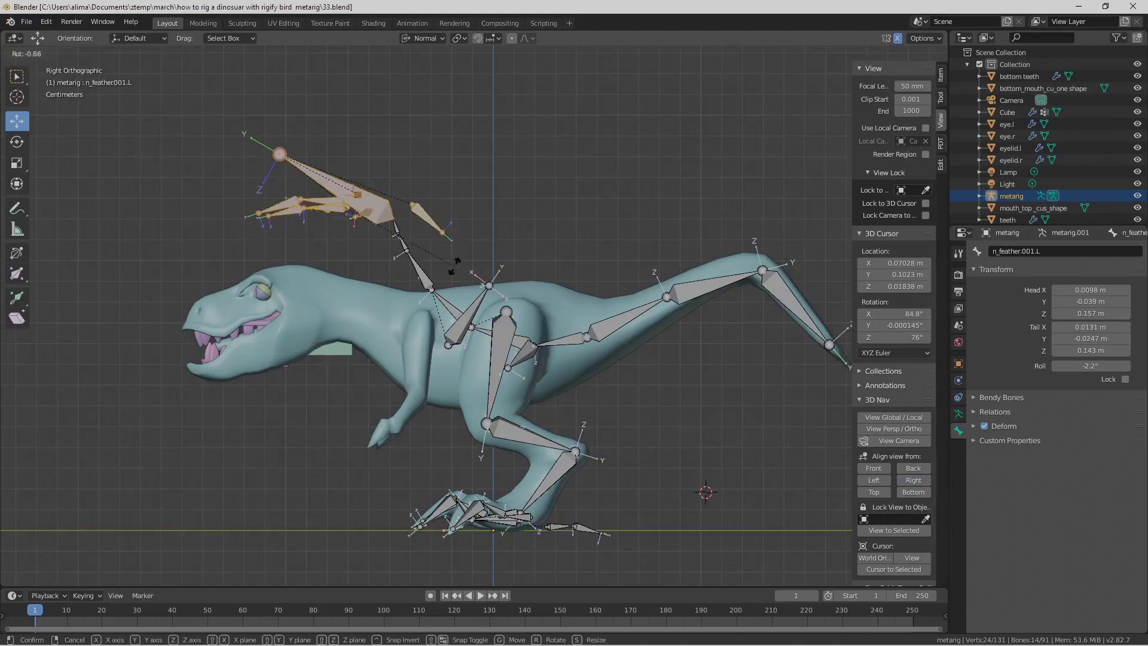
pyautogui.rightClick(455, 267)
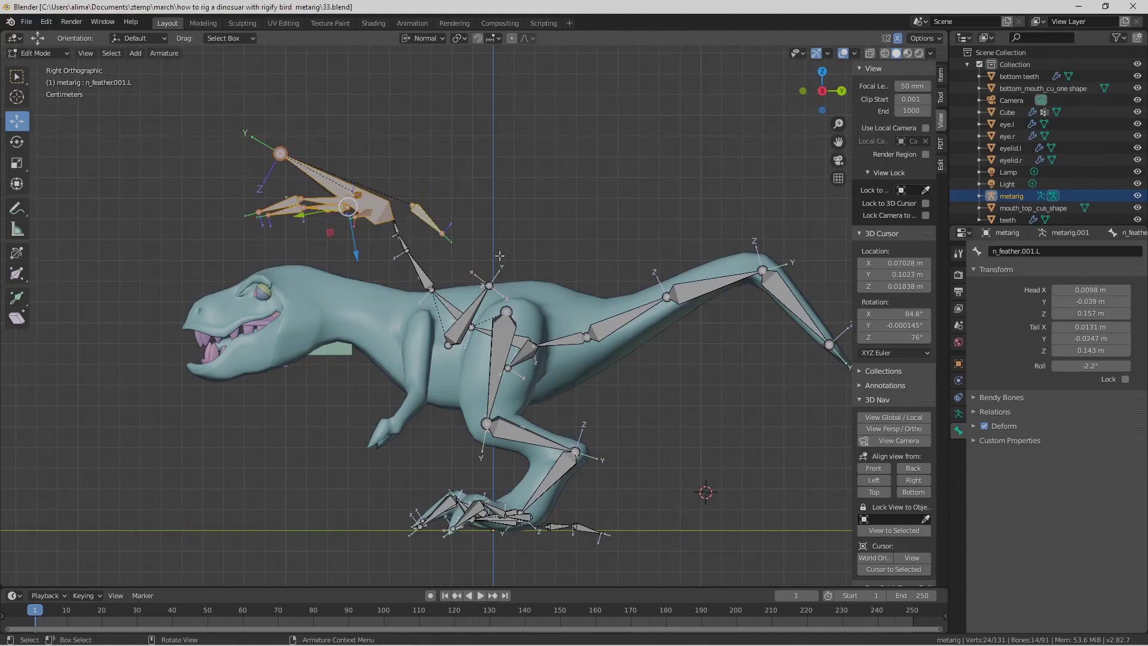
pyautogui.press('r')
pyautogui.click(481, 137)
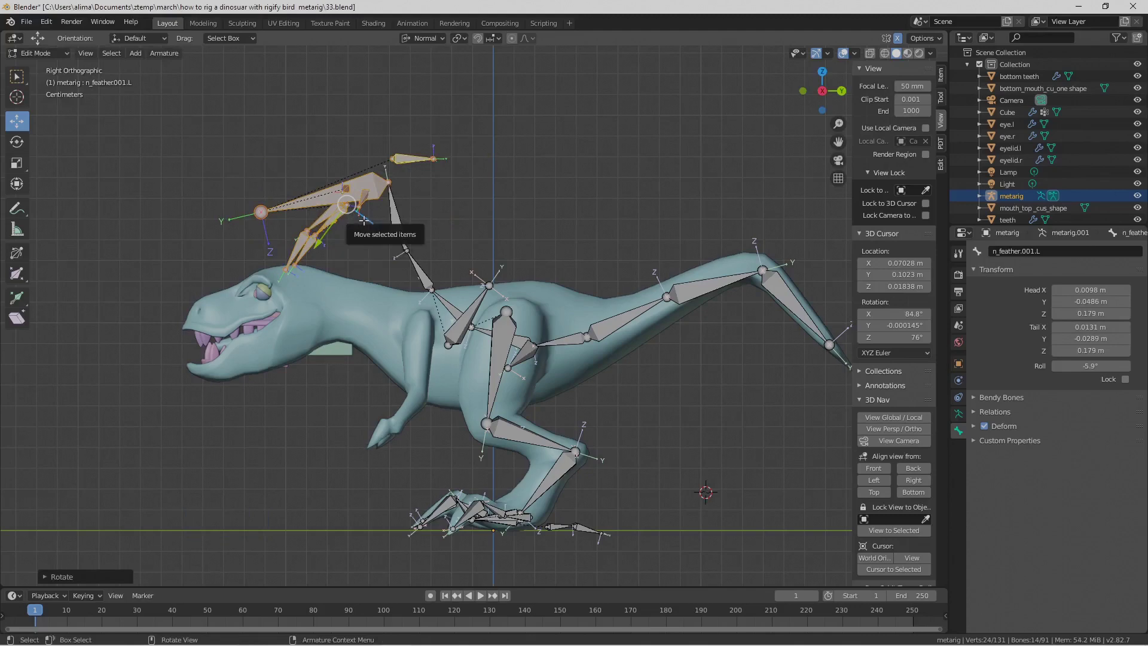
# - Select the head bone and the front lower and upper beak bones one at a time to check their names
pyautogui.click(380, 188)
pyautogui.click(379, 186)
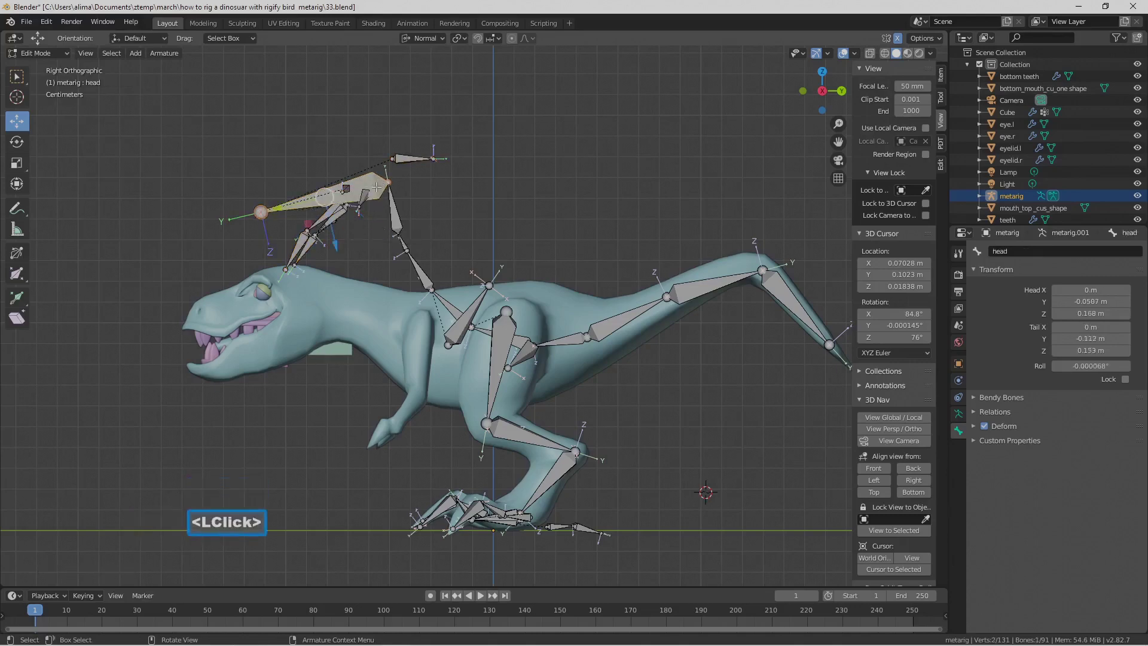
pyautogui.click(311, 248)
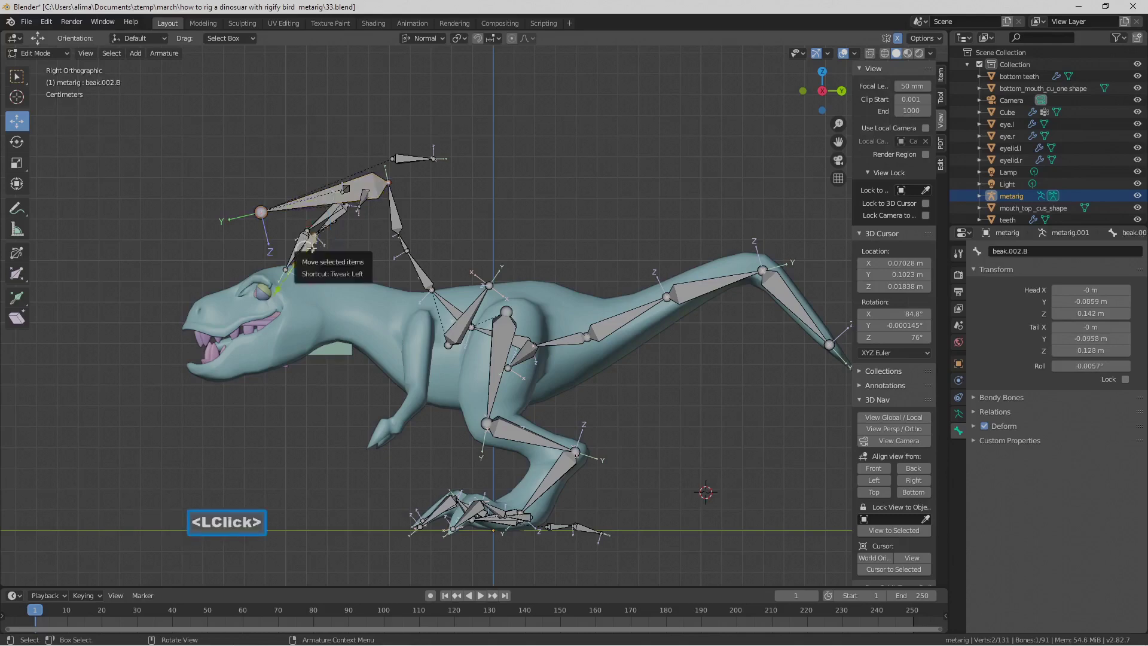
pyautogui.click(305, 238)
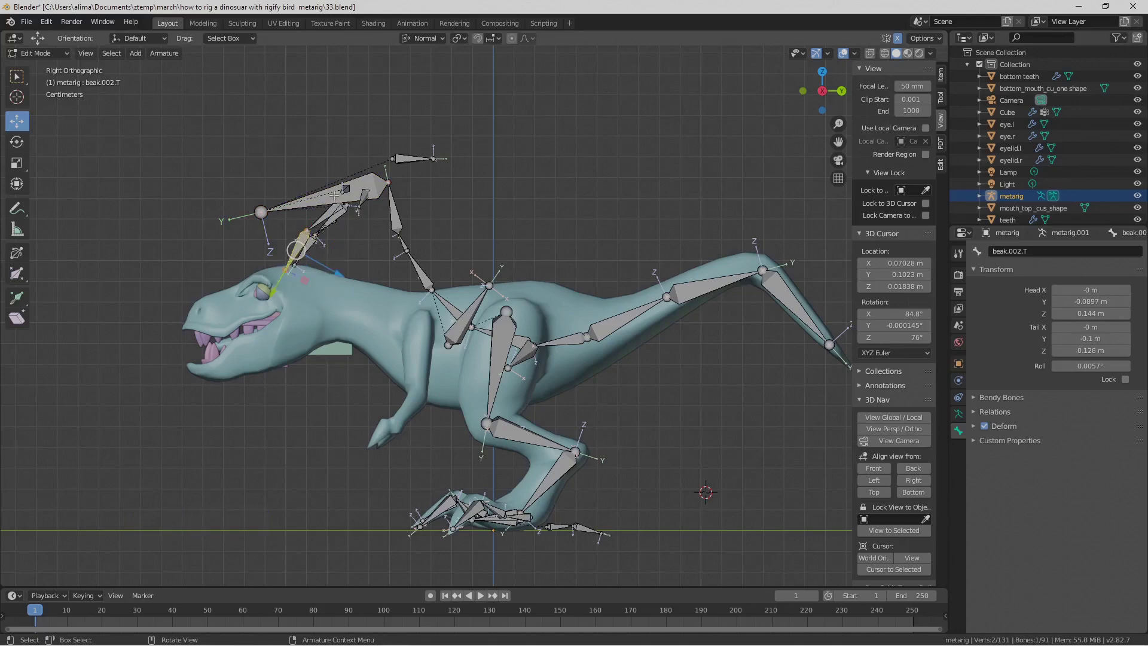
# - Select the head and beak bones without the feather bone, set the transform orientation to Global, and move them down and forward into the dinosaur's head
pyautogui.press('ctrl')
pyautogui.moveTo(344, 154)
pyautogui.keyDown('ctrl'); pyautogui.mouseDown(button='right')
pyautogui.moveTo(232, 181)
pyautogui.moveTo(207, 245)
pyautogui.moveTo(236, 281)
pyautogui.moveTo(332, 290)
pyautogui.moveTo(388, 179)
pyautogui.moveTo(339, 159)
pyautogui.mouseUp(button='right'); pyautogui.keyUp('ctrl')
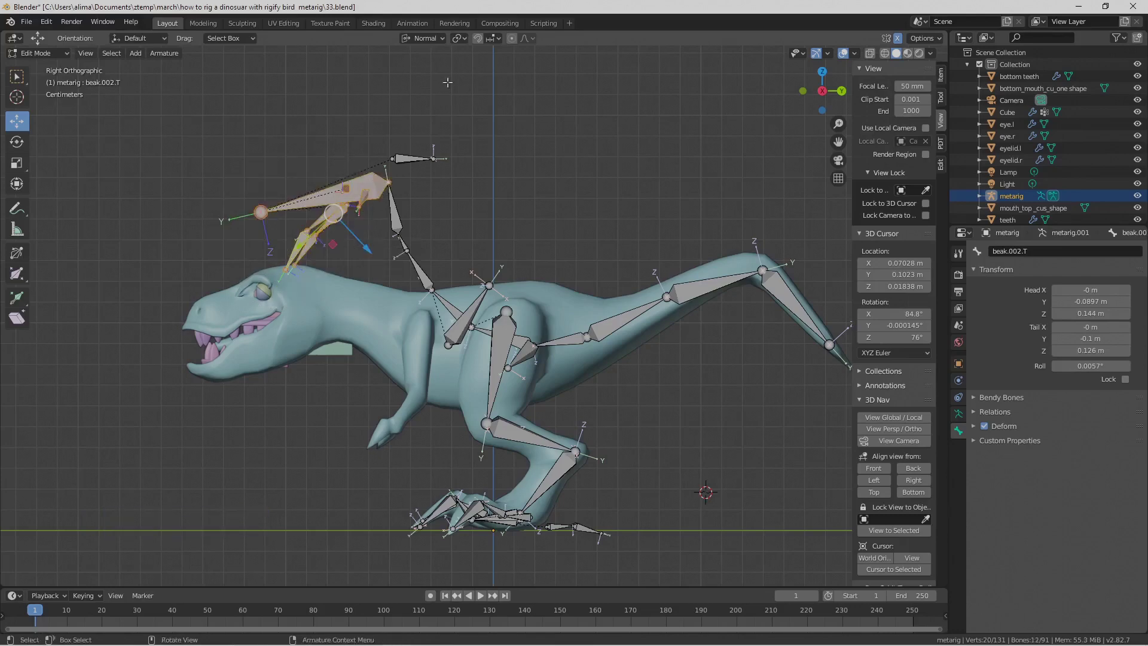
pyautogui.click(442, 39)
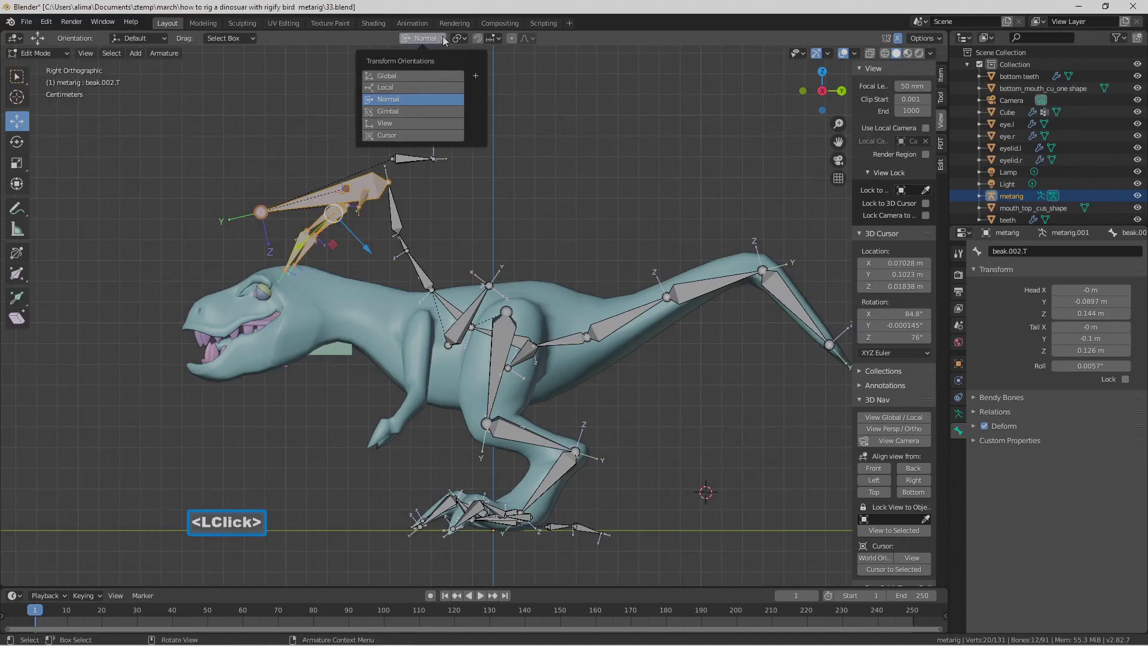
pyautogui.click(429, 75)
pyautogui.click(333, 180)
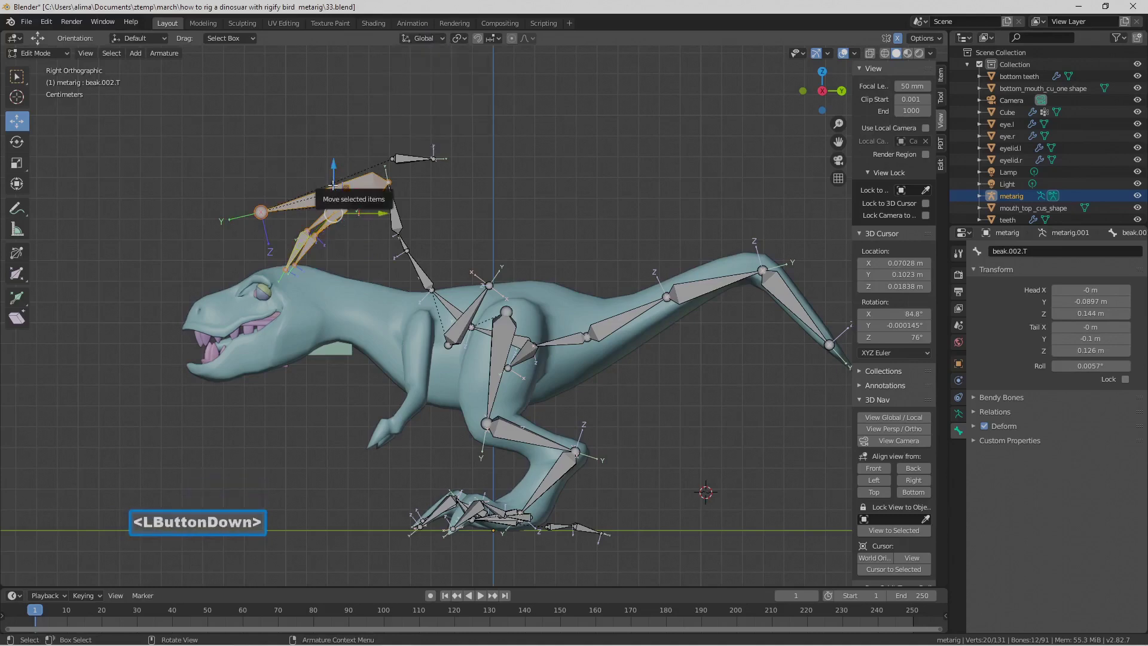
pyautogui.moveTo(333, 186); pyautogui.dragTo(340, 247)
pyautogui.moveTo(383, 297); pyautogui.dragTo(342, 297)
pyautogui.moveTo(295, 258); pyautogui.dragTo(297, 286)
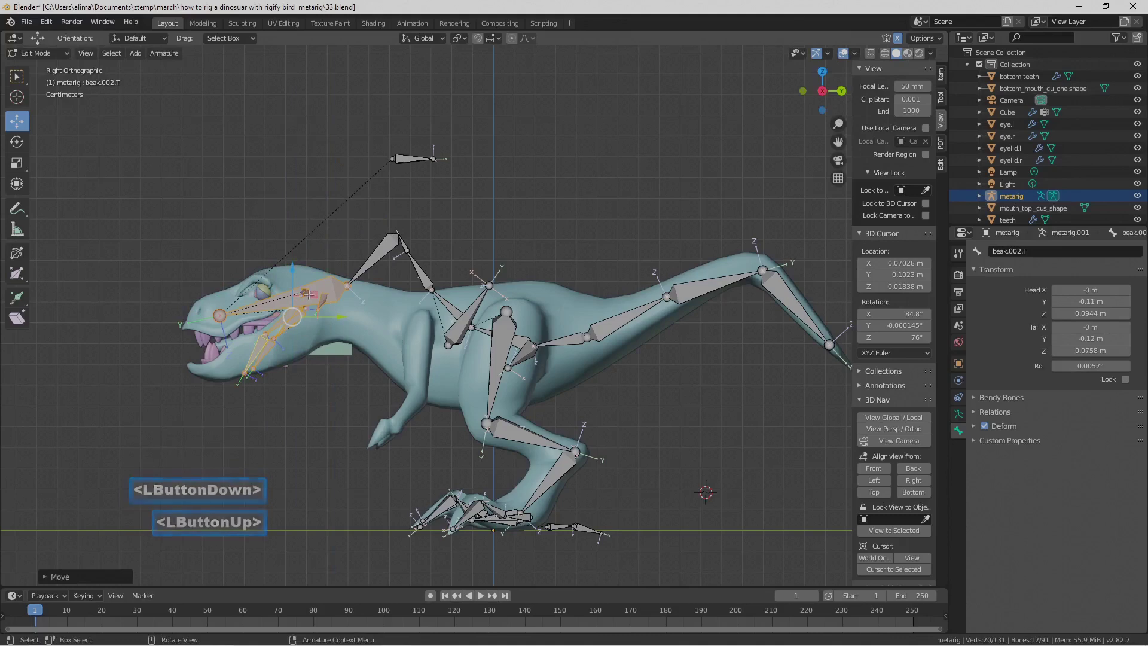
# - Rotate the head and beak bones about 29° clockwise, move them forward along Y into the skull, and save the file as 34.blend
pyautogui.click(328, 288)
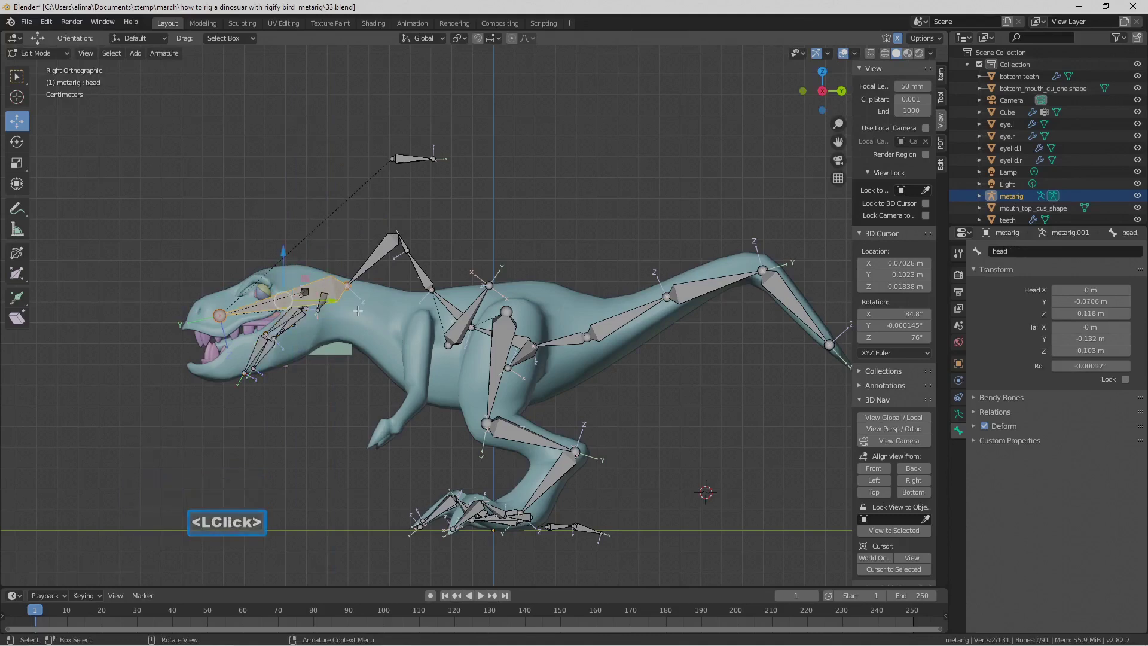
pyautogui.moveTo(308, 278)
pyautogui.keyDown('ctrl'); pyautogui.mouseDown(button='right')
pyautogui.moveTo(192, 311)
pyautogui.moveTo(225, 431)
pyautogui.moveTo(312, 306)
pyautogui.moveTo(326, 328)
pyautogui.moveTo(339, 315)
pyautogui.mouseUp(button='right'); pyautogui.keyUp('ctrl')
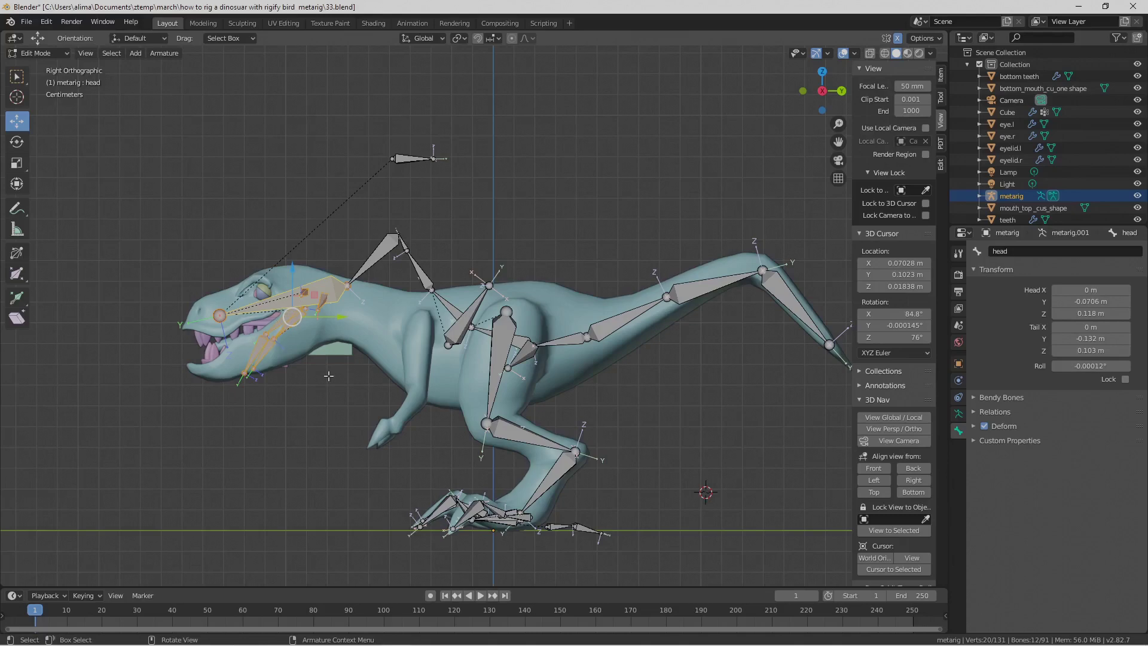
pyautogui.press('r')
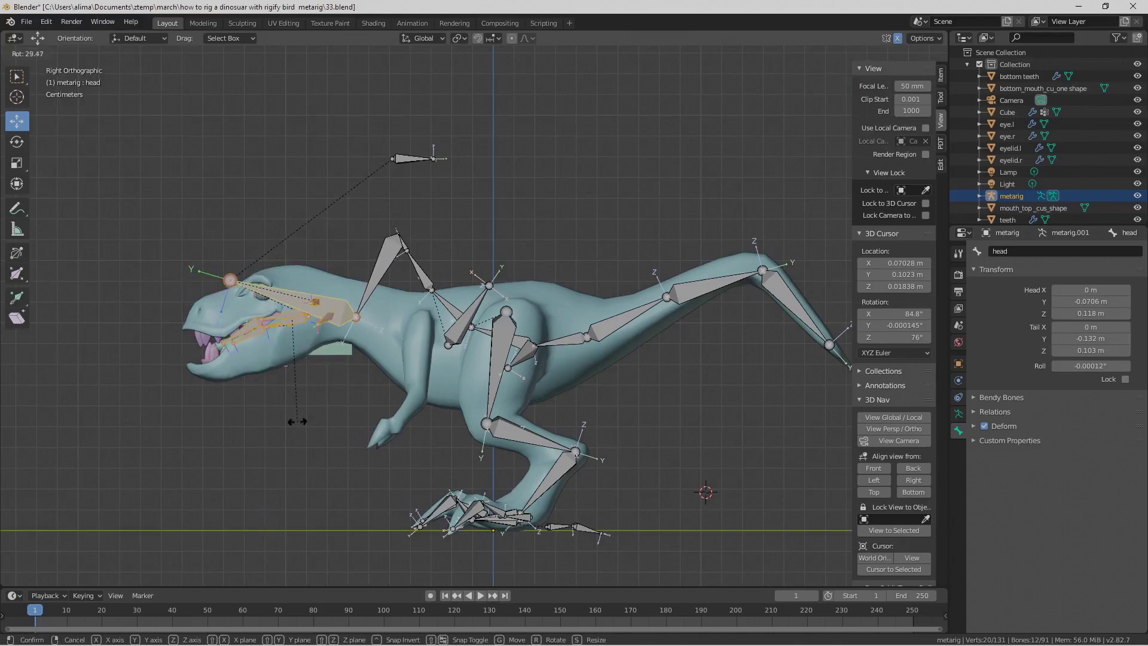
pyautogui.click(297, 421)
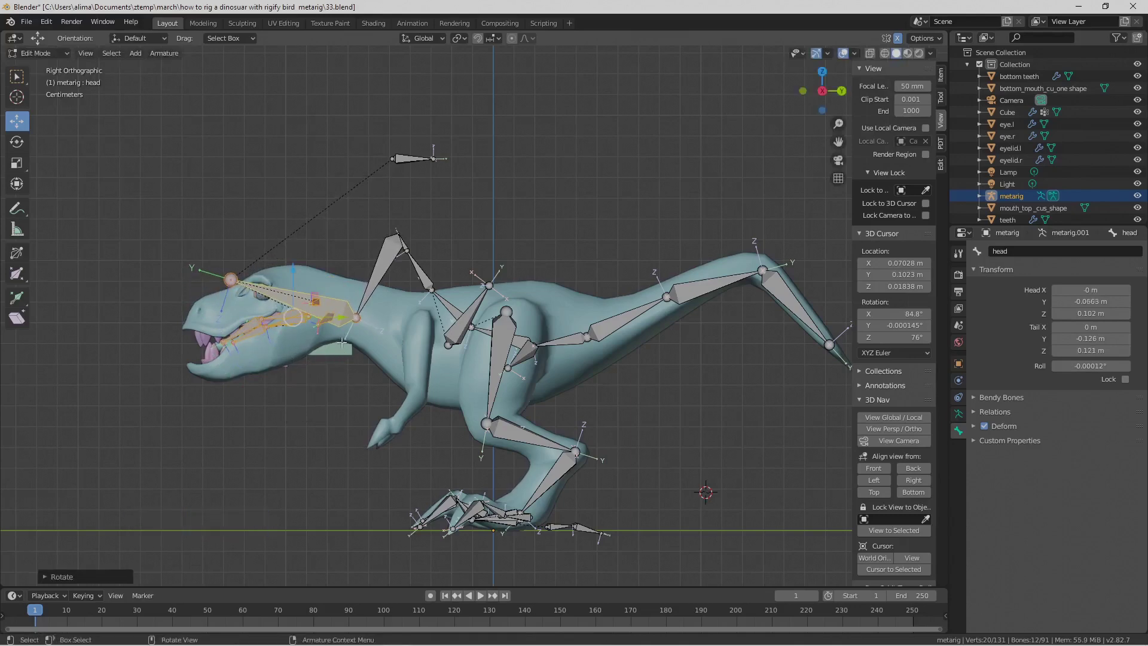
pyautogui.moveTo(353, 318); pyautogui.dragTo(321, 319)
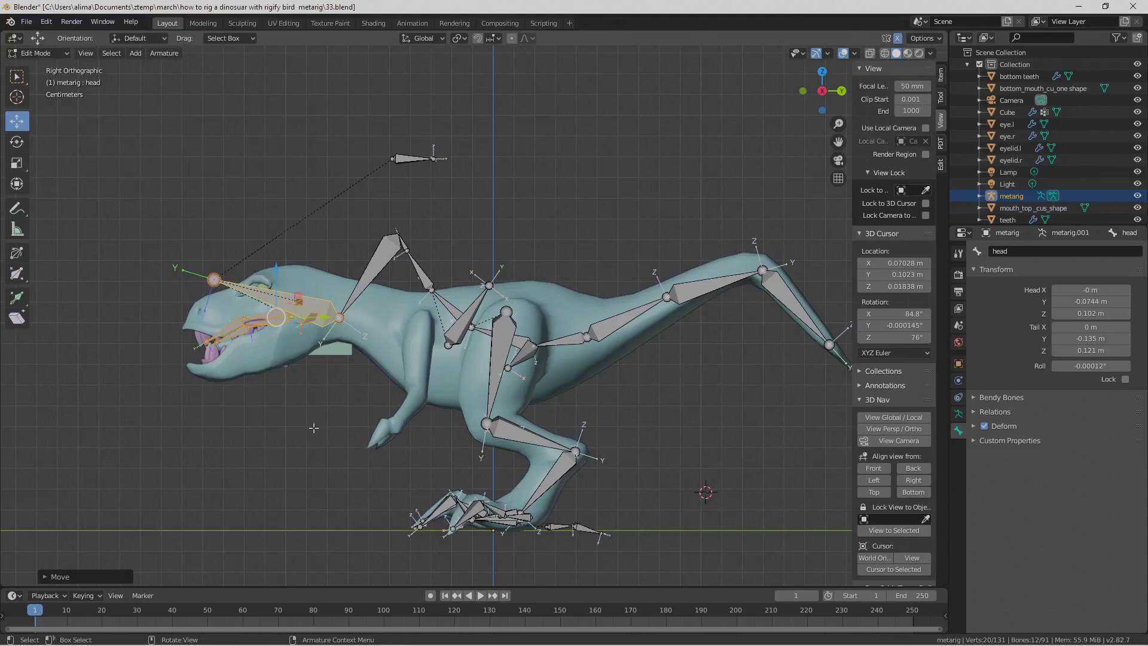
pyautogui.press('Pause')
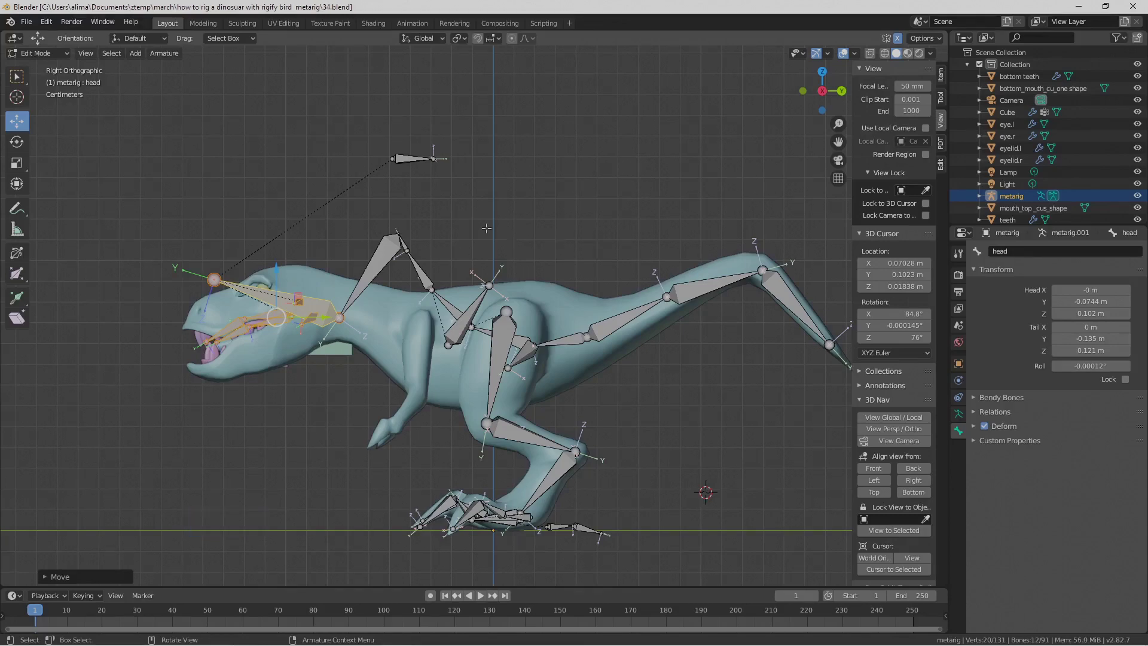
# - Select only the head bone, scale it down, and move it slightly backward along the global Y axis
pyautogui.click(309, 305)
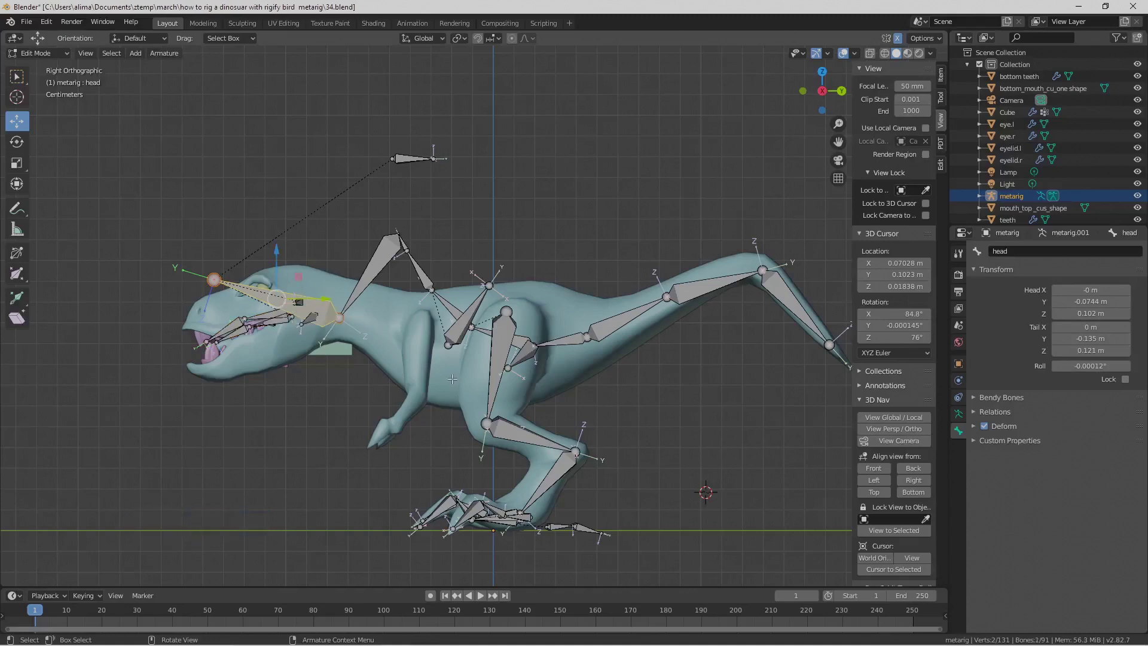
pyautogui.press('s')
pyautogui.click(401, 359)
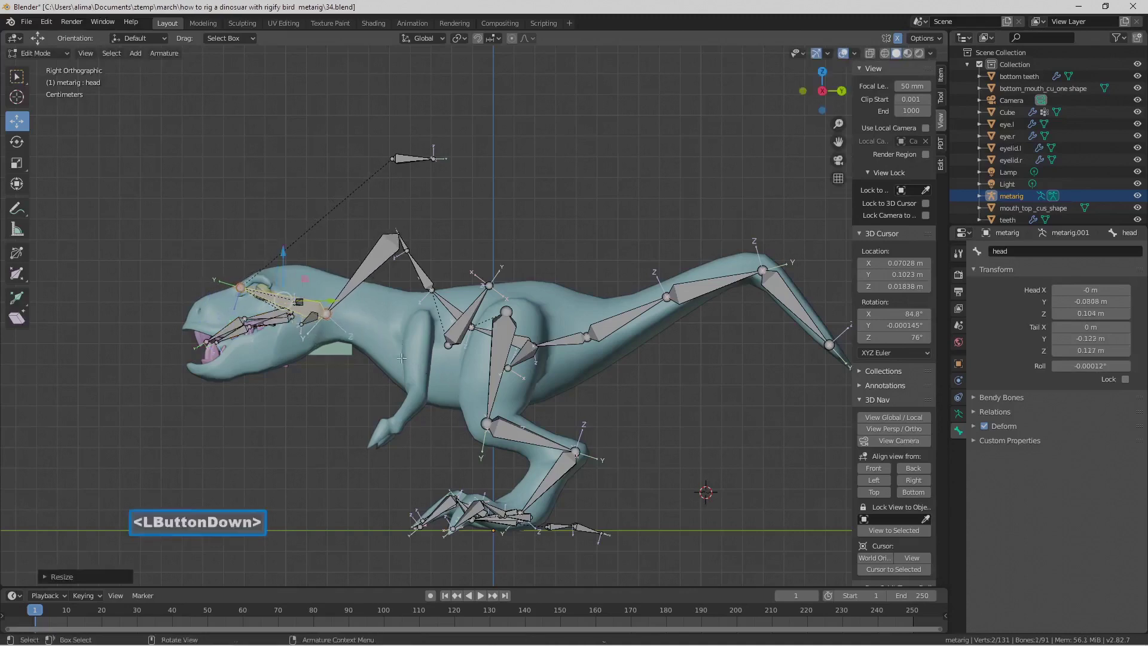
pyautogui.moveTo(333, 315); pyautogui.dragTo(338, 298)
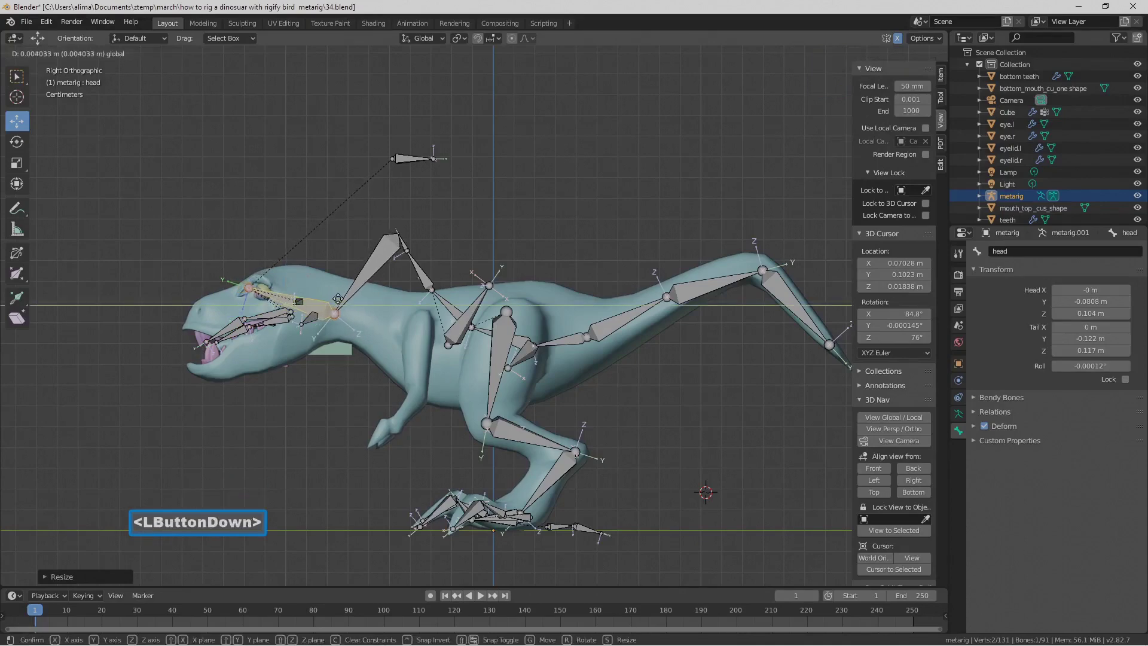
pyautogui.rightClick(336, 300)
pyautogui.moveTo(337, 299); pyautogui.dragTo(347, 301)
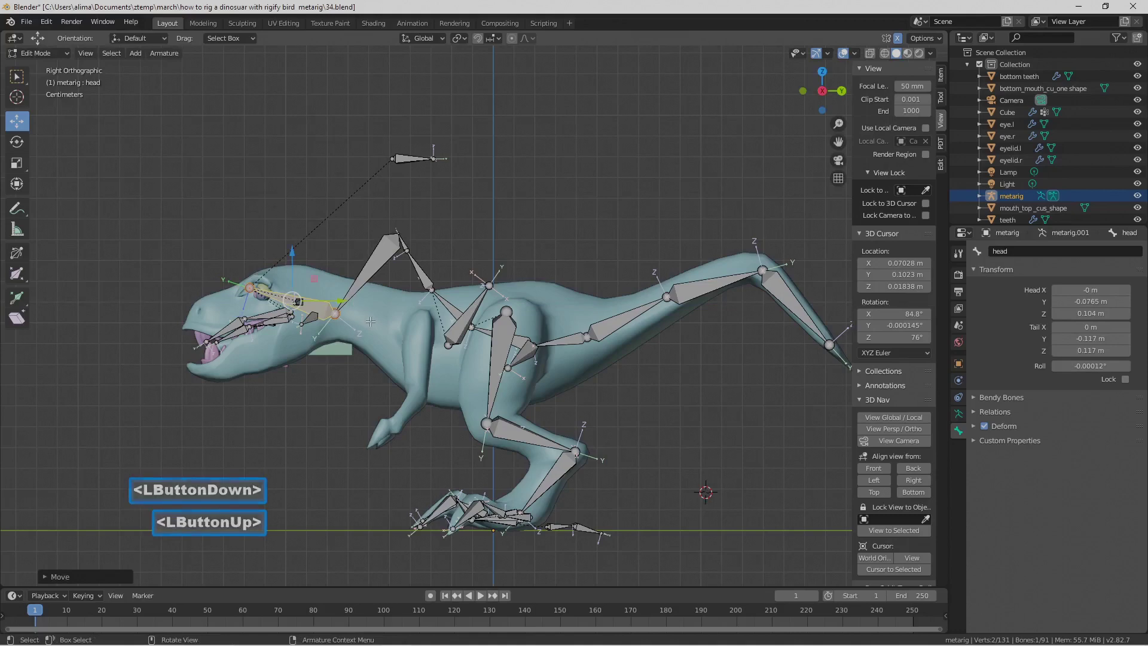
# - Rotate the head bone slightly clockwise, lower it a little along Z, deselect it, and save the file as 35.blend
pyautogui.press('r')
pyautogui.click(324, 330)
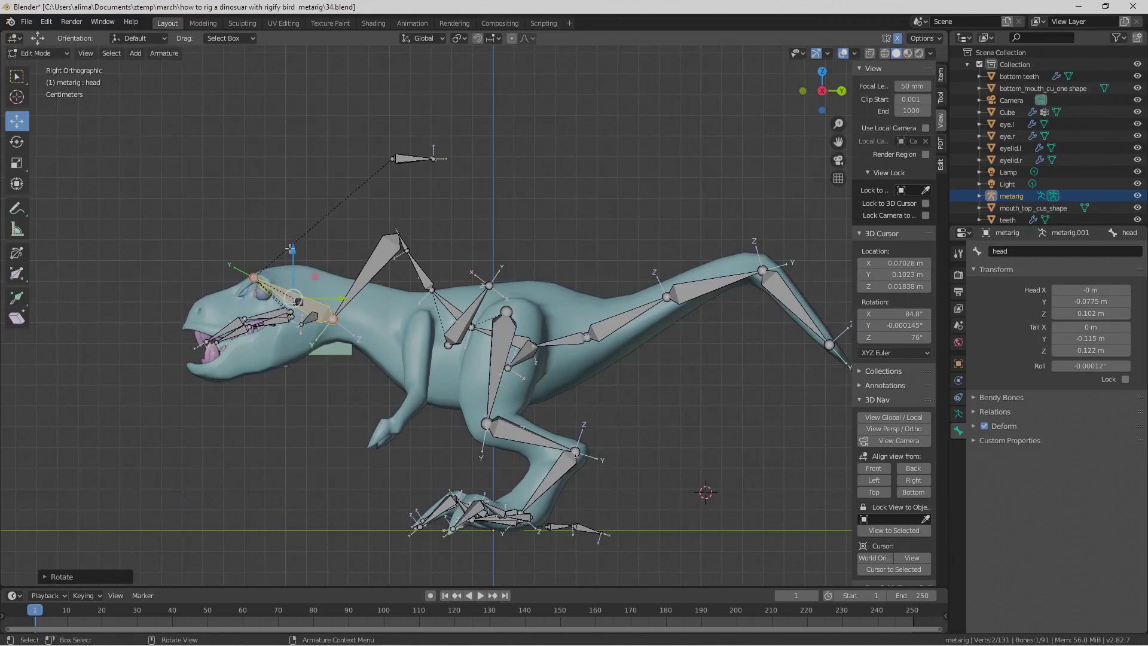
pyautogui.moveTo(290, 248); pyautogui.dragTo(305, 280)
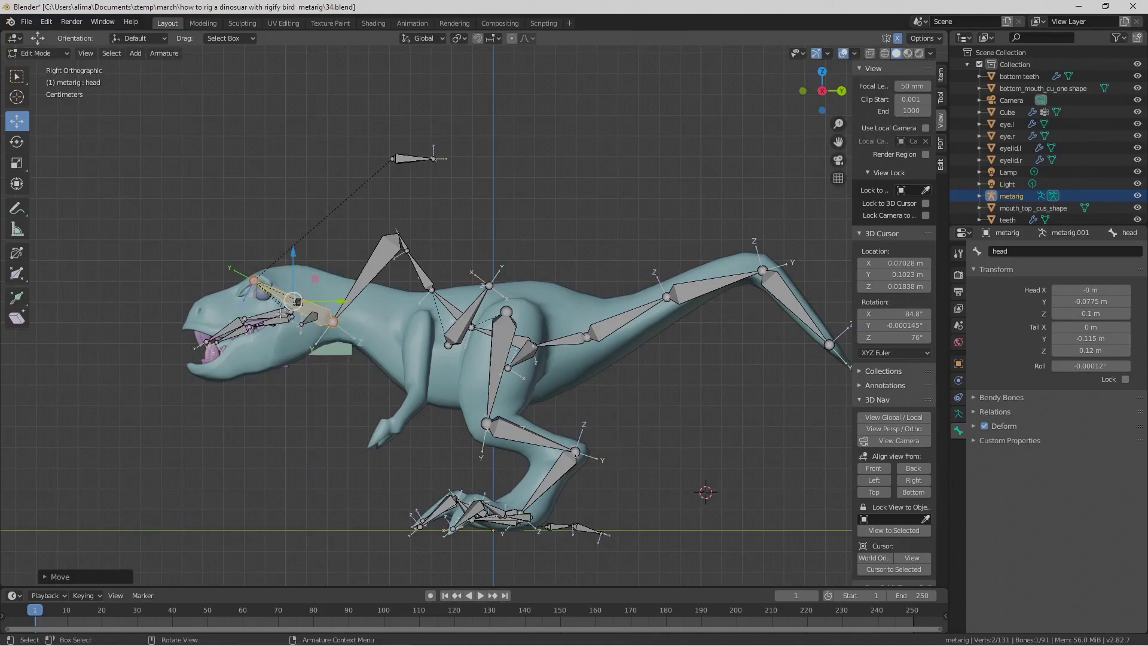
pyautogui.click(339, 238)
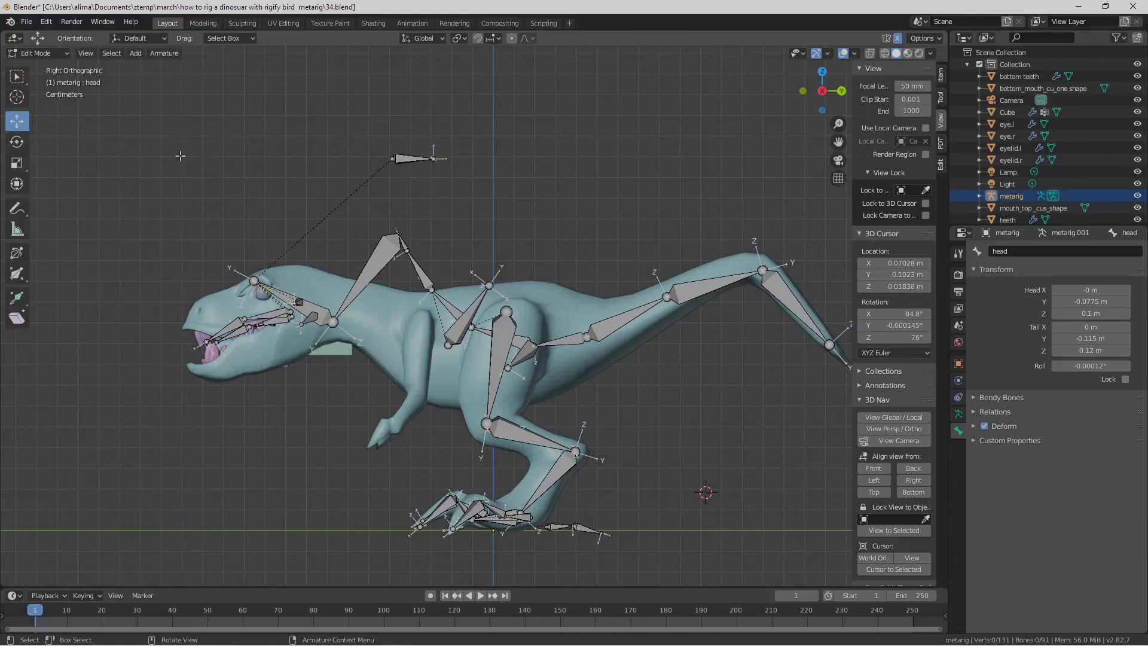
pyautogui.press('Pause')
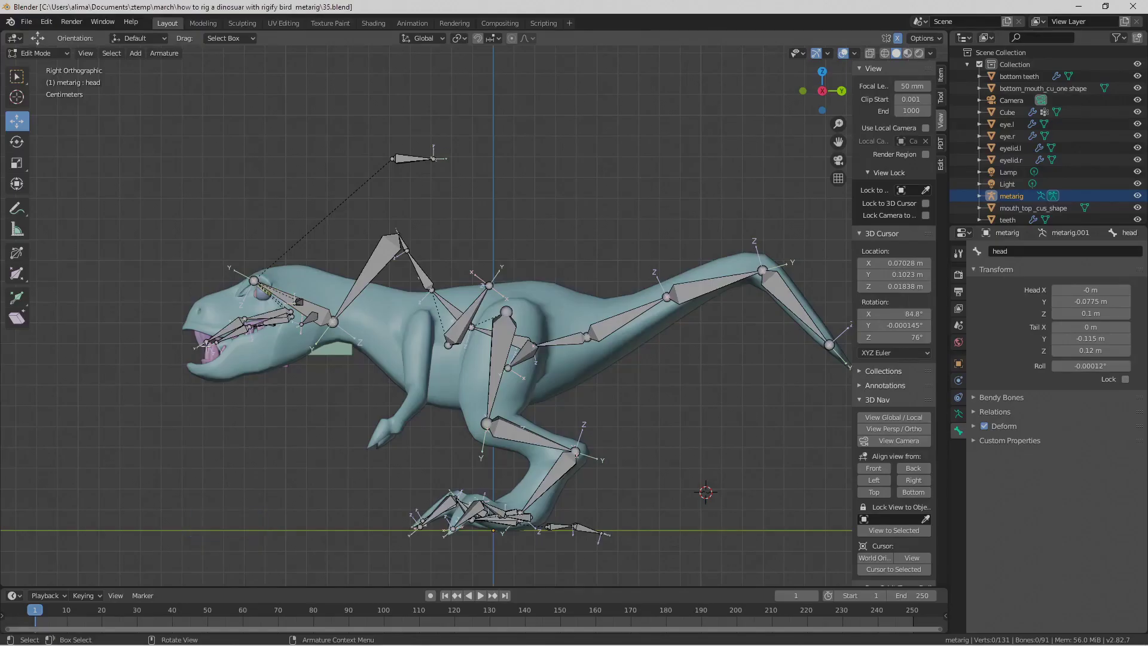
# - Select both upper beak bones and move them up and forward into the dinosaur's upper jaw
pyautogui.press('b')
pyautogui.moveTo(168, 235); pyautogui.dragTo(346, 376)
pyautogui.scroll(-1, 509, 349)
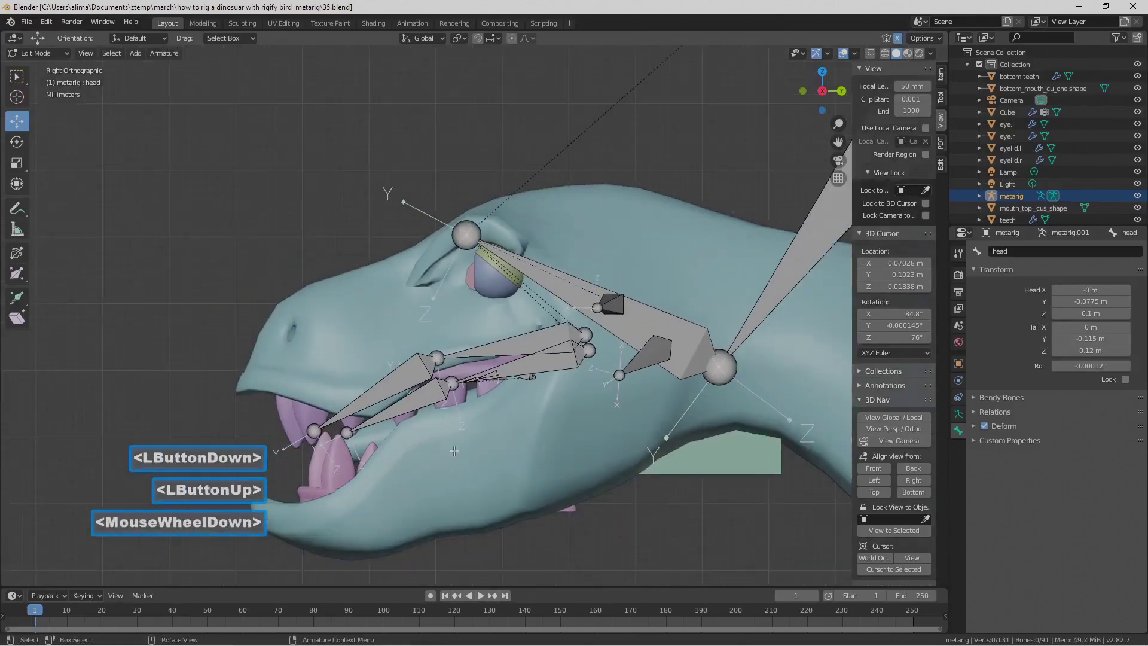
pyautogui.click(508, 349)
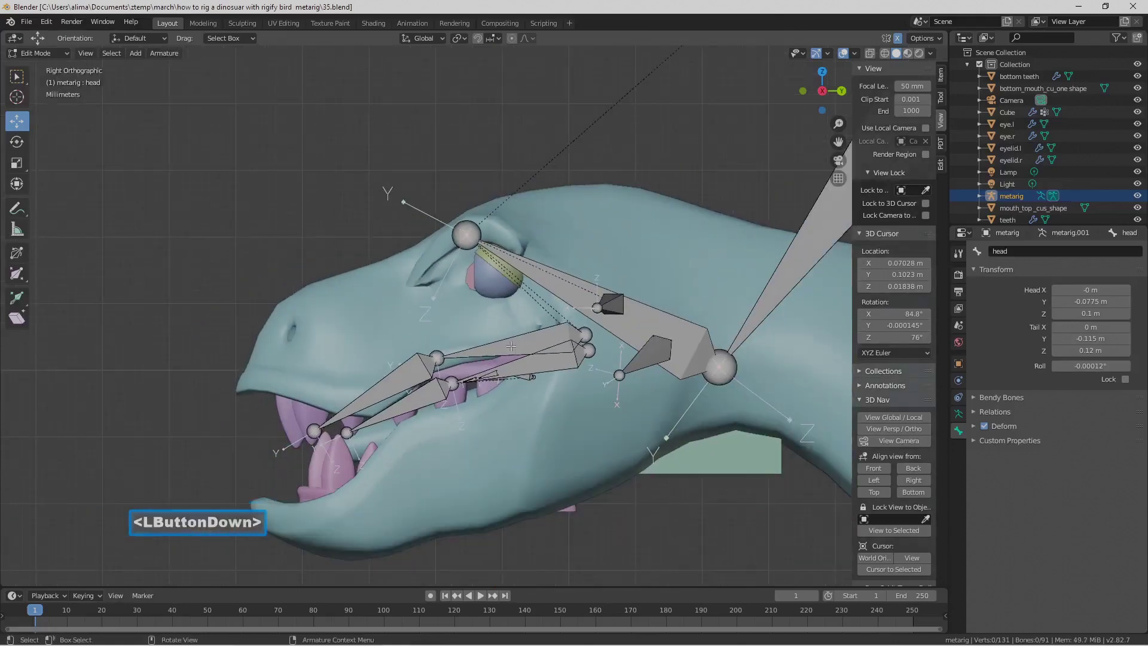
pyautogui.keyDown('shift'); pyautogui.click(421, 378); pyautogui.keyUp('shift')
pyautogui.moveTo(443, 336); pyautogui.dragTo(433, 266)
pyautogui.moveTo(491, 304); pyautogui.dragTo(450, 304)
pyautogui.moveTo(406, 259); pyautogui.dragTo(397, 290)
# - Raise the front tip joint of the upper beak bones slightly and move their middle joint up and forward along the snout
pyautogui.click(395, 317)
pyautogui.click(273, 392)
pyautogui.moveTo(274, 345); pyautogui.dragTo(273, 333)
pyautogui.click(396, 328)
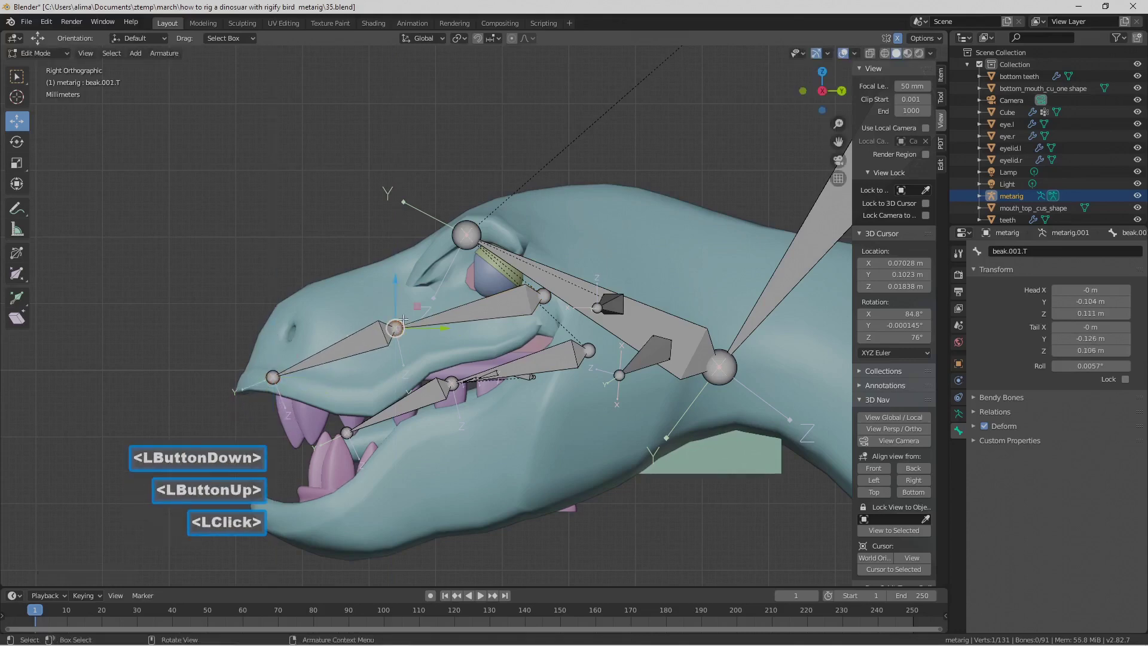
pyautogui.moveTo(396, 282); pyautogui.dragTo(395, 268)
pyautogui.moveTo(445, 316); pyautogui.dragTo(407, 322)
# - Select both lower beak bones and lower them along Z into the dinosaur's lower jaw
pyautogui.click(544, 365)
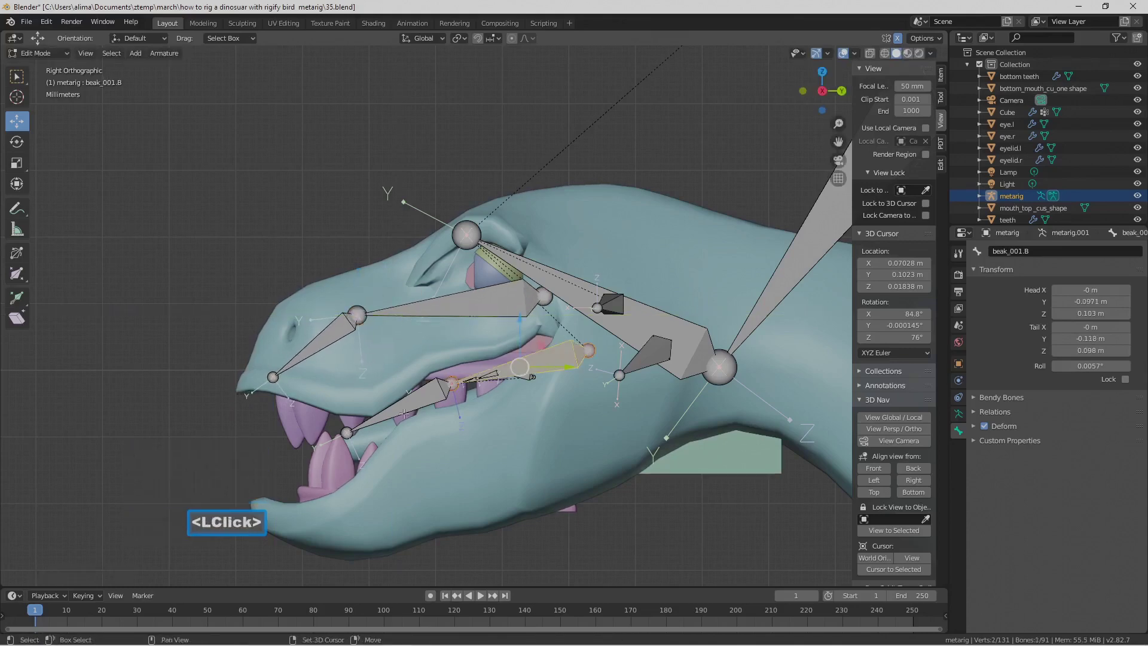
pyautogui.keyDown('shift'); pyautogui.click(430, 397); pyautogui.keyUp('shift')
pyautogui.moveTo(464, 347); pyautogui.dragTo(482, 438)
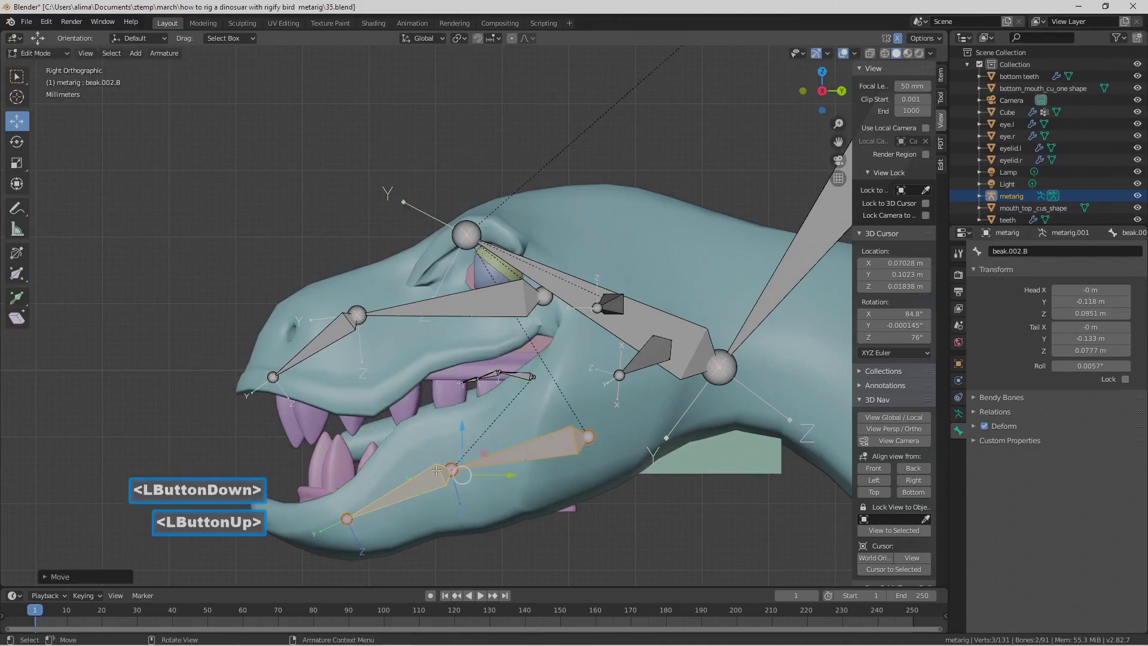
# - Move the front tip joint of the lower beak bones slightly forward along Y, deselect it, and save the file as 36.blend
pyautogui.click(345, 524)
pyautogui.moveTo(390, 522); pyautogui.dragTo(376, 524)
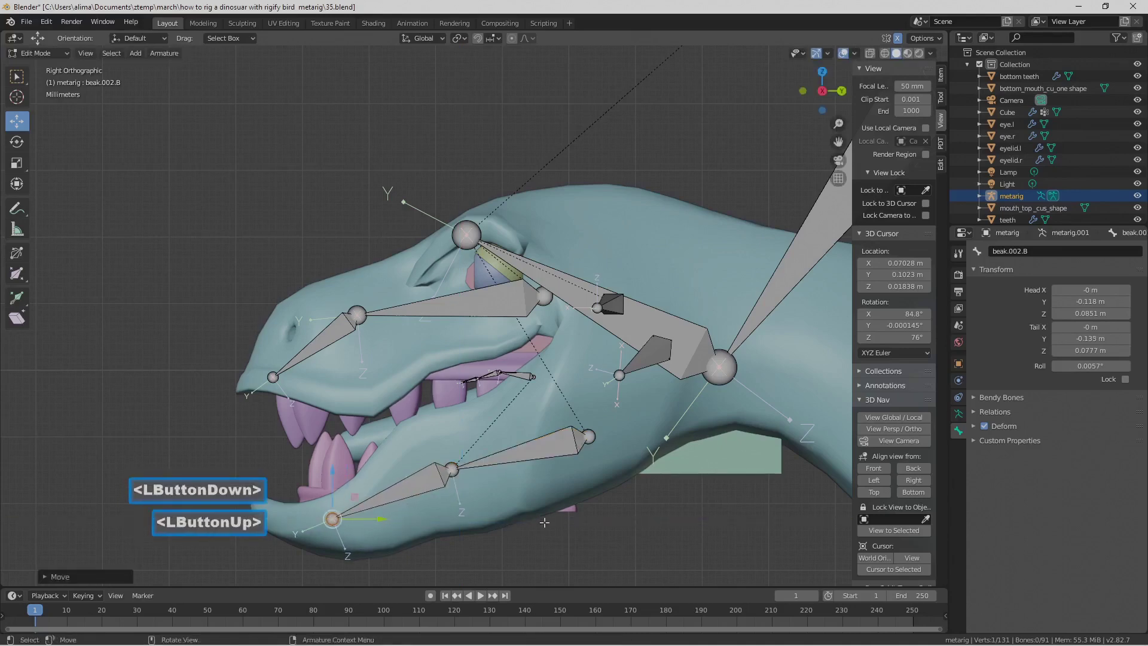
pyautogui.click(592, 536)
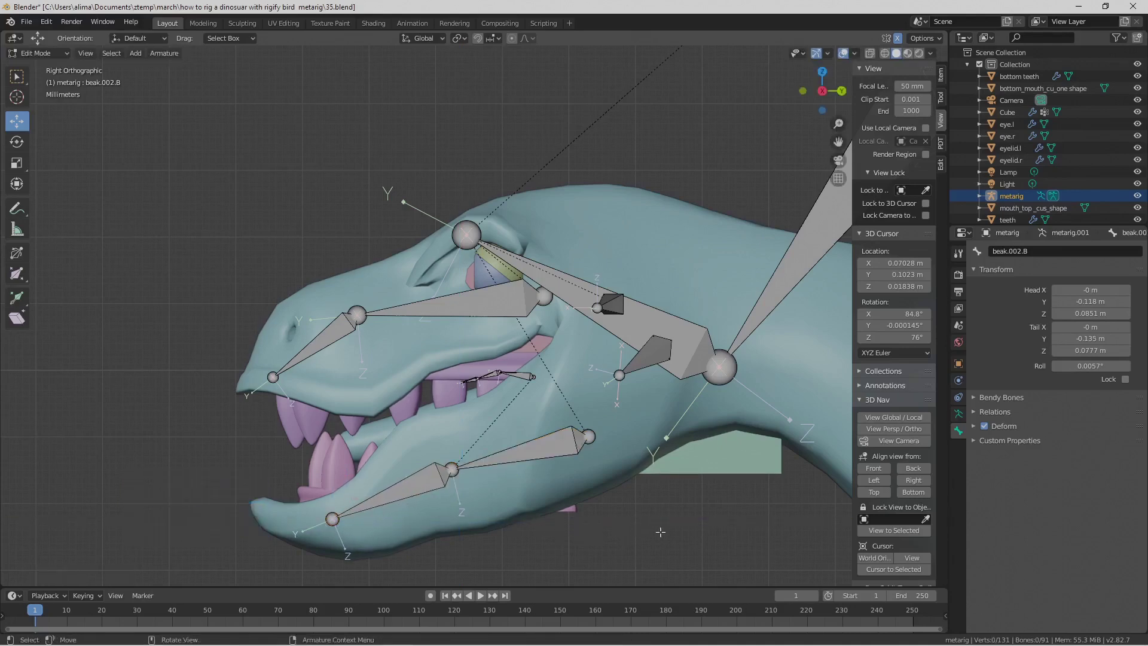
pyautogui.press('Pause')
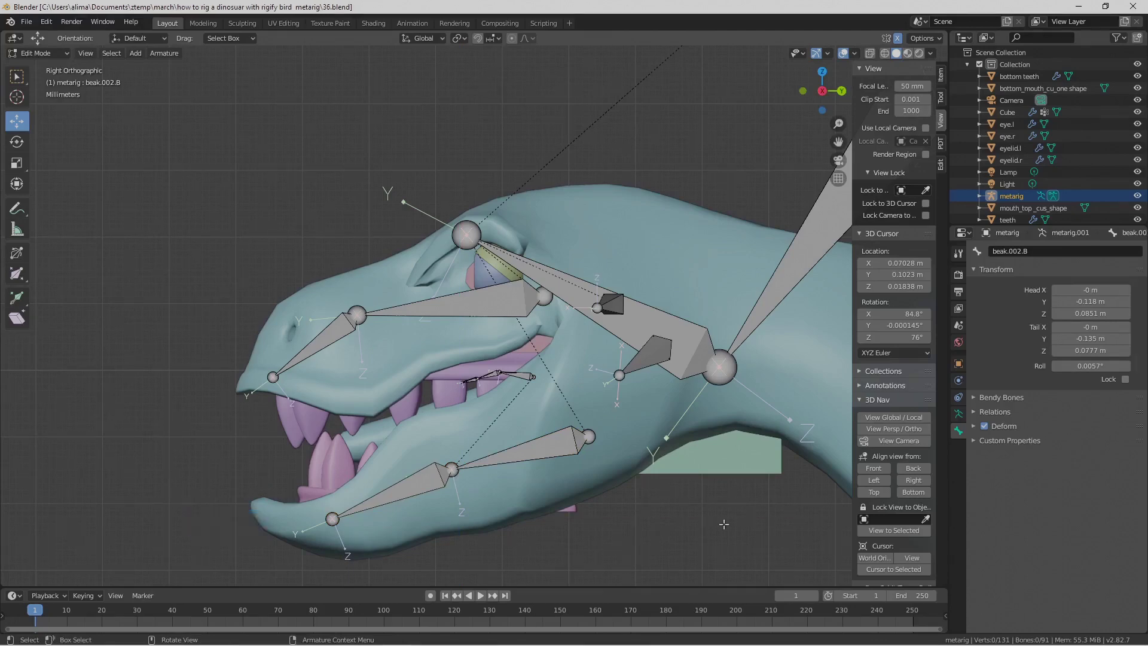
# - Select the three tongue bones together and lower them along the Z axis inside the mouth
pyautogui.click(514, 375)
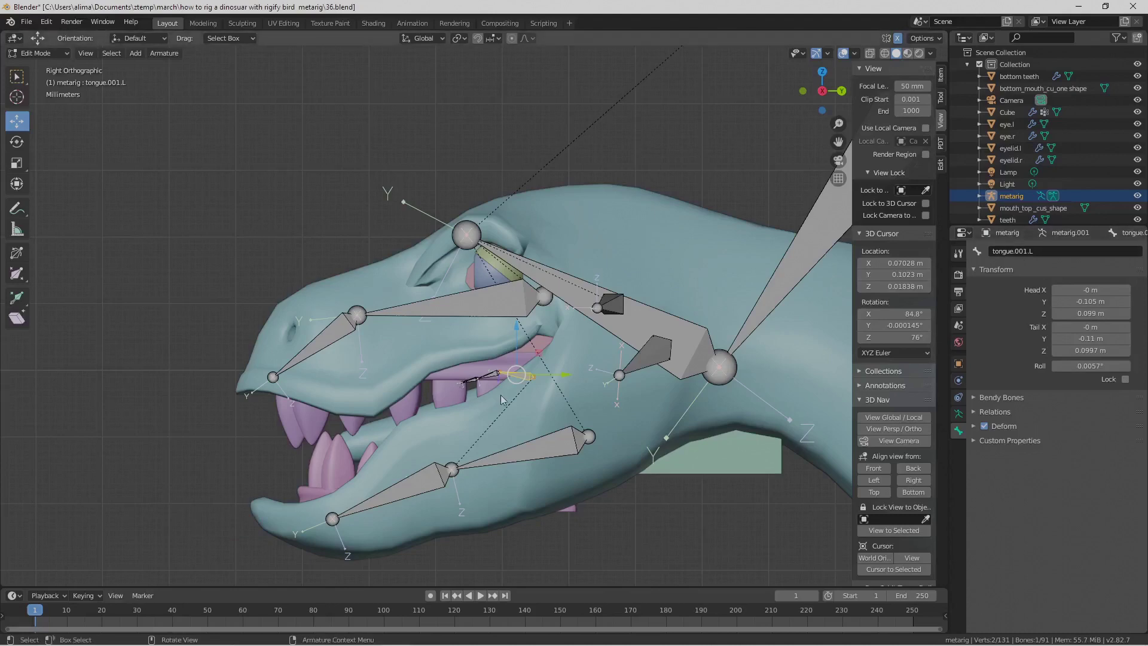
pyautogui.click(631, 170)
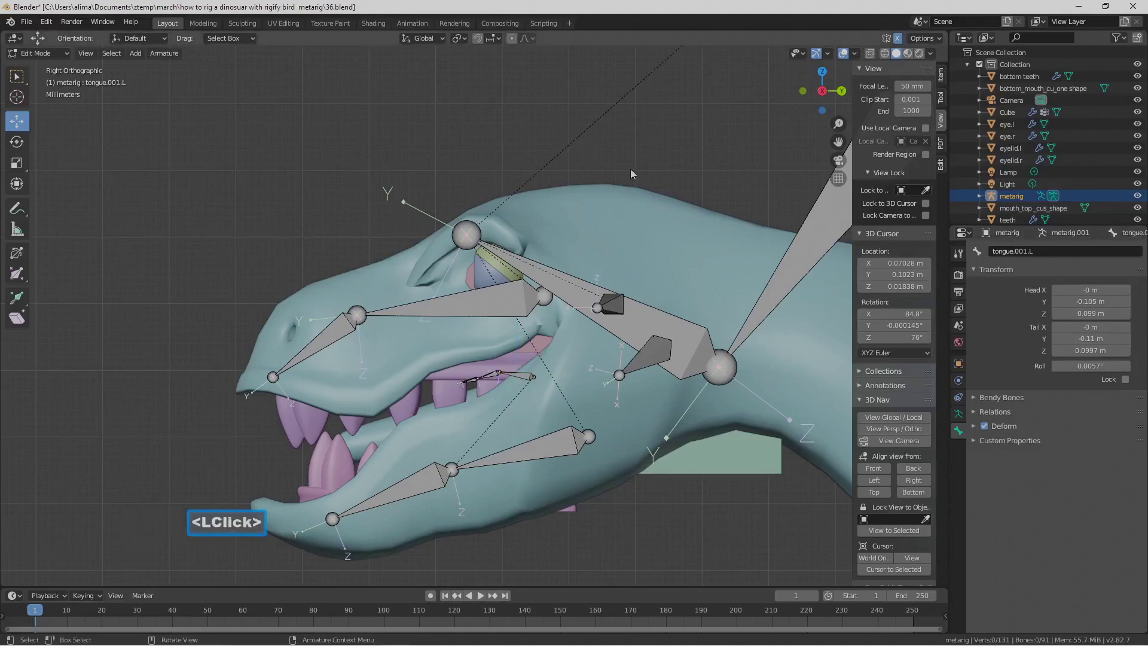
pyautogui.keyDown('ctrl'); pyautogui.moveTo(486, 357); pyautogui.dragTo(471, 406, button='right'); pyautogui.keyUp('ctrl')
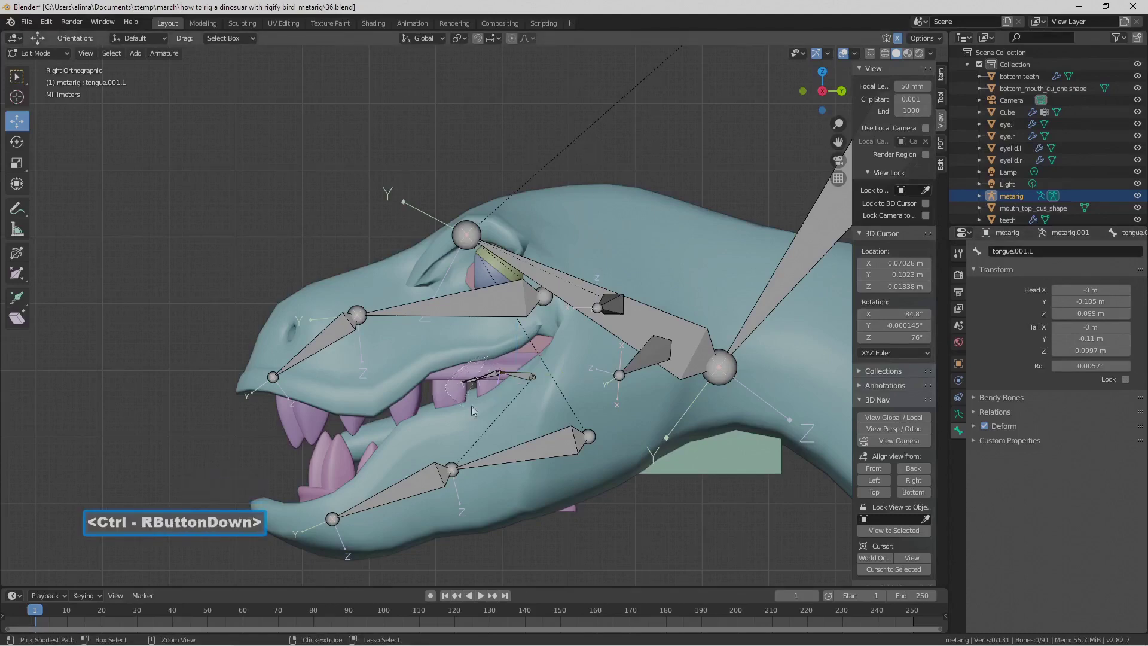
pyautogui.keyDown('ctrl'); pyautogui.moveTo(537, 388); pyautogui.dragTo(547, 382, button='right'); pyautogui.keyUp('ctrl')
pyautogui.moveTo(518, 394); pyautogui.dragTo(497, 315, button='middle')
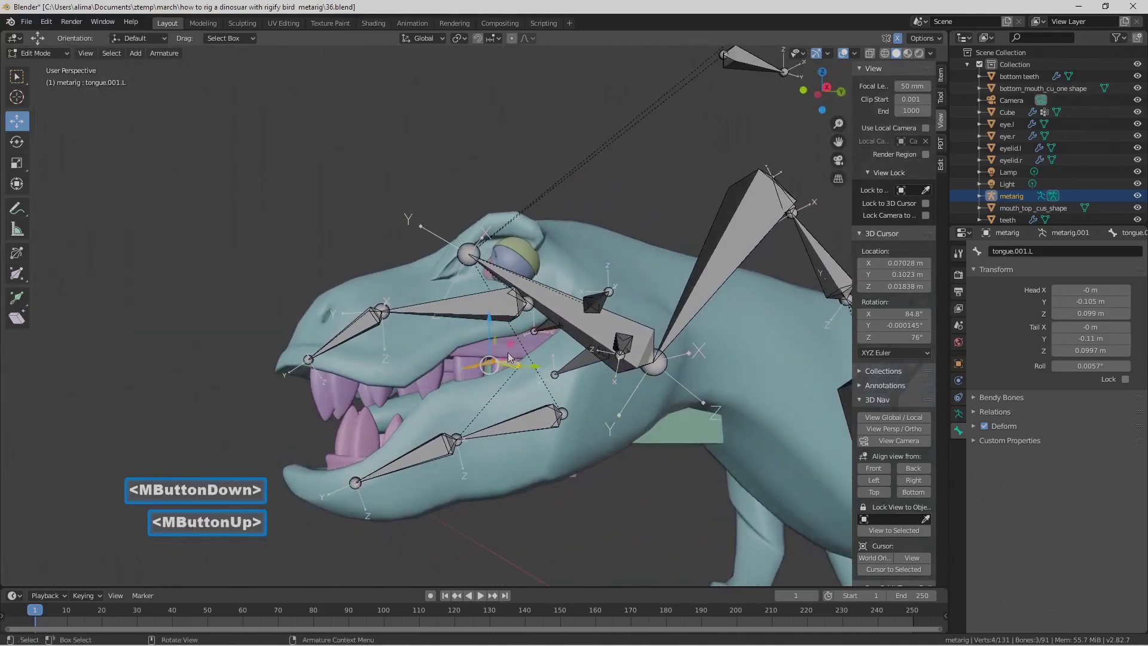
pyautogui.moveTo(490, 329); pyautogui.dragTo(492, 348)
# - Scale the three tongue bones to more than twice their size, and reposition them forward and lower inside the mouth
pyautogui.moveTo(457, 363)
pyautogui.mouseDown(button='middle')
pyautogui.moveTo(480, 379)
pyautogui.moveTo(526, 352)
pyautogui.moveTo(437, 368)
pyautogui.moveTo(445, 375)
pyautogui.mouseUp(button='middle')
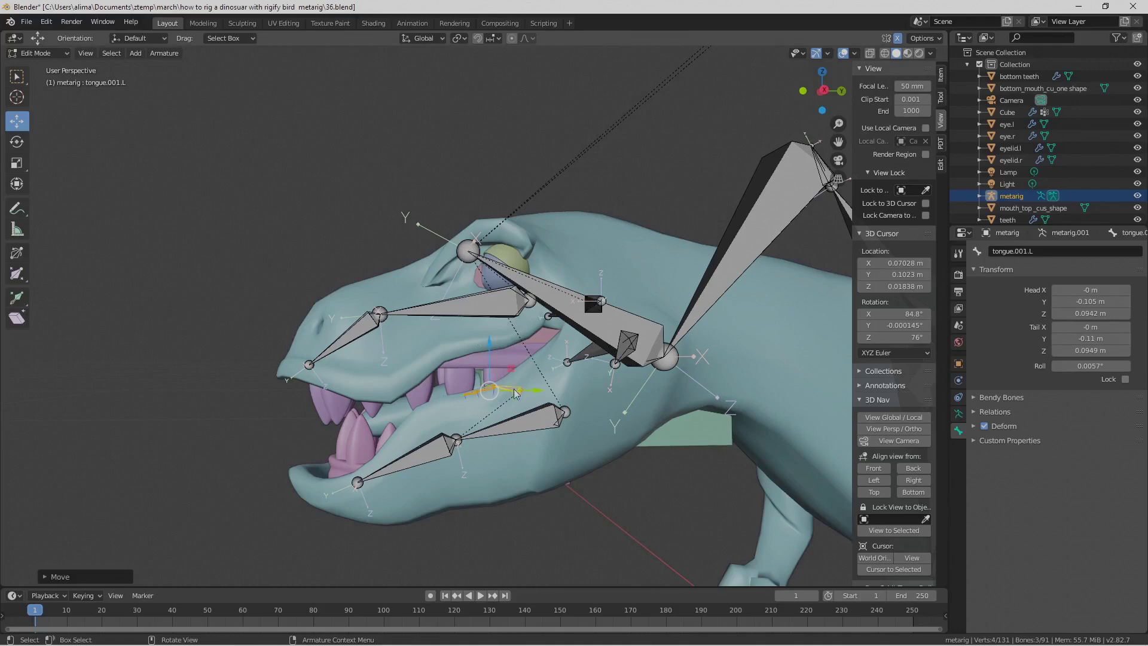
pyautogui.press('s')
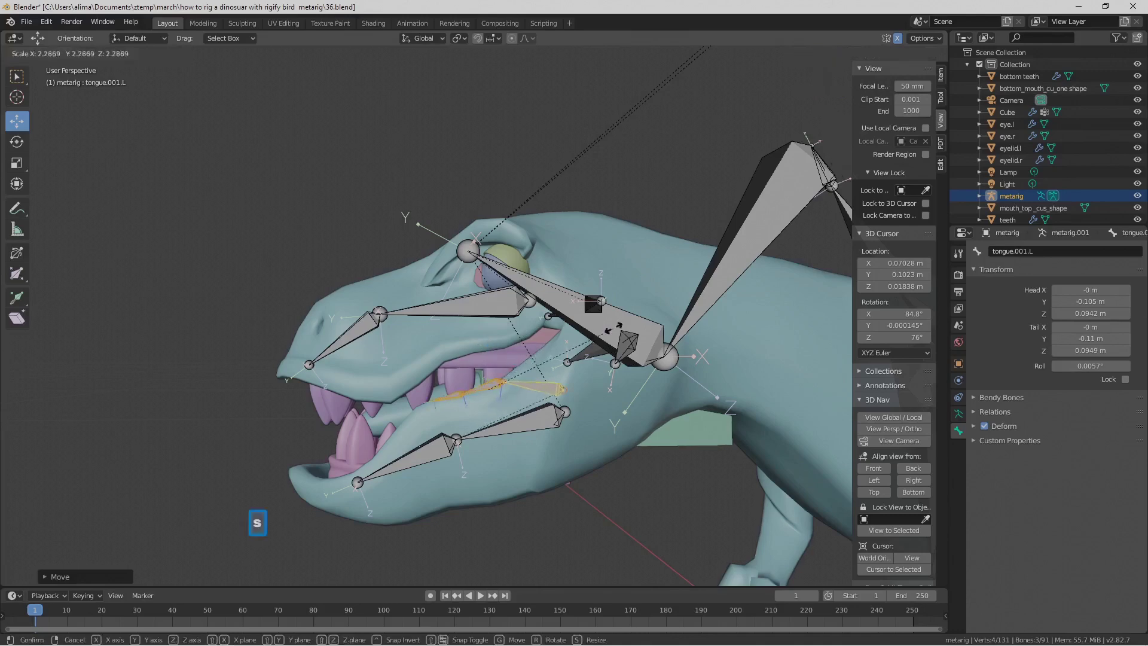
pyautogui.click(627, 328)
pyautogui.moveTo(391, 413); pyautogui.dragTo(432, 410, button='middle')
pyautogui.moveTo(540, 394); pyautogui.dragTo(450, 417)
pyautogui.moveTo(450, 417); pyautogui.dragTo(432, 383, button='middle')
pyautogui.moveTo(450, 361); pyautogui.dragTo(448, 365)
pyautogui.moveTo(419, 389)
pyautogui.mouseDown(button='middle')
pyautogui.moveTo(435, 413)
pyautogui.moveTo(539, 375)
pyautogui.moveTo(585, 392)
pyautogui.moveTo(555, 379)
pyautogui.moveTo(410, 411)
pyautogui.moveTo(432, 394)
pyautogui.mouseUp(button='middle')
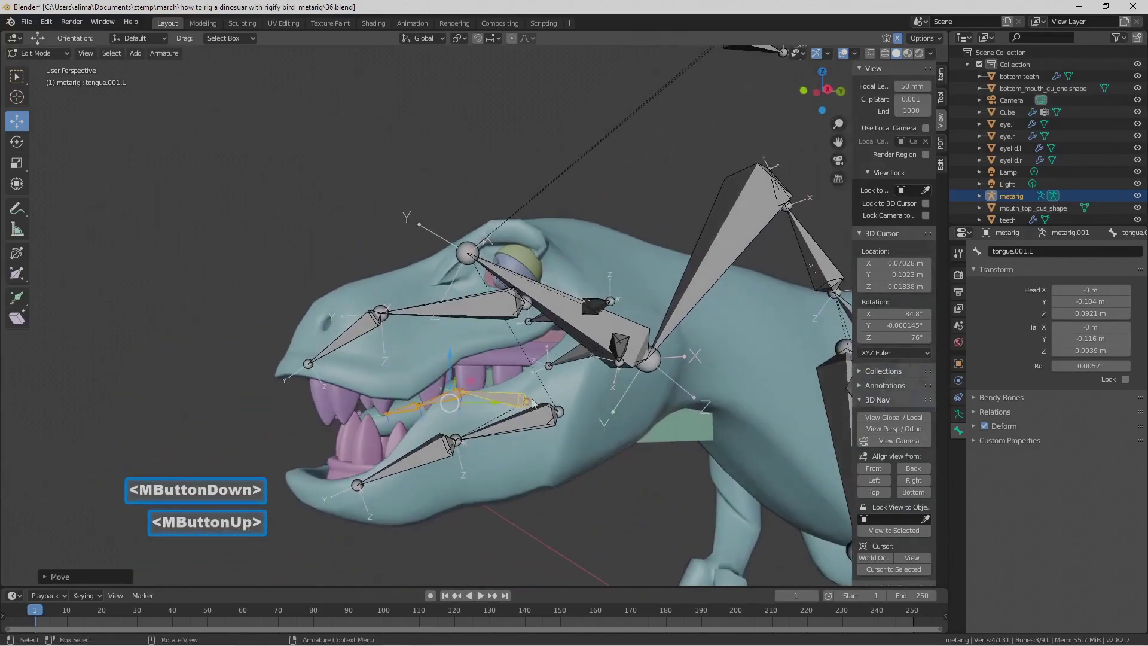
# - Raise the rear joint of the tongue bones slightly along Z, deselect it, and save the file as 37.blend
pyautogui.click(530, 400)
pyautogui.moveTo(529, 367); pyautogui.dragTo(530, 347)
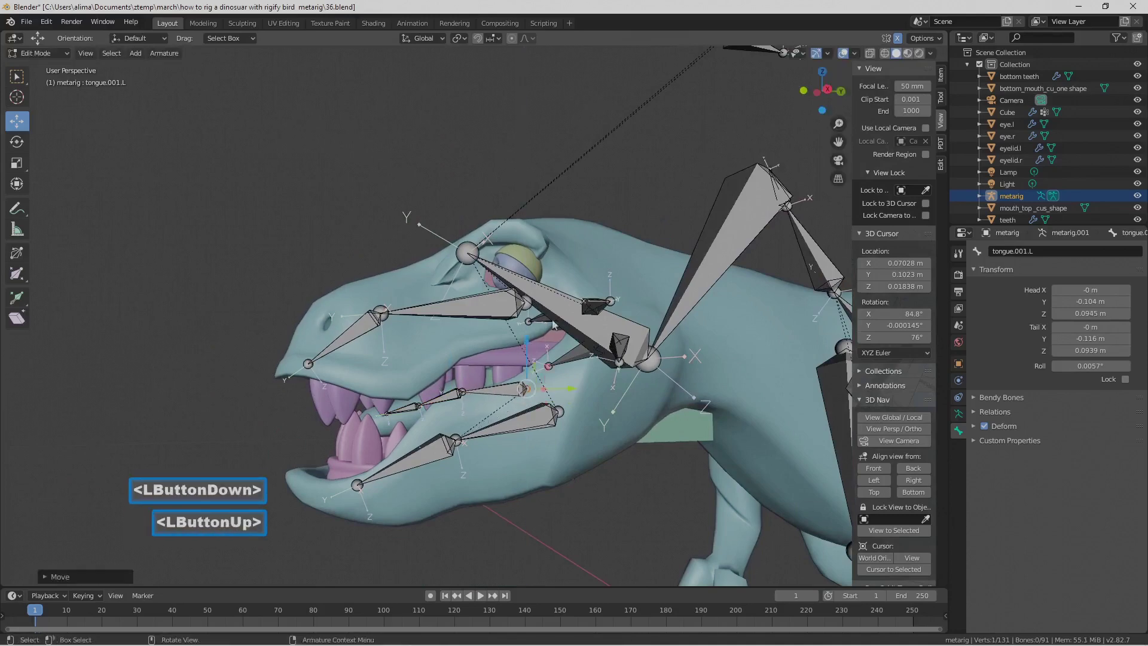
pyautogui.click(671, 199)
pyautogui.press('Pause')
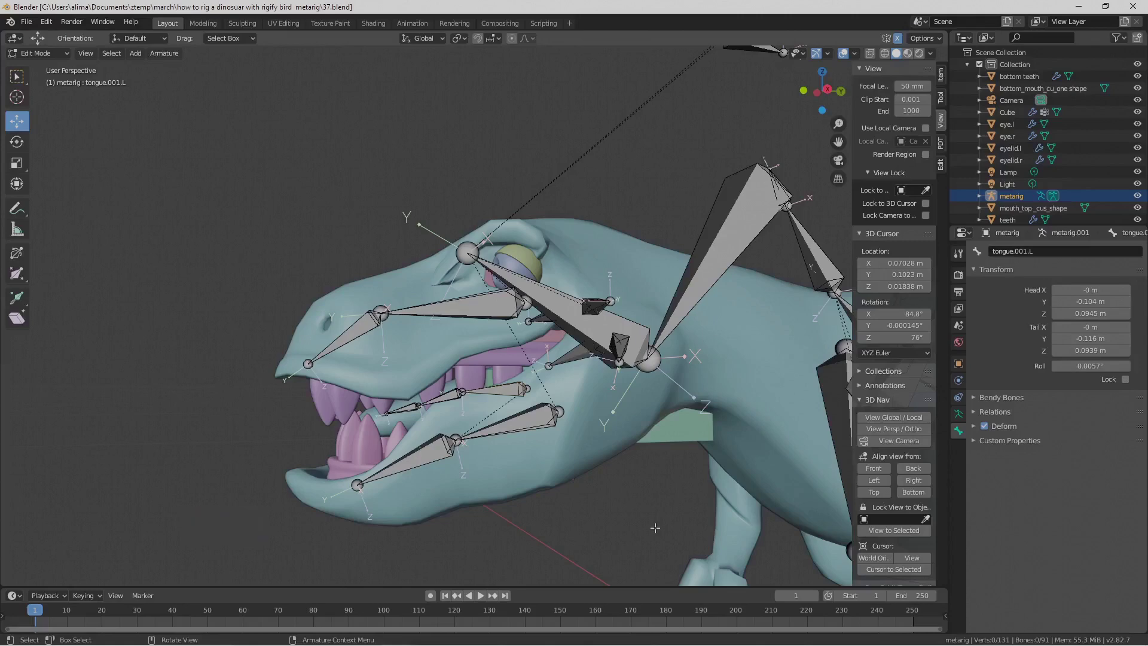
# - Lower the joint at the rear end of the neck bone behind the head along Z into the dinosaur's neck
pyautogui.keyDown('shift'); pyautogui.moveTo(674, 451); pyautogui.dragTo(407, 419, button='middle'); pyautogui.keyUp('shift')
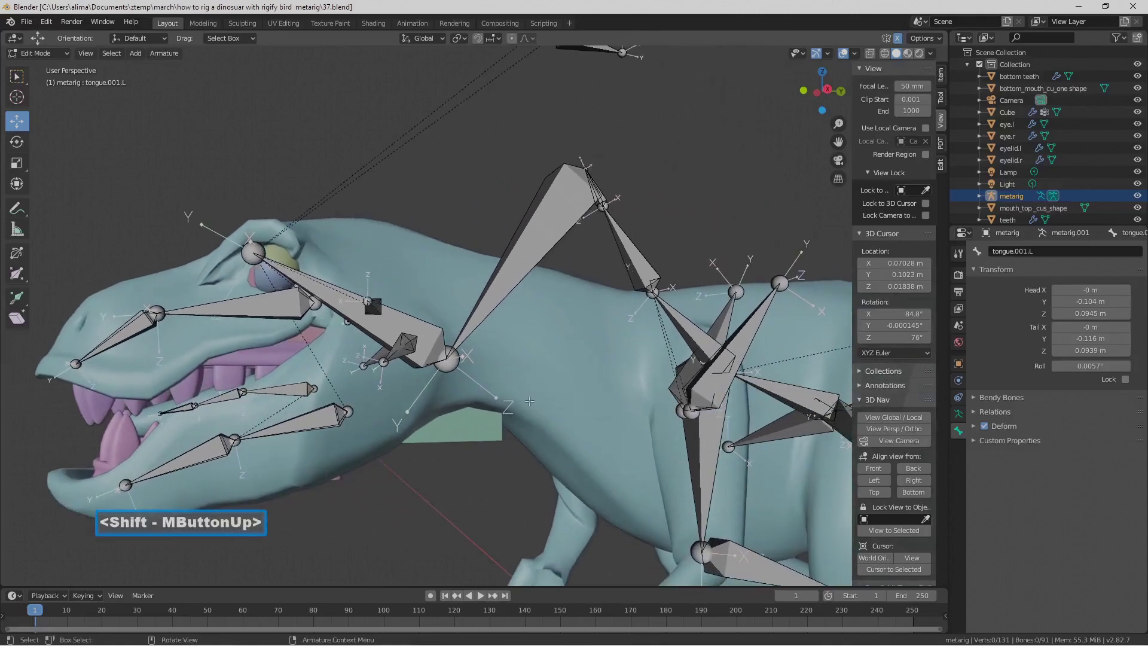
pyautogui.click(586, 170)
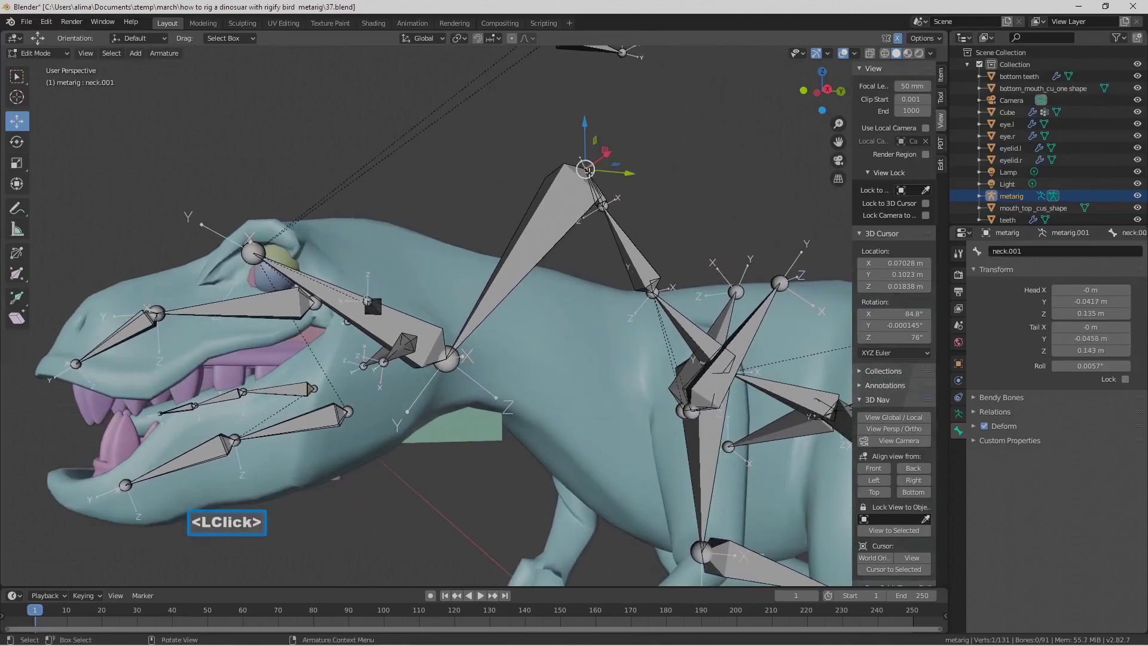
pyautogui.moveTo(585, 127); pyautogui.dragTo(589, 364)
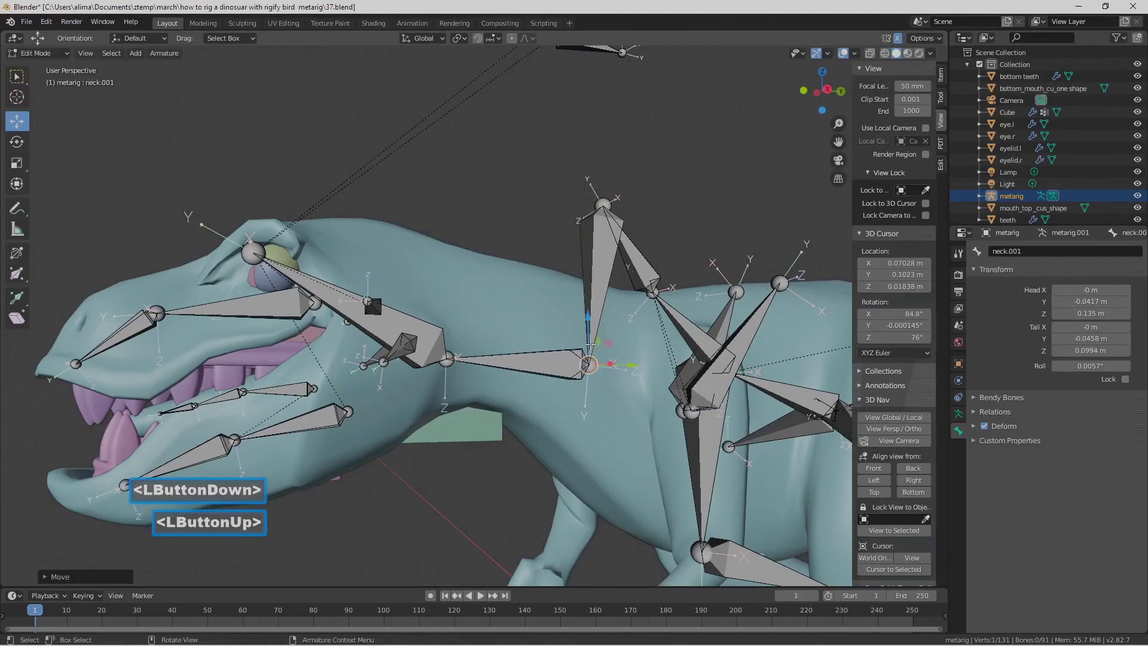
pyautogui.keyDown('shift'); pyautogui.moveTo(653, 357); pyautogui.dragTo(613, 351, button='middle'); pyautogui.keyUp('shift')
pyautogui.click(533, 164)
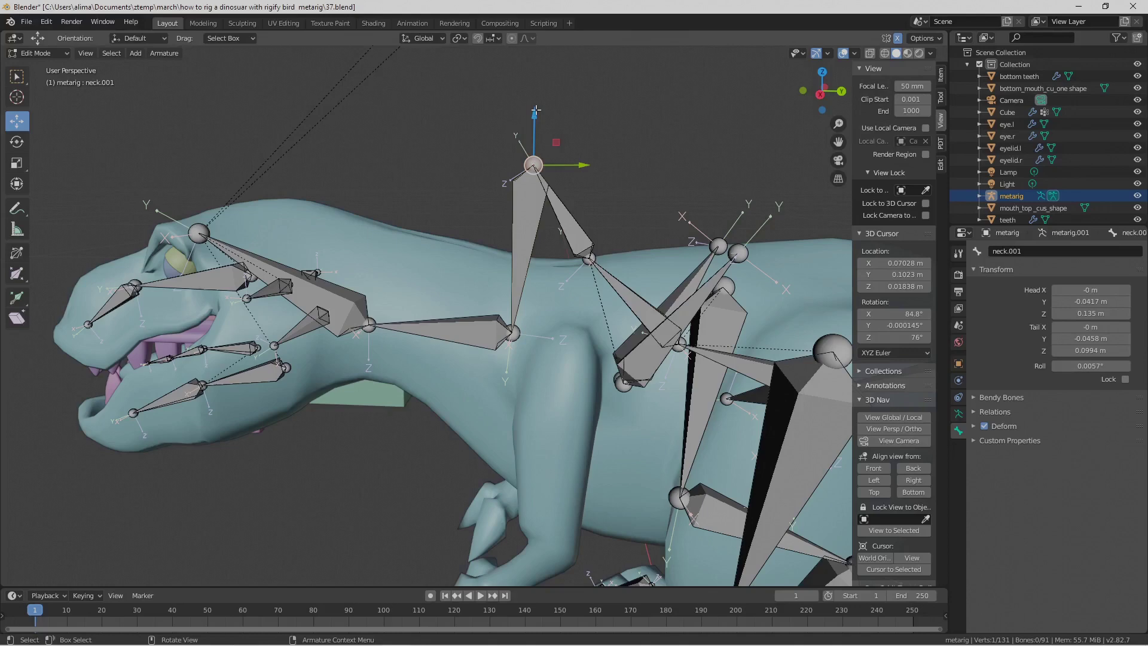
pyautogui.moveTo(536, 110); pyautogui.dragTo(561, 230)
pyautogui.rightClick(561, 230)
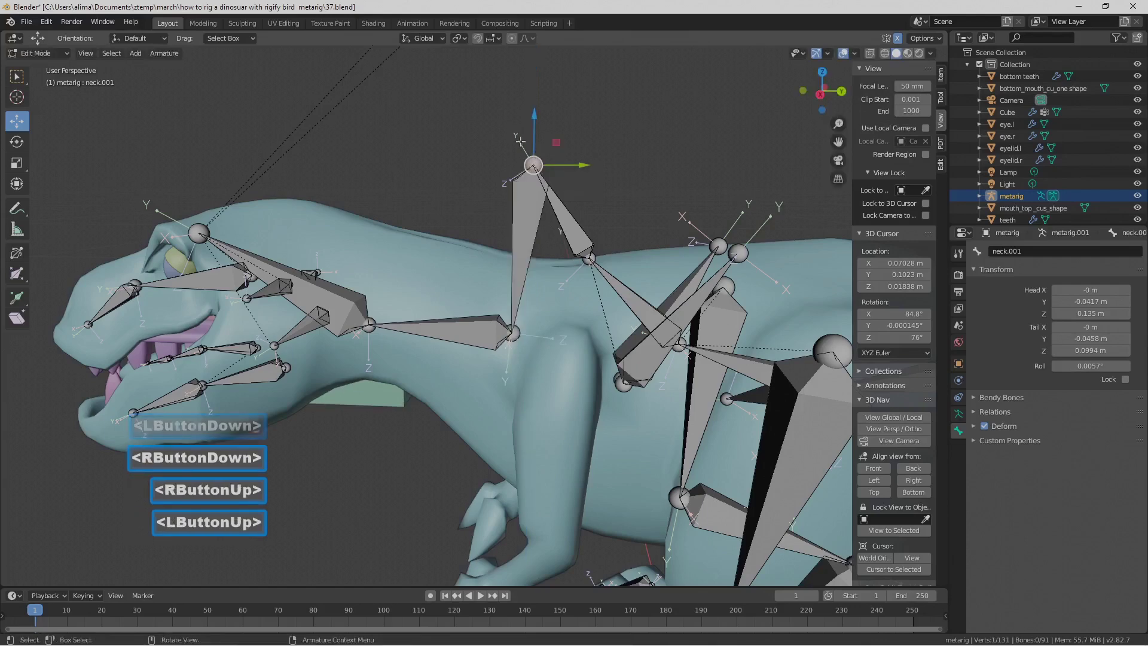
pyautogui.press('b')
pyautogui.moveTo(514, 144); pyautogui.dragTo(548, 183)
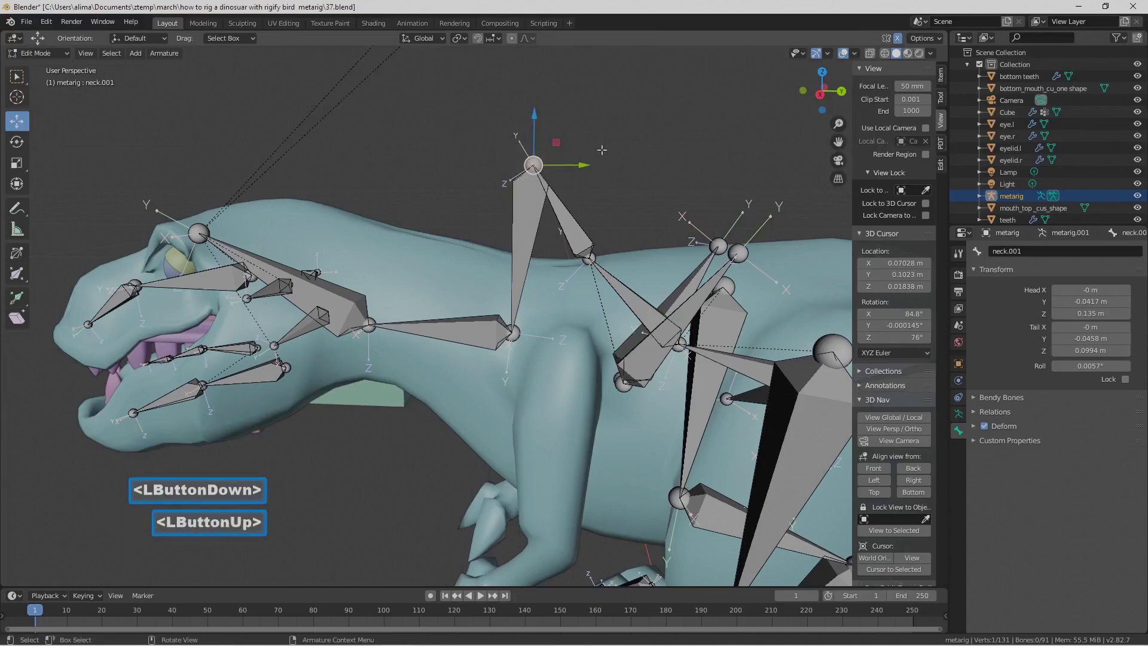
pyautogui.click(602, 151)
# - Box-select both overlapping joints at the peak above the neck and lower them along Z into the body
pyautogui.press('b')
pyautogui.moveTo(520, 143); pyautogui.dragTo(558, 189)
pyautogui.moveTo(535, 114); pyautogui.dragTo(549, 257)
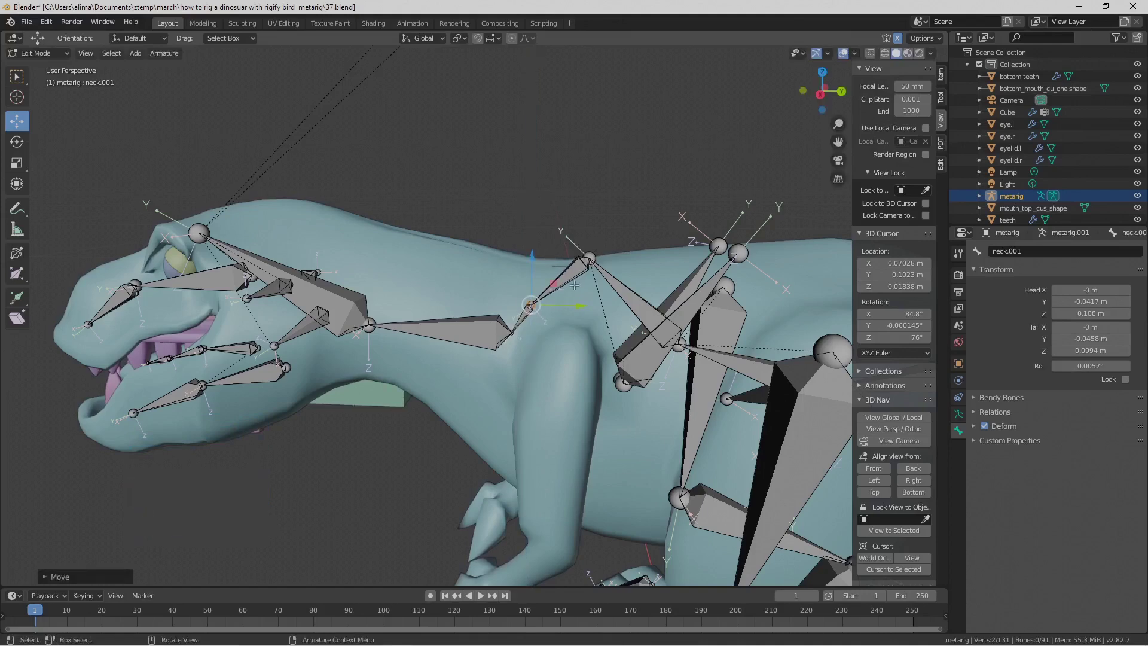
# - Lower the next spine joint behind the neck along Z, and slide the middle neck joint forward along Y
pyautogui.click(591, 256)
pyautogui.moveTo(591, 217); pyautogui.dragTo(590, 250)
pyautogui.click(517, 330)
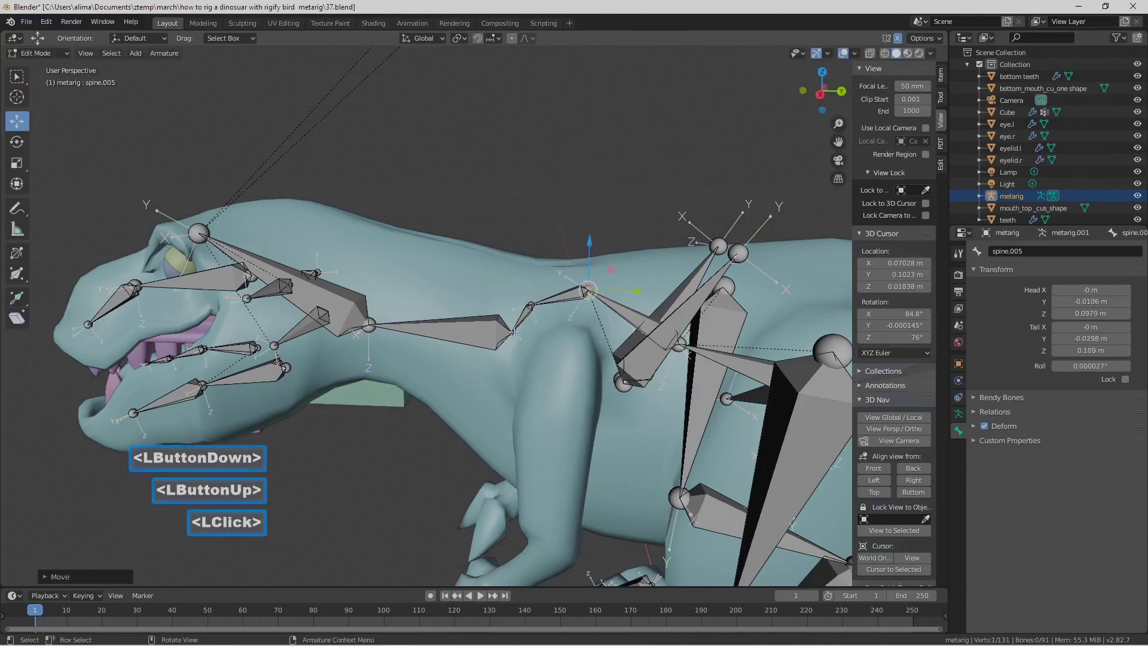
pyautogui.moveTo(565, 336); pyautogui.dragTo(523, 329)
# - Lower the front ends of spine.005 and spine.004 along Z to about 0.088 m and 0.0867 m
pyautogui.keyDown('shift'); pyautogui.moveTo(614, 357); pyautogui.dragTo(470, 271, button='middle'); pyautogui.keyUp('shift')
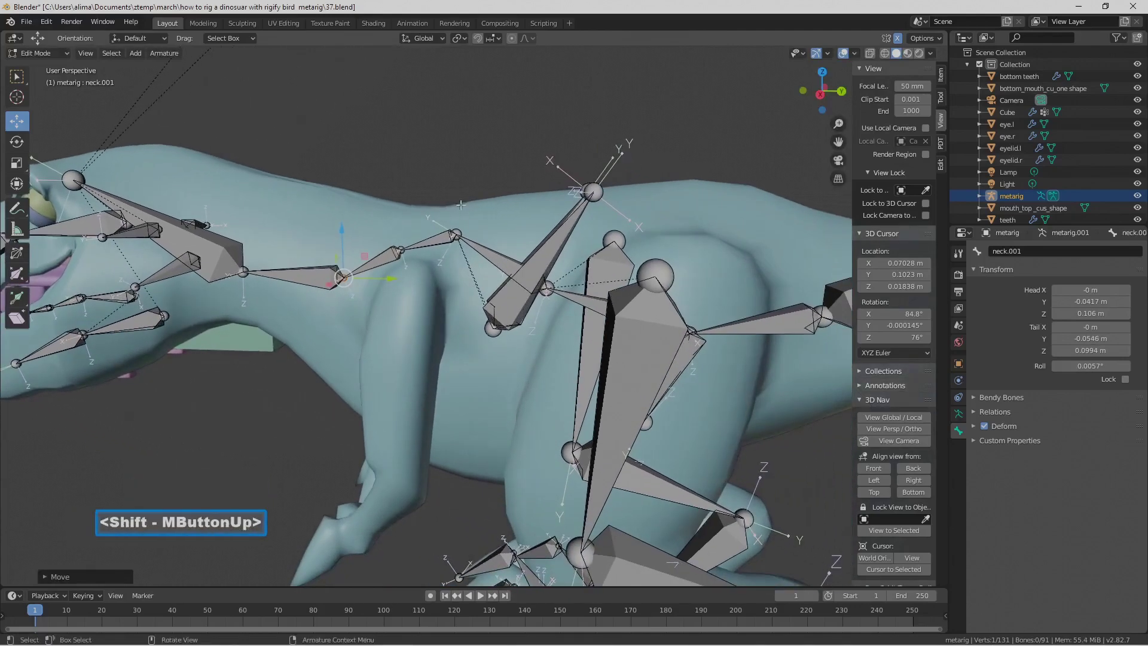
pyautogui.click(453, 175)
pyautogui.moveTo(457, 198); pyautogui.dragTo(461, 263)
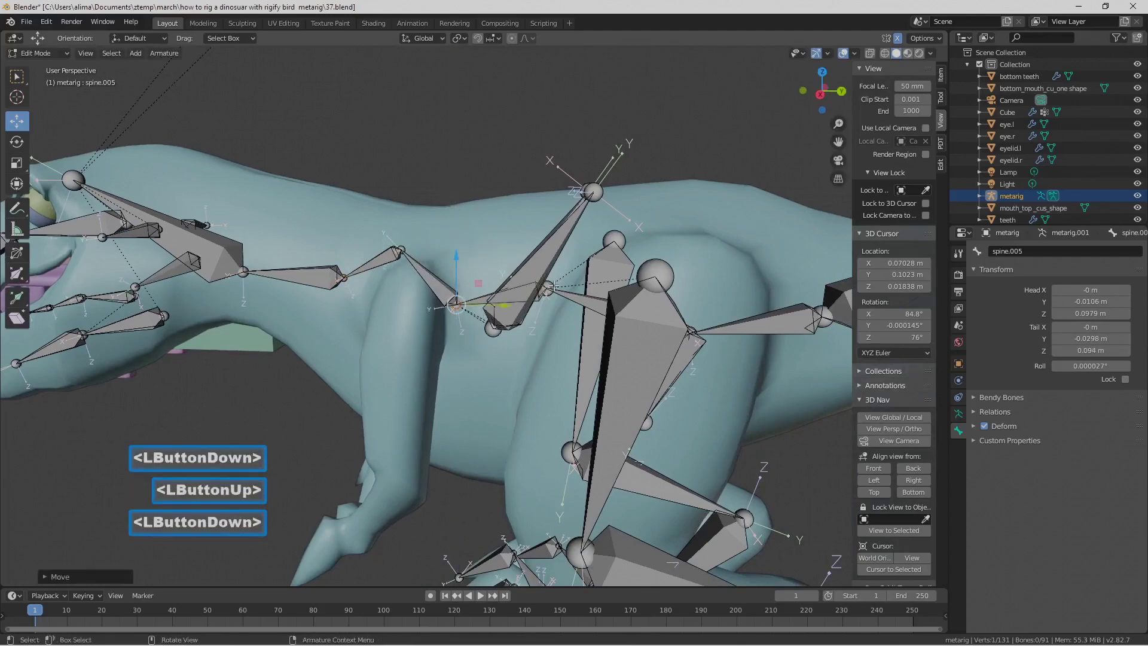
pyautogui.click(553, 287)
pyautogui.moveTo(543, 243); pyautogui.dragTo(539, 283)
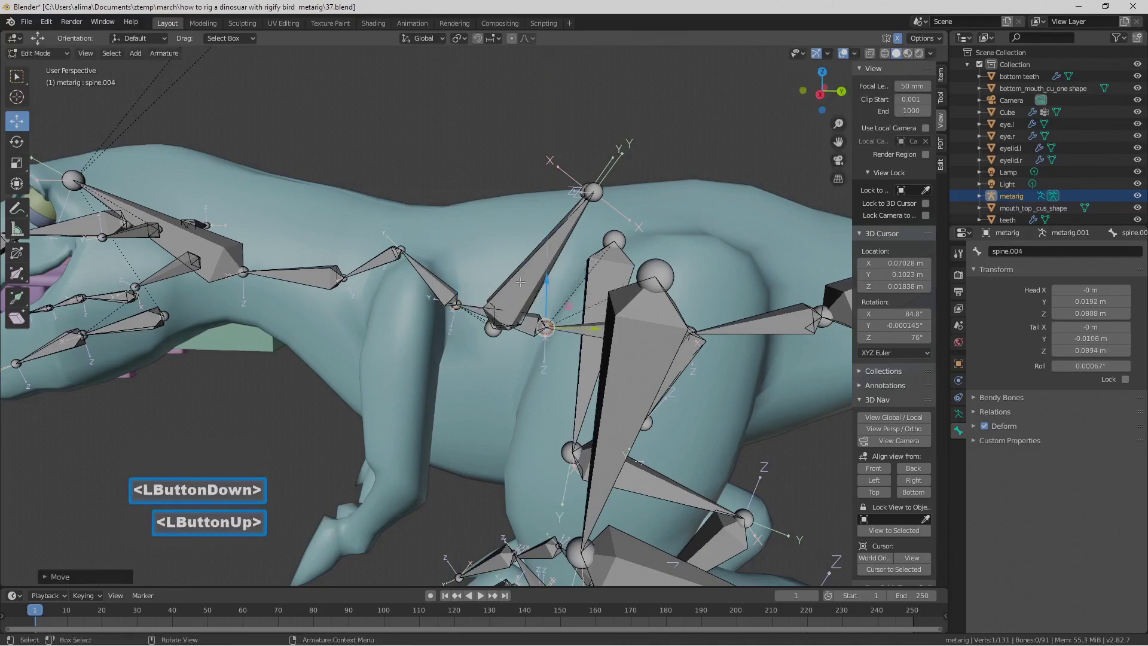
pyautogui.click(458, 302)
pyautogui.moveTo(458, 280); pyautogui.dragTo(464, 292)
pyautogui.click(544, 328)
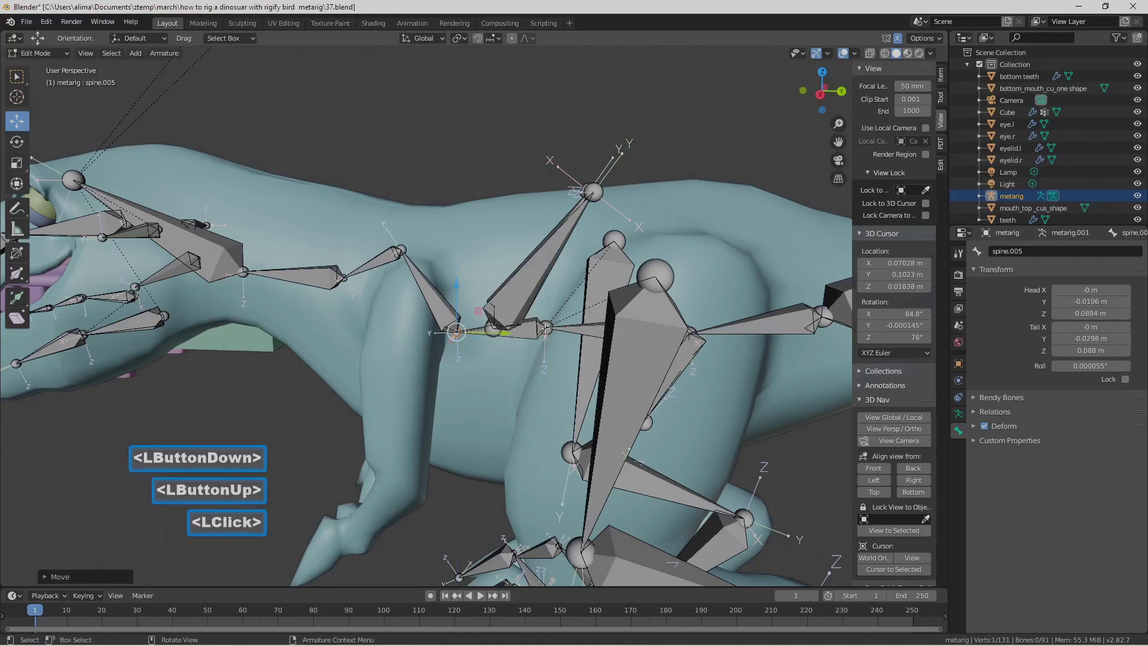
pyautogui.moveTo(546, 278); pyautogui.dragTo(545, 292)
# - Box-select the overlapping joints at the neck base, lower them in line with the spine, deselect, and save as 39.blend
pyautogui.click(402, 247)
pyautogui.press('b')
pyautogui.moveTo(396, 245); pyautogui.dragTo(416, 255)
pyautogui.moveTo(402, 206); pyautogui.dragTo(400, 272)
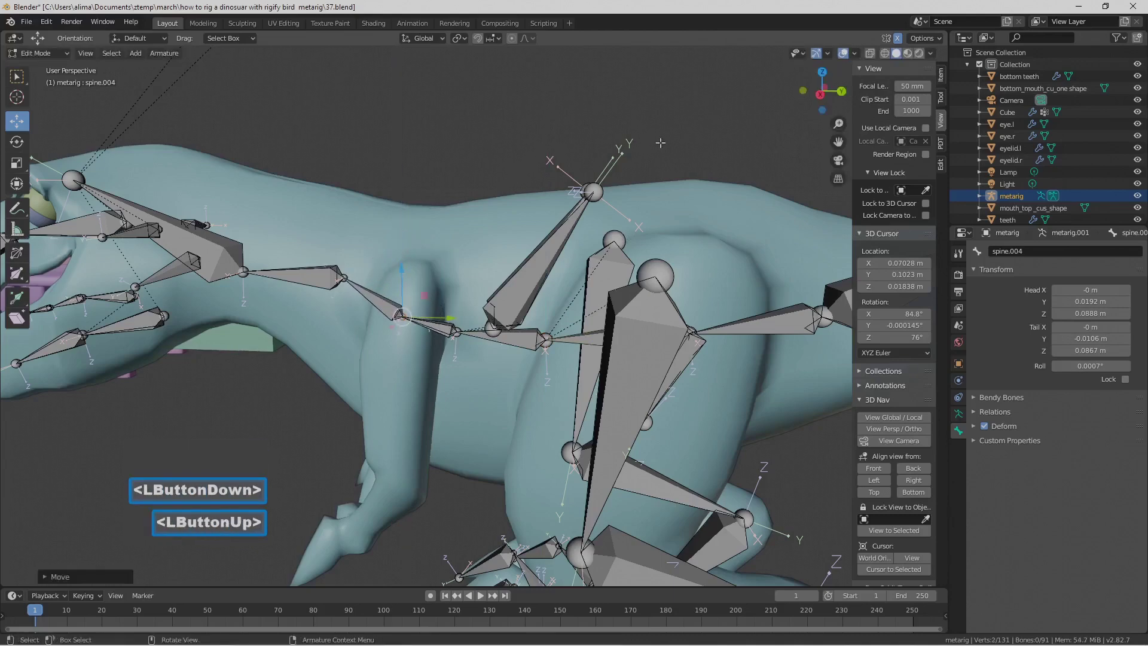
pyautogui.click(685, 137)
pyautogui.press('Pause')
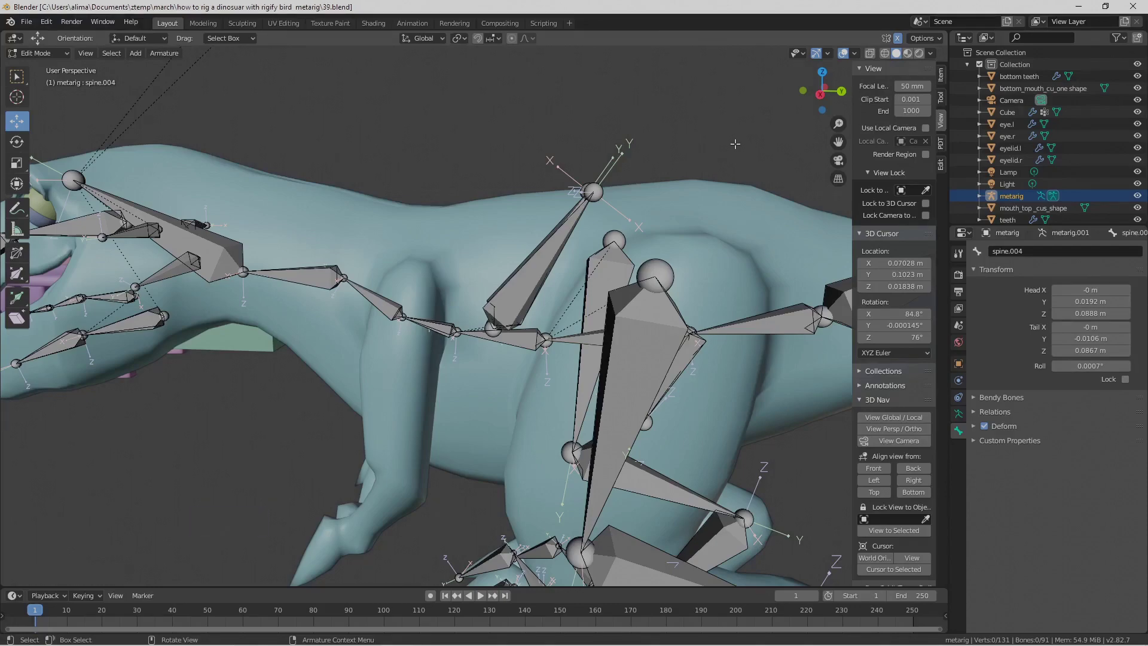
# - Select the shoulder.L bone, lower it along Z into the chest, slide it slightly forward along Y, and deselect it
pyautogui.click(513, 286)
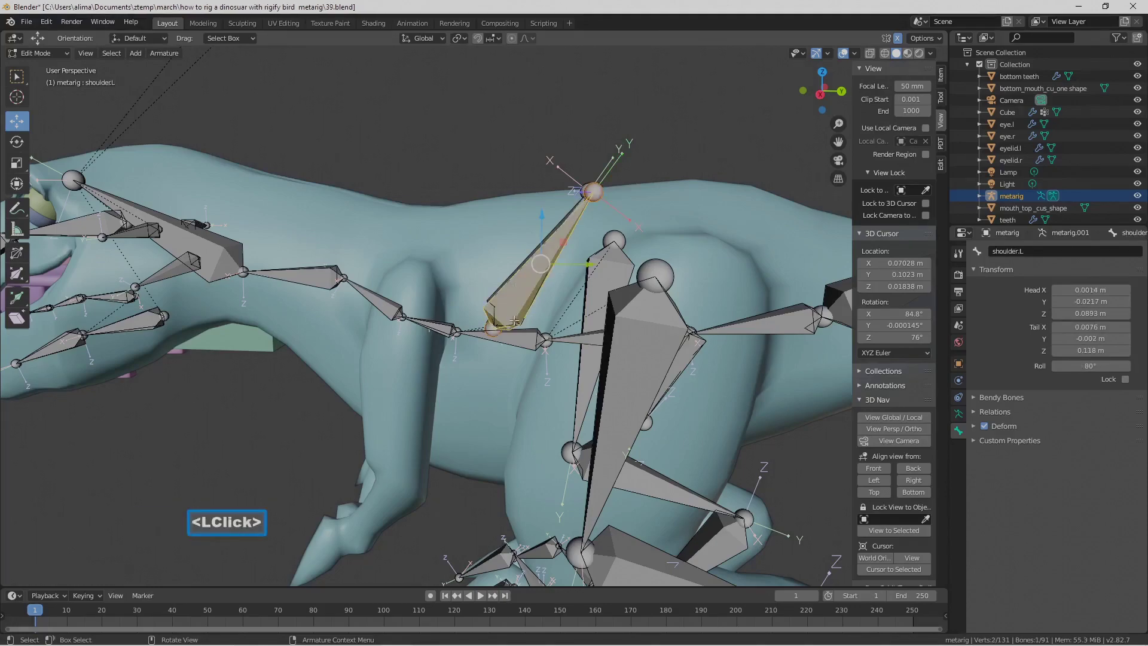
pyautogui.moveTo(514, 321)
pyautogui.mouseDown(button='middle')
pyautogui.moveTo(556, 346)
pyautogui.moveTo(513, 308)
pyautogui.mouseUp(button='middle')
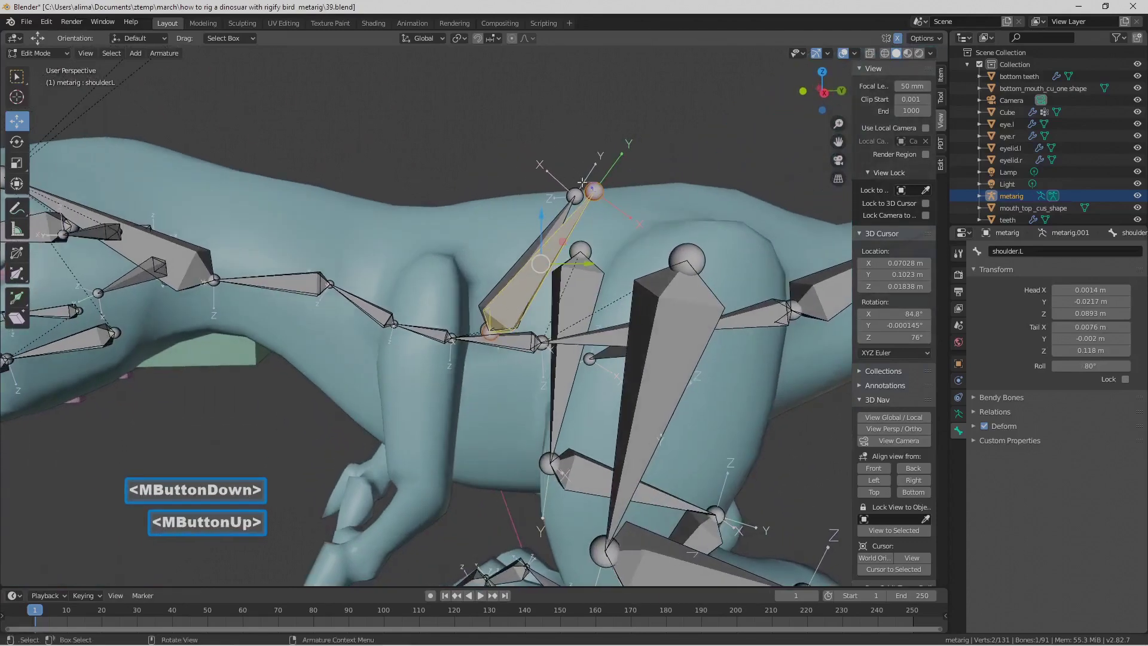
pyautogui.moveTo(551, 212); pyautogui.dragTo(556, 274)
pyautogui.moveTo(569, 330); pyautogui.dragTo(565, 353)
pyautogui.moveTo(566, 353); pyautogui.dragTo(607, 365, button='middle')
pyautogui.scroll(-5, 621, 349)
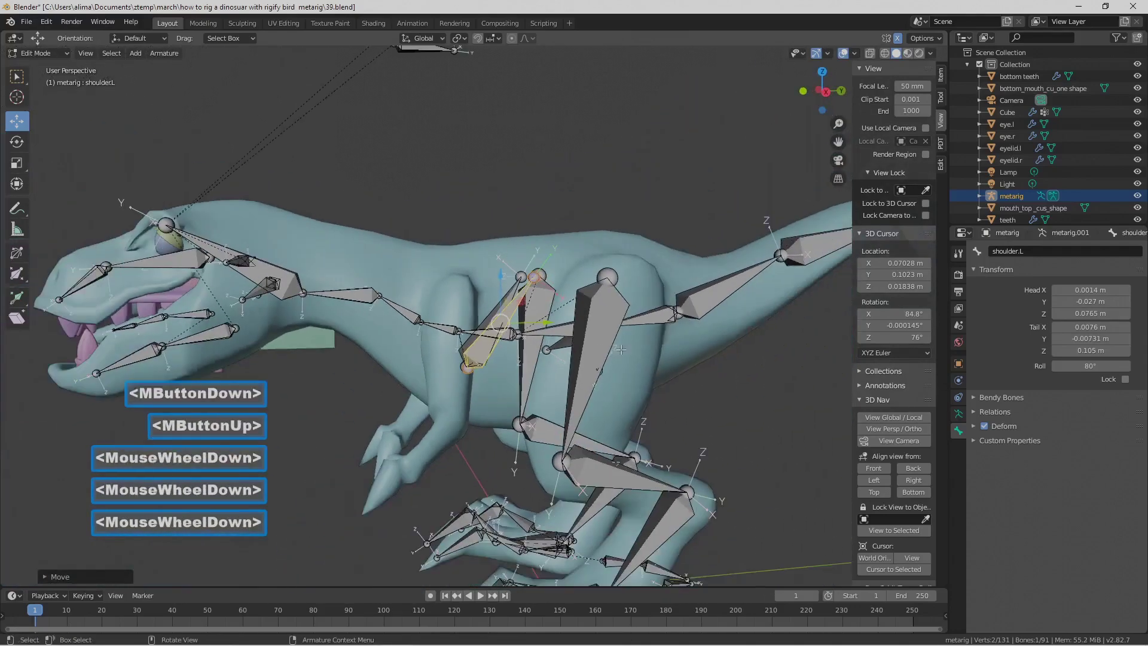
pyautogui.click(674, 359)
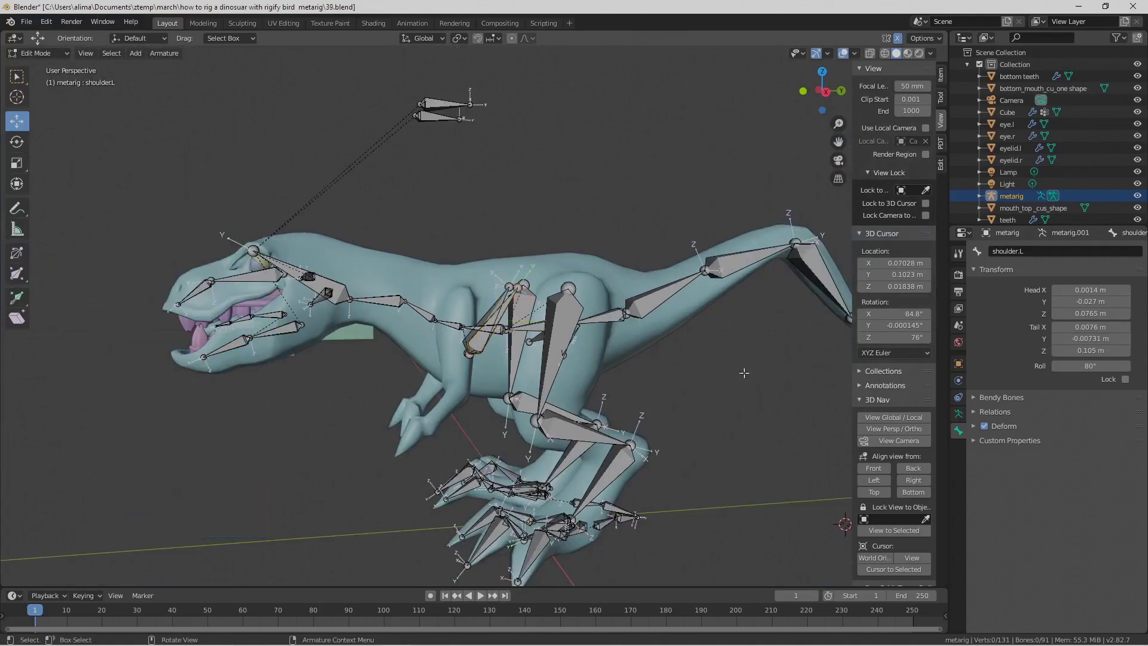
# - Box-select the two detached bones above the body, move them forward and down close to the head, and save as 40.blend
pyautogui.press('b')
pyautogui.moveTo(406, 86); pyautogui.dragTo(482, 154)
pyautogui.moveTo(443, 66); pyautogui.dragTo(363, 192)
pyautogui.moveTo(319, 125); pyautogui.dragTo(321, 163)
pyautogui.click(666, 314)
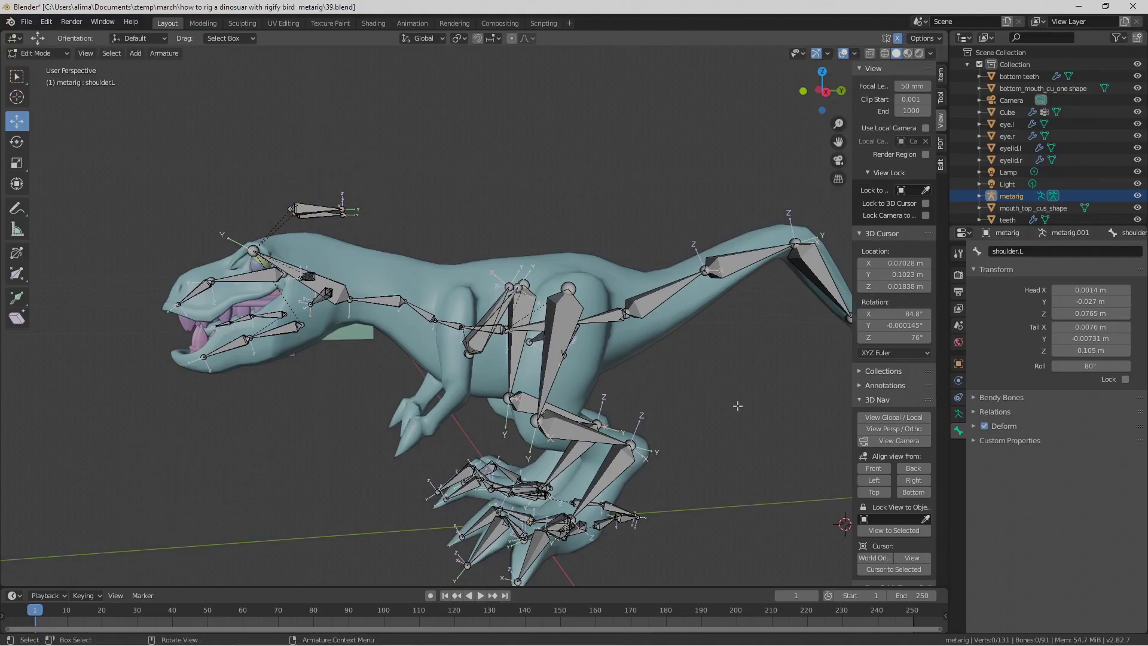
pyautogui.press('Pause')
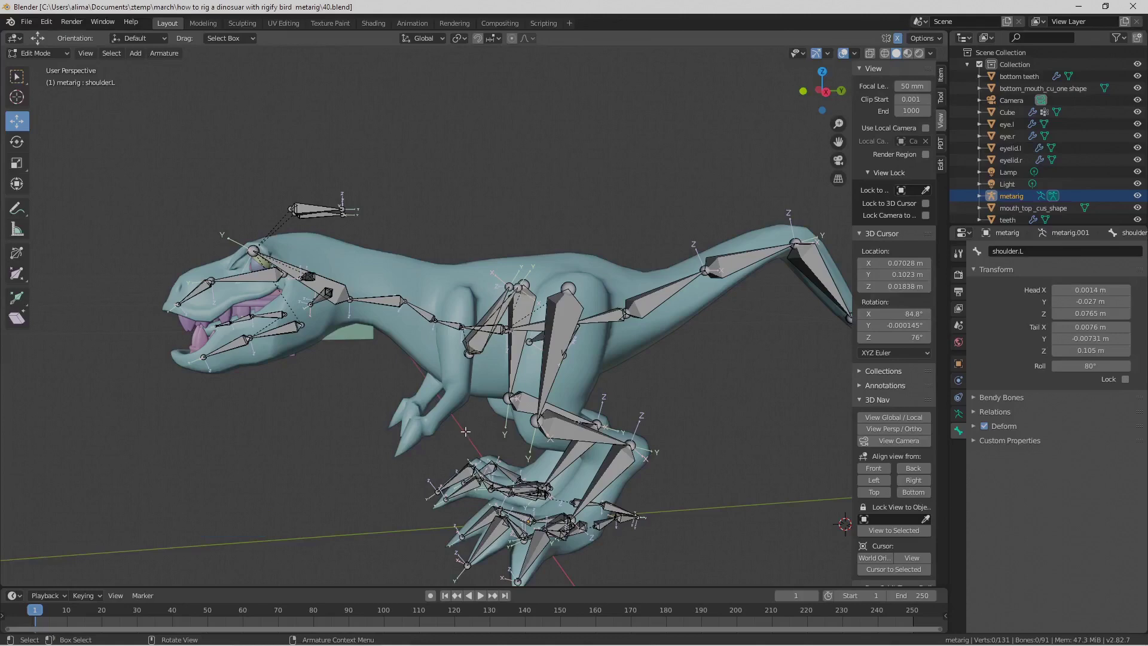
# - Reveal the hidden arm and hand bones, then raise the left elbow joint along Z and move it slightly back along Y
pyautogui.press('alt')
pyautogui.hotkey('alt', 'h')
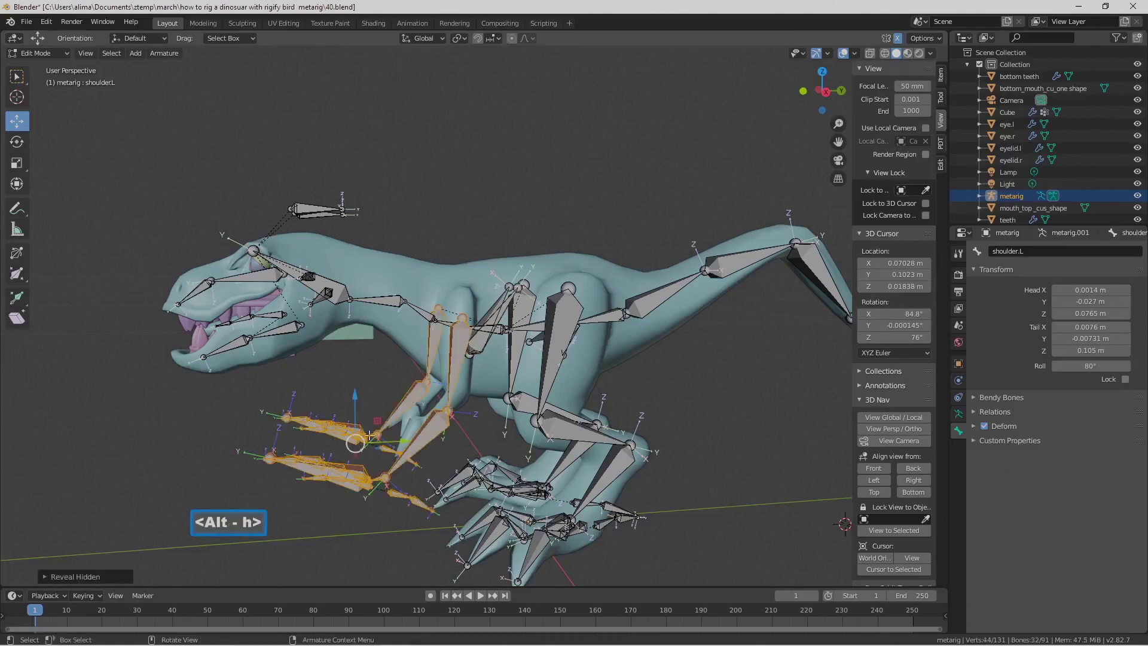
pyautogui.click(445, 413)
pyautogui.moveTo(455, 374); pyautogui.dragTo(454, 349)
pyautogui.moveTo(488, 388); pyautogui.dragTo(497, 387)
pyautogui.moveTo(521, 428); pyautogui.dragTo(548, 408, button='middle')
pyautogui.moveTo(532, 364); pyautogui.dragTo(504, 377, button='middle')
# - Move the left upper arm bone thigh.L.001 slightly forward along Y, deselect it, and save the file as 41.blend
pyautogui.click(456, 336)
pyautogui.moveTo(504, 360); pyautogui.dragTo(487, 360)
pyautogui.moveTo(552, 410); pyautogui.dragTo(589, 472, button='middle')
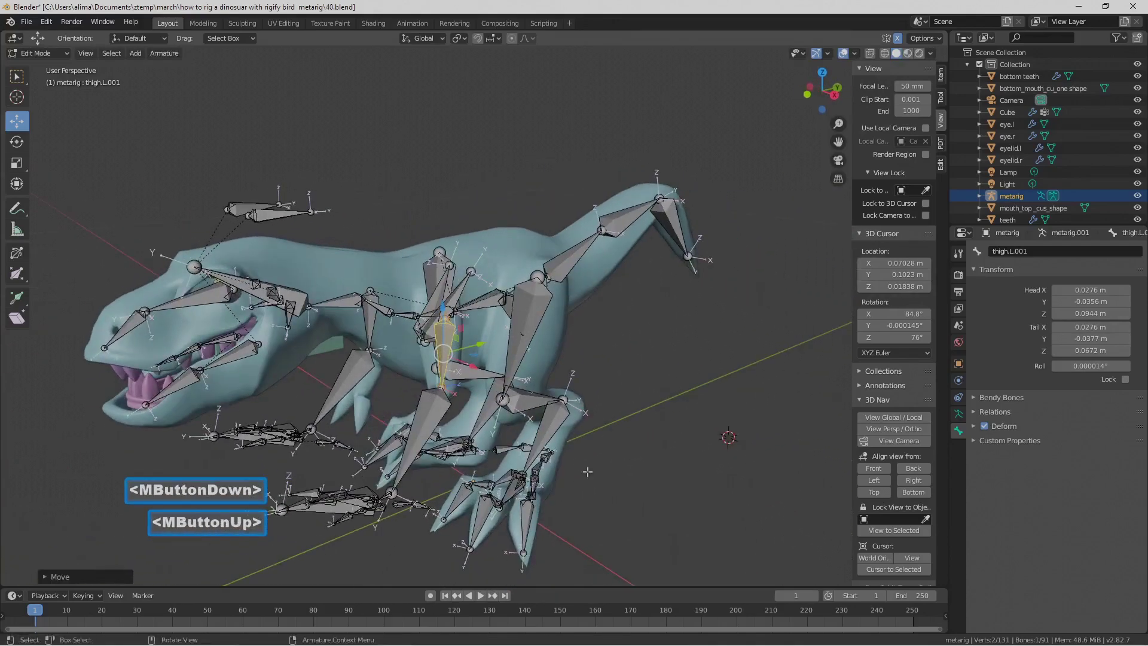
pyautogui.click(628, 492)
pyautogui.press('Pause')
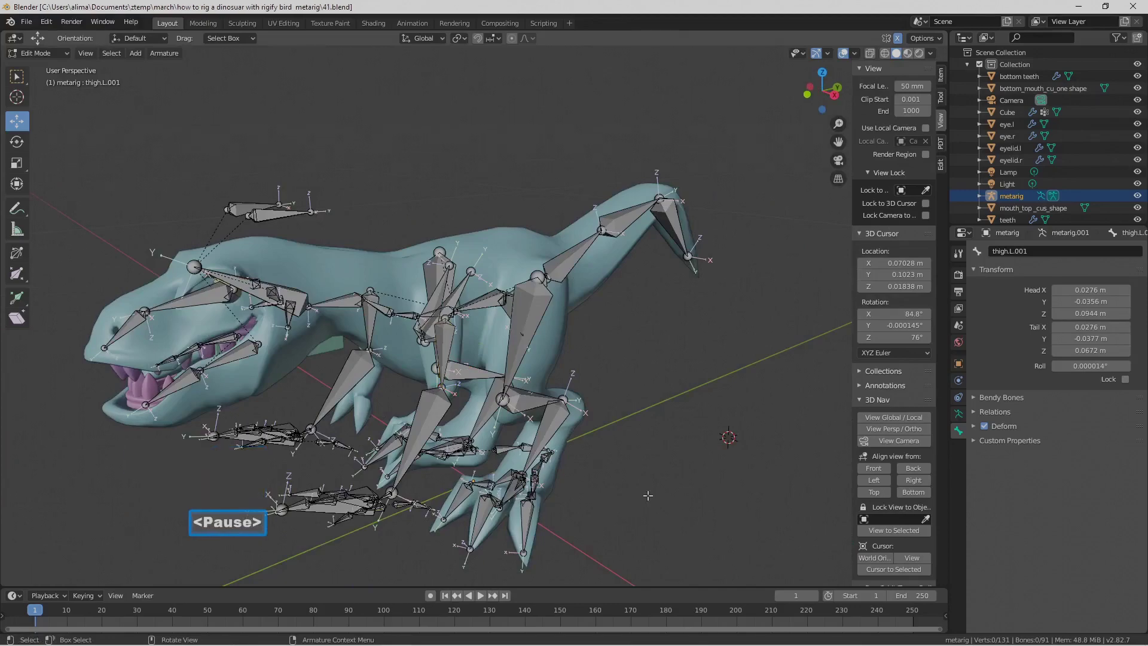
# - Lasso-select all bones of the left hand and scale them down to about 0.53
pyautogui.moveTo(432, 467); pyautogui.dragTo(355, 454, button='middle')
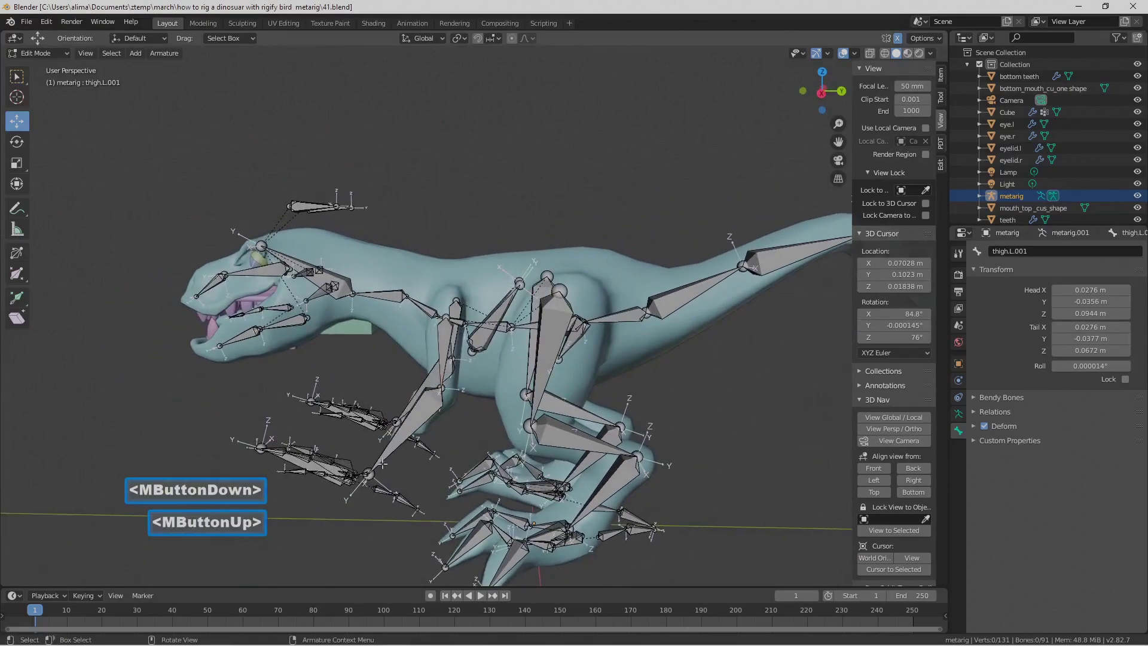
pyautogui.click(401, 551)
pyautogui.moveTo(404, 480)
pyautogui.keyDown('ctrl'); pyautogui.mouseDown(button='right')
pyautogui.moveTo(230, 410)
pyautogui.moveTo(248, 496)
pyautogui.moveTo(335, 547)
pyautogui.moveTo(409, 539)
pyautogui.mouseUp(button='right'); pyautogui.keyUp('ctrl')
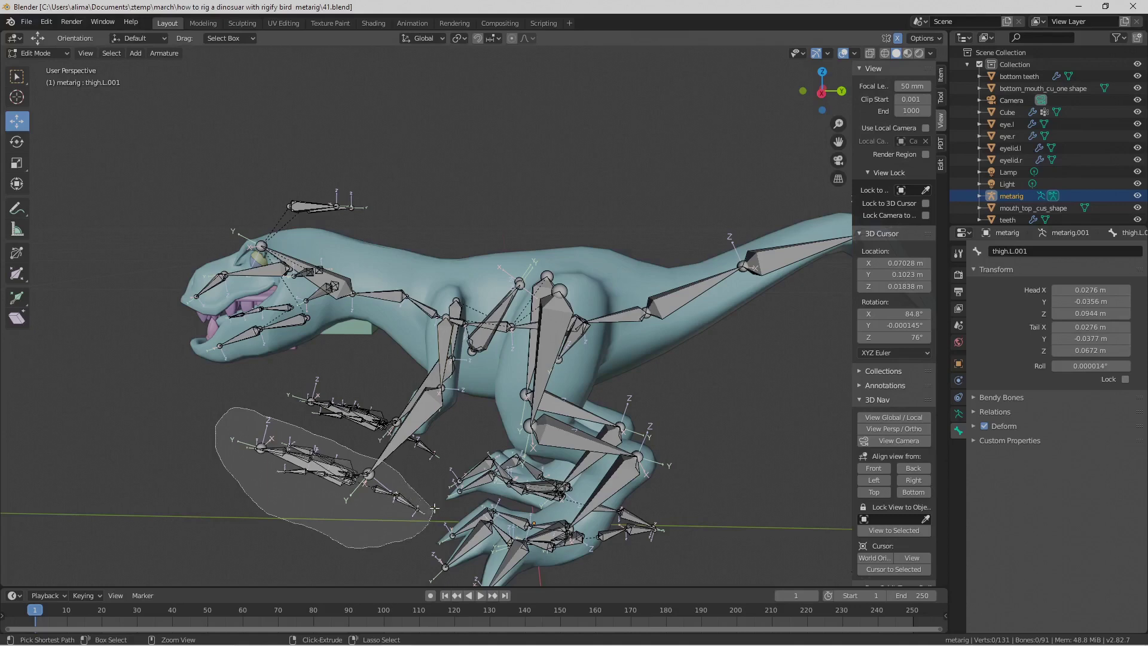
pyautogui.keyDown('ctrl'); pyautogui.moveTo(435, 506); pyautogui.dragTo(435, 506, button='right'); pyautogui.keyUp('ctrl')
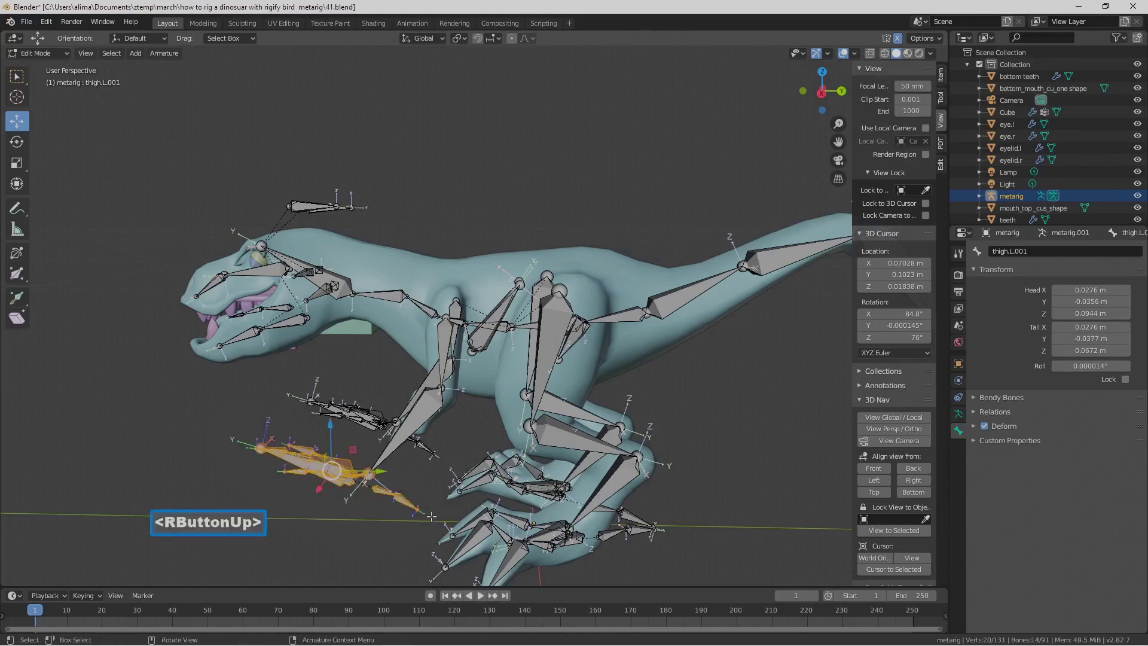
pyautogui.press('s')
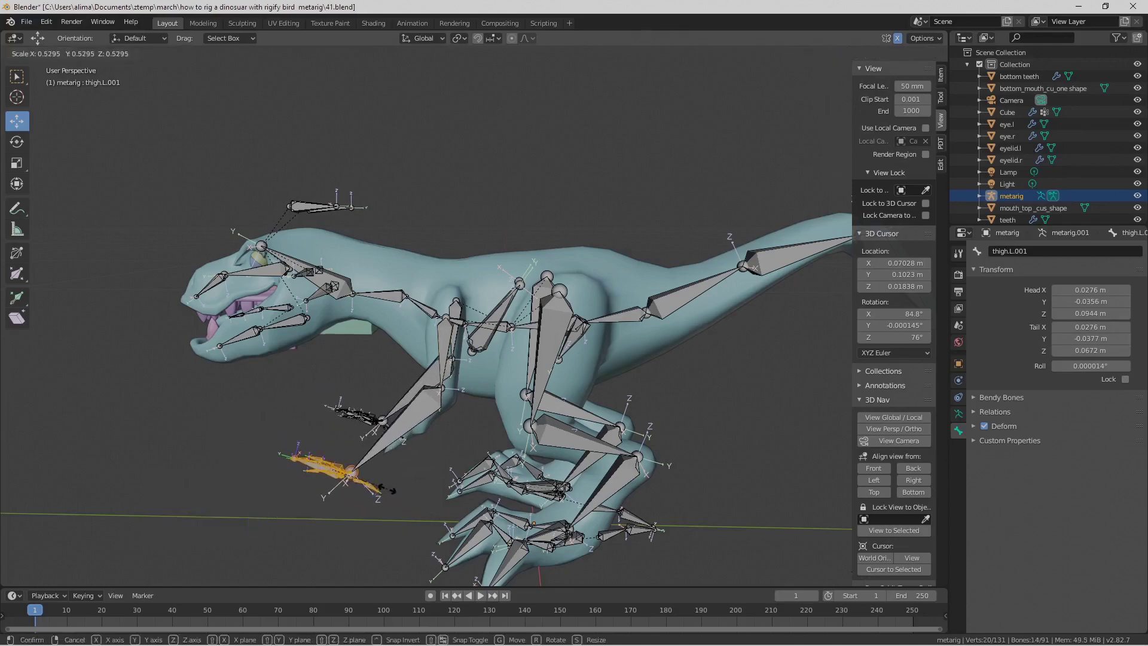
pyautogui.click(383, 471)
# - Move the selected left hand bones back along Y and up along Z onto the dinosaur's hand
pyautogui.moveTo(383, 471); pyautogui.dragTo(453, 456, button='middle')
pyautogui.moveTo(363, 428); pyautogui.dragTo(382, 464, button='middle')
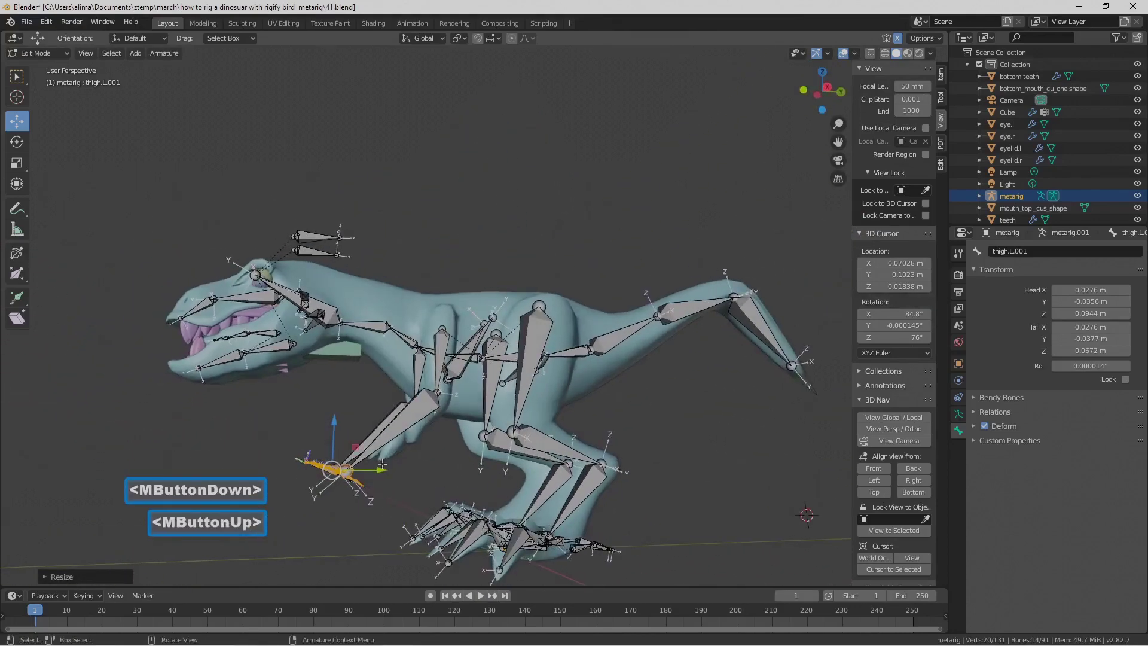
pyautogui.moveTo(383, 469); pyautogui.dragTo(442, 468)
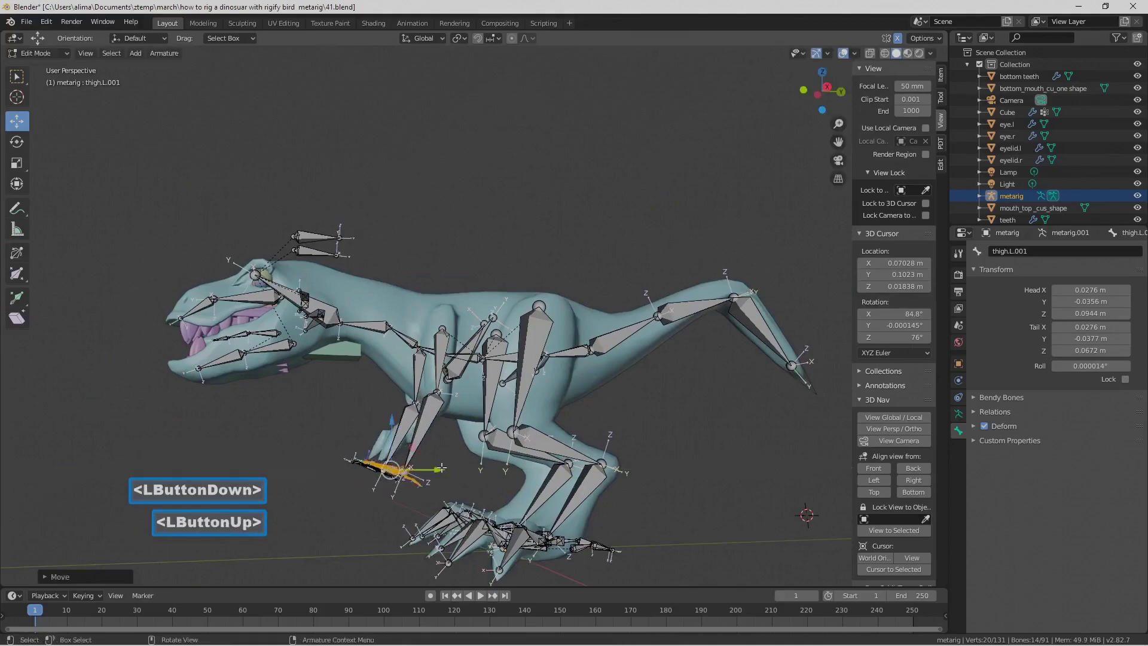
pyautogui.moveTo(392, 423); pyautogui.dragTo(393, 390)
pyautogui.moveTo(401, 418); pyautogui.dragTo(422, 451, button='middle')
pyautogui.moveTo(422, 452); pyautogui.dragTo(410, 440, button='middle')
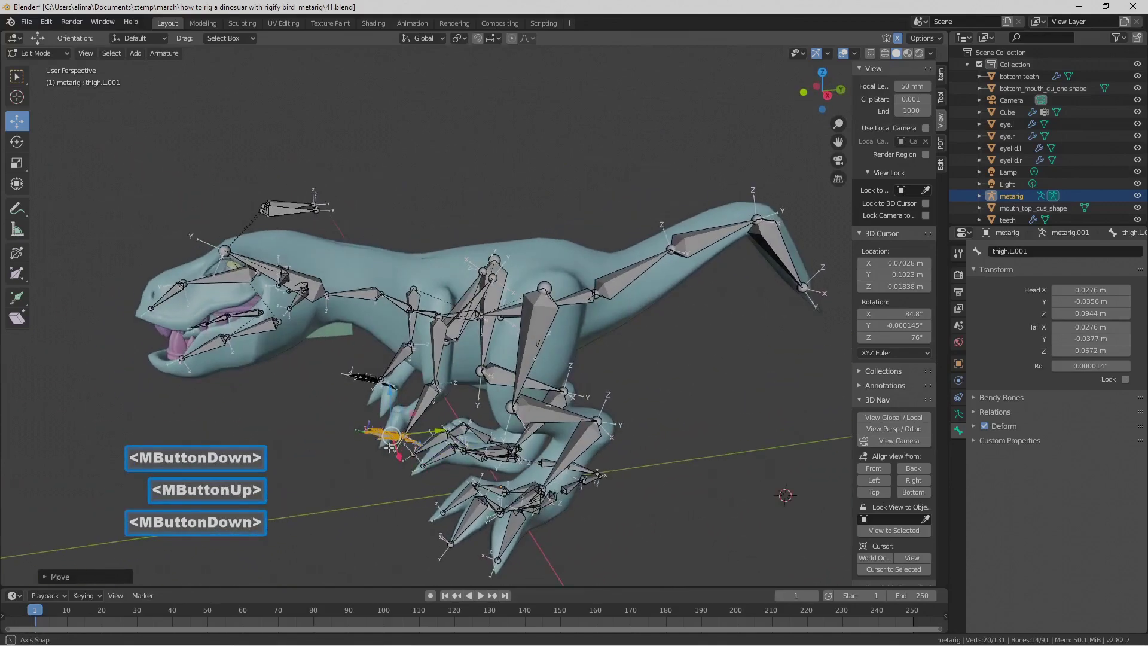
# - Select the left leg's thigh, shin and foot bones plus all its toe bones and hide them
pyautogui.moveTo(456, 381); pyautogui.dragTo(532, 363, button='middle')
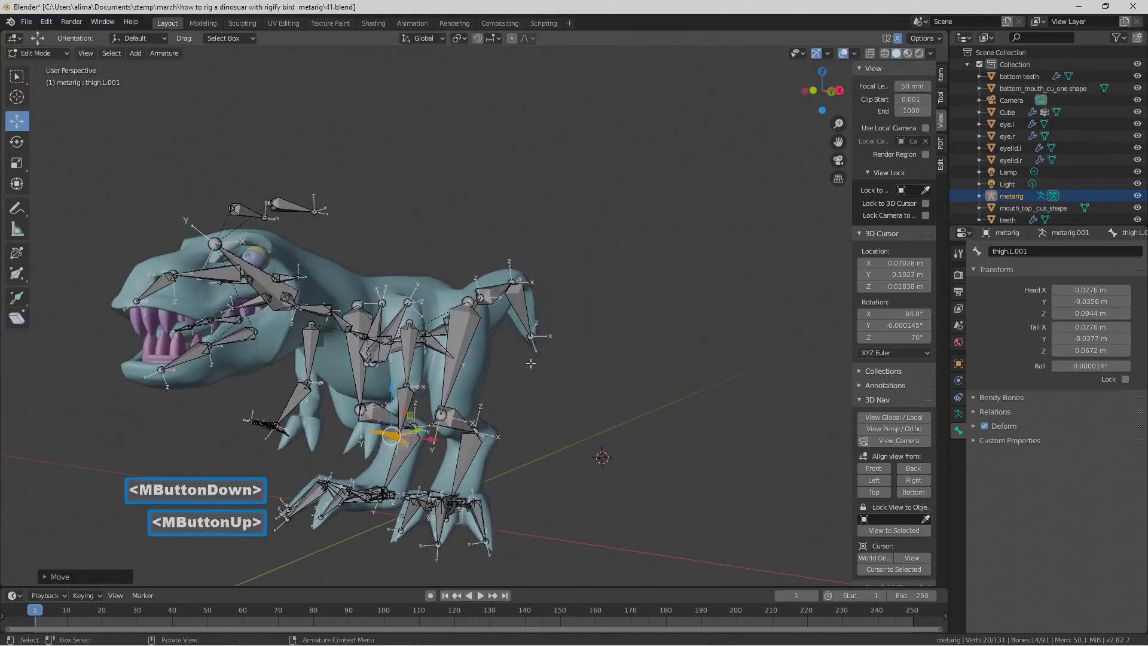
pyautogui.moveTo(455, 432); pyautogui.dragTo(444, 431, button='middle')
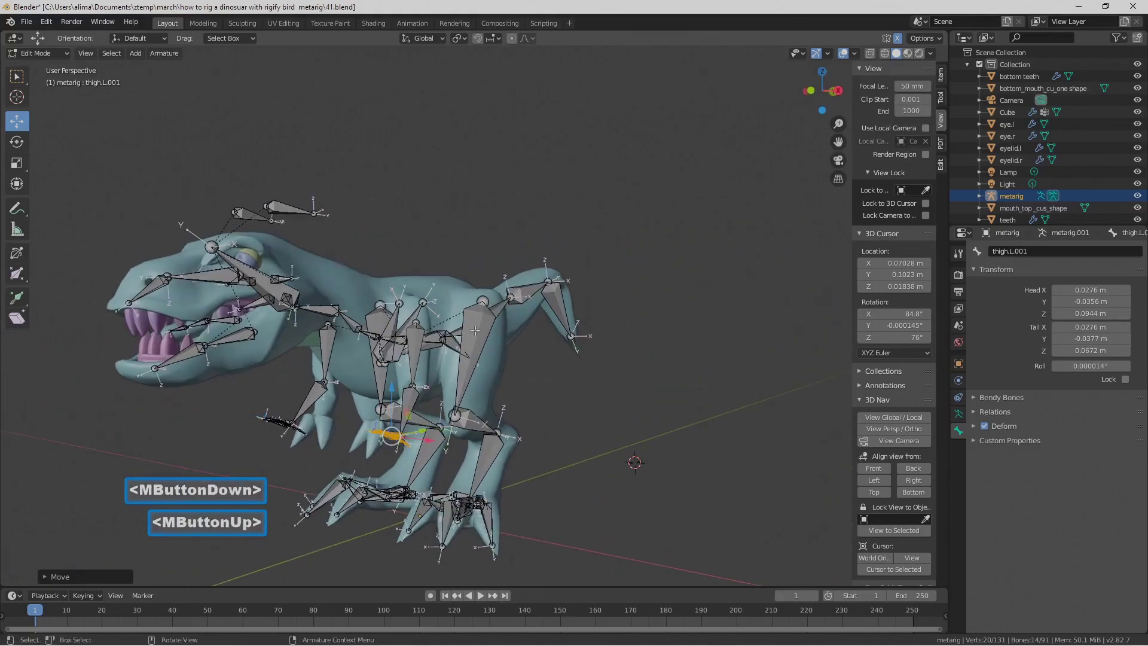
pyautogui.click(475, 330)
pyautogui.keyDown('shift'); pyautogui.click(483, 457); pyautogui.keyUp('shift')
pyautogui.keyDown('shift'); pyautogui.click(485, 461); pyautogui.keyUp('shift')
pyautogui.moveTo(489, 464); pyautogui.dragTo(524, 484, button='middle')
pyautogui.keyDown('ctrl'); pyautogui.moveTo(528, 484); pyautogui.dragTo(495, 480, button='right'); pyautogui.keyUp('ctrl')
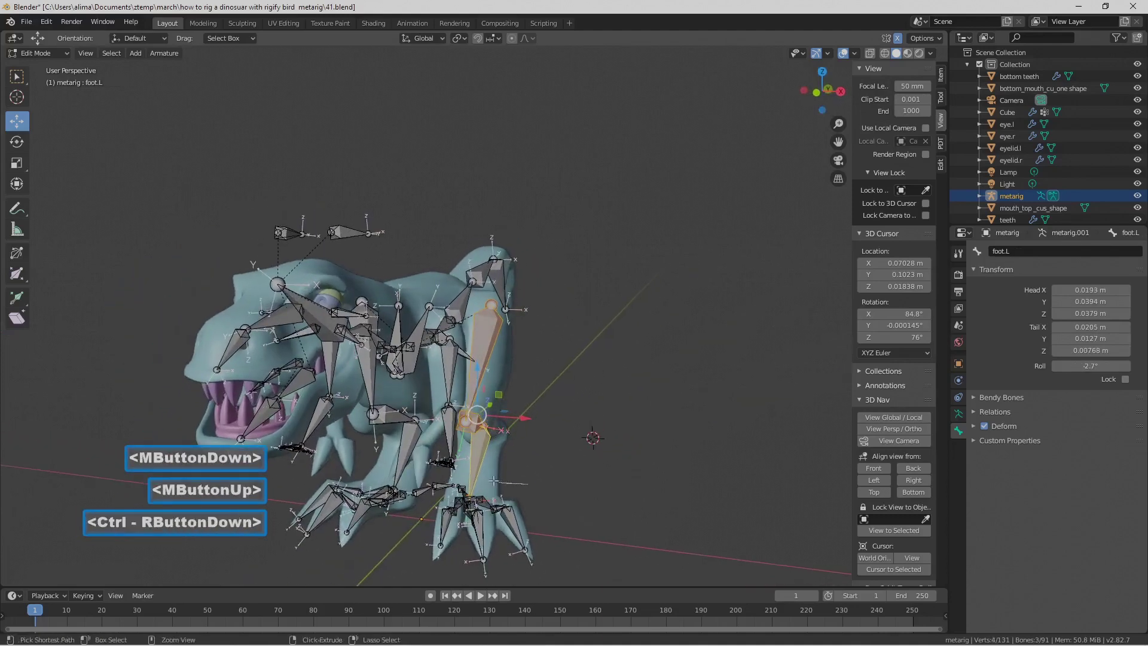
pyautogui.moveTo(417, 518)
pyautogui.keyDown('ctrl'); pyautogui.mouseDown(button='right')
pyautogui.moveTo(473, 571)
pyautogui.moveTo(576, 535)
pyautogui.mouseUp(button='right'); pyautogui.keyUp('ctrl')
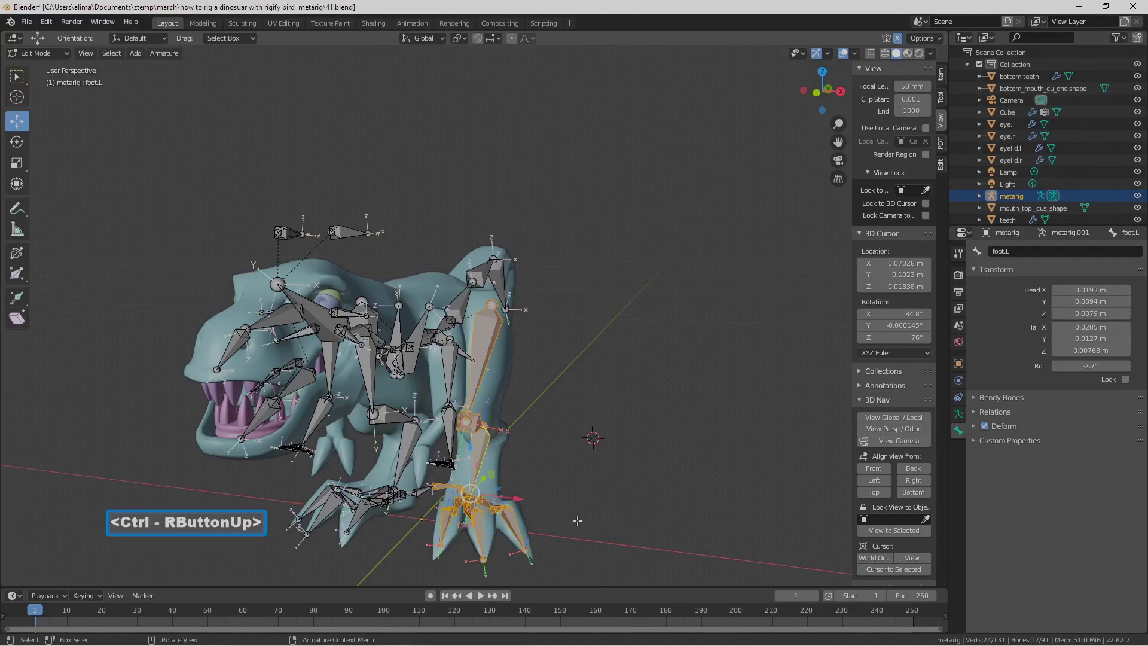
pyautogui.press('h')
# - Lasso-select and hide the right leg and foot bones, then save the file as 42.blend
pyautogui.moveTo(561, 455); pyautogui.dragTo(465, 428, button='middle')
pyautogui.keyDown('ctrl'); pyautogui.moveTo(381, 382); pyautogui.dragTo(365, 374, button='right'); pyautogui.keyUp('ctrl')
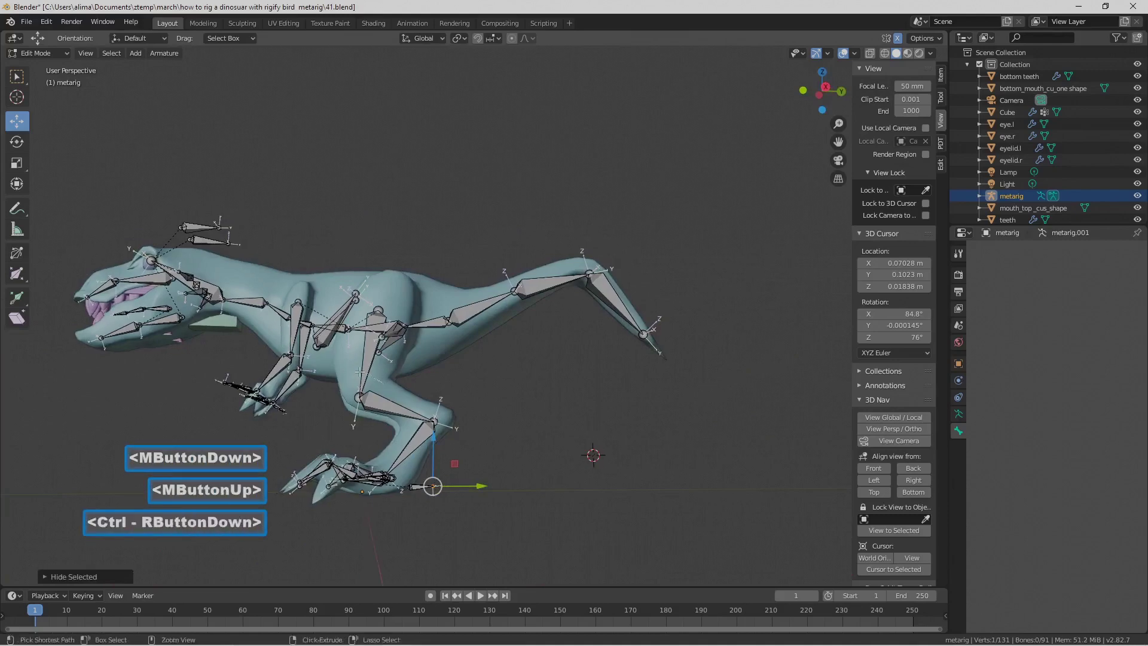
pyautogui.keyDown('ctrl'); pyautogui.moveTo(330, 480); pyautogui.dragTo(426, 478, button='right'); pyautogui.keyUp('ctrl')
pyautogui.moveTo(396, 434)
pyautogui.keyDown('ctrl'); pyautogui.mouseDown(button='right')
pyautogui.moveTo(296, 445)
pyautogui.moveTo(435, 527)
pyautogui.moveTo(476, 464)
pyautogui.moveTo(482, 424)
pyautogui.moveTo(359, 377)
pyautogui.moveTo(508, 499)
pyautogui.mouseUp(button='right'); pyautogui.keyUp('ctrl')
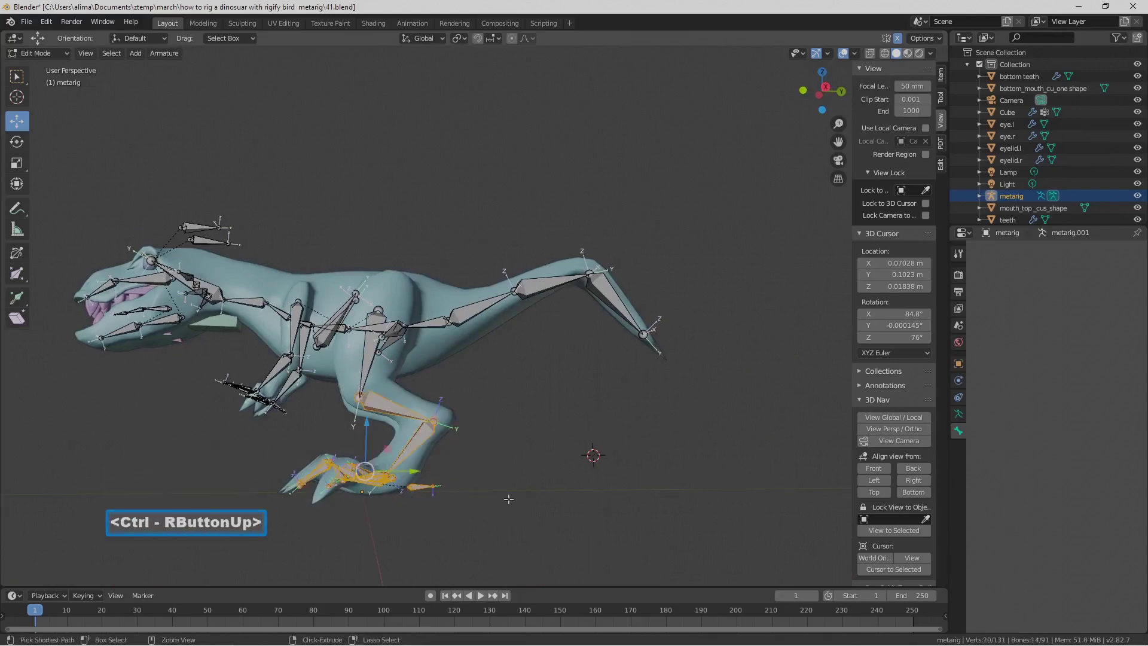
pyautogui.press('h')
pyautogui.moveTo(429, 436); pyautogui.dragTo(488, 437, button='middle')
pyautogui.click(498, 420)
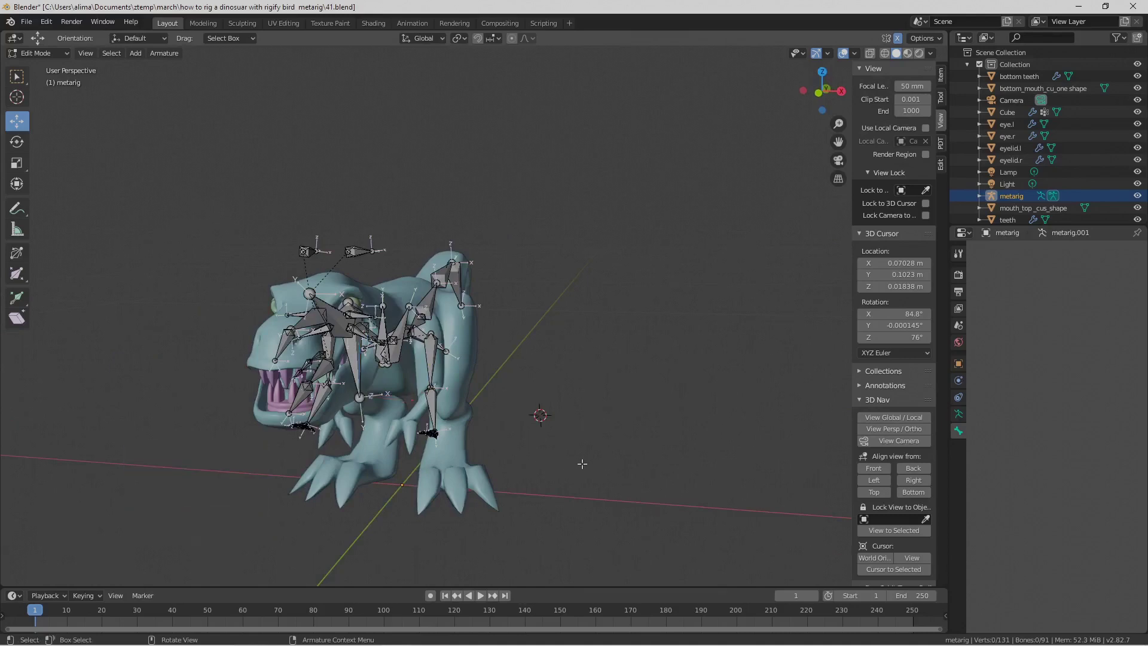
pyautogui.press('Pause')
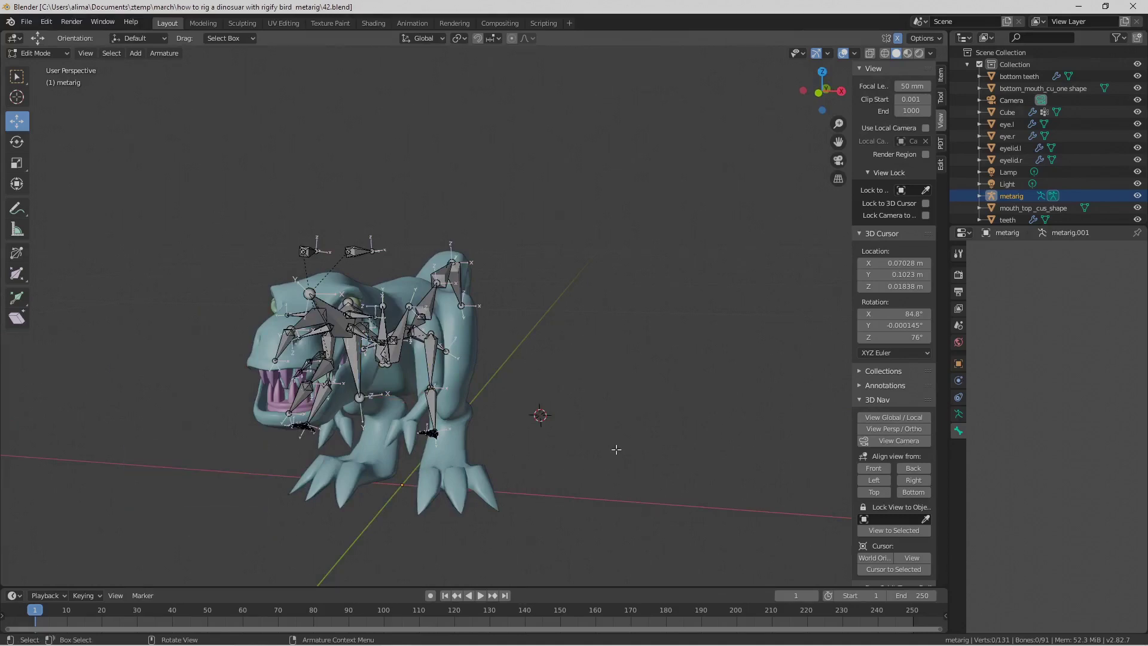
# - Lasso-select all bones of the left hand and move them inward along X toward the dinosaur's hand
pyautogui.scroll(4, 617, 449)
pyautogui.keyDown('shift'); pyautogui.moveTo(551, 455); pyautogui.dragTo(579, 310, button='middle'); pyautogui.keyUp('shift')
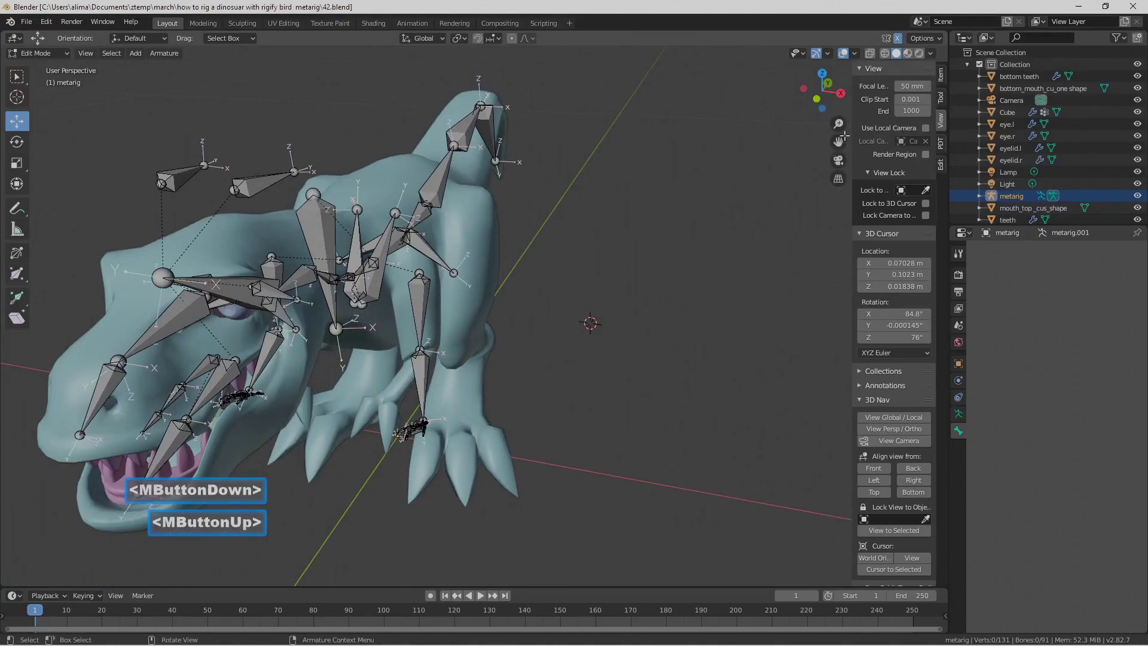
pyautogui.moveTo(516, 429); pyautogui.dragTo(515, 431, button='middle')
pyautogui.moveTo(497, 414)
pyautogui.keyDown('ctrl'); pyautogui.mouseDown(button='right')
pyautogui.moveTo(448, 400)
pyautogui.moveTo(467, 479)
pyautogui.moveTo(509, 464)
pyautogui.mouseUp(button='right'); pyautogui.keyUp('ctrl')
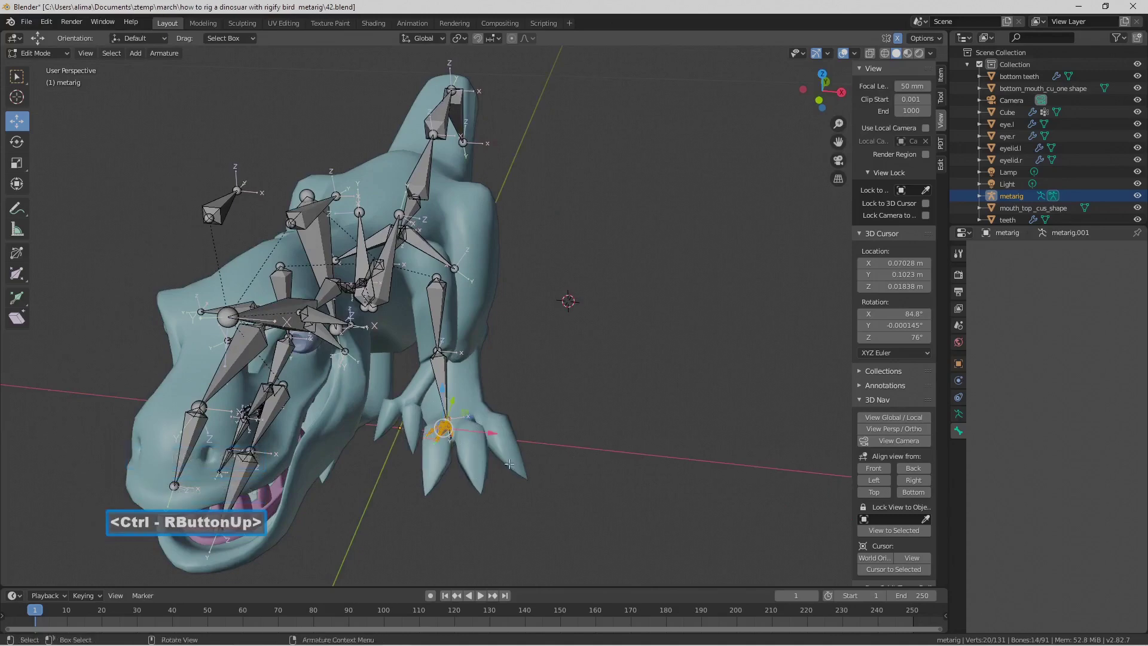
pyautogui.moveTo(16, 78)
pyautogui.mouseDown()
pyautogui.moveTo(72, 107)
pyautogui.moveTo(92, 159)
pyautogui.moveTo(87, 84)
pyautogui.mouseUp()
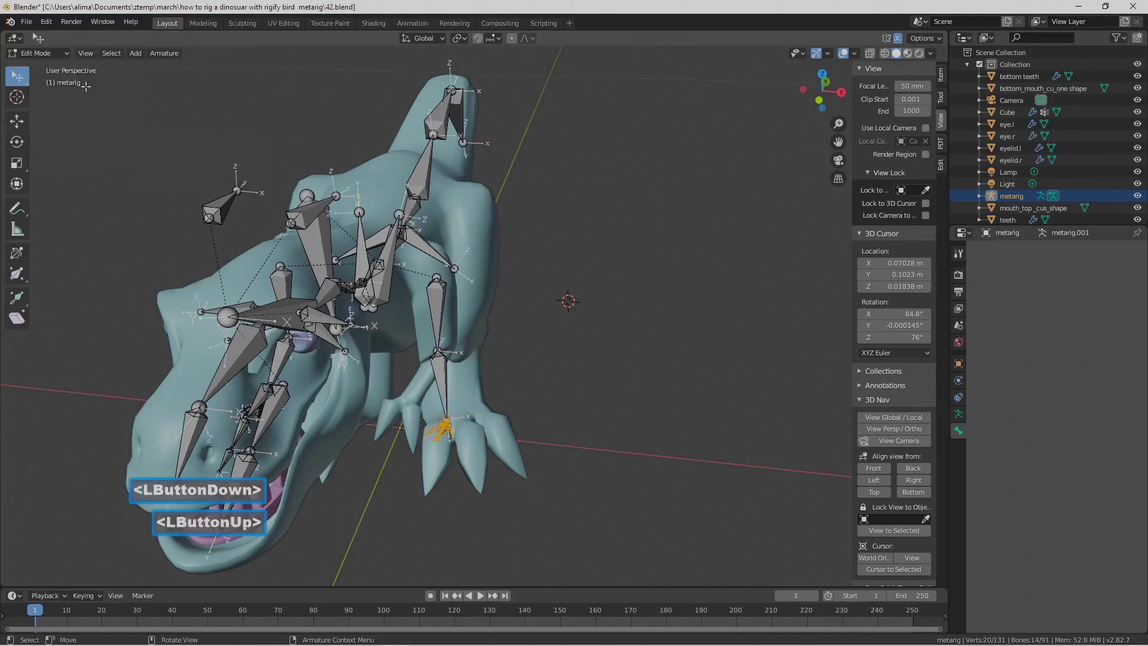
pyautogui.moveTo(507, 421); pyautogui.dragTo(539, 390, button='middle')
pyautogui.click(17, 121)
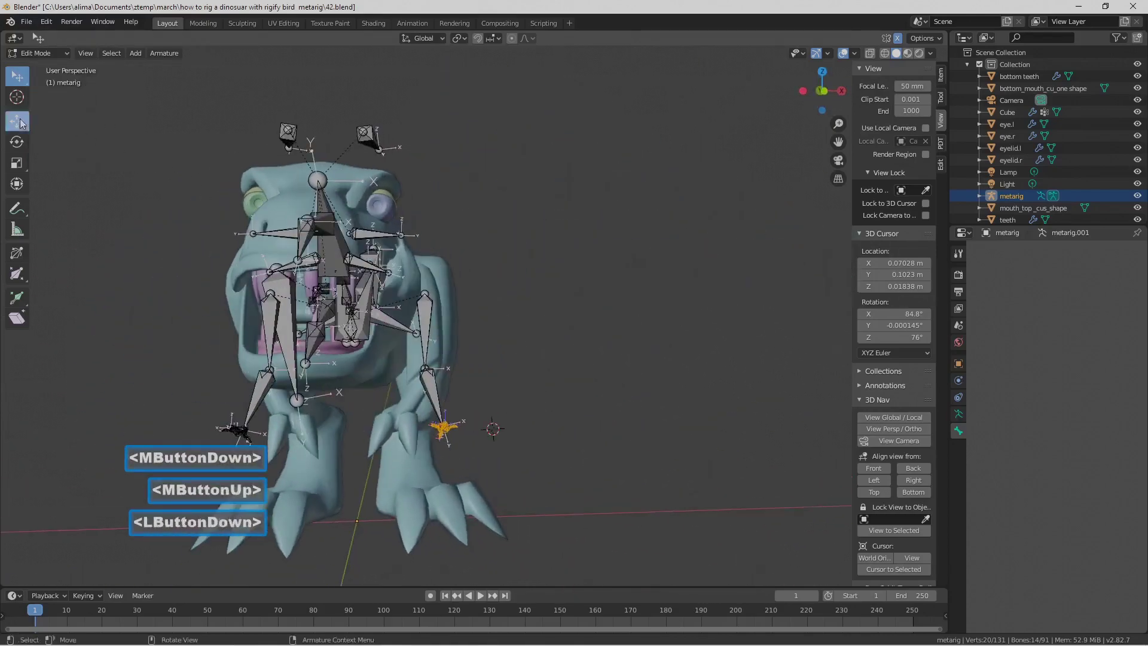
pyautogui.moveTo(375, 378); pyautogui.dragTo(378, 391, button='middle')
pyautogui.moveTo(497, 433); pyautogui.dragTo(439, 423)
# - Lower the left elbow joint slightly along Z, deselect it, and save the file as 43.blend
pyautogui.moveTo(439, 423); pyautogui.dragTo(390, 396, button='middle')
pyautogui.click(463, 373)
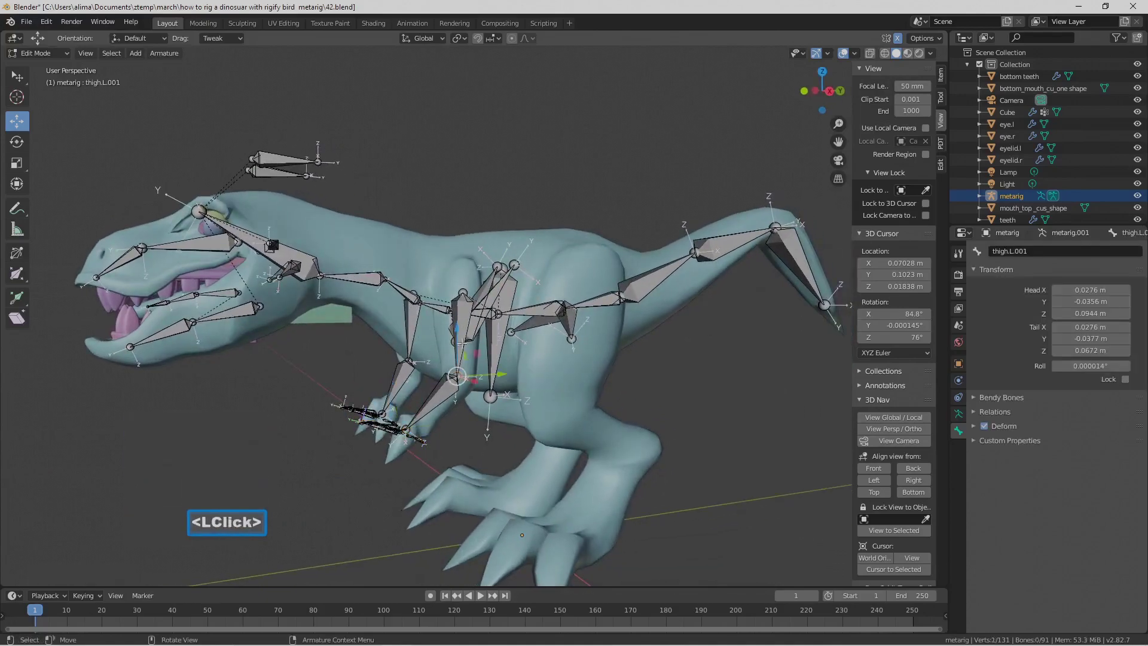
pyautogui.moveTo(457, 329); pyautogui.dragTo(478, 365)
pyautogui.moveTo(414, 430); pyautogui.dragTo(465, 479, button='middle')
pyautogui.click(631, 421)
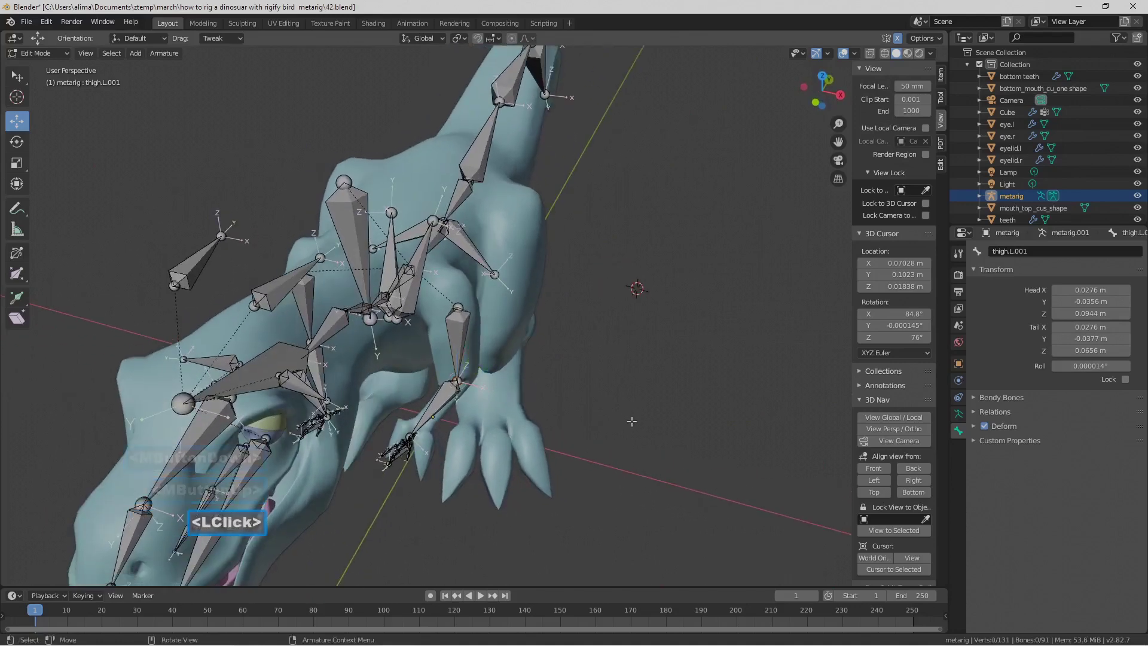
pyautogui.press('Pause')
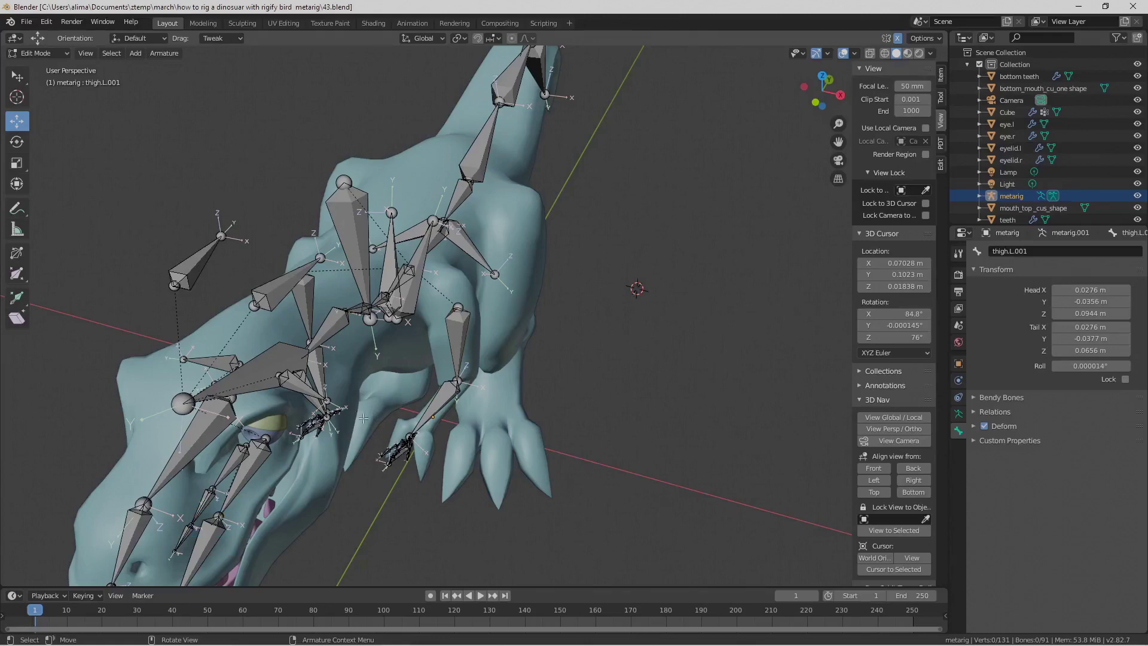
# - Lasso-select all left hand bones again and move them onto the dinosaur's hand, including a shift outward along X
pyautogui.moveTo(364, 418); pyautogui.dragTo(441, 497)
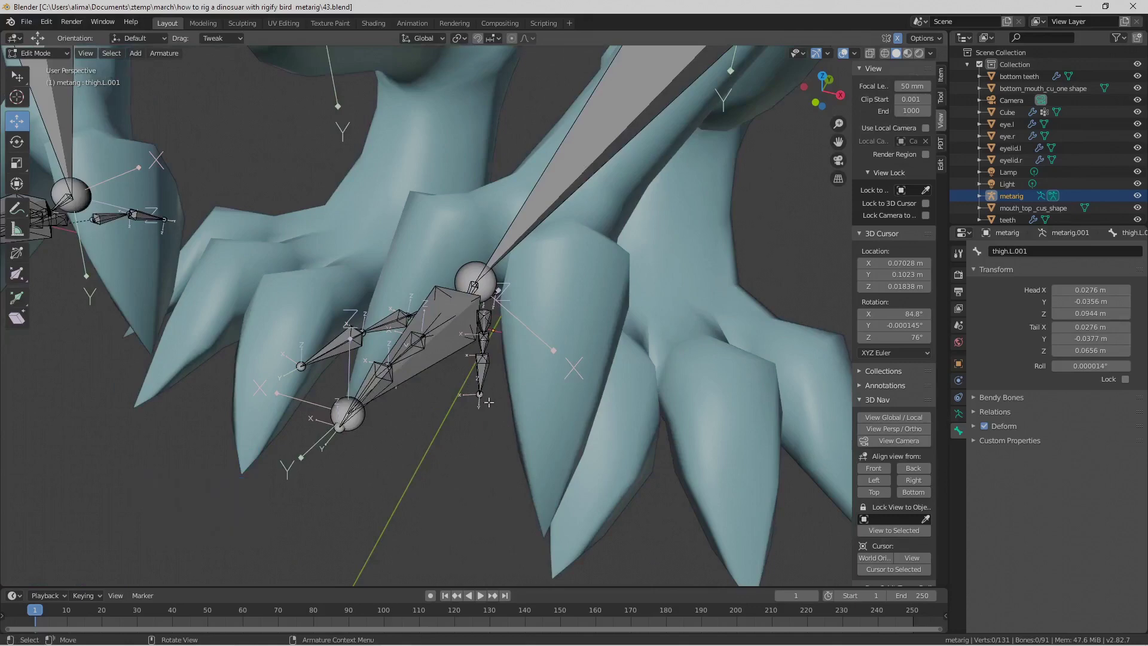
pyautogui.moveTo(497, 408); pyautogui.dragTo(506, 433, button='middle')
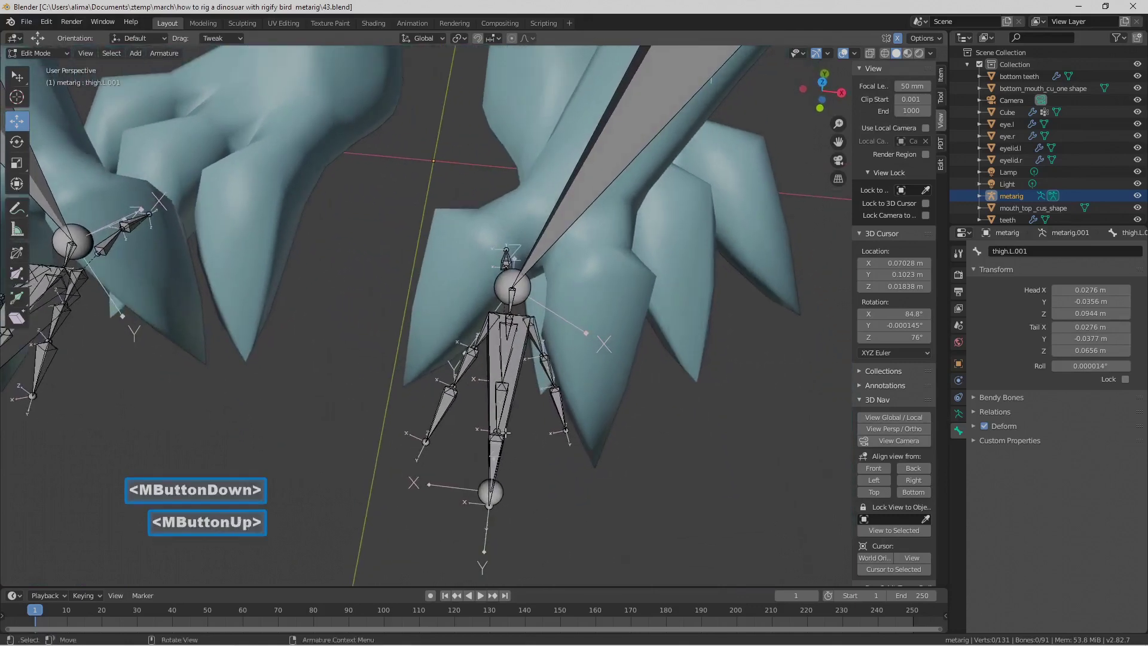
pyautogui.keyDown('ctrl'); pyautogui.moveTo(538, 256); pyautogui.dragTo(509, 247, button='right'); pyautogui.keyUp('ctrl')
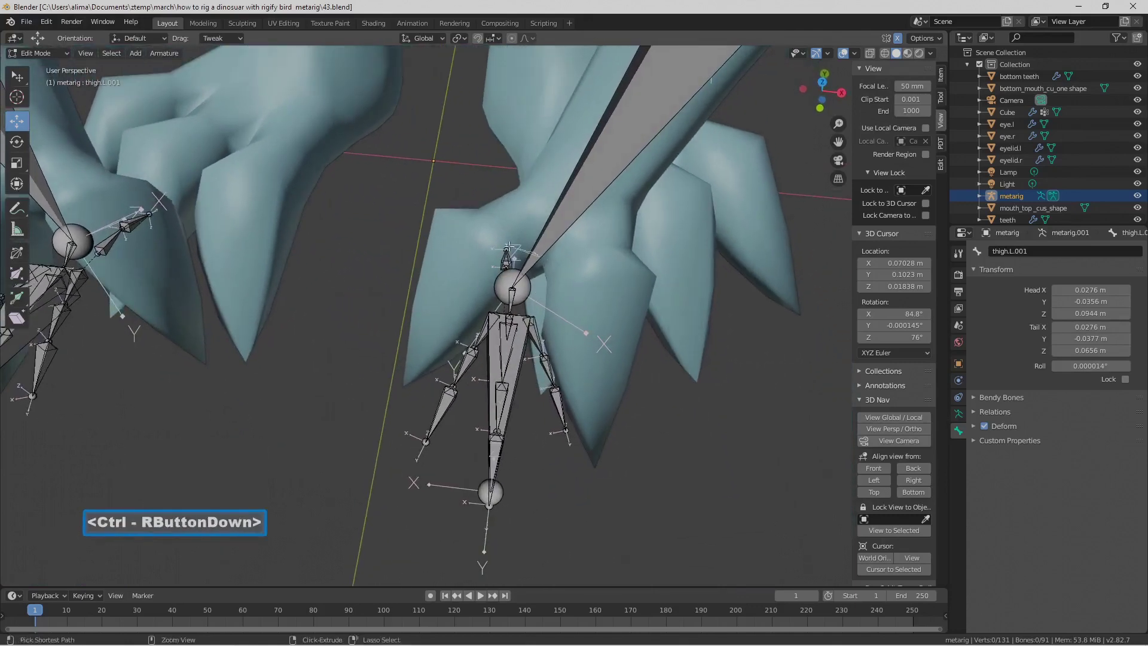
pyautogui.moveTo(508, 242)
pyautogui.keyDown('ctrl'); pyautogui.mouseDown(button='right')
pyautogui.moveTo(427, 293)
pyautogui.moveTo(395, 486)
pyautogui.moveTo(589, 556)
pyautogui.moveTo(645, 438)
pyautogui.mouseUp(button='right'); pyautogui.keyUp('ctrl')
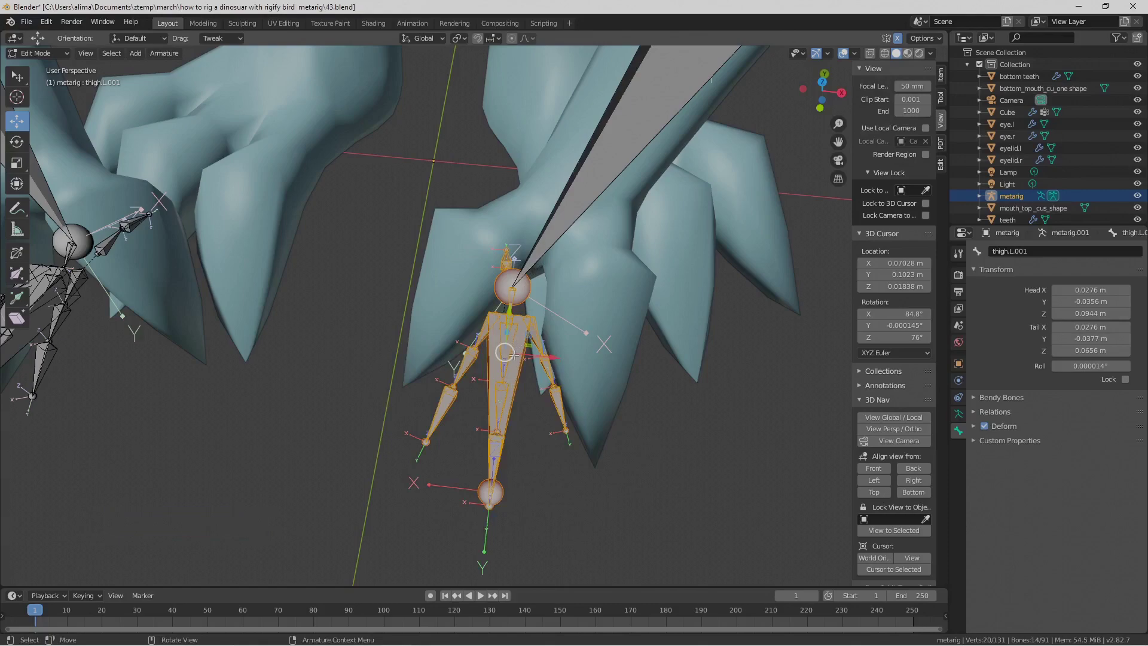
pyautogui.moveTo(569, 400); pyautogui.dragTo(528, 324, button='middle')
pyautogui.moveTo(528, 324); pyautogui.dragTo(591, 232)
pyautogui.moveTo(602, 290); pyautogui.dragTo(634, 303)
# - Rotate the left hand bones about the global Z axis to follow the hand's direction and enlarge them slightly
pyautogui.moveTo(588, 336)
pyautogui.mouseDown(button='middle')
pyautogui.moveTo(595, 343)
pyautogui.moveTo(589, 326)
pyautogui.mouseUp(button='middle')
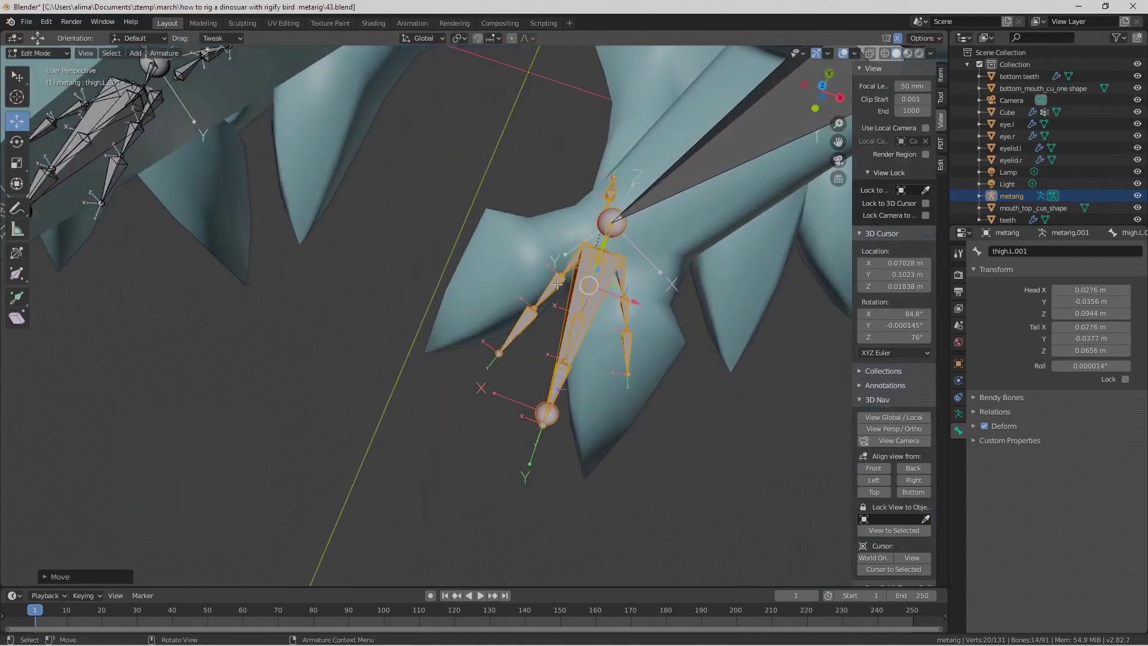
pyautogui.press('r')
pyautogui.press('z')
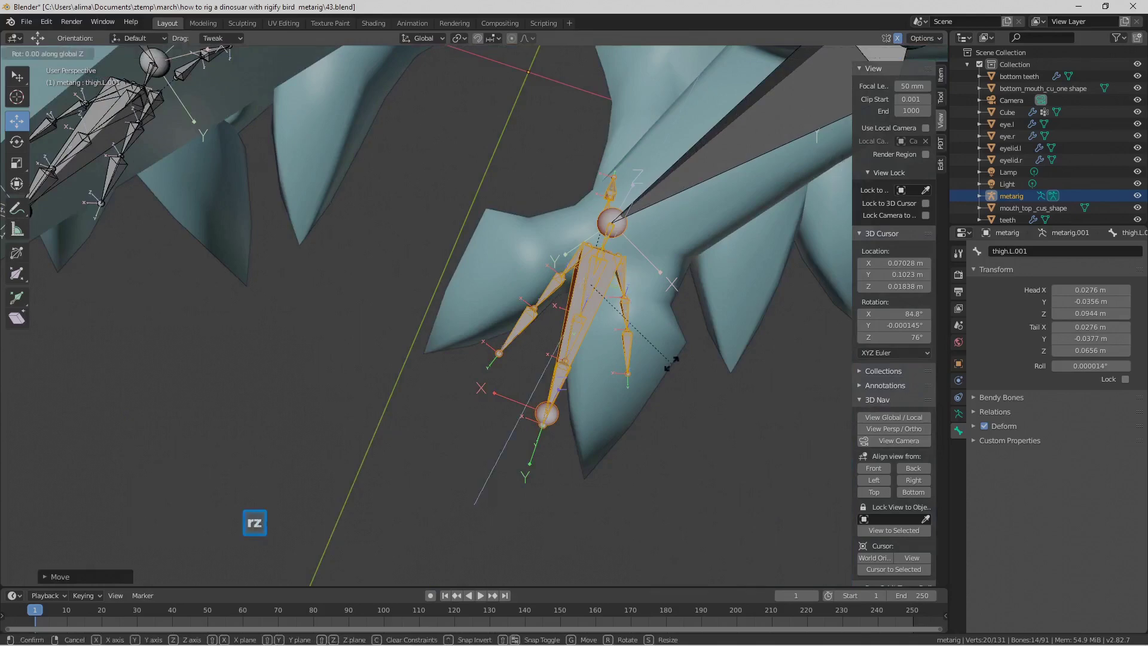
pyautogui.click(641, 372)
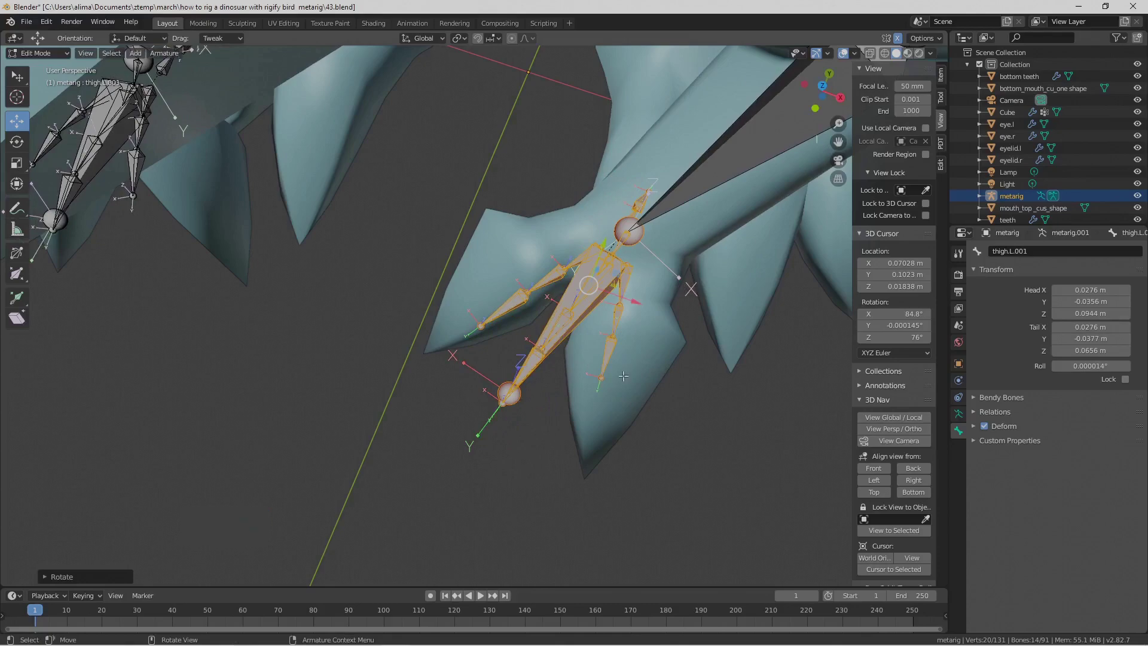
pyautogui.press('s')
pyautogui.click(635, 397)
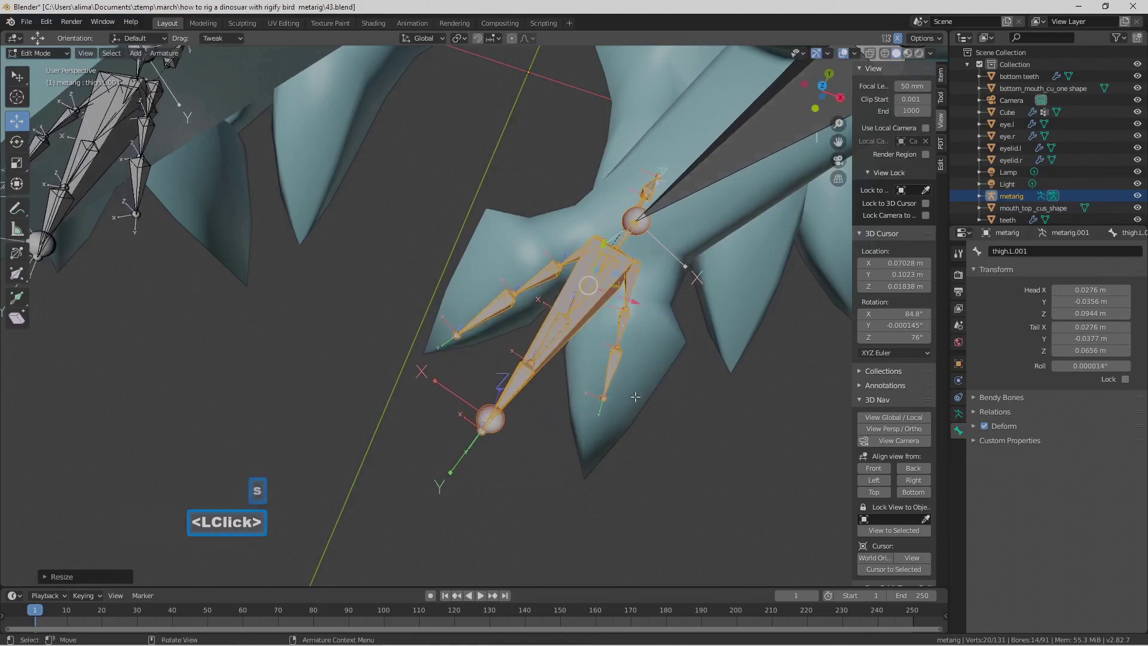
# - Scale the selected left hand bones up again by about 1.2 to match the hand's size
pyautogui.moveTo(628, 379); pyautogui.dragTo(559, 288, button='middle')
pyautogui.moveTo(574, 295); pyautogui.dragTo(631, 354, button='middle')
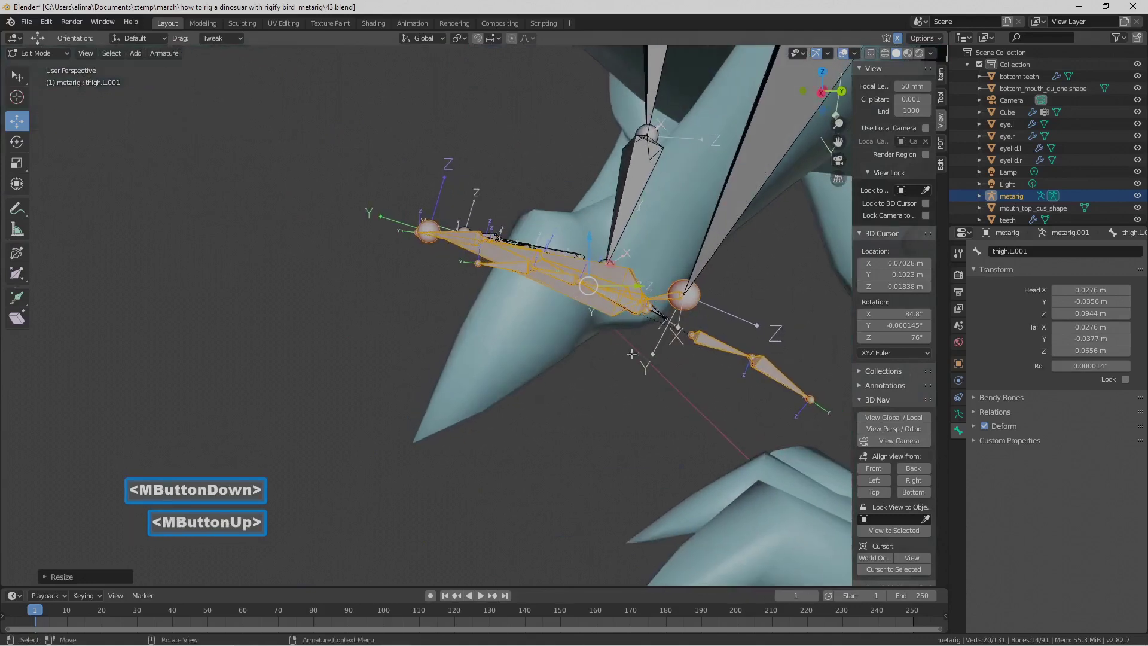
pyautogui.press('s')
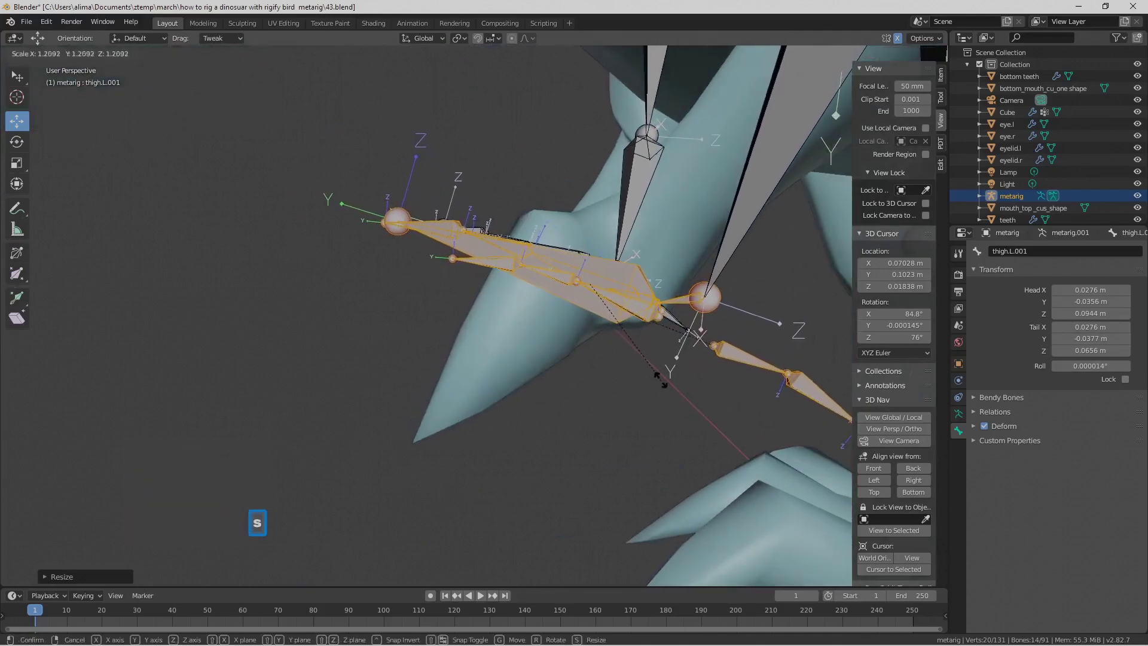
pyautogui.click(650, 379)
pyautogui.moveTo(516, 334); pyautogui.dragTo(564, 402, button='middle')
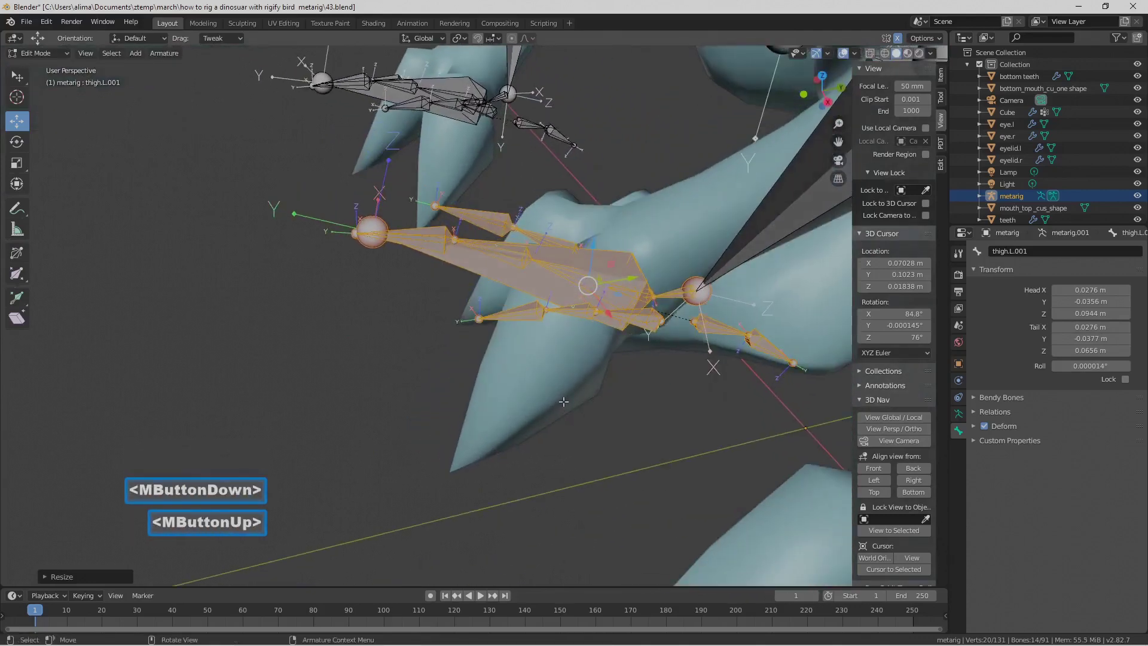
# - Select the tips of t_ring.003.L.001 and t_index.003.L.001, lower them along Z to the claws and shift them slightly forward along Y
pyautogui.moveTo(550, 317); pyautogui.dragTo(538, 293, button='middle')
pyautogui.click(470, 293)
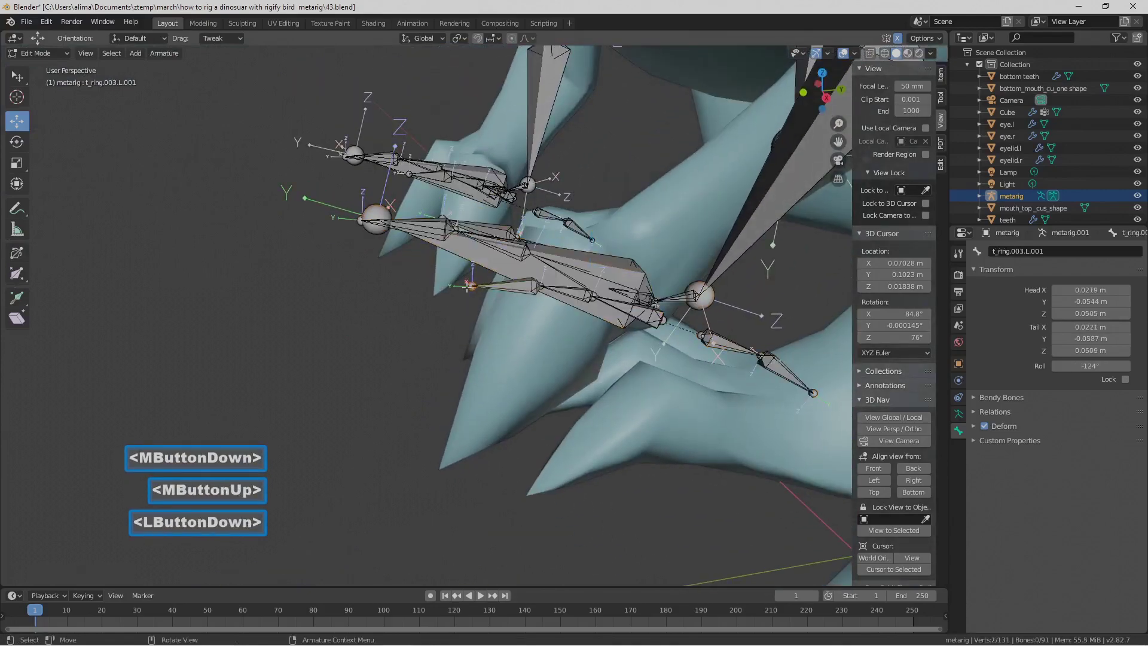
pyautogui.moveTo(450, 305); pyautogui.dragTo(510, 378, button='middle')
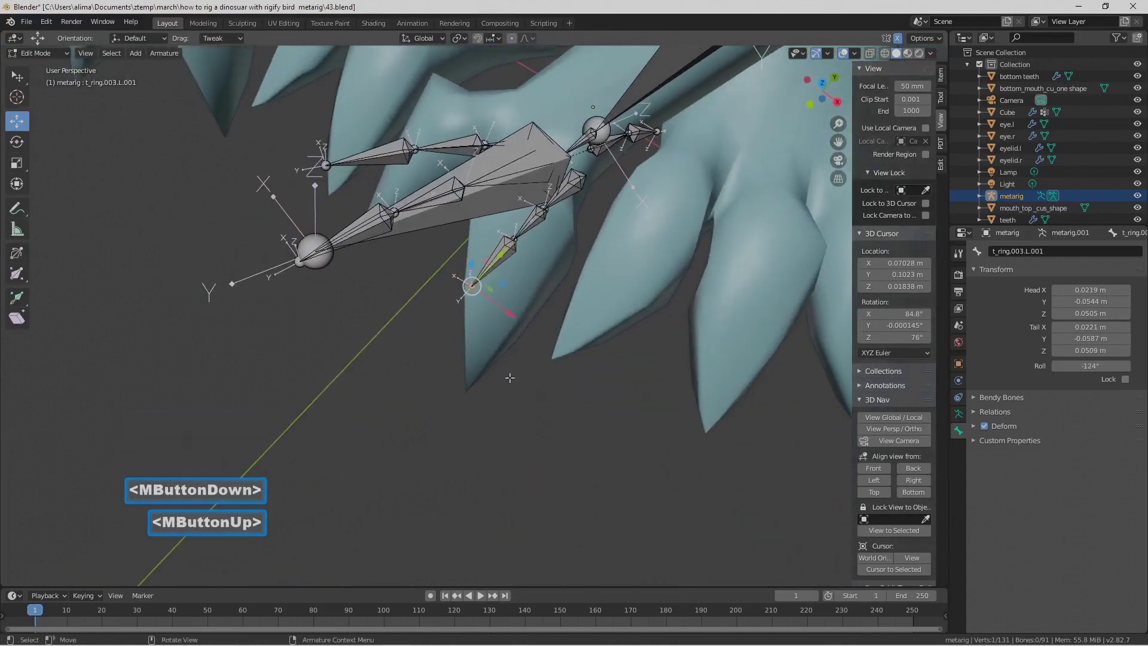
pyautogui.keyDown('shift'); pyautogui.click(326, 164); pyautogui.keyUp('shift')
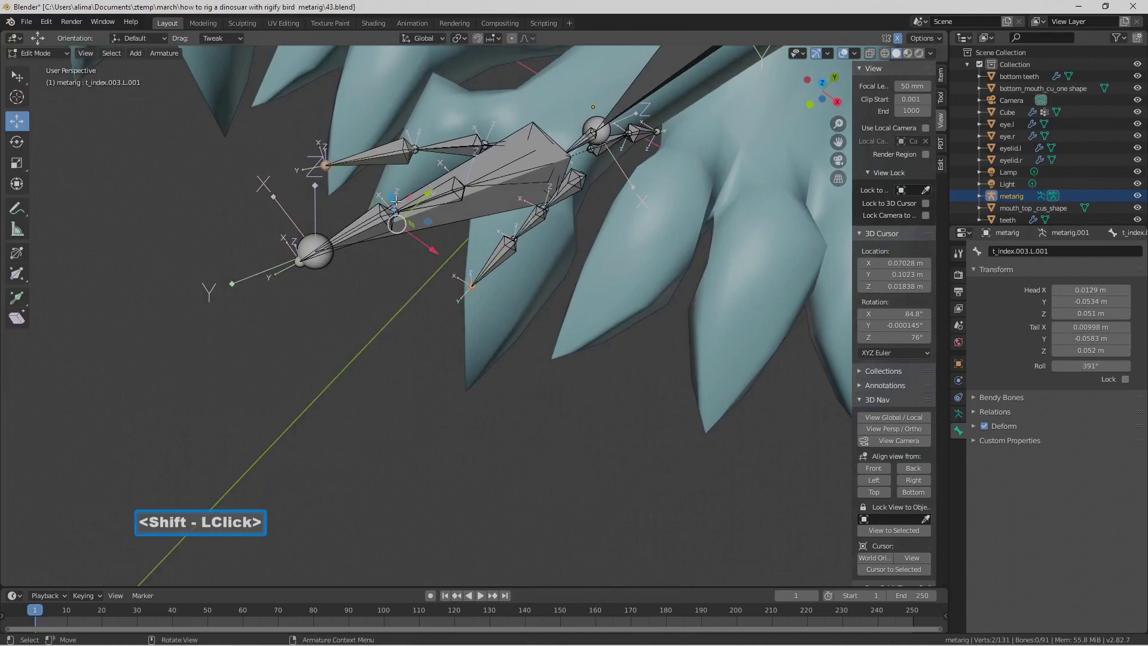
pyautogui.moveTo(423, 252); pyautogui.dragTo(412, 184, button='middle')
pyautogui.moveTo(396, 177); pyautogui.dragTo(434, 324)
pyautogui.moveTo(504, 321); pyautogui.dragTo(399, 263, button='middle')
pyautogui.moveTo(459, 357); pyautogui.dragTo(447, 357)
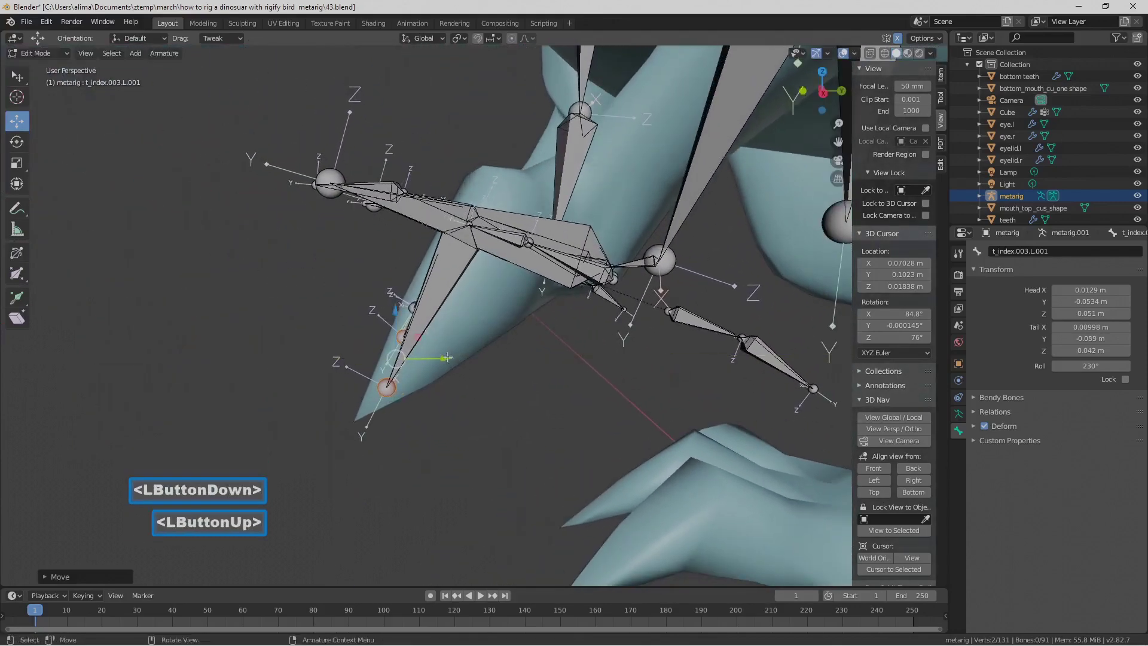
# - Lasso-select the short left wrist bone with its surrounding joints and raise them along Z into the hand
pyautogui.moveTo(439, 263); pyautogui.dragTo(448, 274, button='middle')
pyautogui.moveTo(614, 328); pyautogui.dragTo(594, 368, button='middle')
pyautogui.click(679, 288)
pyautogui.moveTo(679, 287)
pyautogui.keyDown('ctrl'); pyautogui.mouseDown(button='right')
pyautogui.moveTo(658, 244)
pyautogui.moveTo(592, 295)
pyautogui.mouseUp(button='right'); pyautogui.keyUp('ctrl')
pyautogui.keyDown('ctrl'); pyautogui.moveTo(691, 304); pyautogui.dragTo(689, 274, button='right'); pyautogui.keyUp('ctrl')
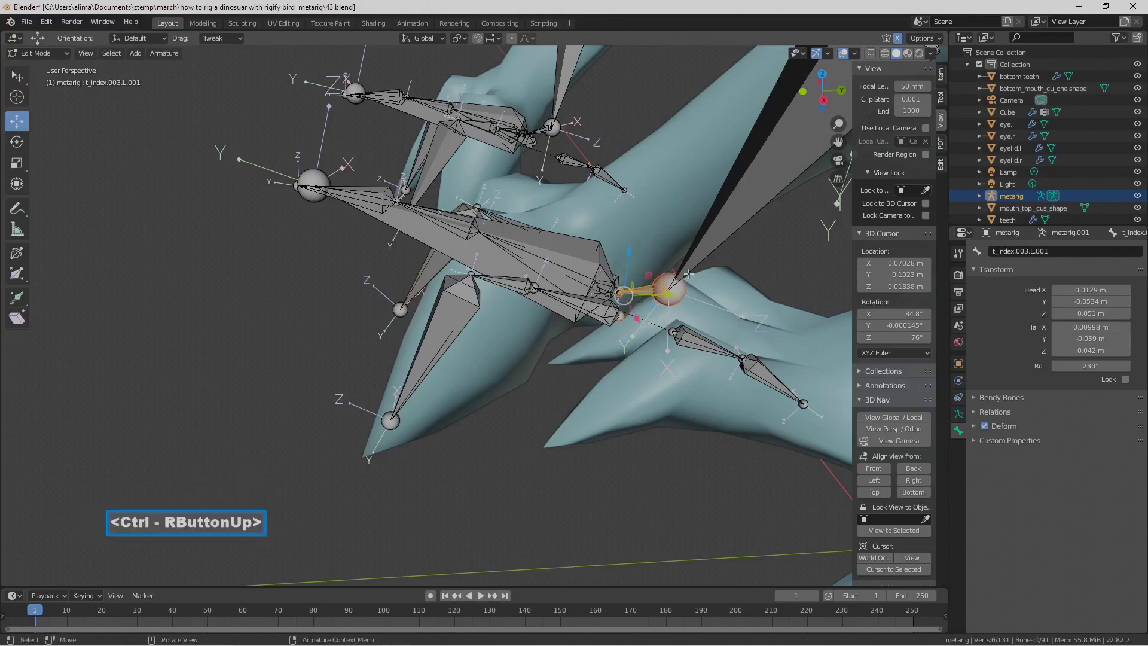
pyautogui.middleClick(647, 303)
pyautogui.moveTo(645, 302)
pyautogui.mouseDown(button='middle')
pyautogui.moveTo(607, 350)
pyautogui.moveTo(634, 308)
pyautogui.mouseUp(button='middle')
pyautogui.moveTo(634, 308); pyautogui.dragTo(653, 278, button='middle')
pyautogui.moveTo(627, 241); pyautogui.dragTo(611, 193)
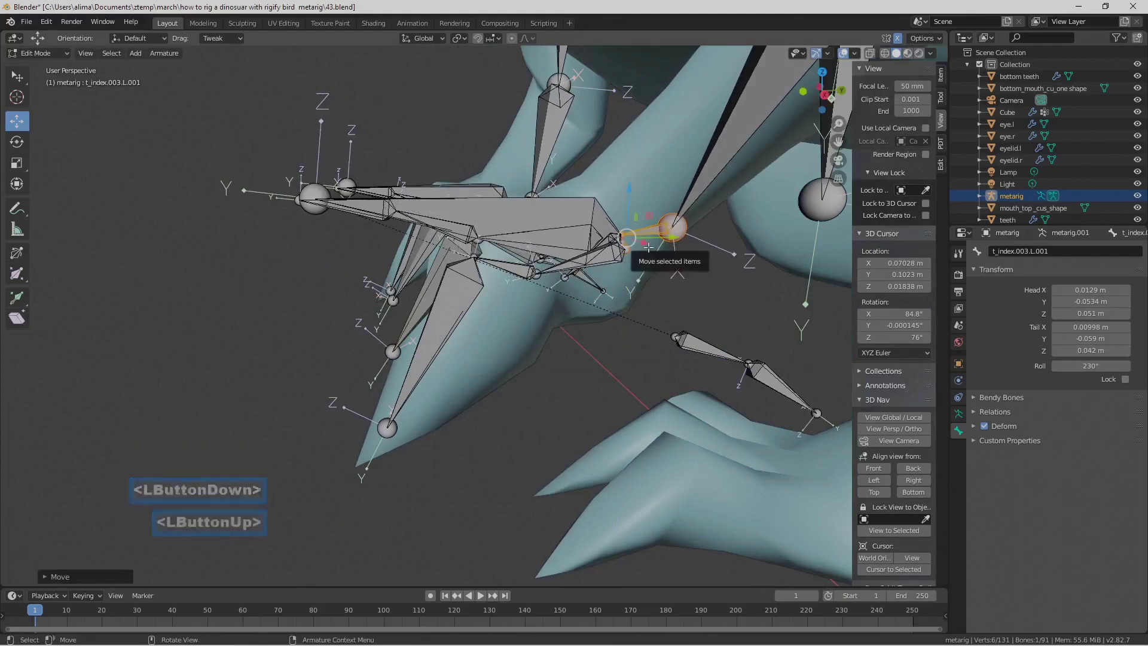
# - Move the selected left wrist bone and joints forward along Y inside the dinosaur's wrist
pyautogui.moveTo(672, 238); pyautogui.dragTo(647, 239)
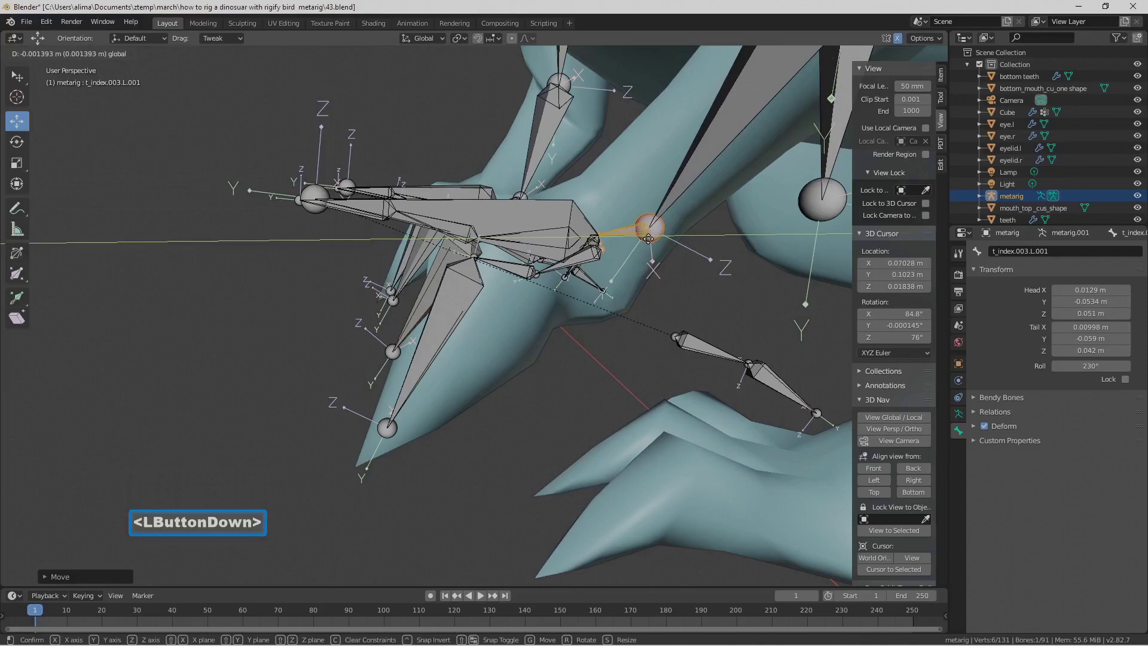
pyautogui.rightClick(653, 239)
pyautogui.moveTo(653, 239); pyautogui.dragTo(644, 267, button='middle')
pyautogui.moveTo(670, 238); pyautogui.dragTo(638, 239)
# - Scale down the toe.L.001 bone in the left hand and shift it back along Y towards the wrist
pyautogui.moveTo(639, 242); pyautogui.dragTo(513, 251, button='middle')
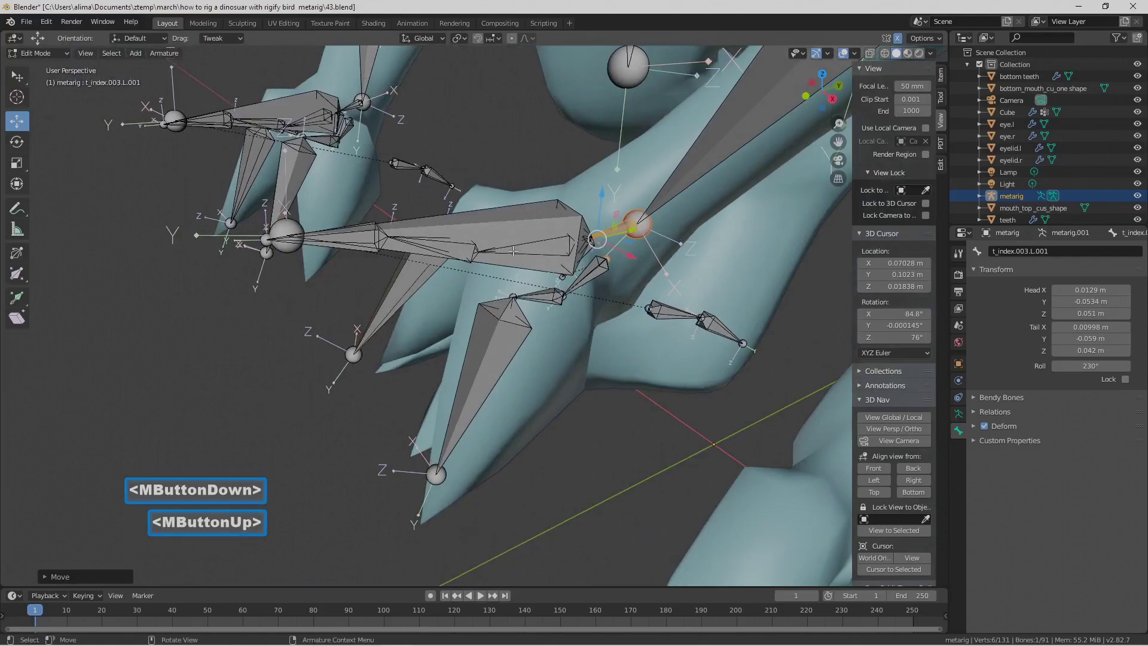
pyautogui.click(486, 231)
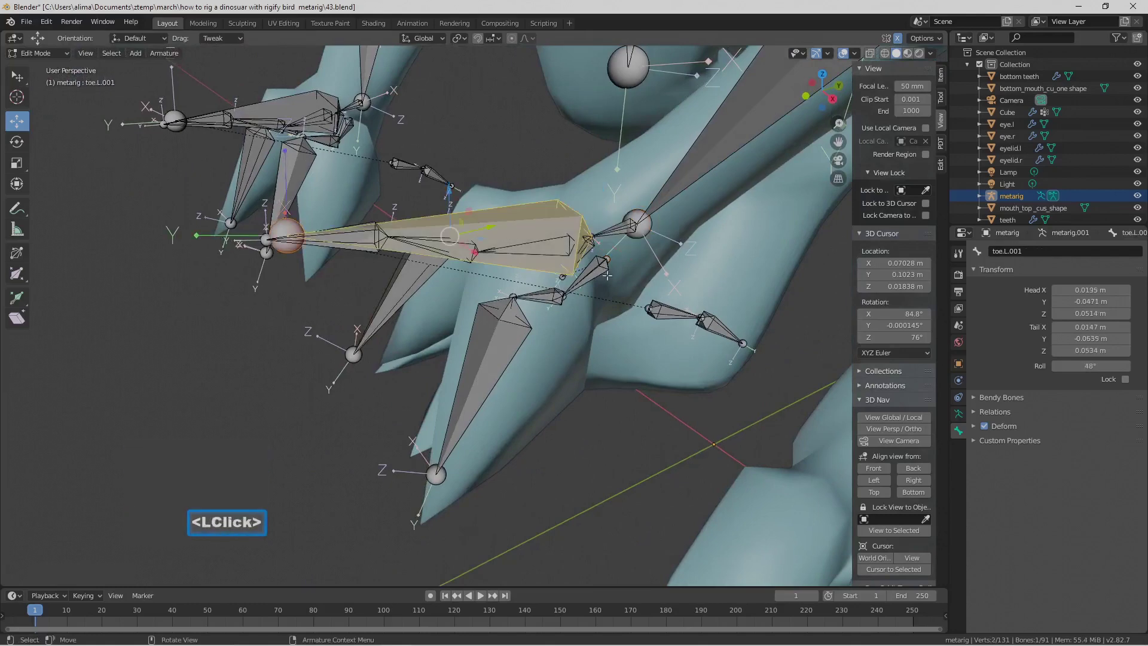
pyautogui.press('s')
pyautogui.click(564, 262)
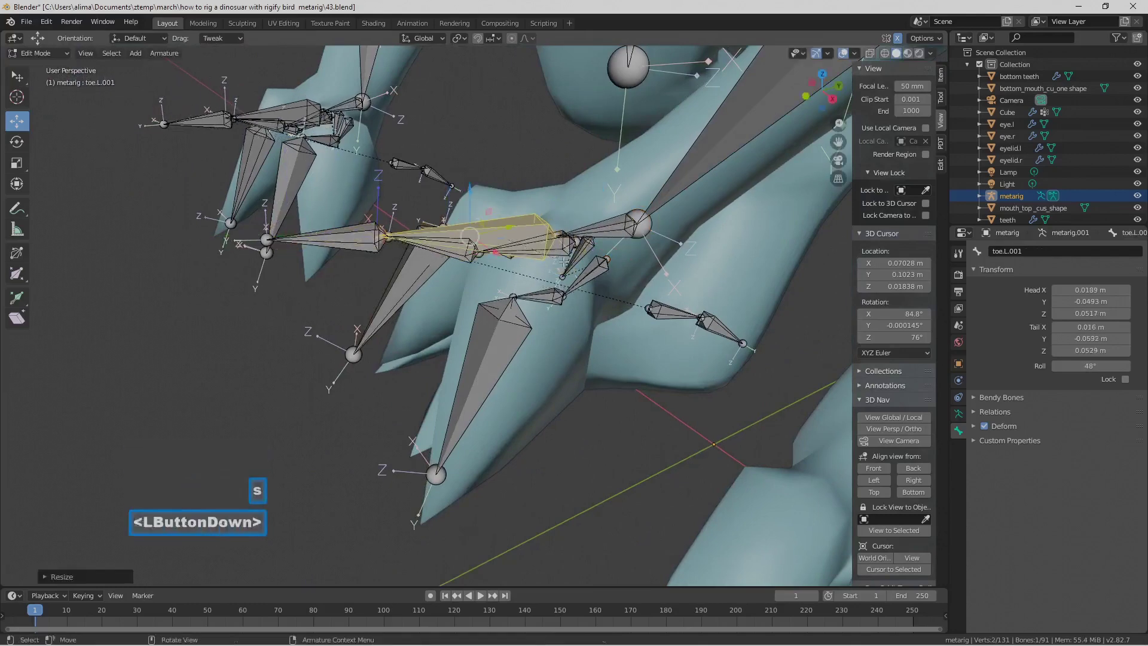
pyautogui.moveTo(532, 247); pyautogui.dragTo(530, 273, button='middle')
pyautogui.moveTo(514, 229); pyautogui.dragTo(522, 229)
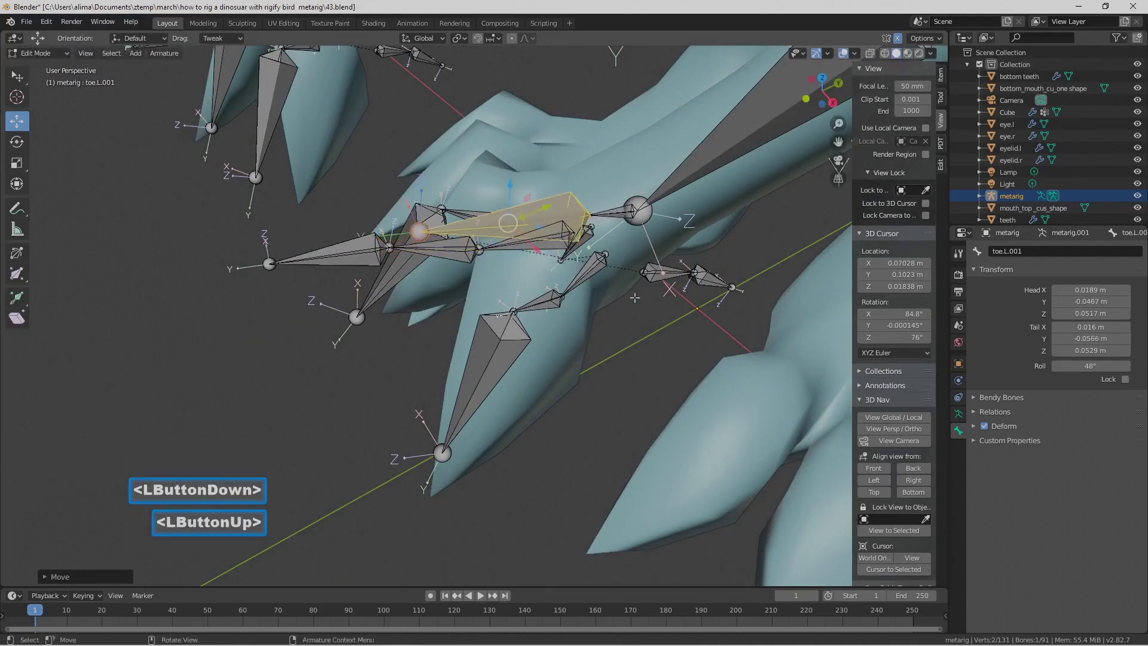
pyautogui.press('s')
pyautogui.click(591, 274)
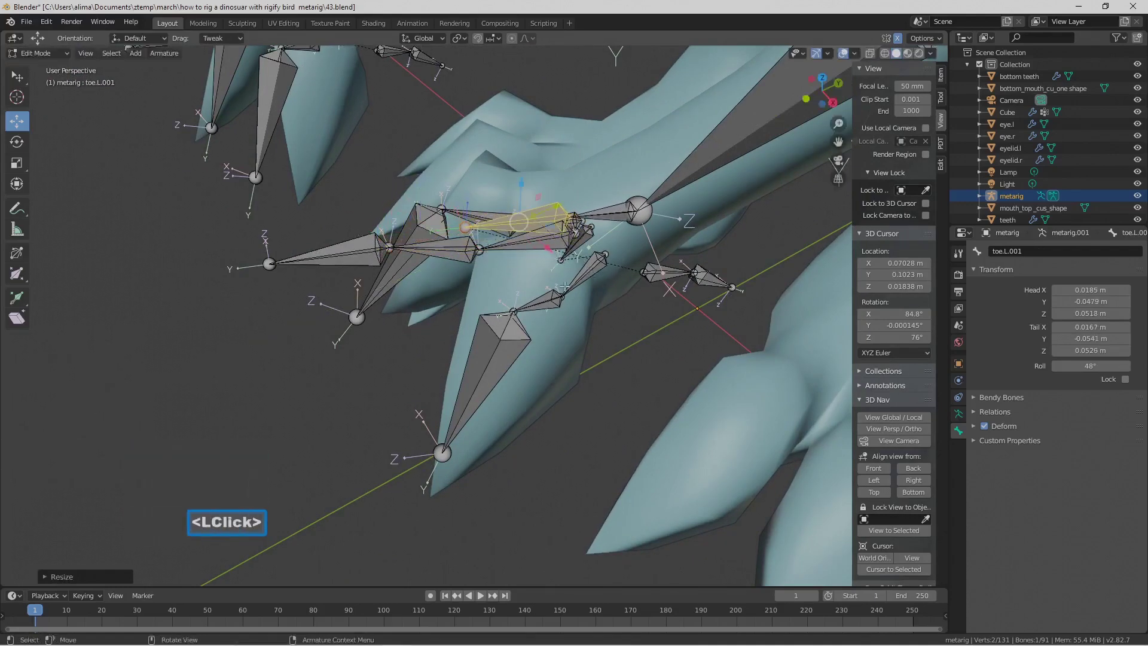
# - Lower the toe.L.001 bone slightly along Z and shrink it further to fit inside the palm
pyautogui.moveTo(535, 263); pyautogui.dragTo(527, 187, button='middle')
pyautogui.moveTo(522, 174); pyautogui.dragTo(525, 189)
pyautogui.moveTo(549, 242); pyautogui.dragTo(580, 274, button='middle')
pyautogui.moveTo(580, 274); pyautogui.dragTo(583, 285, button='middle')
pyautogui.press('s')
pyautogui.click(553, 266)
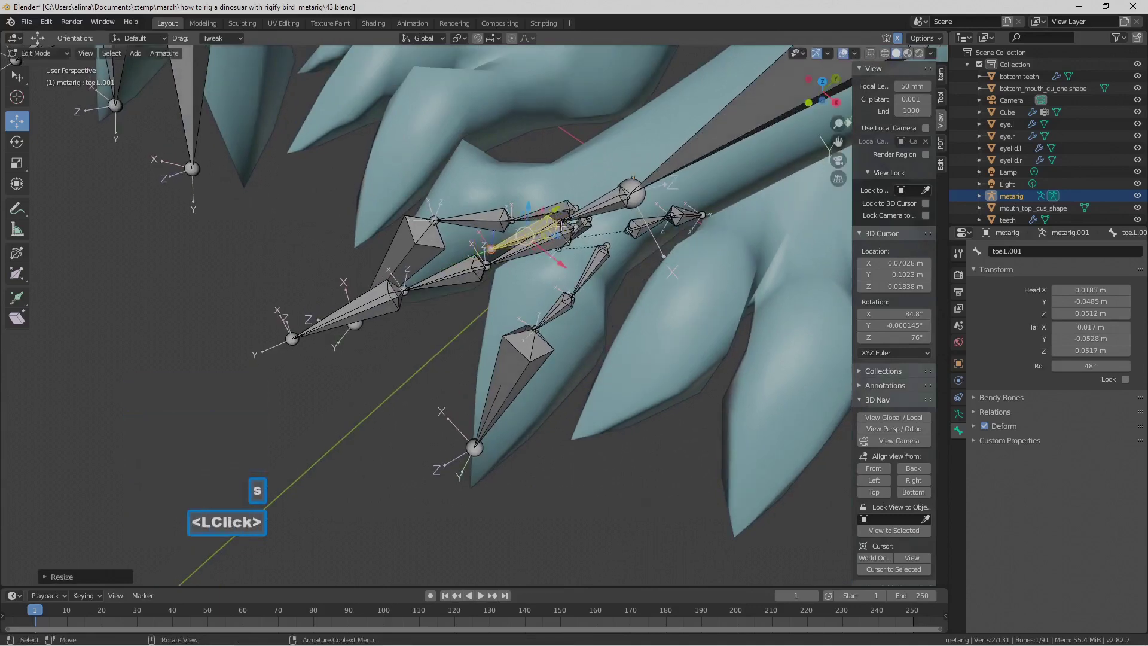
# - Move the toe.L.001 bone slightly along X and back along Y to seat it in the palm near the wrist
pyautogui.moveTo(553, 212); pyautogui.dragTo(580, 205)
pyautogui.moveTo(577, 202); pyautogui.dragTo(581, 240, button='middle')
pyautogui.middleClick(581, 240)
pyautogui.moveTo(581, 240); pyautogui.dragTo(590, 257)
pyautogui.moveTo(590, 257); pyautogui.dragTo(589, 232, button='middle')
pyautogui.moveTo(589, 232); pyautogui.dragTo(560, 232, button='middle')
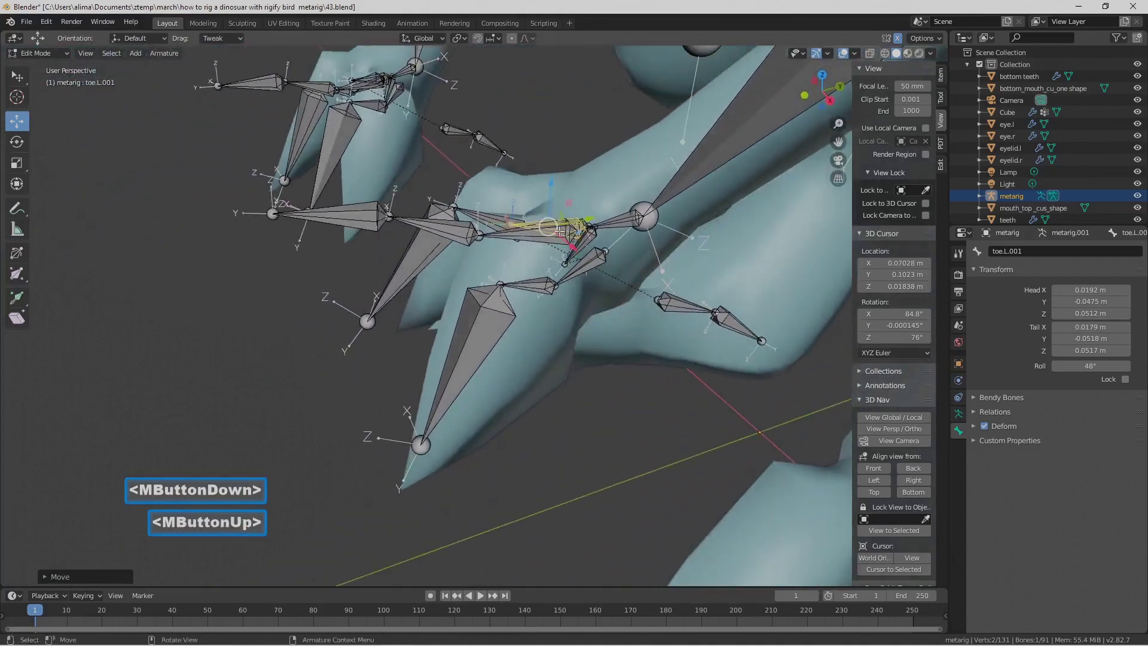
pyautogui.moveTo(587, 221); pyautogui.dragTo(597, 225)
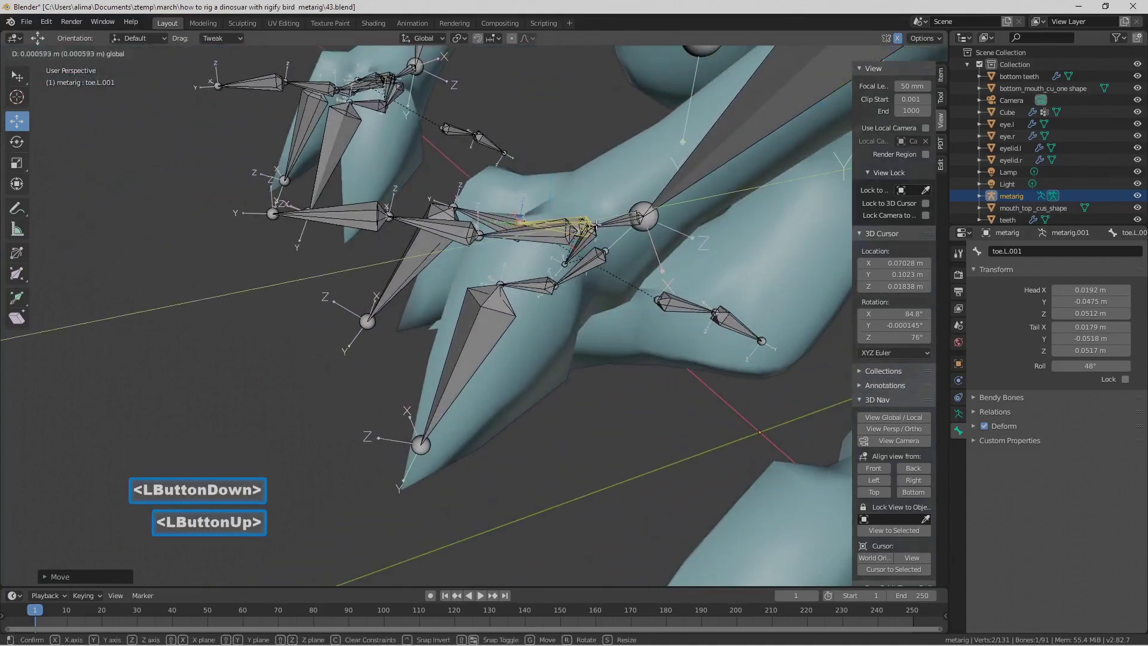
# - Use the Normal transform orientation to move the tips of t_index.003.L.001 and t_ring.003.L.001 sideways into their claws
pyautogui.moveTo(528, 223); pyautogui.dragTo(591, 320, button='middle')
pyautogui.click(494, 278)
pyautogui.click(375, 470)
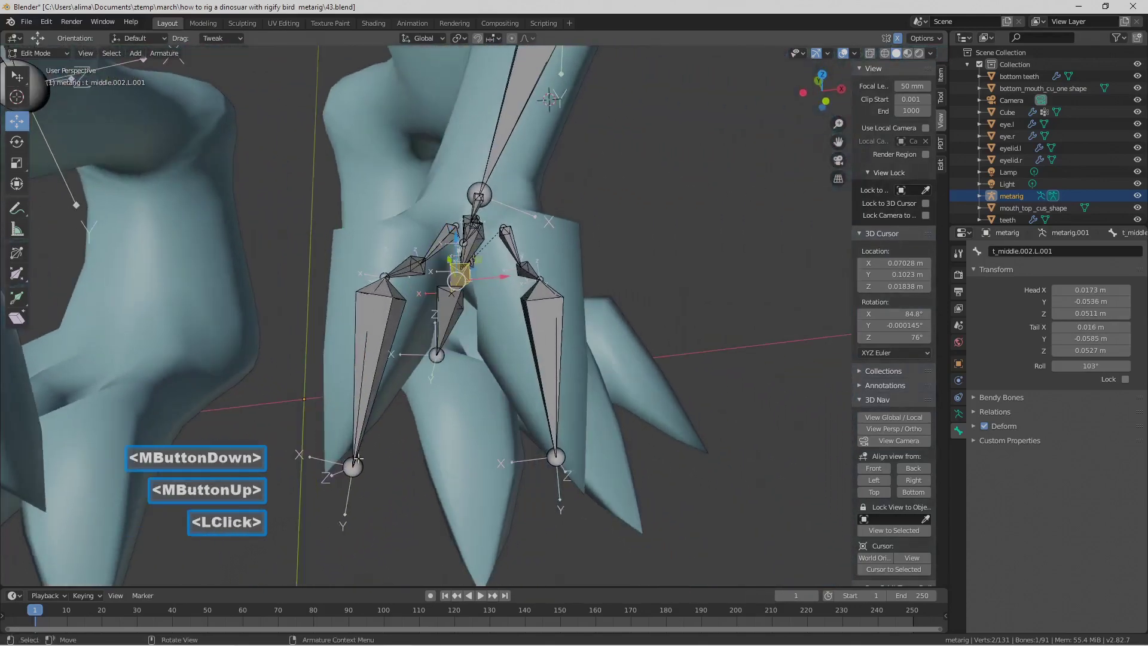
pyautogui.moveTo(343, 457); pyautogui.dragTo(366, 484, button='middle')
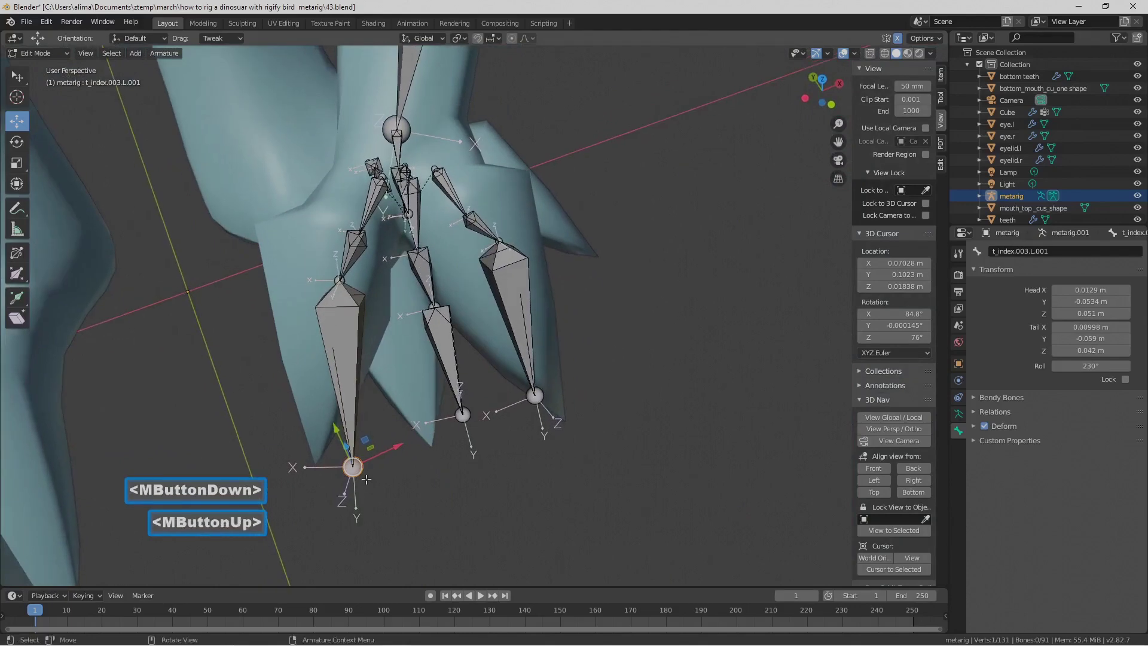
pyautogui.click(440, 39)
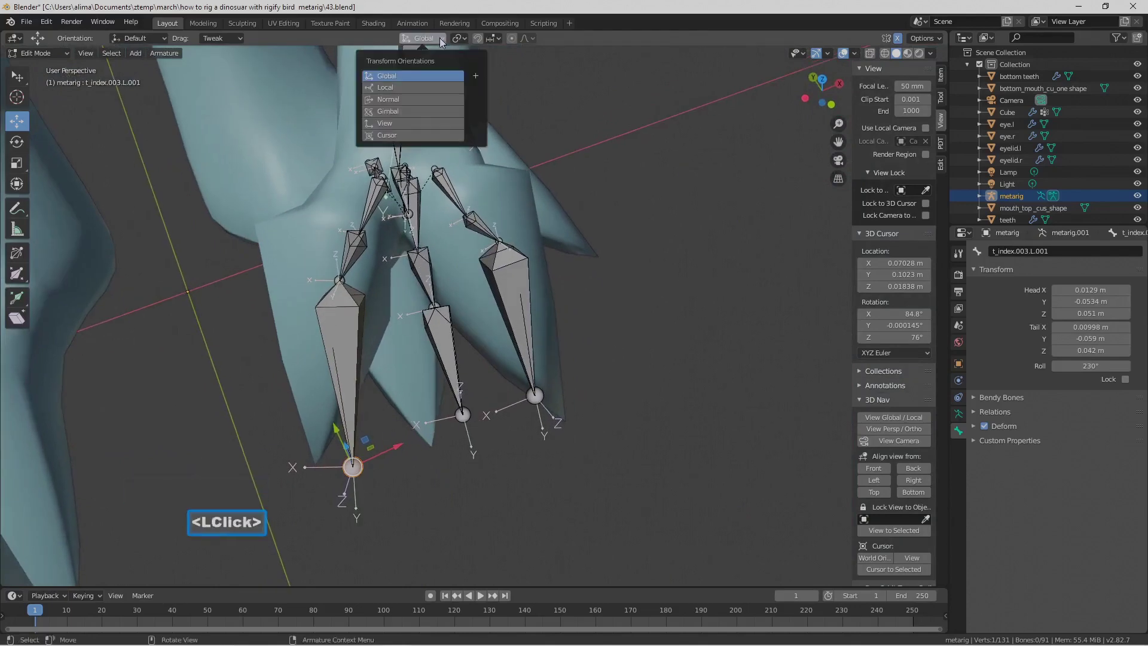
pyautogui.click(439, 99)
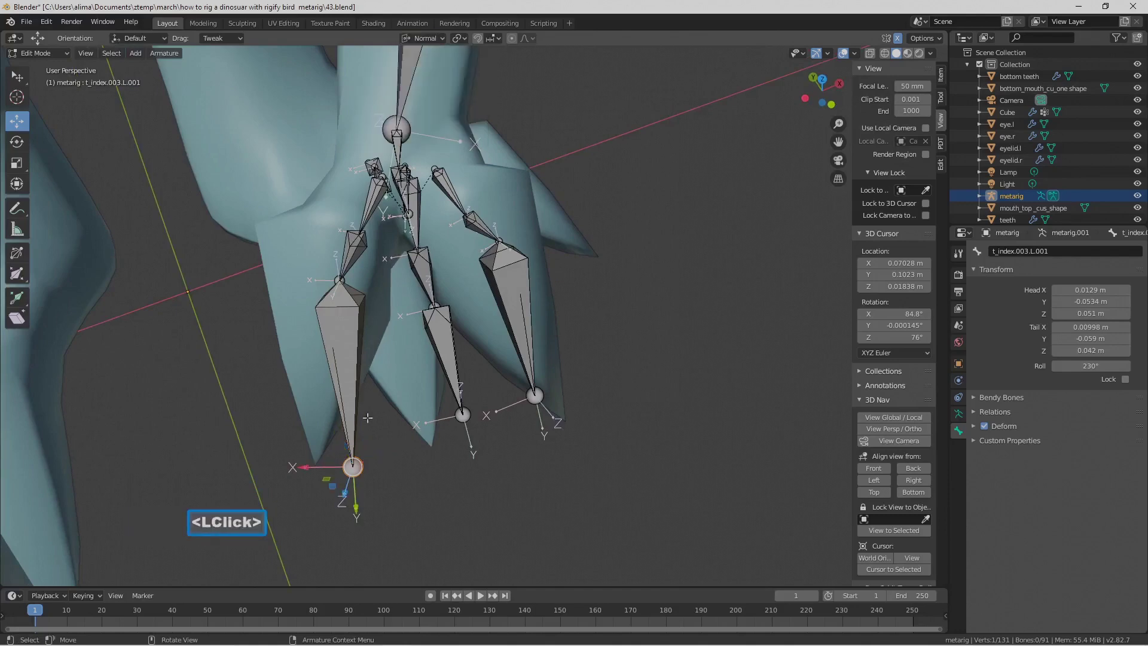
pyautogui.moveTo(319, 465)
pyautogui.mouseDown()
pyautogui.moveTo(291, 453)
pyautogui.moveTo(325, 473)
pyautogui.moveTo(315, 464)
pyautogui.moveTo(328, 446)
pyautogui.mouseUp()
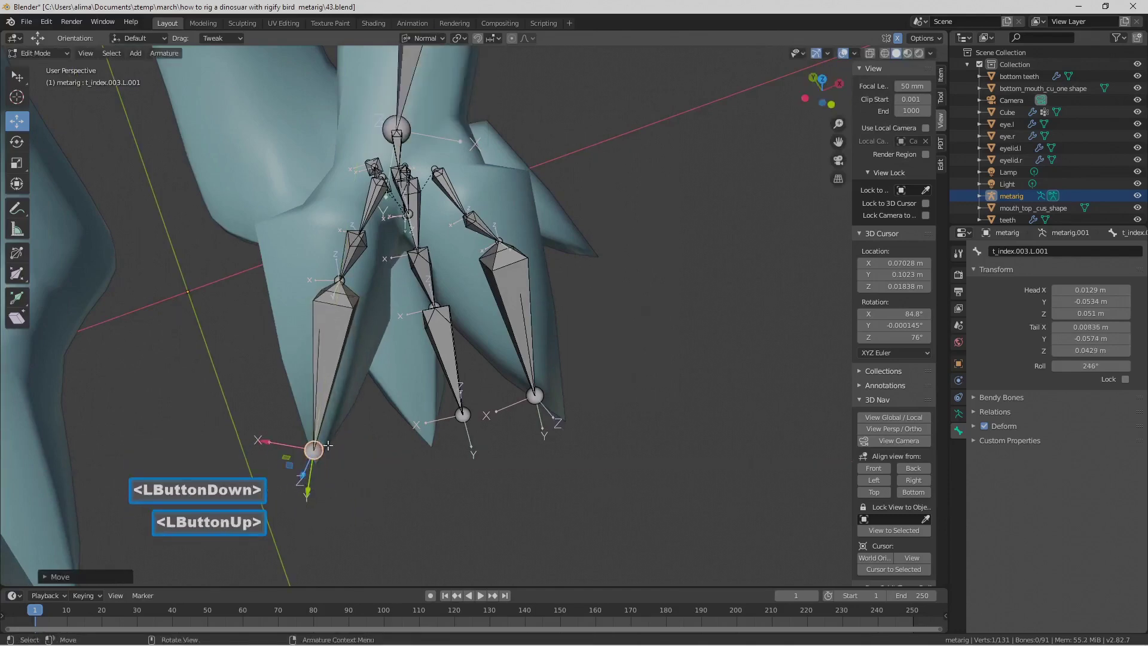
pyautogui.moveTo(589, 432); pyautogui.dragTo(548, 394, button='middle')
pyautogui.moveTo(487, 398); pyautogui.dragTo(525, 404)
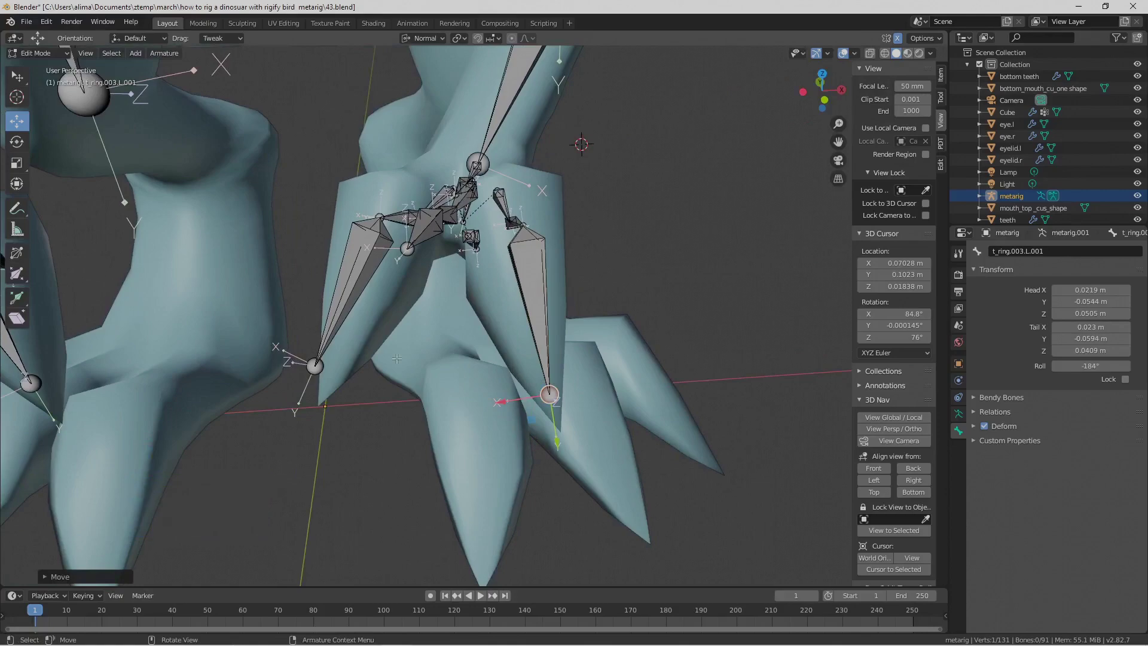
# - Switch back to Global orientation and move the tip of t_index.003.L.001 down along Z and sideways along X into the claw
pyautogui.moveTo(359, 390); pyautogui.dragTo(294, 331, button='middle')
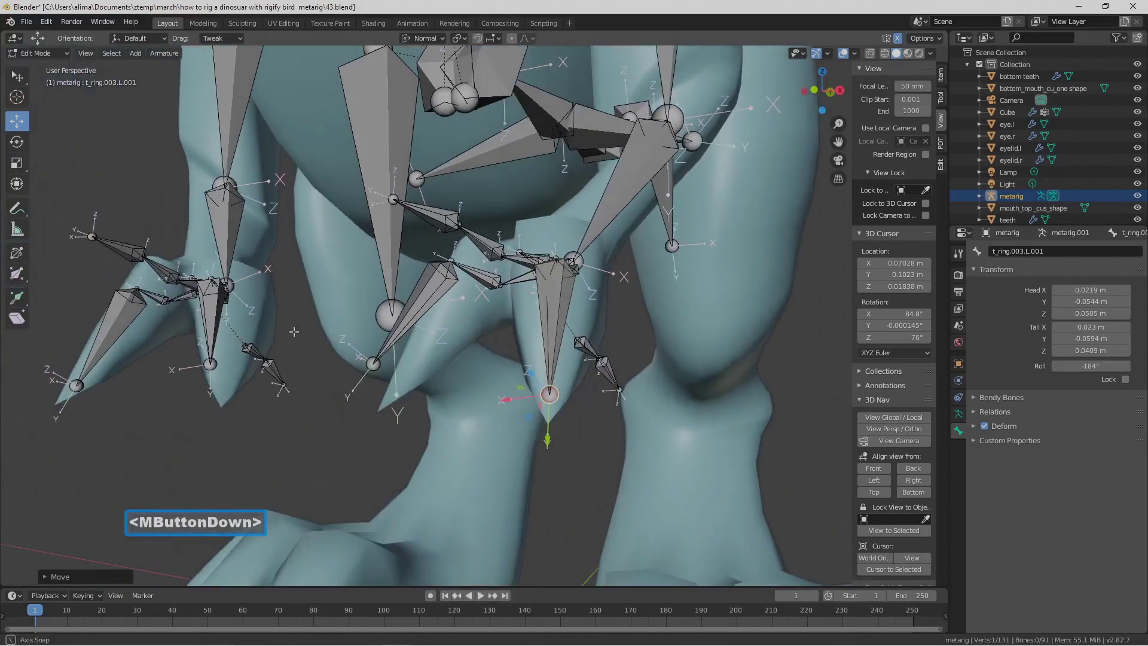
pyautogui.click(372, 365)
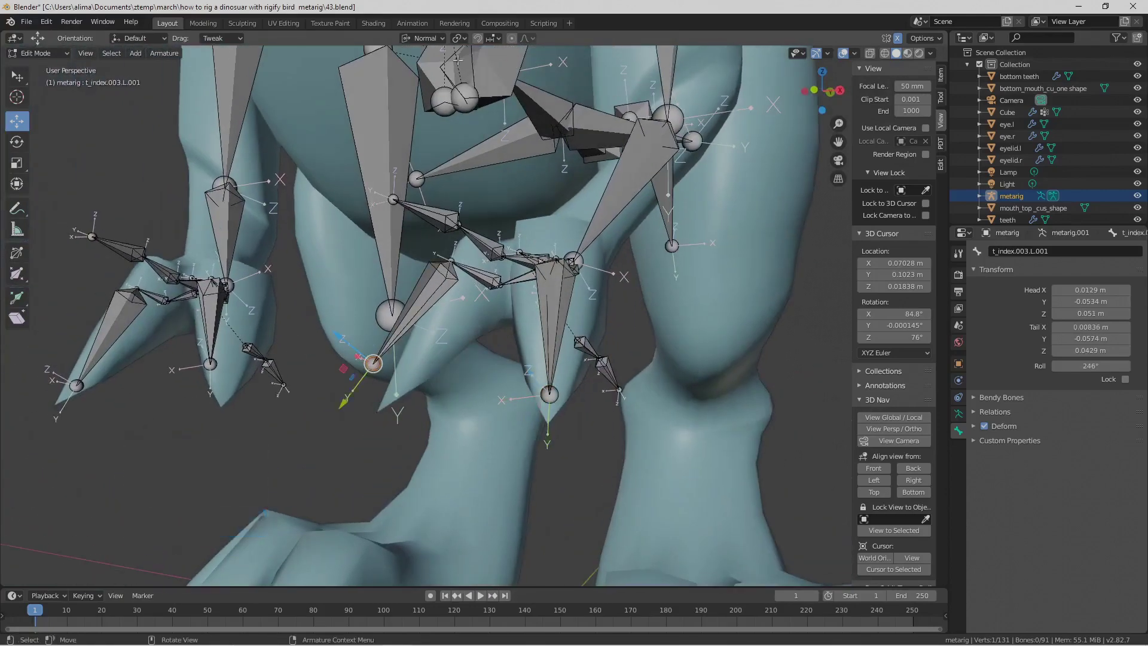
pyautogui.click(440, 38)
pyautogui.click(444, 90)
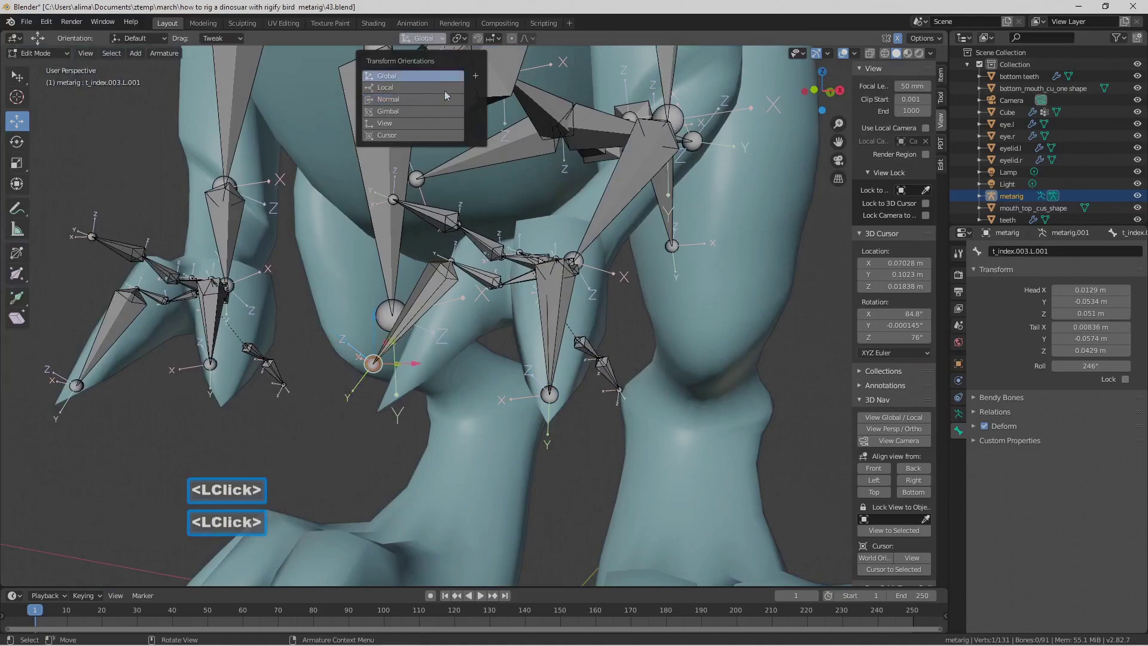
pyautogui.moveTo(378, 332); pyautogui.dragTo(380, 353)
pyautogui.moveTo(420, 391); pyautogui.dragTo(442, 396)
pyautogui.moveTo(443, 397); pyautogui.dragTo(525, 415, button='middle')
pyautogui.moveTo(458, 384); pyautogui.dragTo(445, 399, button='middle')
# - Reposition the joint between t_index.002.L.001 and t_index.003.L.001 inside the finger, adjusting it along X and Y
pyautogui.moveTo(363, 365); pyautogui.dragTo(382, 311)
pyautogui.moveTo(390, 225); pyautogui.dragTo(383, 241)
pyautogui.moveTo(441, 298); pyautogui.dragTo(317, 236, button='middle')
pyautogui.moveTo(395, 266); pyautogui.dragTo(443, 276)
pyautogui.moveTo(442, 277); pyautogui.dragTo(436, 322, button='middle')
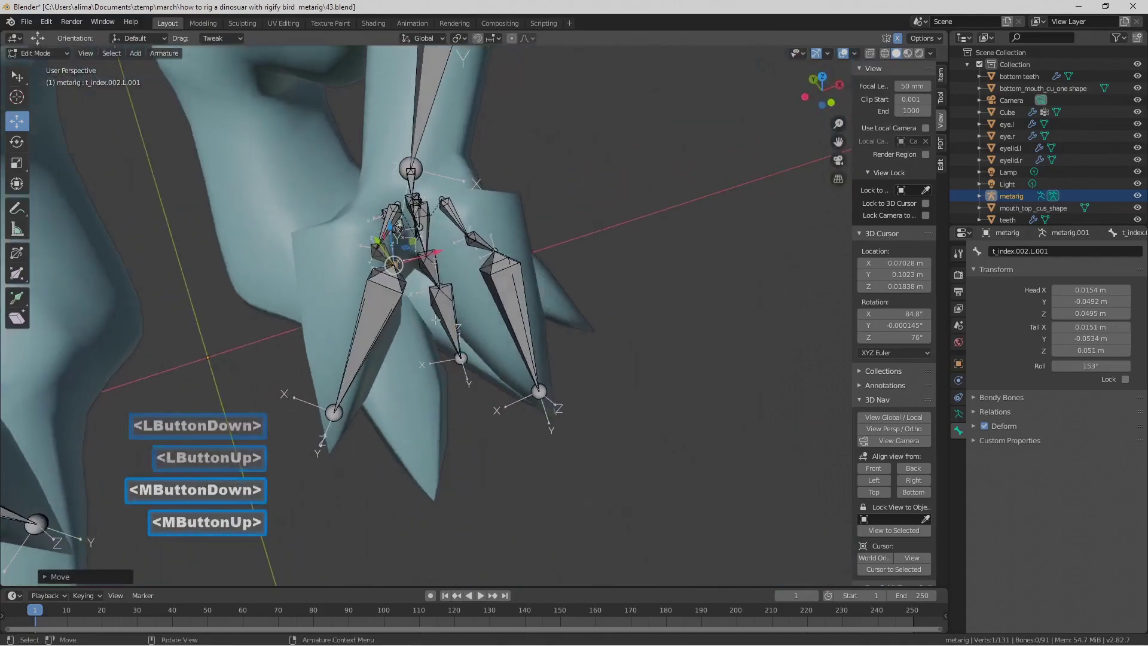
pyautogui.moveTo(433, 252); pyautogui.dragTo(431, 256)
pyautogui.moveTo(431, 256); pyautogui.dragTo(341, 272, button='middle')
pyautogui.moveTo(314, 263); pyautogui.dragTo(283, 246)
pyautogui.moveTo(283, 247); pyautogui.dragTo(344, 279, button='middle')
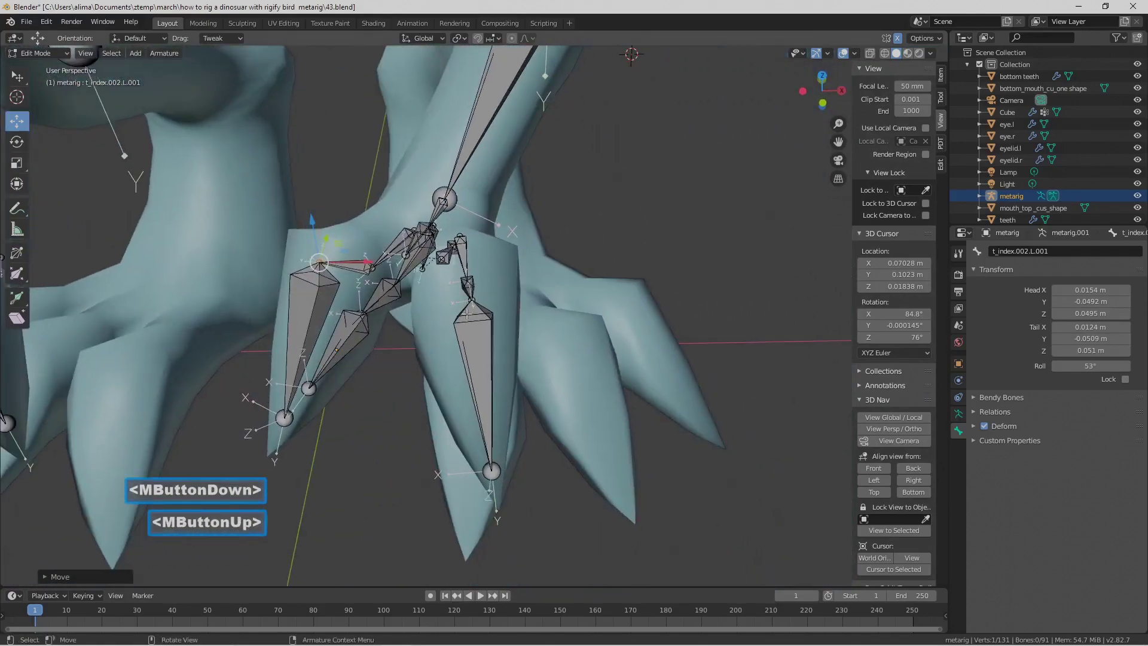
# - Raise the joint between t_ring.002.L.001 and t_ring.003.L.001 along Z and shift it back along Y inside the finger
pyautogui.click(471, 300)
pyautogui.moveTo(542, 344); pyautogui.dragTo(393, 302, button='middle')
pyautogui.moveTo(475, 254); pyautogui.dragTo(474, 227)
pyautogui.moveTo(518, 280); pyautogui.dragTo(540, 289)
pyautogui.moveTo(423, 274); pyautogui.dragTo(595, 351, button='middle')
pyautogui.moveTo(442, 299); pyautogui.dragTo(430, 317, button='middle')
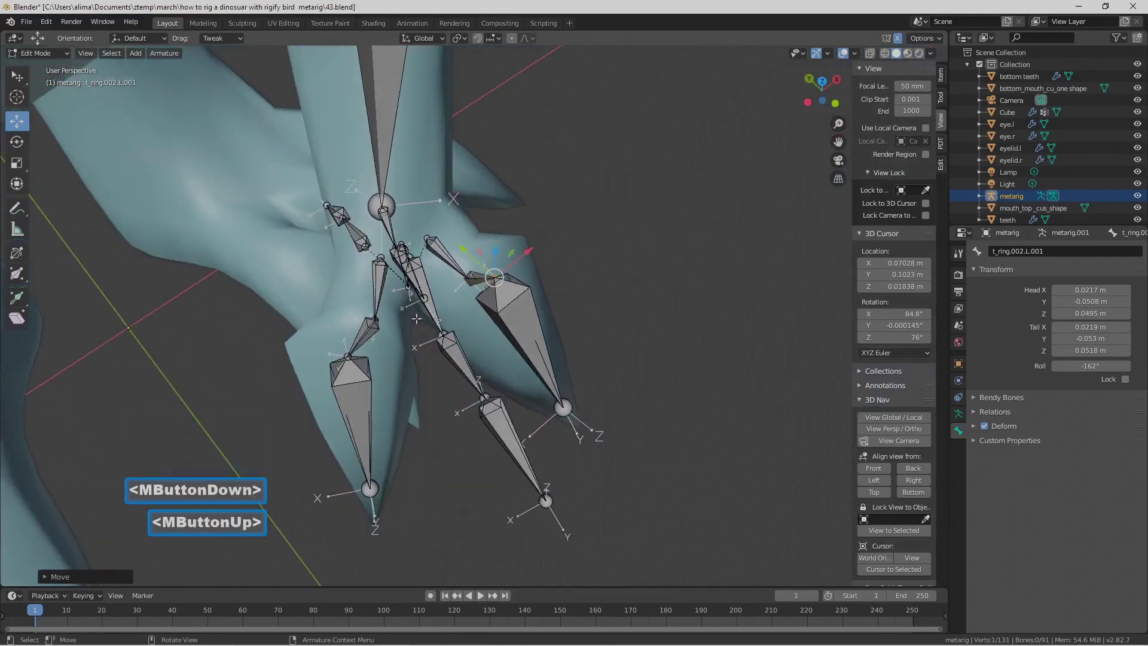
# - Shift the t_index.001.L.001 end joint along X into its finger and raise and adjust the t_ring.001.L.001 end joint
pyautogui.click(378, 317)
pyautogui.moveTo(409, 294); pyautogui.dragTo(346, 296)
pyautogui.click(467, 280)
pyautogui.moveTo(597, 356); pyautogui.dragTo(496, 320, button='middle')
pyautogui.moveTo(505, 290); pyautogui.dragTo(507, 290)
pyautogui.moveTo(507, 289); pyautogui.dragTo(502, 282, button='middle')
pyautogui.moveTo(481, 238); pyautogui.dragTo(485, 217)
pyautogui.moveTo(560, 313); pyautogui.dragTo(506, 300, button='middle')
pyautogui.moveTo(525, 259); pyautogui.dragTo(523, 258)
# - Deselect all bones and save the file incrementally as 44.blend
pyautogui.moveTo(524, 257); pyautogui.dragTo(525, 314, button='middle')
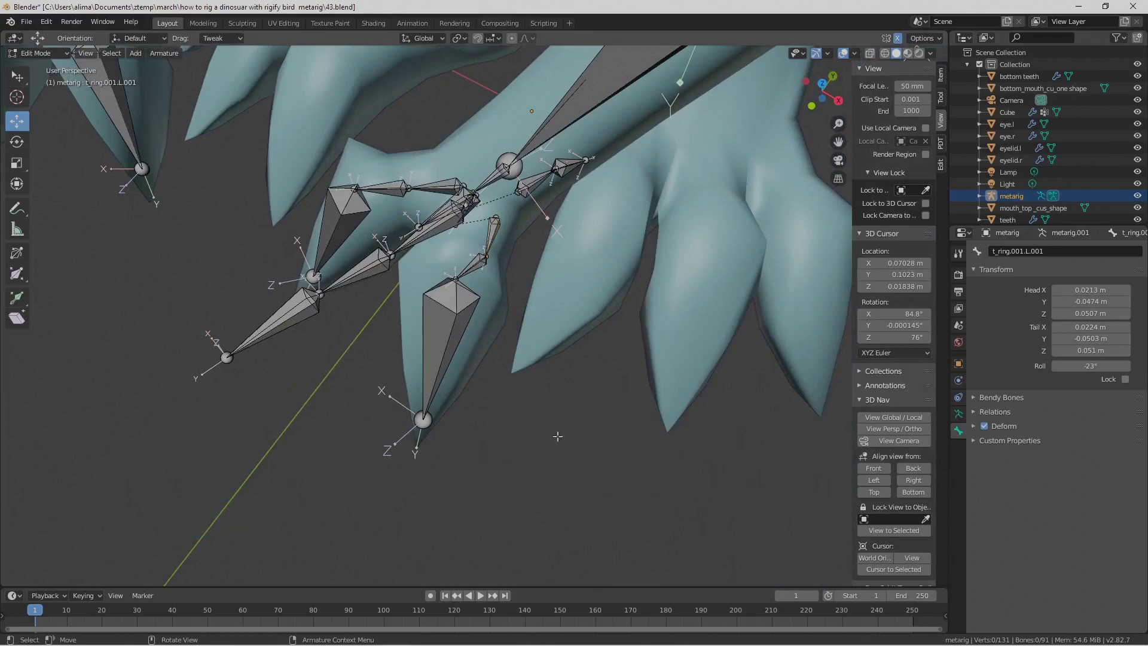
pyautogui.click(557, 440)
pyautogui.press('Pause')
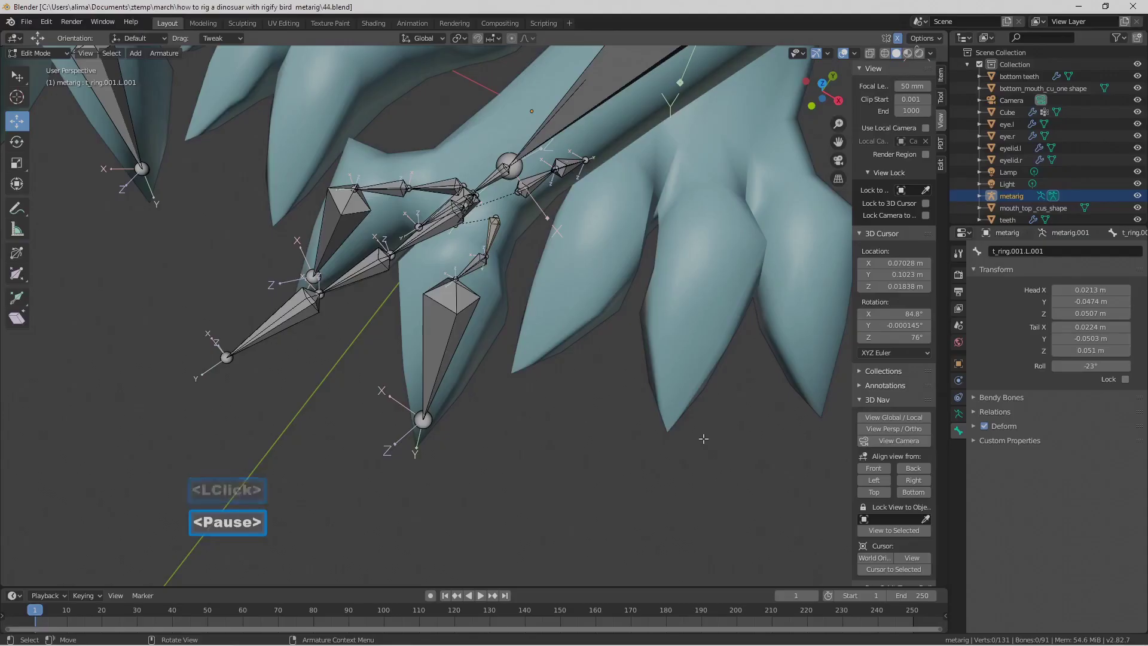
# - Reveal the hidden leg bones of the meta-rig and clear the selection
pyautogui.moveTo(690, 445); pyautogui.dragTo(467, 229, button='middle')
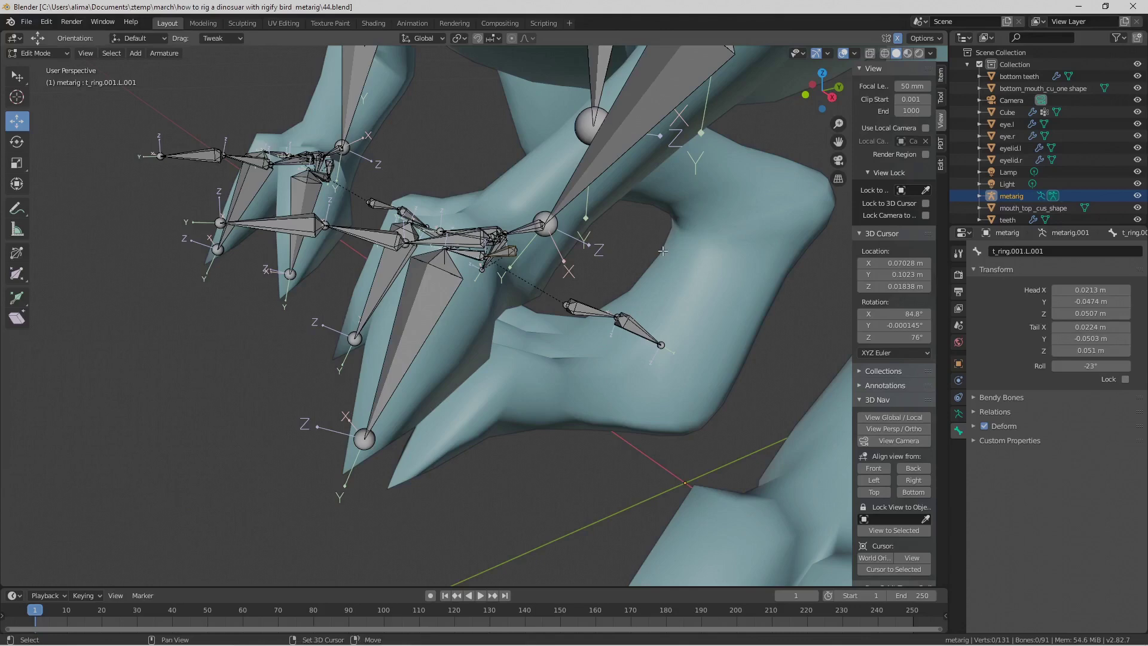
pyautogui.keyDown('ctrl'); pyautogui.moveTo(670, 208); pyautogui.dragTo(654, 337, button='middle'); pyautogui.keyUp('ctrl')
pyautogui.keyDown('ctrl'); pyautogui.moveTo(640, 261); pyautogui.dragTo(634, 360, button='middle'); pyautogui.keyUp('ctrl')
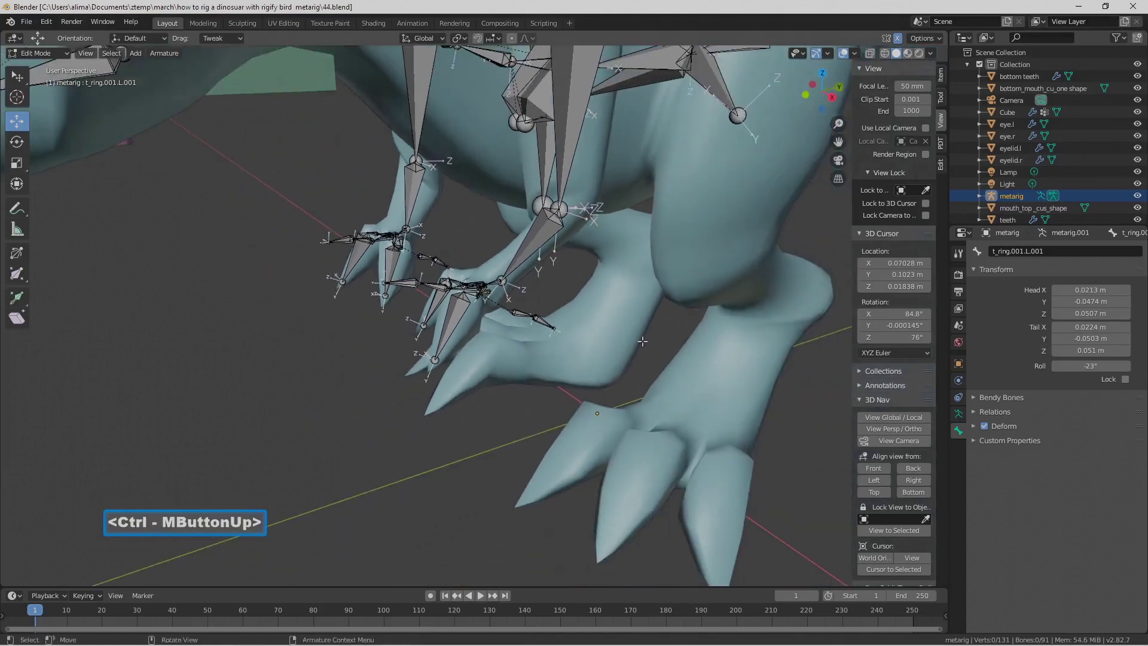
pyautogui.hotkey('alt', 'h')
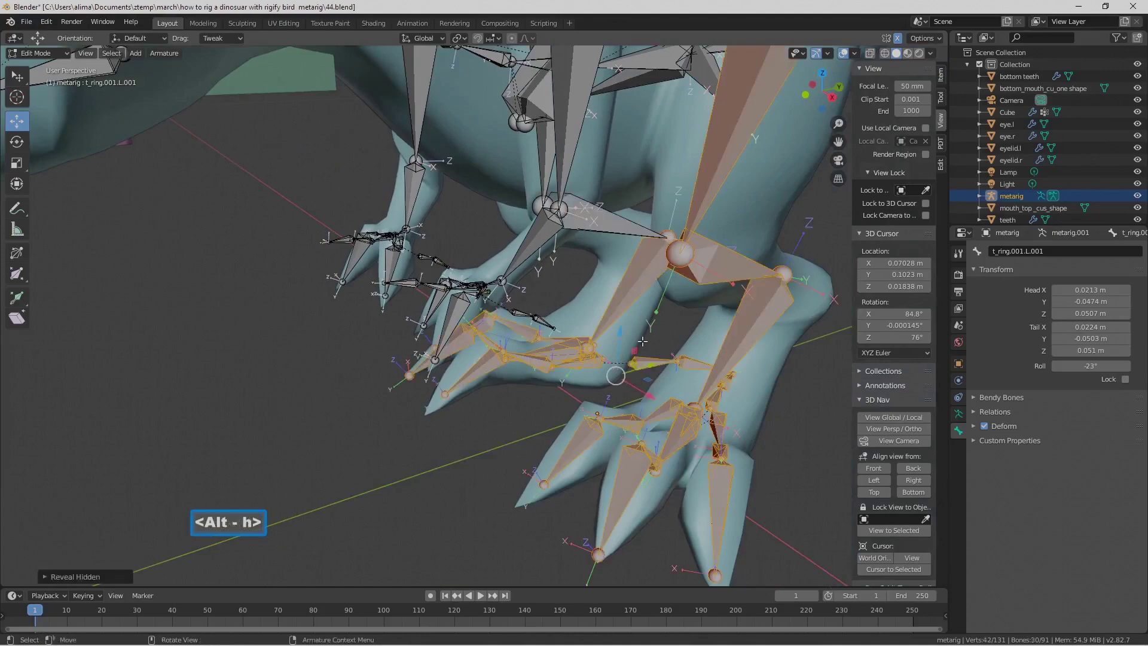
pyautogui.keyDown('shift'); pyautogui.moveTo(679, 270); pyautogui.dragTo(682, 306, button='middle'); pyautogui.keyUp('shift')
pyautogui.scroll(-5, 683, 307)
pyautogui.click(657, 275)
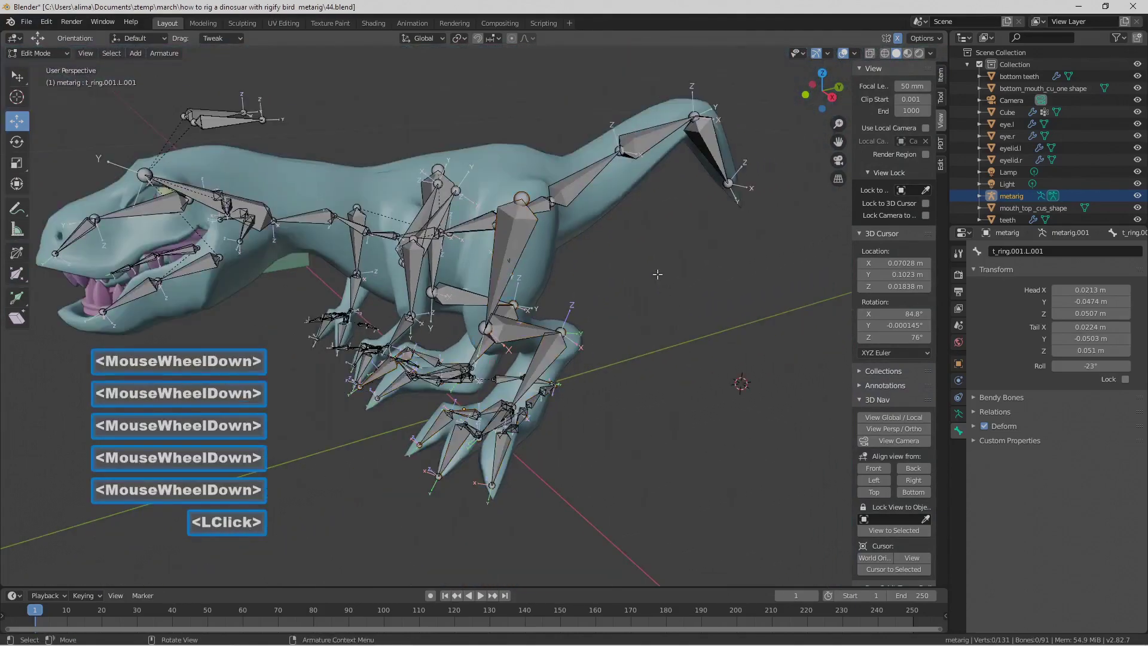
# - Select the eye.L bone behind the dinosaur's left eye
pyautogui.moveTo(602, 263)
pyautogui.mouseDown(button='middle')
pyautogui.moveTo(590, 264)
pyautogui.moveTo(616, 257)
pyautogui.mouseUp(button='middle')
pyautogui.keyDown('shift'); pyautogui.moveTo(437, 229); pyautogui.dragTo(521, 215, button='middle'); pyautogui.keyUp('shift')
pyautogui.scroll(2, 521, 215)
pyautogui.scroll(2, 521, 215)
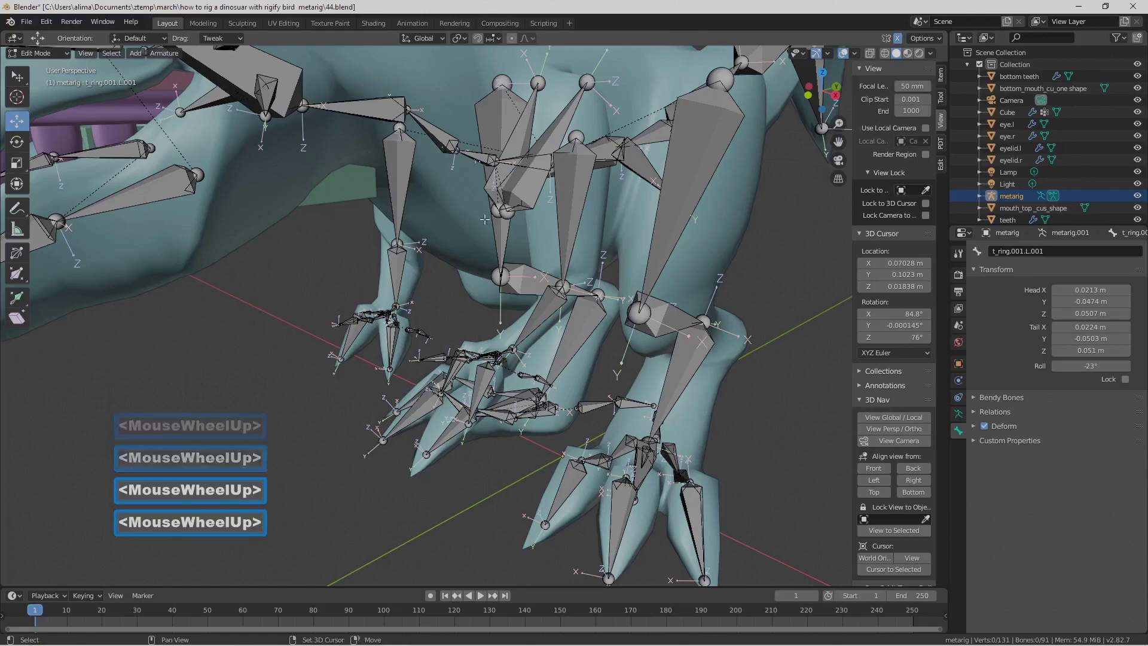
pyautogui.keyDown('shift'); pyautogui.moveTo(406, 155); pyautogui.dragTo(444, 275, button='middle'); pyautogui.keyUp('shift')
pyautogui.click(329, 257)
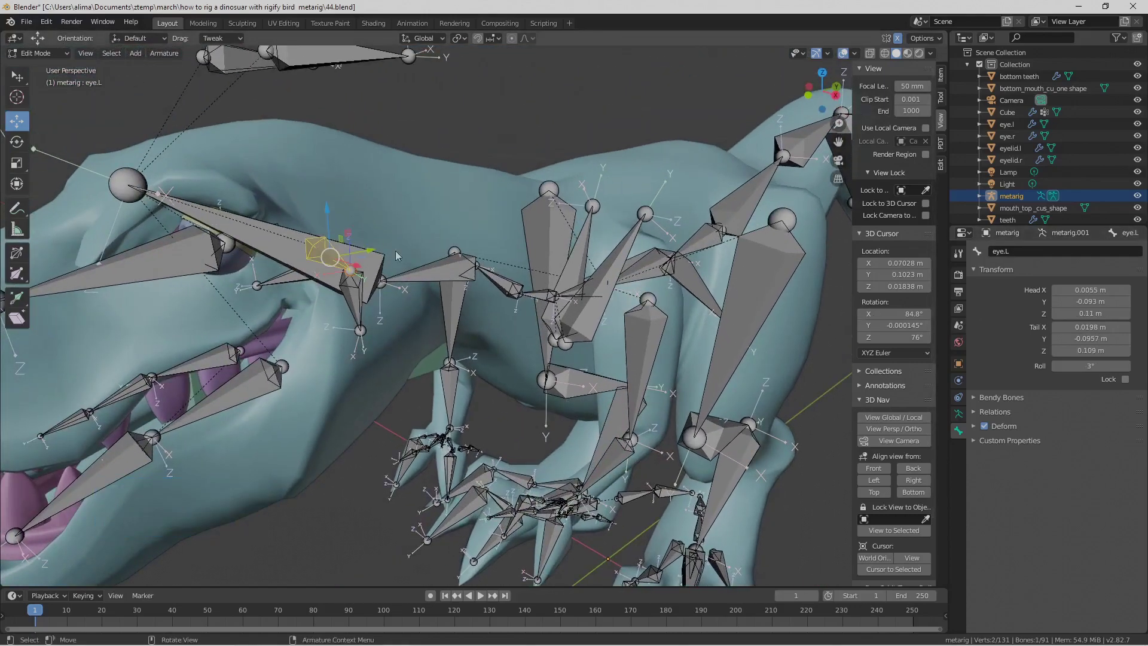
pyautogui.moveTo(414, 220); pyautogui.dragTo(451, 189, button='middle')
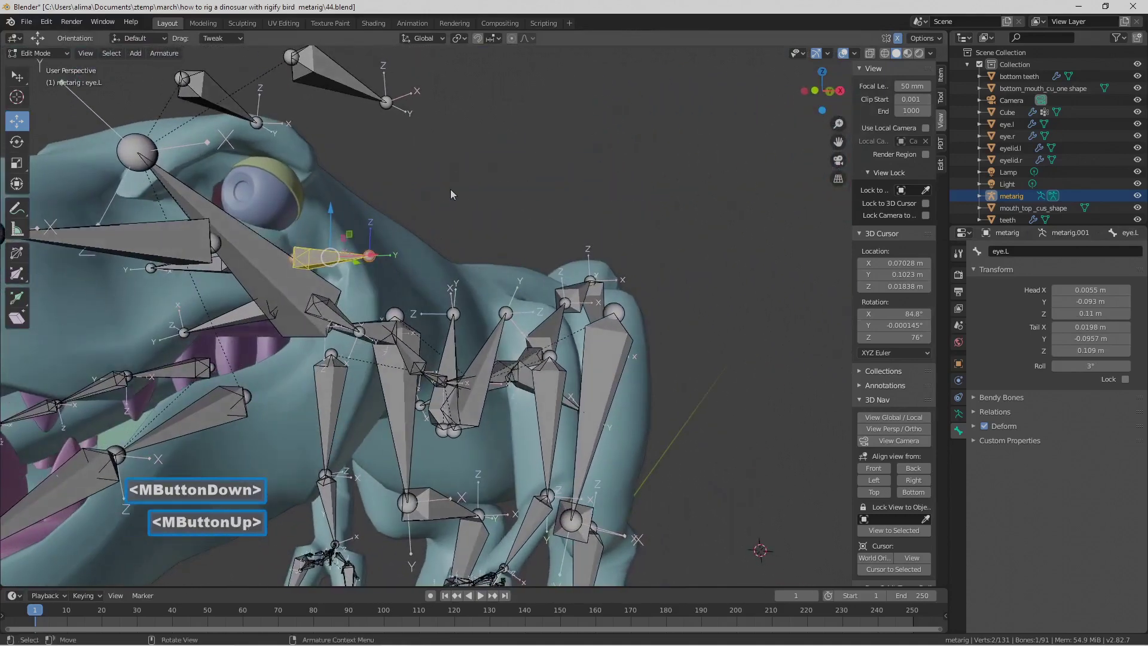
# - Switch to Object Mode, select the eye.l mesh and snap the 3D cursor to it
pyautogui.click(65, 55)
pyautogui.click(59, 67)
pyautogui.click(248, 203)
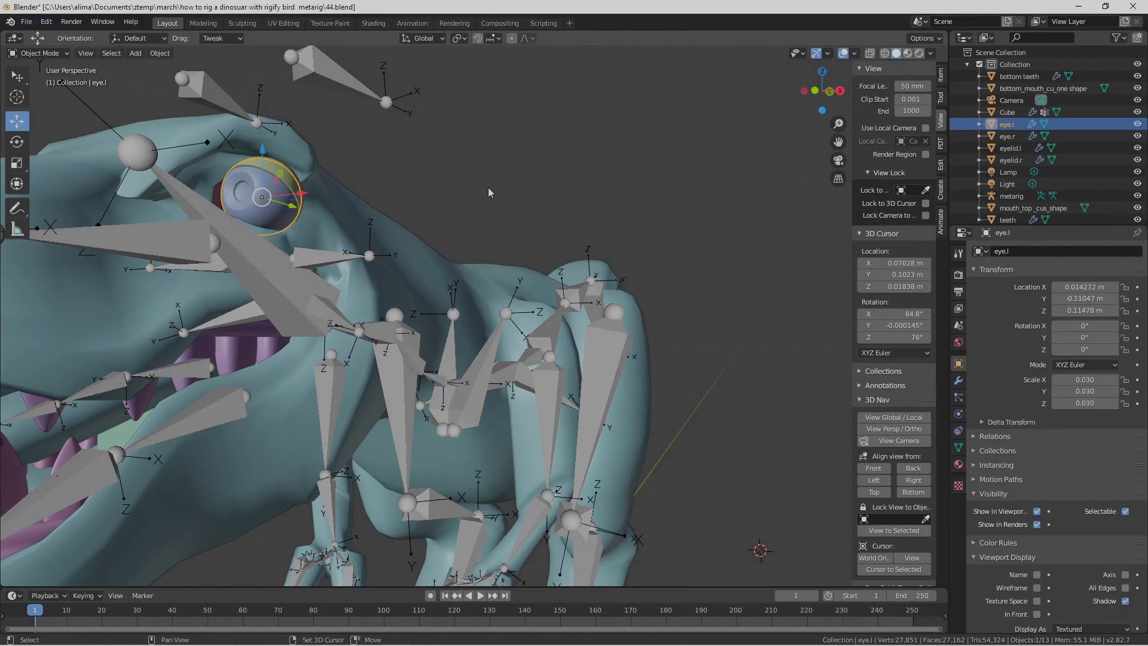
pyautogui.hotkey('shift', 's')
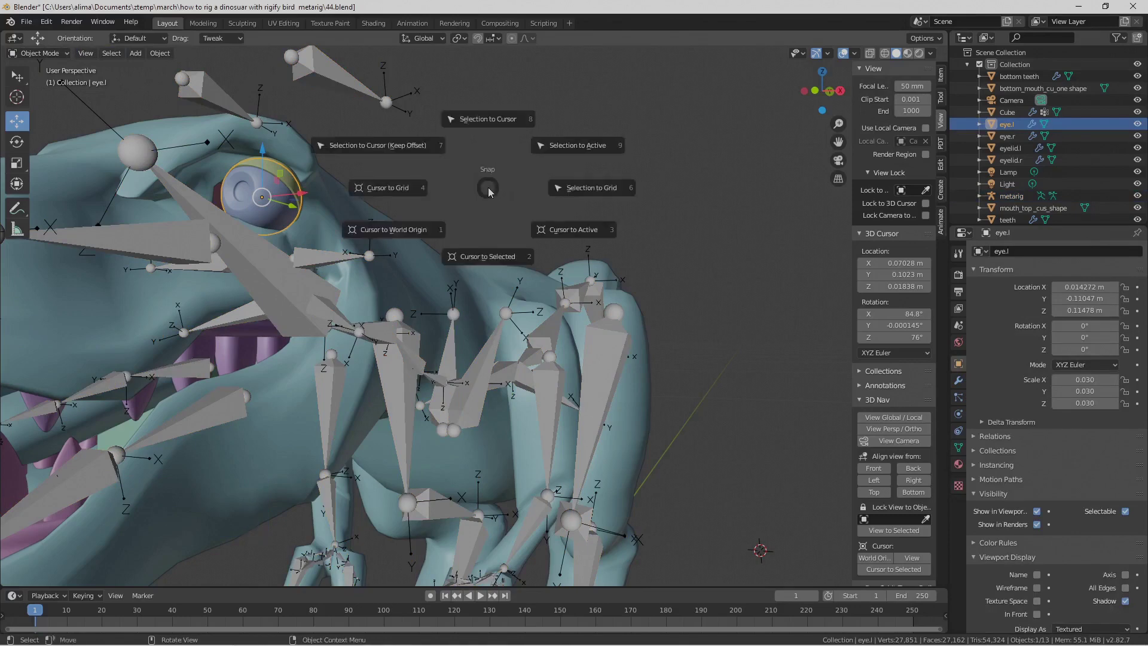
pyautogui.click(500, 255)
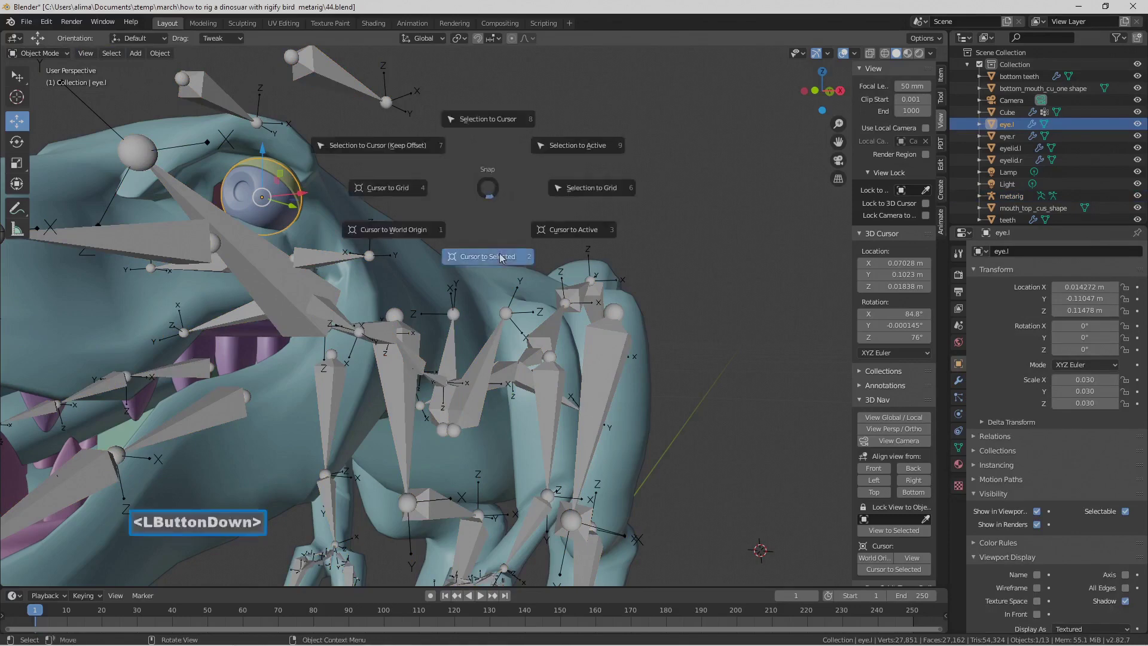
# - Deselect the eye.l mesh, select the metarig armature and enter Edit Mode
pyautogui.moveTo(472, 170); pyautogui.dragTo(436, 196, button='middle')
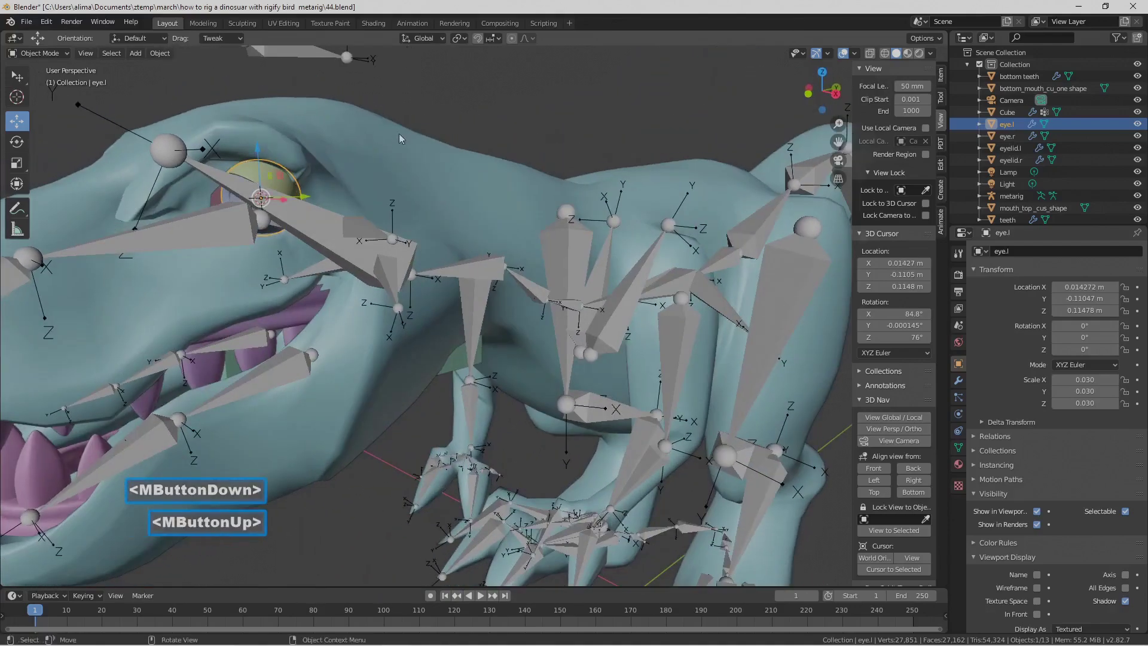
pyautogui.click(461, 113)
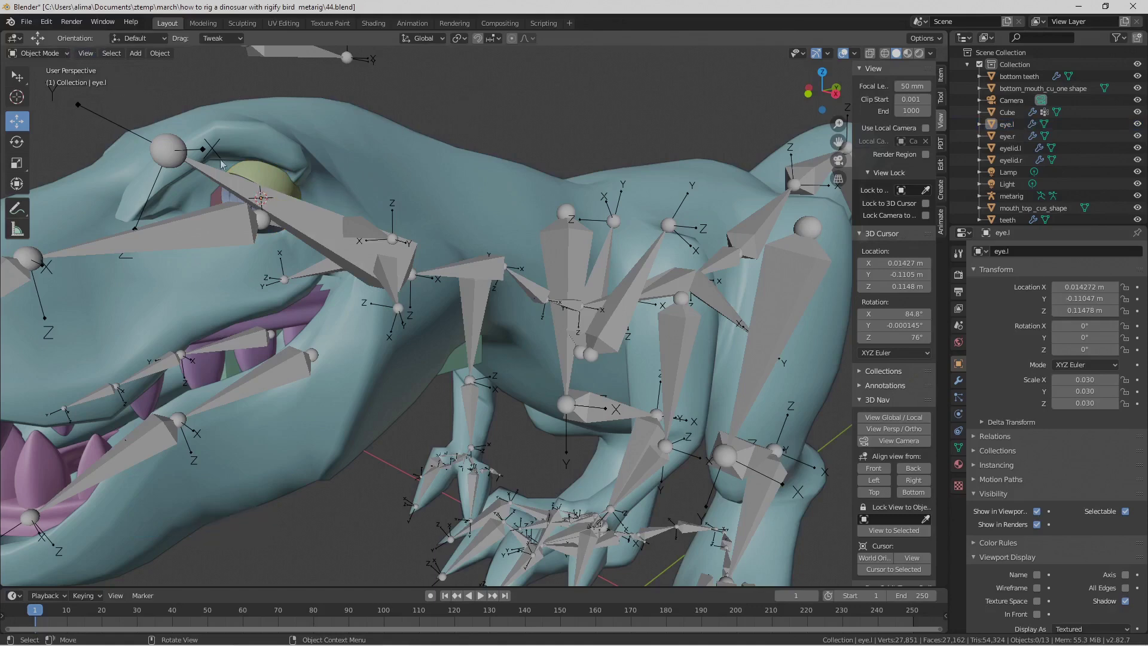
pyautogui.click(311, 224)
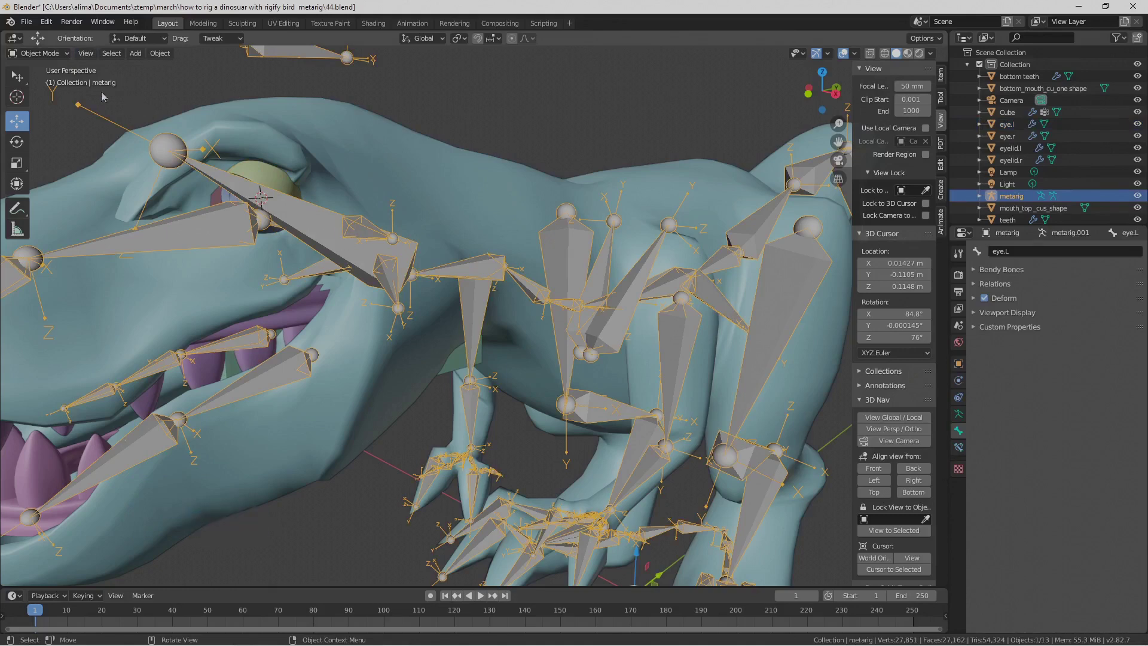
pyautogui.click(66, 55)
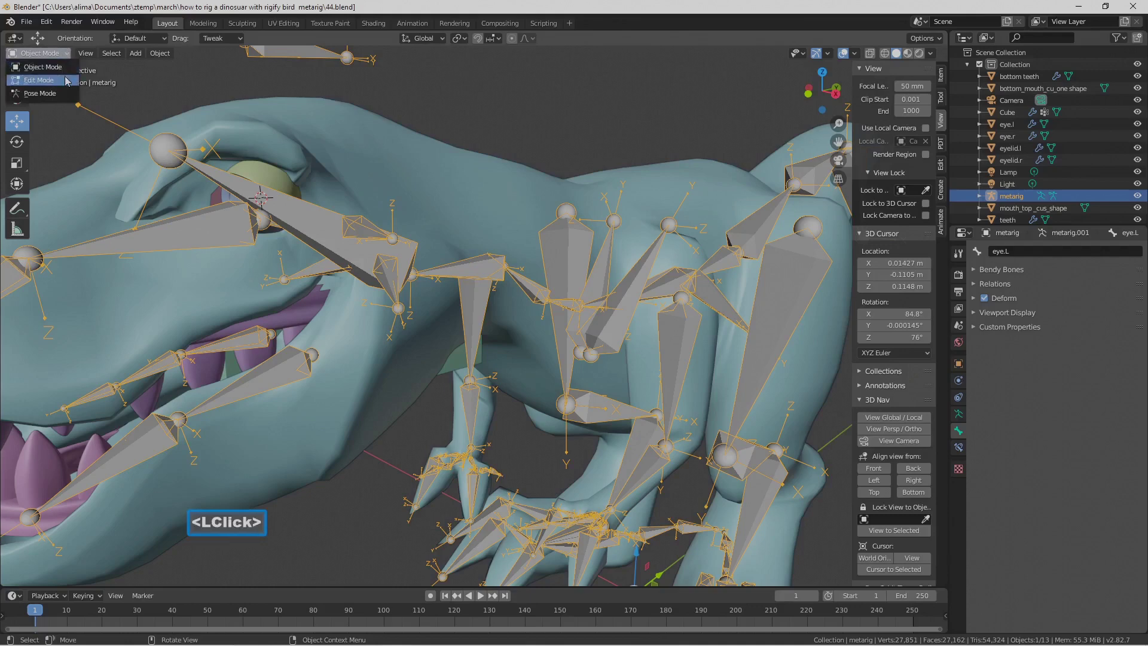
pyautogui.click(37, 76)
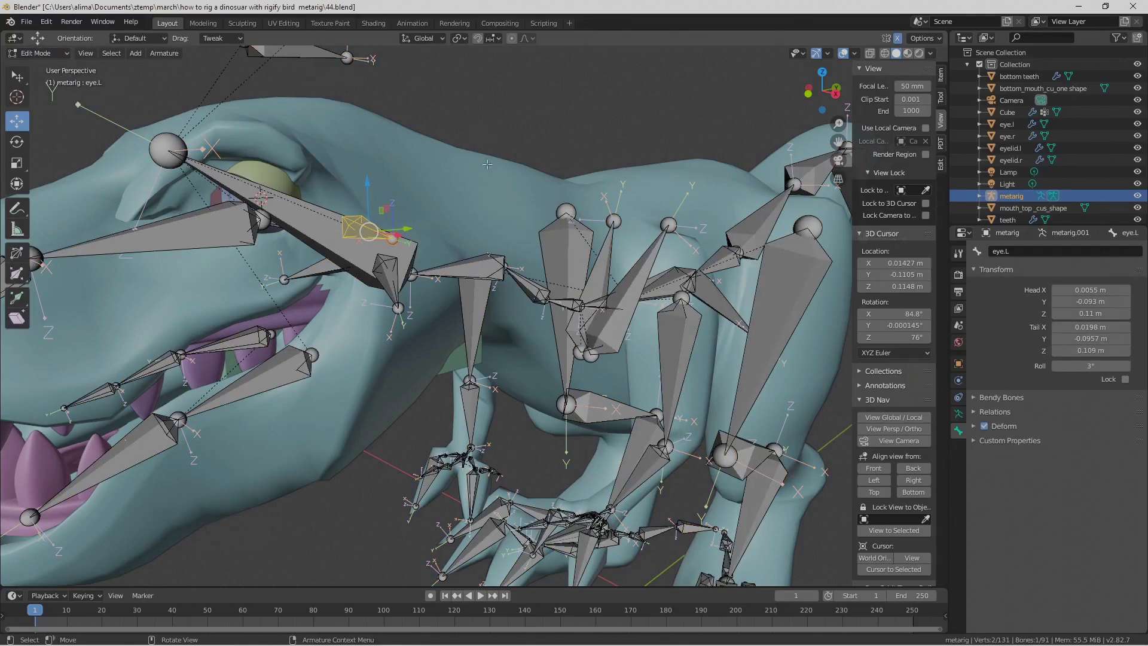
# - Snap the selected eye.L bone to the 3D cursor at the centre of the left eye
pyautogui.click(476, 192)
pyautogui.click(367, 232)
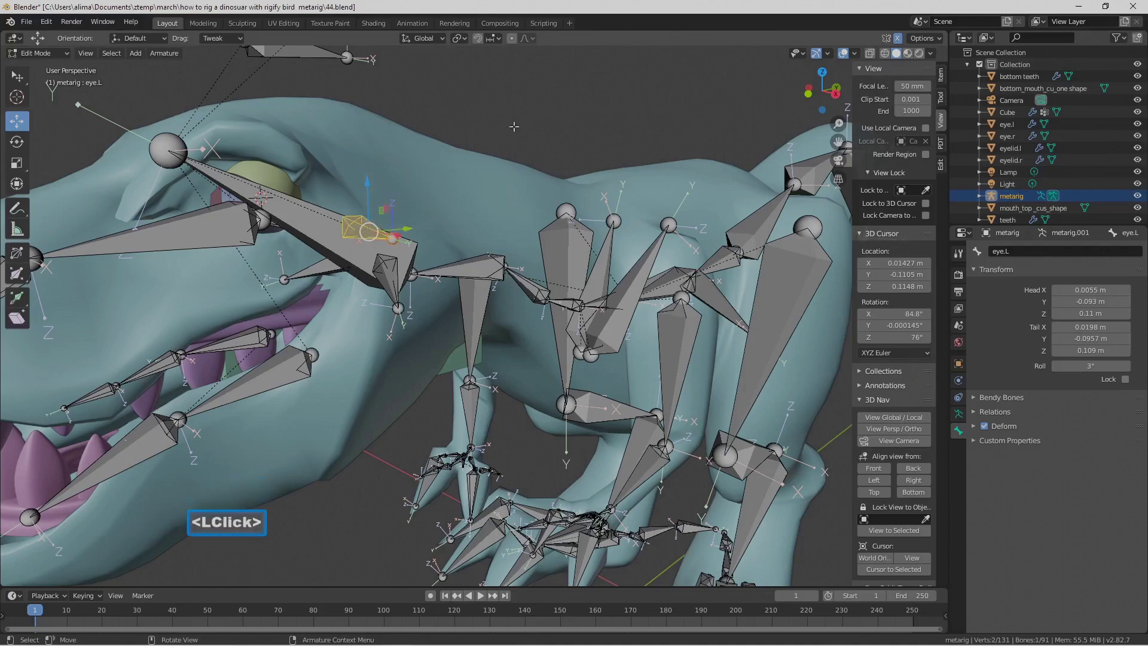
pyautogui.press('s')
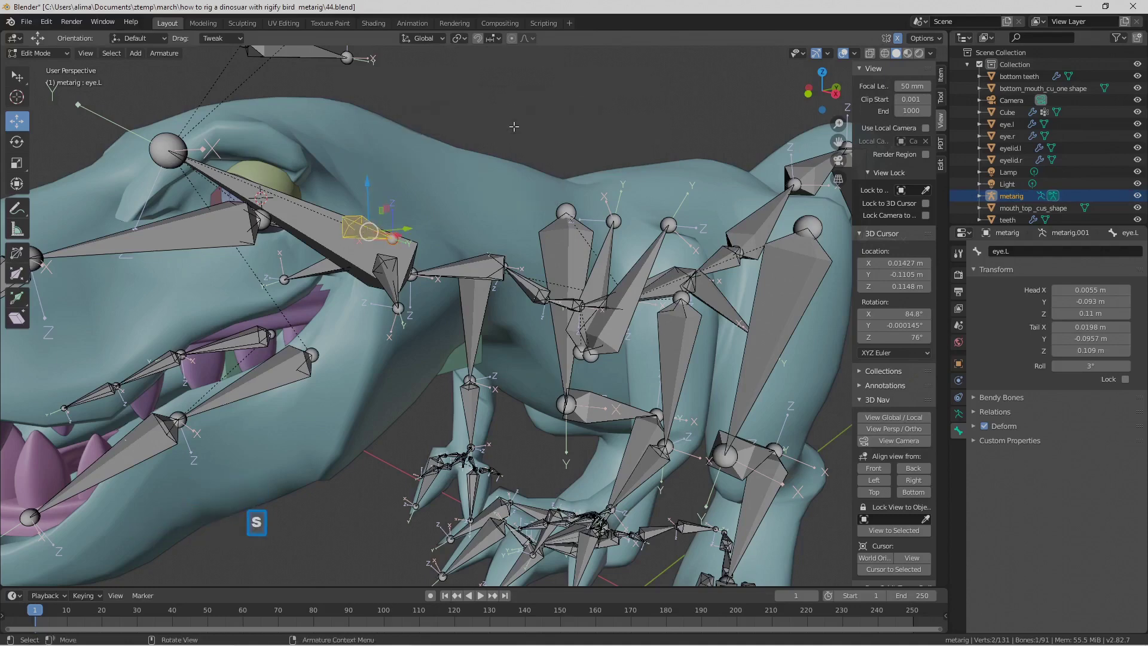
pyautogui.hotkey('shift', 's')
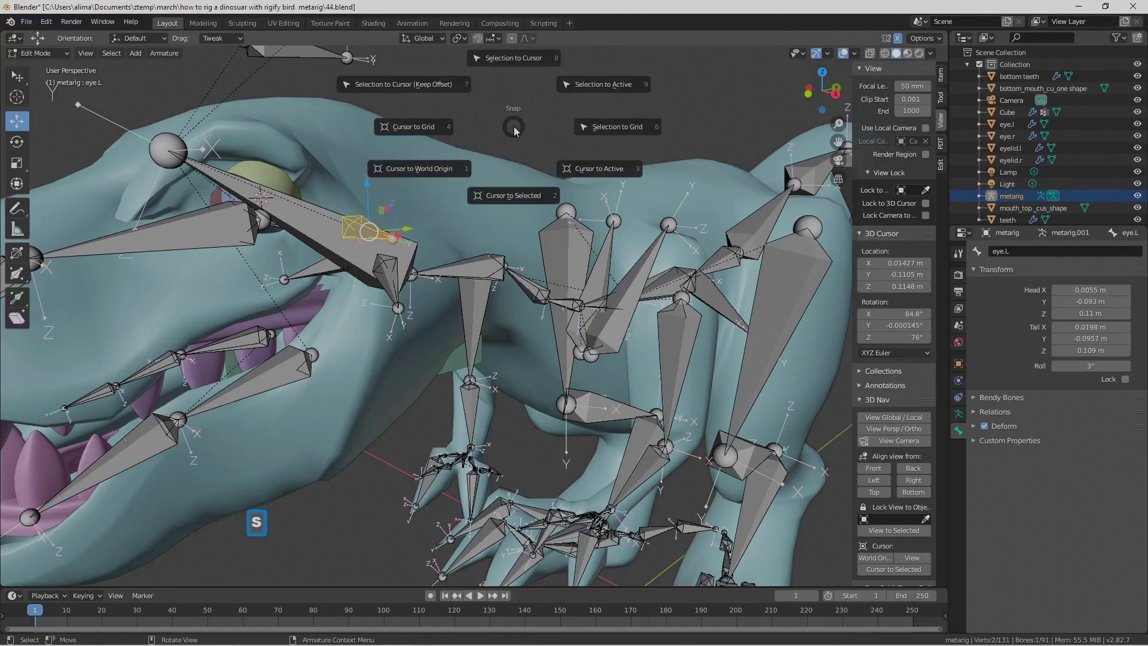
pyautogui.click(533, 59)
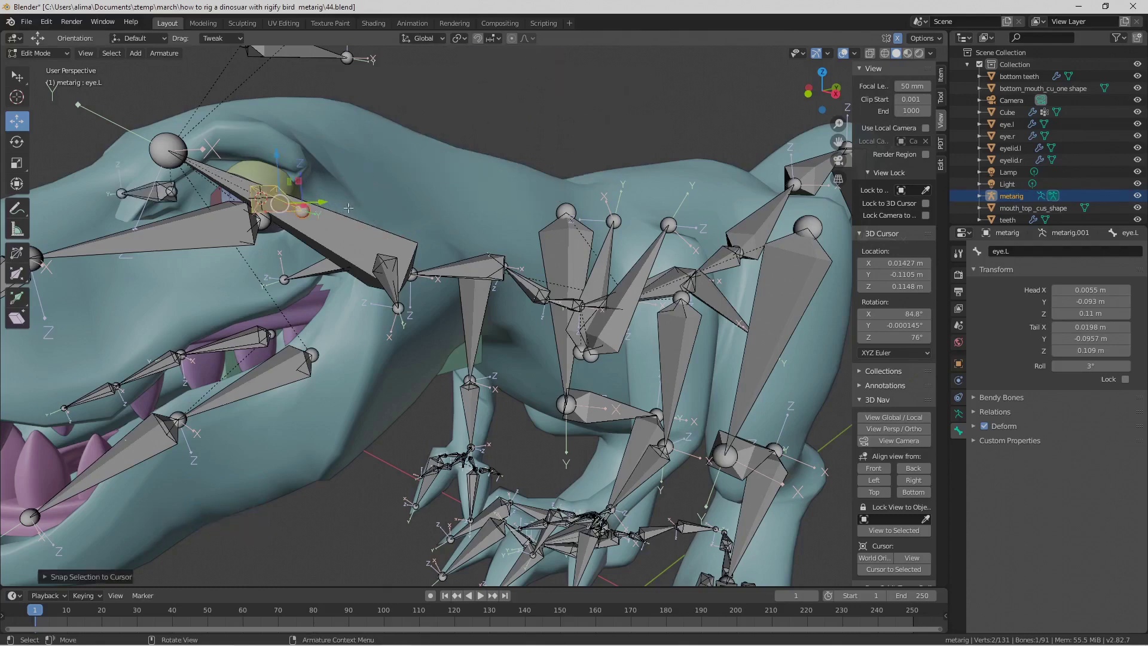
# - Snap the eye.L bone's tail joint to the 3D cursor and pull it forward along Y to -0.115 m
pyautogui.moveTo(384, 175); pyautogui.dragTo(388, 236, button='middle')
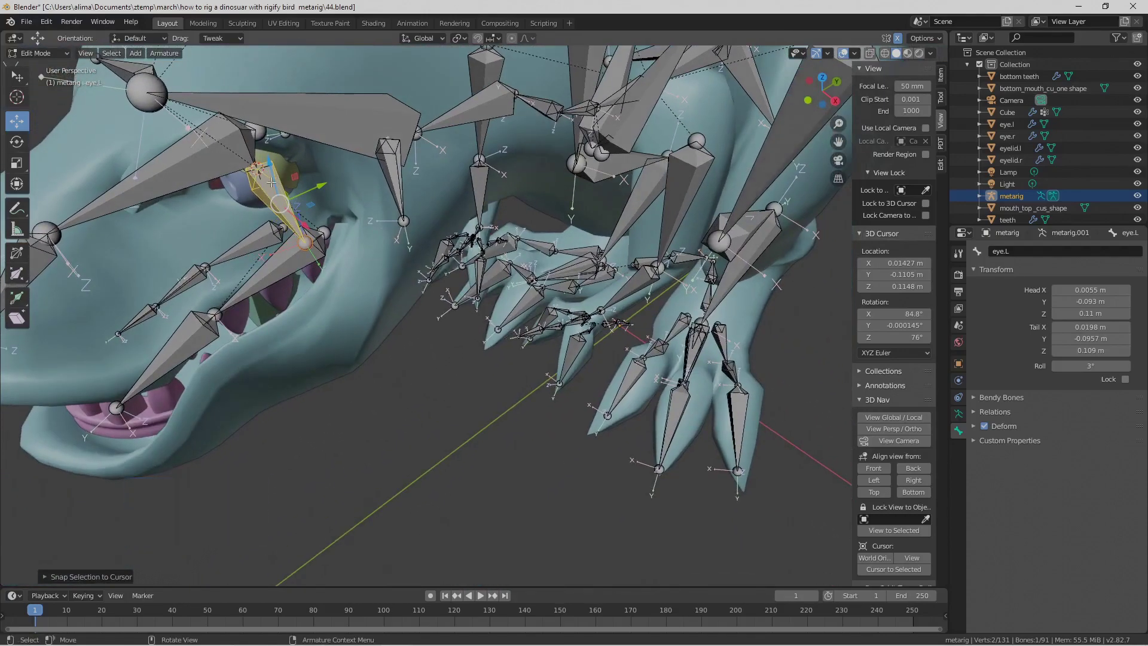
pyautogui.click(306, 245)
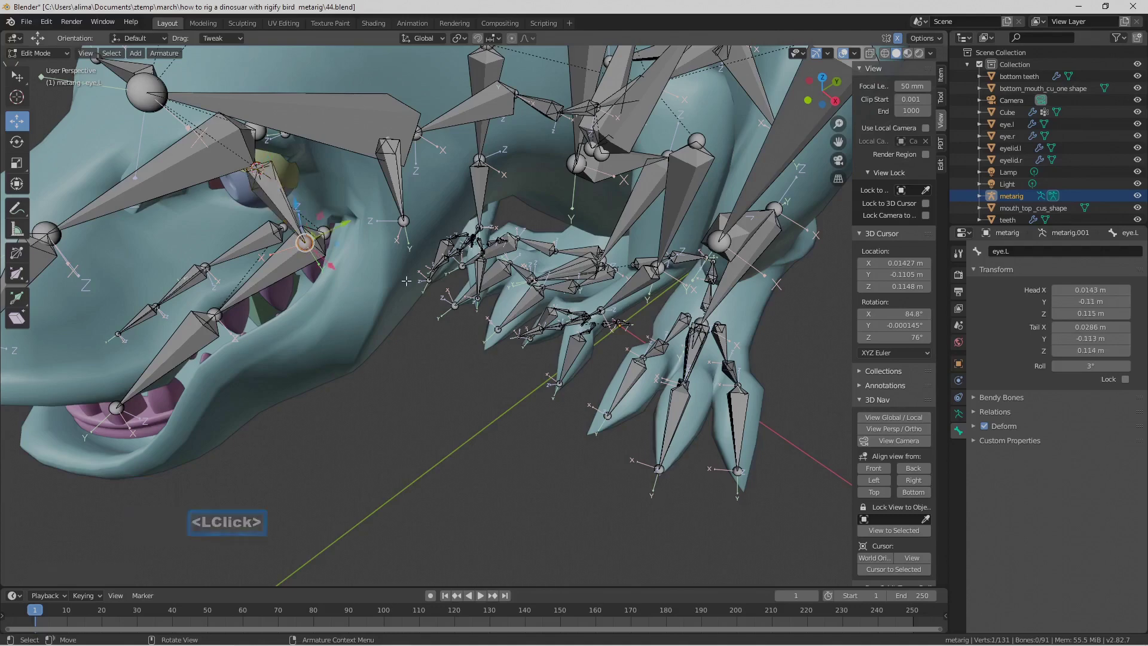
pyautogui.hotkey('shift', 's')
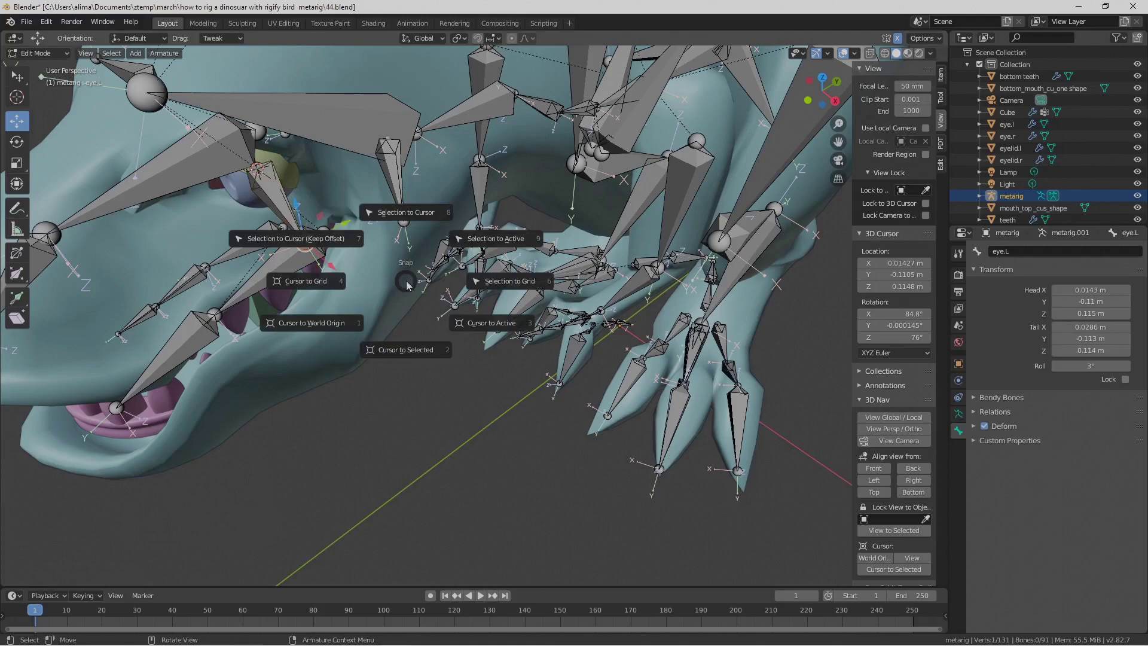
pyautogui.click(415, 223)
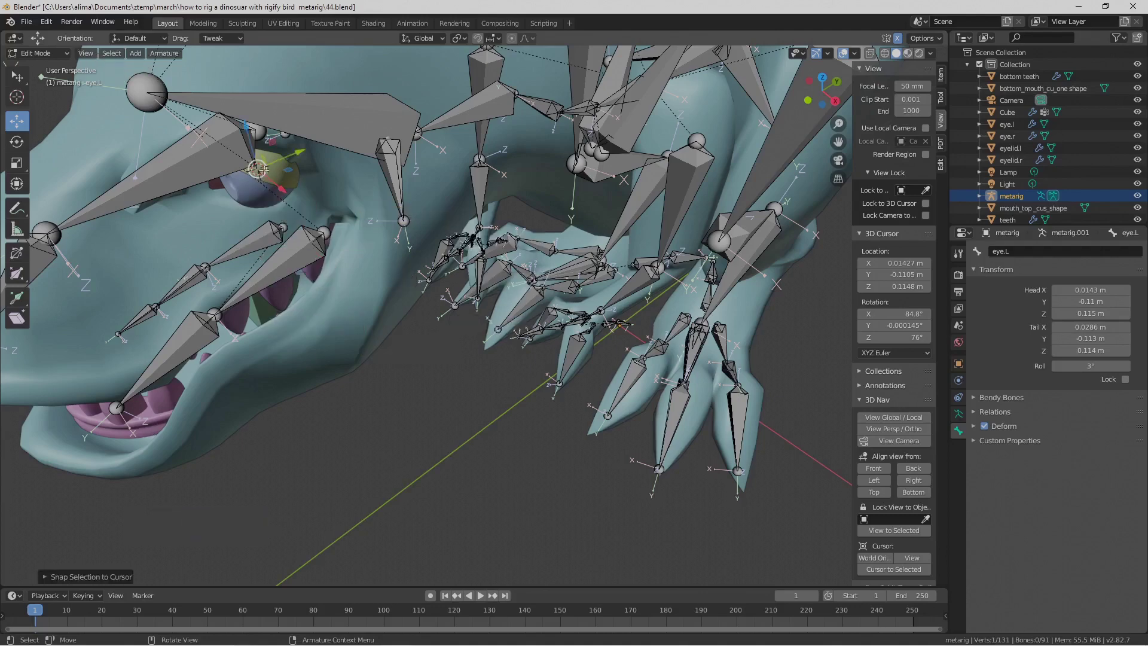
pyautogui.moveTo(298, 158); pyautogui.dragTo(239, 177)
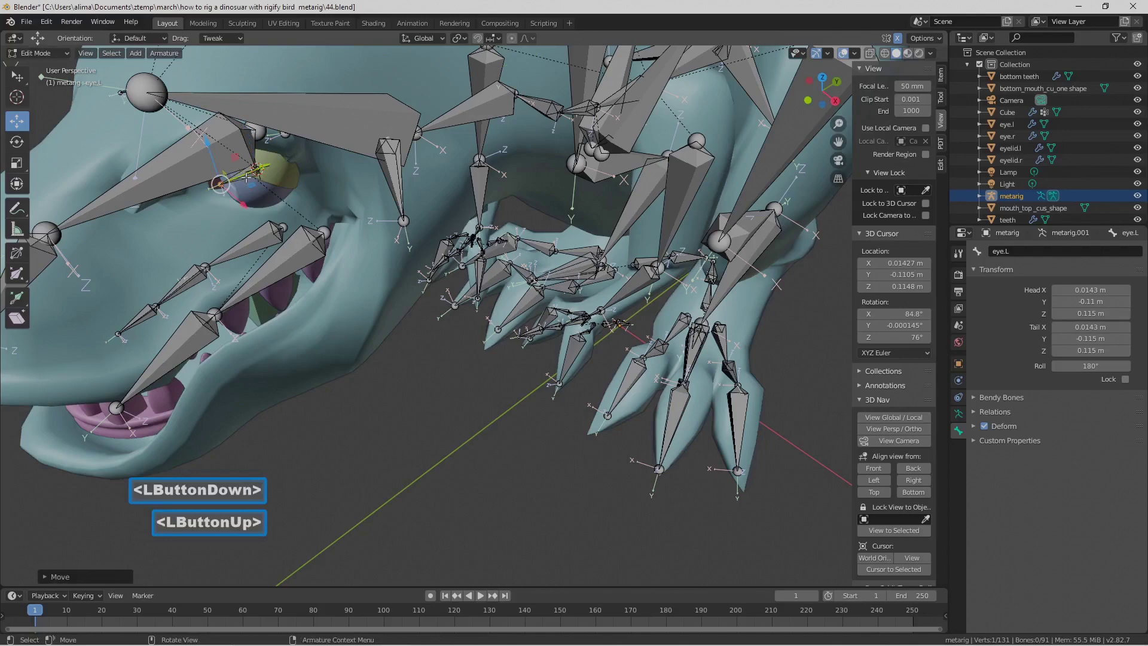
# - Clear the bone selection and save the file incrementally as 45.blend
pyautogui.click(411, 359)
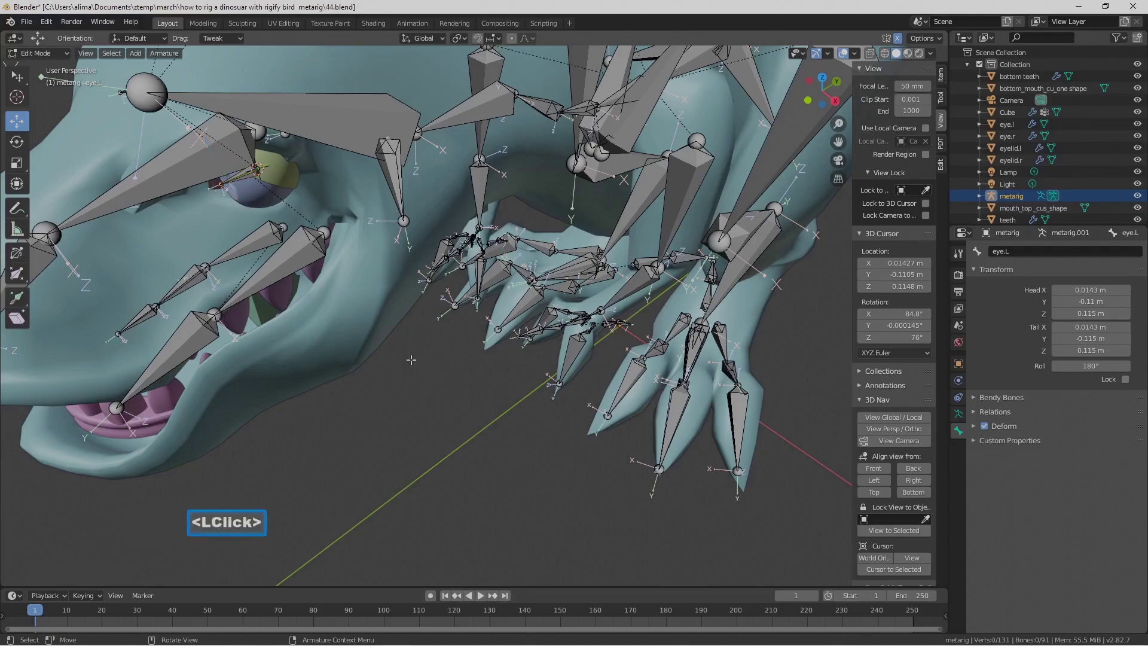
pyautogui.press('Pause')
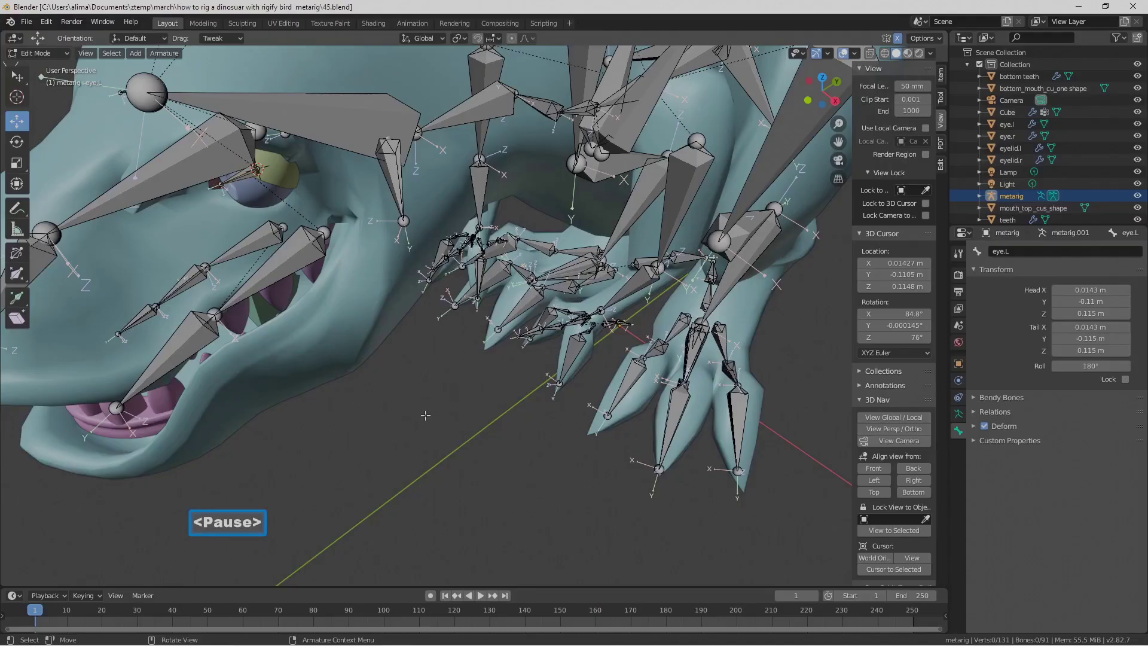
# - Inspect the fit of the meta-rig bones around the whole dinosaur, including the skull.006.L bone at the back of the head
pyautogui.scroll(-2, 390, 389)
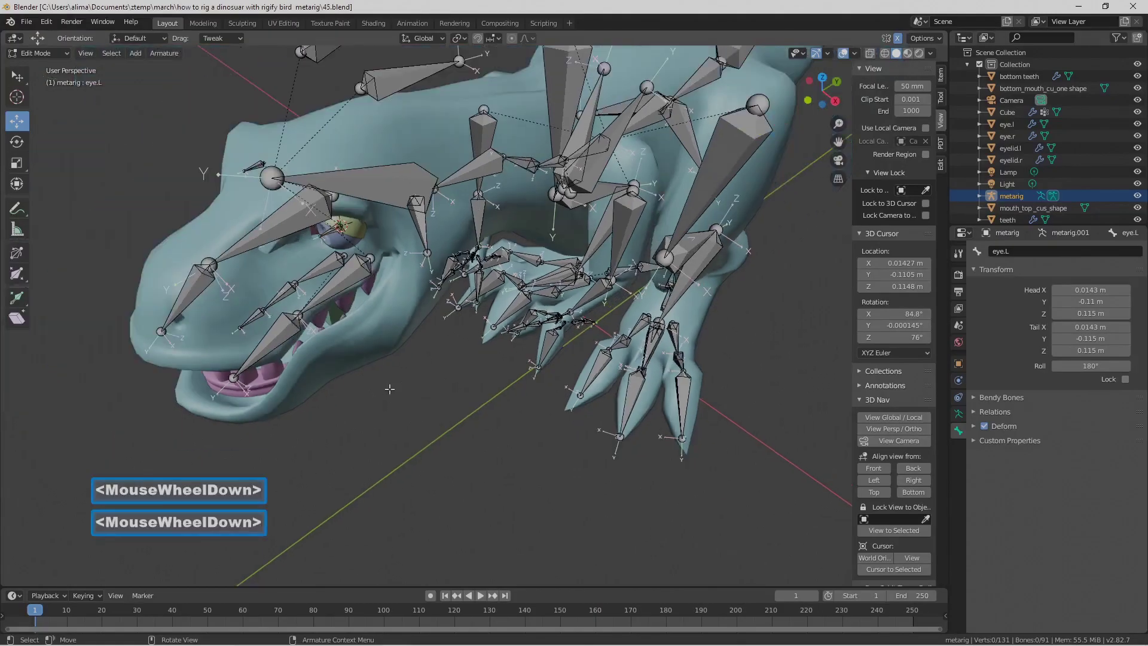
pyautogui.moveTo(321, 333); pyautogui.dragTo(361, 310, button='middle')
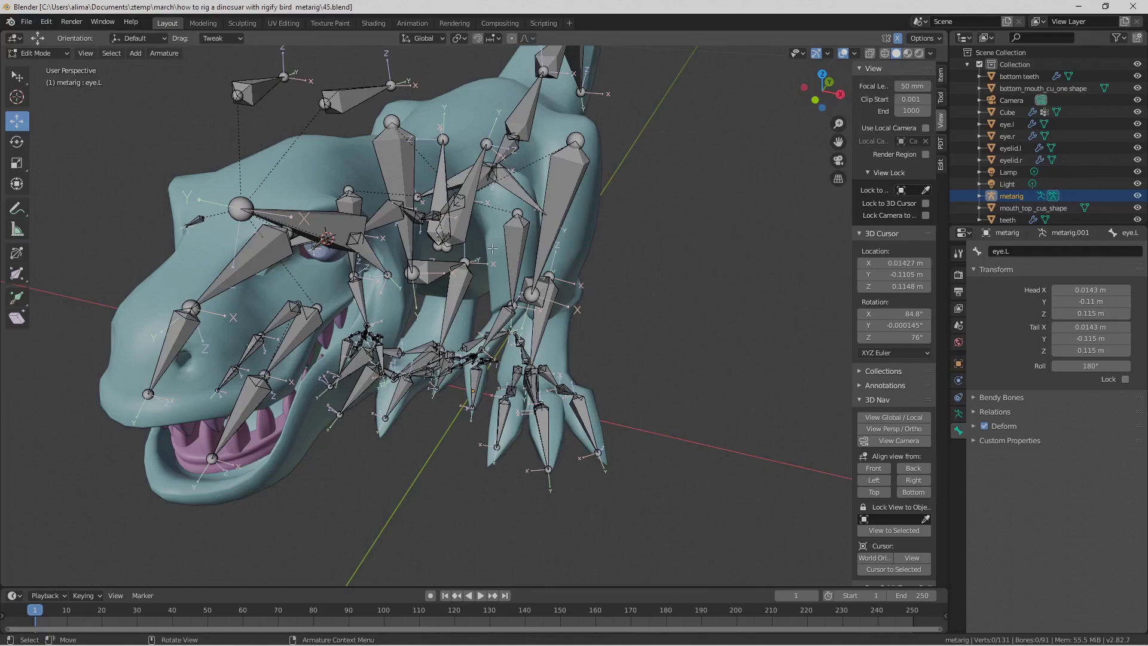
pyautogui.moveTo(590, 312); pyautogui.dragTo(299, 272, button='middle')
pyautogui.scroll(-2, 653, 316)
pyautogui.moveTo(657, 313); pyautogui.dragTo(570, 309, button='middle')
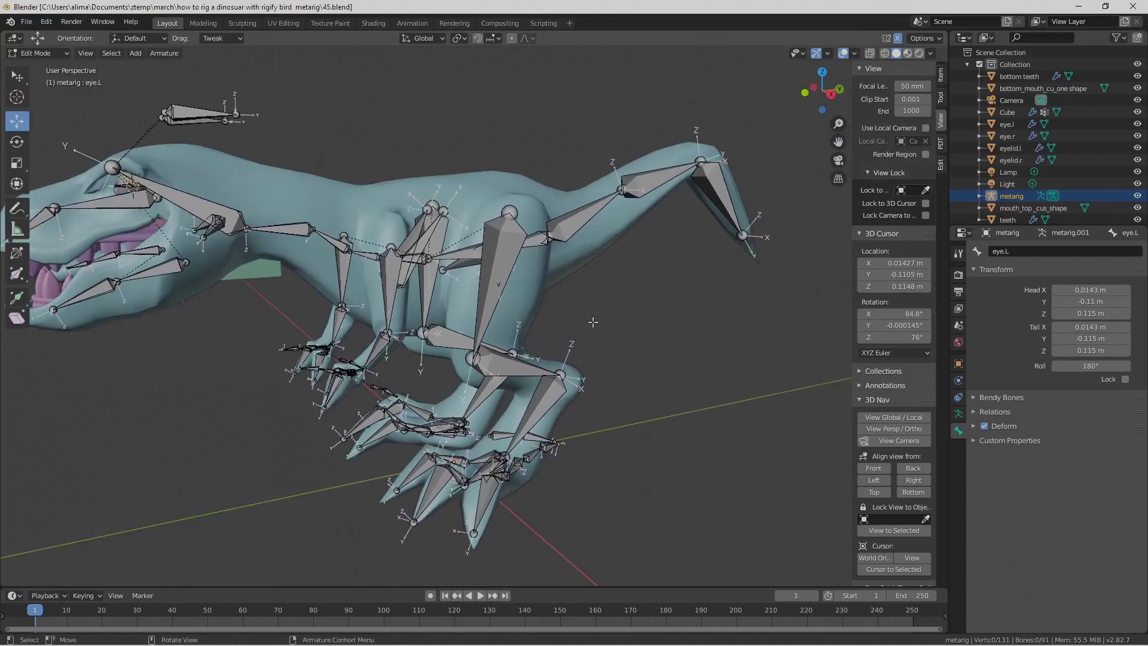
pyautogui.click(216, 230)
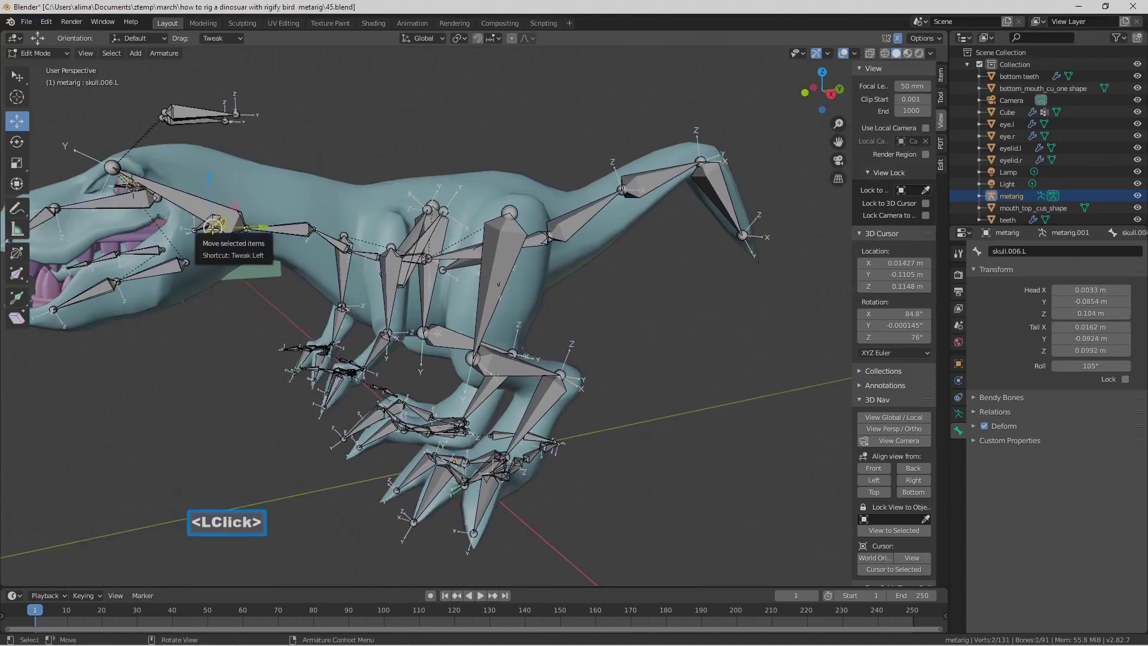
pyautogui.click(662, 377)
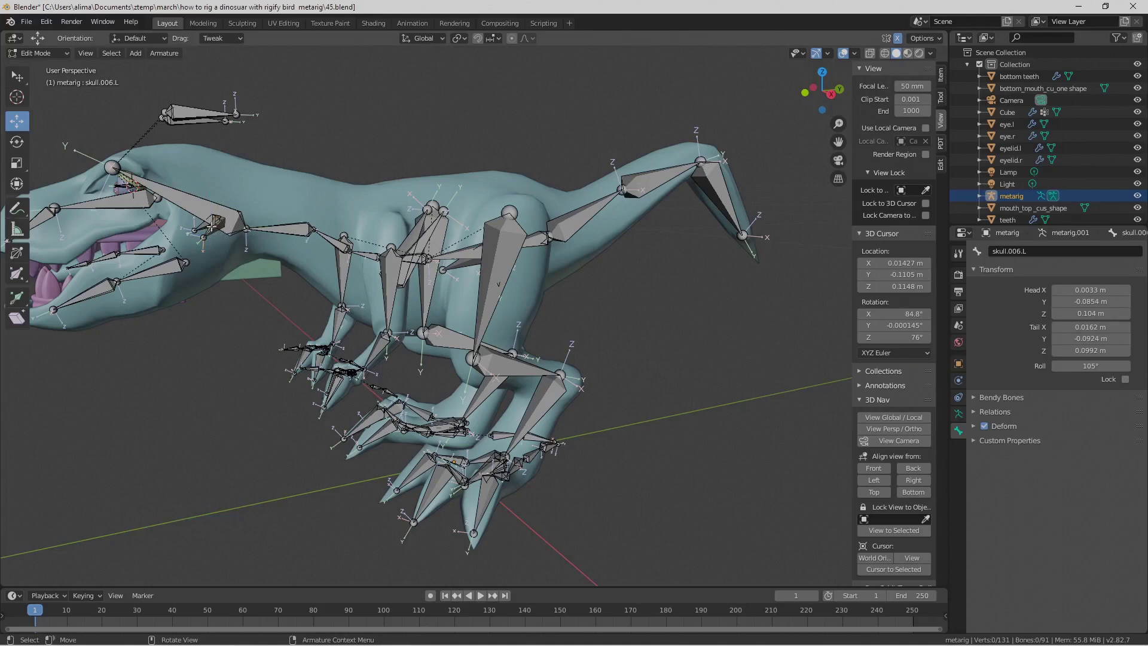
pyautogui.scroll(-2, 588, 357)
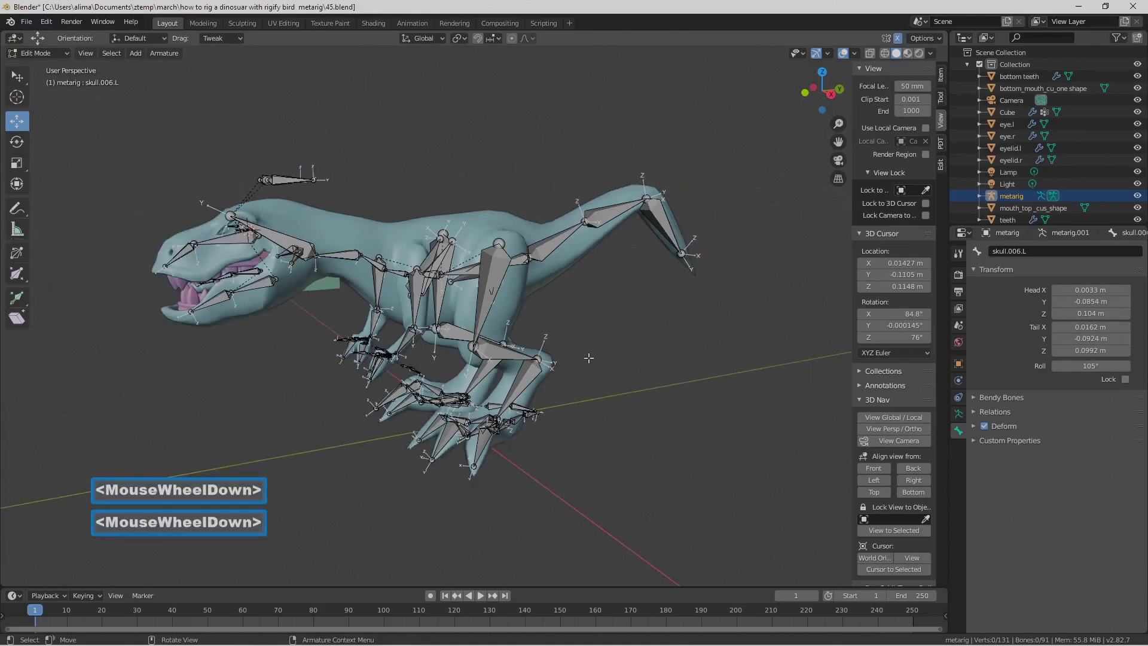
# - Save the file incrementally as 47.blend and turn off the armature's bone axes display
pyautogui.press('Pause')
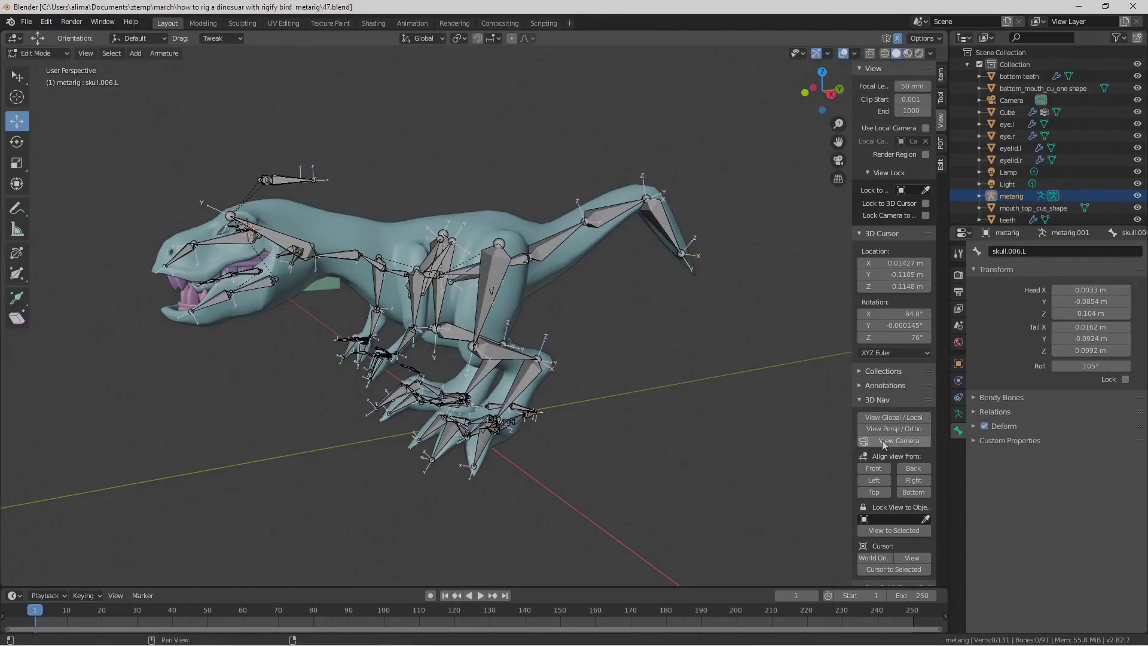
pyautogui.click(960, 415)
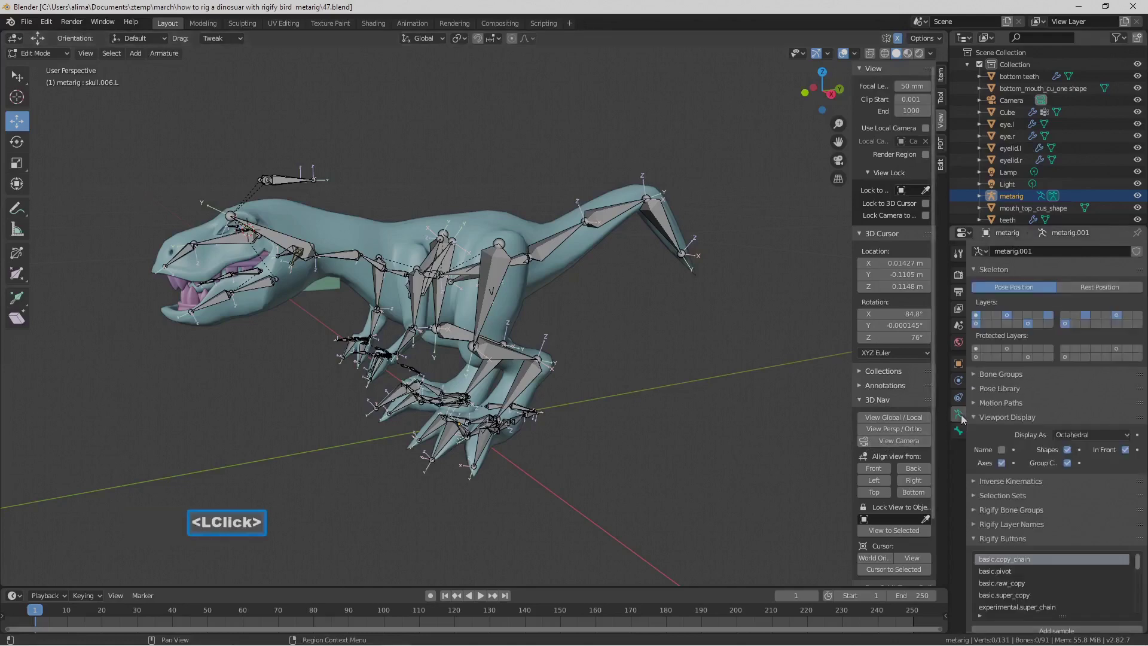
pyautogui.click(1002, 464)
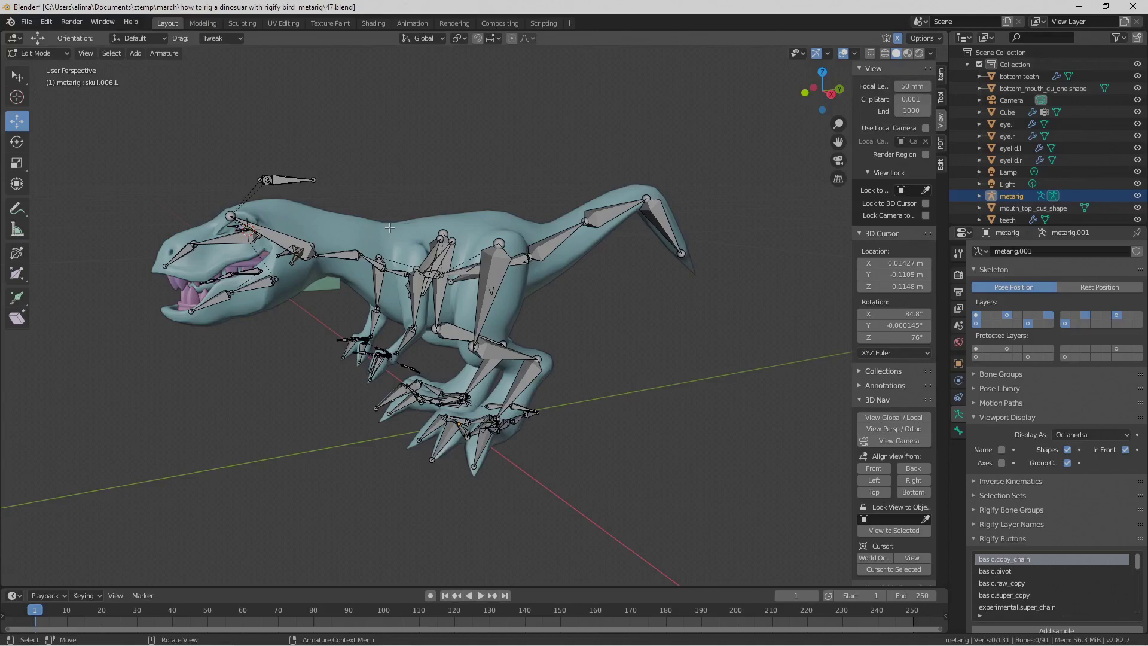
# - Check the bones from the side, return to Object Mode and generate the Rigify rig from the metarig
pyautogui.moveTo(591, 410); pyautogui.dragTo(515, 392, button='middle')
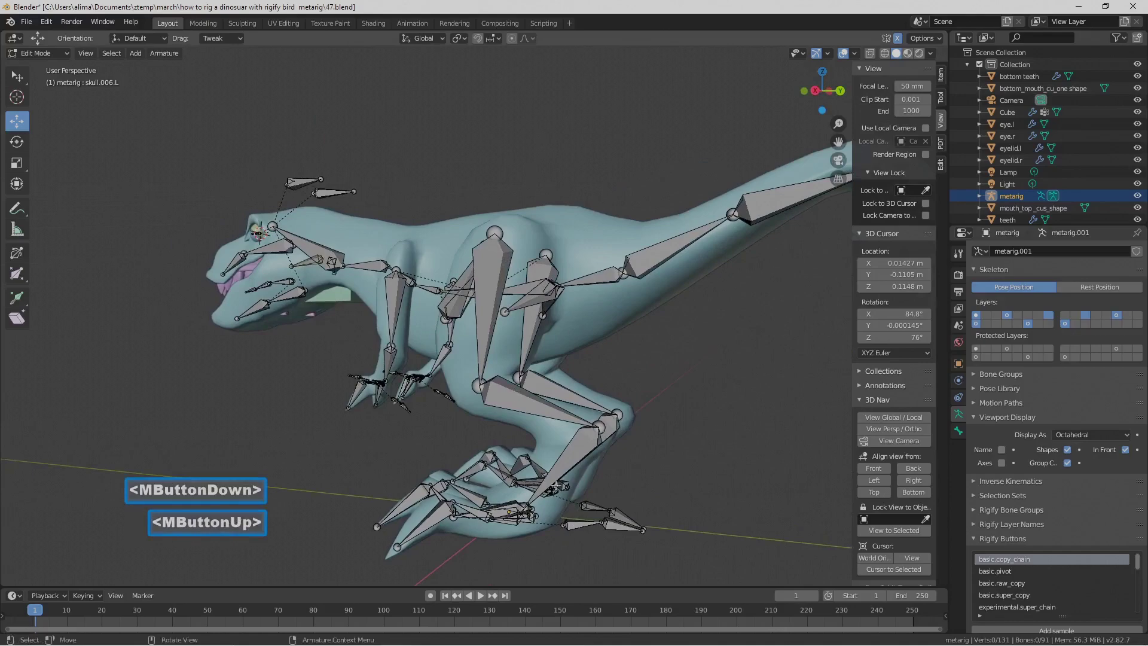
pyautogui.moveTo(573, 496); pyautogui.dragTo(516, 416, button='middle')
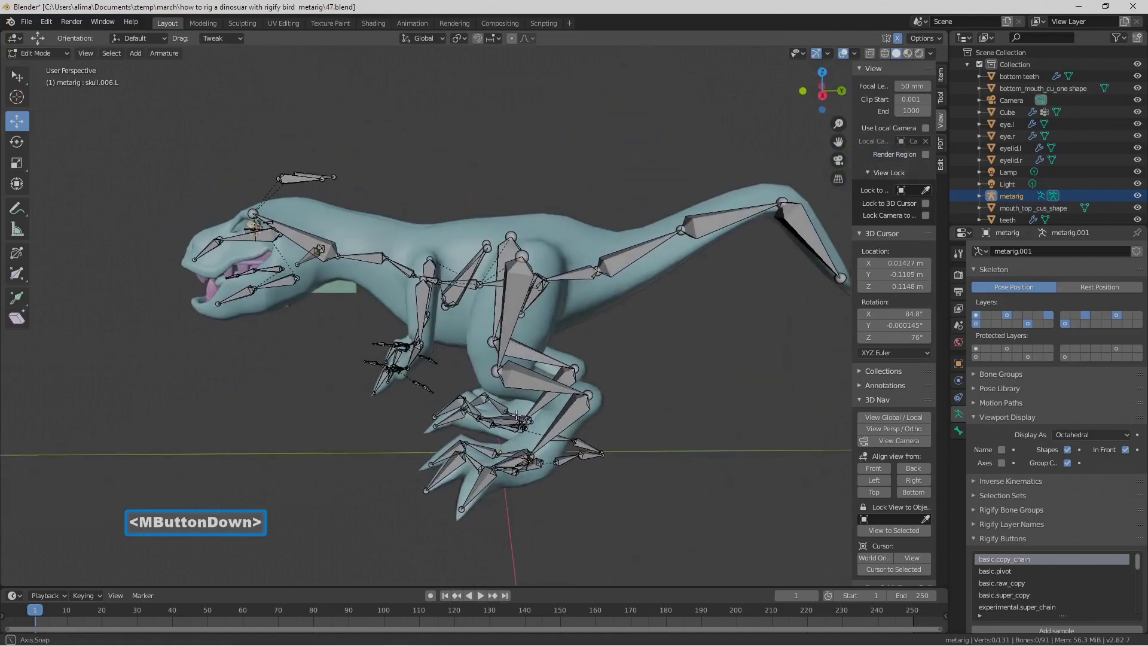
pyautogui.moveTo(517, 416); pyautogui.dragTo(580, 358, button='middle')
pyautogui.keyDown('shift'); pyautogui.moveTo(588, 454); pyautogui.dragTo(558, 389, button='middle'); pyautogui.keyUp('shift')
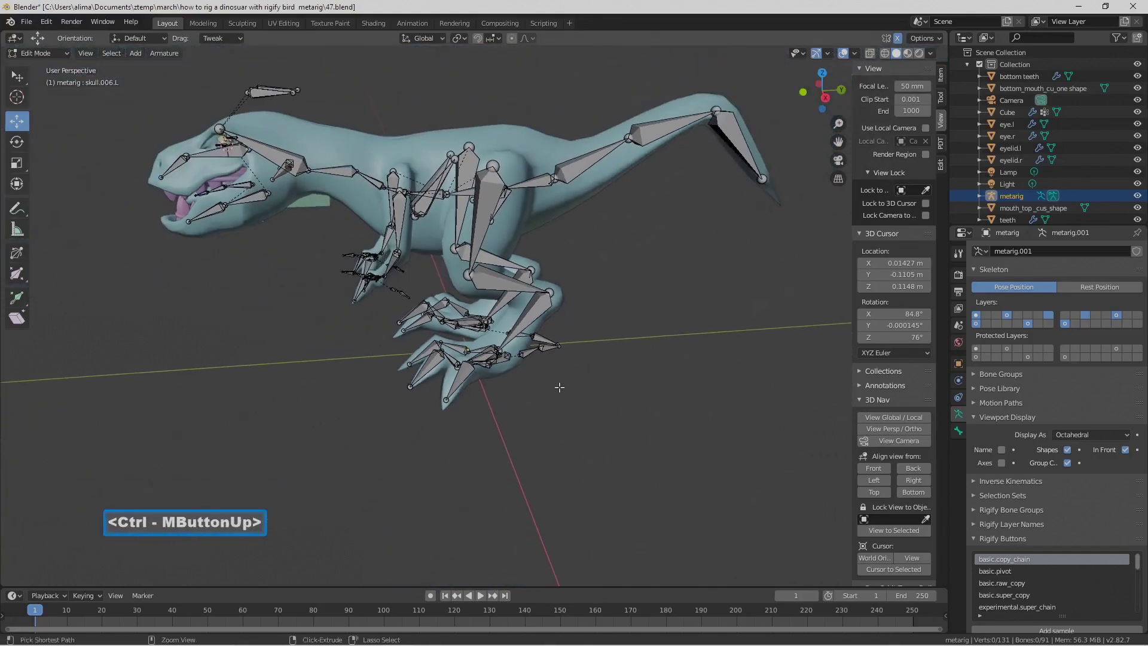
pyautogui.click(600, 403)
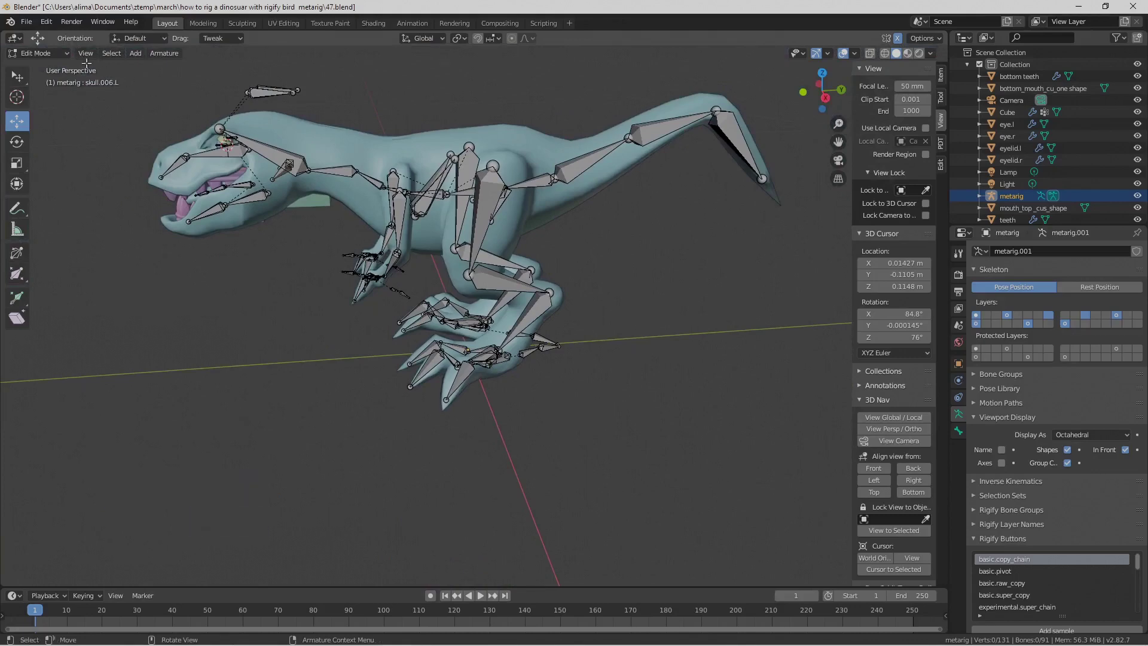
pyautogui.click(67, 53)
pyautogui.click(24, 67)
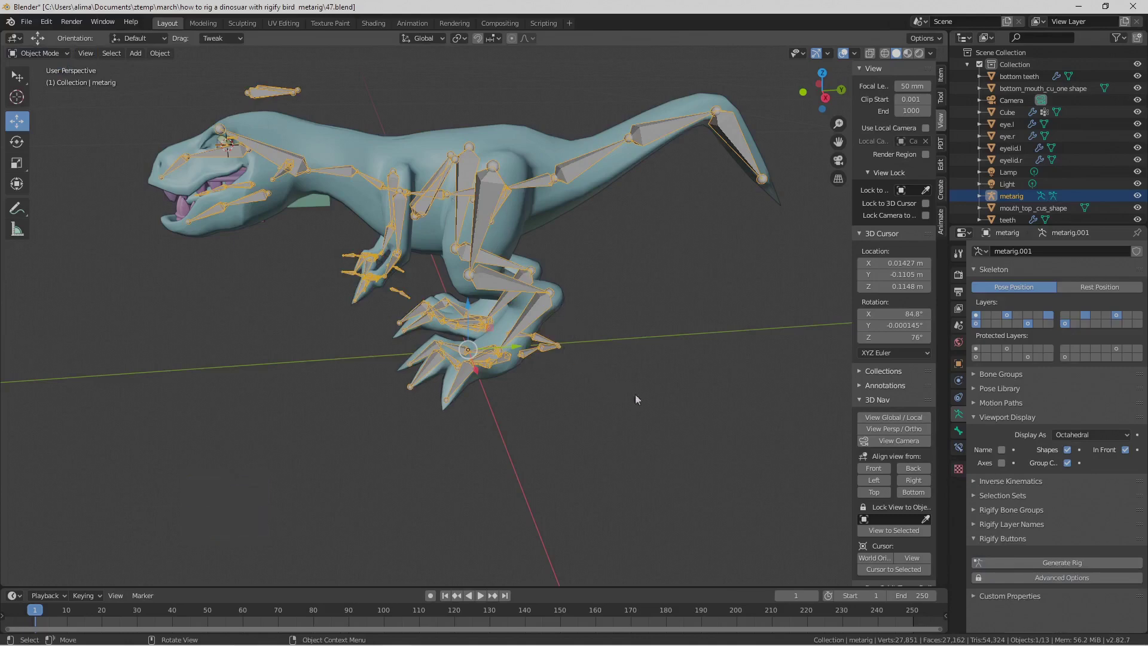
pyautogui.click(1096, 564)
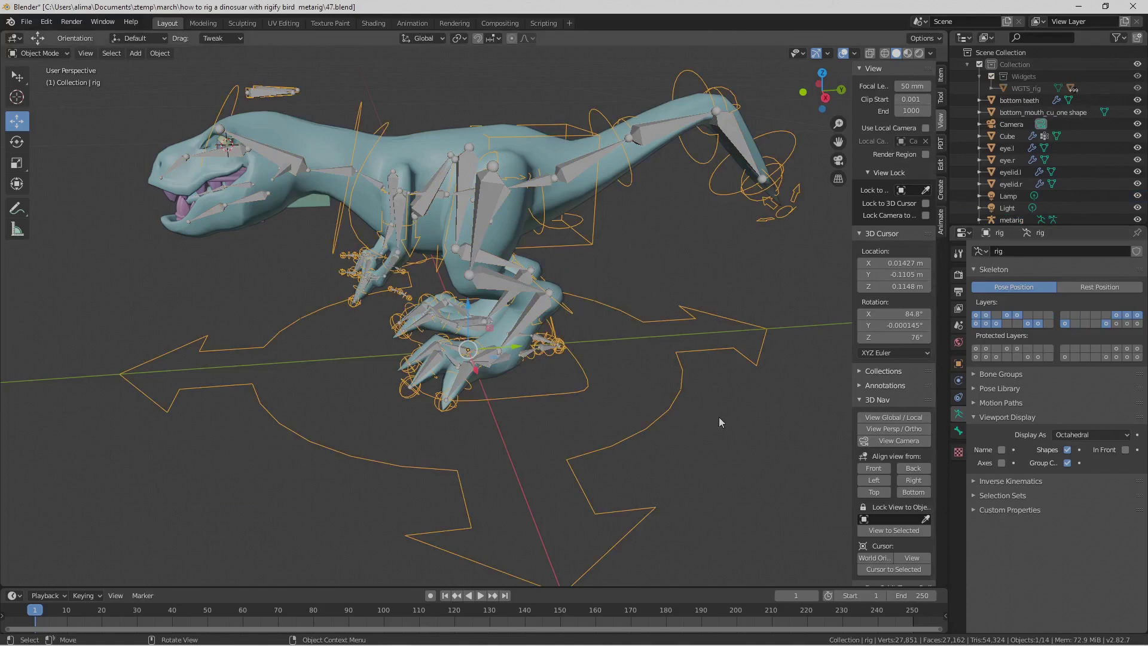
# - Save the file with the generated rig incrementally as 49.blend and again as 50.blend
pyautogui.press('Pause')
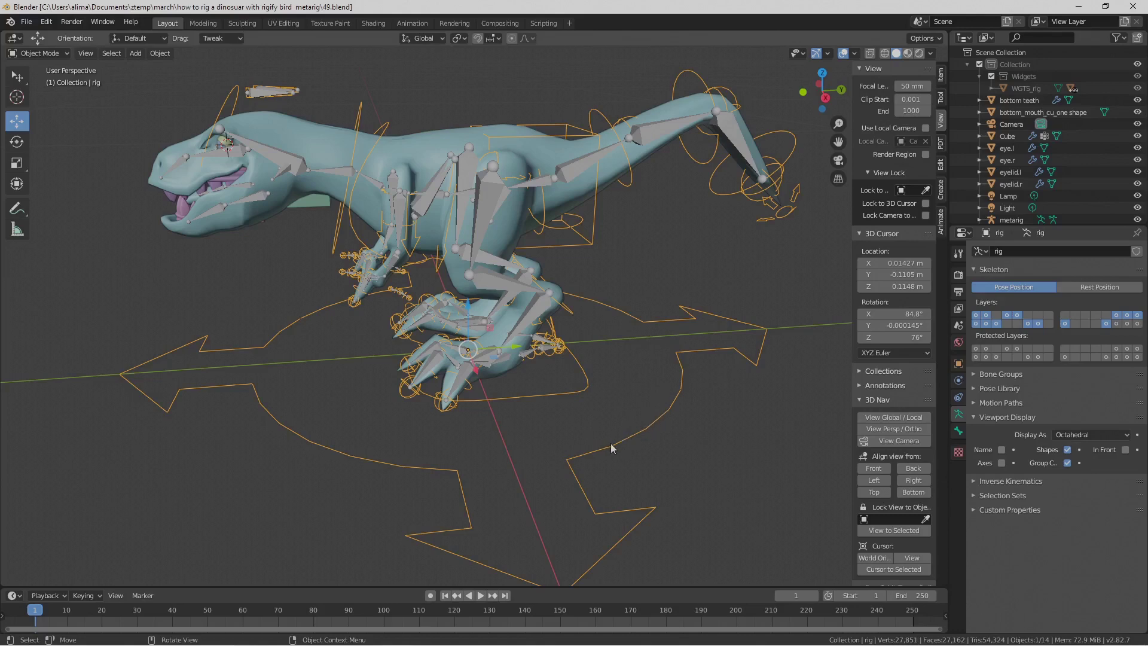
pyautogui.scroll(-2, 612, 444)
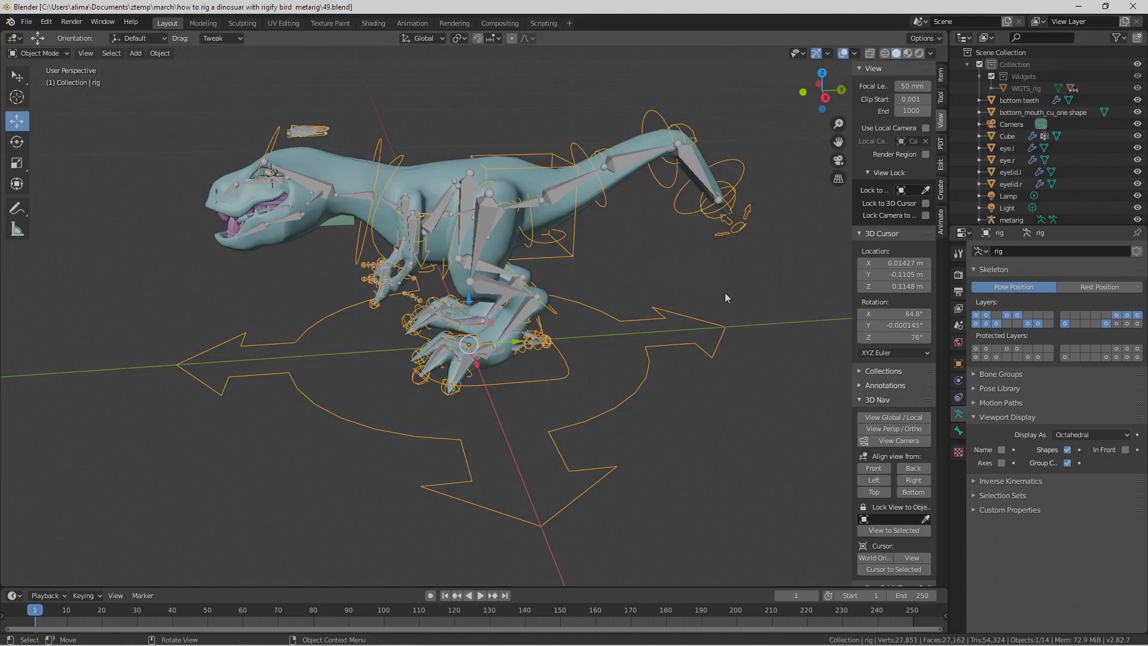
pyautogui.press('Pause')
# - Add a new collection to the scene and move the metarig into it
pyautogui.click(484, 224)
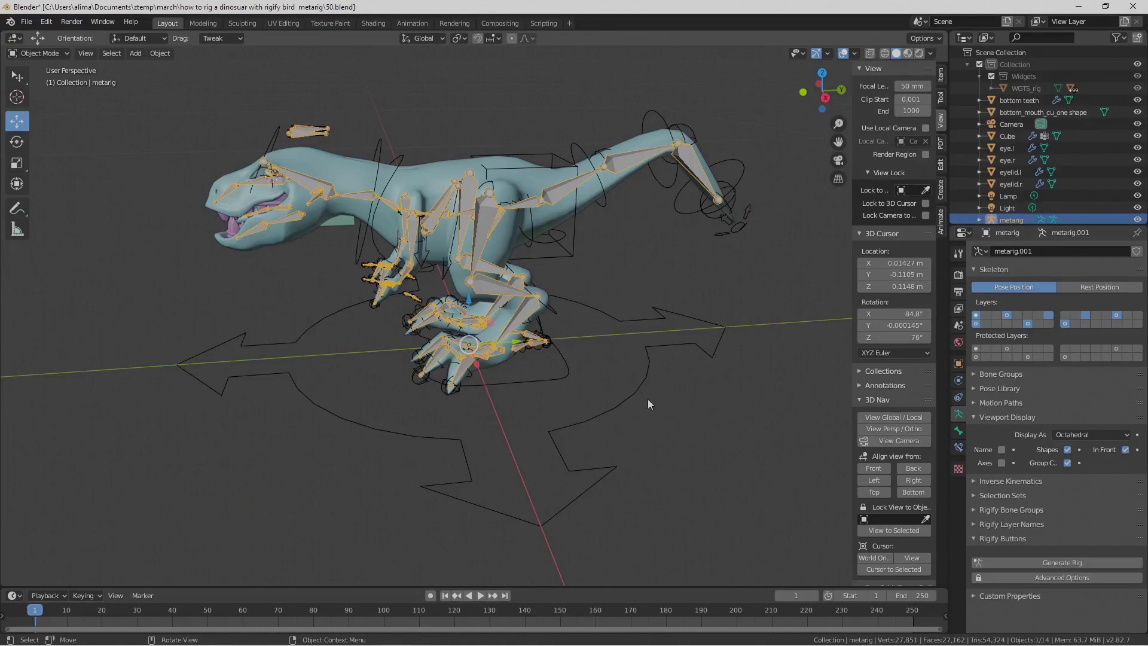
pyautogui.press('m')
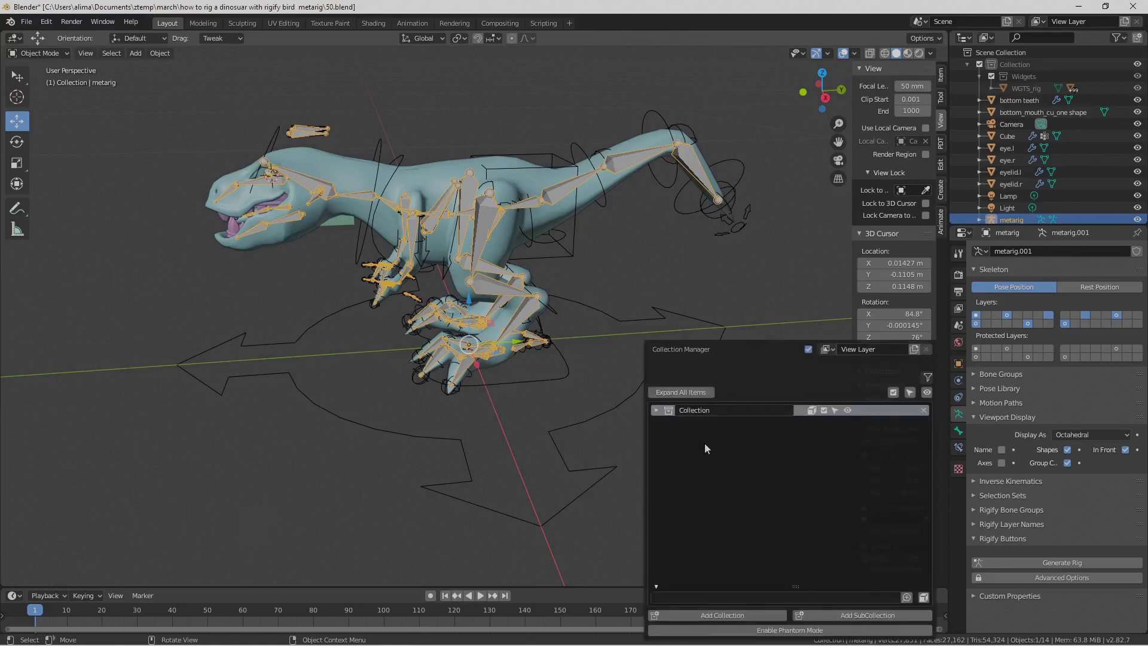
pyautogui.click(755, 616)
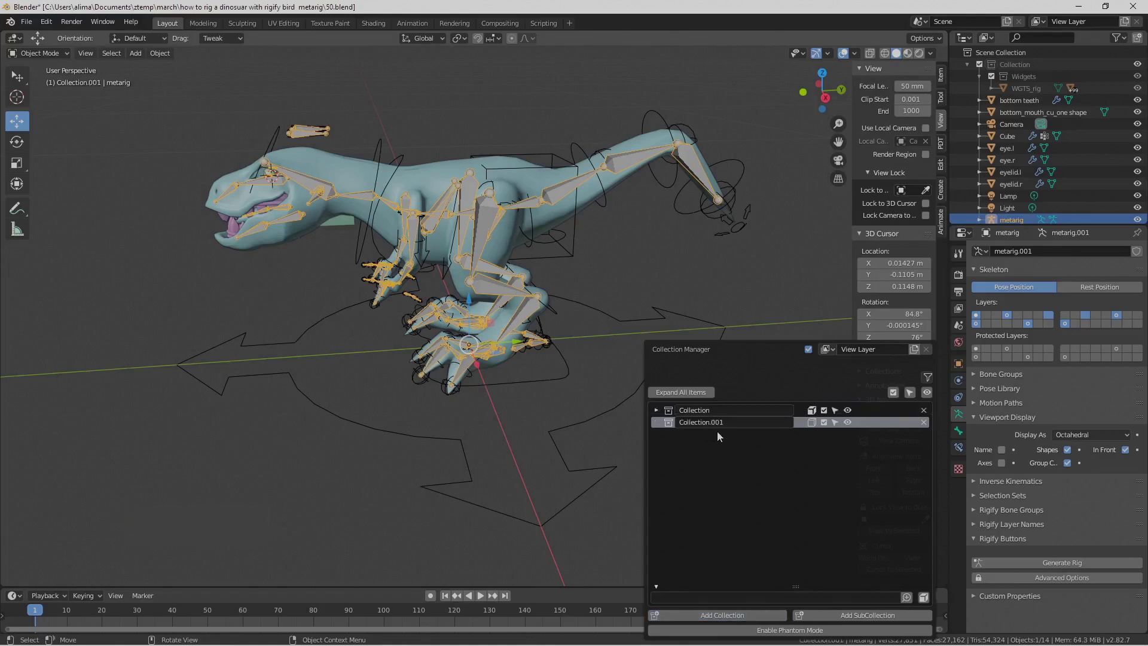
pyautogui.click(811, 422)
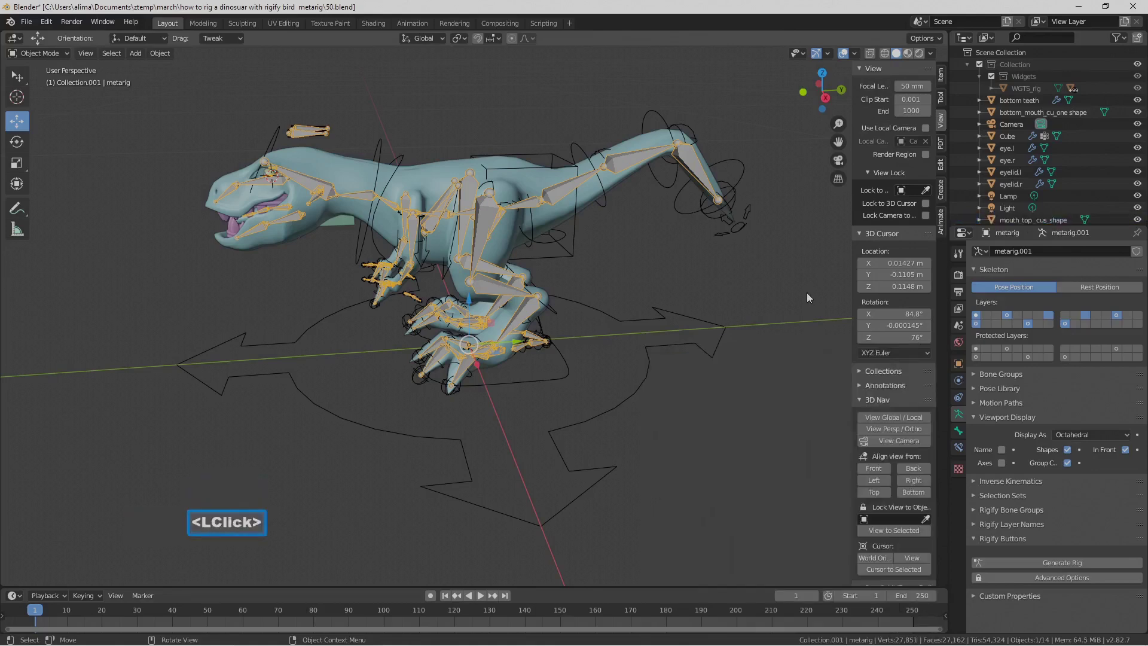
# - Hide the metarig's new collection in the viewport and save the file incrementally as 52.blend
pyautogui.scroll(-3, 1051, 169)
pyautogui.scroll(-1, 1051, 169)
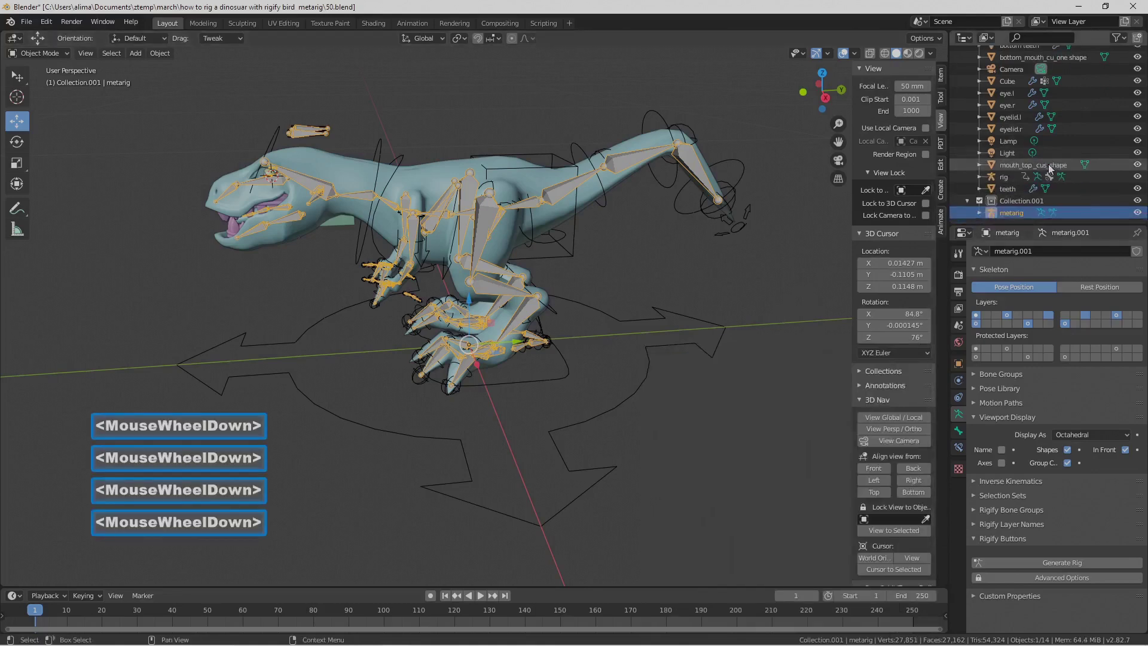
pyautogui.click(1138, 202)
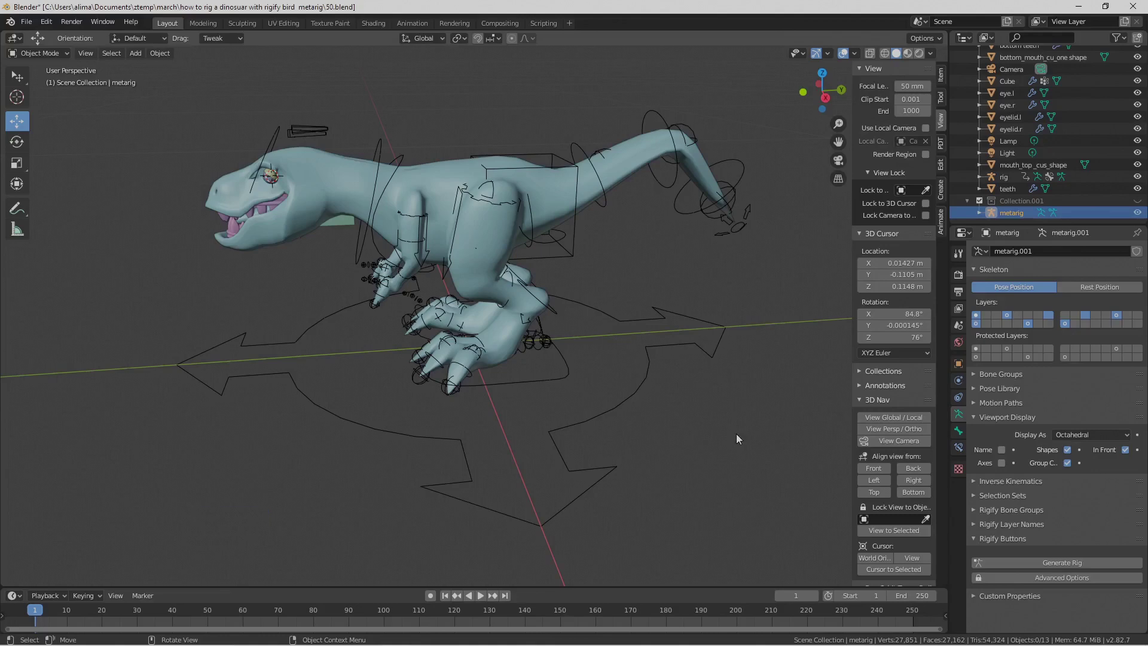
pyautogui.press('Pause')
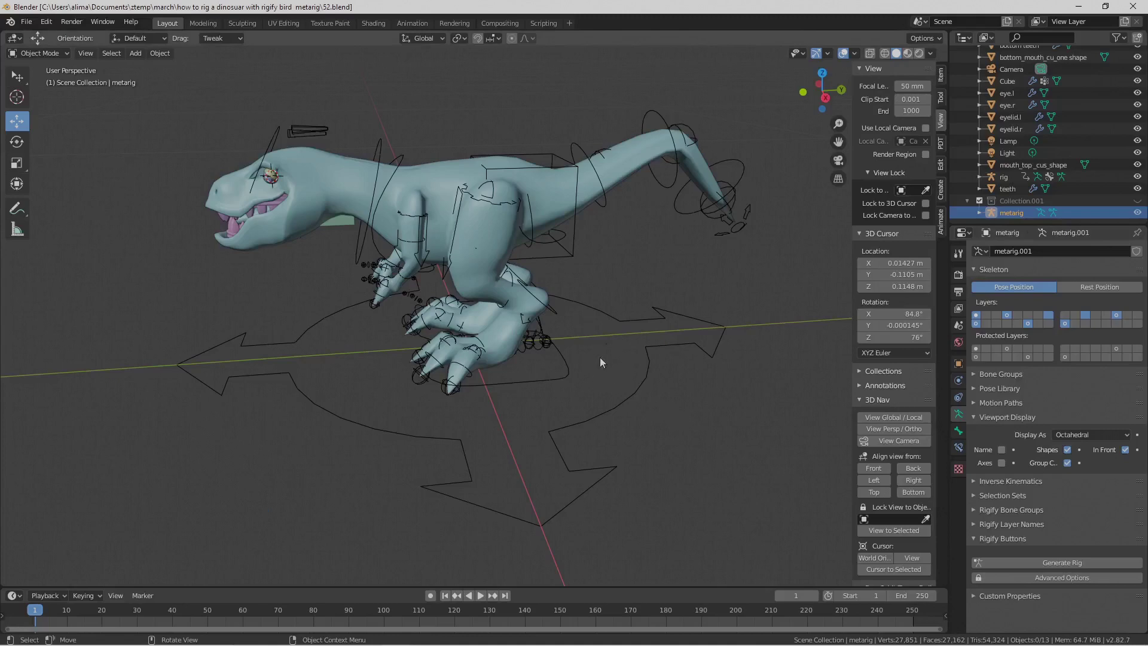
# - Set the generated rig to display In Front and show each of its last three armature layers on its own
pyautogui.click(652, 347)
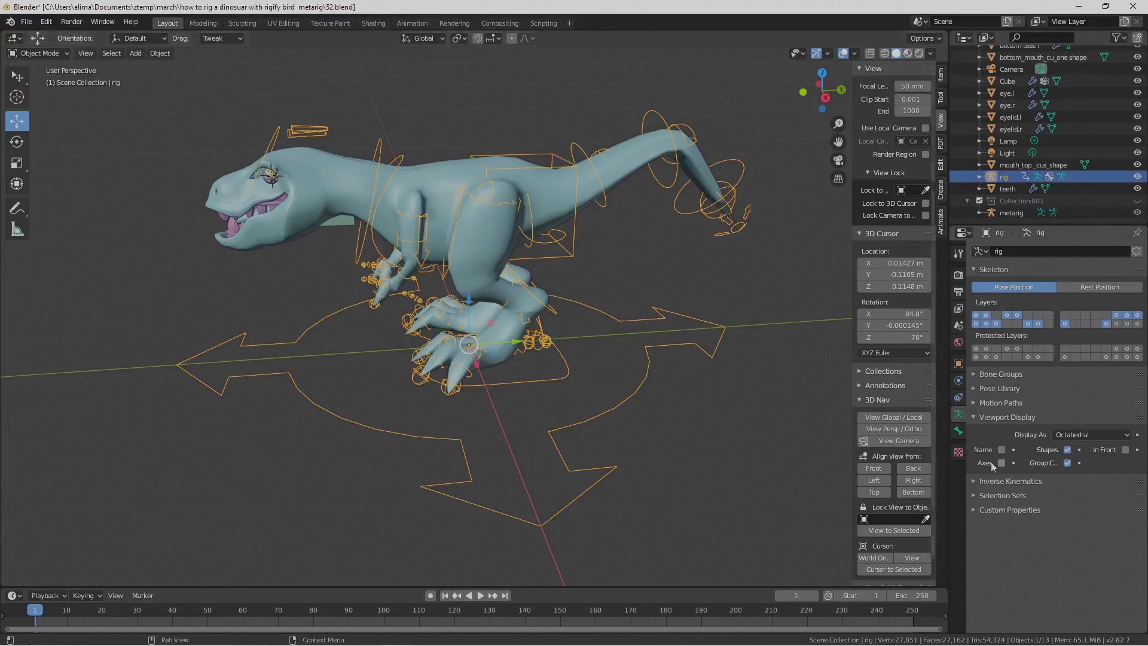
pyautogui.click(1125, 450)
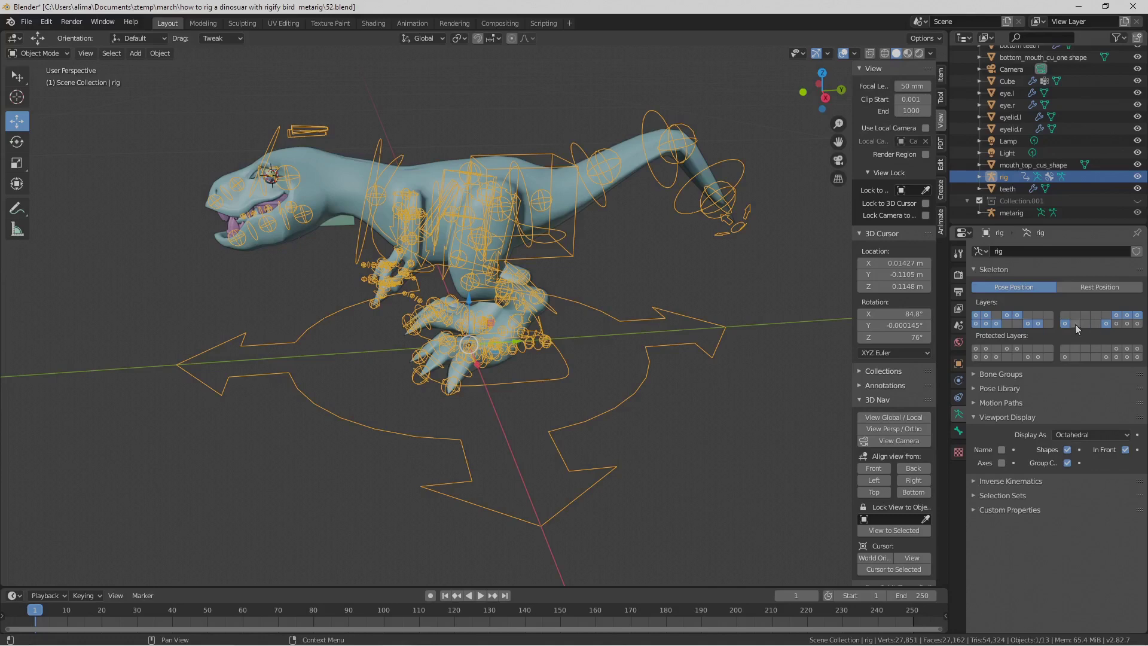
pyautogui.keyDown('shift'); pyautogui.click(1116, 324); pyautogui.keyUp('shift')
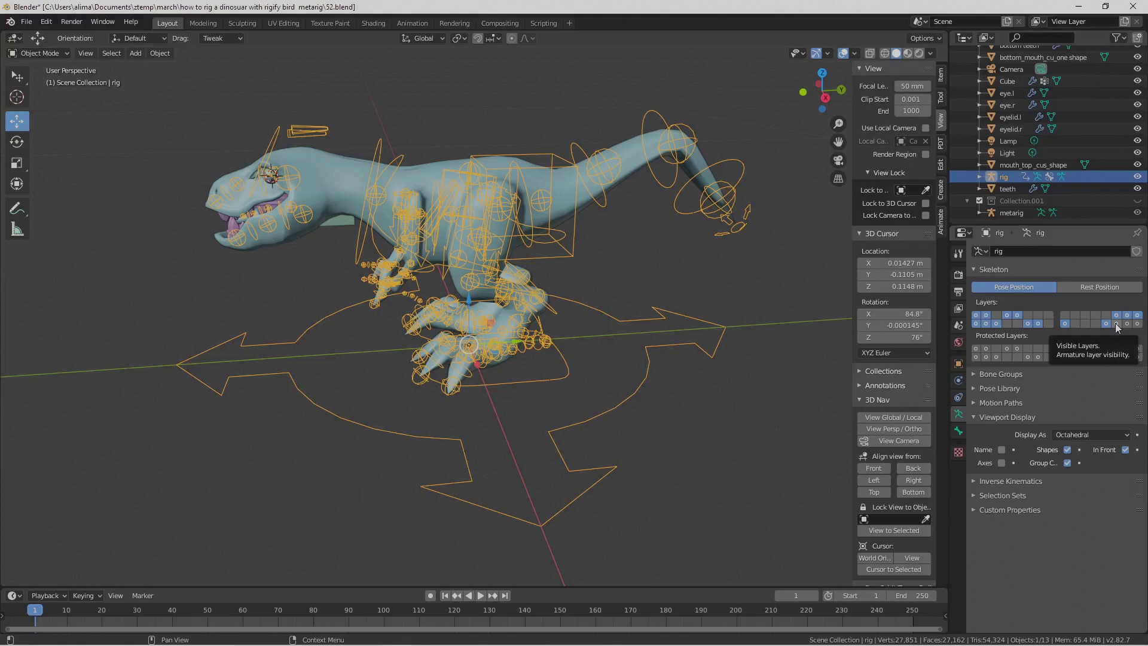
pyautogui.click(1117, 324)
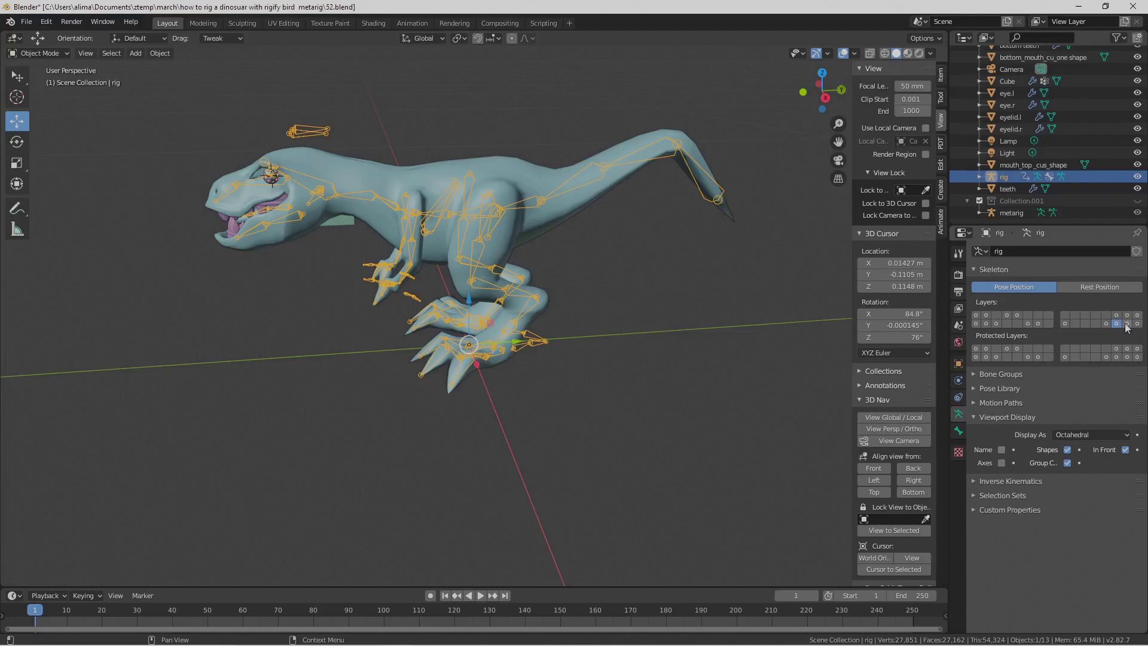
pyautogui.click(1127, 326)
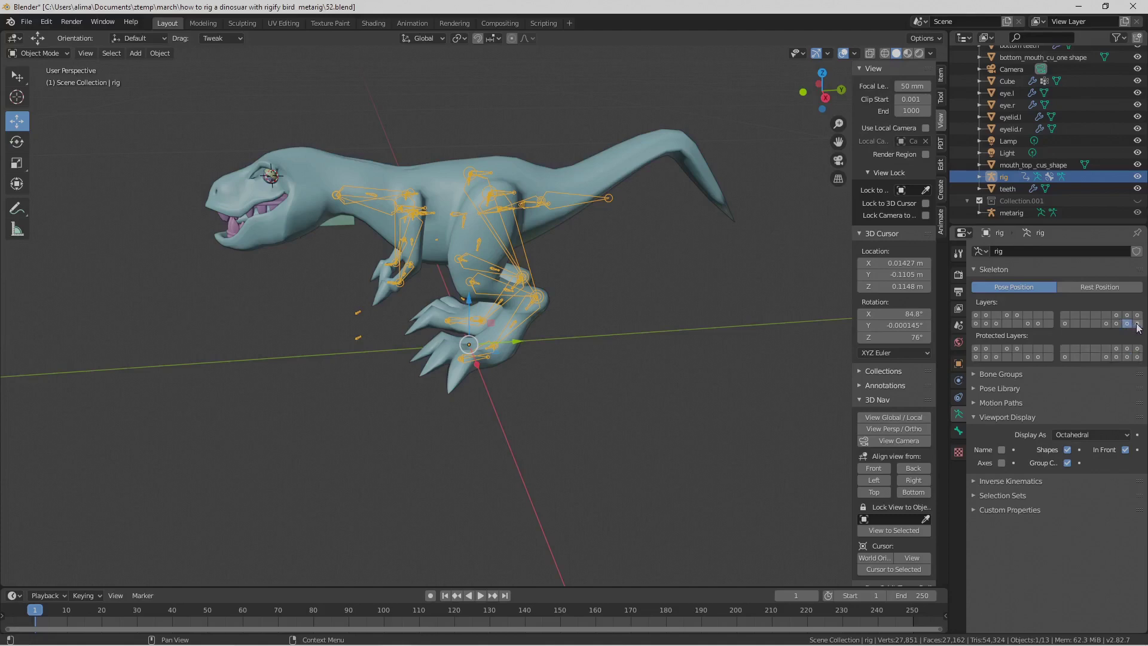
pyautogui.click(1137, 324)
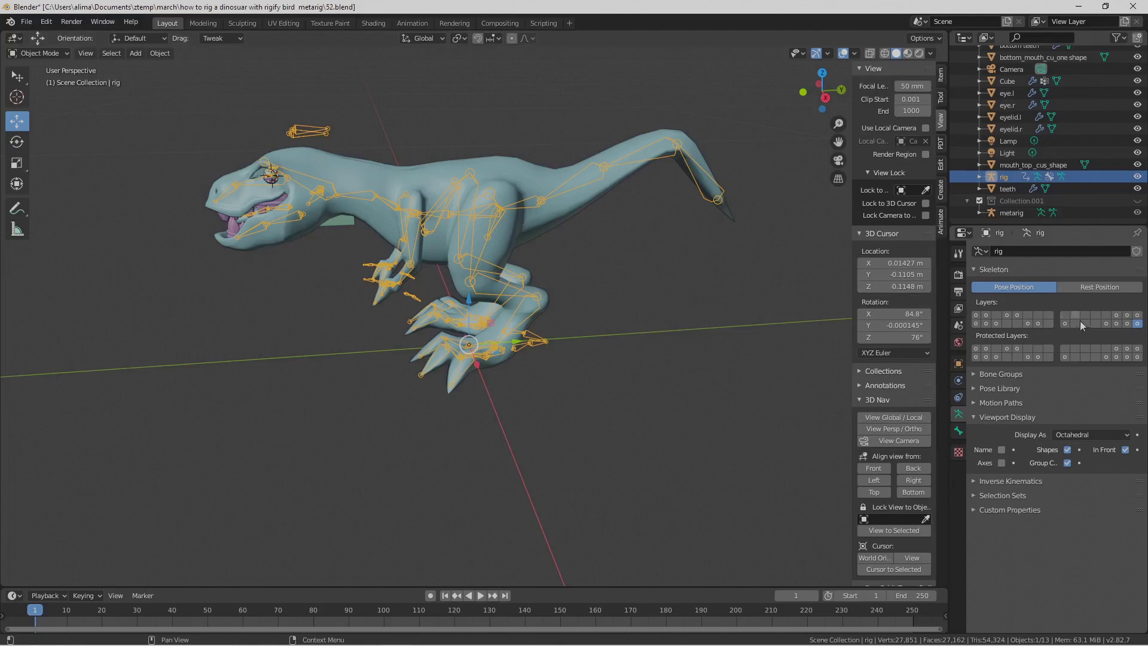
# - Compare the rig's third-last and last armature layers, leave only the last one visible, and save the file incrementally as 53.blend
pyautogui.click(1116, 323)
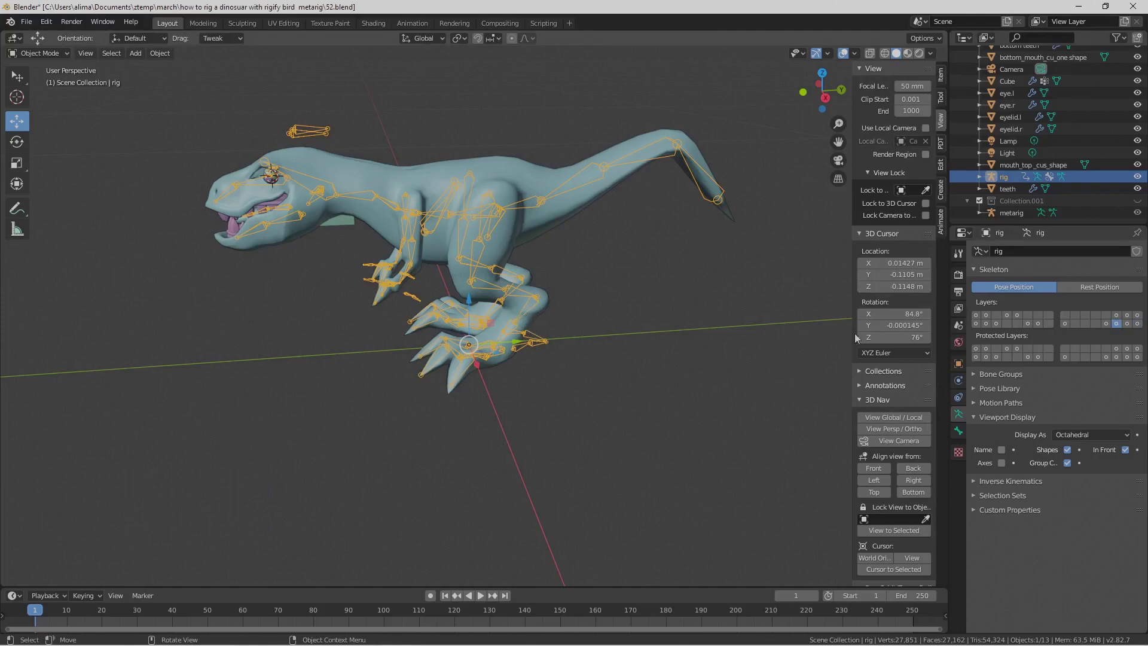
pyautogui.click(1136, 323)
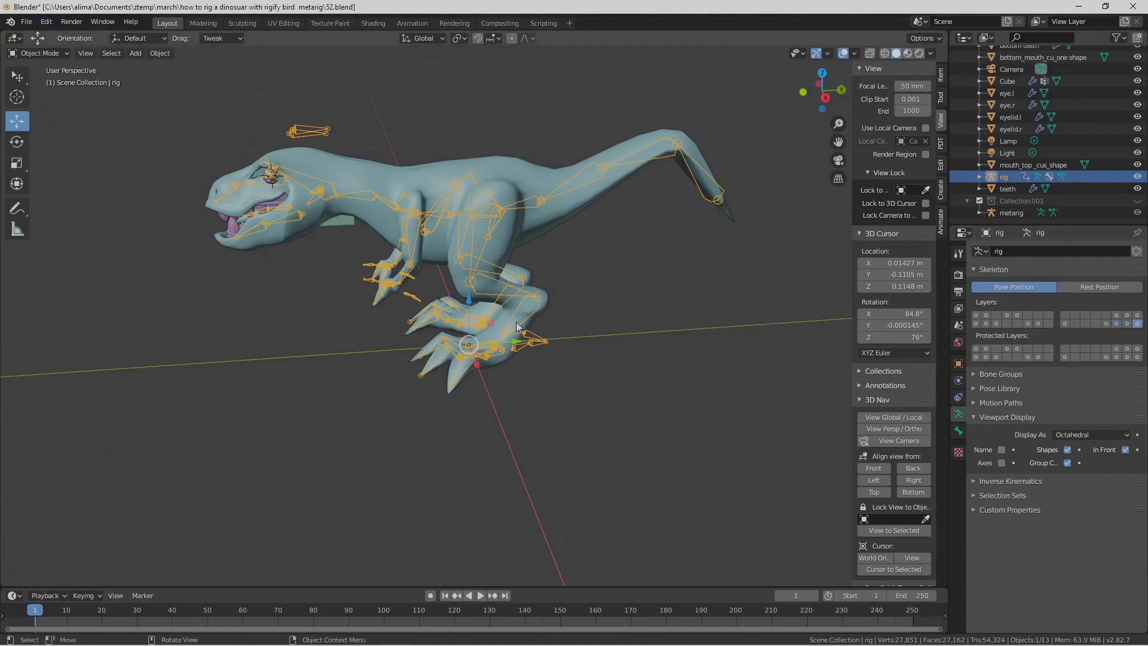
pyautogui.click(1116, 324)
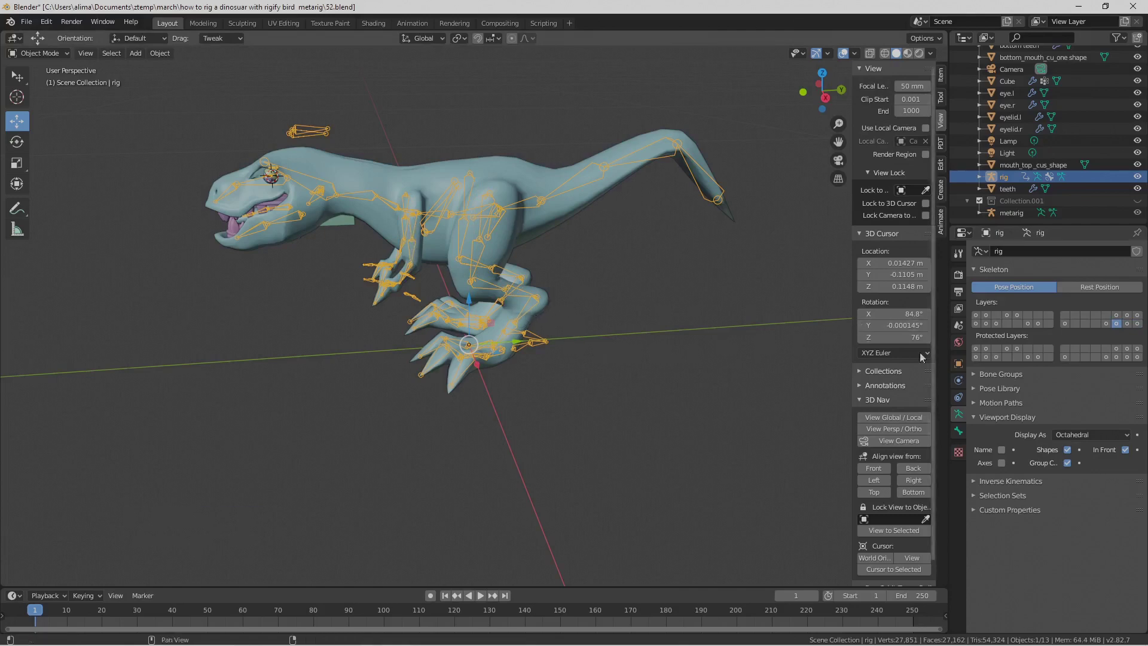
pyautogui.click(1136, 325)
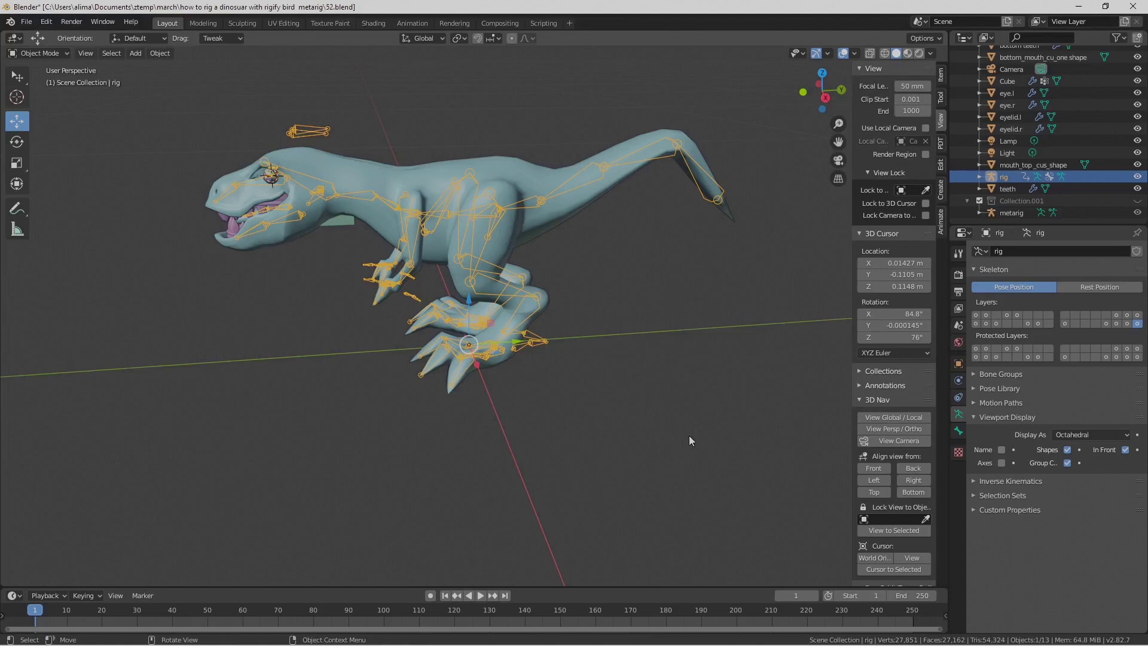
pyautogui.hotkey('ctrl', 'alt', 's')
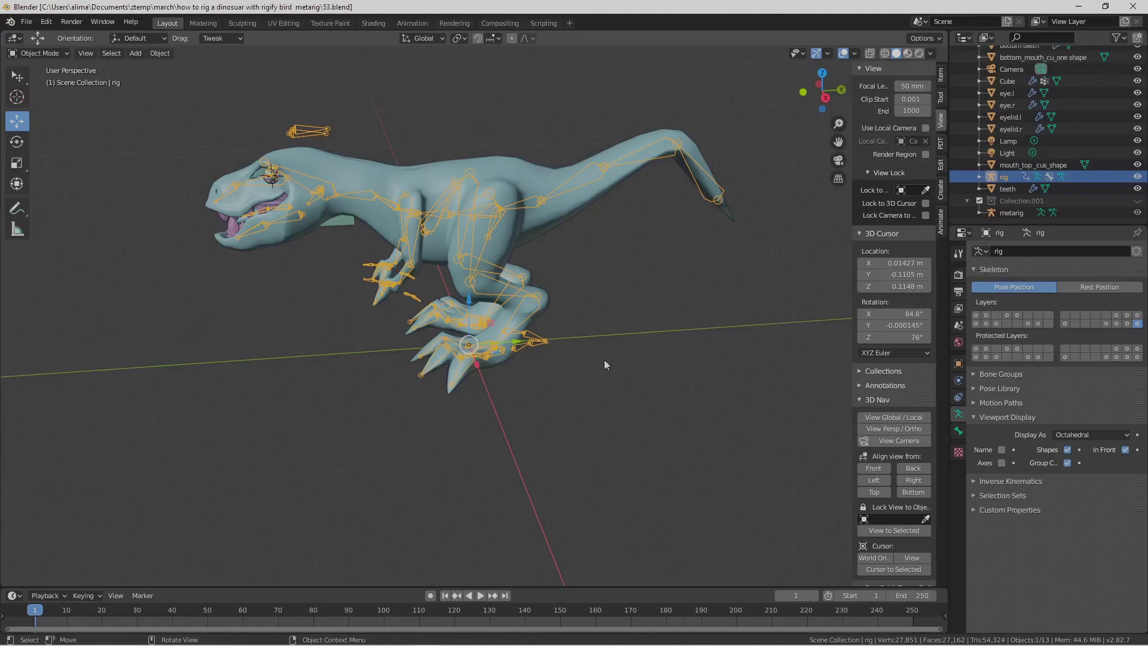
# - Inspect the rig's bones up close around the feet, arms, neck and eye area of the dinosaur
pyautogui.moveTo(533, 292); pyautogui.dragTo(610, 344, button='middle')
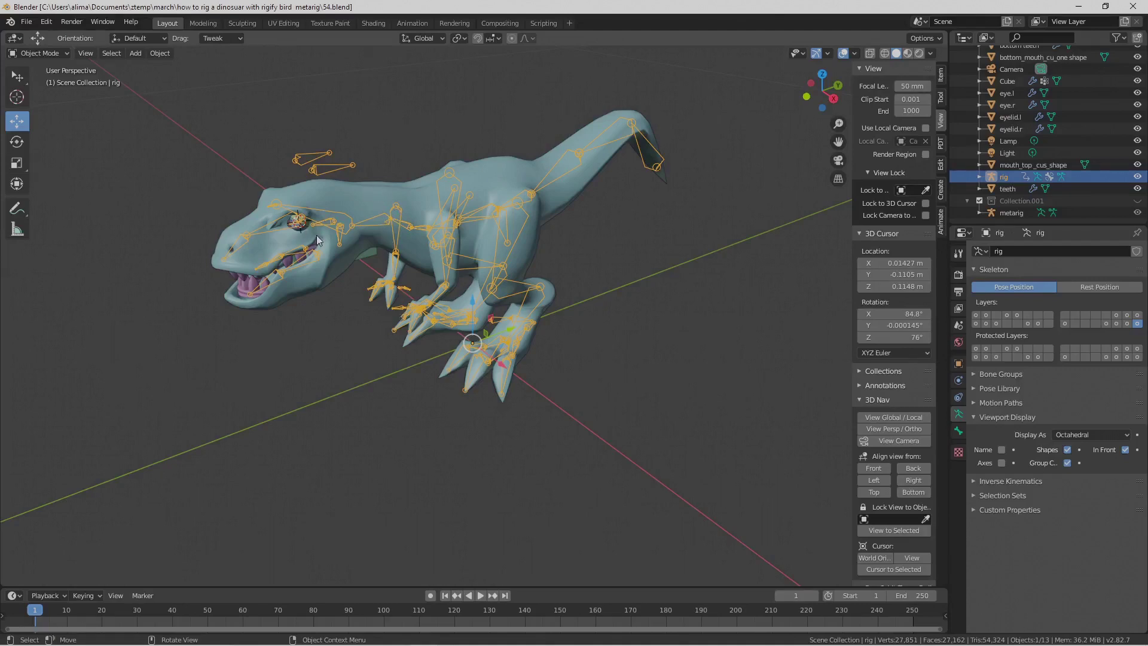
pyautogui.scroll(1, 317, 235)
pyautogui.scroll(2, 317, 237)
pyautogui.scroll(-3, 317, 228)
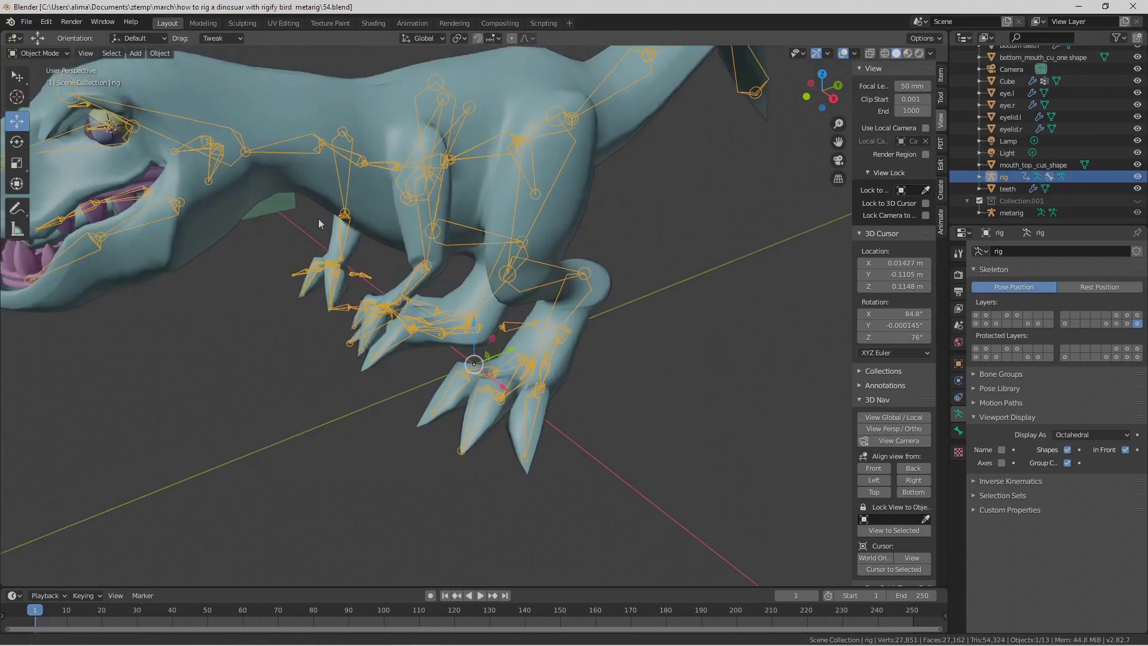
pyautogui.moveTo(317, 213); pyautogui.dragTo(456, 385, button='middle')
pyautogui.scroll(5, 441, 383)
pyautogui.scroll(1, 424, 346)
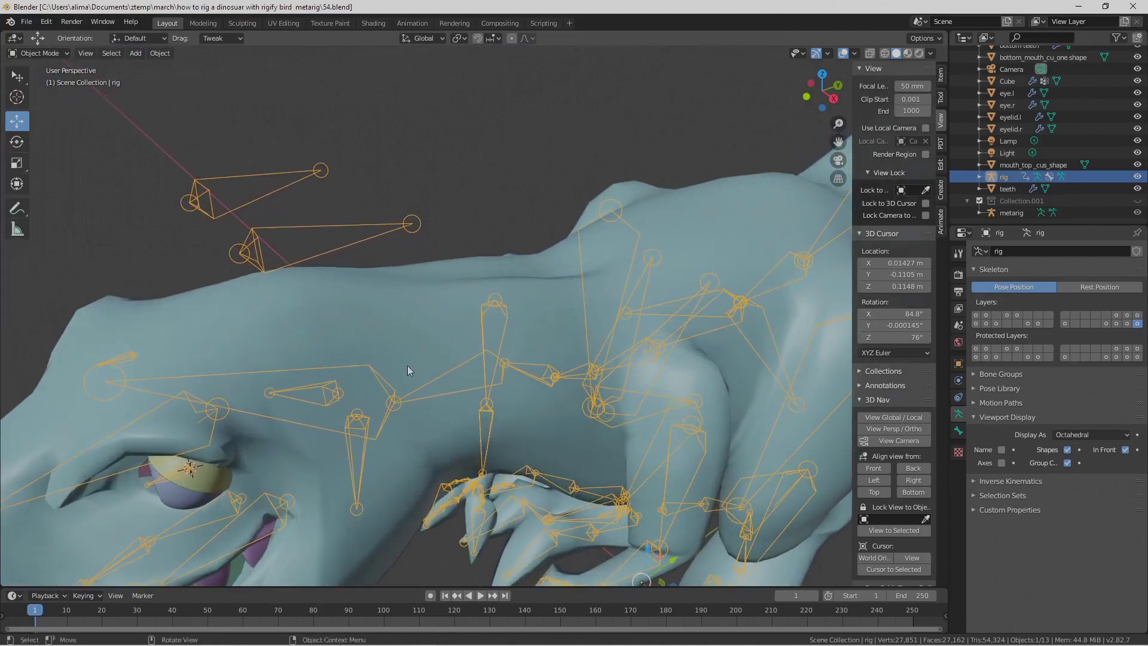
pyautogui.moveTo(361, 400); pyautogui.dragTo(360, 346, button='middle')
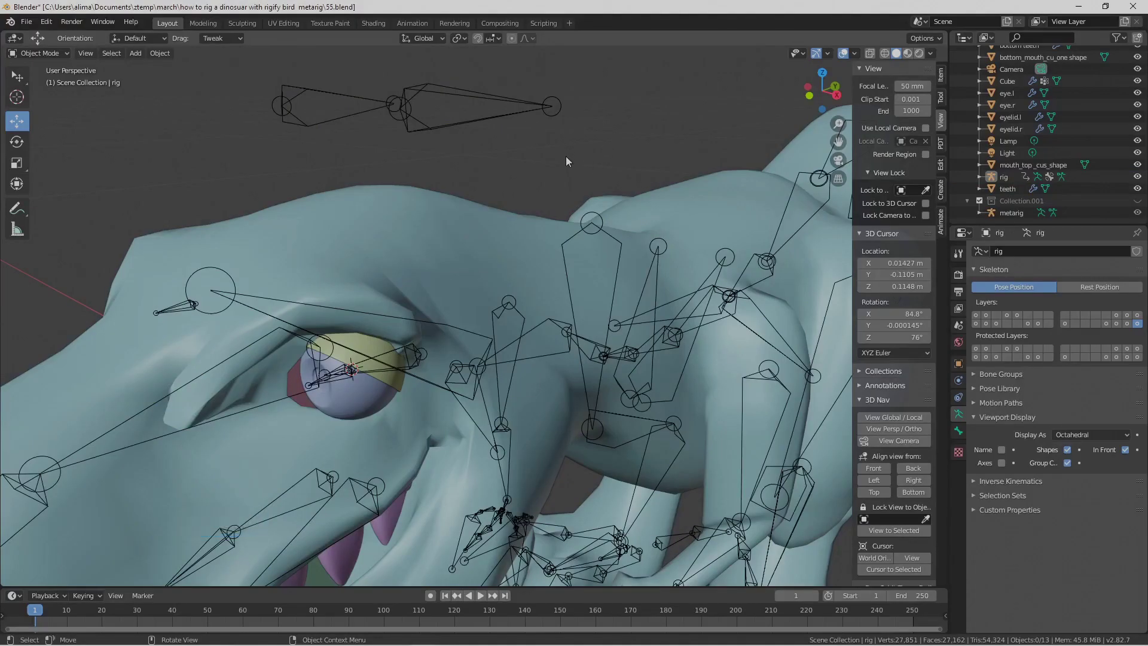
# - Select the left and right eyelids together with the dinosaur's body mesh
pyautogui.click(392, 386)
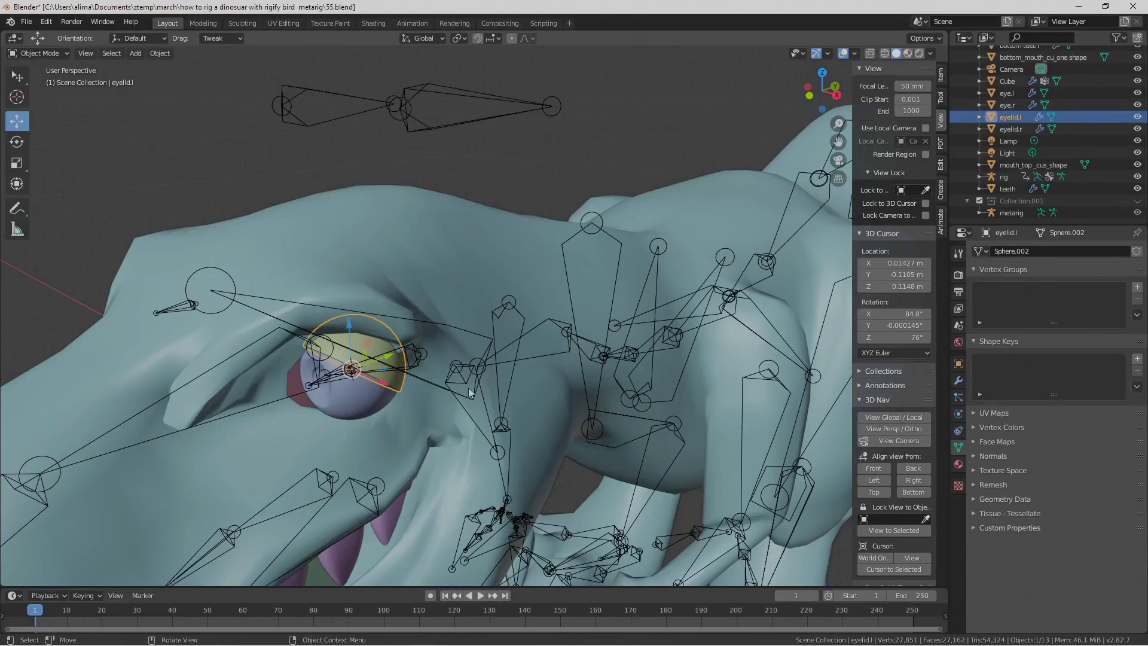
pyautogui.moveTo(425, 408)
pyautogui.mouseDown(button='middle')
pyautogui.moveTo(504, 401)
pyautogui.moveTo(423, 386)
pyautogui.mouseUp(button='middle')
pyautogui.keyDown('shift'); pyautogui.moveTo(263, 383); pyautogui.dragTo(402, 357, button='middle'); pyautogui.keyUp('shift')
pyautogui.keyDown('shift'); pyautogui.click(243, 311); pyautogui.keyUp('shift')
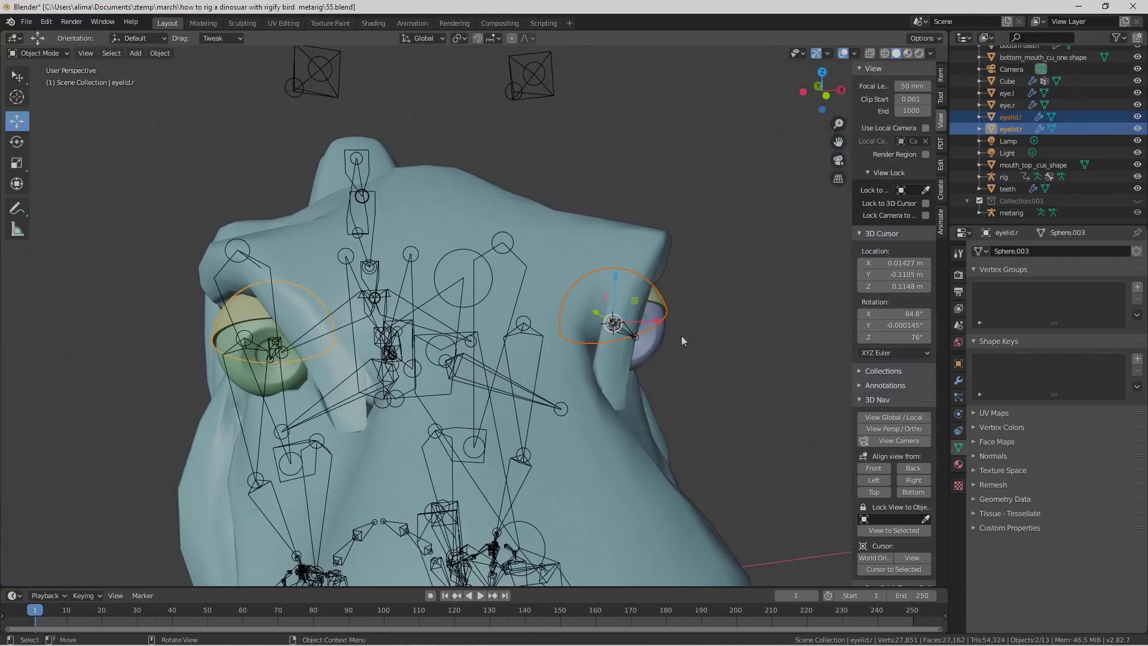
pyautogui.moveTo(716, 267); pyautogui.dragTo(617, 274, button='middle')
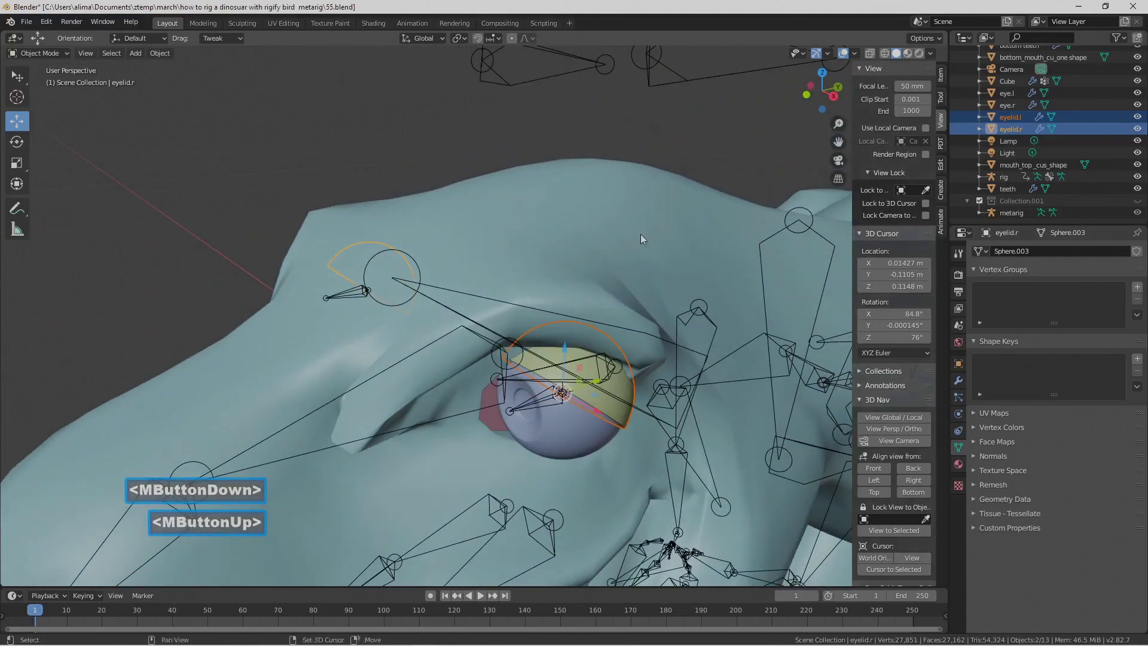
pyautogui.keyDown('shift'); pyautogui.click(666, 213); pyautogui.keyUp('shift')
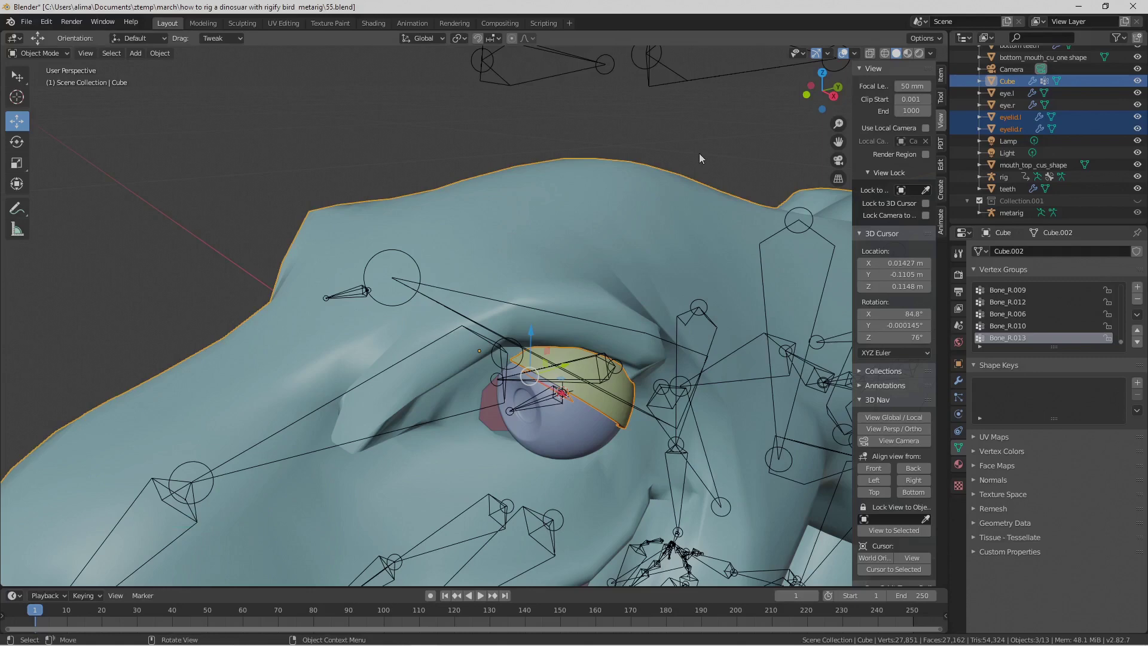
# - Join both selected eyelid objects into the dinosaur body mesh and save the file as 56.blend
pyautogui.press('ctrl')
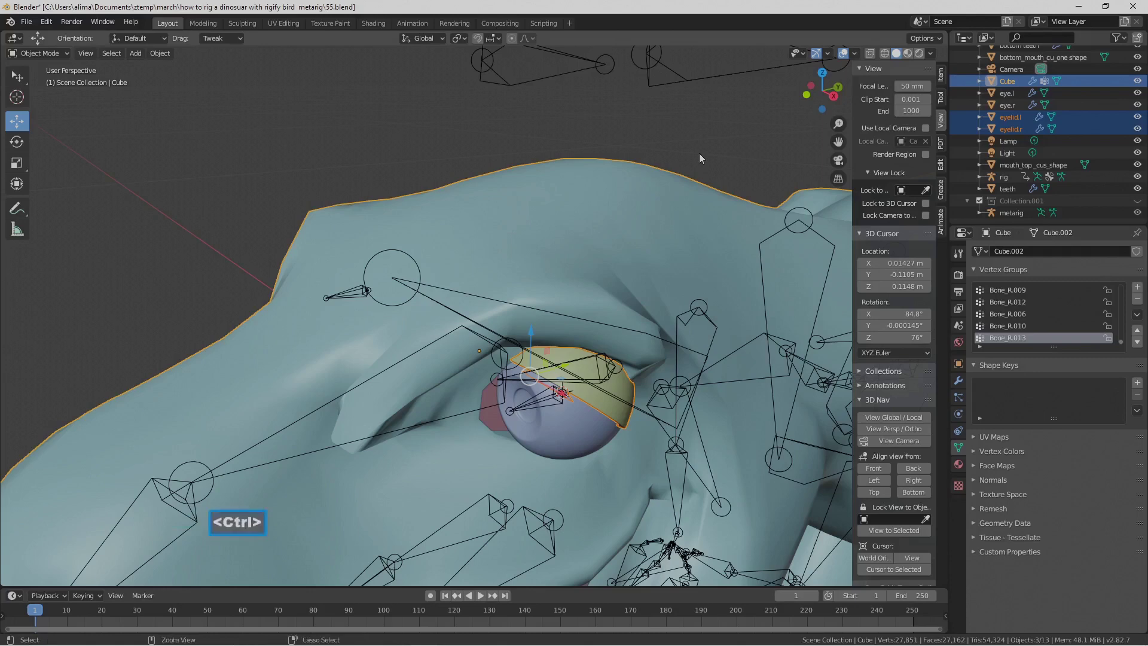
pyautogui.hotkey('ctrl', 'j')
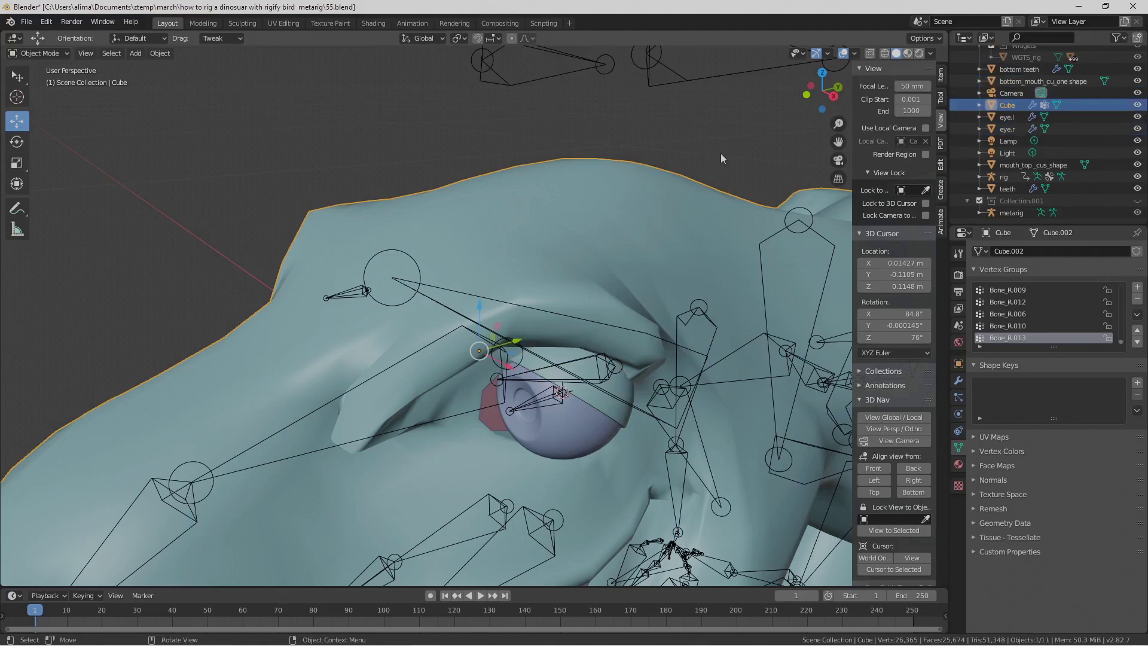
pyautogui.press('Pause')
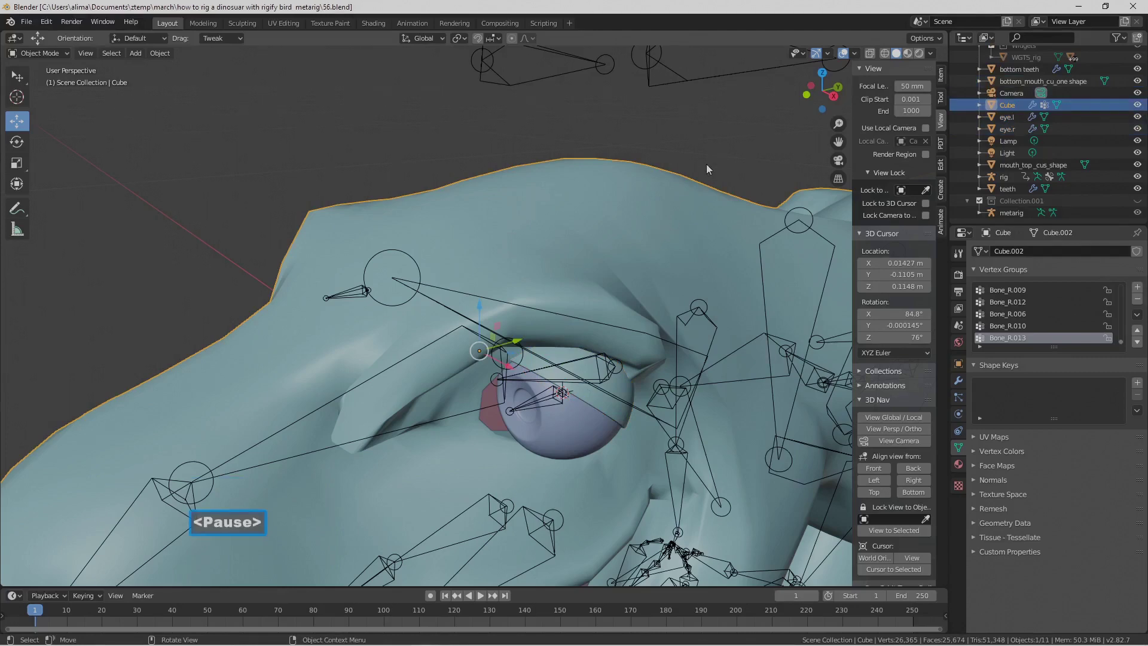
# - Delete the bottom_mouth_cu_one shape object beneath the dinosaur's jaw
pyautogui.scroll(-4, 706, 169)
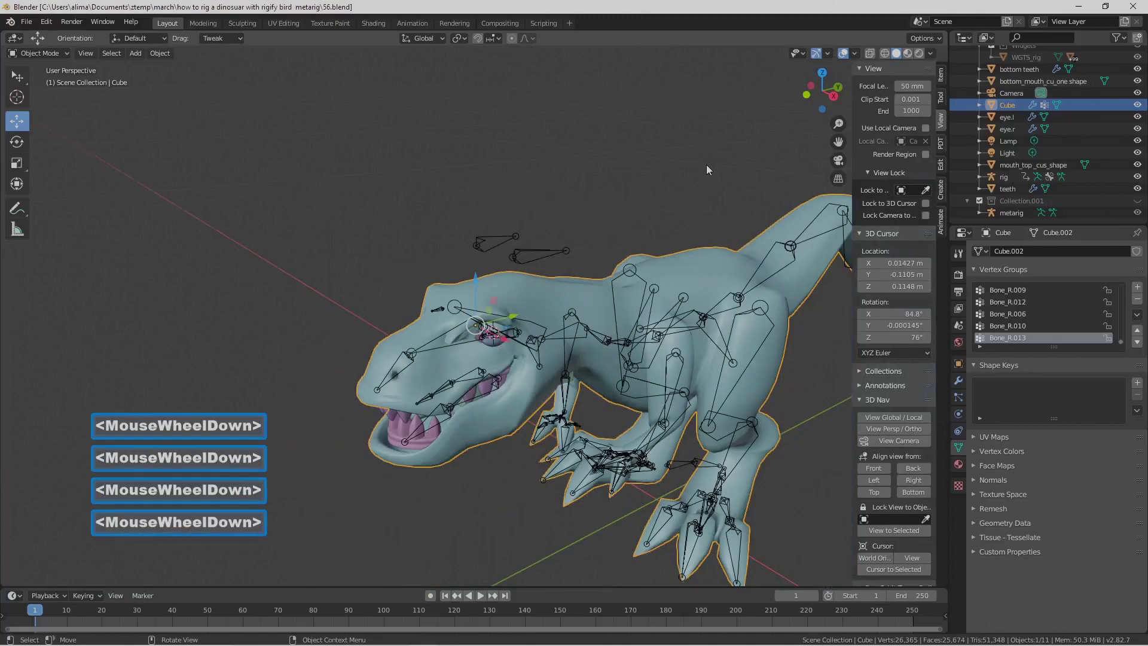
pyautogui.moveTo(684, 254); pyautogui.dragTo(598, 294, button='middle')
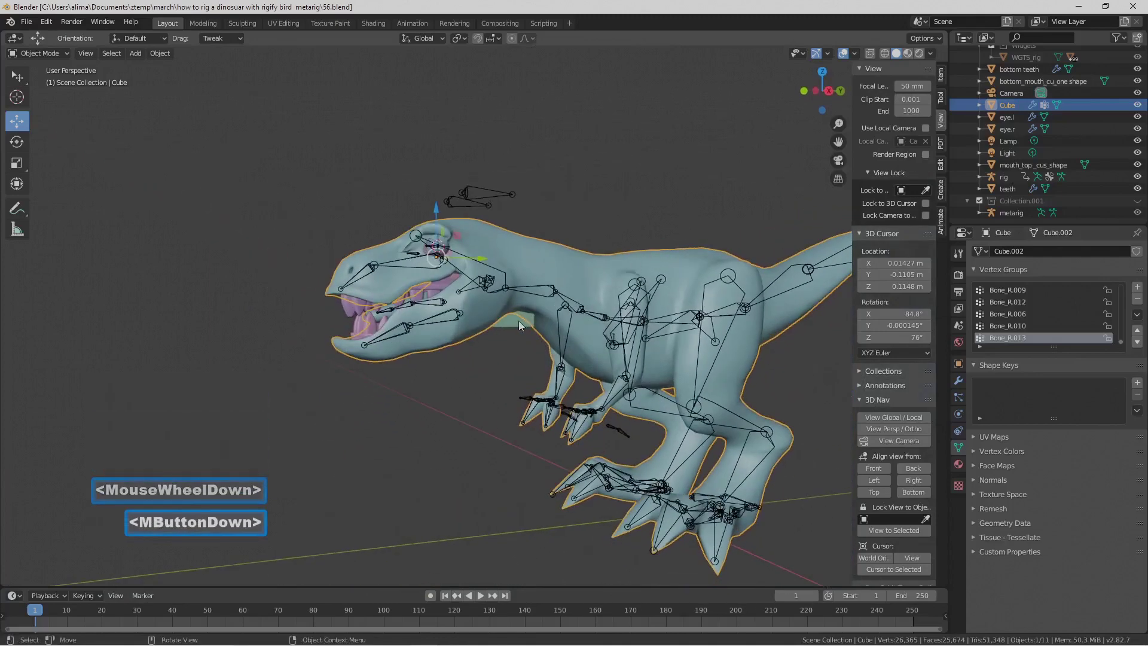
pyautogui.click(513, 328)
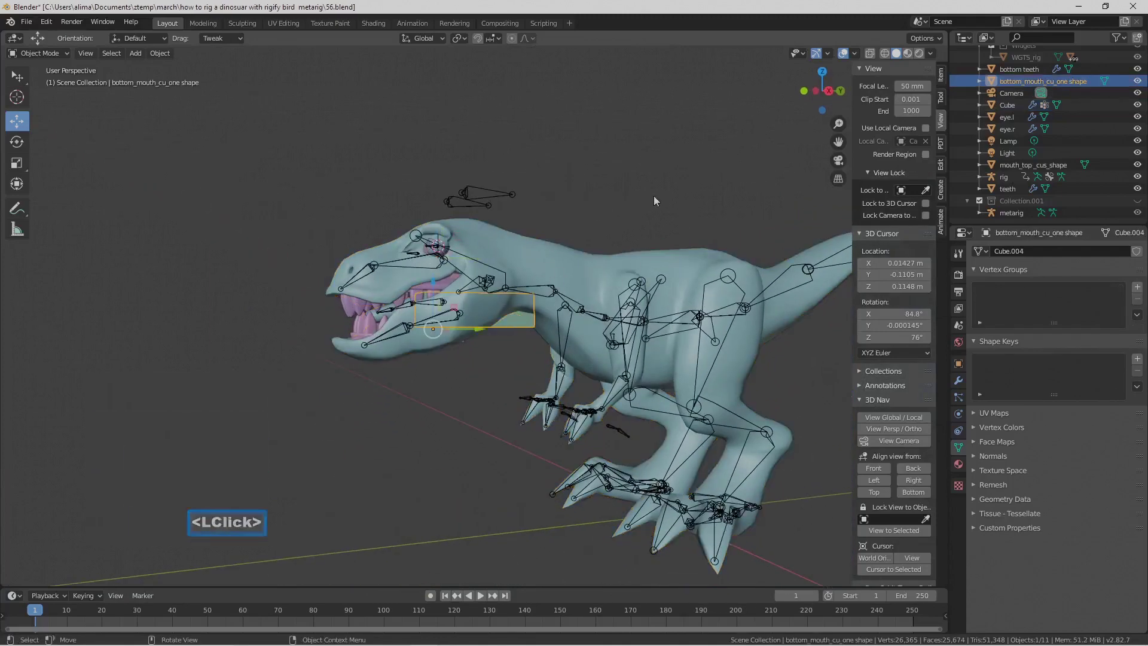
pyautogui.keyDown('shift'); pyautogui.moveTo(758, 396); pyautogui.dragTo(649, 384, button='middle'); pyautogui.keyUp('shift')
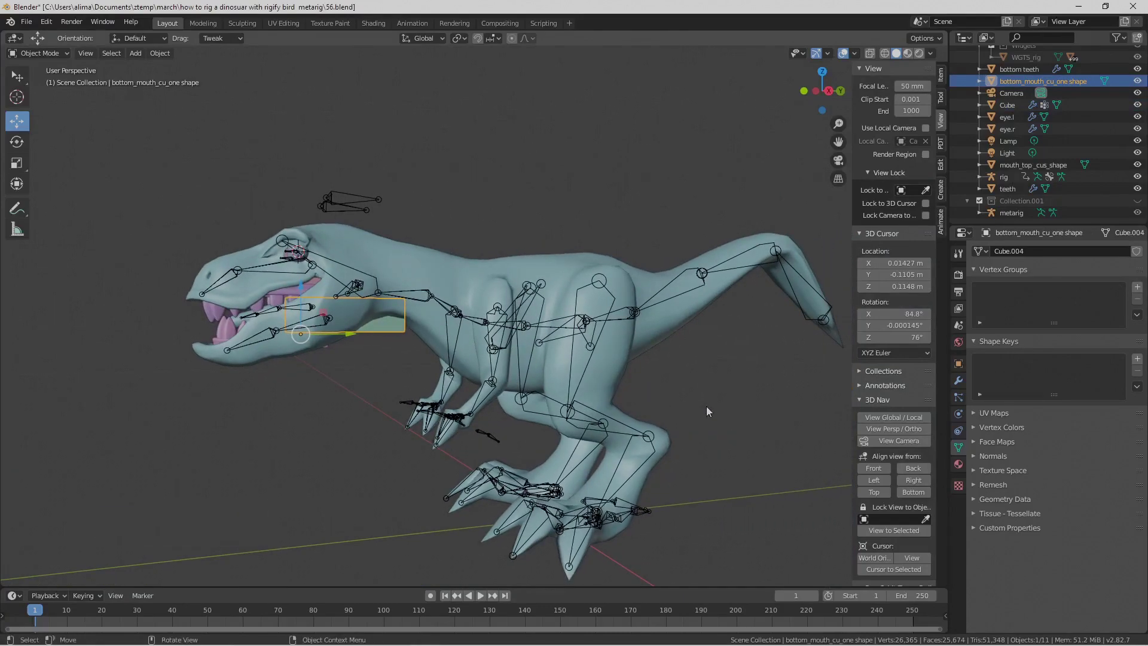
pyautogui.press('x')
pyautogui.click(706, 407)
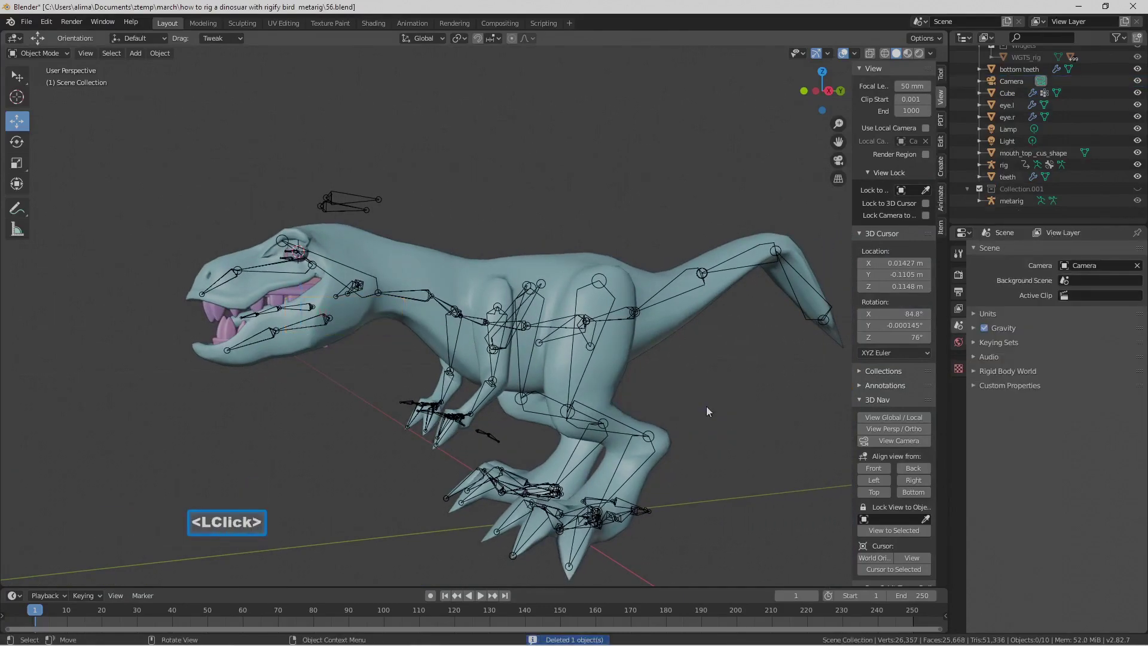
# - Parent the dinosaur body mesh to the rig with automatic weights and save the file as 57.blend
pyautogui.moveTo(700, 403); pyautogui.dragTo(701, 376, button='middle')
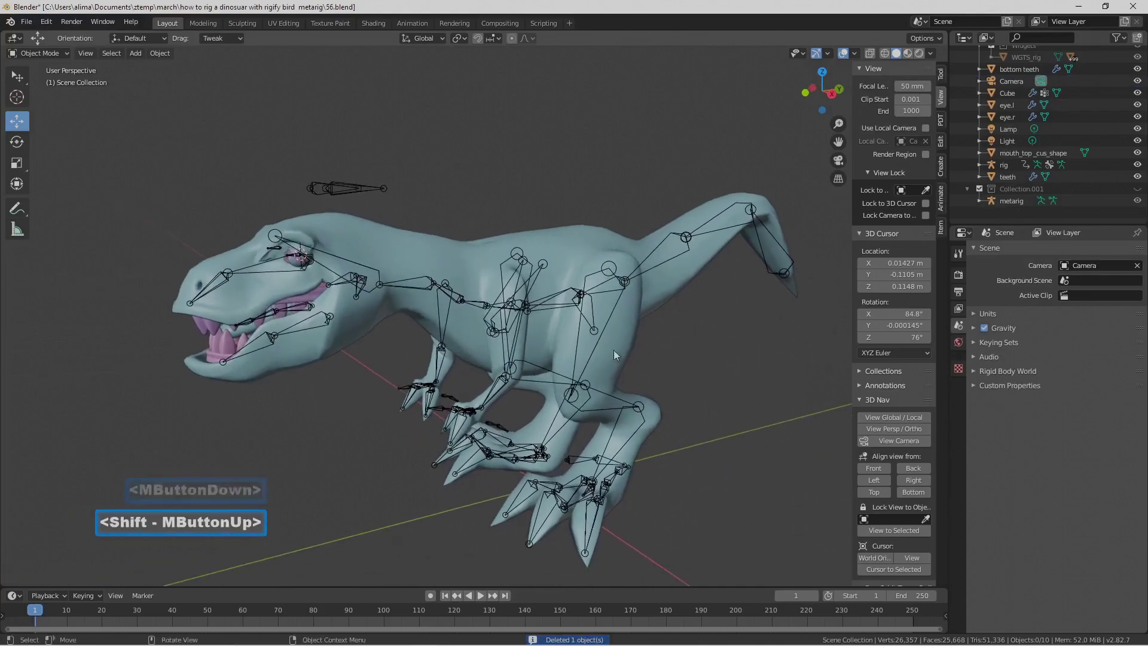
pyautogui.click(466, 255)
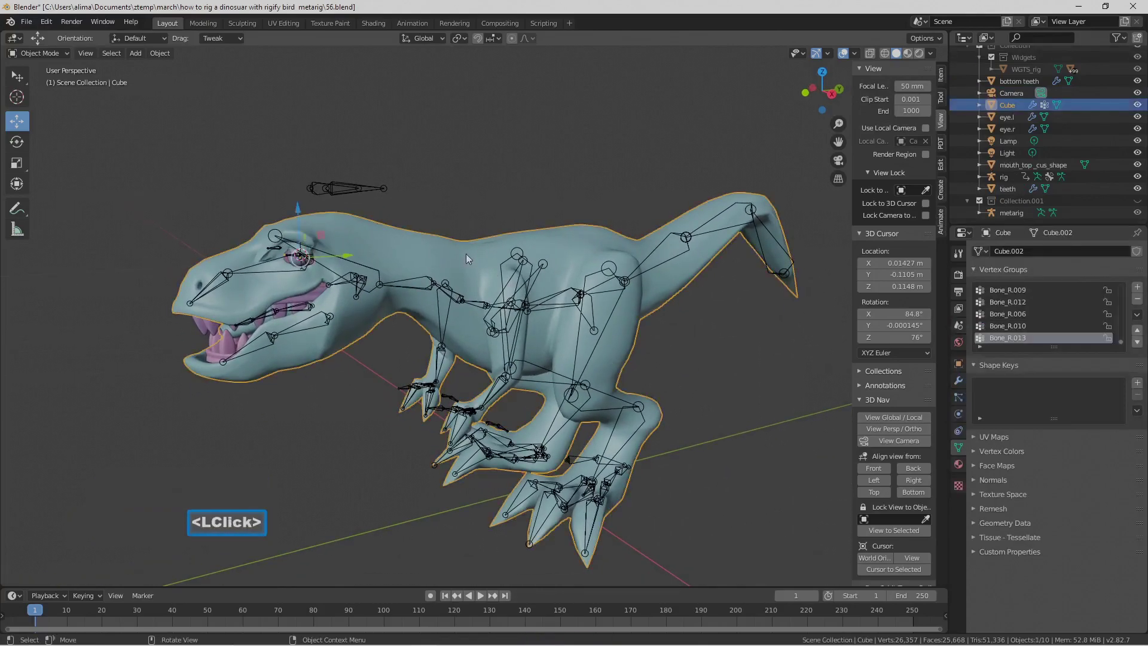
pyautogui.keyDown('shift'); pyautogui.click(479, 305); pyautogui.keyUp('shift')
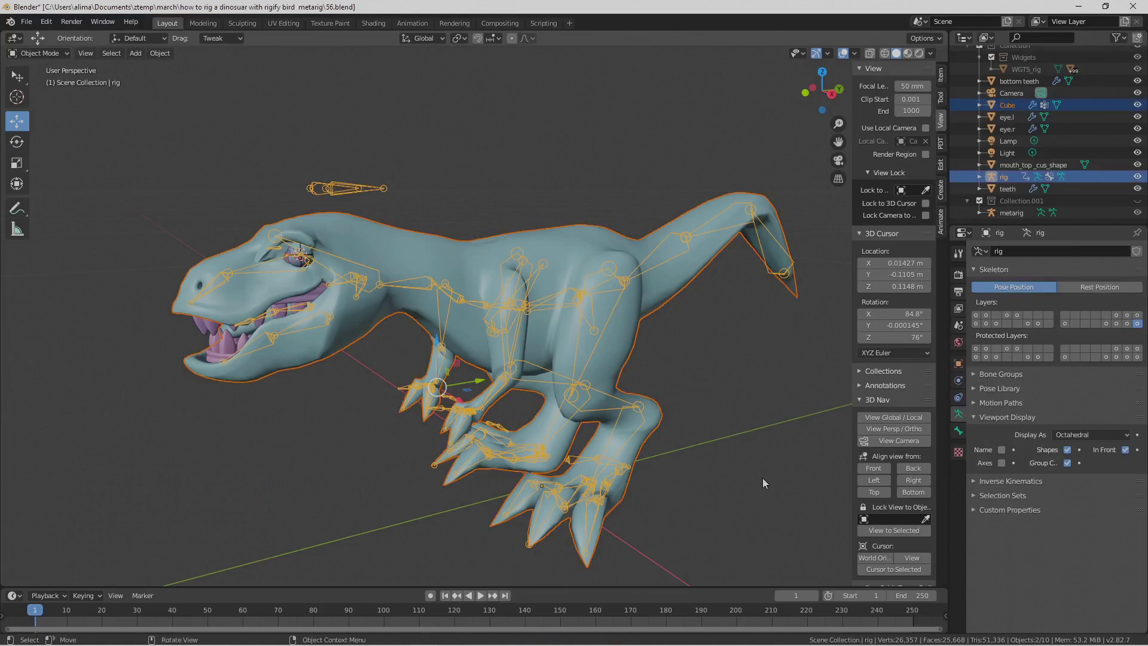
pyautogui.press('ctrl')
pyautogui.hotkey('ctrl', 'p')
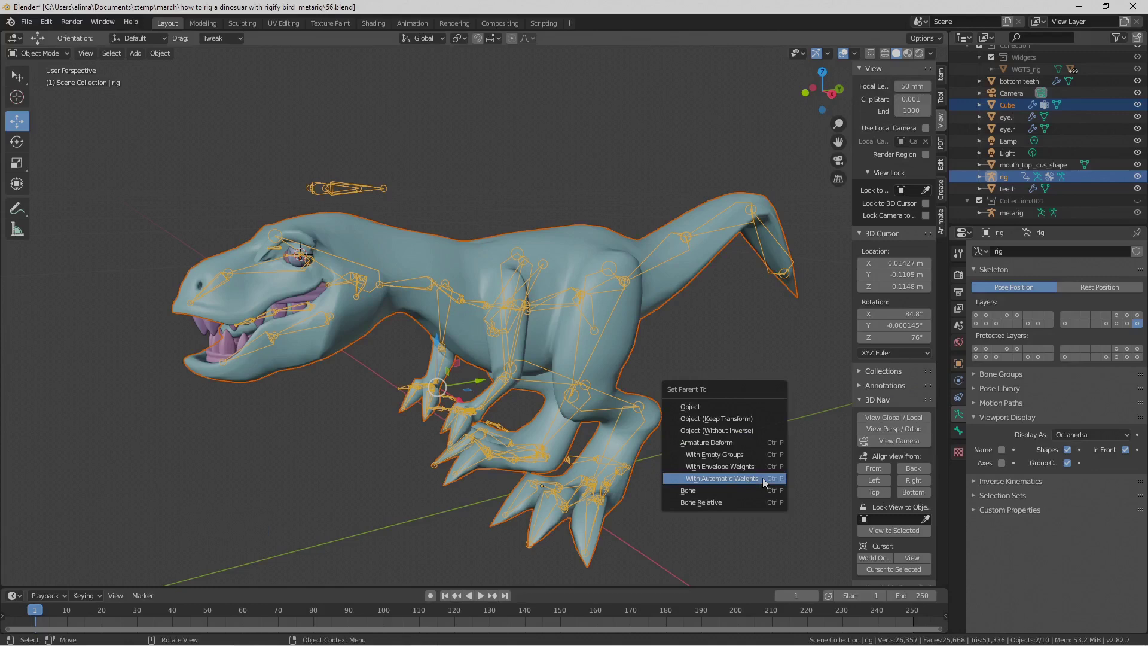
pyautogui.click(762, 479)
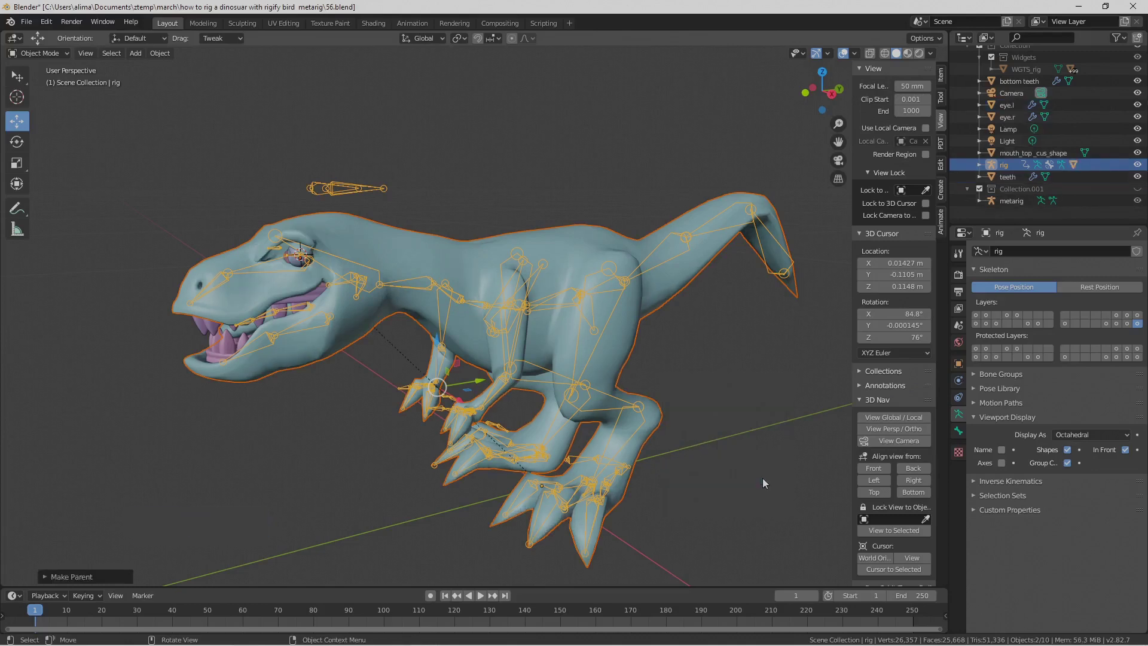
pyautogui.press('Pause')
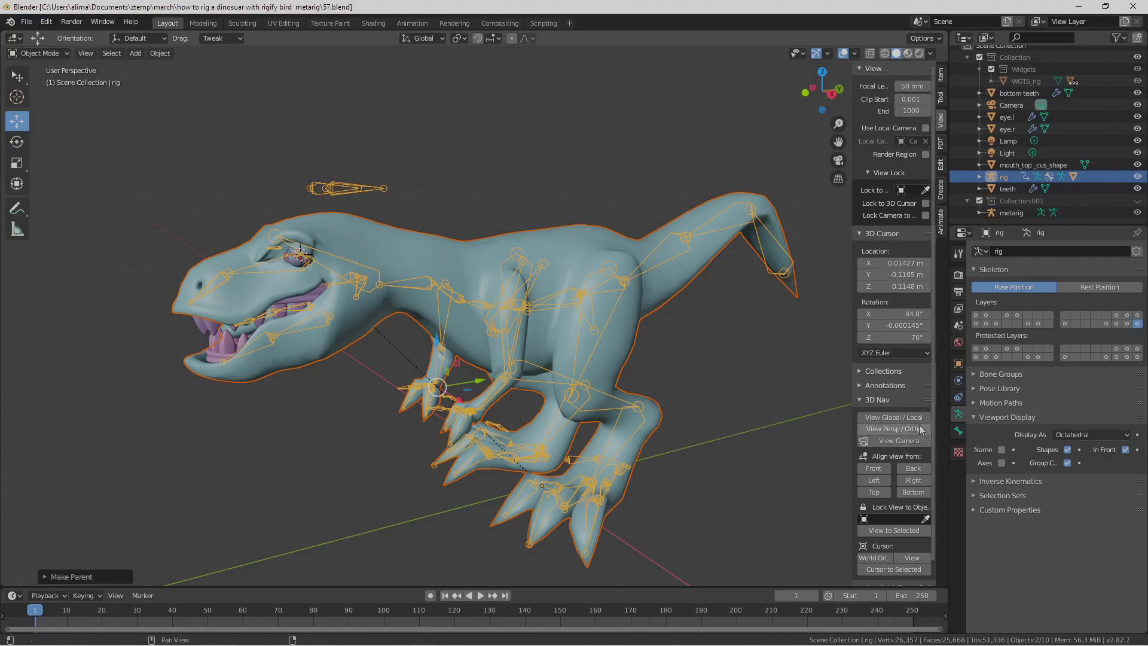
# - Select only the rig and show its armature layers: the whole upper row and the lower row except the last three
pyautogui.click(459, 299)
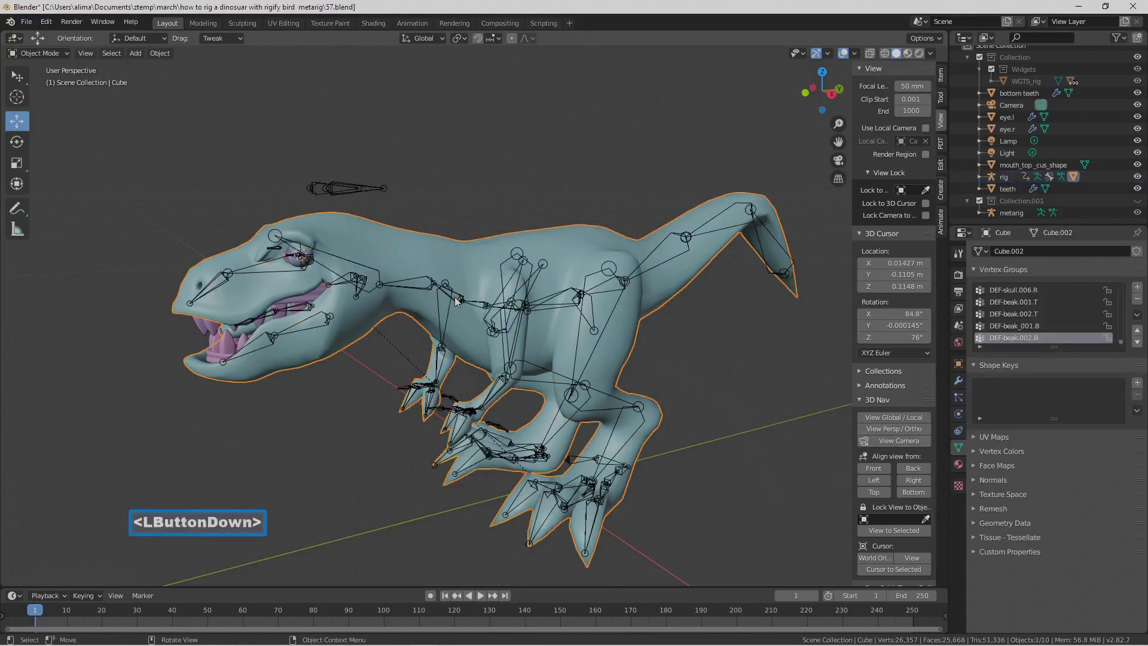
pyautogui.click(456, 300)
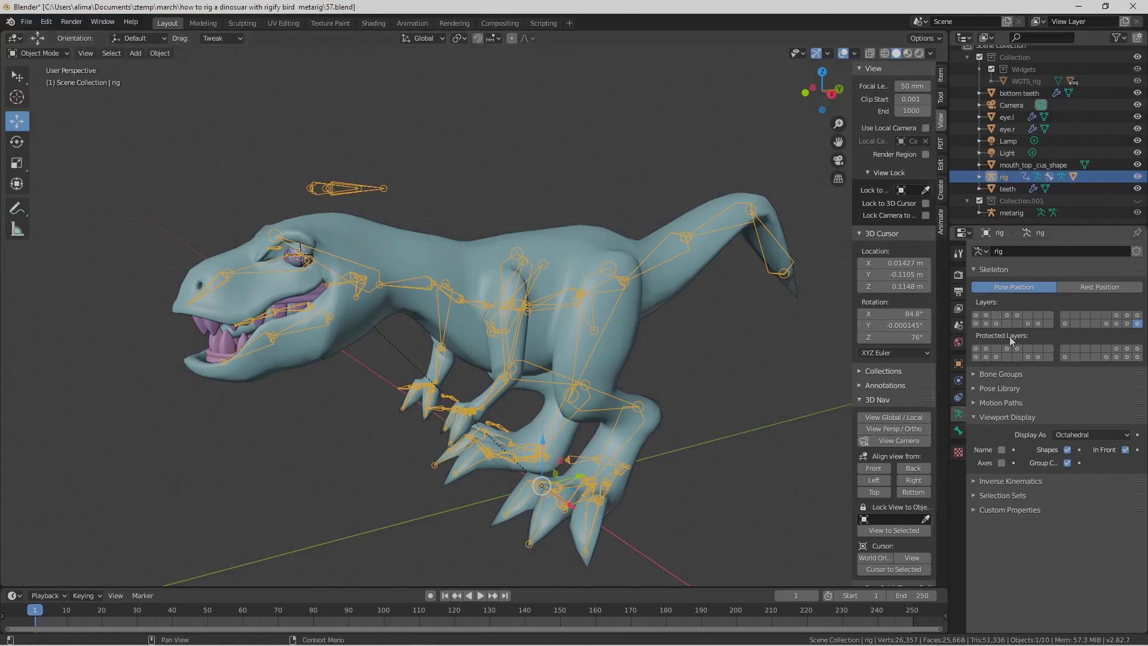
pyautogui.click(975, 316)
pyautogui.keyDown('shift'); pyautogui.moveTo(975, 315); pyautogui.dragTo(1136, 314); pyautogui.keyUp('shift')
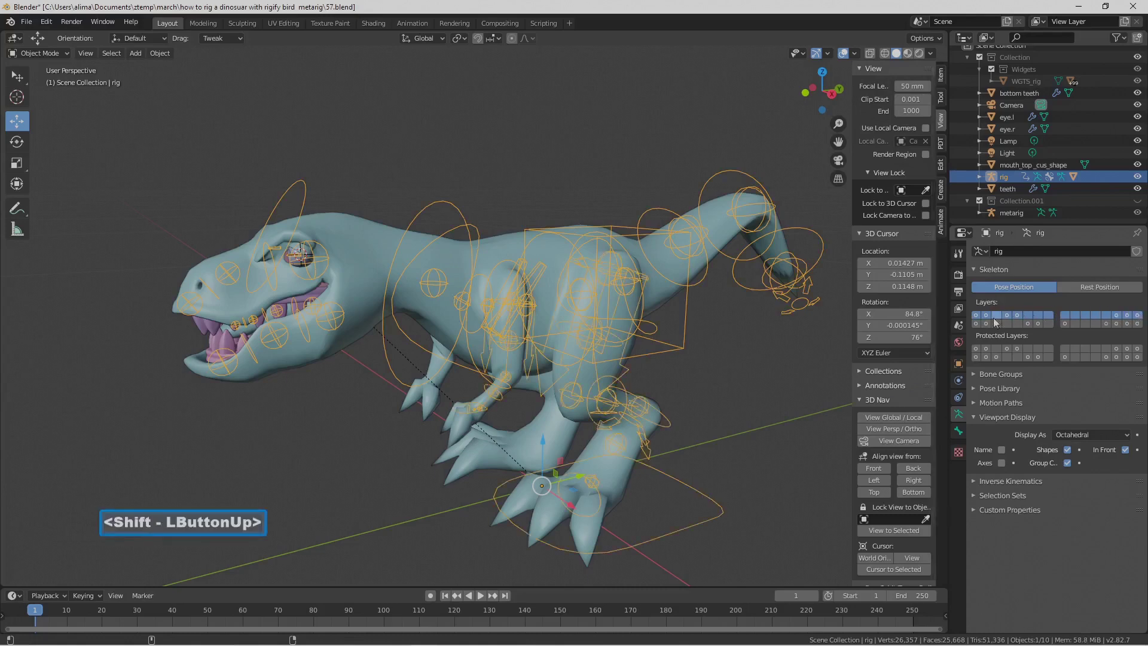
pyautogui.keyDown('shift'); pyautogui.moveTo(976, 324); pyautogui.dragTo(1103, 326); pyautogui.keyUp('shift')
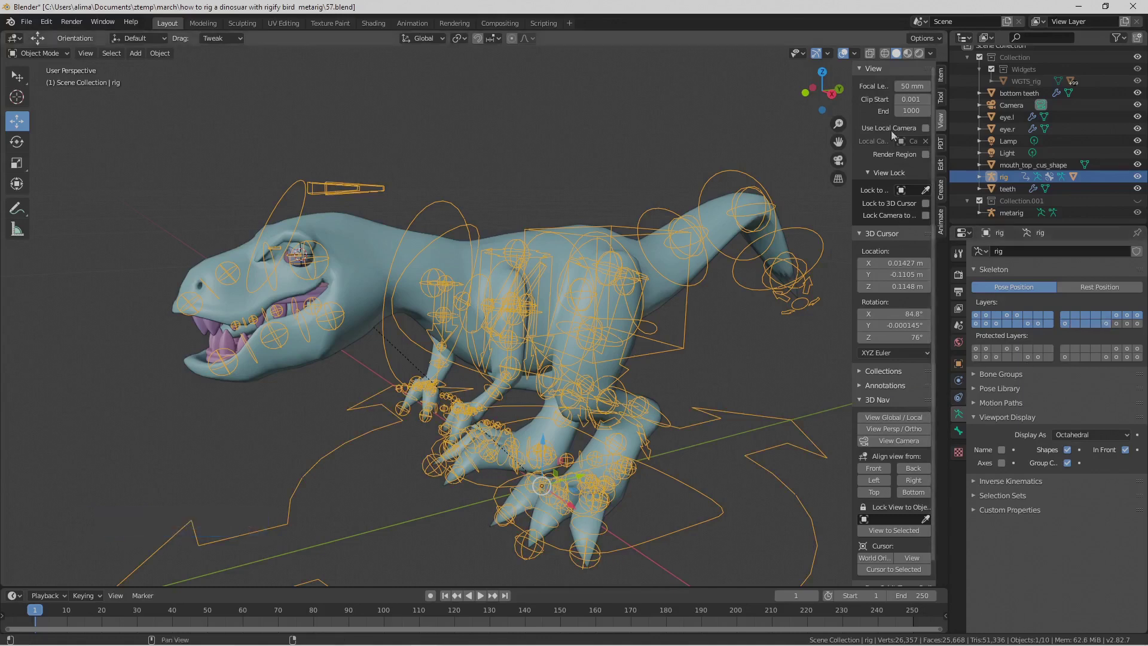
# - Hide the leg FK, leg tweak, Claws (Tweak), Feathers, Spine (Tweak) and Face (Tweak) rig layers, and save the file as 58.blend
pyautogui.click(943, 76)
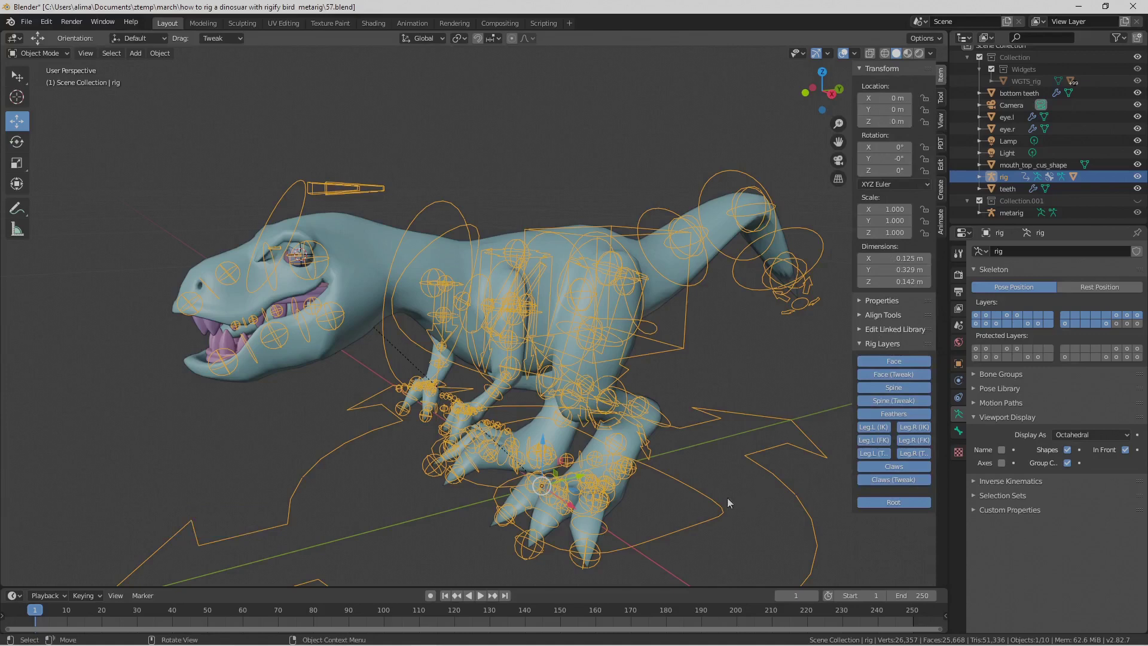
pyautogui.click(879, 443)
pyautogui.click(910, 442)
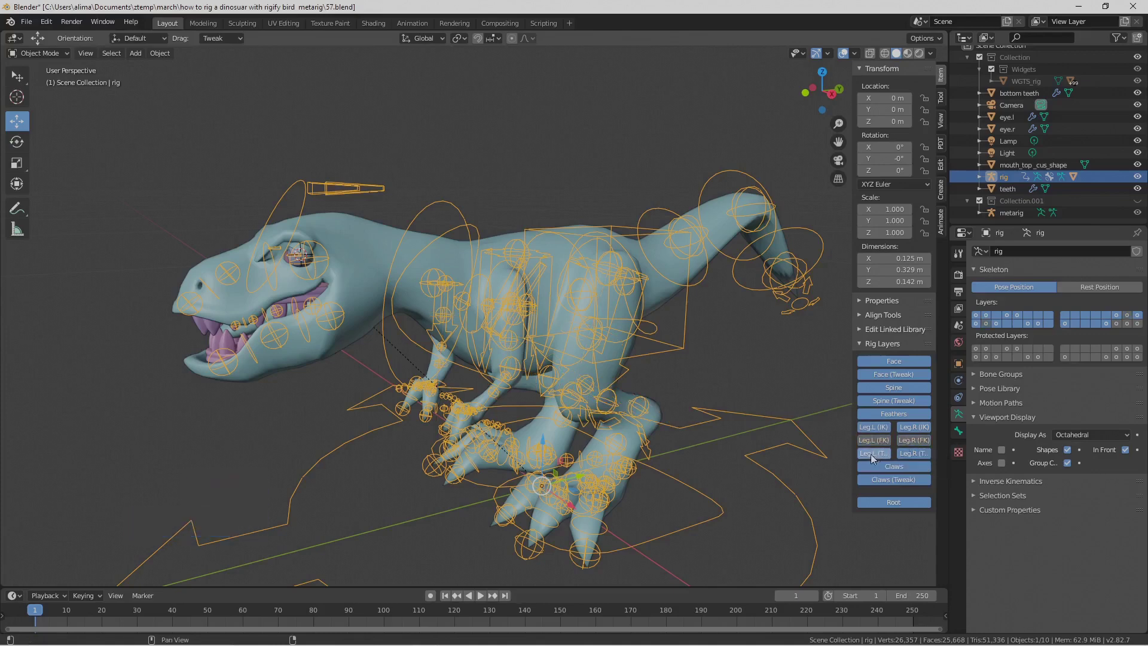
pyautogui.click(873, 456)
pyautogui.click(911, 456)
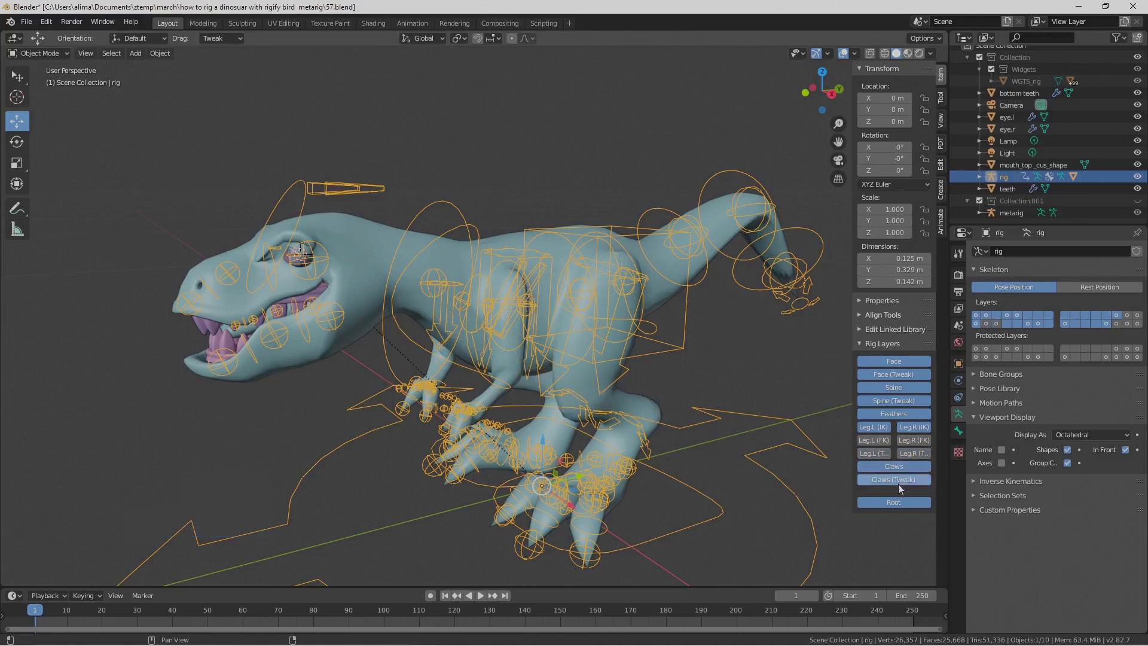
pyautogui.click(901, 481)
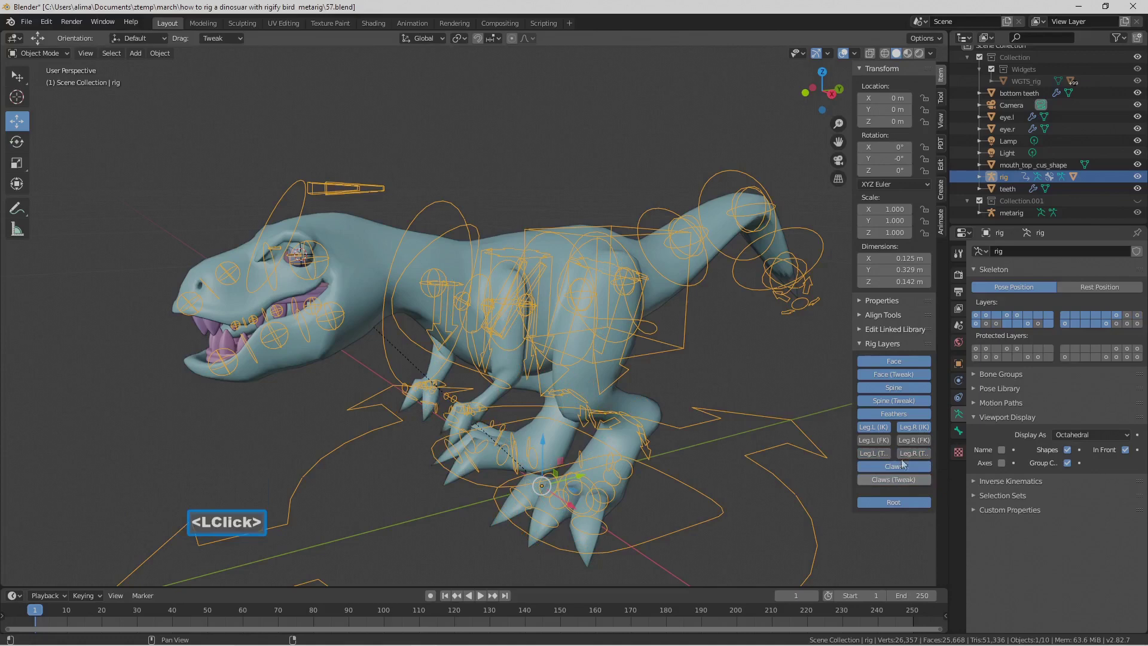
pyautogui.click(903, 413)
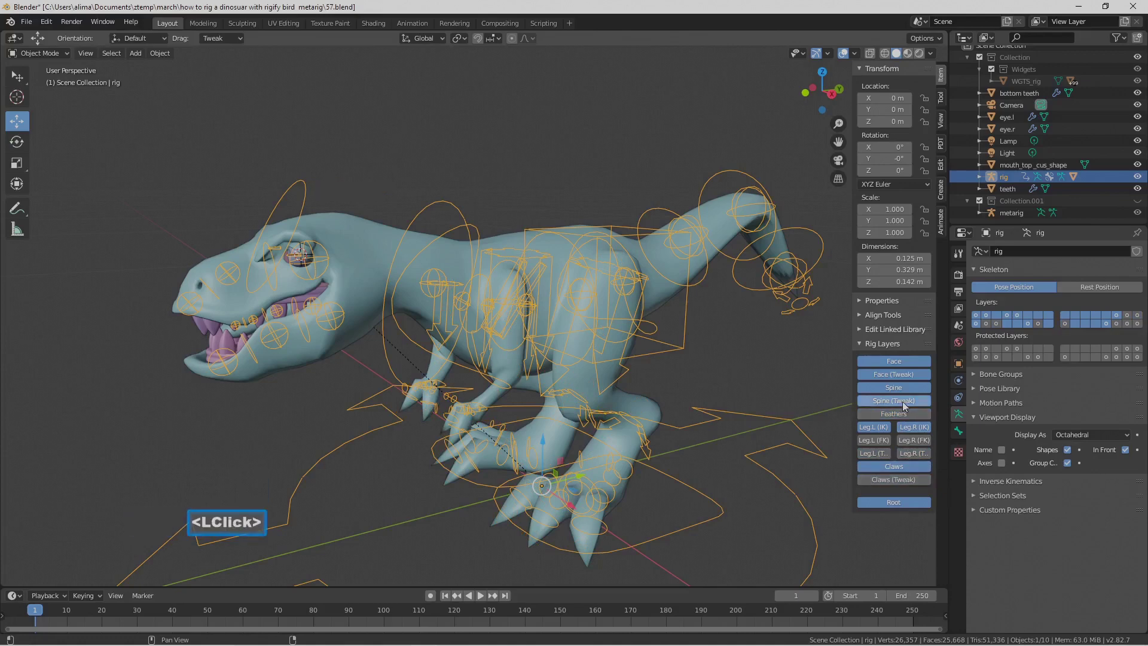
pyautogui.click(903, 402)
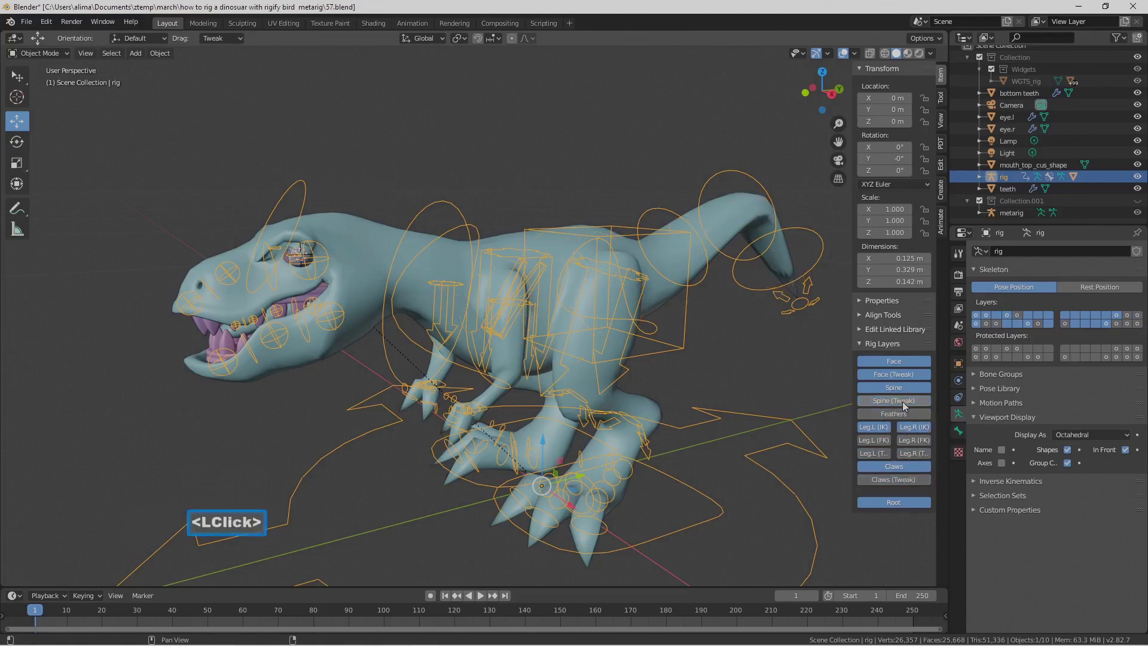
pyautogui.click(899, 372)
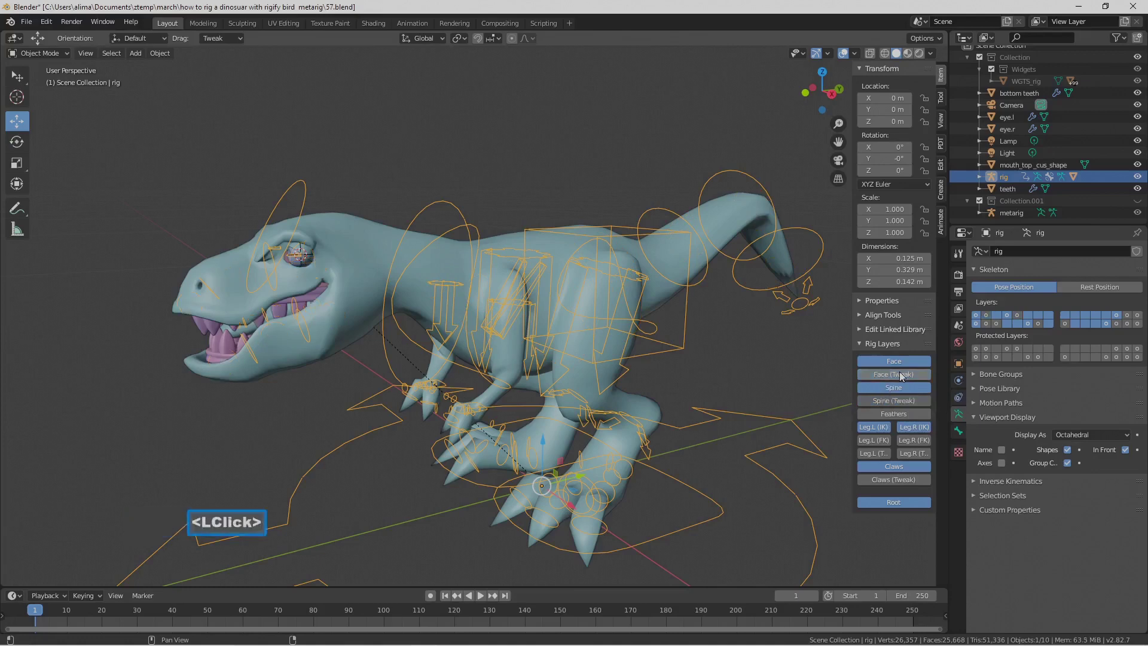
pyautogui.press('Pause')
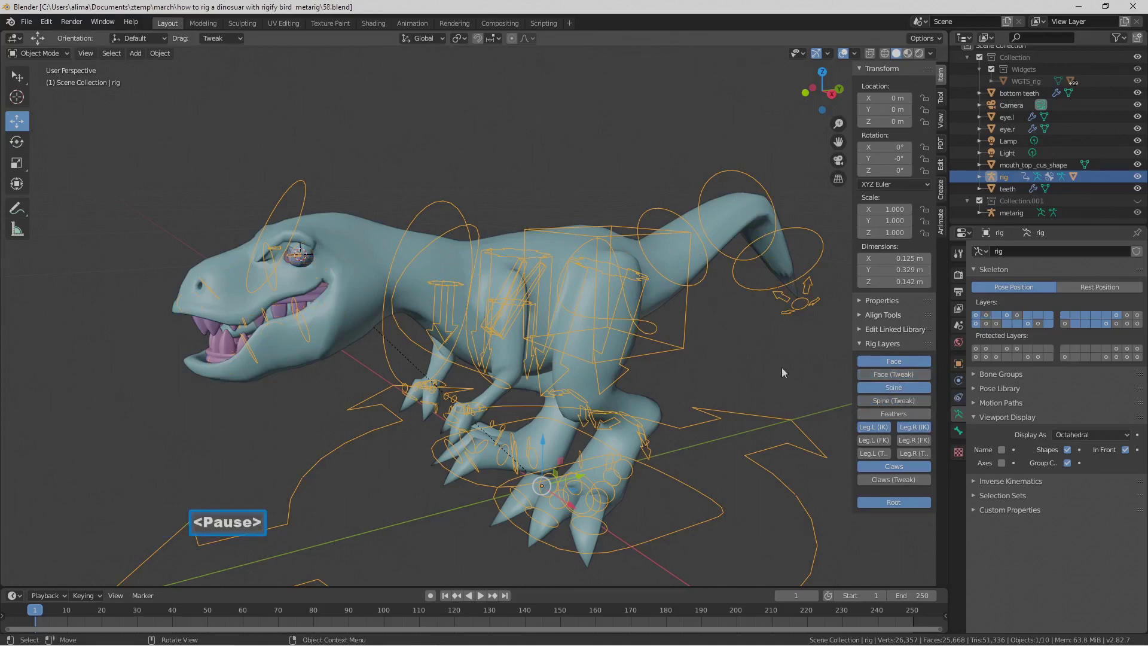
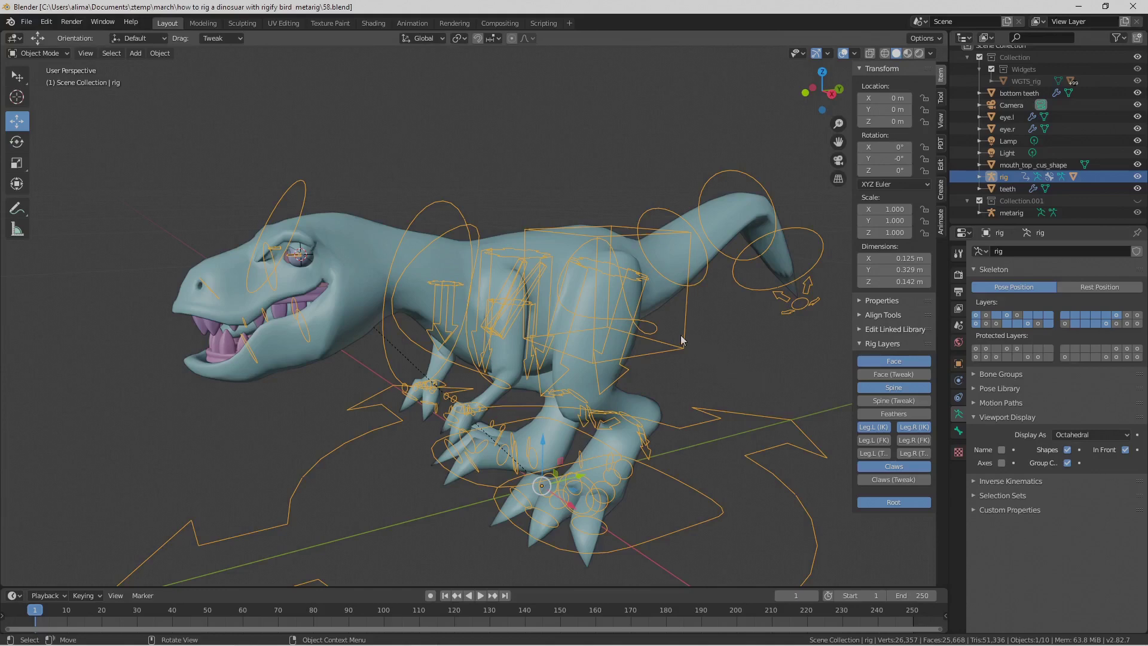
# - Switch the selected rig to Pose Mode
pyautogui.click(66, 54)
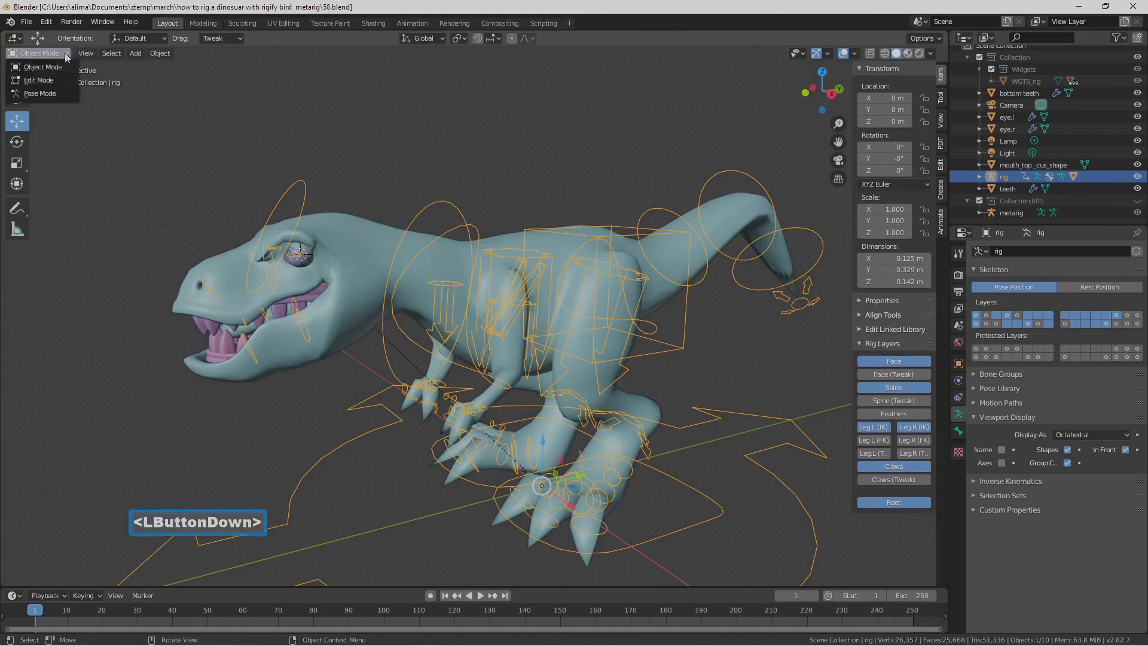
pyautogui.click(60, 93)
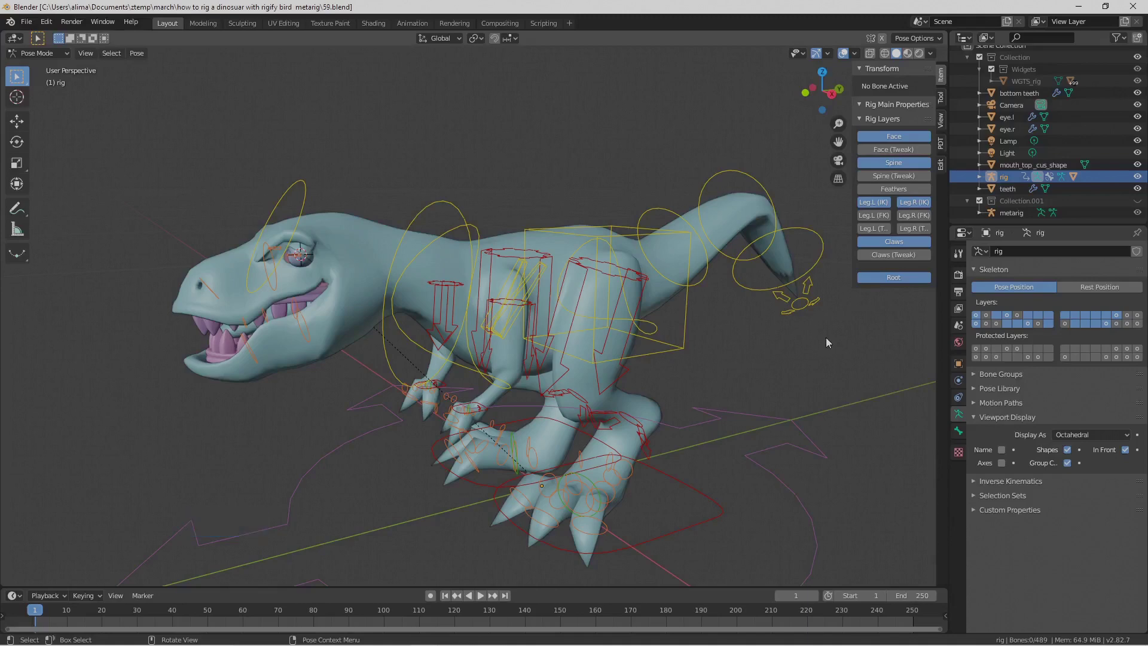
# - Test the body deformation by moving the torso control and the left foot IK control, cancelling each move
pyautogui.click(687, 319)
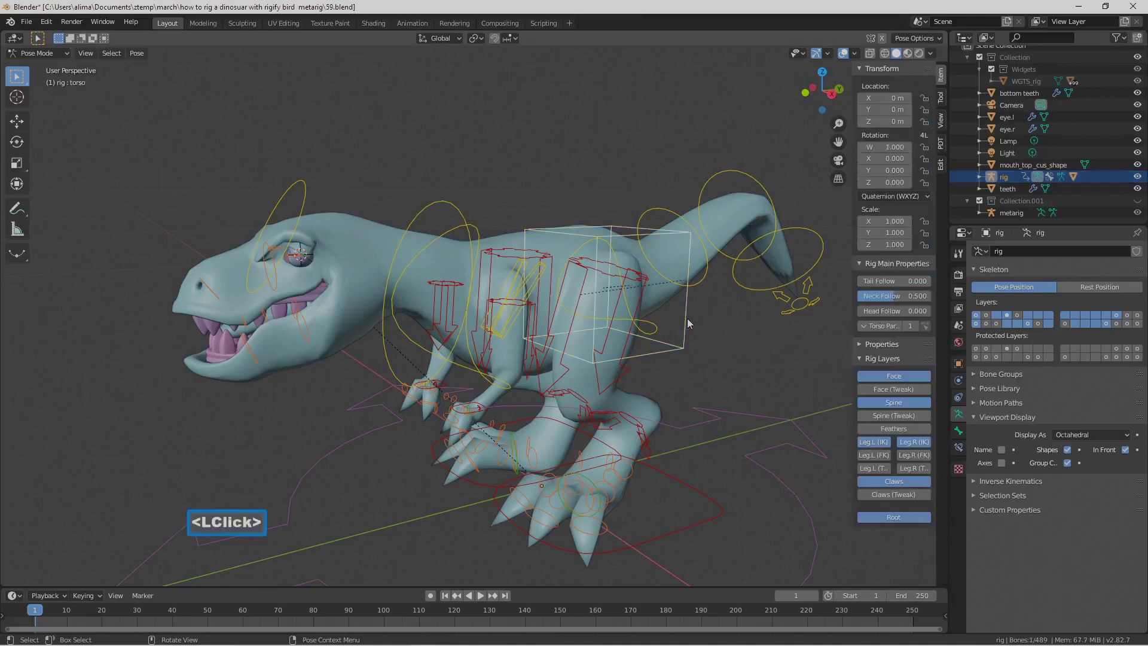
pyautogui.press('g')
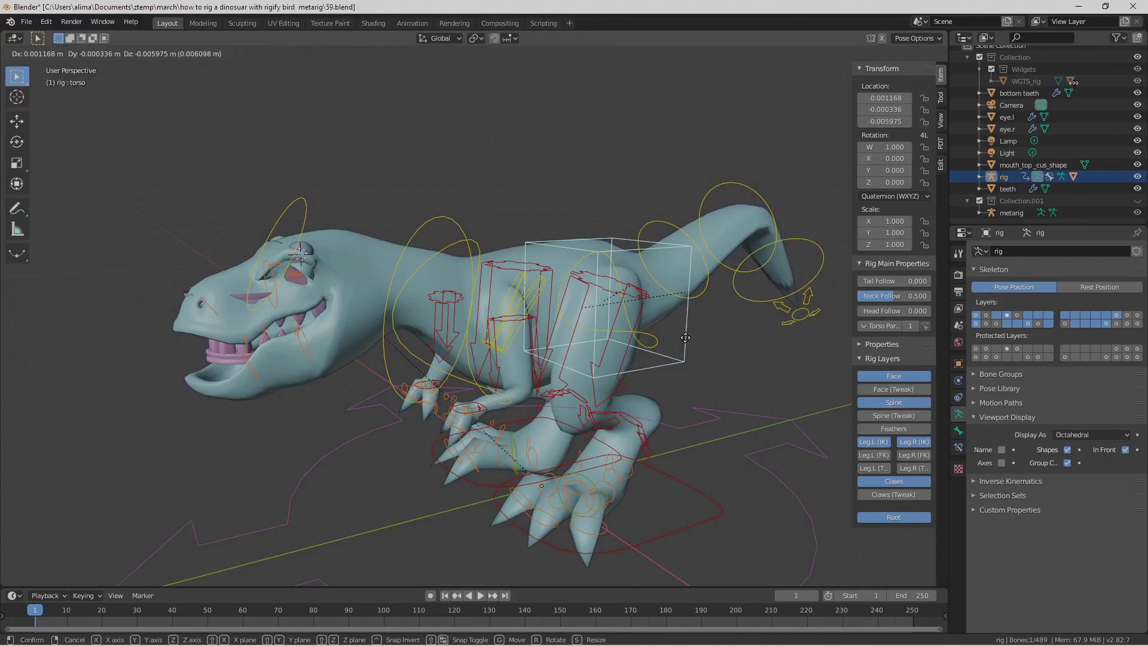
pyautogui.rightClick(686, 339)
pyautogui.click(684, 482)
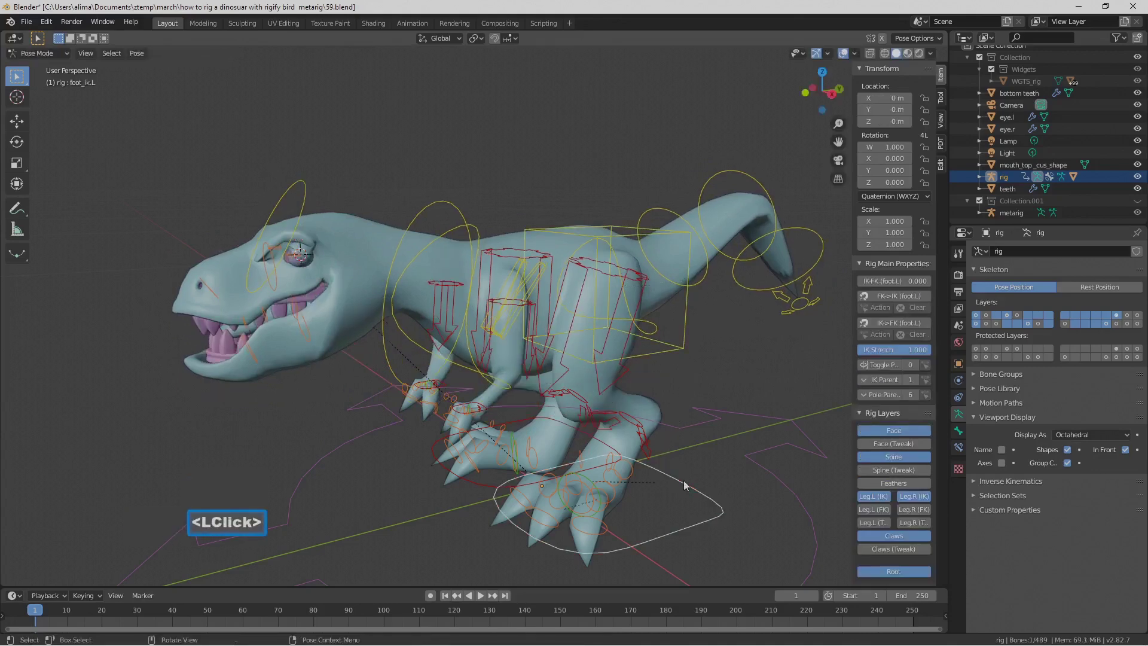
pyautogui.press('g')
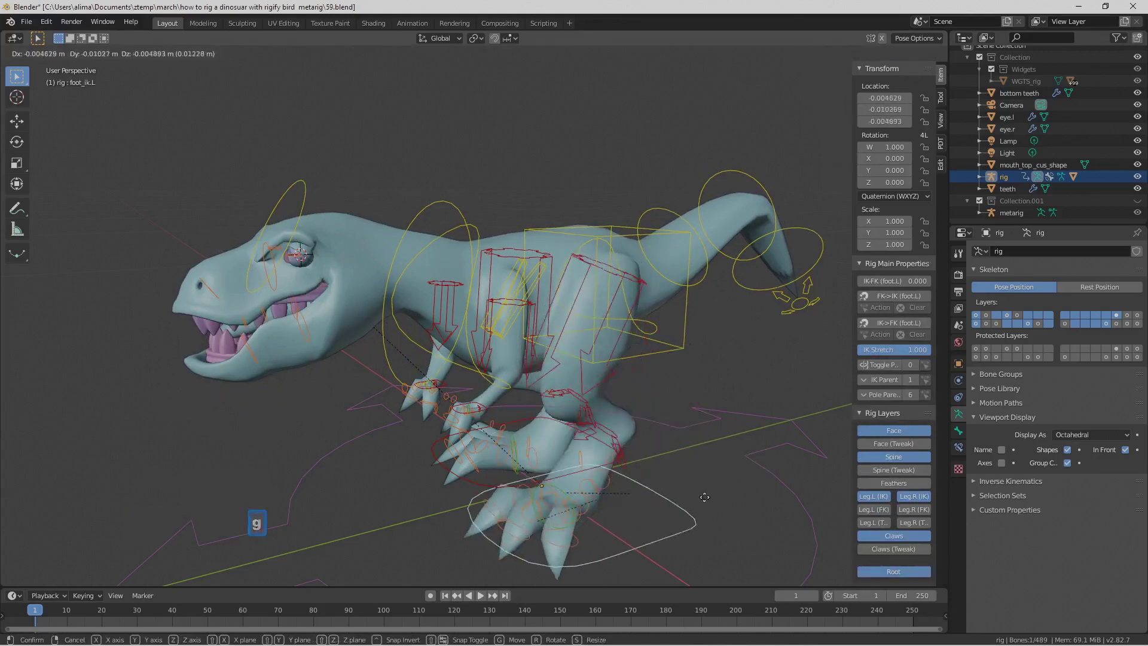
pyautogui.rightClick(688, 446)
# - Test rotating the left foot heel control about the global X axis and cancel the rotation
pyautogui.moveTo(691, 442); pyautogui.dragTo(657, 434, button='middle')
pyautogui.click(658, 431)
pyautogui.press('r')
pyautogui.press('x')
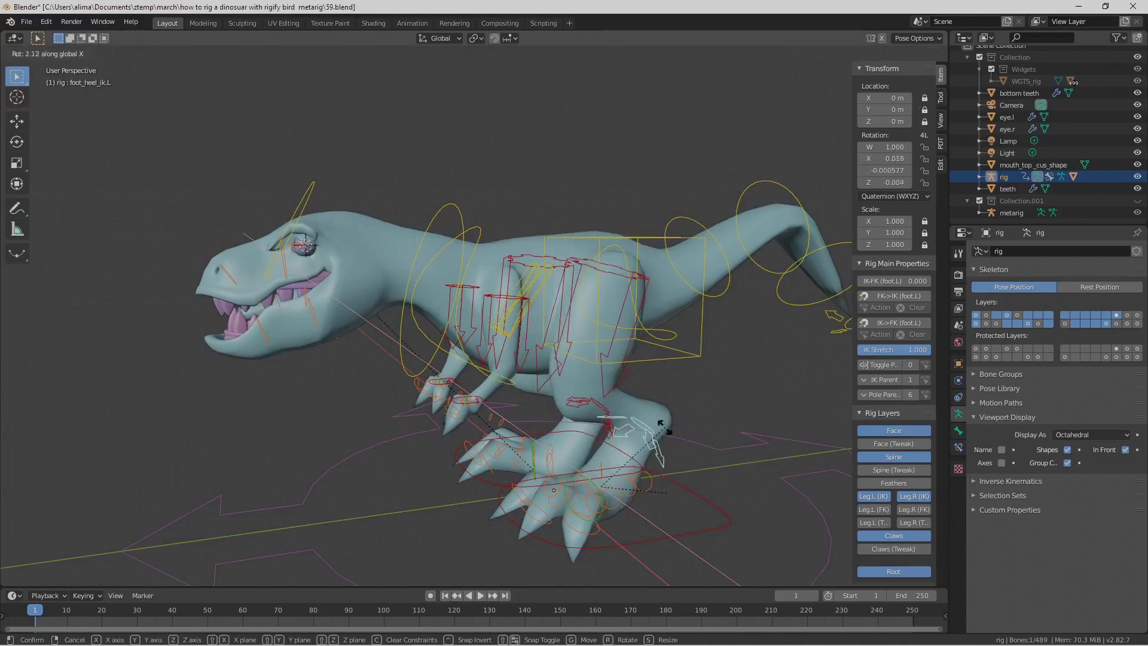
pyautogui.rightClick(665, 427)
# - Test rotating the tail tip control about the global X axis, cancel the rotation, and save the file as 61.blend
pyautogui.keyDown('shift'); pyautogui.moveTo(691, 432); pyautogui.dragTo(592, 435, button='middle'); pyautogui.keyUp('shift')
pyautogui.click(755, 347)
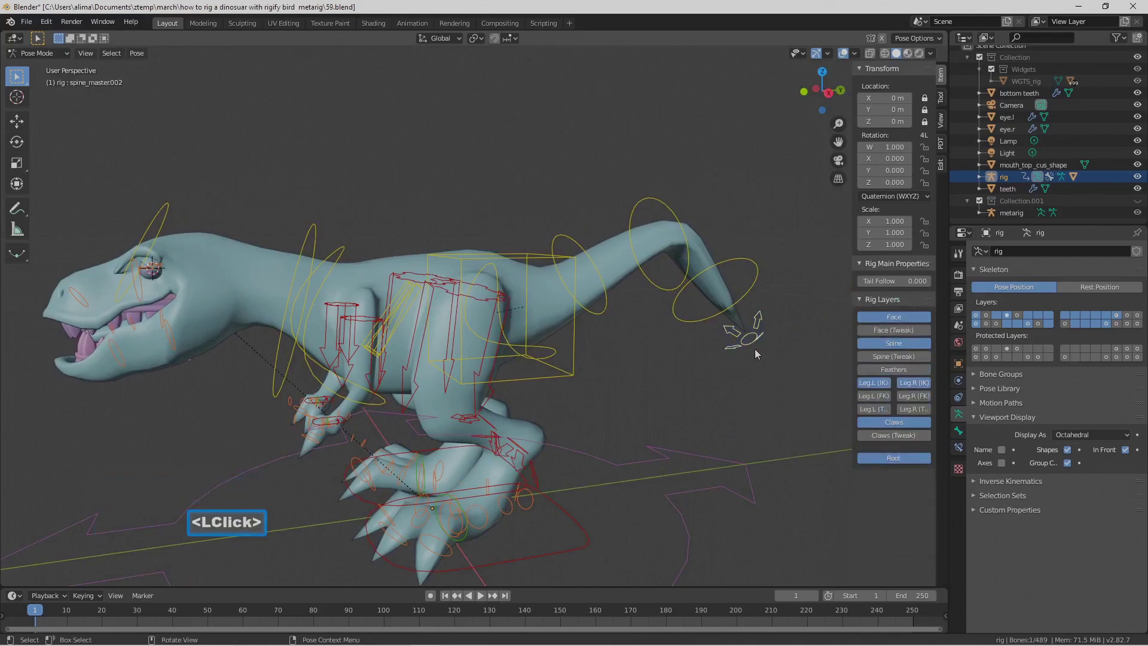
pyautogui.press('r')
pyautogui.press('x')
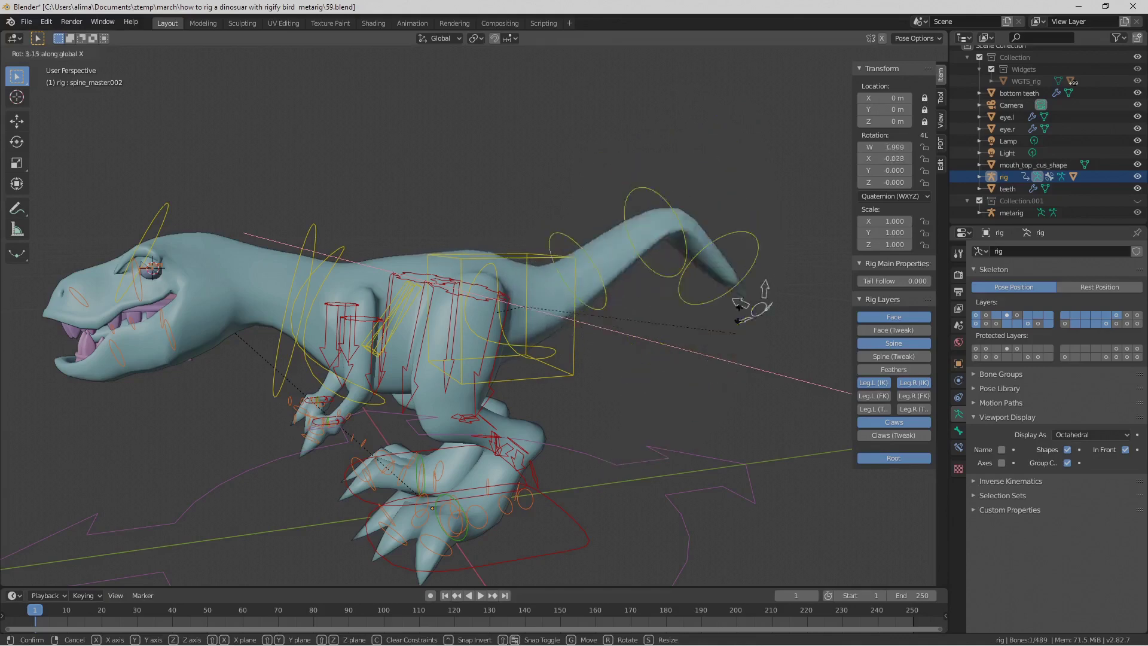
pyautogui.rightClick(727, 350)
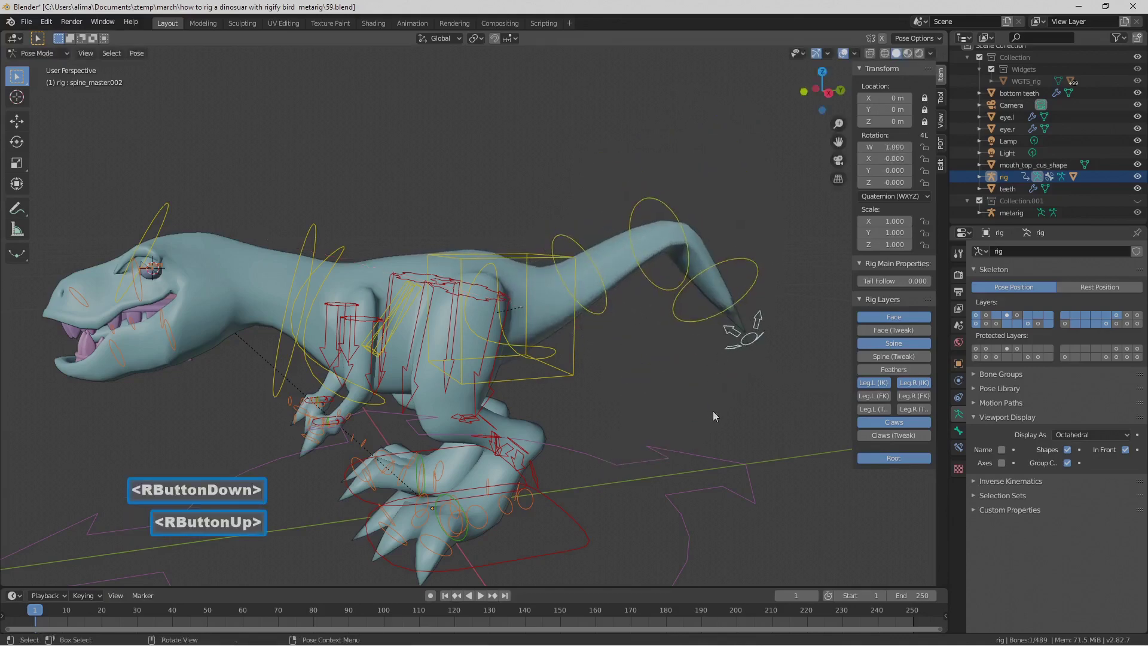
pyautogui.click(667, 382)
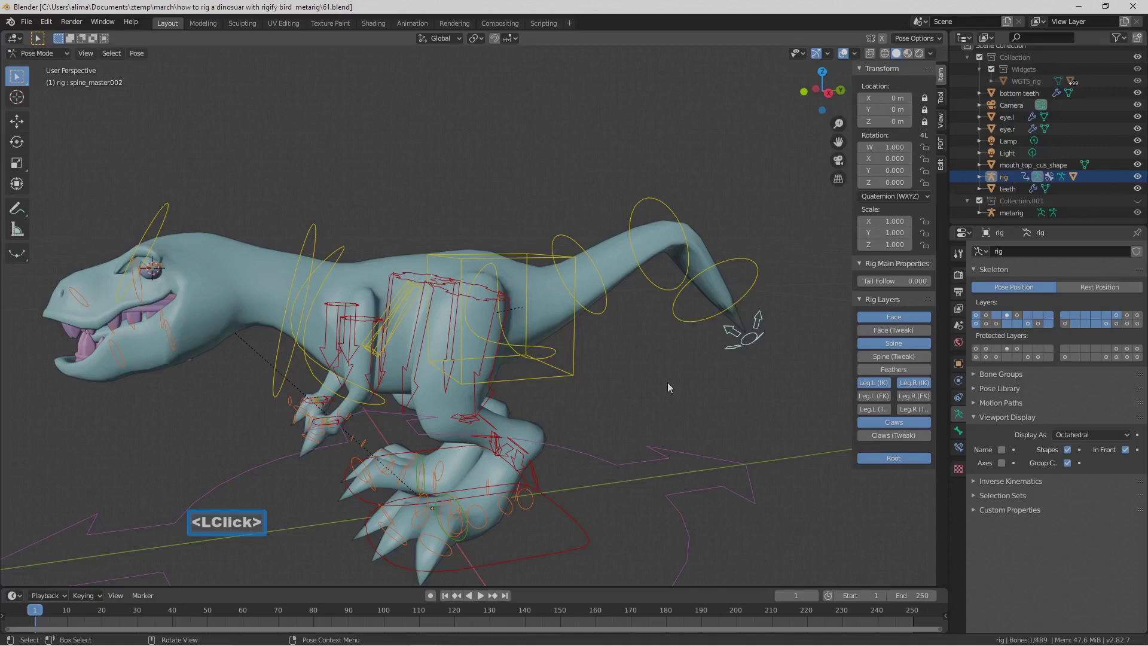
# - Test the head control with a free trackball rotation and cancel it
pyautogui.keyDown('ctrl'); pyautogui.moveTo(621, 332); pyautogui.dragTo(403, 273, button='middle'); pyautogui.keyUp('ctrl')
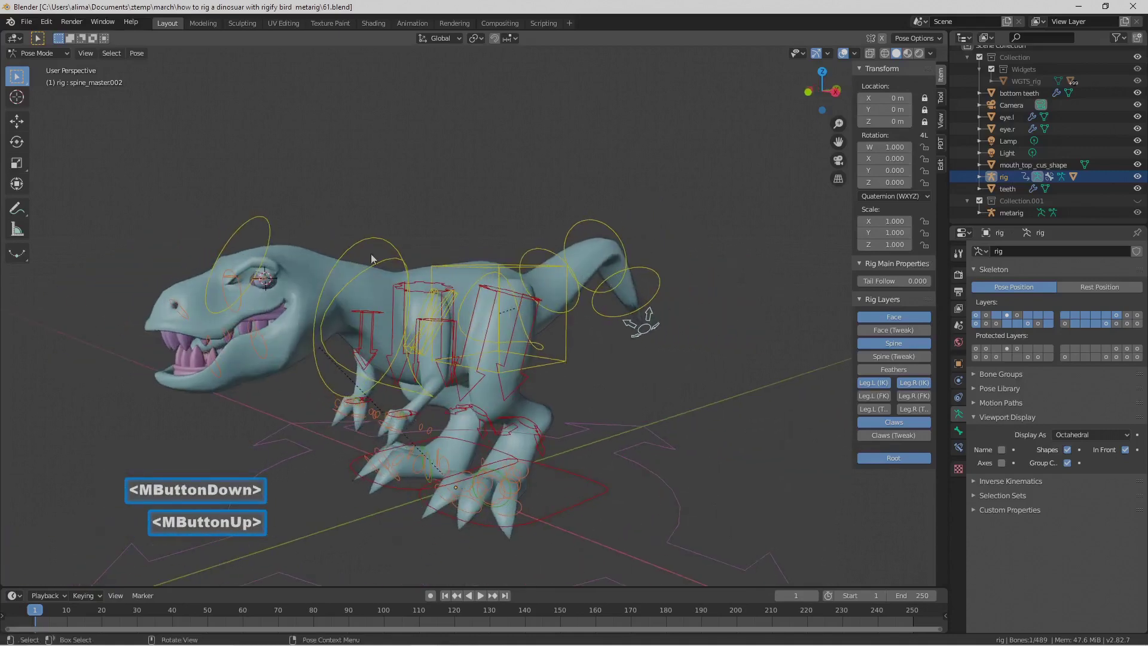
pyautogui.click(282, 228)
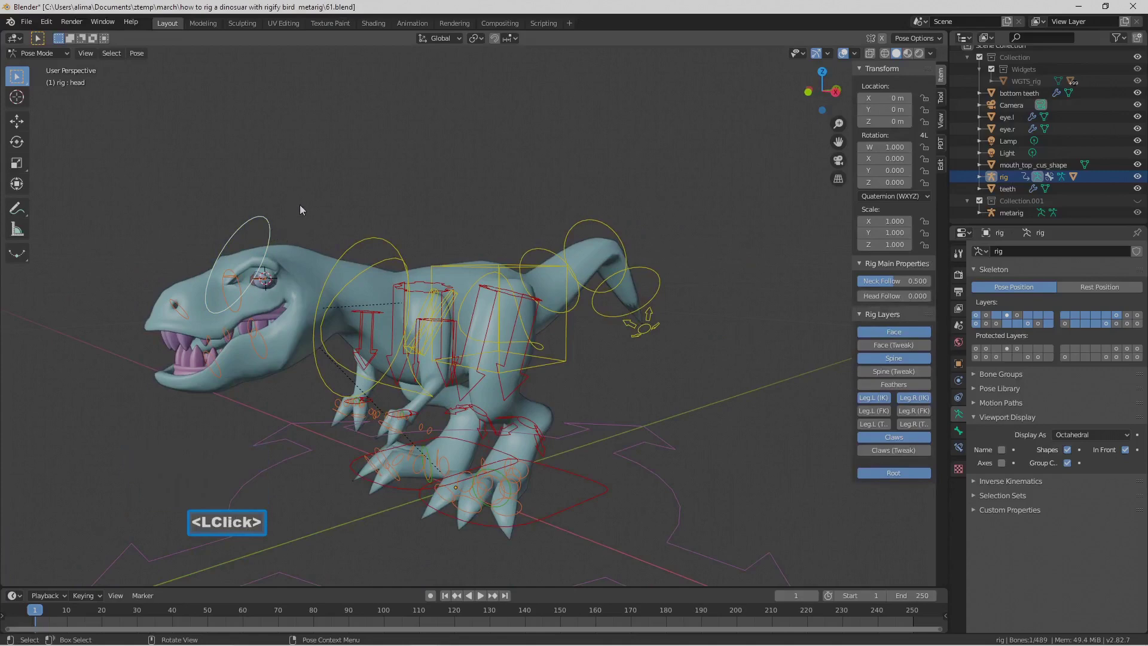
pyautogui.press('r')
pyautogui.press('r')
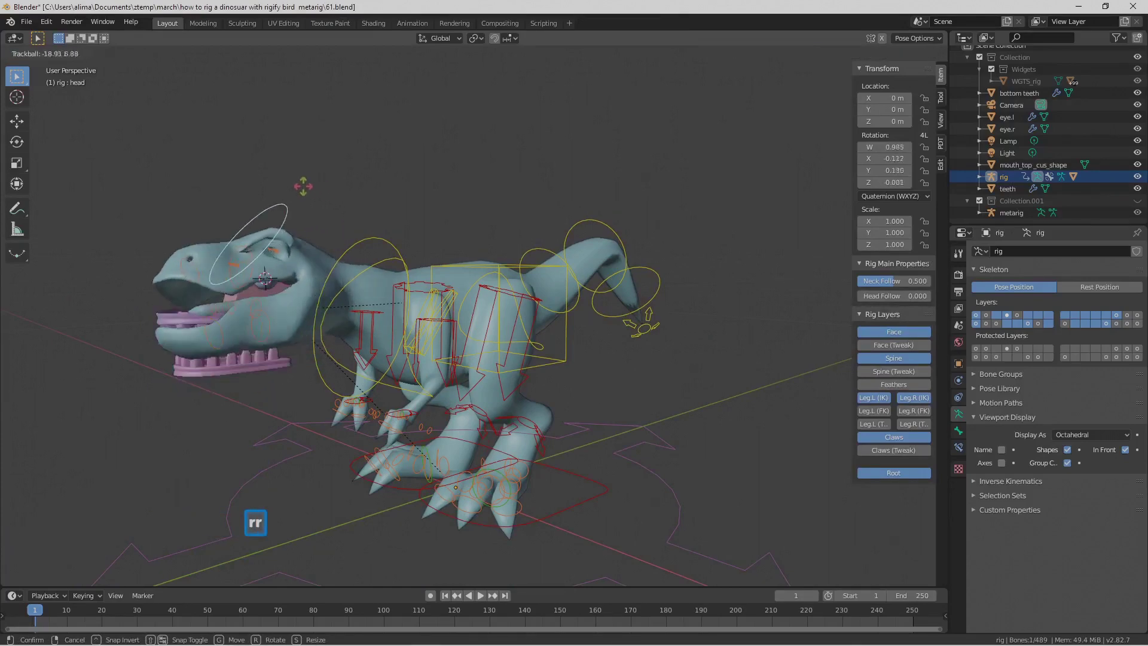
pyautogui.rightClick(338, 230)
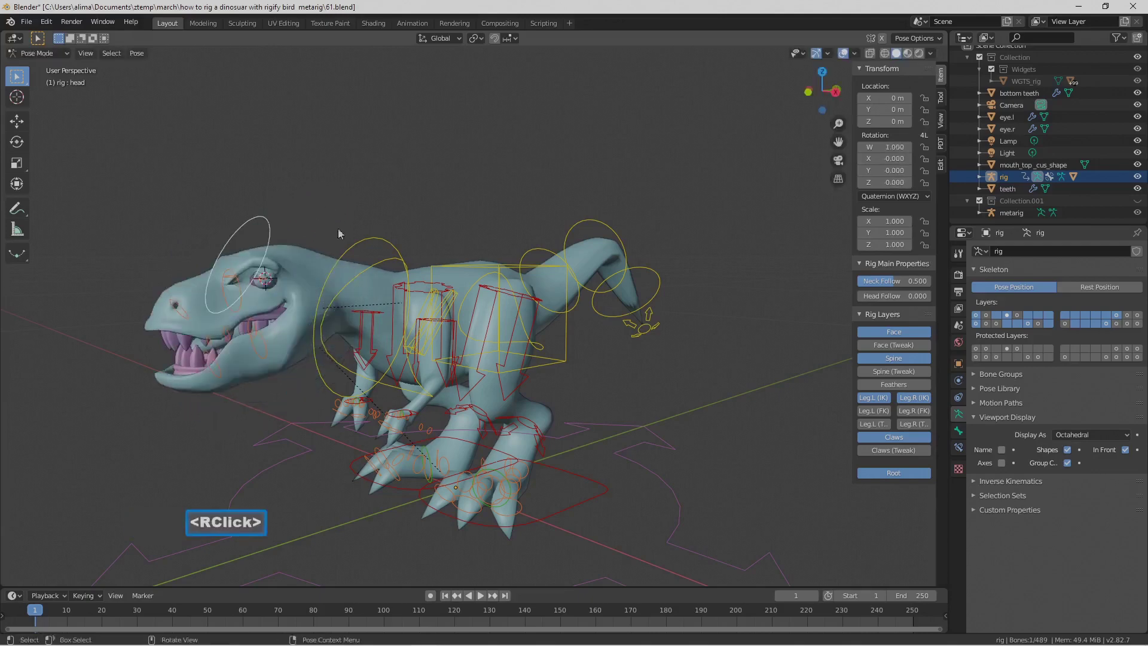
# - Test opening the lower jaw by rotating its control about the global X axis, and cancel the rotation
pyautogui.click(267, 354)
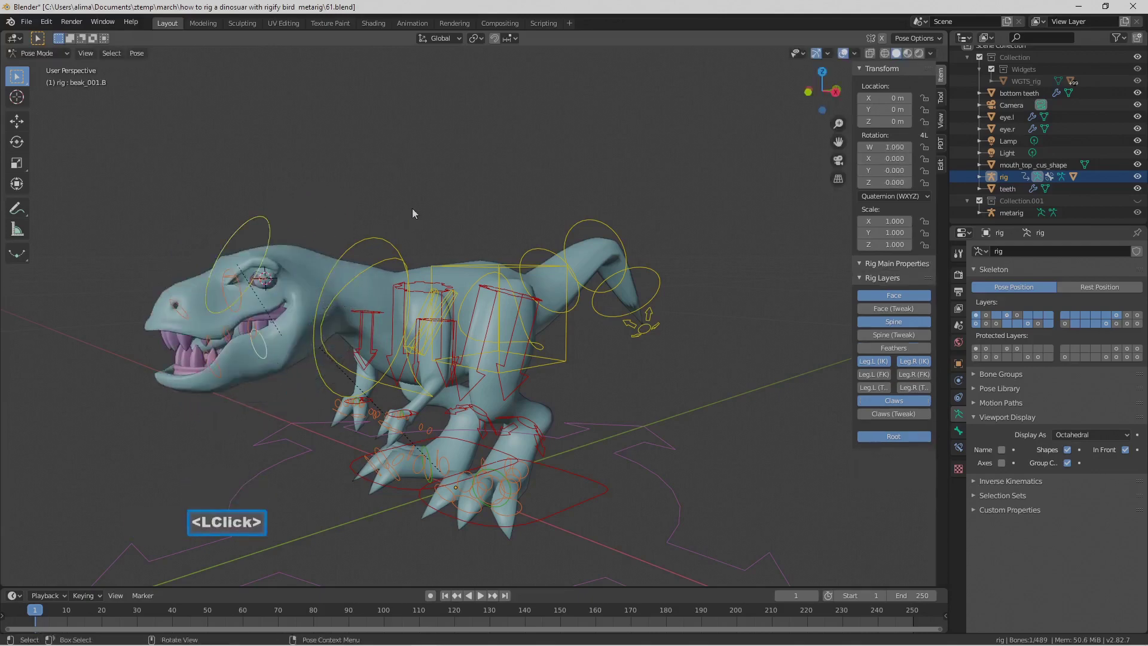
pyautogui.press('r')
pyautogui.press('x')
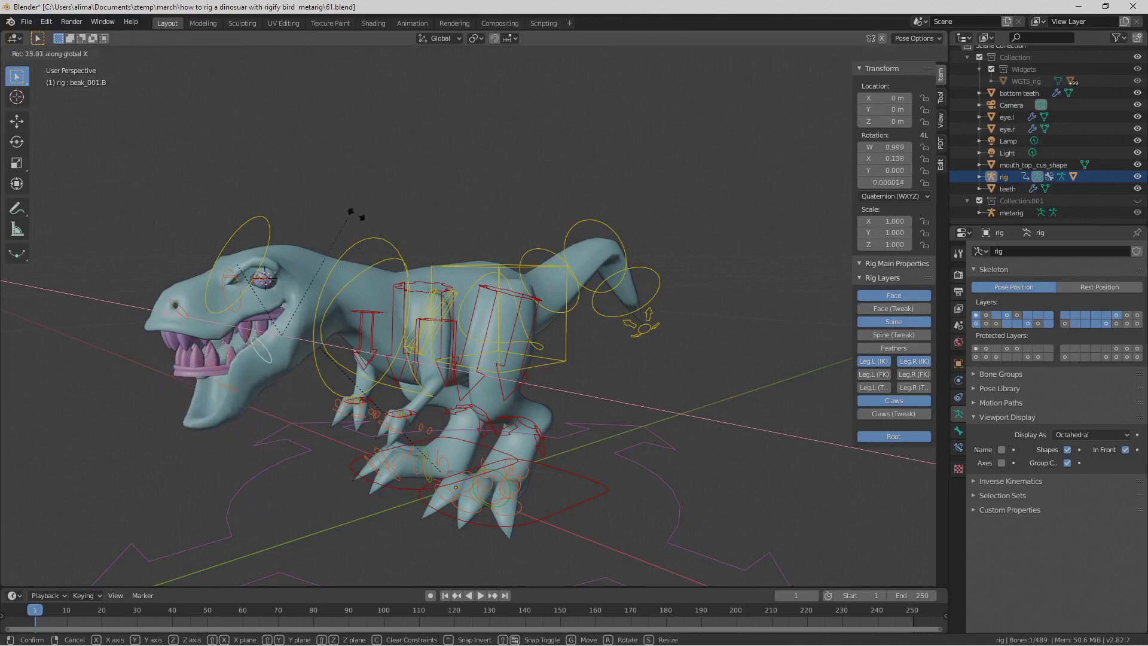
pyautogui.rightClick(359, 235)
# - Test the chest and hips controls with free trackball rotations, cancelling each one
pyautogui.moveTo(359, 235); pyautogui.dragTo(390, 282, button='middle')
pyautogui.click(414, 255)
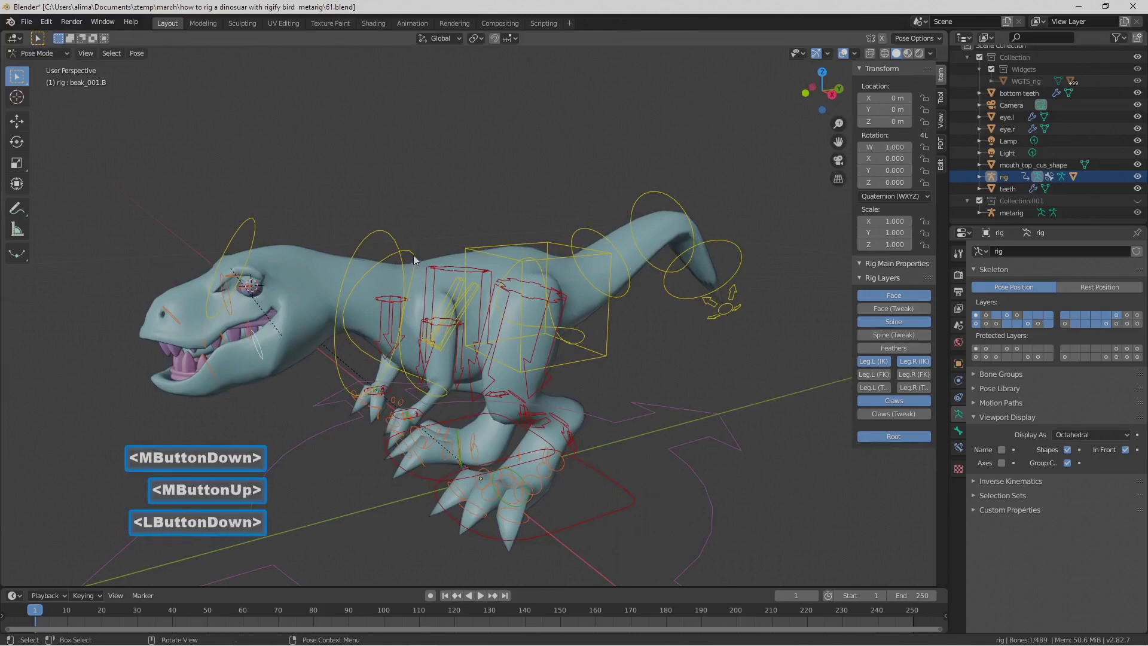
pyautogui.press('r')
pyautogui.press('r')
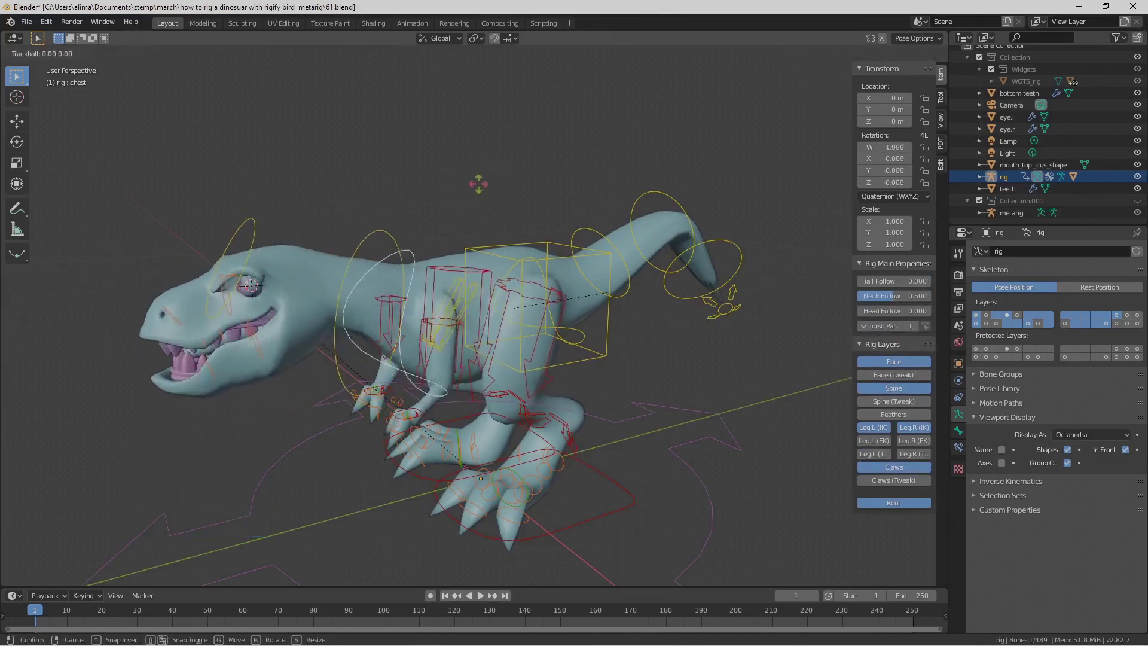
pyautogui.rightClick(475, 193)
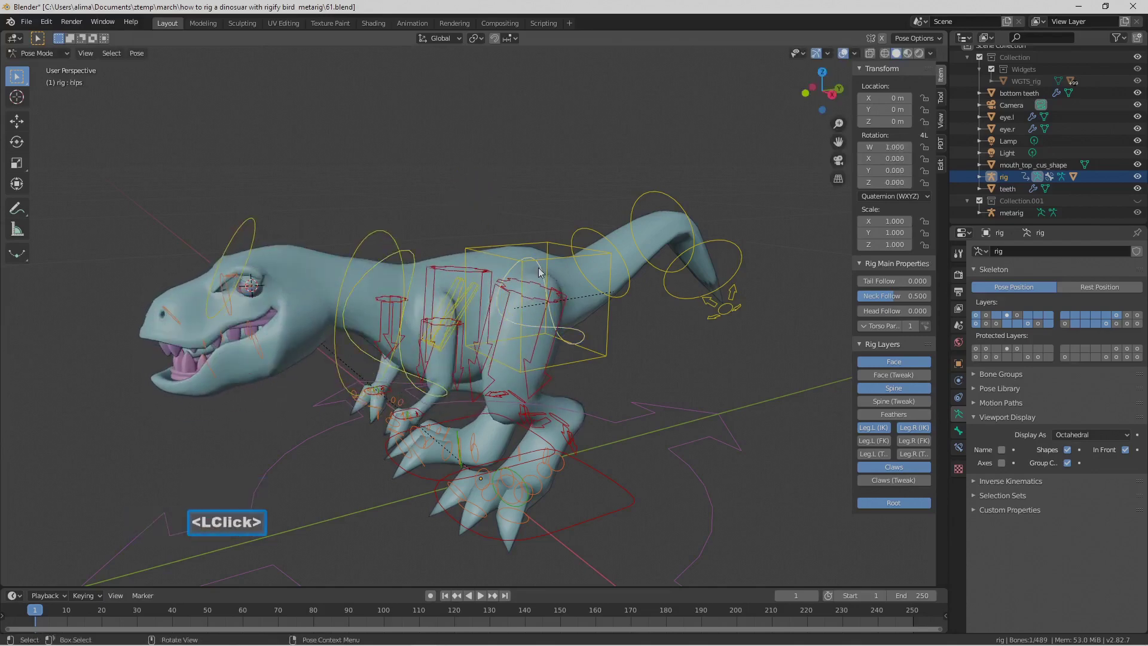
pyautogui.press('r')
pyautogui.press('r')
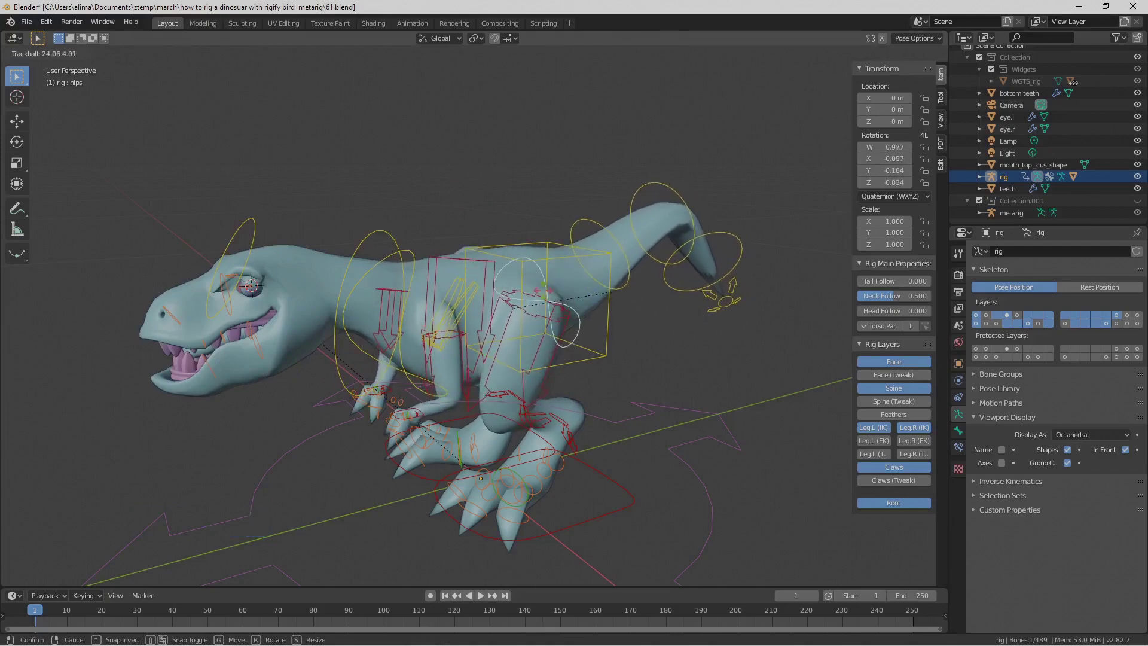
pyautogui.rightClick(545, 294)
# - Test moving the IK controls of the left and right front limbs, cancel each move, and save the file as 62.blend
pyautogui.moveTo(544, 294); pyautogui.dragTo(408, 403, button='middle')
pyautogui.click(416, 398)
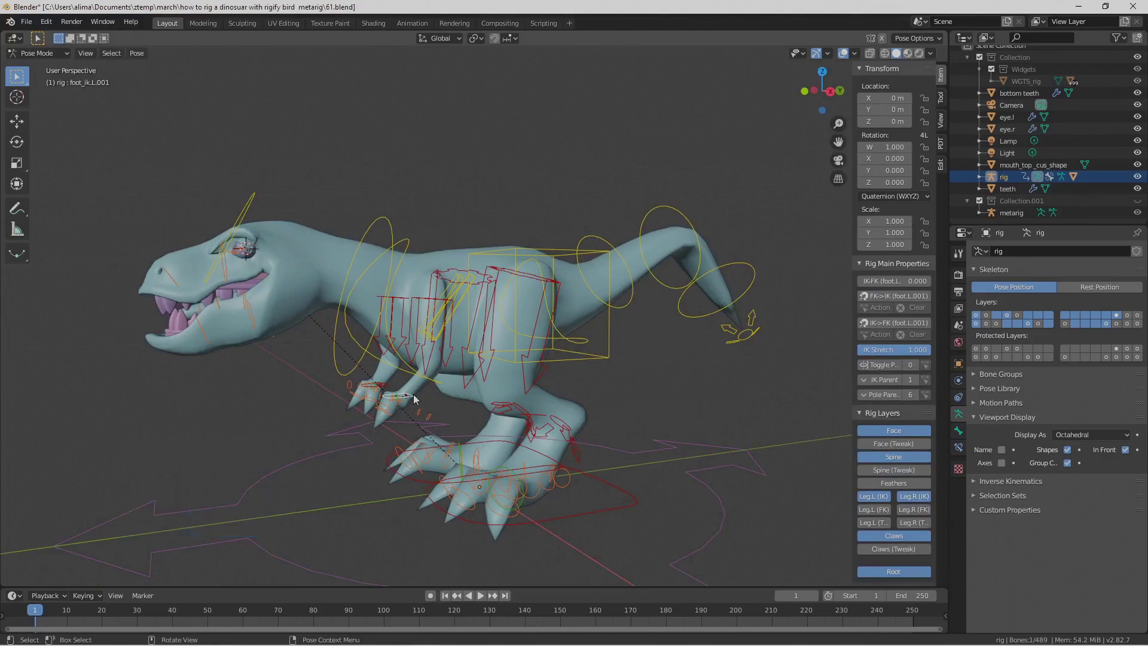
pyautogui.press('g')
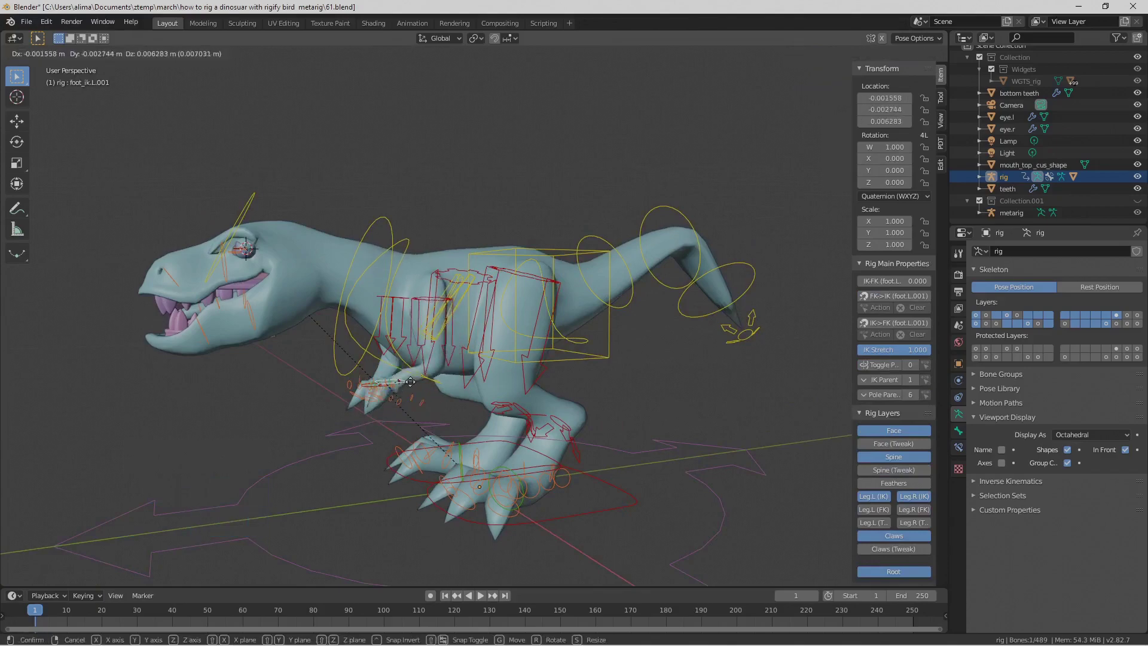
pyautogui.rightClick(416, 387)
pyautogui.moveTo(416, 387); pyautogui.dragTo(410, 393, button='middle')
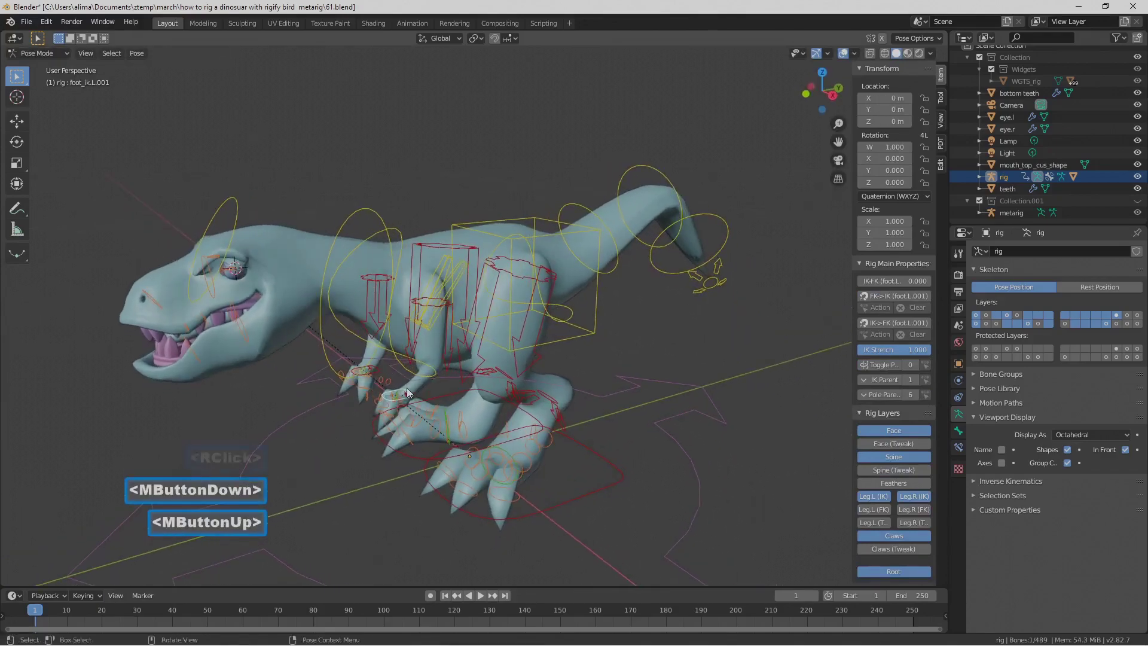
pyautogui.click(380, 377)
pyautogui.press('g')
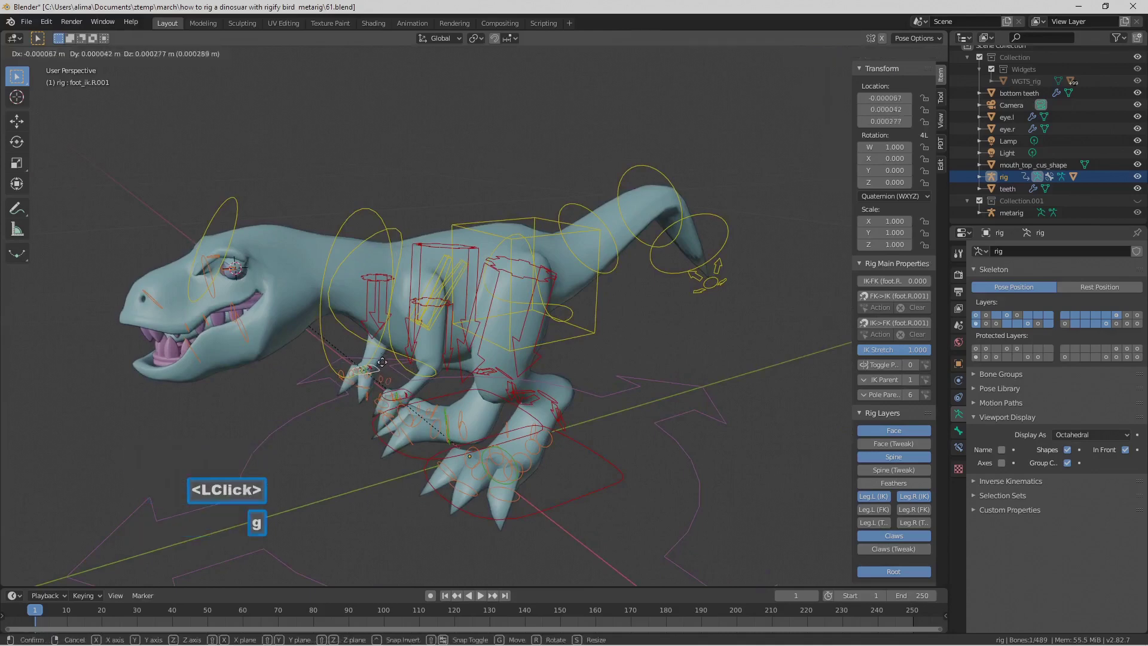
pyautogui.rightClick(368, 368)
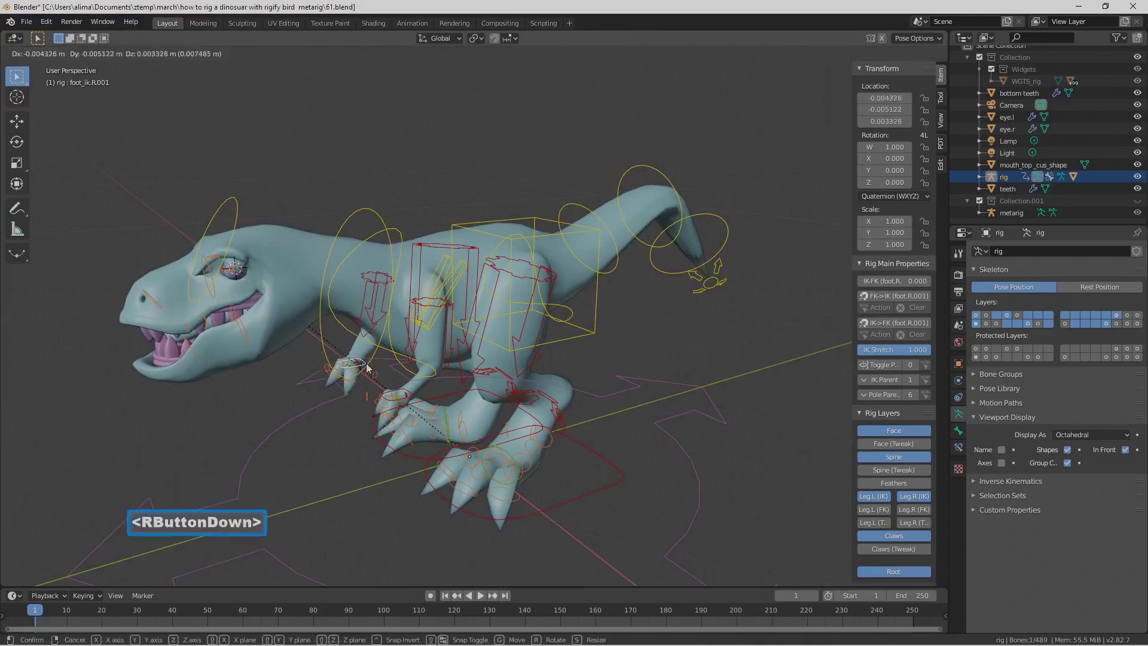
pyautogui.click(585, 142)
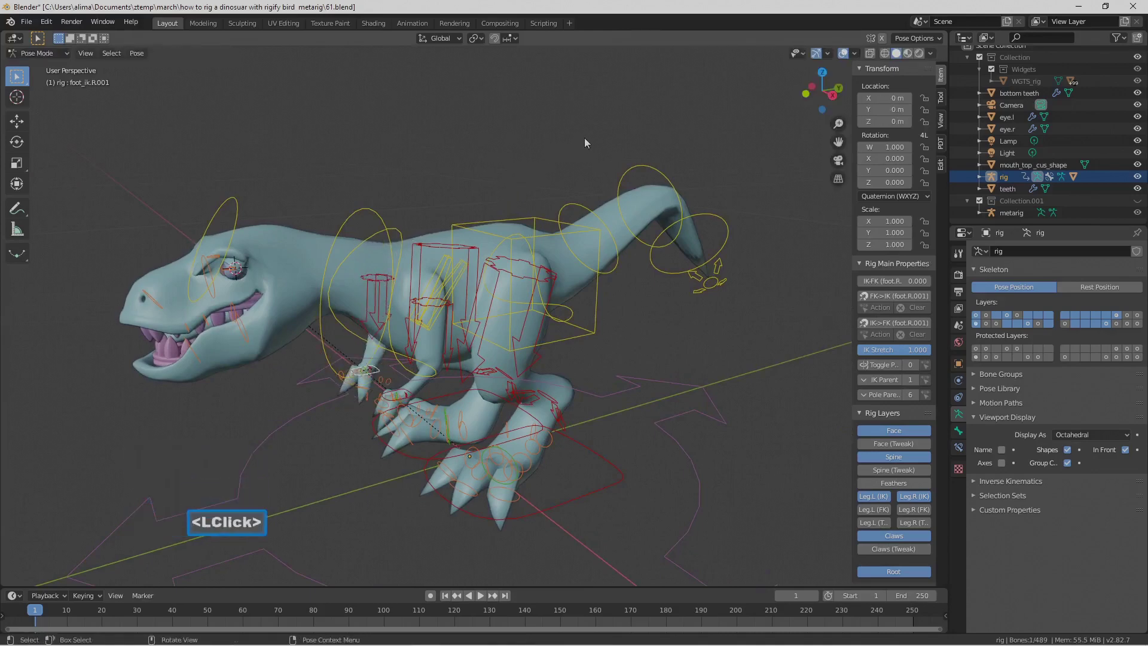
pyautogui.press('Pause')
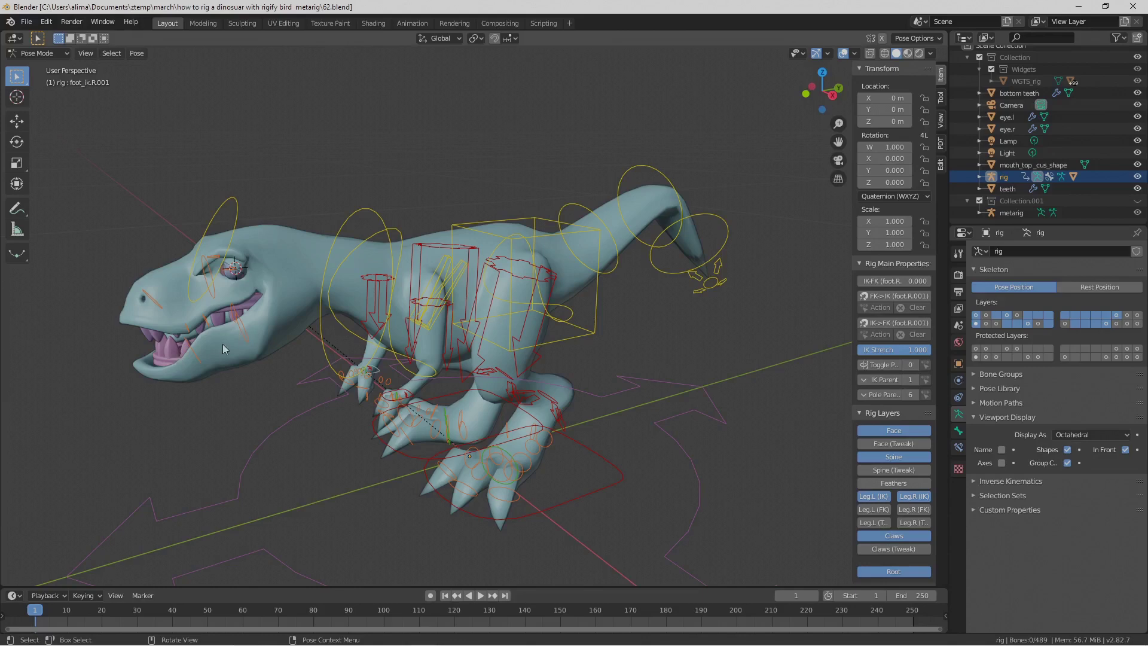
# - Switch the rig from Pose Mode to Object Mode
pyautogui.click(271, 262)
pyautogui.click(57, 53)
pyautogui.click(62, 66)
# - Delete the mouth_top_cus_shape object overlapping the dinosaur's head and save the file as 63.blend
pyautogui.keyDown('alt'); pyautogui.click(272, 279); pyautogui.keyUp('alt')
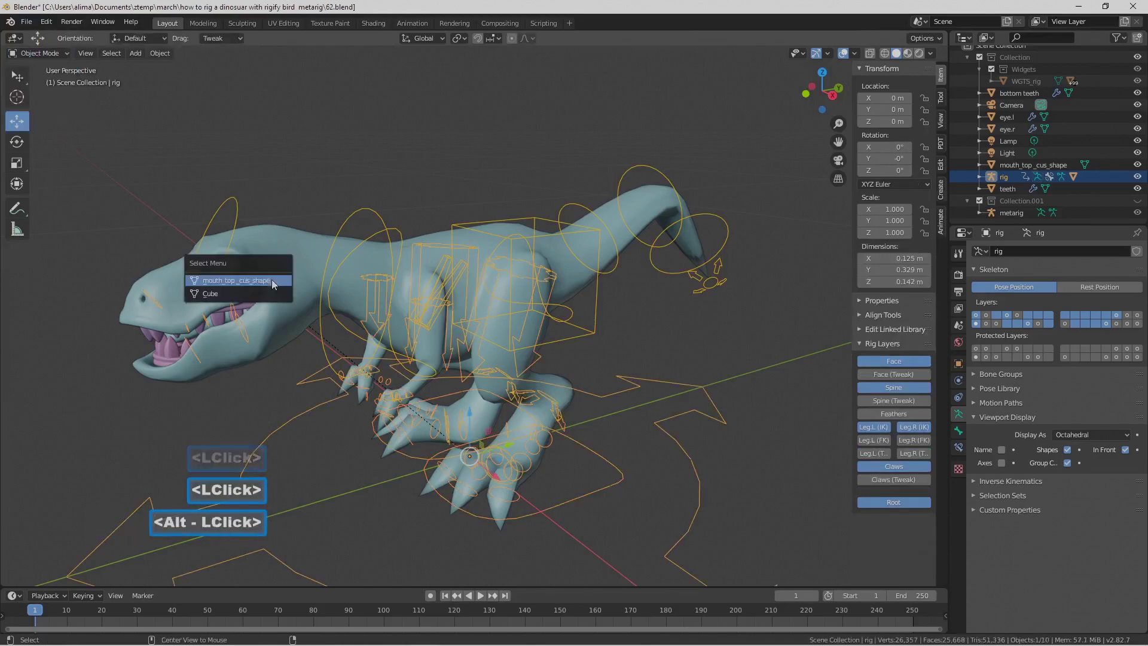
pyautogui.click(292, 248)
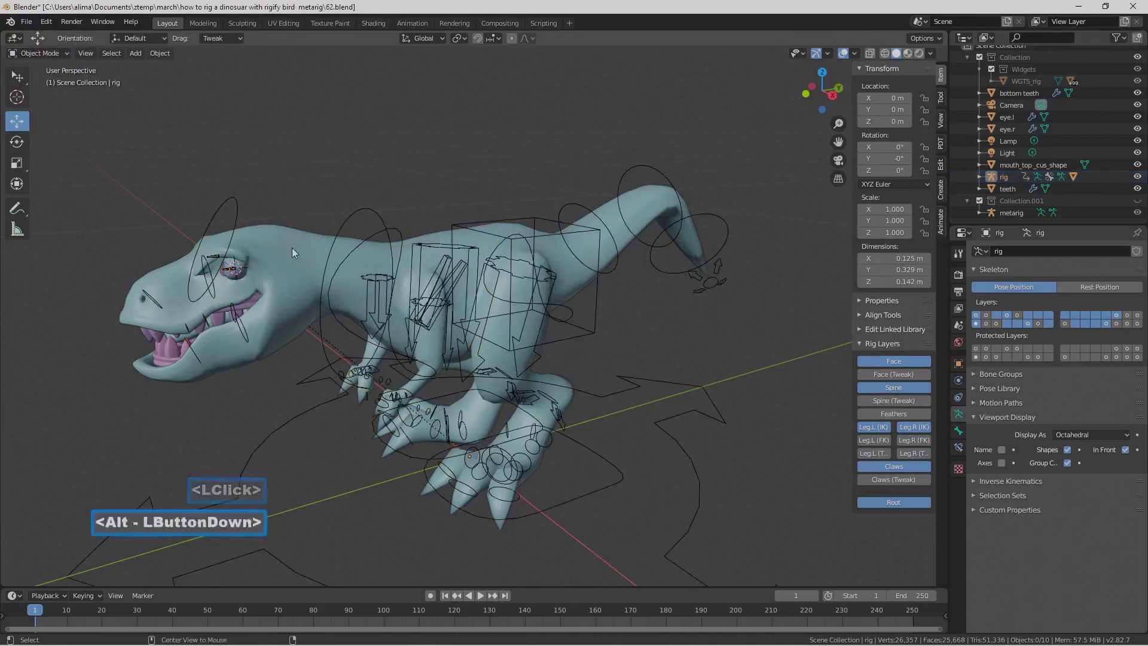
pyautogui.keyDown('alt'); pyautogui.click(292, 247); pyautogui.keyUp('alt')
pyautogui.keyDown('alt'); pyautogui.click(269, 256); pyautogui.keyUp('alt')
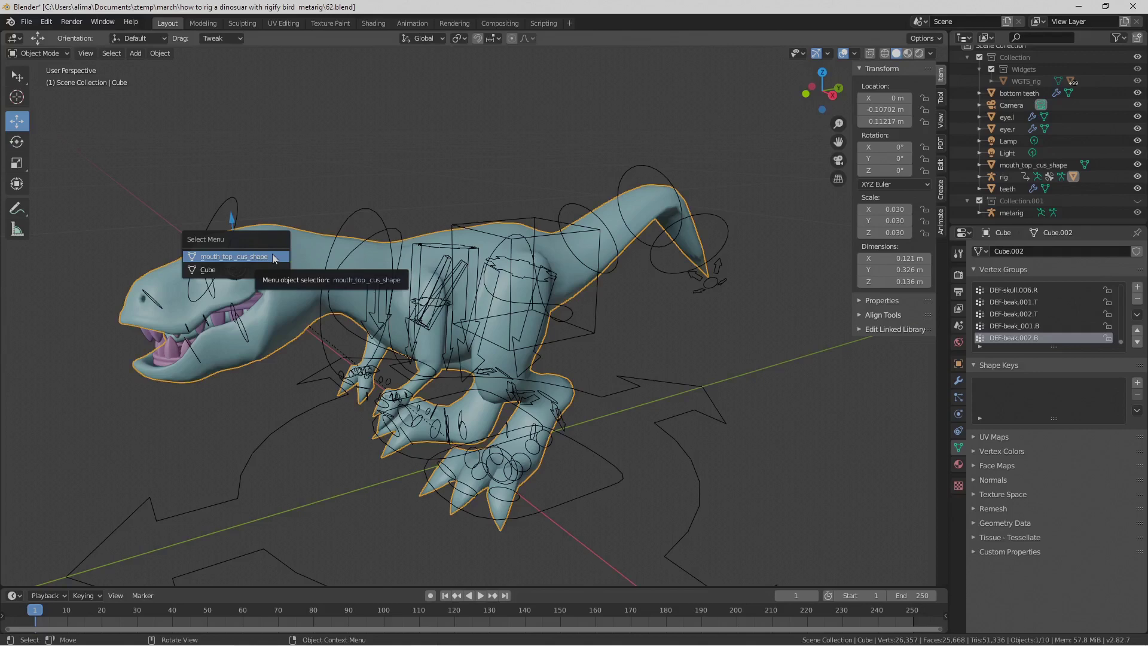
pyautogui.click(274, 257)
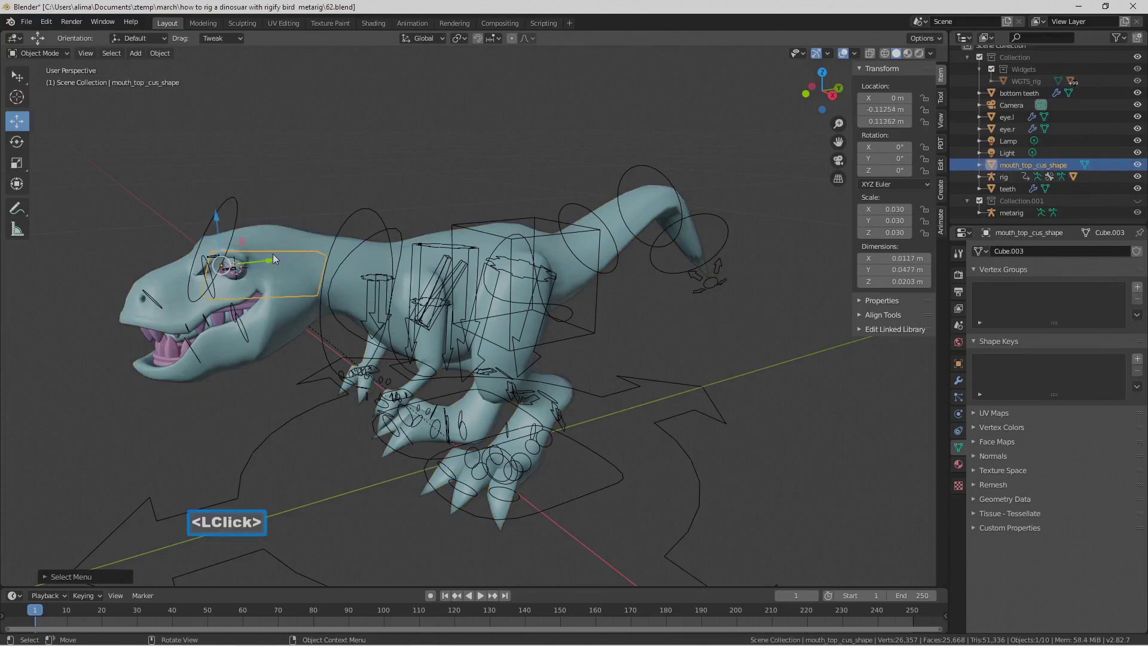
pyautogui.press('x')
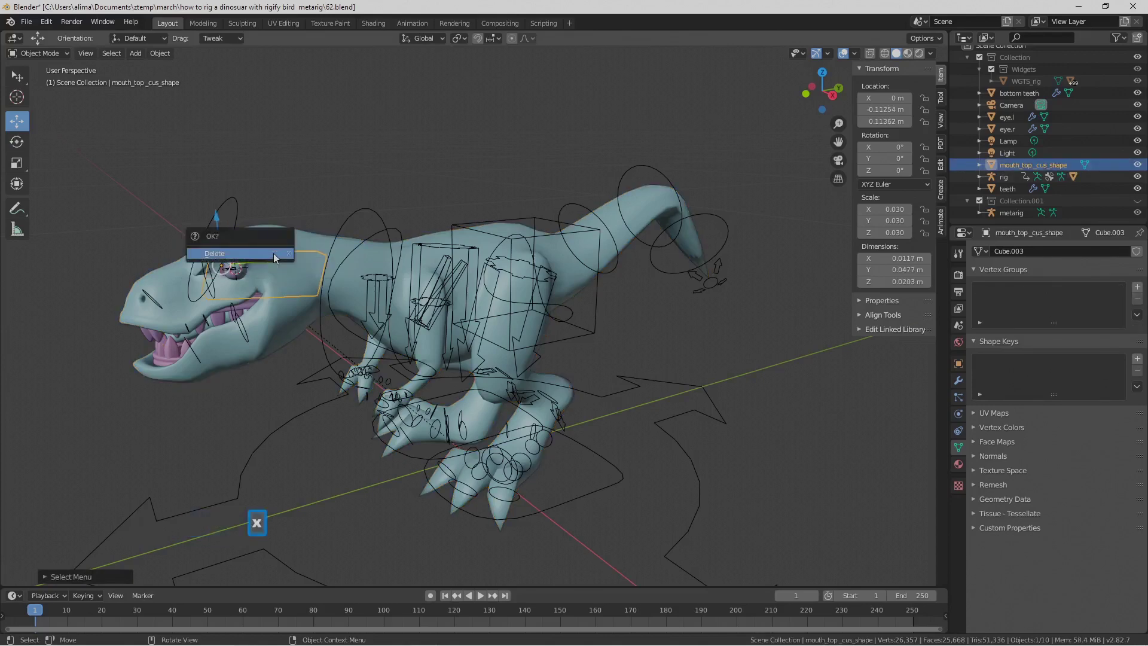
pyautogui.click(274, 254)
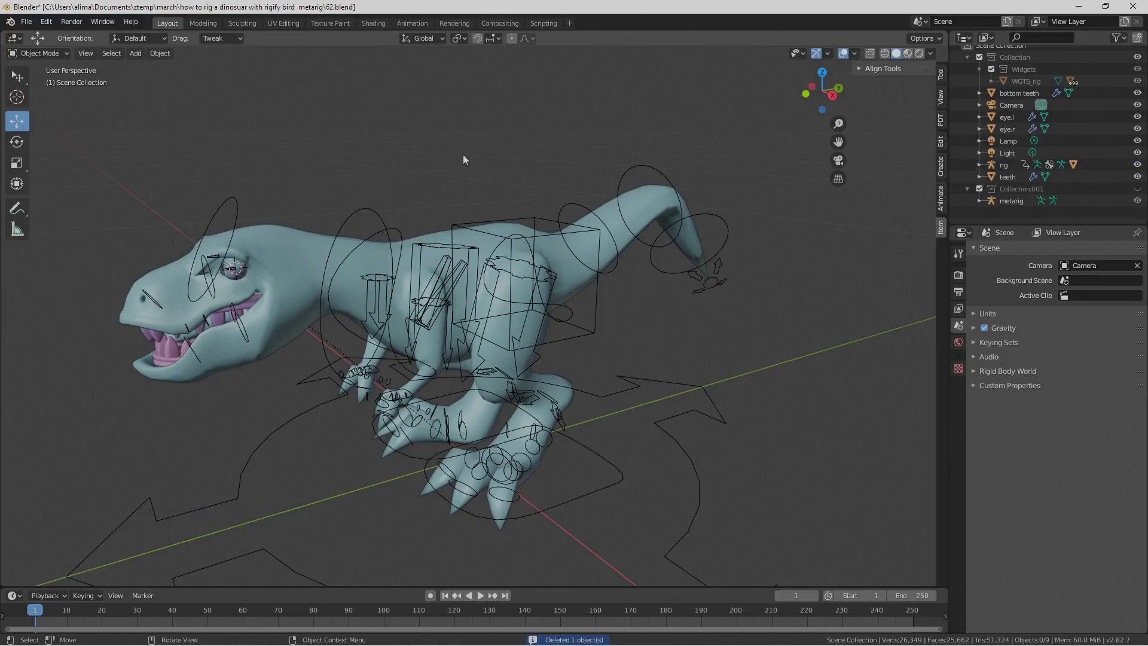
pyautogui.press('Pause')
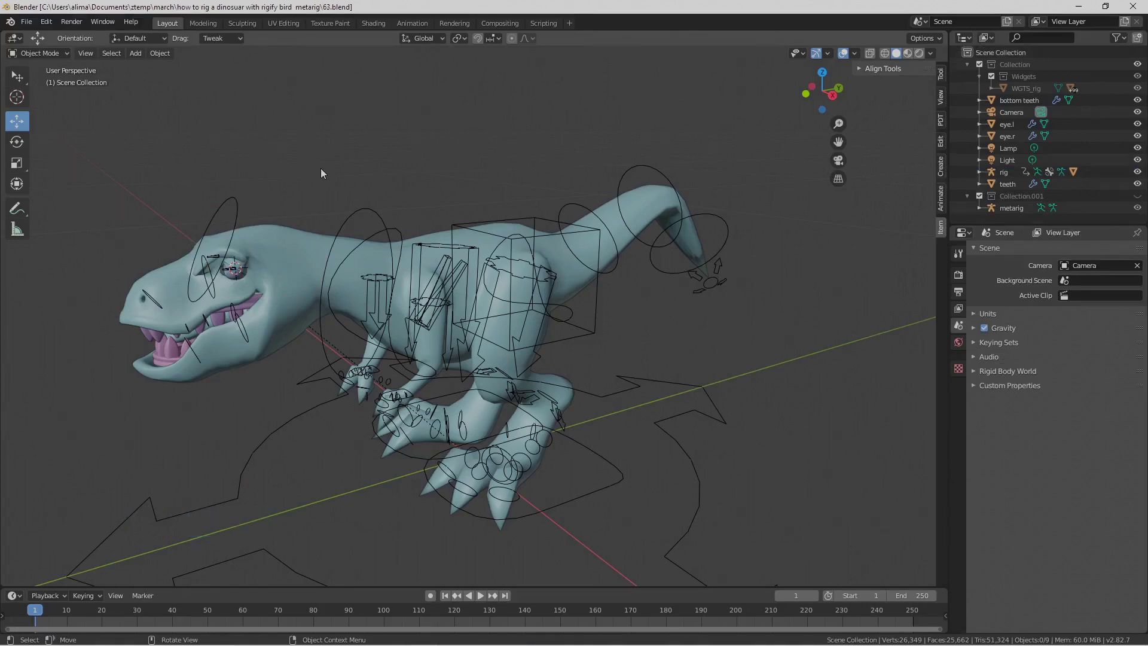
# - Select the bottom teeth object and set it to display In Front in the viewport
pyautogui.click(173, 354)
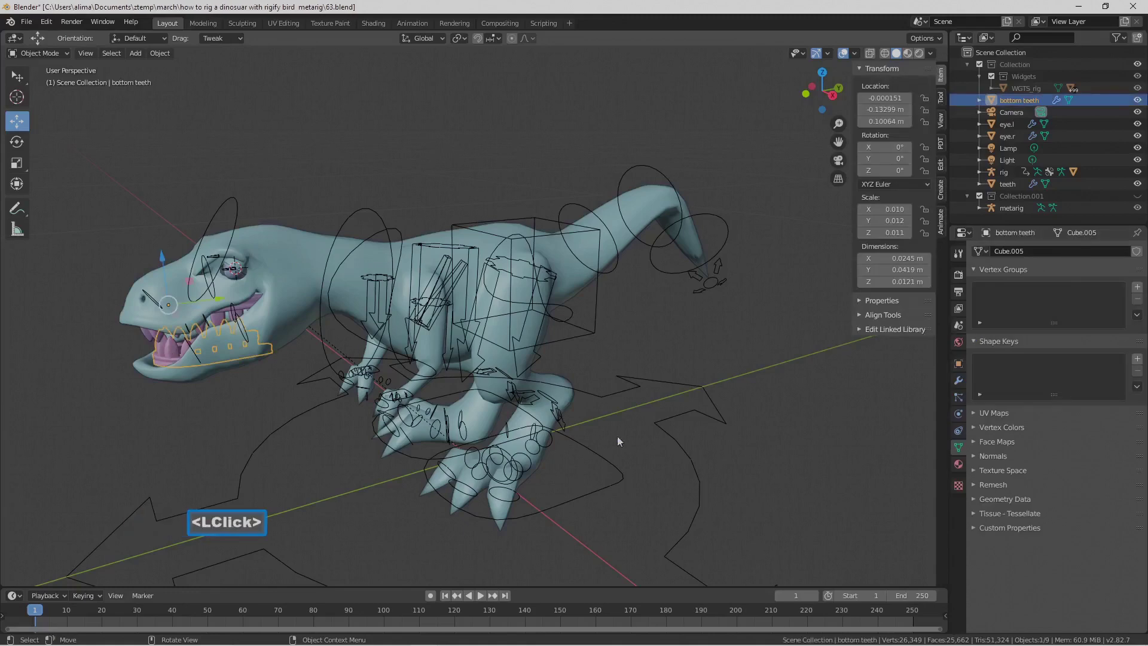
pyautogui.click(959, 365)
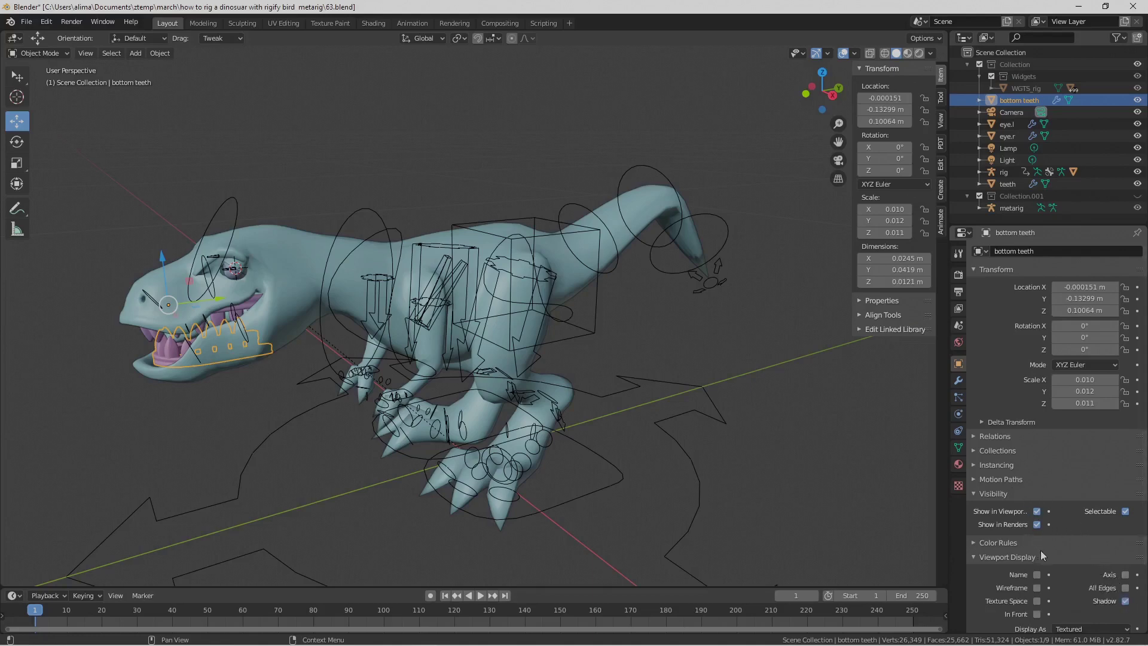
pyautogui.scroll(-2, 1050, 556)
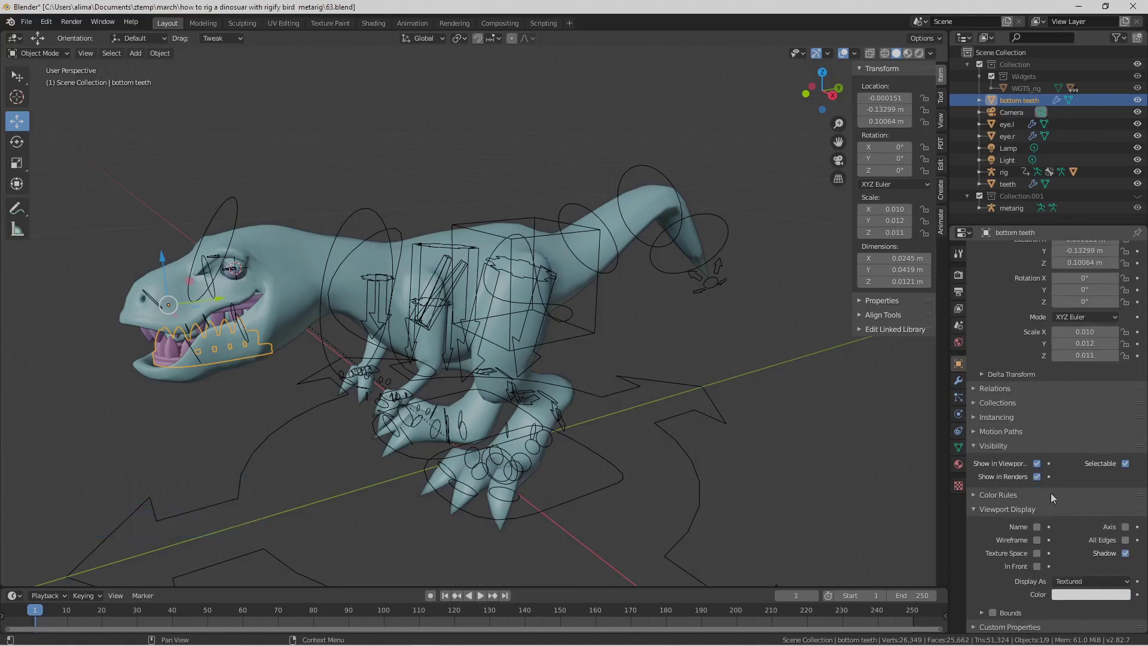
pyautogui.scroll(-2, 1050, 493)
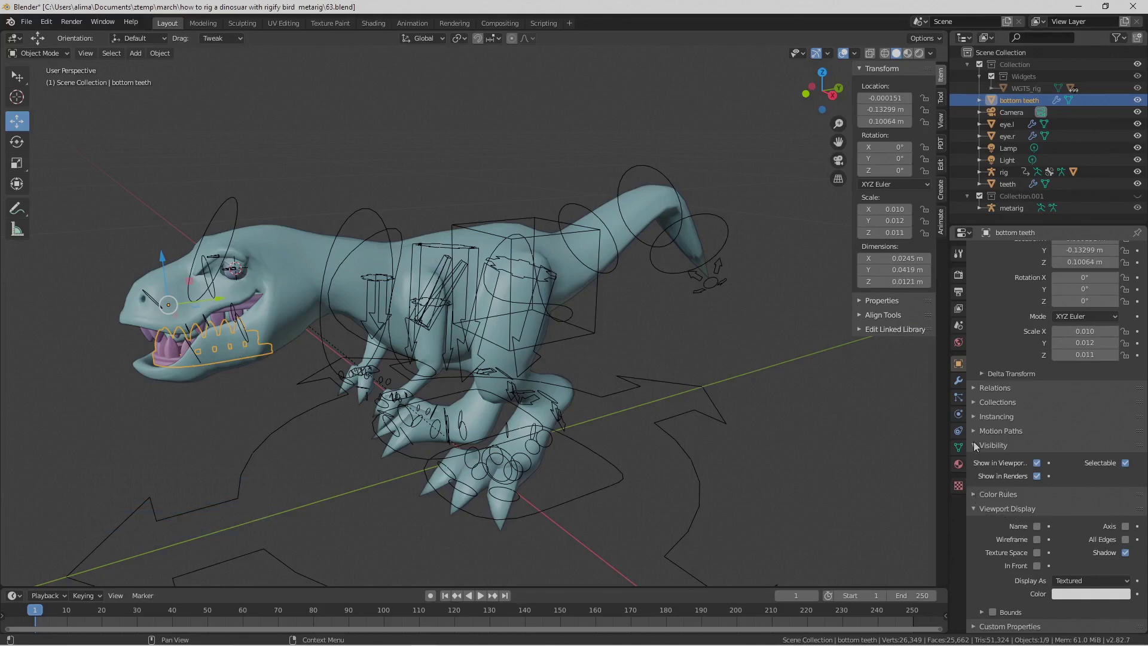
pyautogui.scroll(-2, 1016, 515)
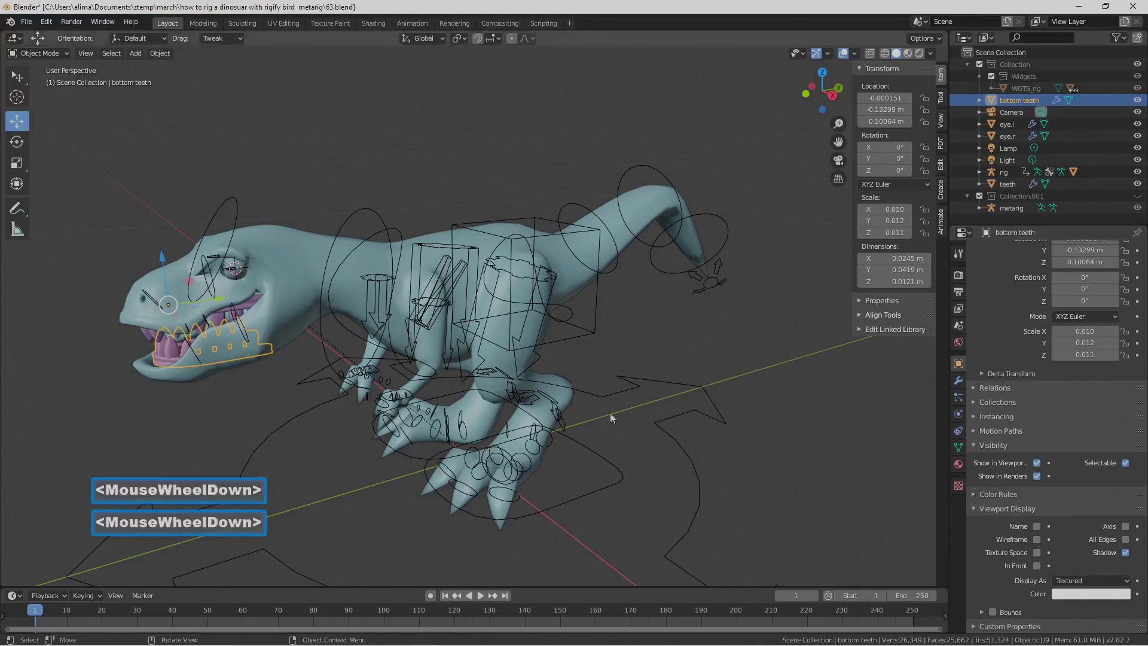
pyautogui.click(958, 448)
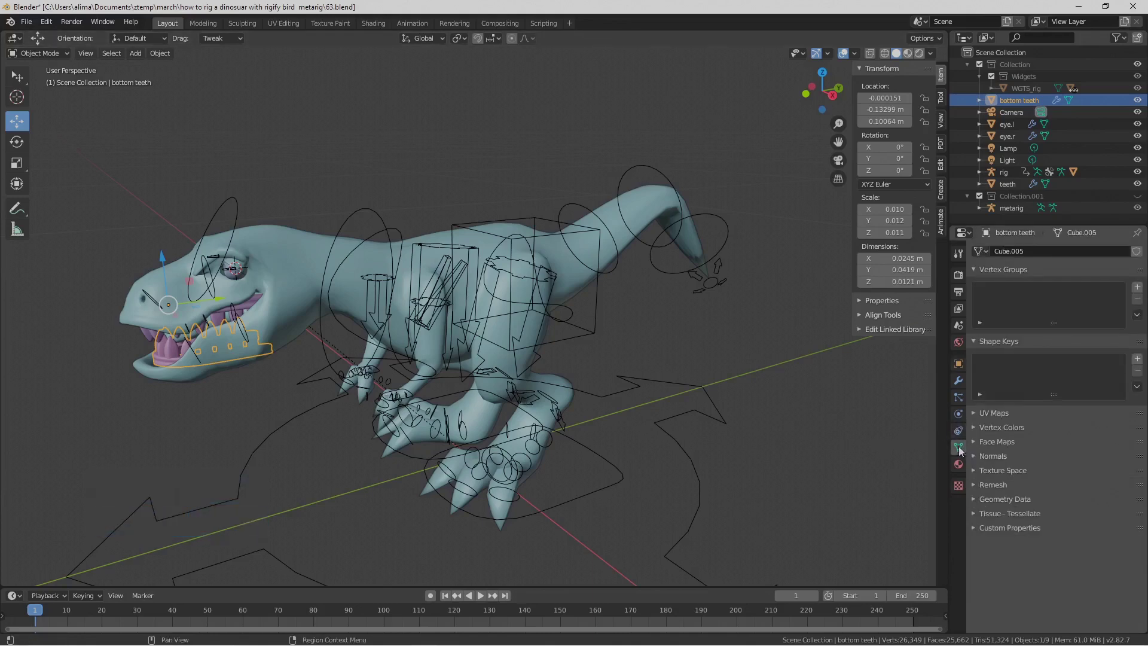
pyautogui.click(957, 363)
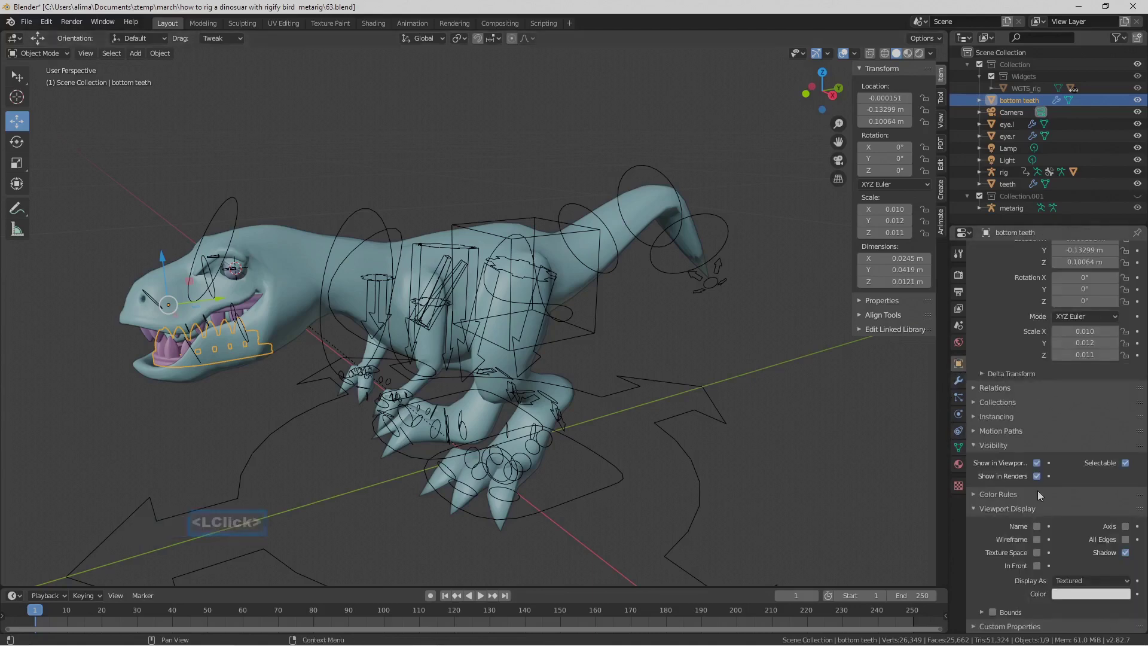
pyautogui.click(1039, 565)
pyautogui.moveTo(389, 335)
pyautogui.mouseDown(button='middle')
pyautogui.moveTo(357, 321)
pyautogui.moveTo(382, 337)
pyautogui.mouseUp(button='middle')
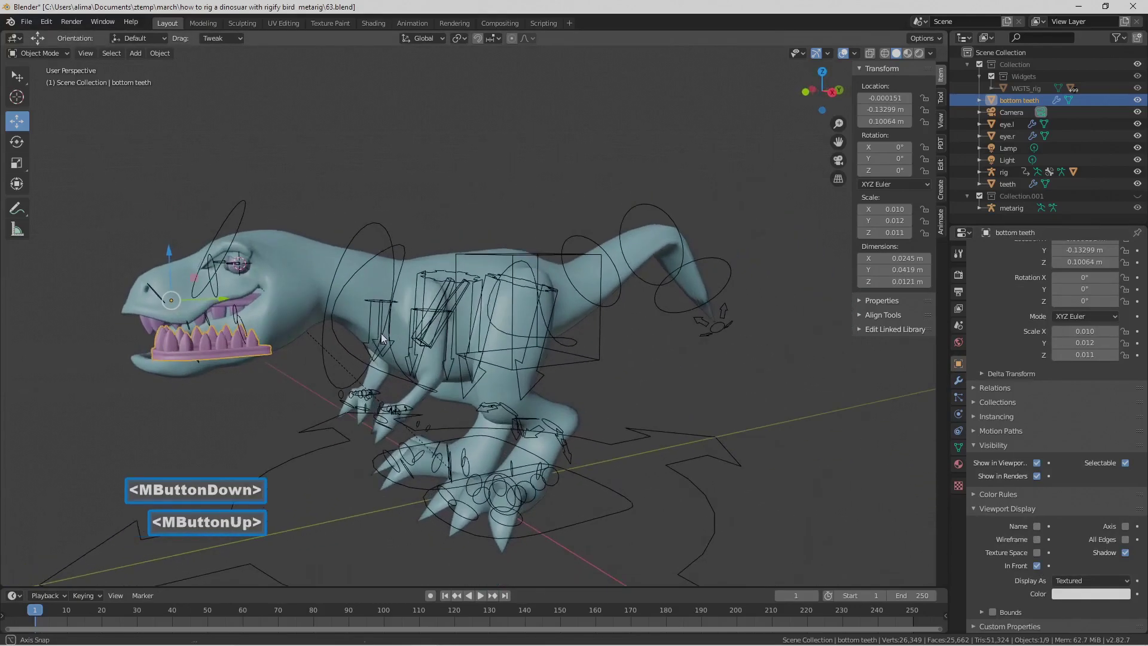
# - Show only the rig's deform bone layer (layer 30) and save the file as 64.blend
pyautogui.click(589, 357)
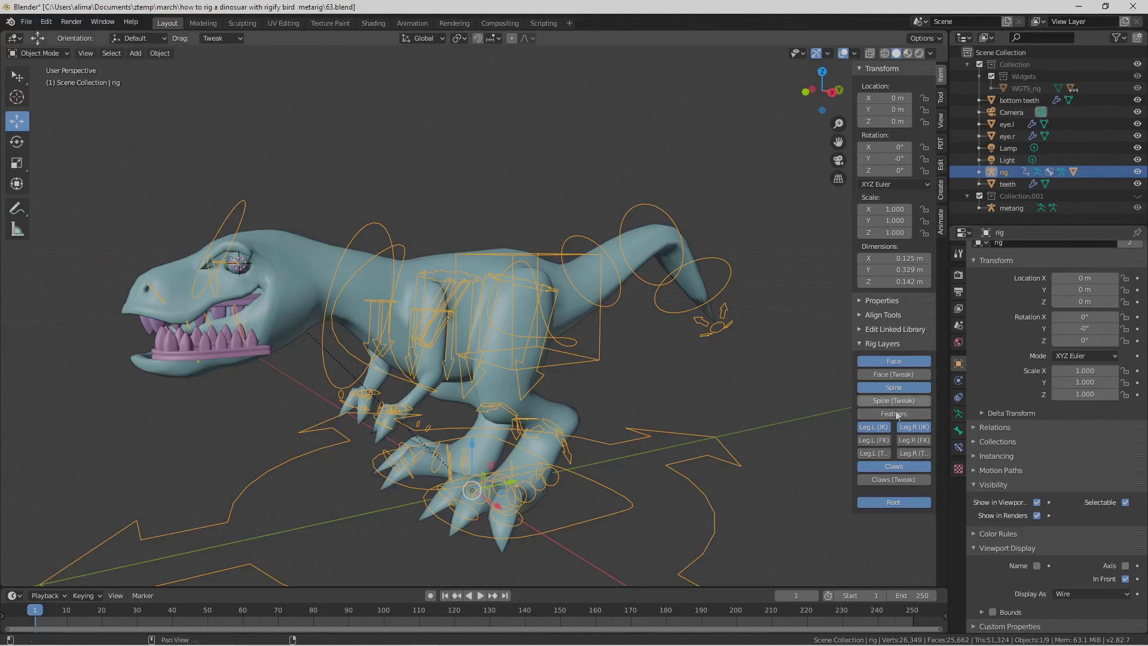
pyautogui.click(959, 414)
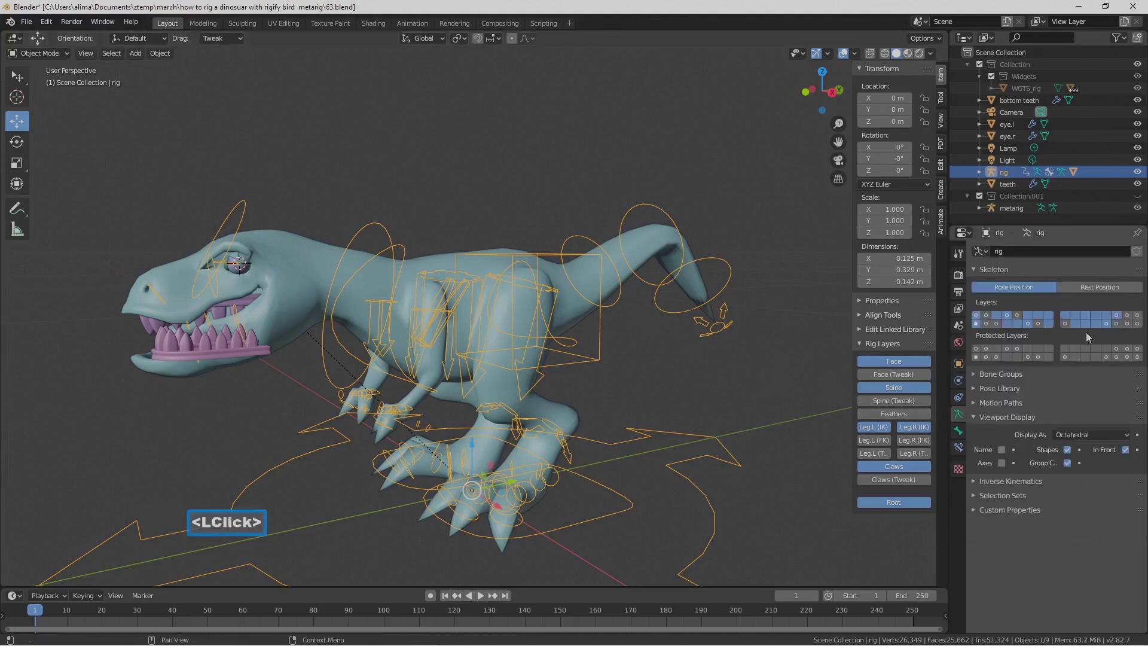
pyautogui.click(1116, 323)
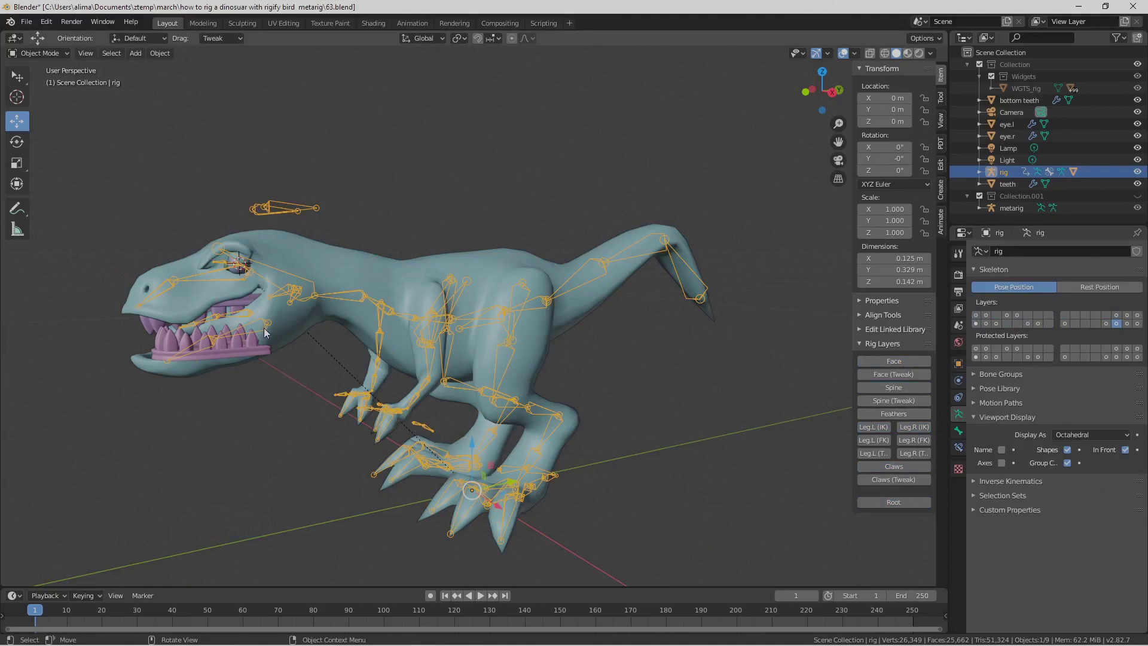
pyautogui.moveTo(280, 357)
pyautogui.mouseDown(button='middle')
pyautogui.moveTo(299, 372)
pyautogui.moveTo(289, 350)
pyautogui.mouseUp(button='middle')
pyautogui.press('Pause')
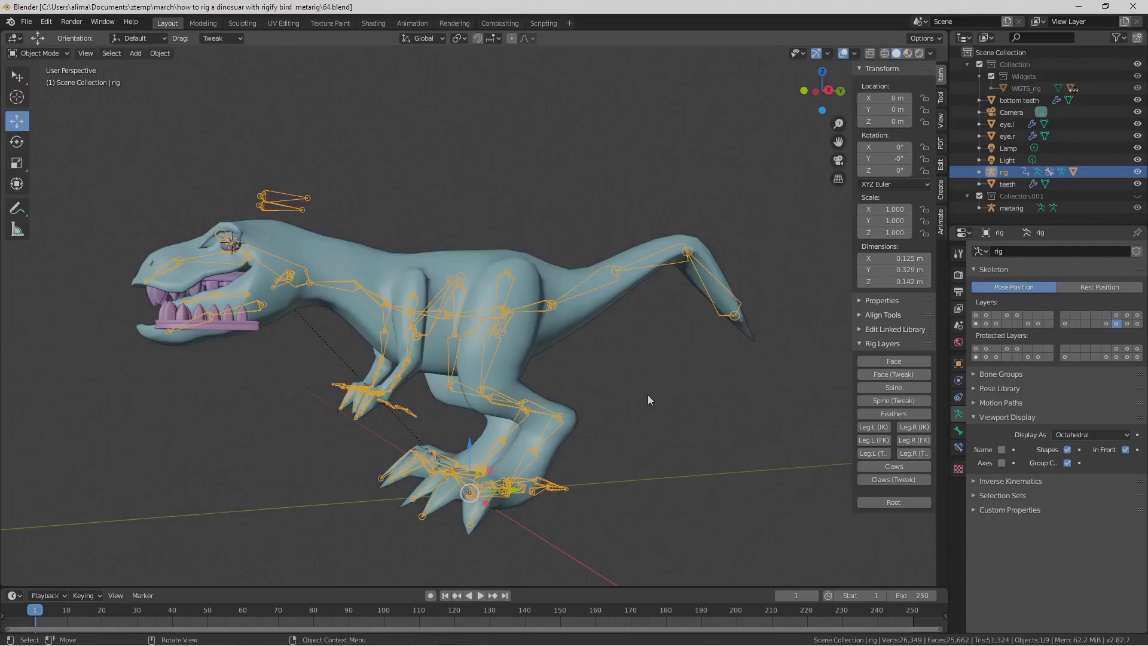
# - From the right view, save the file as 65.blend and set the bottom teeth's origin to their geometry
pyautogui.click(941, 120)
pyautogui.click(914, 481)
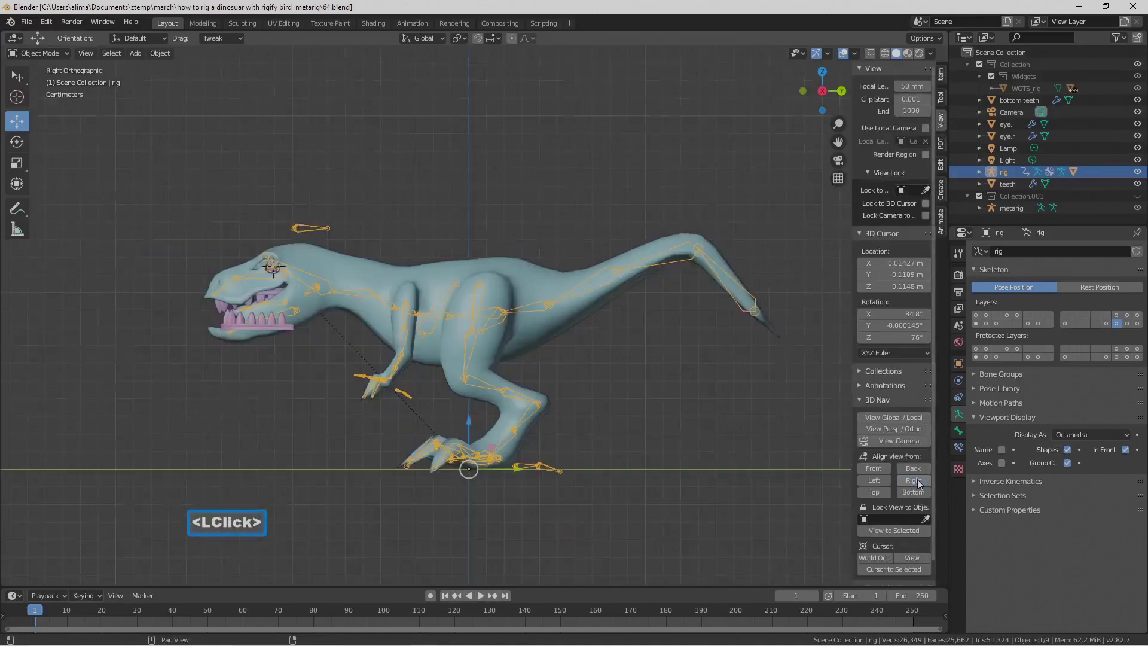
pyautogui.click(281, 324)
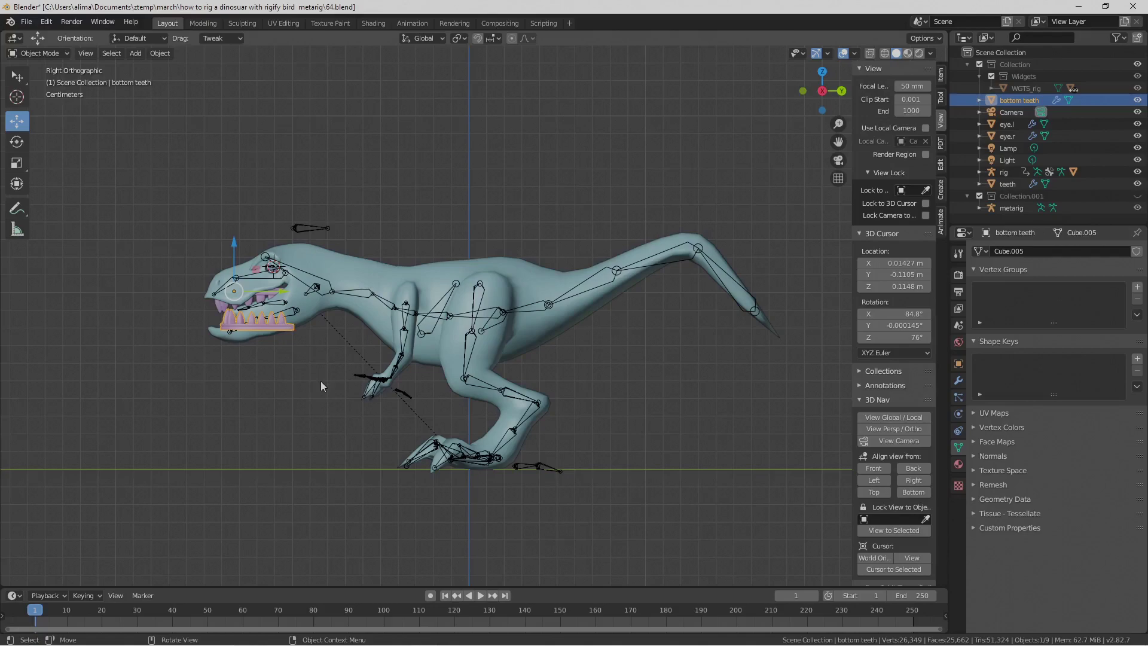
pyautogui.press('Pause')
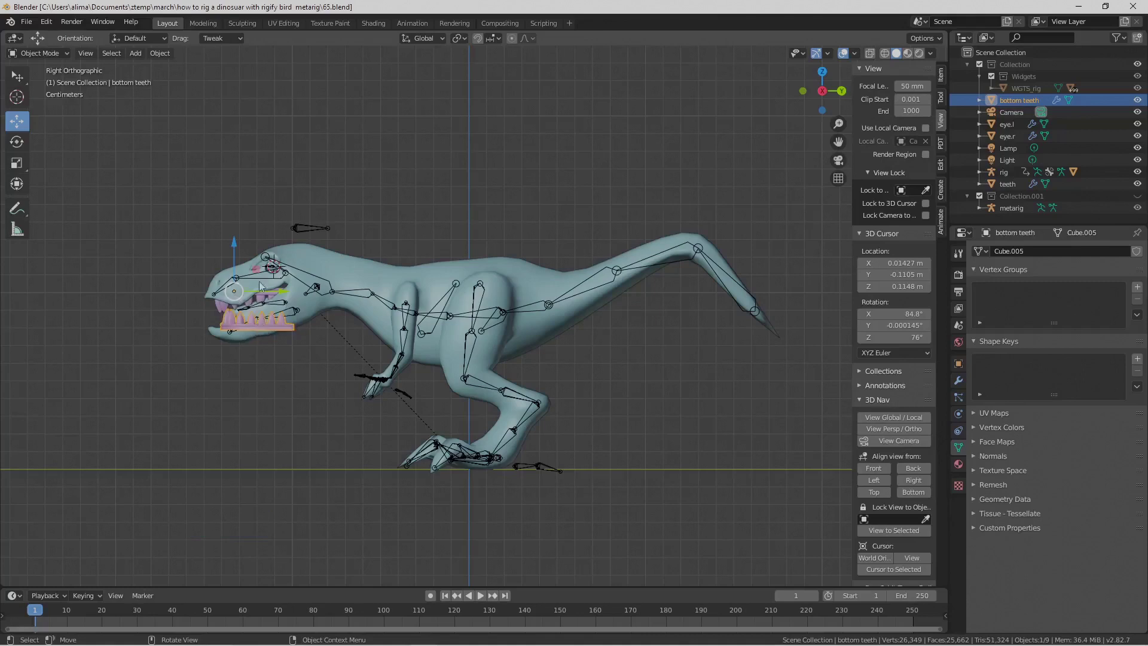
pyautogui.click(164, 55)
pyautogui.moveTo(180, 79)
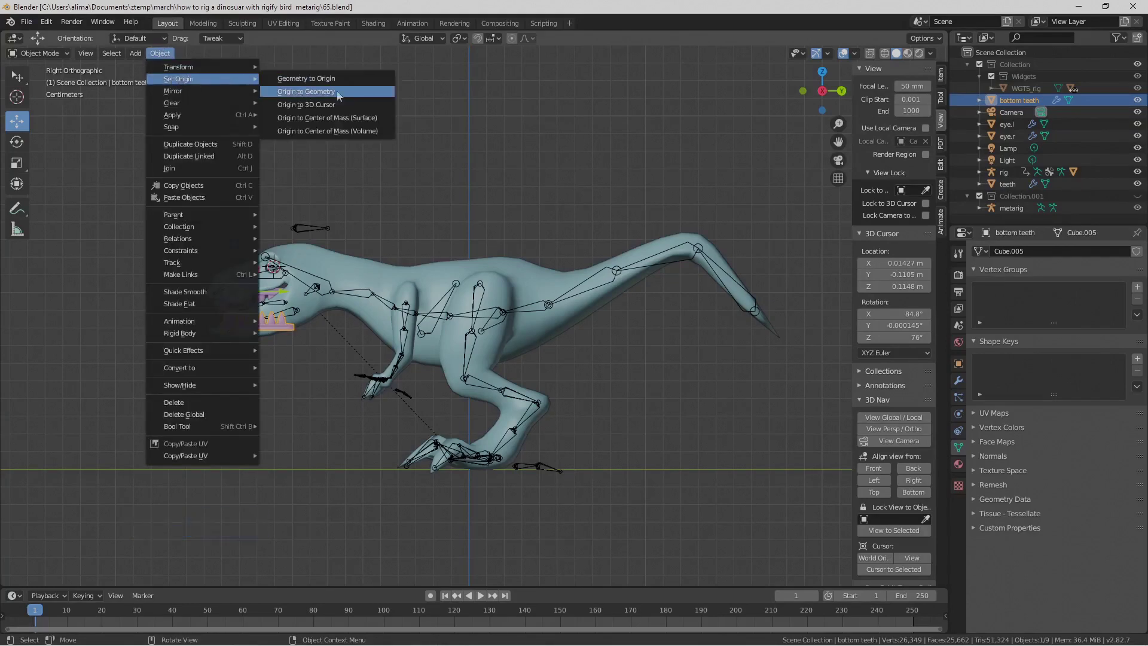
pyautogui.click(356, 91)
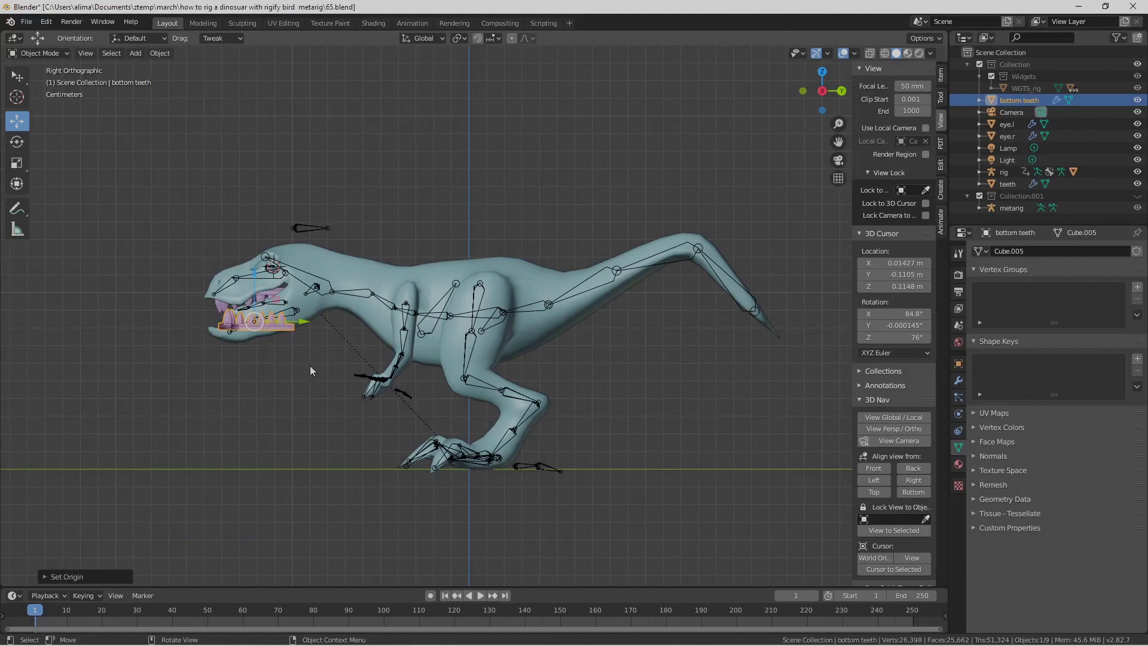
# - Tilt the bottom teeth to follow the lower jaw, raise them slightly, and save the file as 66.blend
pyautogui.press('r')
pyautogui.click(321, 354)
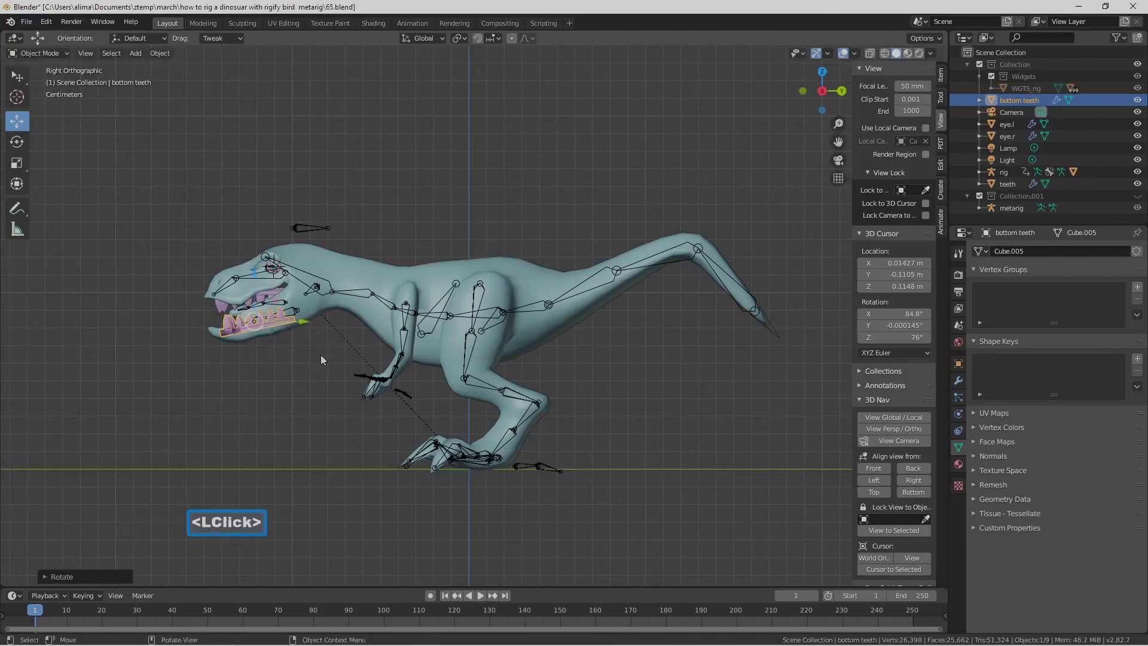
pyautogui.moveTo(259, 282); pyautogui.dragTo(257, 278)
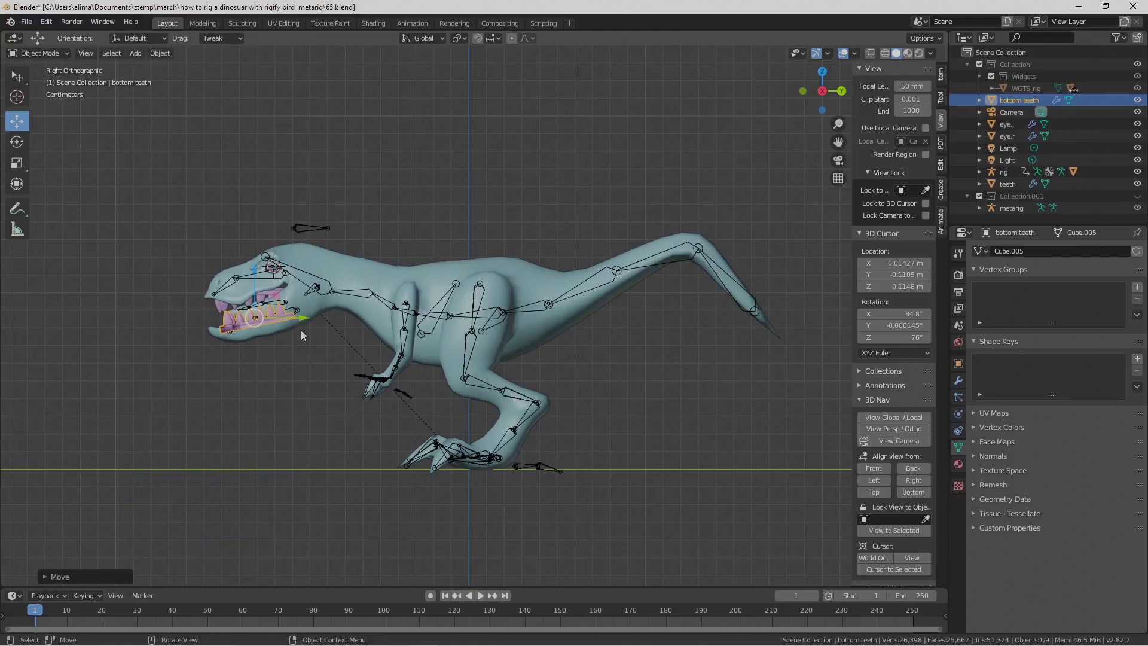
pyautogui.click(523, 150)
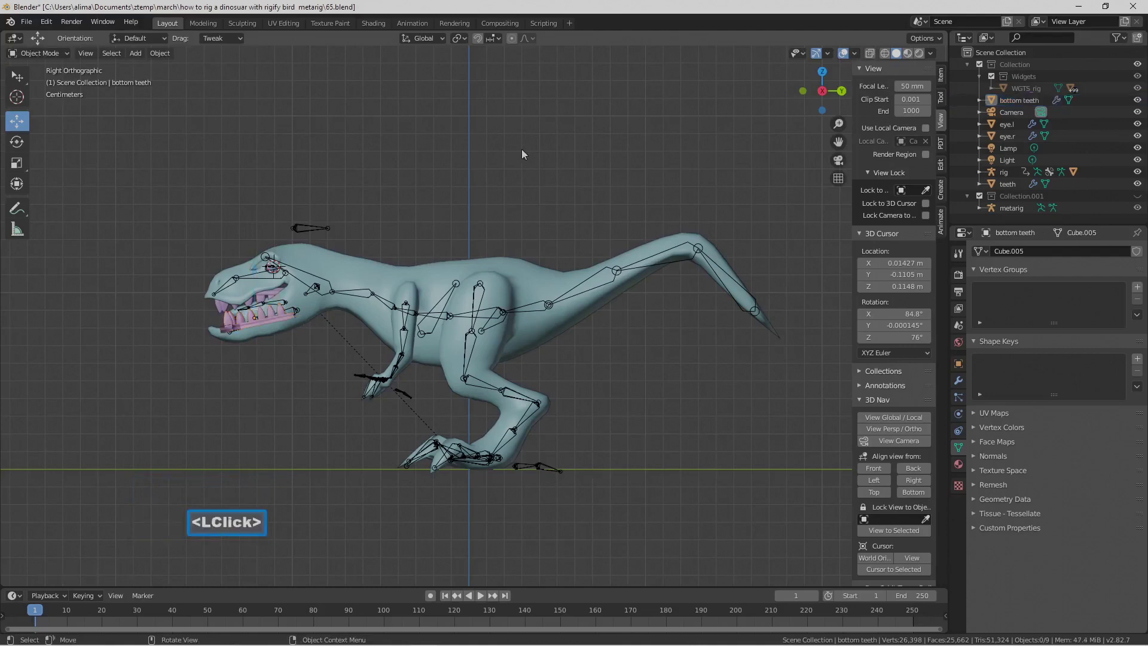
pyautogui.press('Pause')
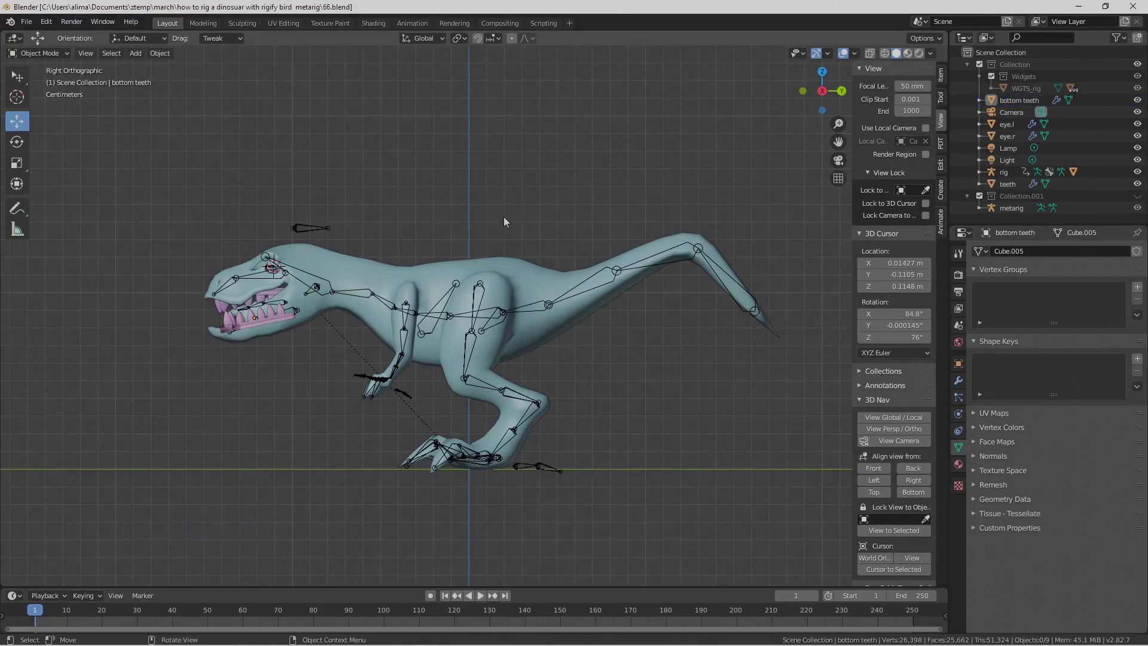
# - Turn off the viewport display of the bottom teeth's Mirror modifier
pyautogui.moveTo(450, 210); pyautogui.dragTo(520, 225, button='middle')
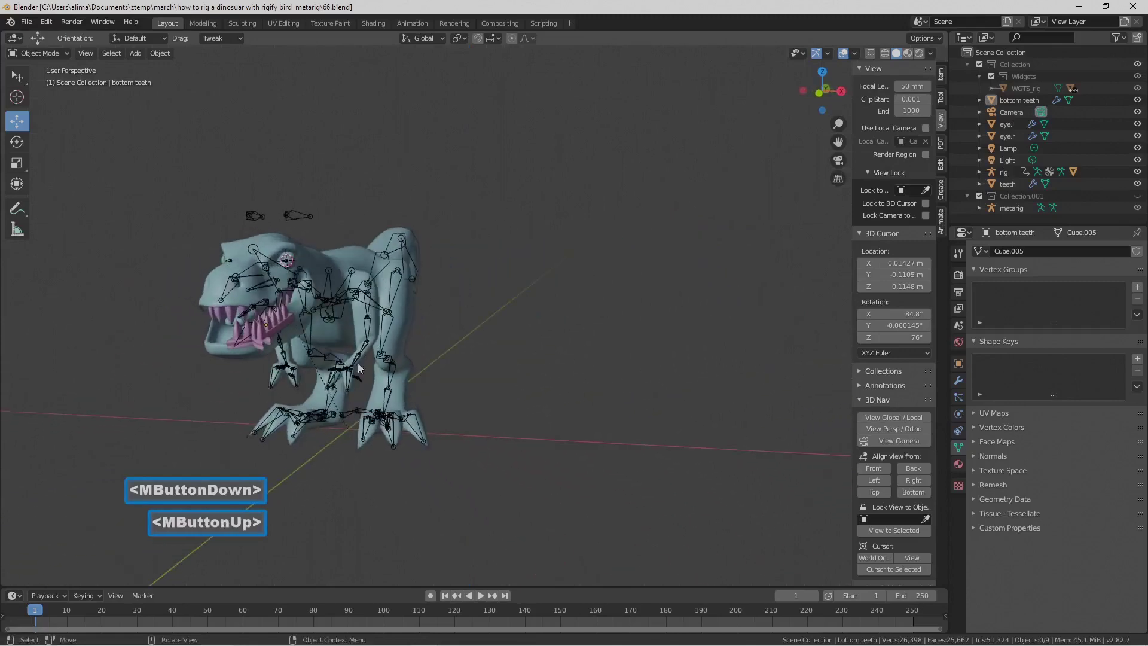
pyautogui.click(260, 345)
pyautogui.click(262, 346)
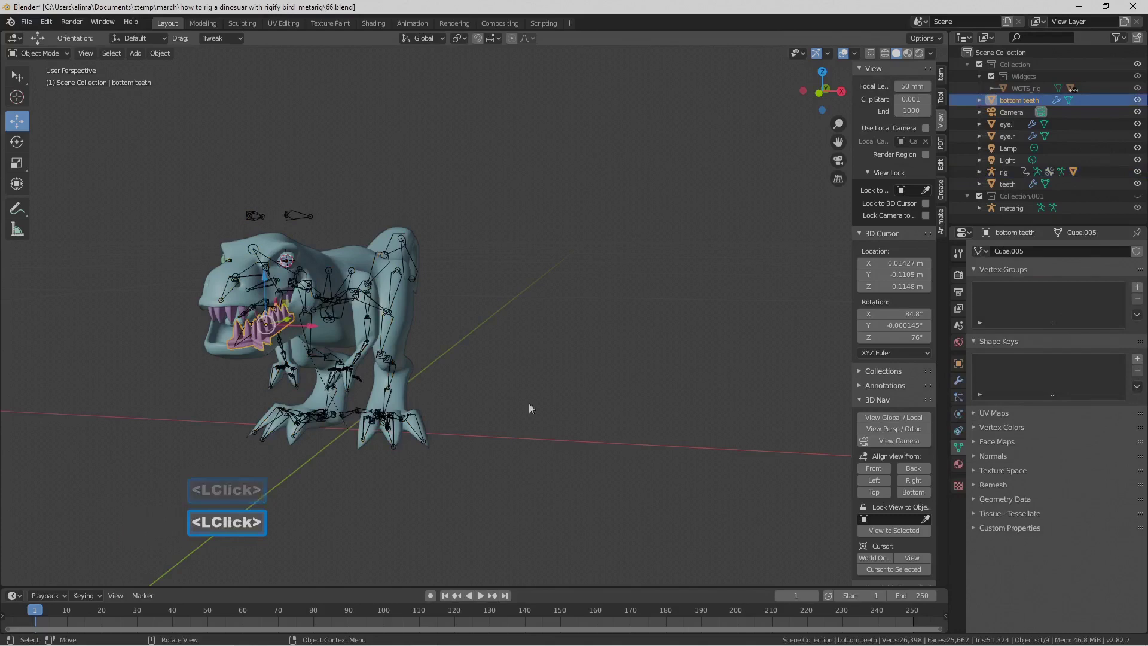
pyautogui.click(959, 381)
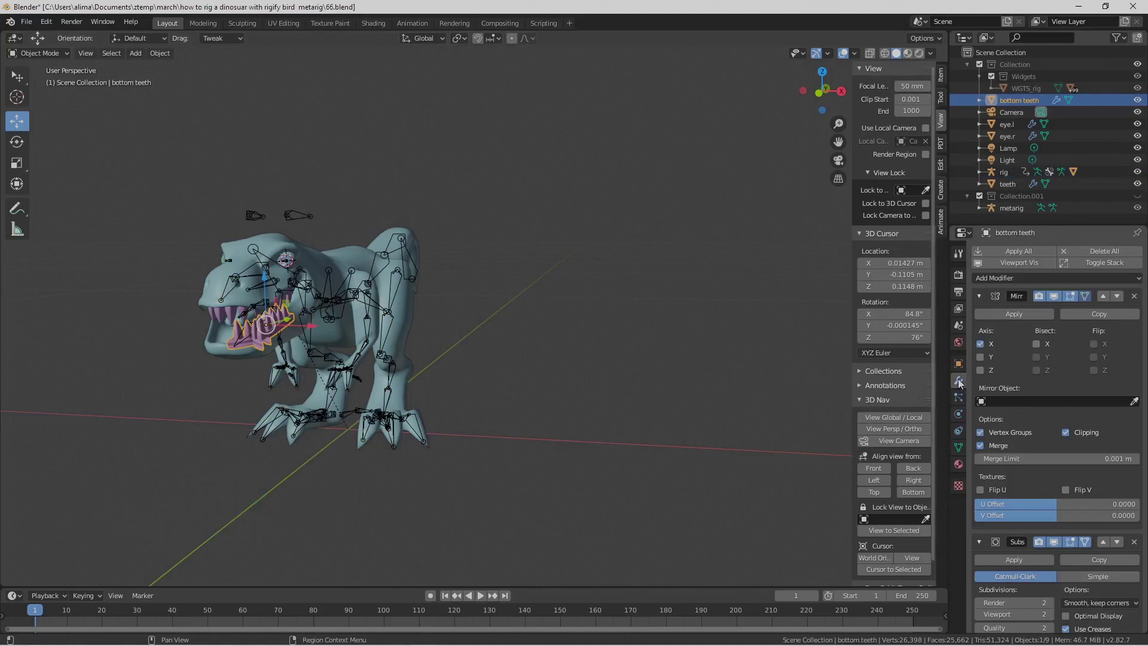
pyautogui.click(1056, 299)
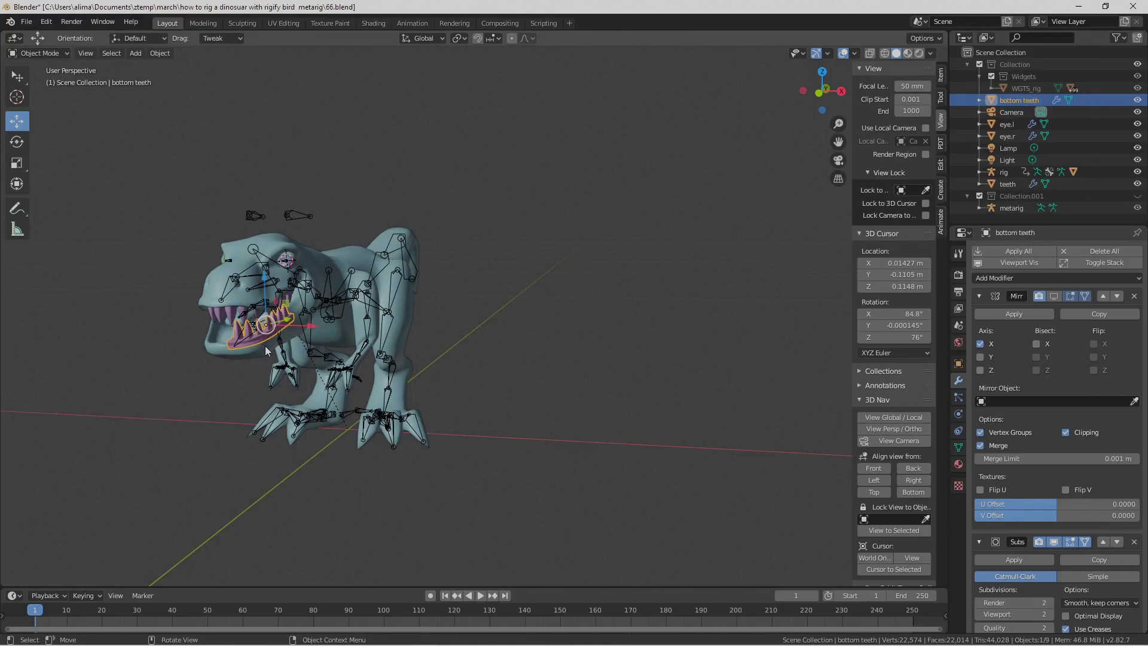
# - Snap the 3D cursor to the origin of the dinosaur body mesh
pyautogui.click(234, 306)
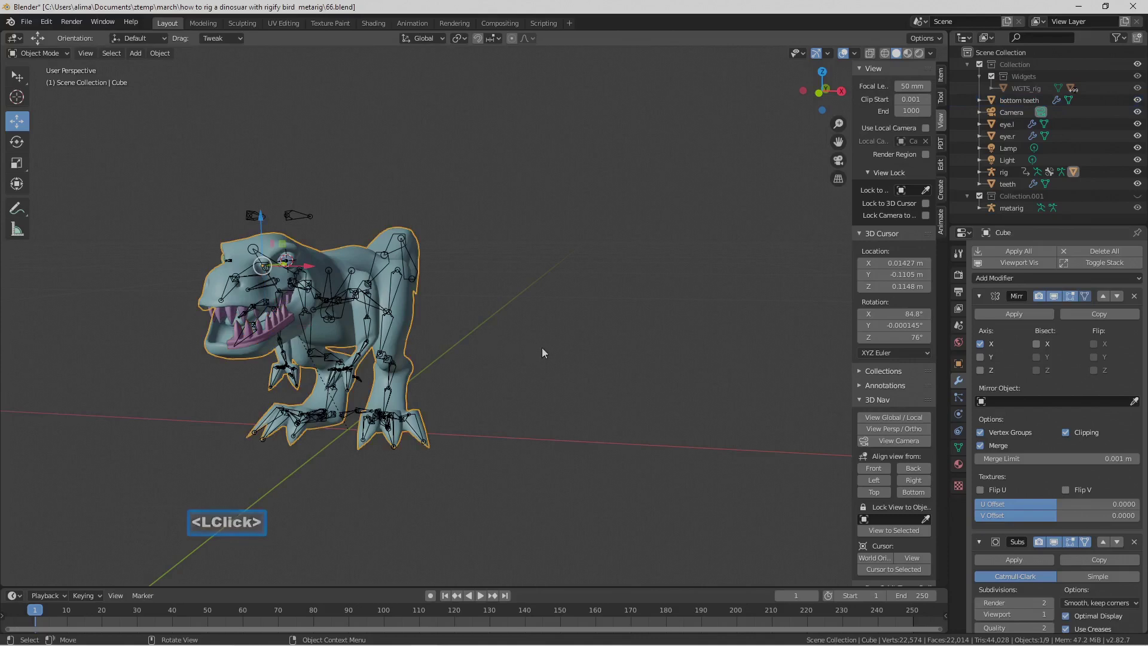
pyautogui.press('shift')
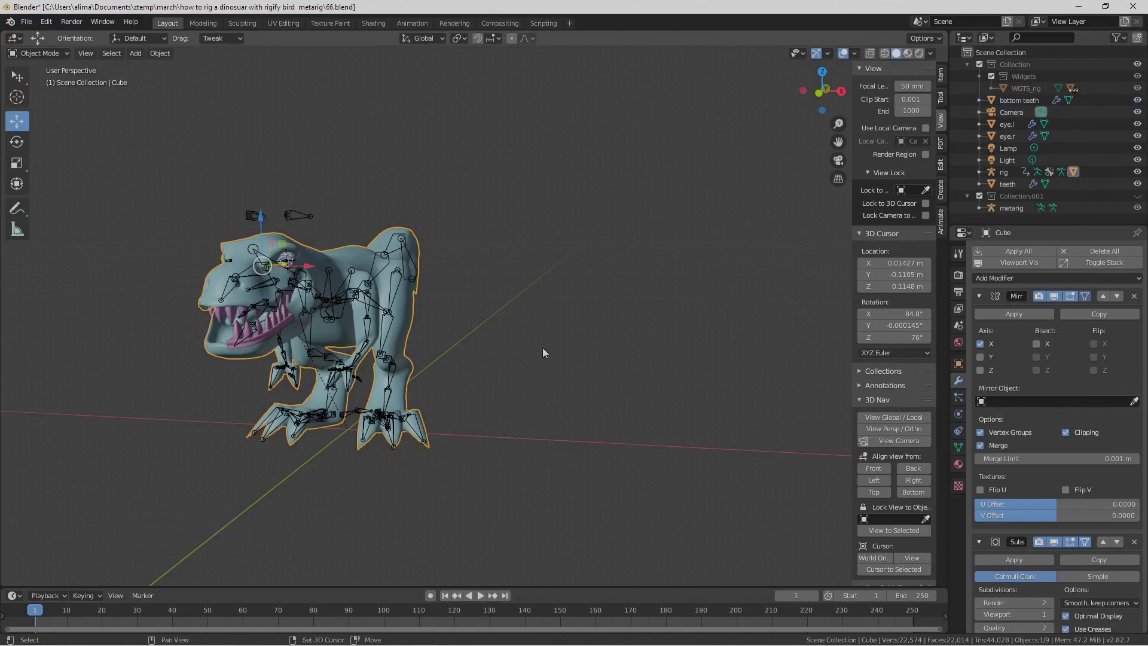
pyautogui.hotkey('shift', 's')
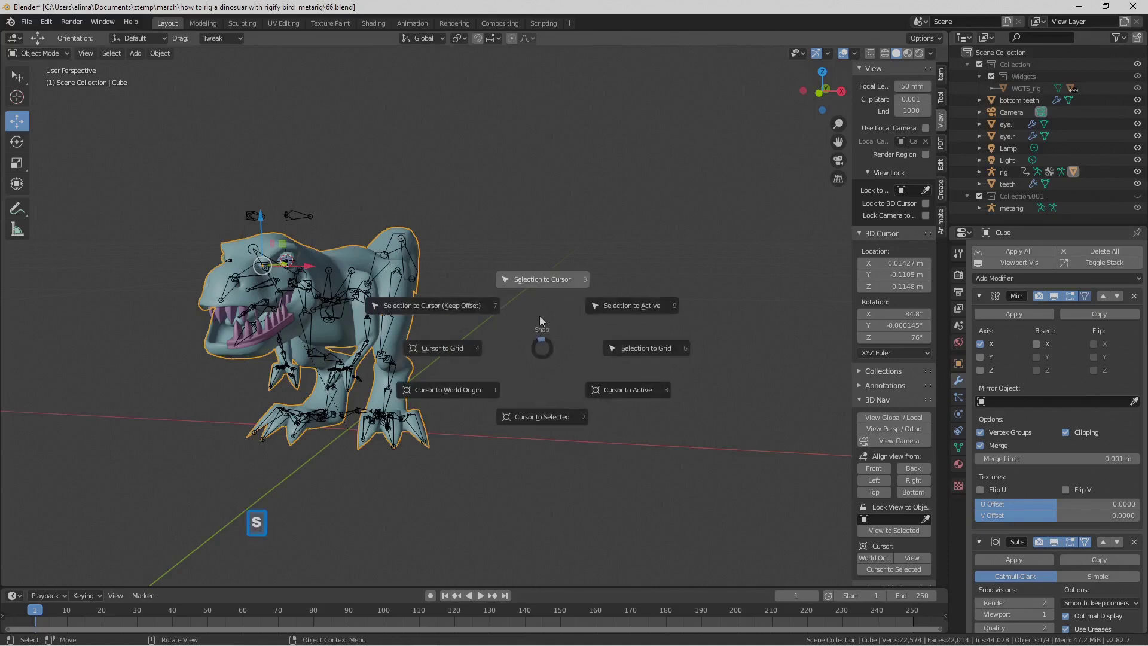
pyautogui.click(535, 419)
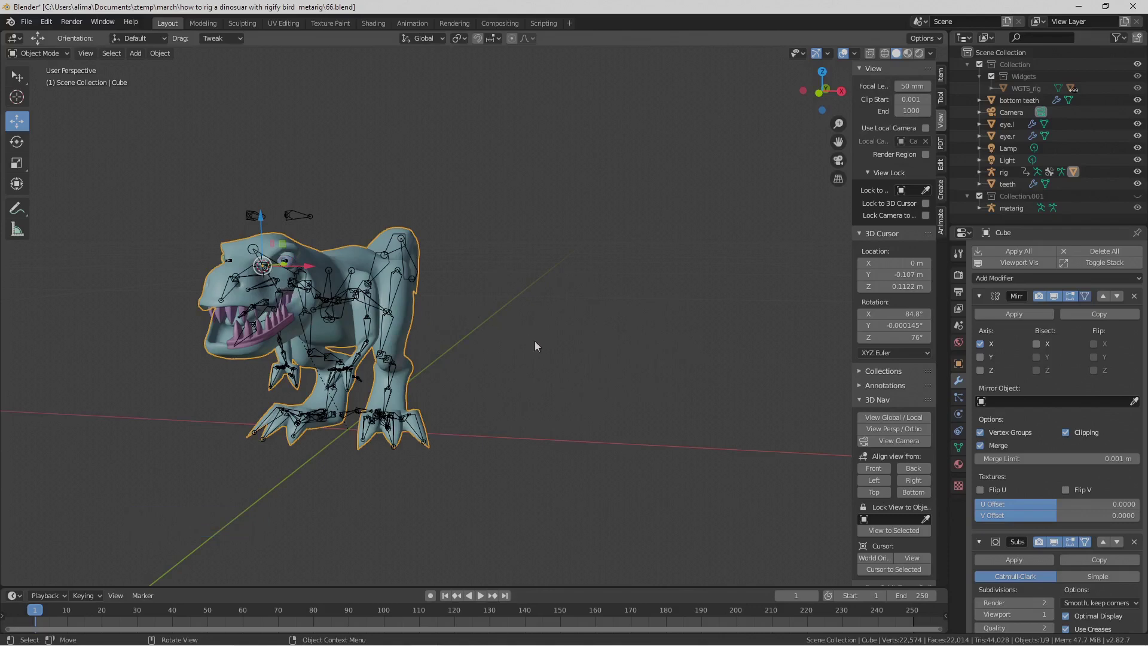
# - Add a cube-shaped empty at the 3D cursor and scale it down to about the size of the dinosaur's head
pyautogui.hotkey('shift', 'a')
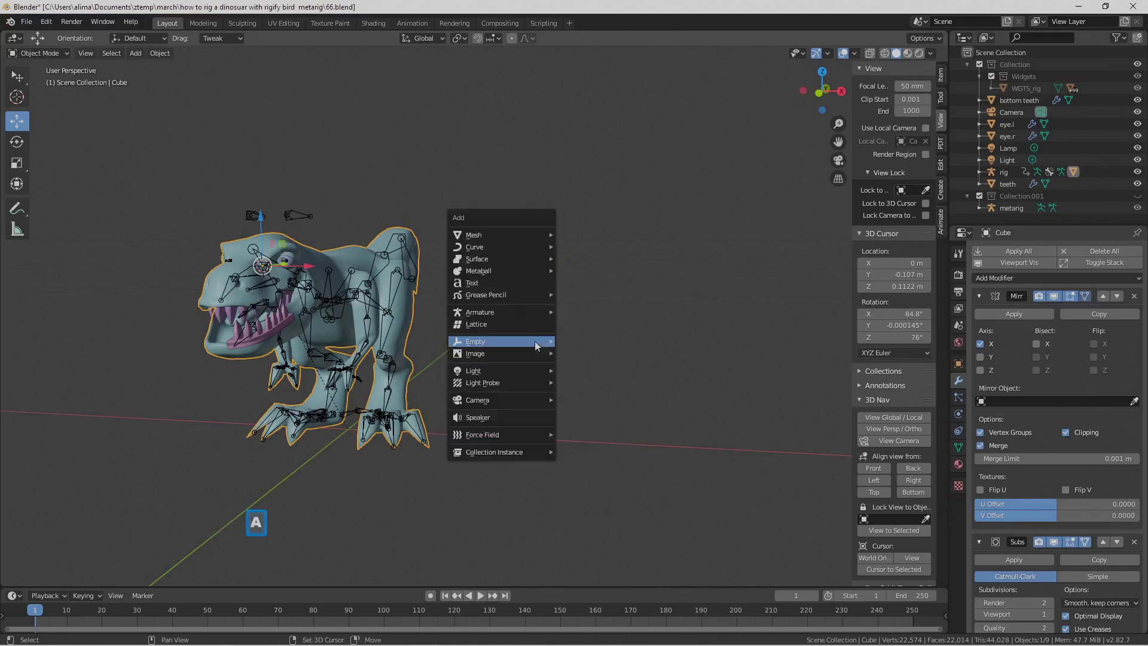
pyautogui.moveTo(535, 341)
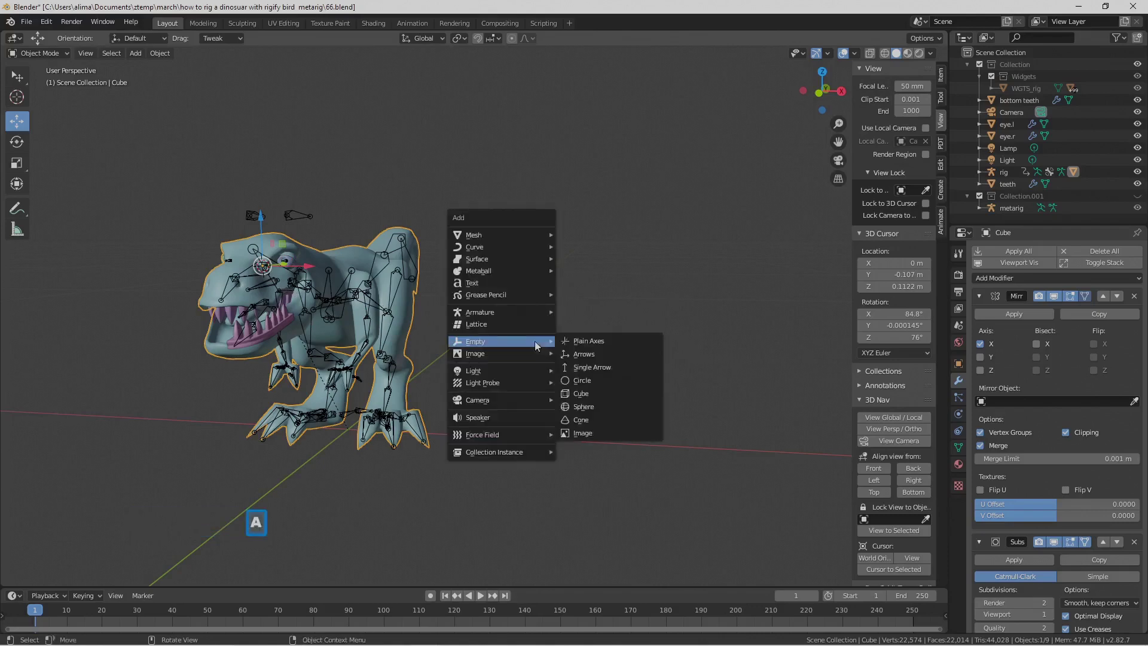
pyautogui.click(602, 393)
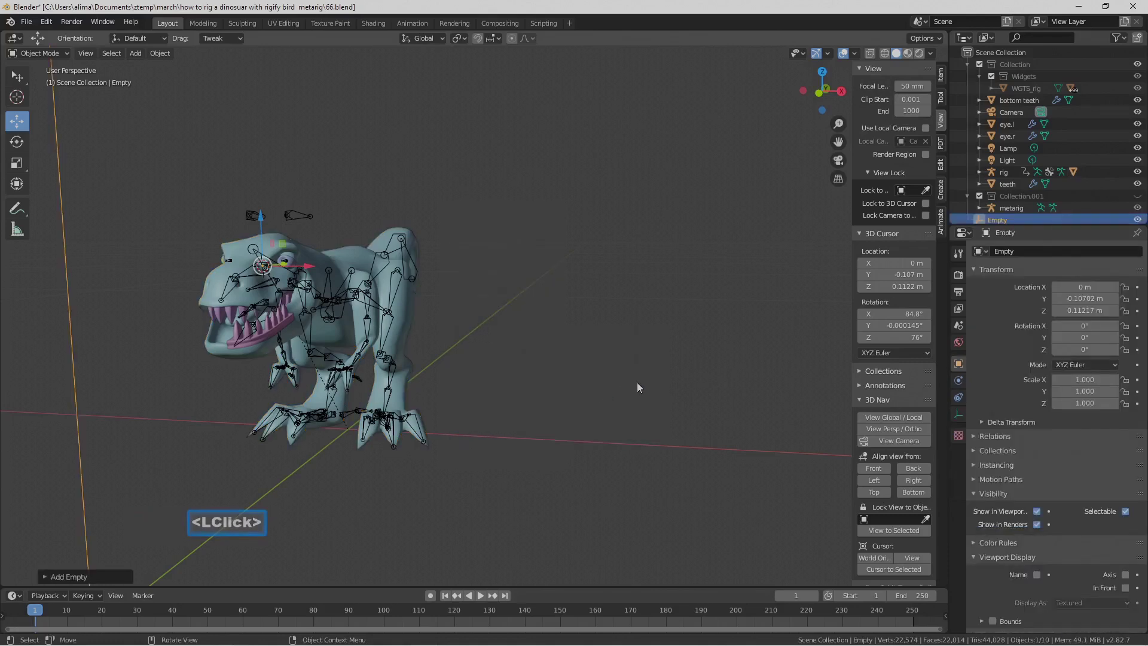
pyautogui.press('s')
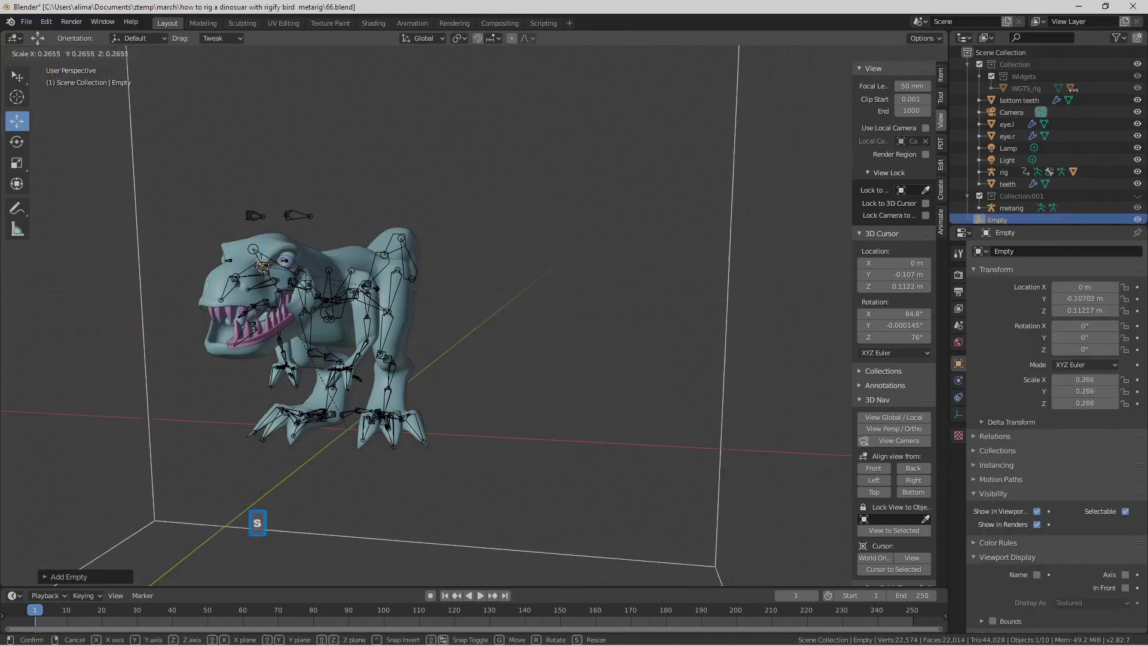
pyautogui.click(340, 283)
pyautogui.press('s')
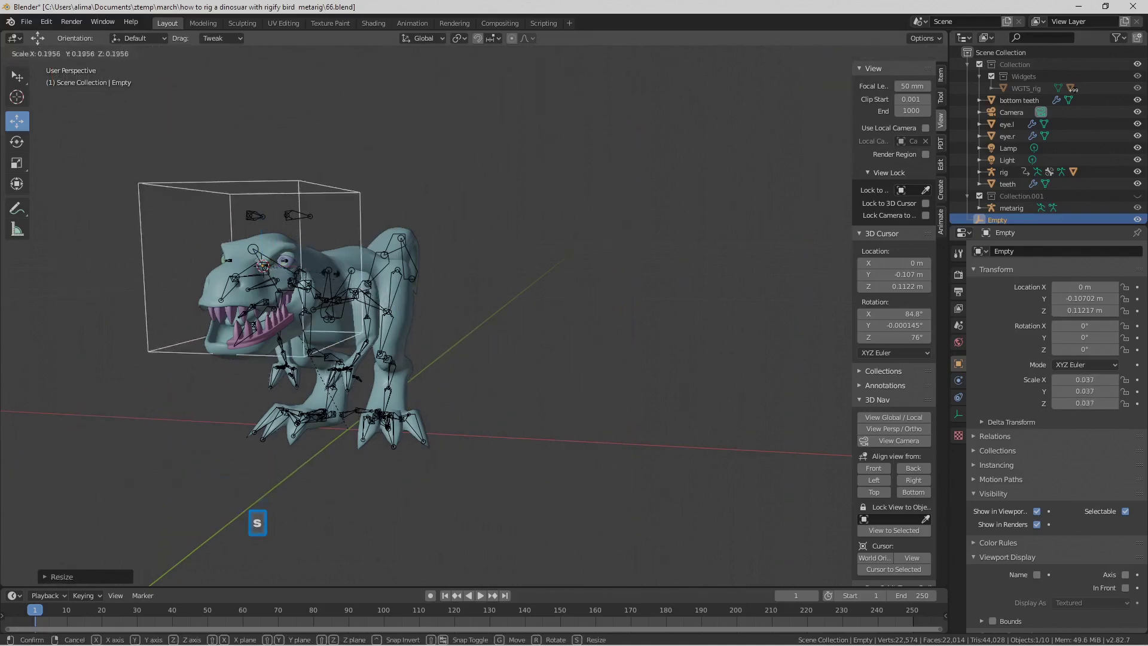
pyautogui.click(300, 268)
# - Set the Empty as the mirror object of the bottom teeth's Mirror modifier
pyautogui.click(268, 334)
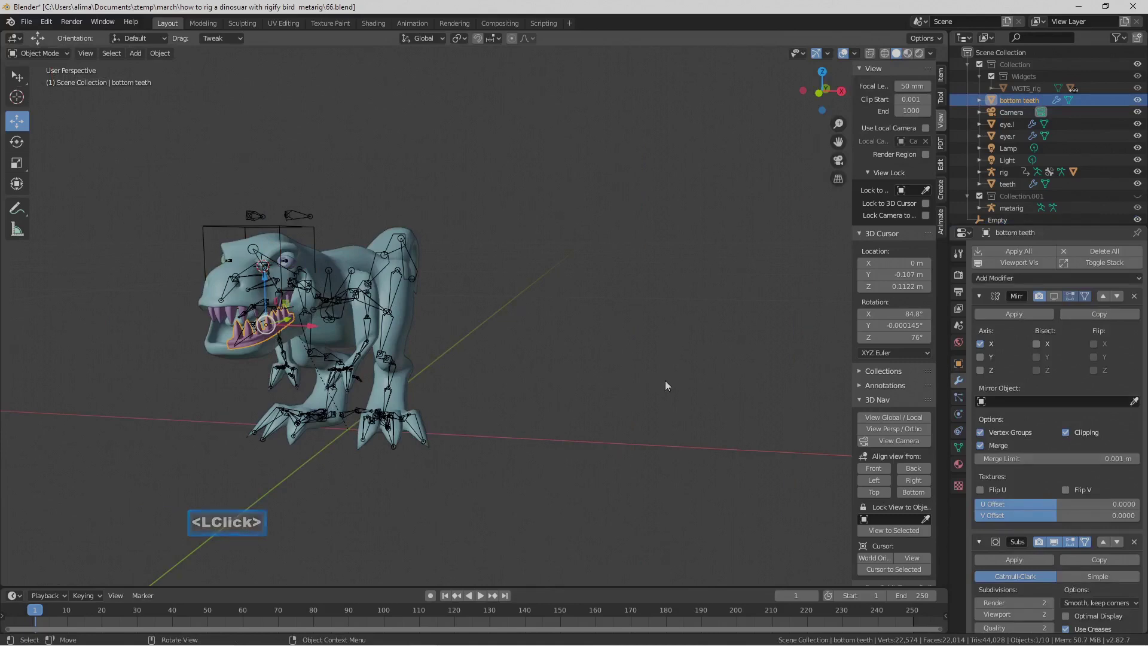
pyautogui.click(983, 402)
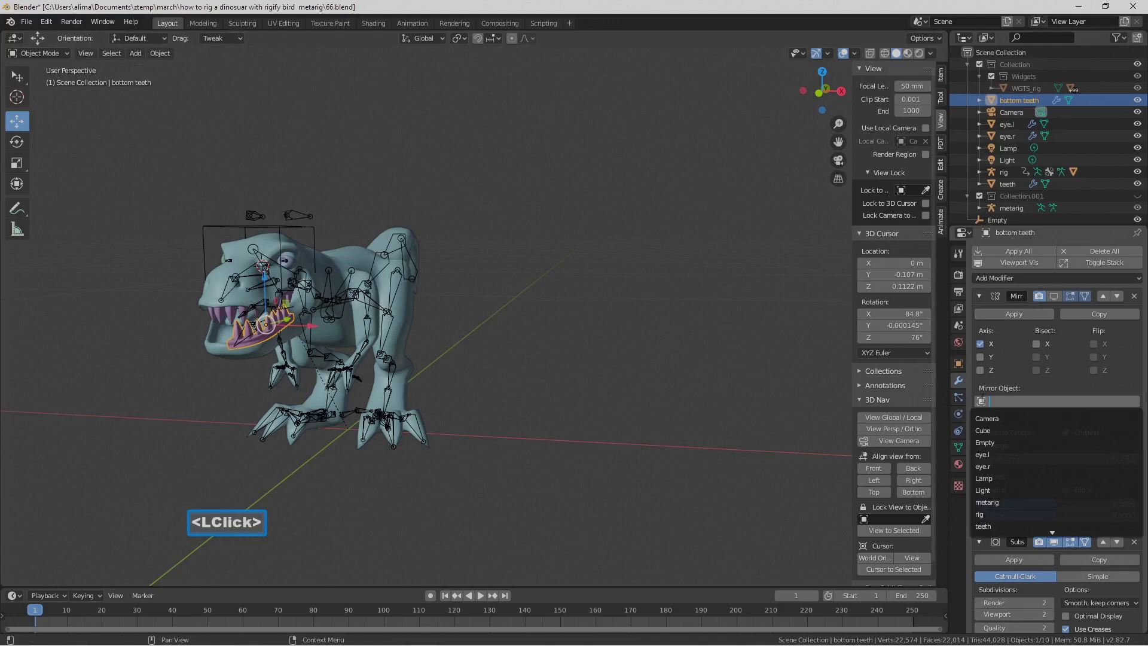
pyautogui.click(1011, 443)
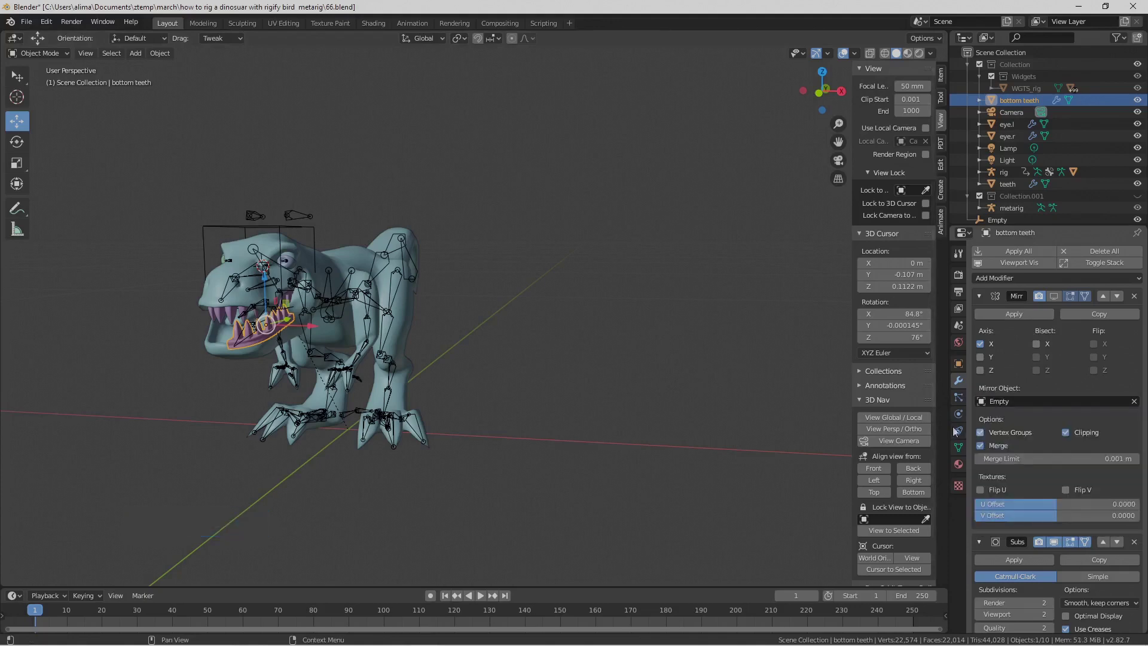
pyautogui.click(316, 242)
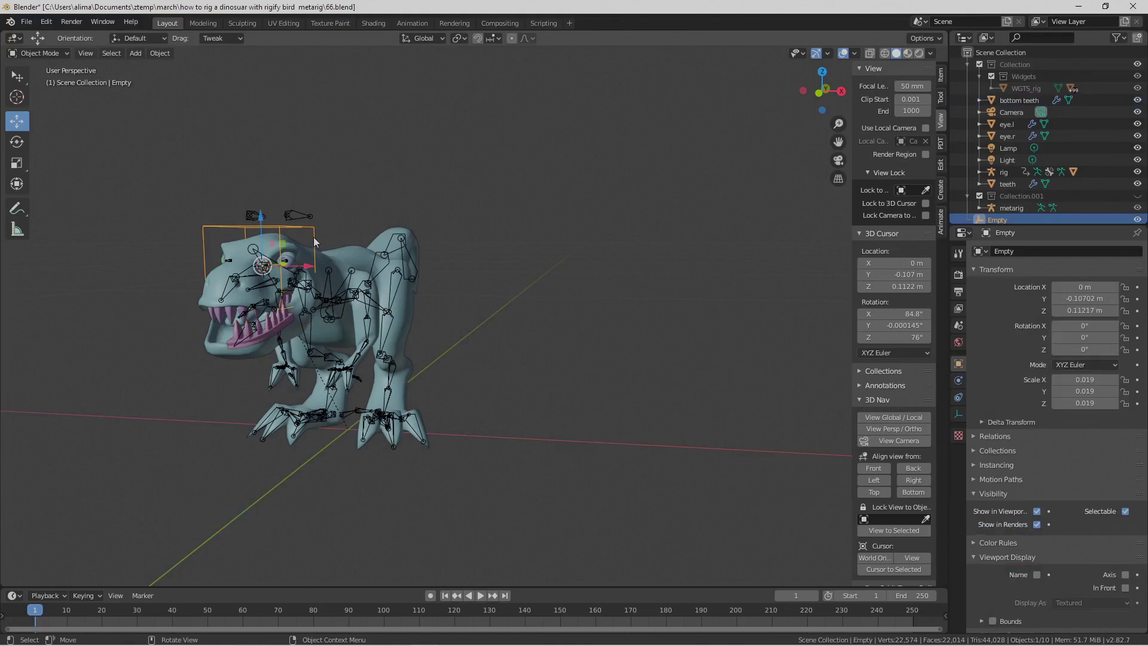
pyautogui.click(268, 338)
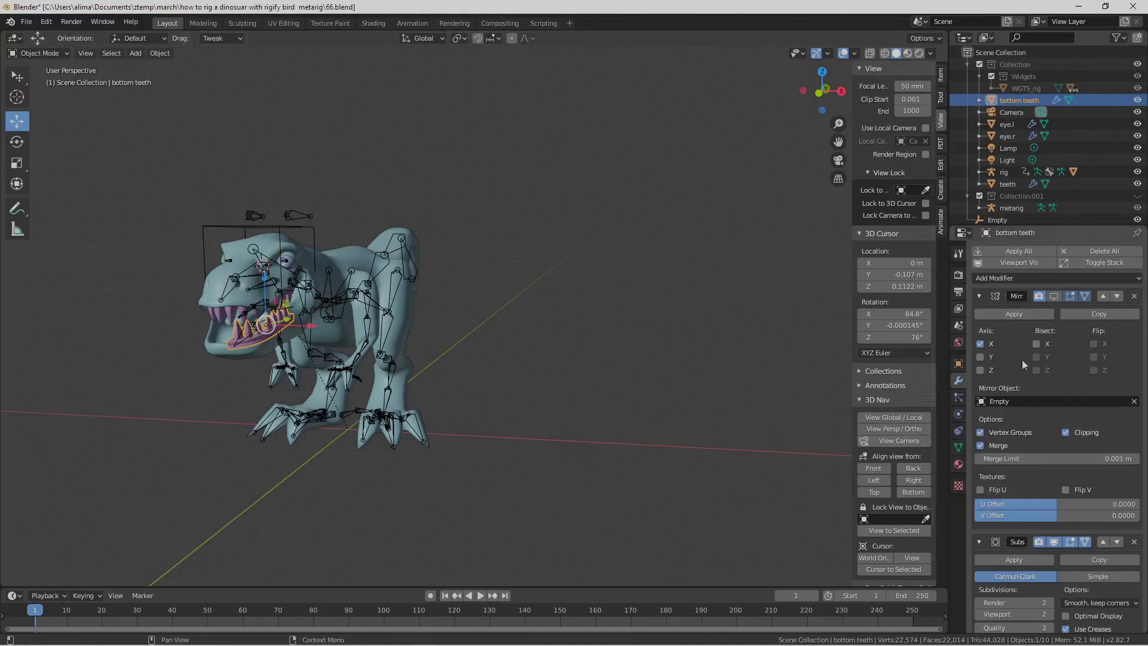
# - Turn the viewport display of the bottom teeth's Mirror modifier back on and apply the modifier
pyautogui.moveTo(519, 404)
pyautogui.mouseDown(button='middle')
pyautogui.moveTo(568, 397)
pyautogui.moveTo(498, 410)
pyautogui.mouseUp(button='middle')
pyautogui.click(1054, 296)
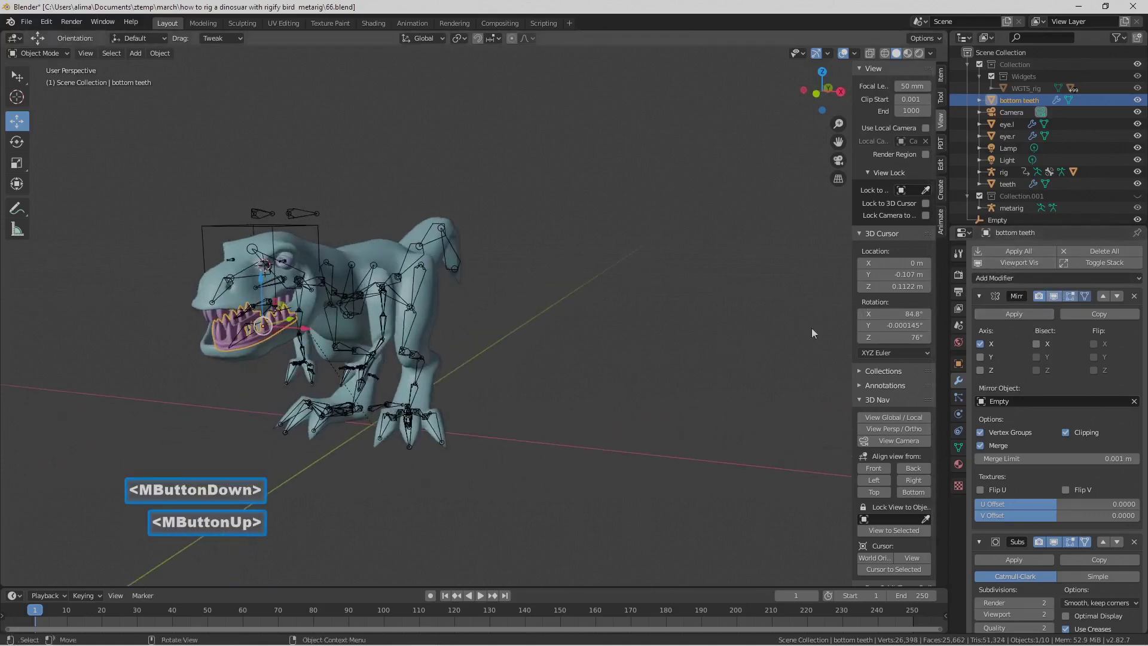
pyautogui.click(1024, 314)
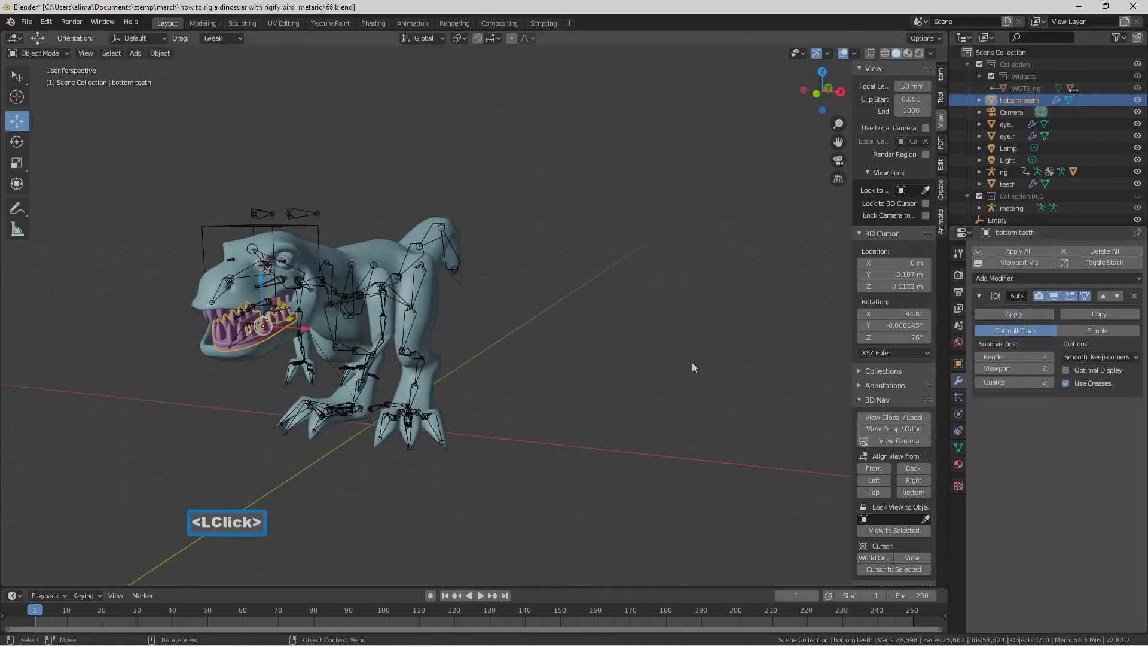
# - Delete the cube-shaped empty around the head and save the file as 67.blend
pyautogui.click(316, 231)
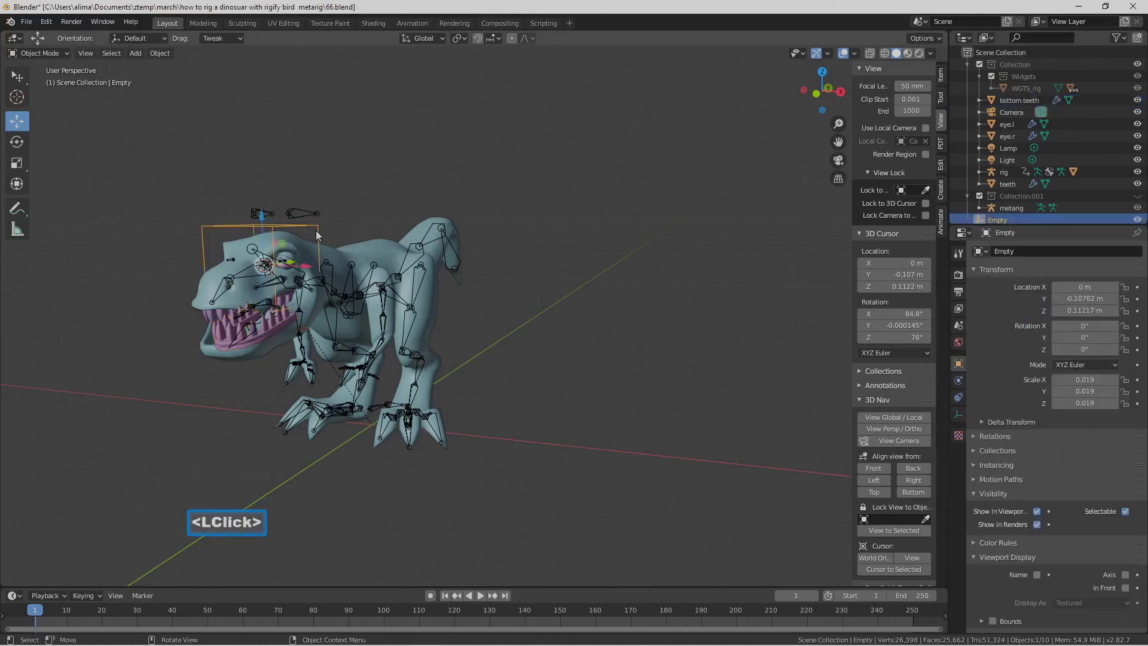
pyautogui.press('x')
pyautogui.click(608, 218)
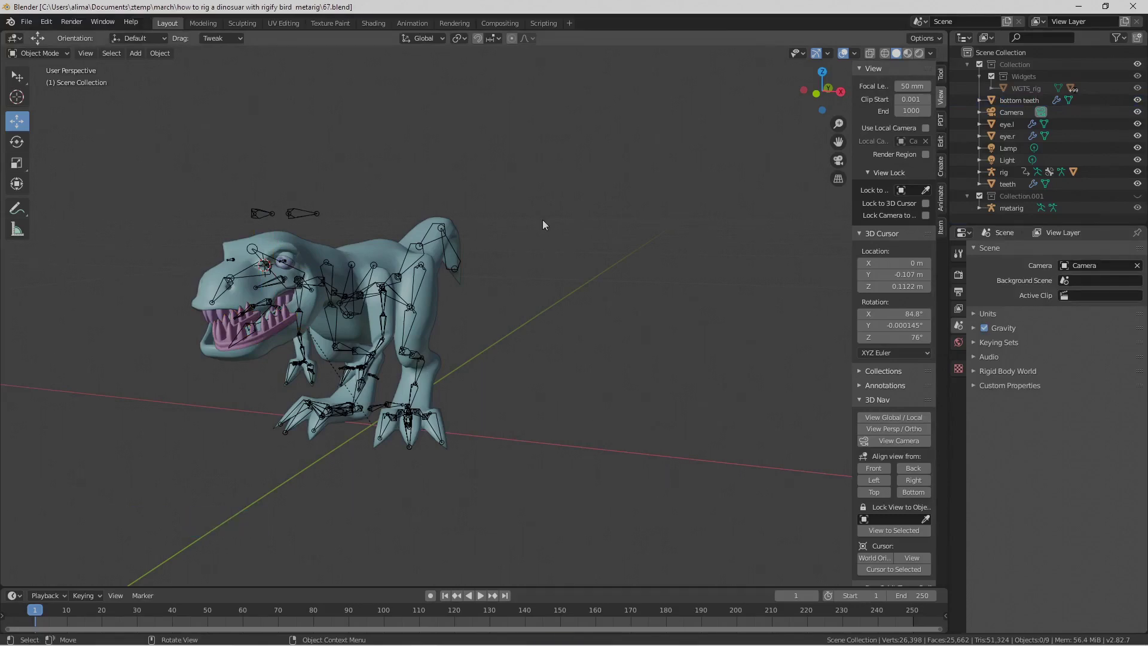
# - In the right side view, select the rig's lower jaw bone DEF-beak_001.B in Pose Mode, and return to Object Mode
pyautogui.click(914, 480)
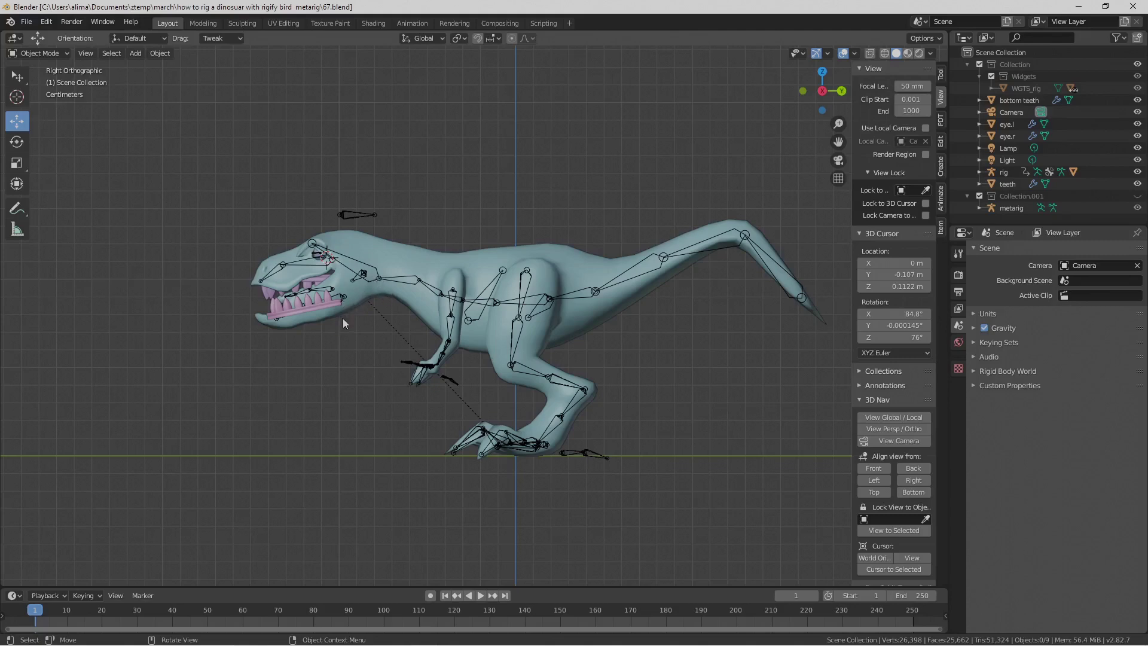
pyautogui.click(354, 276)
pyautogui.click(353, 269)
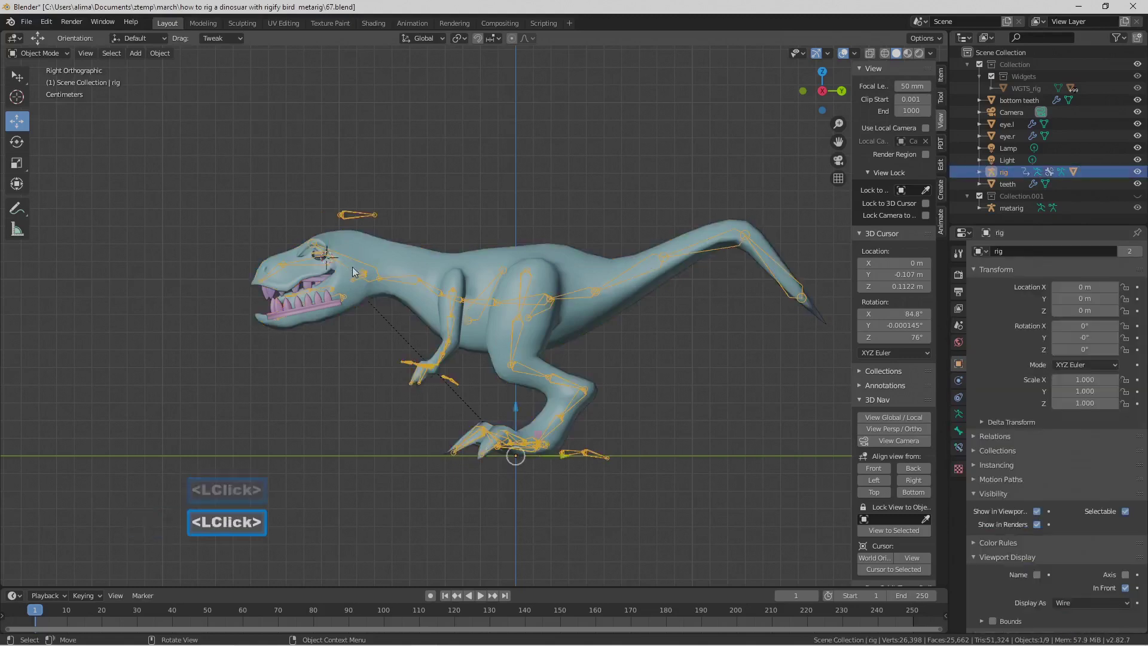
pyautogui.click(39, 54)
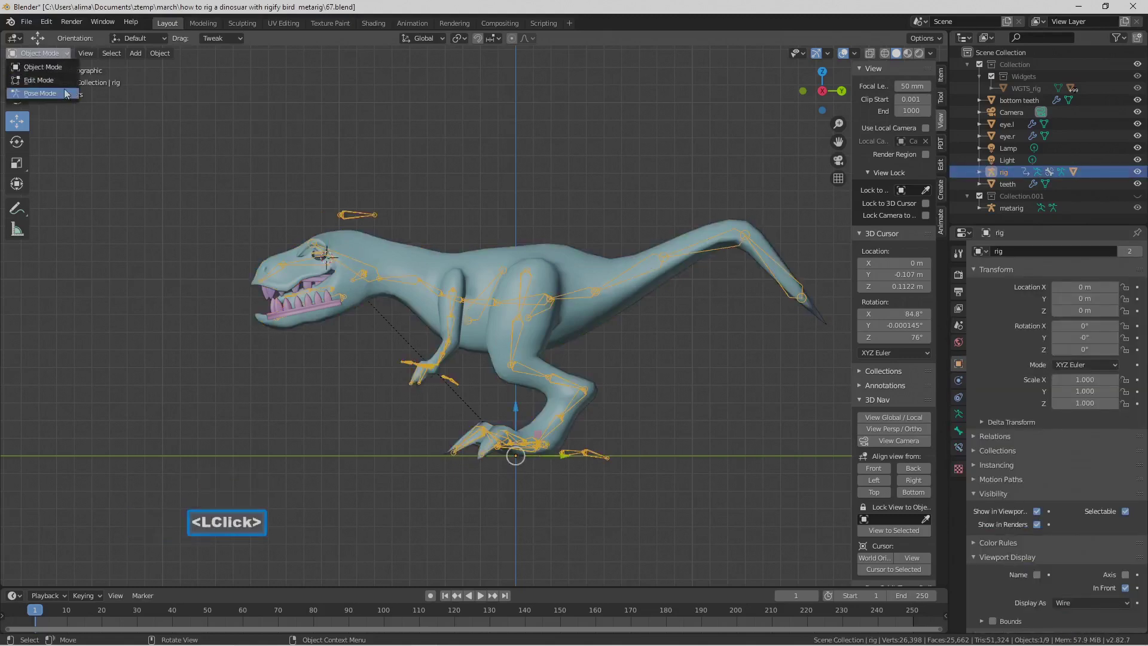
pyautogui.click(59, 94)
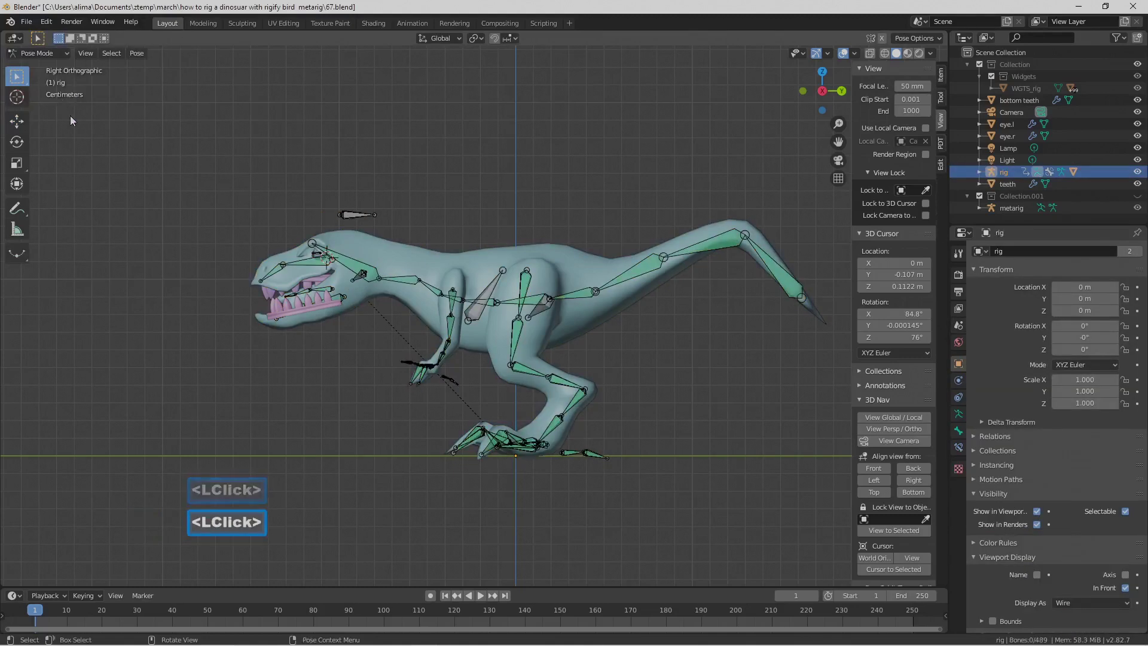
pyautogui.click(339, 291)
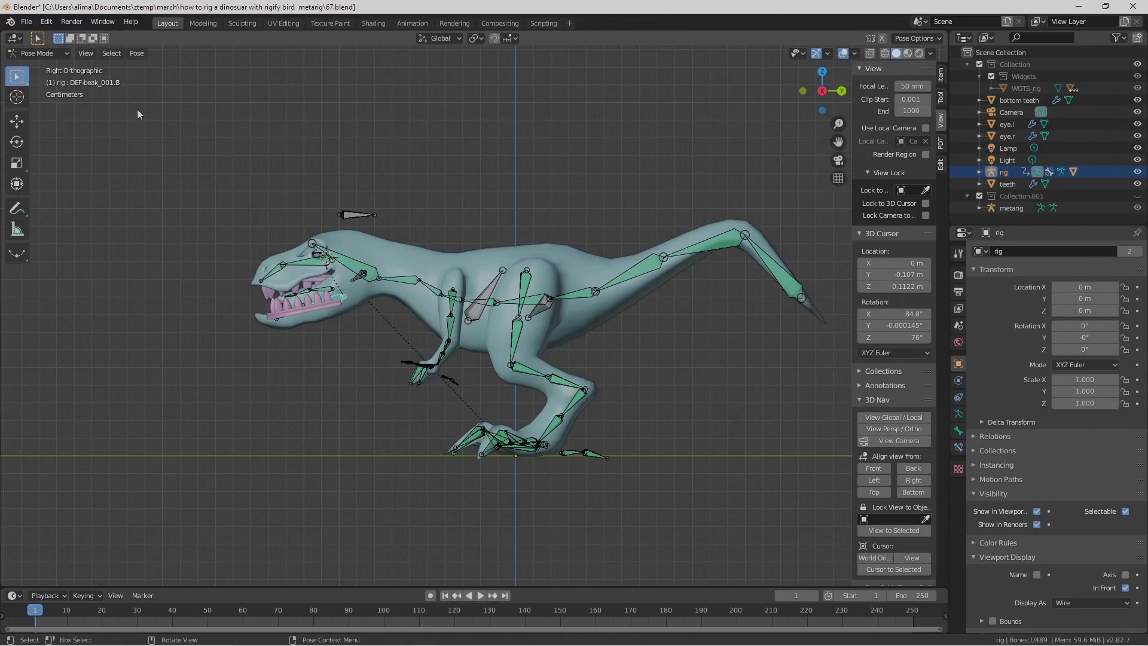
pyautogui.click(66, 53)
pyautogui.click(66, 66)
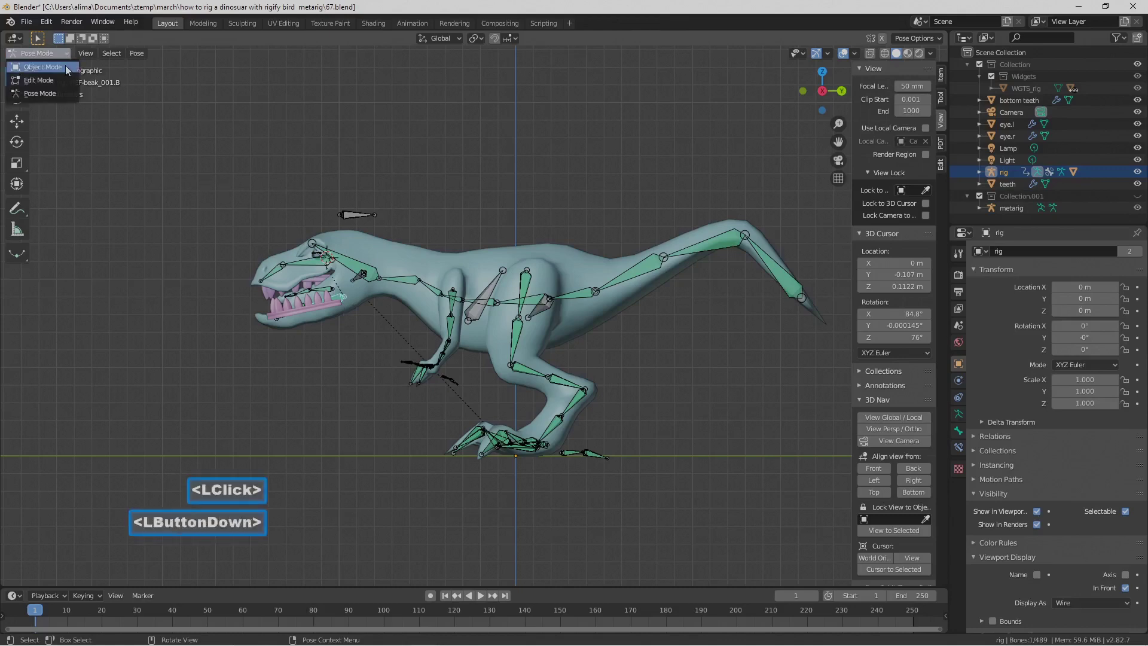
# - Parent the bottom teeth to the rig's selected lower jaw bone with the Bone option and save the file as 68.blend
pyautogui.click(274, 310)
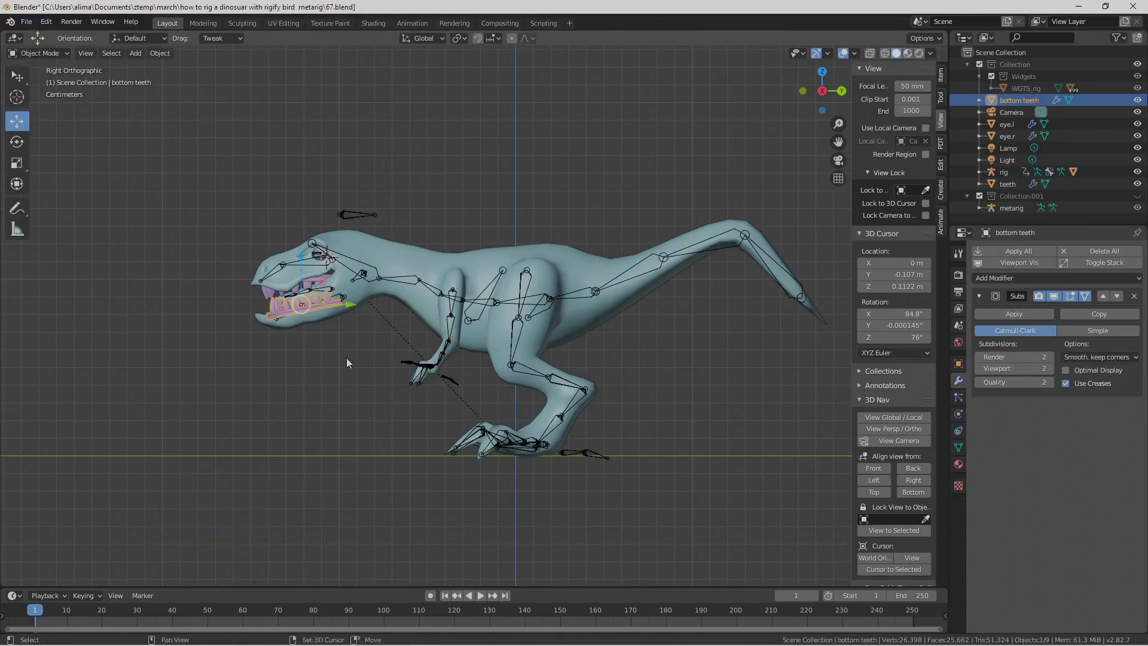
pyautogui.keyDown('shift'); pyautogui.click(346, 296); pyautogui.keyUp('shift')
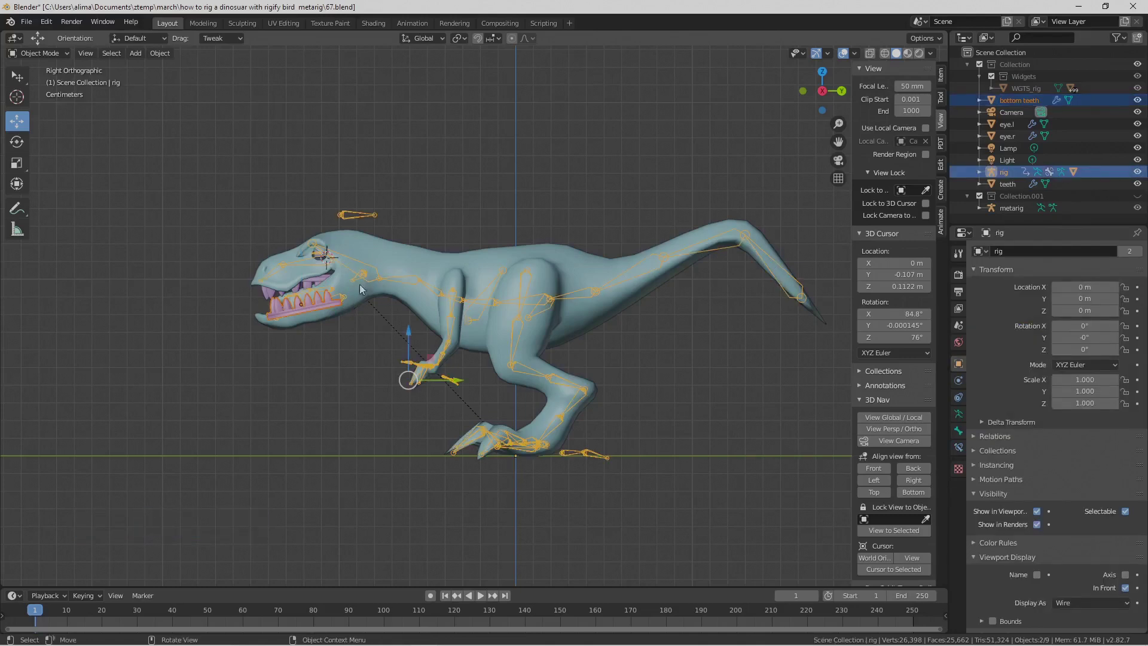
pyautogui.click(68, 53)
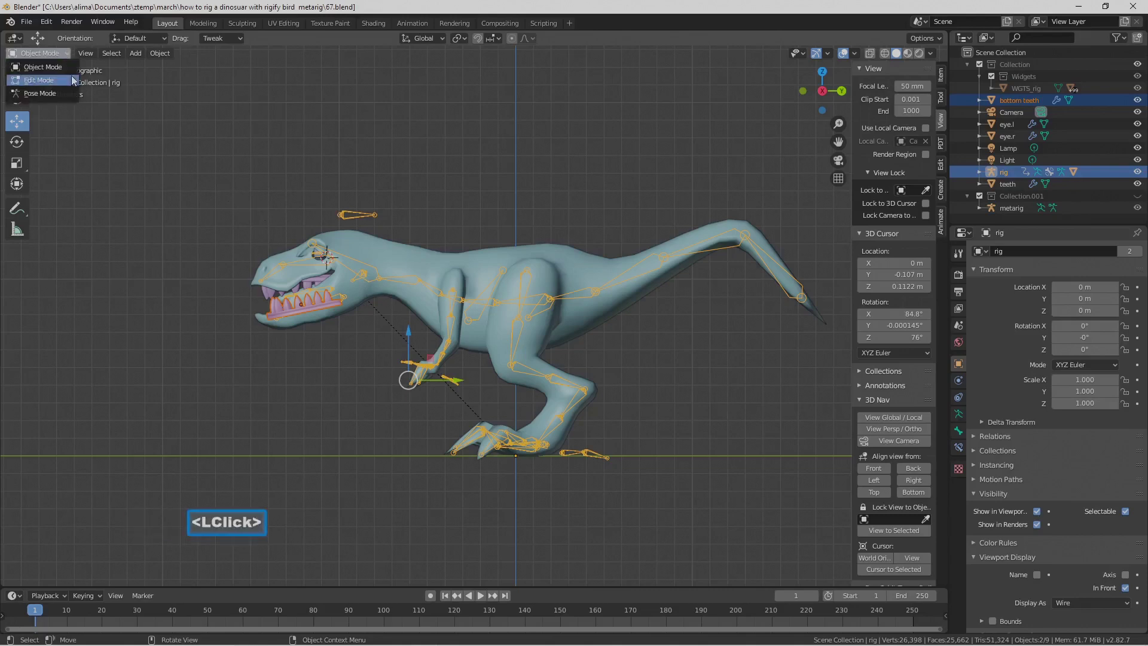
pyautogui.click(40, 94)
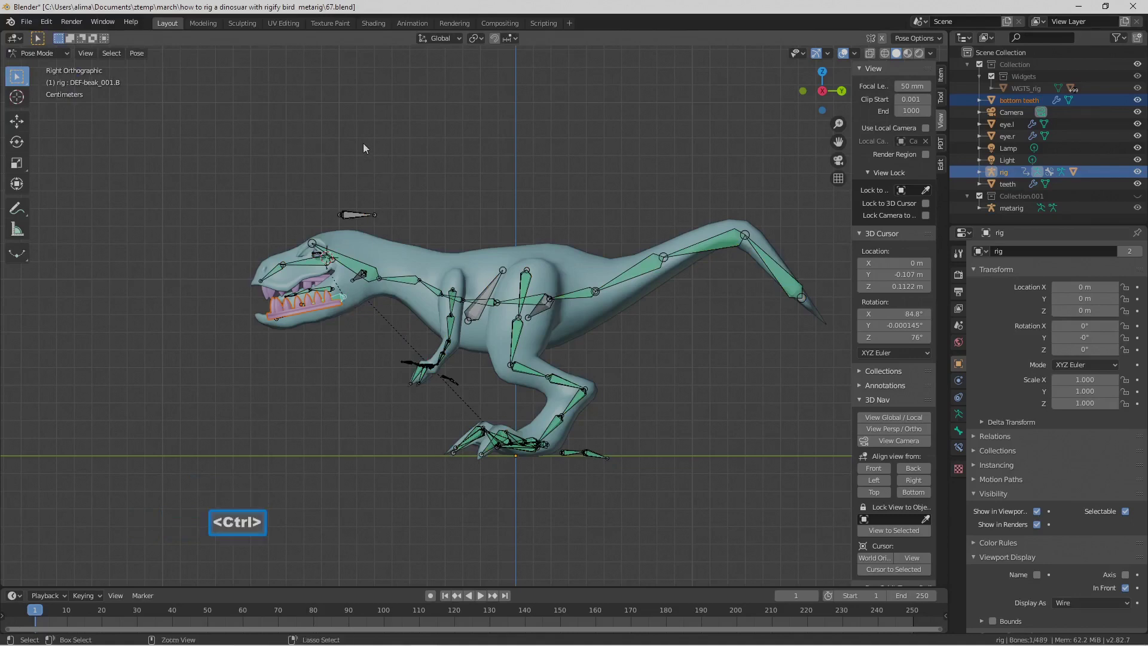
pyautogui.hotkey('ctrl', 'p')
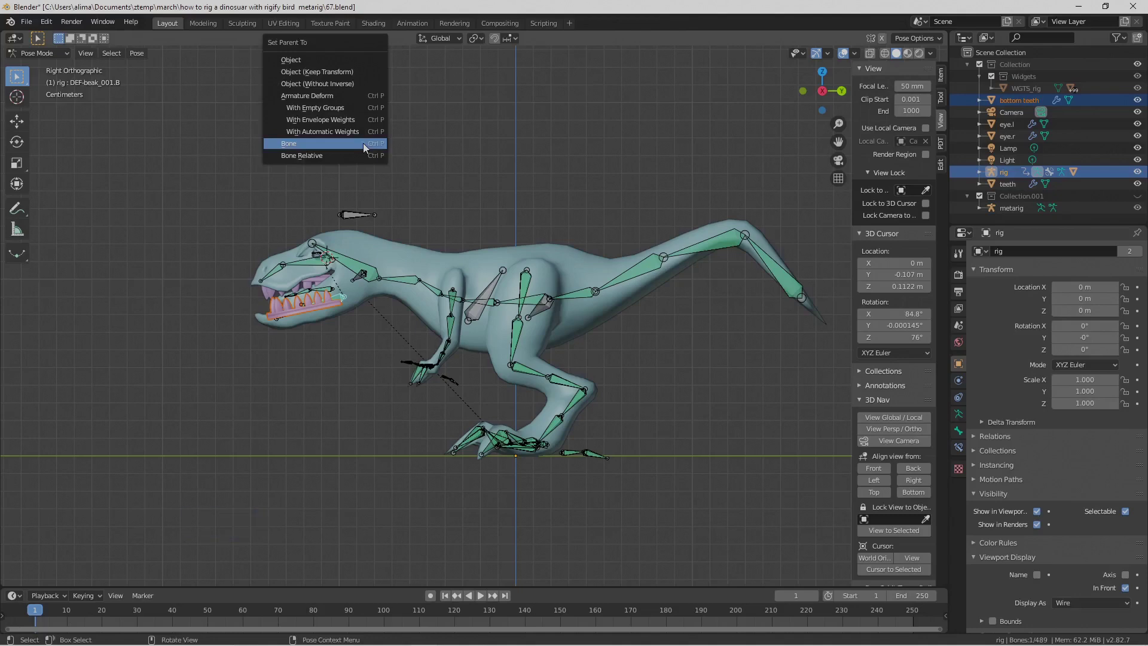
pyautogui.click(364, 142)
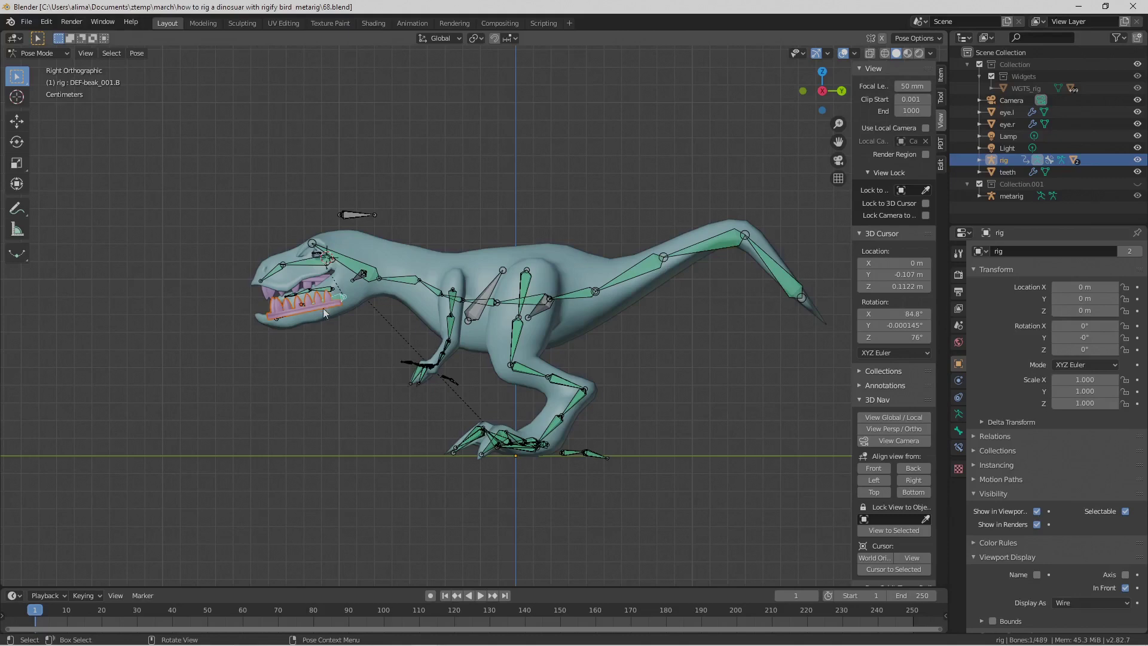
# - Return to Object Mode, turn off In Front display for the bottom teeth, and save the file as 69.blend
pyautogui.click(276, 317)
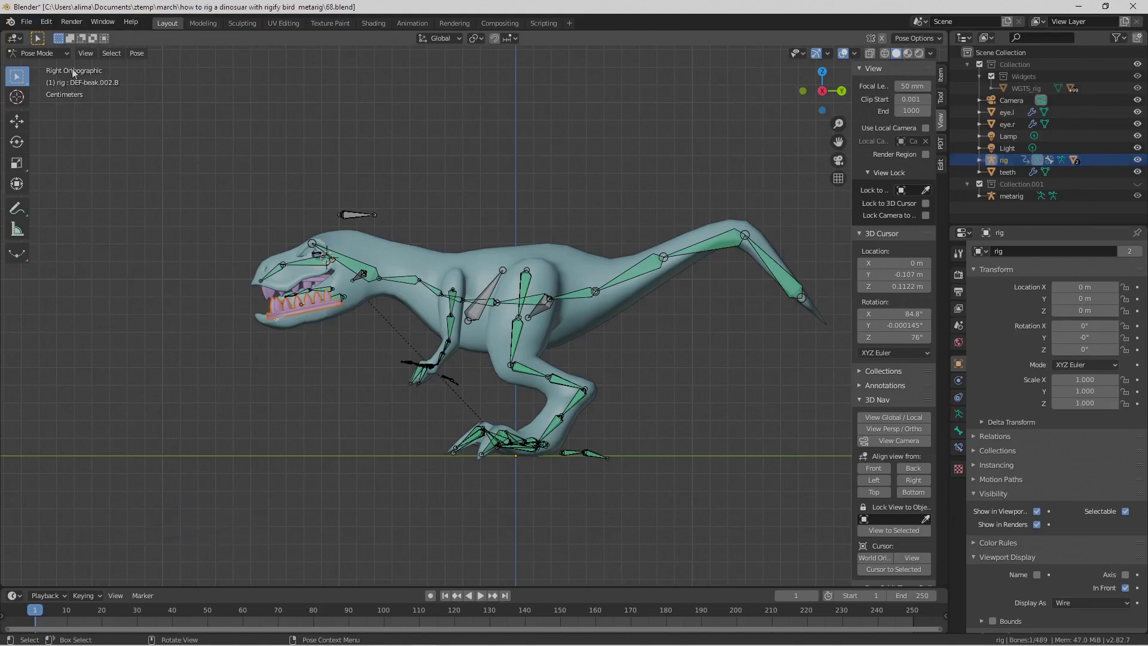
pyautogui.click(37, 53)
pyautogui.click(33, 65)
pyautogui.click(280, 307)
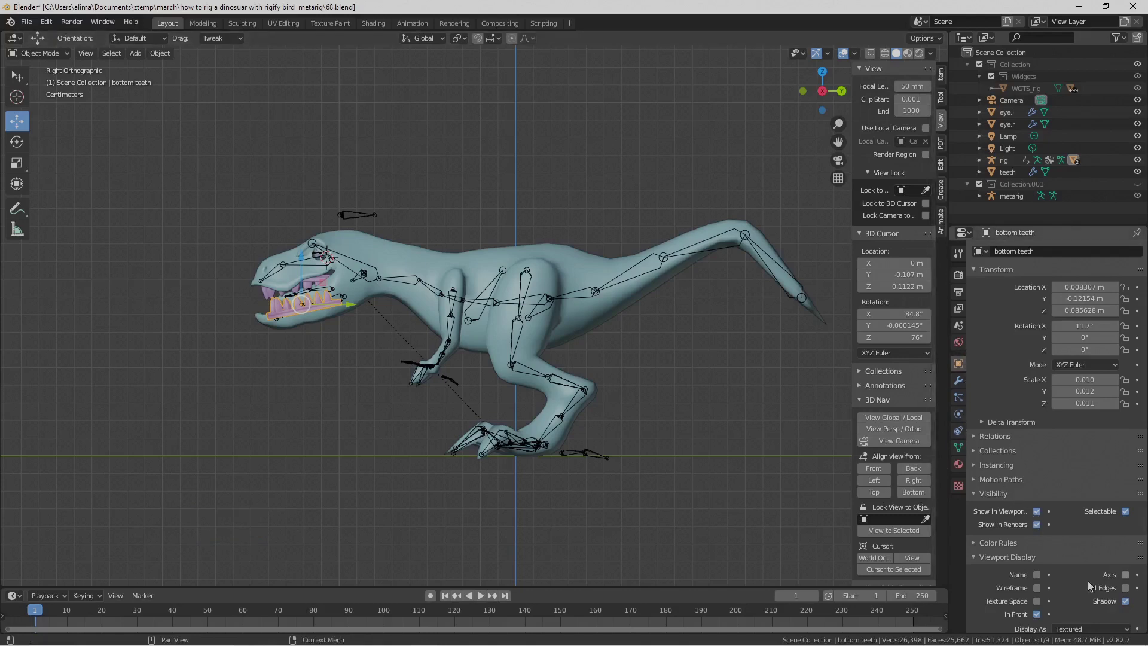
pyautogui.click(1038, 613)
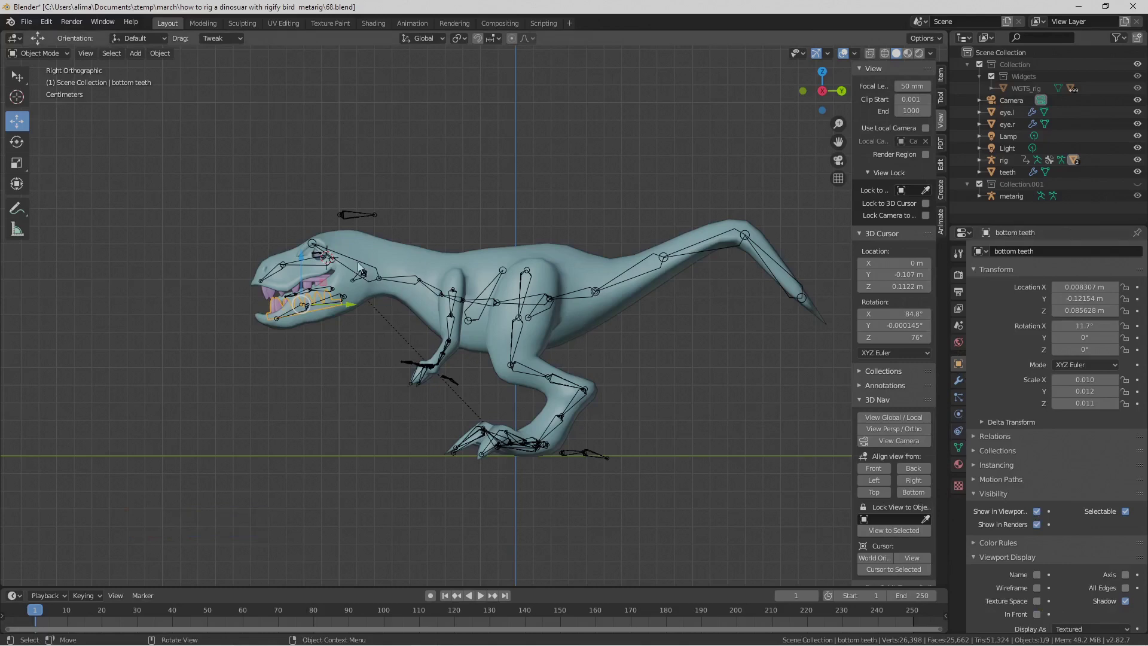
pyautogui.click(590, 292)
pyautogui.hotkey('ctrl', 'alt', 's')
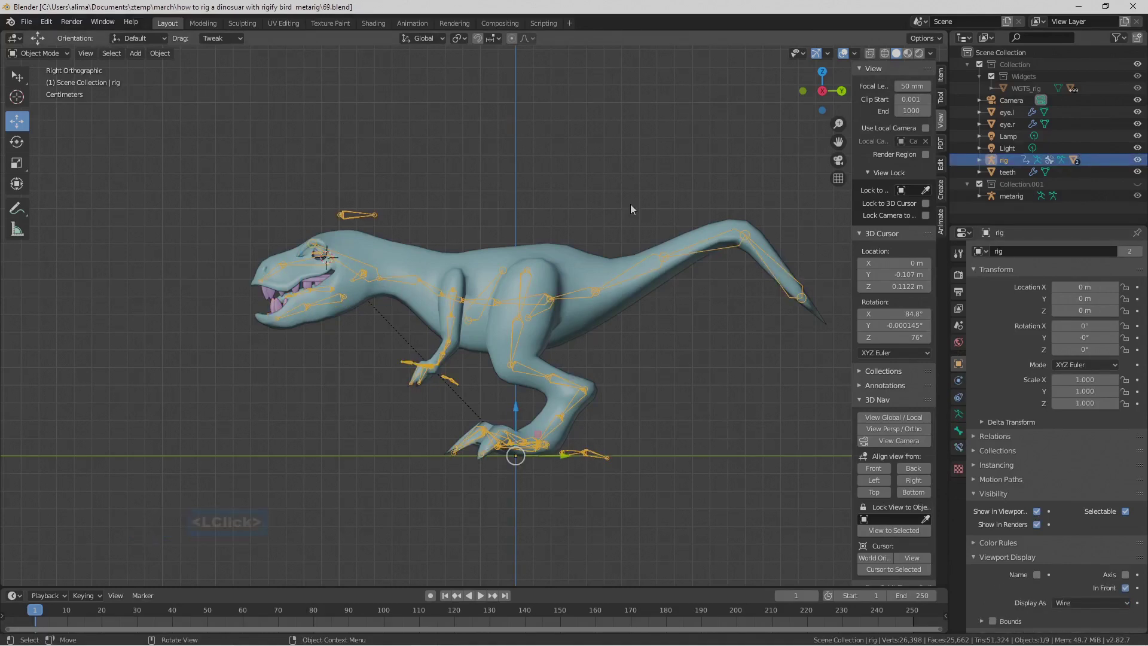
# - Hide the rig's deform bone layer and make all armature layers visible except the last three of the second row
pyautogui.press('Pause')
pyautogui.click(958, 414)
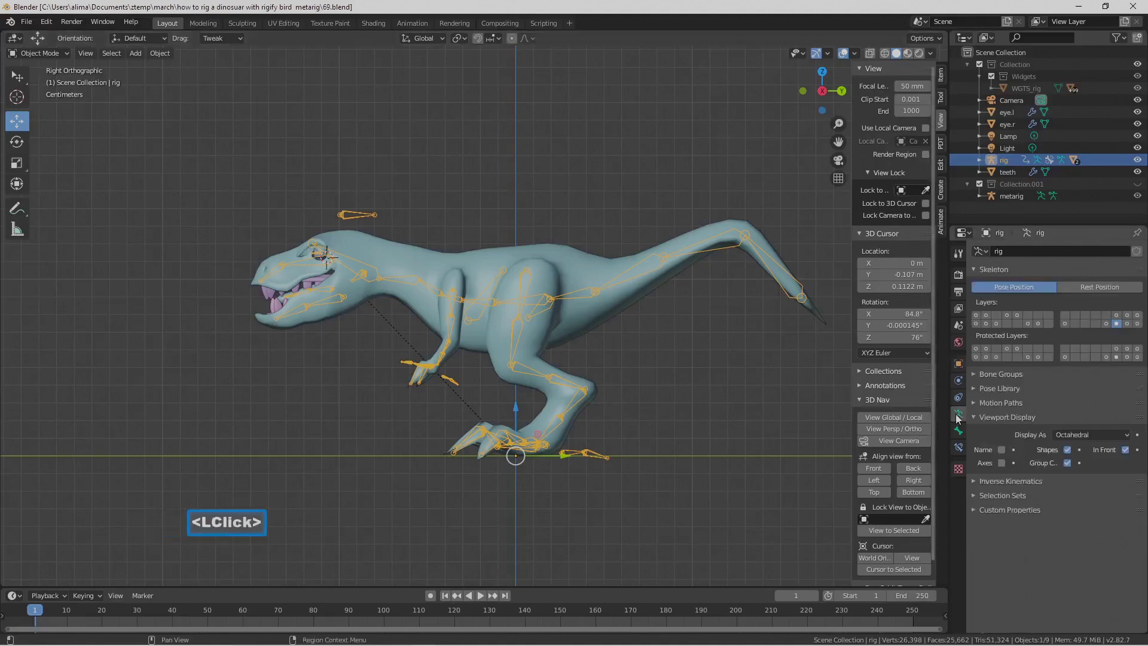
pyautogui.click(976, 316)
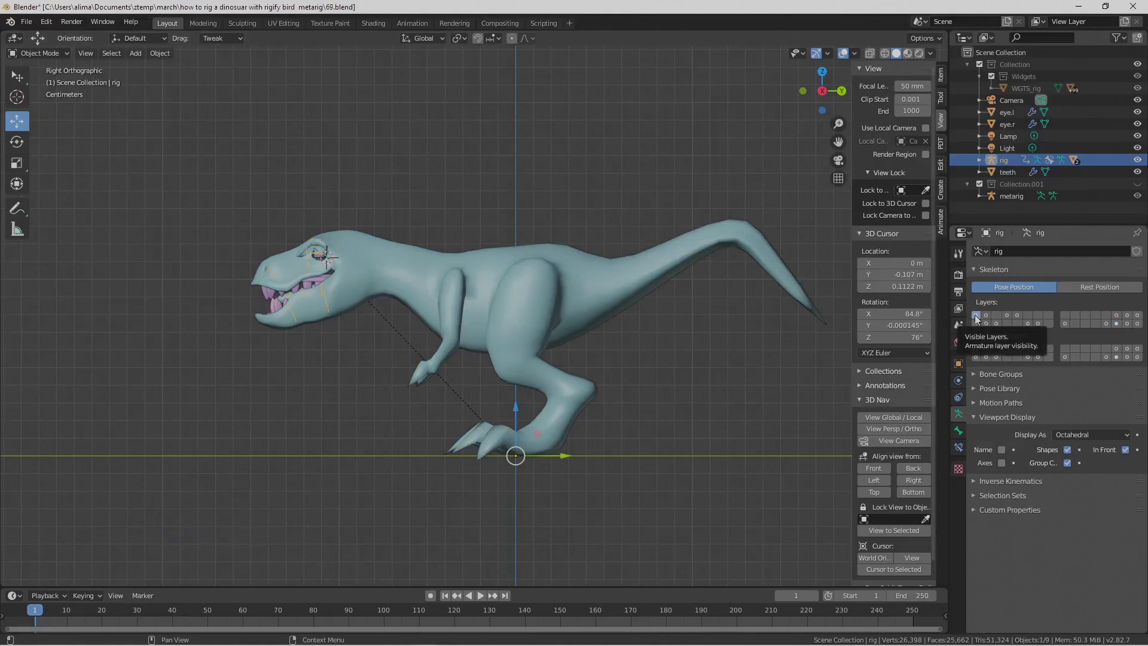
pyautogui.keyDown('shift'); pyautogui.moveTo(976, 316); pyautogui.dragTo(1139, 317); pyautogui.keyUp('shift')
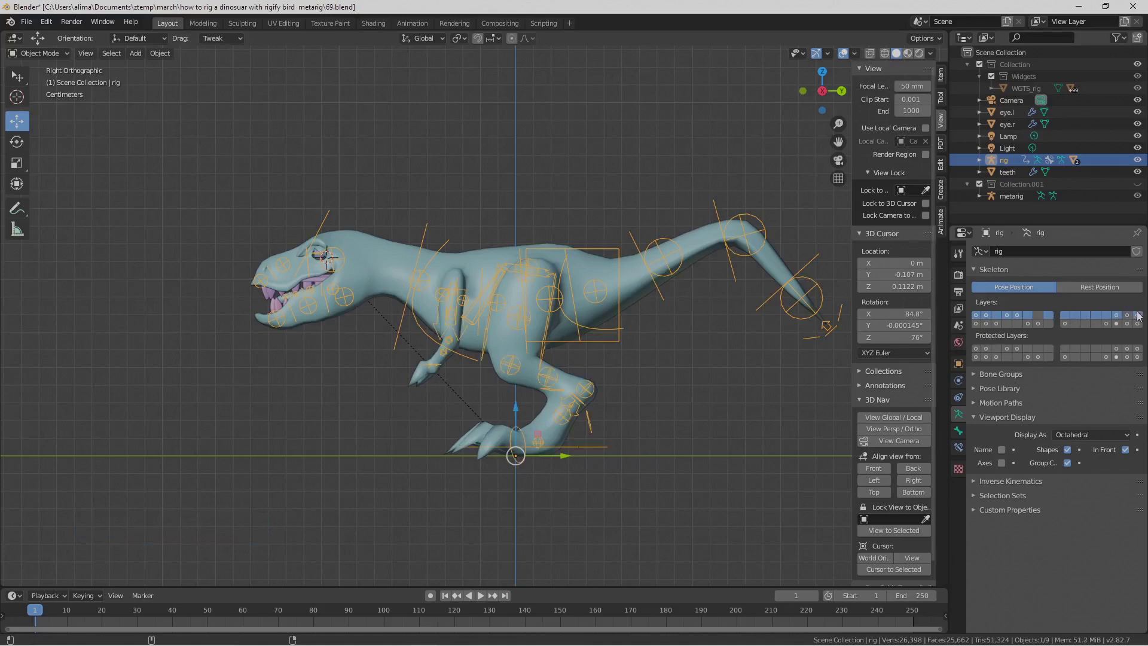
pyautogui.keyDown('shift'); pyautogui.click(1138, 317); pyautogui.keyUp('shift')
pyautogui.keyDown('shift'); pyautogui.click(1139, 317); pyautogui.keyUp('shift')
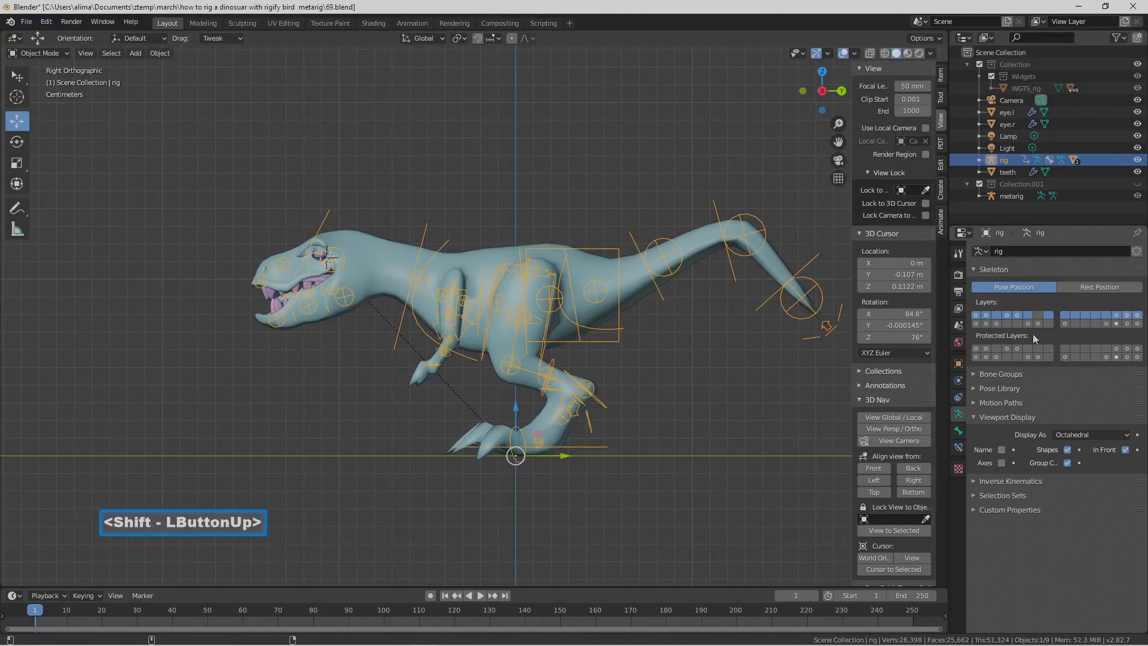
pyautogui.keyDown('shift'); pyautogui.moveTo(976, 324); pyautogui.dragTo(1104, 324); pyautogui.keyUp('shift')
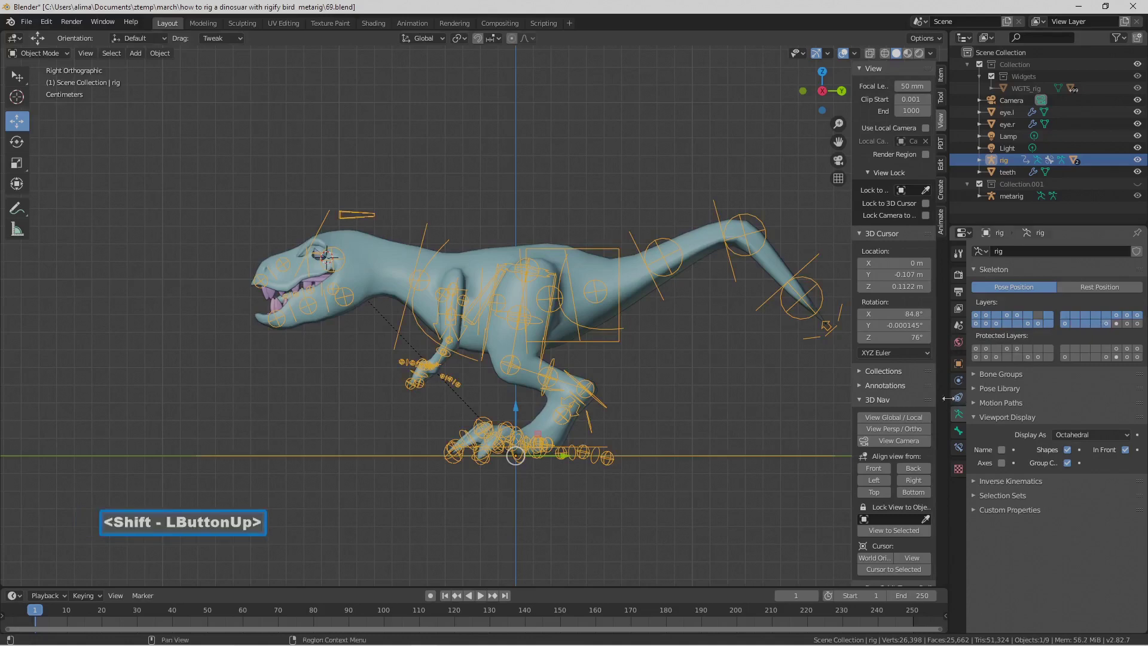
# - Hide the Face (Tweak), Spine (Tweak), Feathers, both Leg (FK) and Claws (Tweak) rig layers, and save the file as 70.blend
pyautogui.click(942, 76)
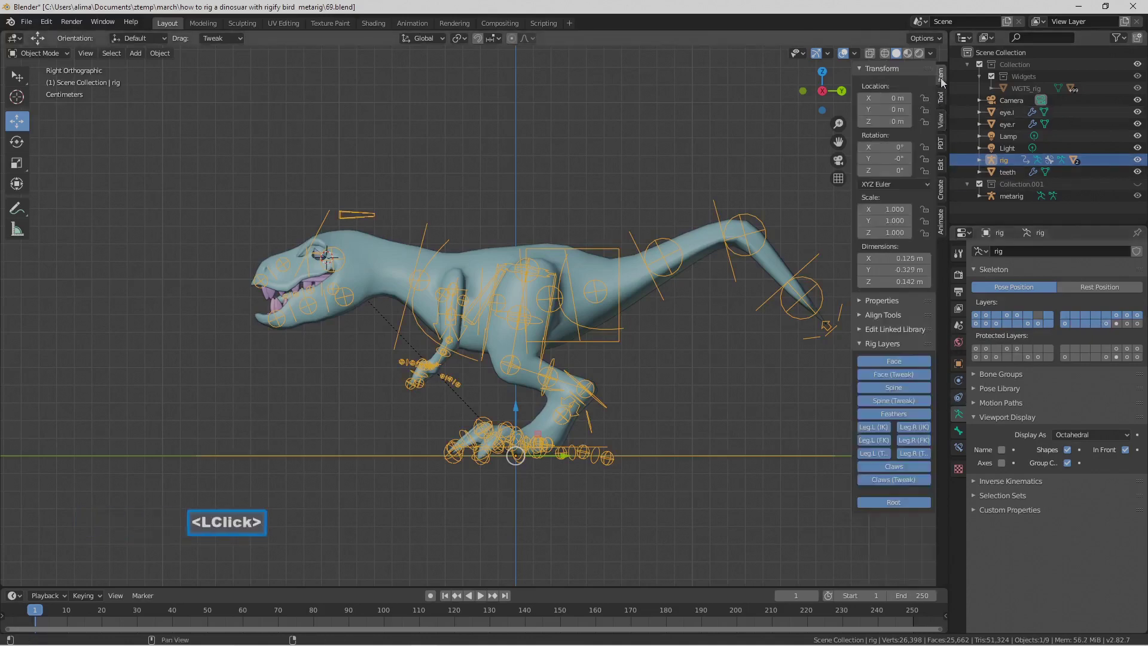
pyautogui.click(902, 404)
pyautogui.click(899, 414)
pyautogui.click(880, 441)
pyautogui.click(913, 442)
pyautogui.click(902, 481)
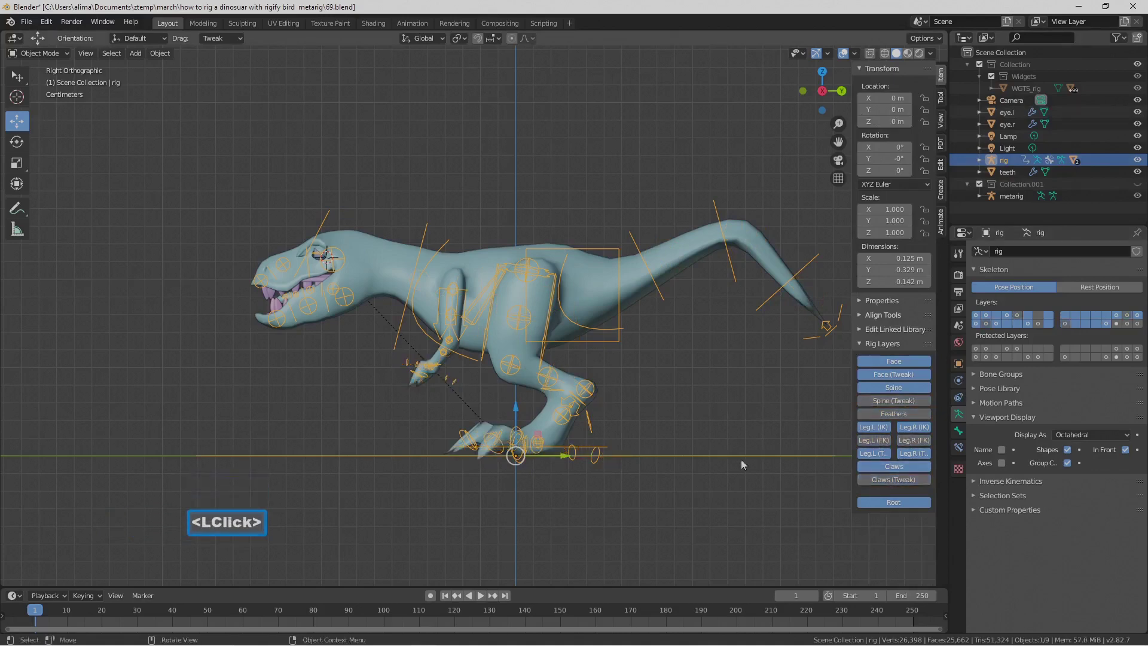
pyautogui.click(893, 375)
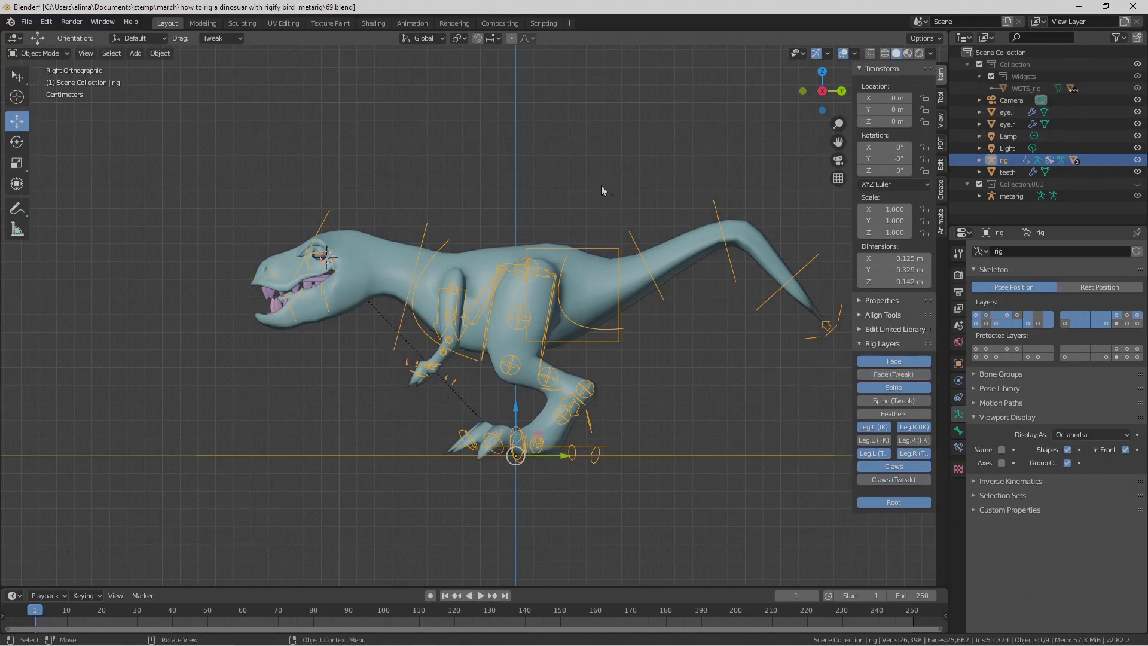
pyautogui.press('Pause')
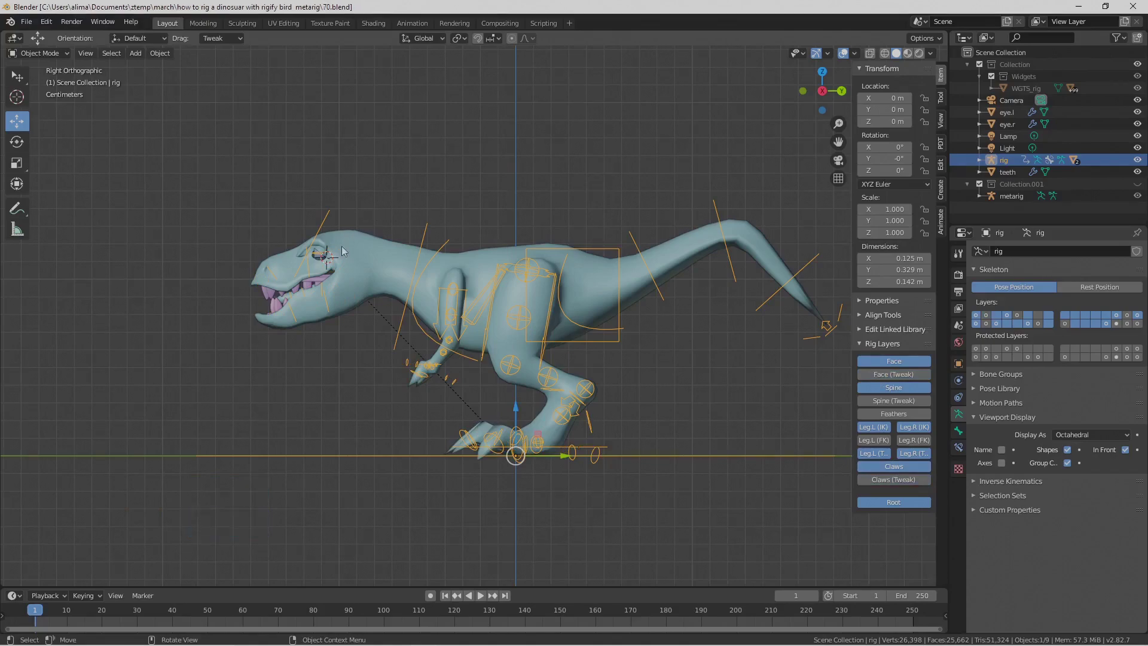
pyautogui.moveTo(323, 292); pyautogui.dragTo(388, 341, button='middle')
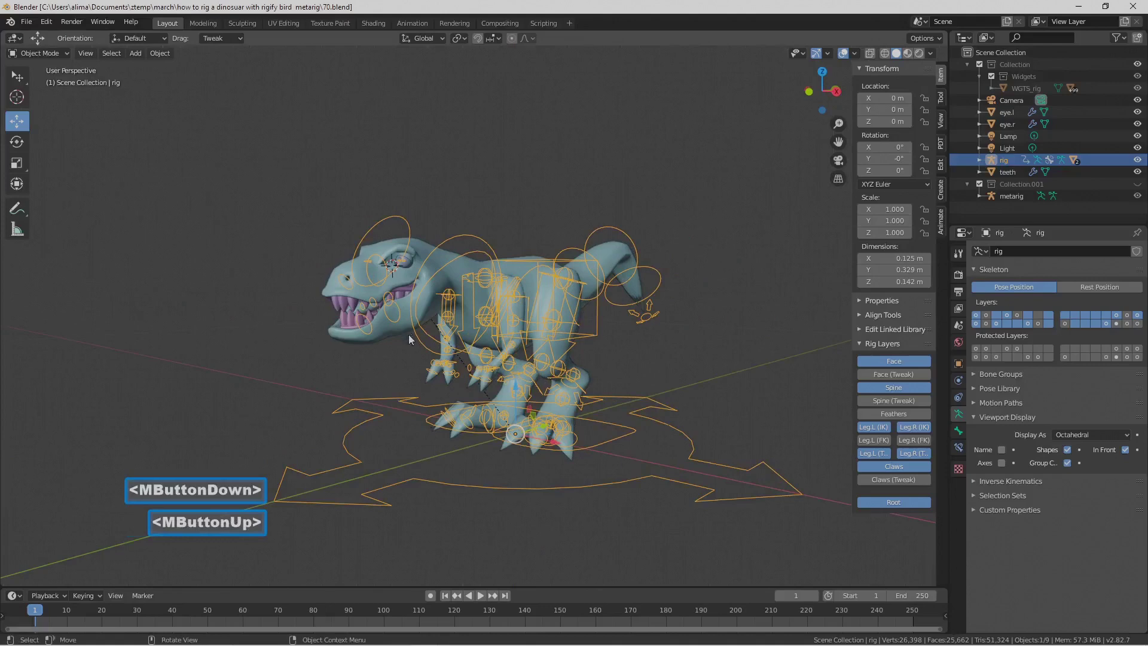
# - Switch the rig to Pose Mode and test the lower jaw control beak_001.B by rotating it along global X, cancelling the rotation
pyautogui.scroll(2, 393, 343)
pyautogui.scroll(2, 359, 329)
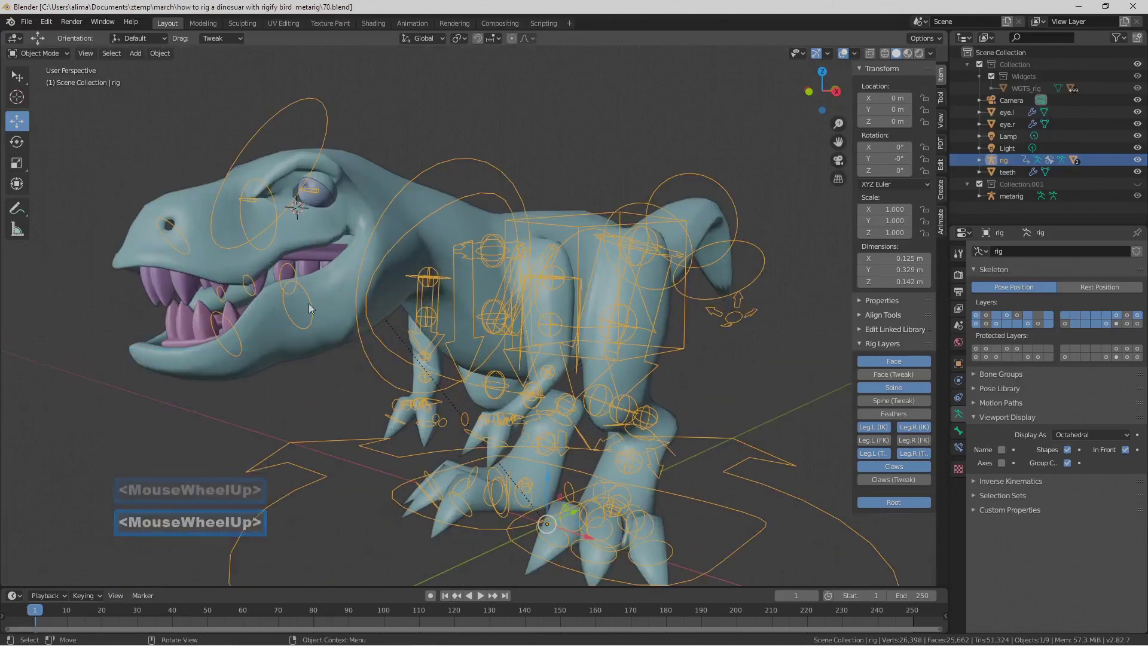
pyautogui.click(62, 52)
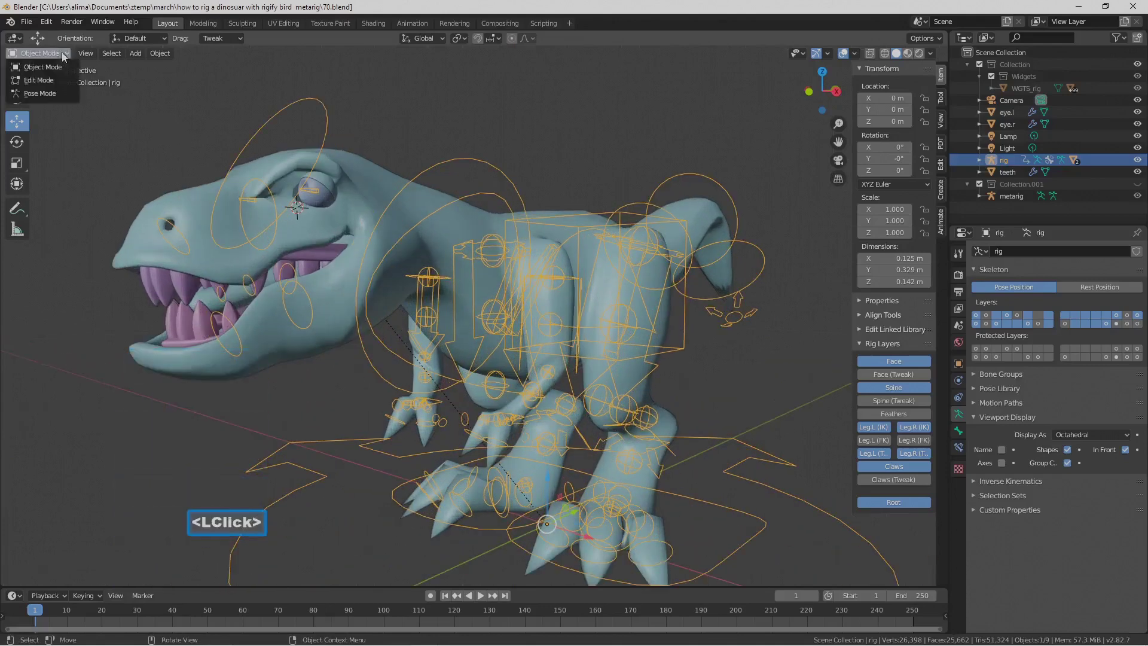
pyautogui.click(42, 86)
pyautogui.click(314, 317)
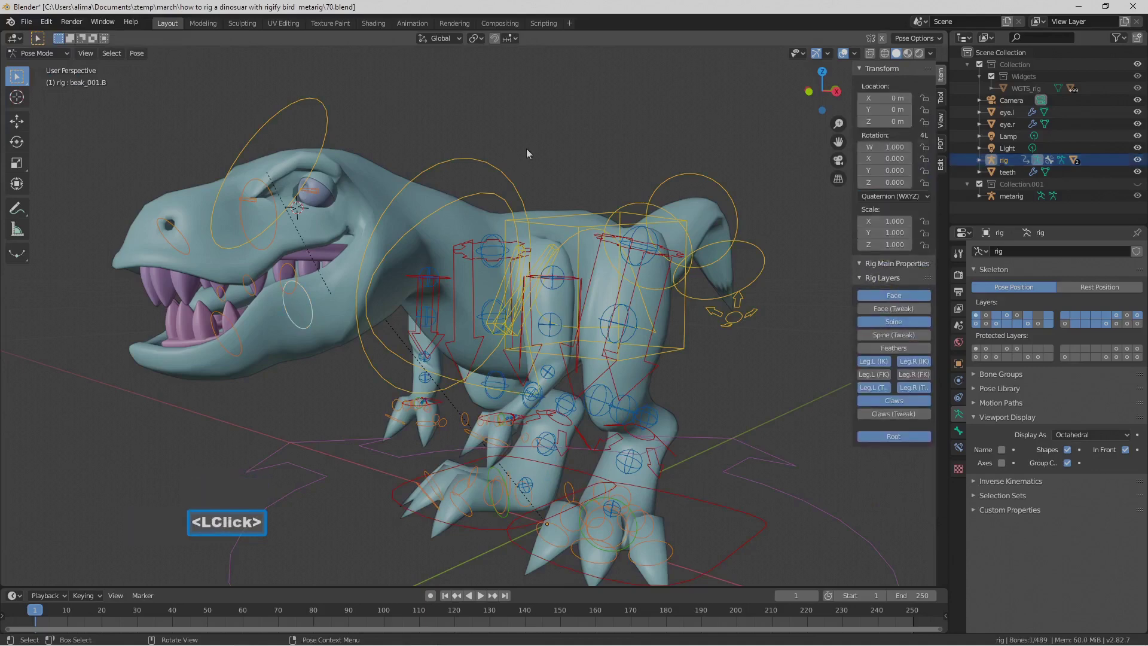
pyautogui.press('r')
pyautogui.press('x')
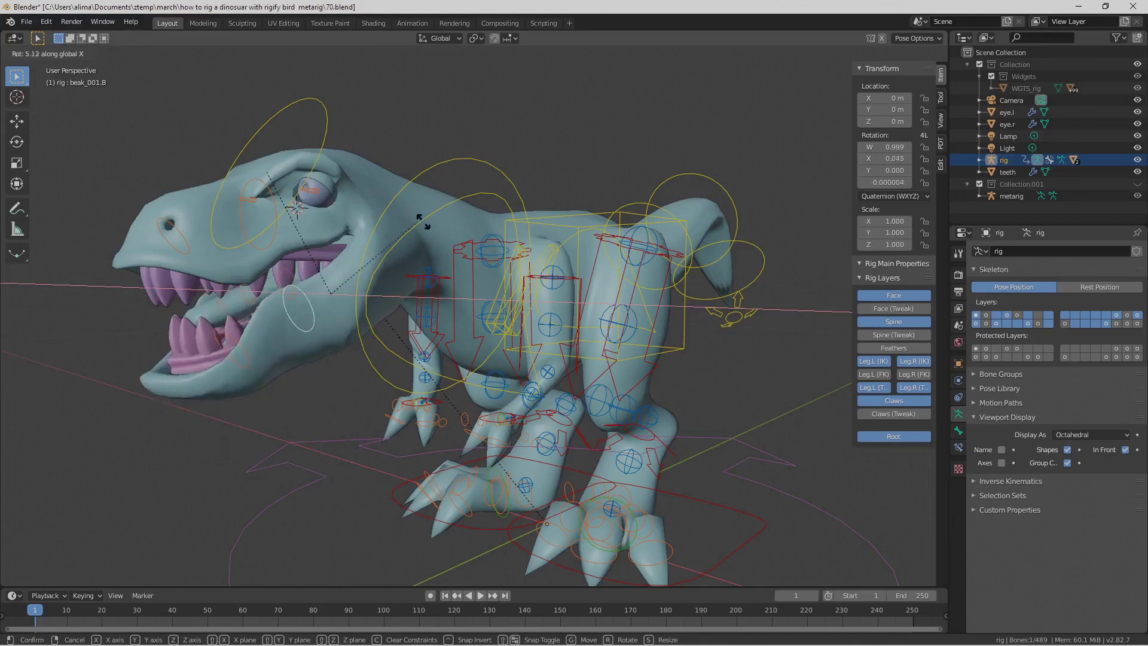
pyautogui.rightClick(286, 296)
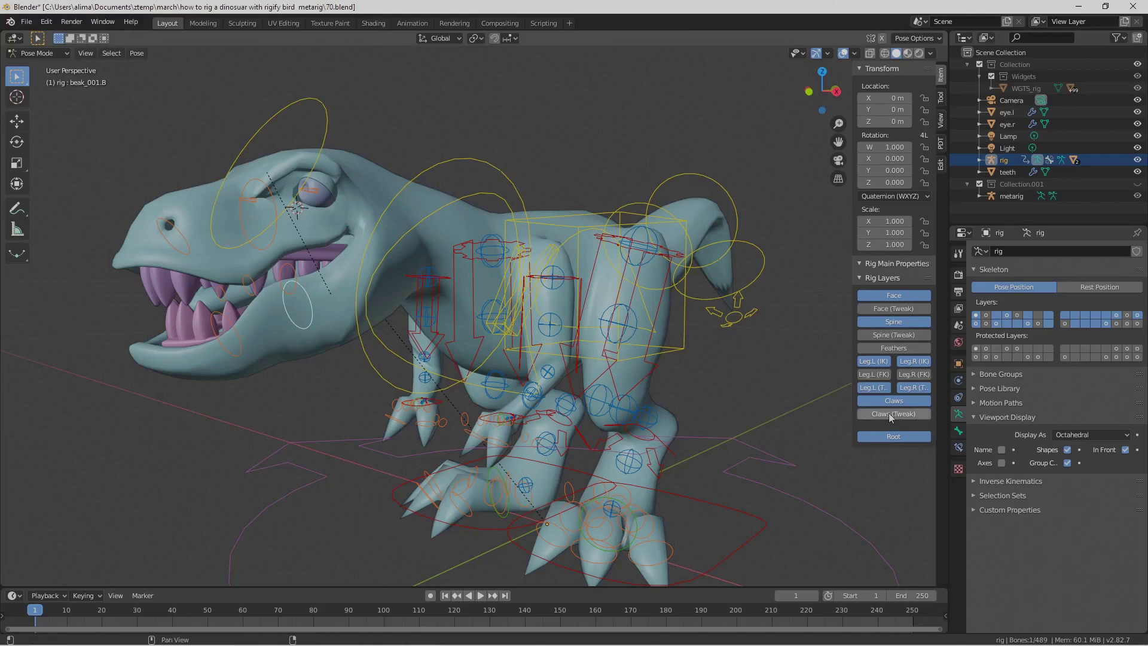
# - Disable the X axis in the Copy Rotation constraint of the lower jaw control bone beak.002.B
pyautogui.click(240, 343)
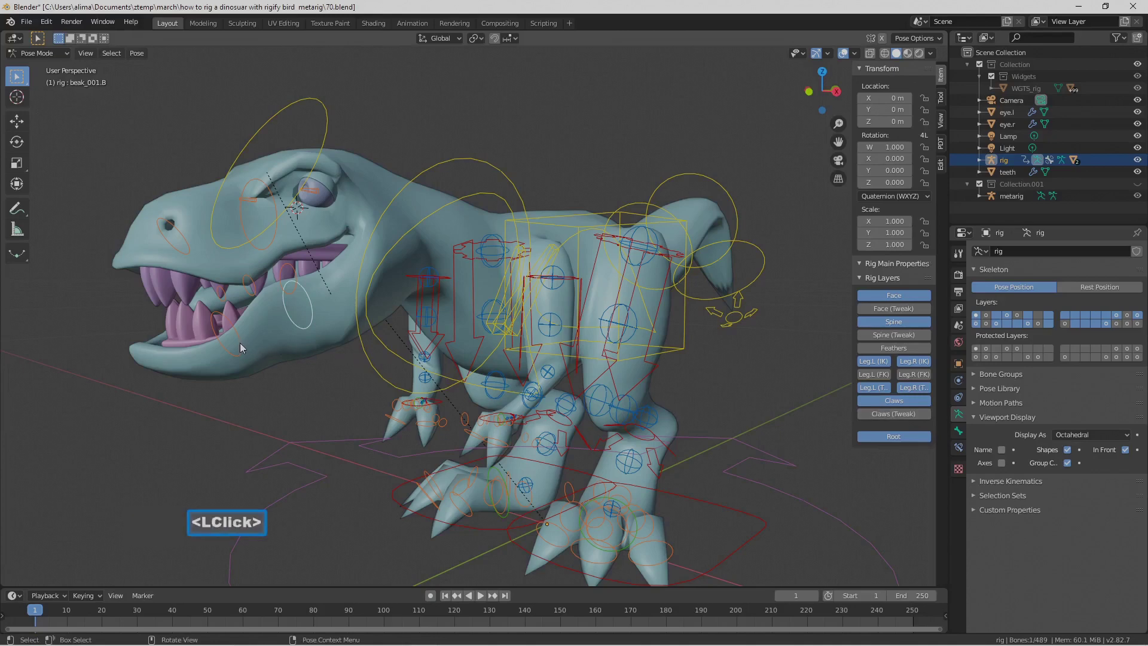
pyautogui.click(958, 448)
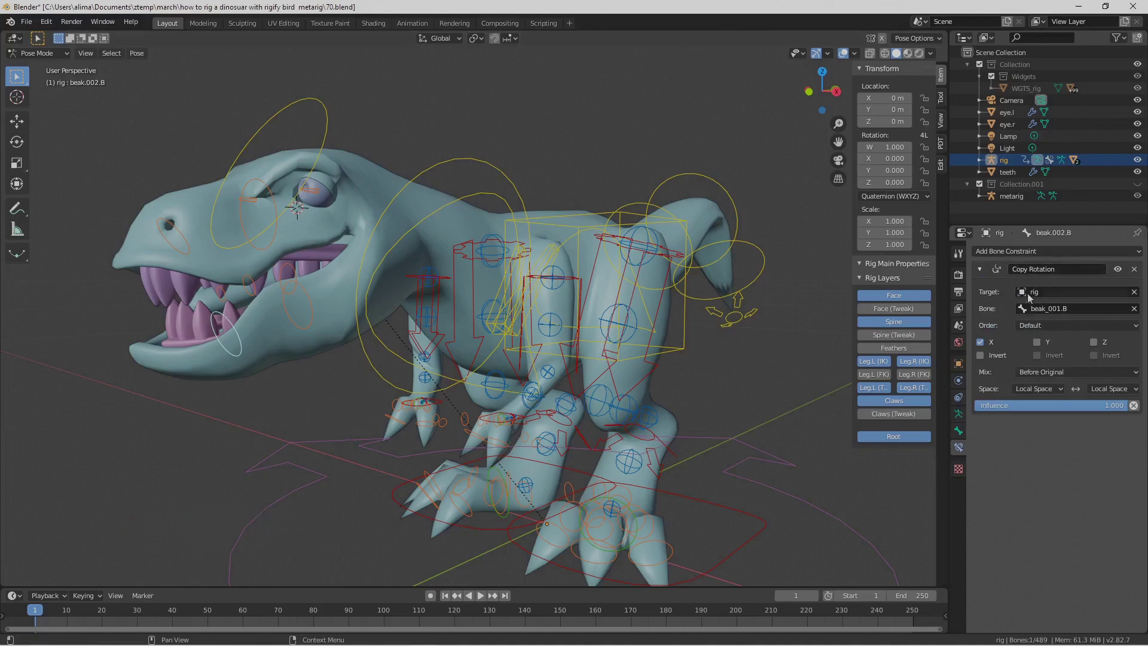
pyautogui.click(980, 342)
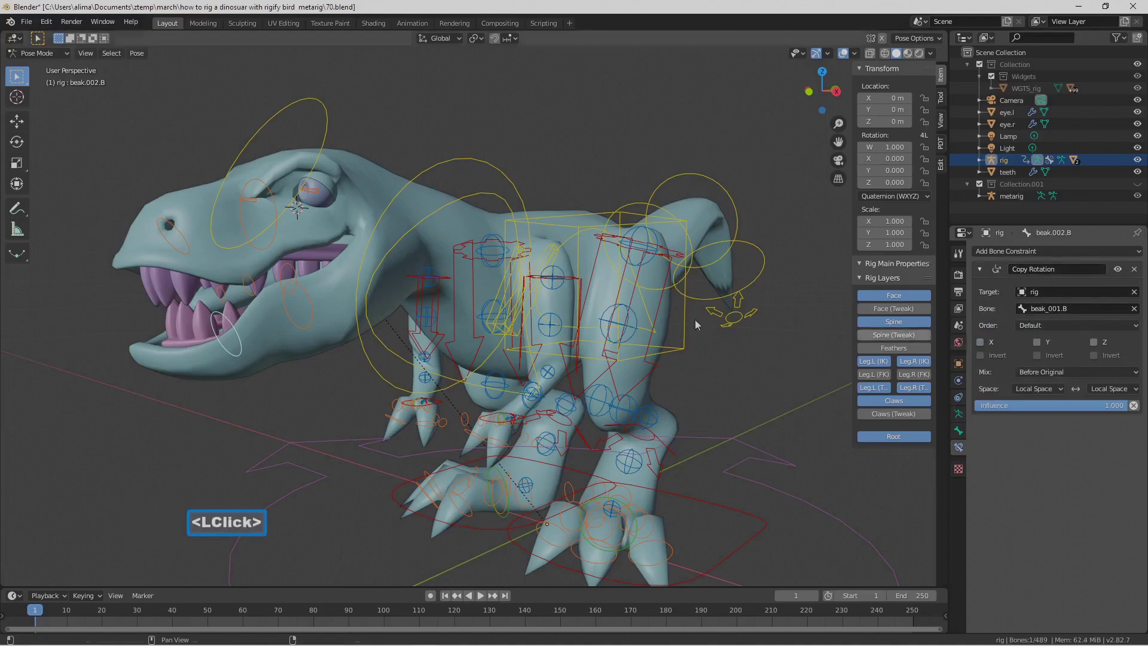
# - Test rotating beak_001.B along global X again, cancel the rotation, and save the file as 71.blend
pyautogui.click(310, 315)
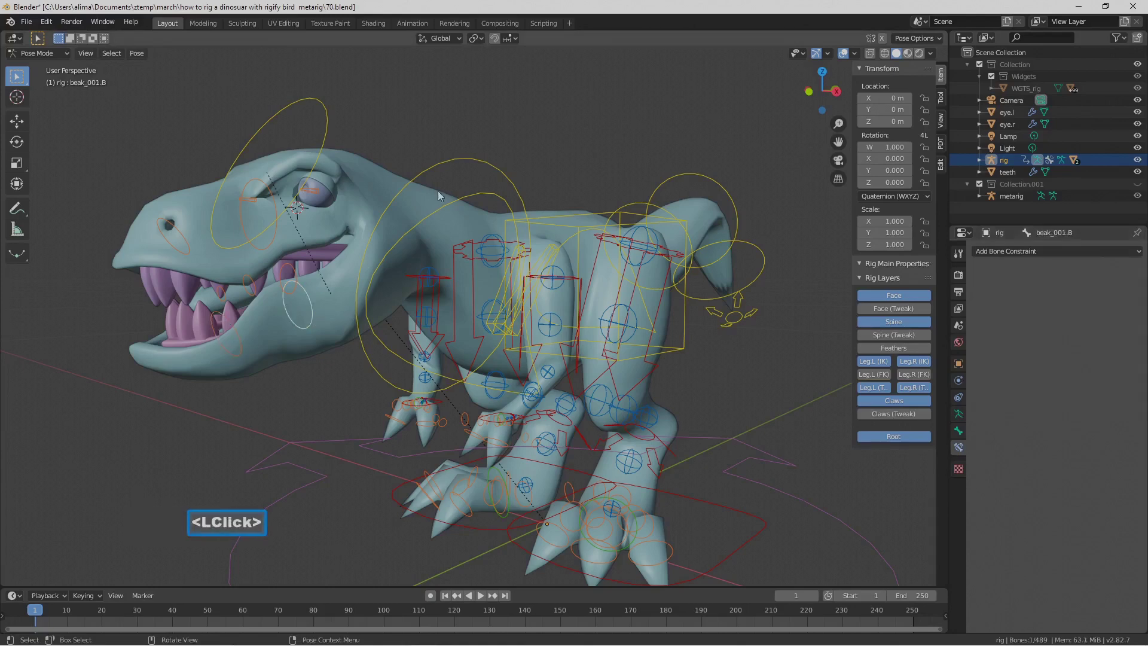
pyautogui.press('r')
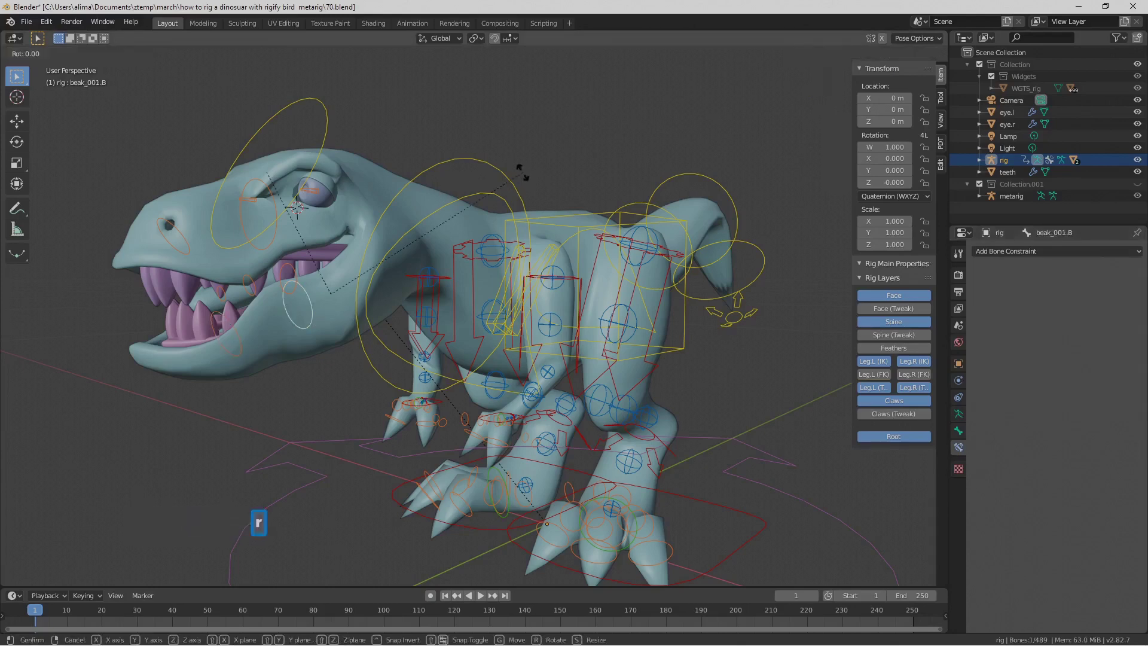
pyautogui.press('x')
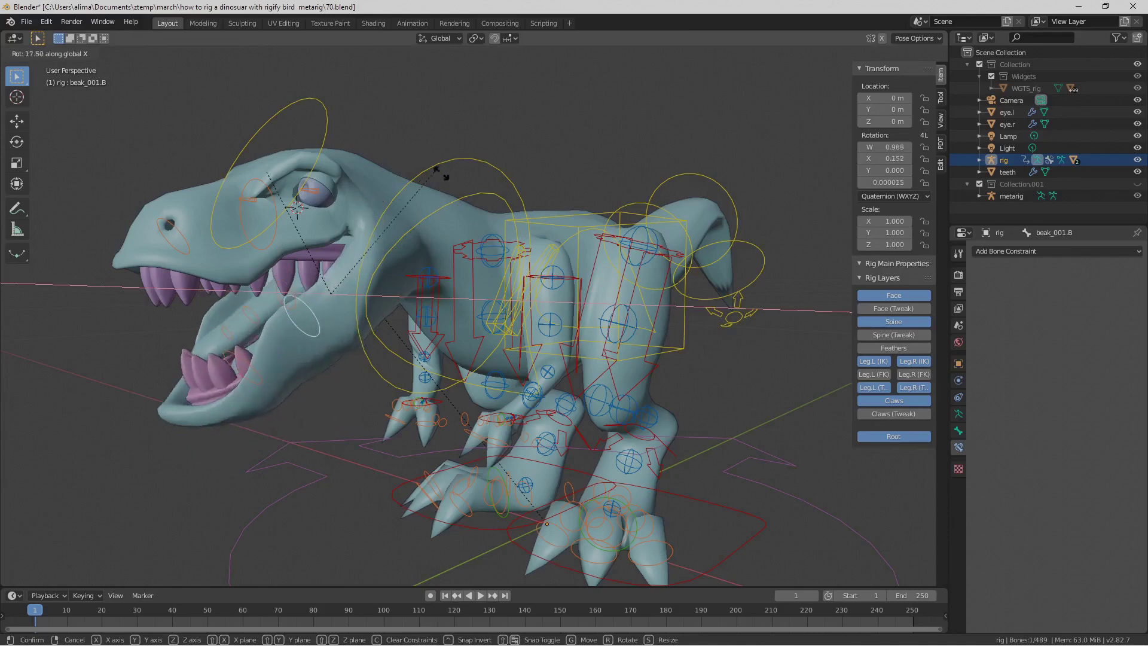
pyautogui.rightClick(525, 141)
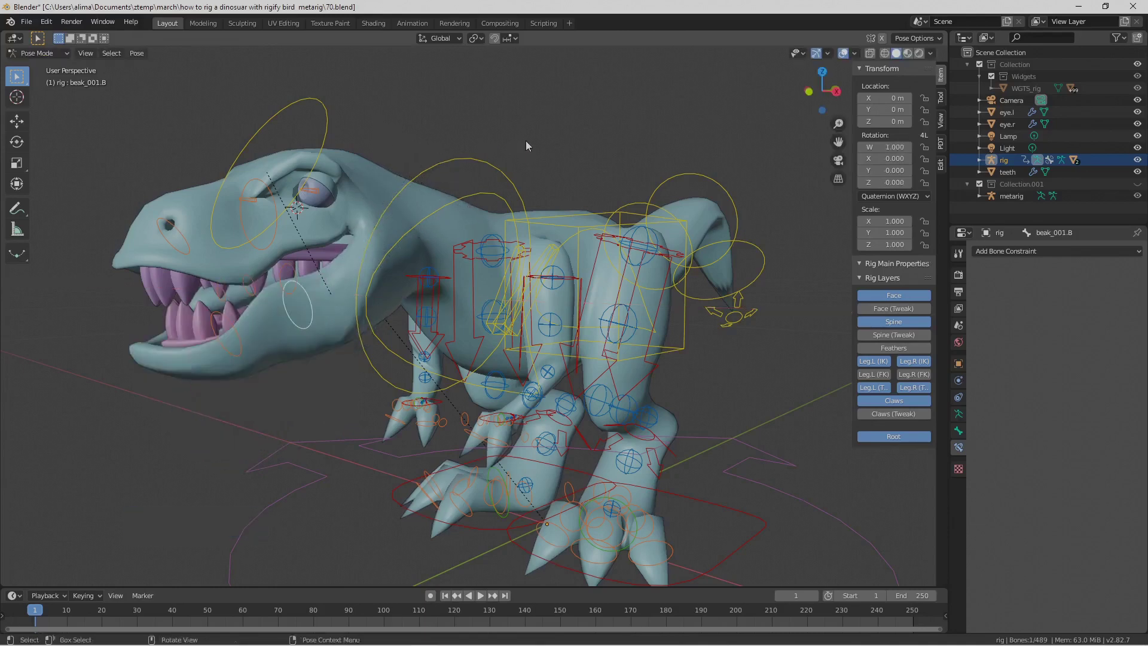
pyautogui.press('Pause')
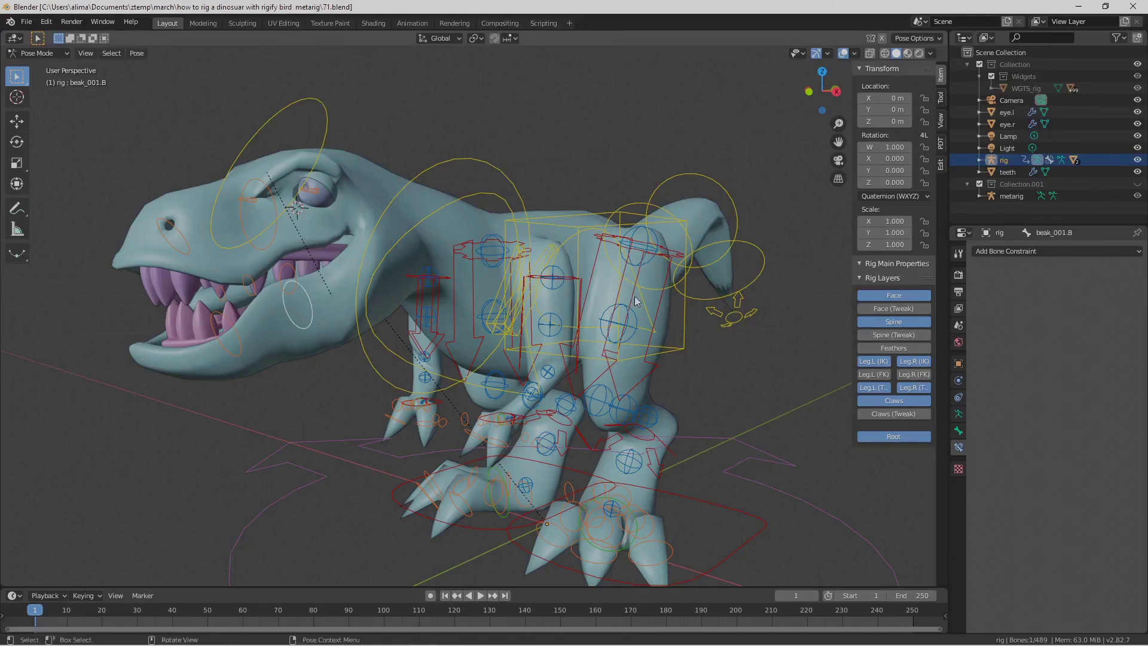
# - Return the rig to Object Mode and display only its deform bone layer
pyautogui.click(63, 55)
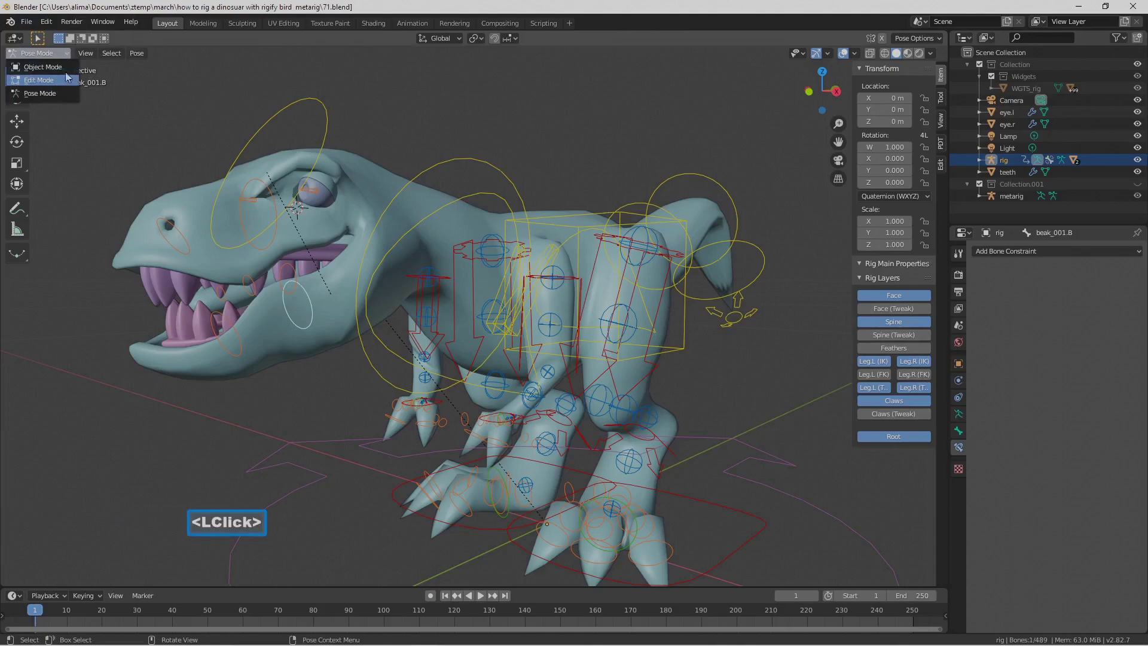
pyautogui.click(42, 67)
pyautogui.click(958, 414)
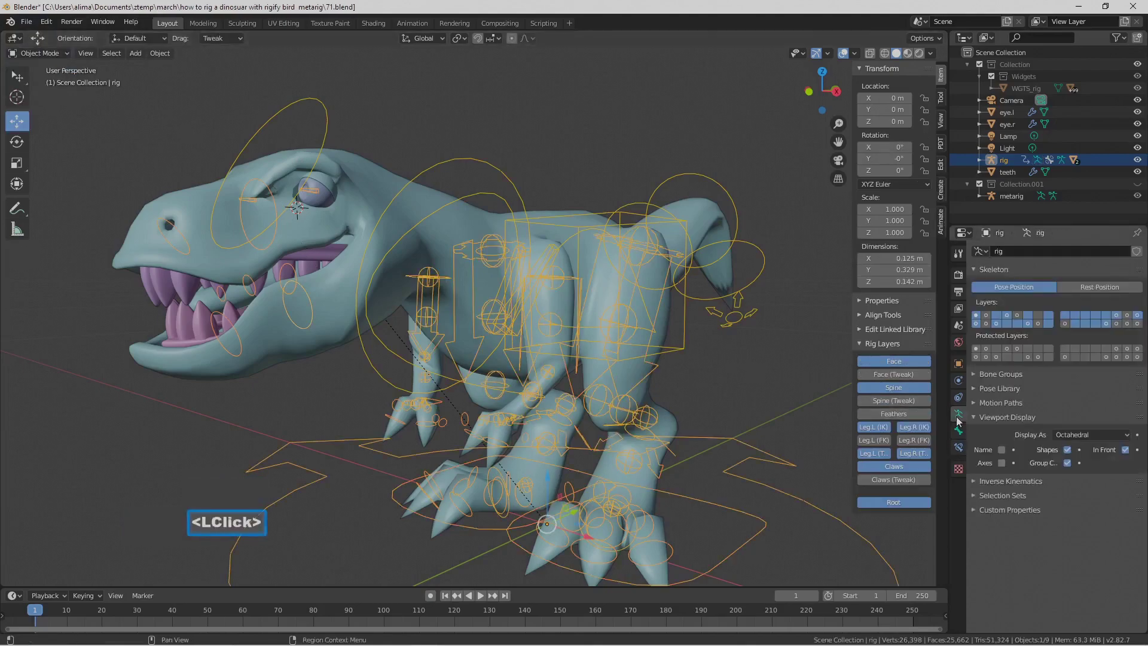
pyautogui.click(1116, 323)
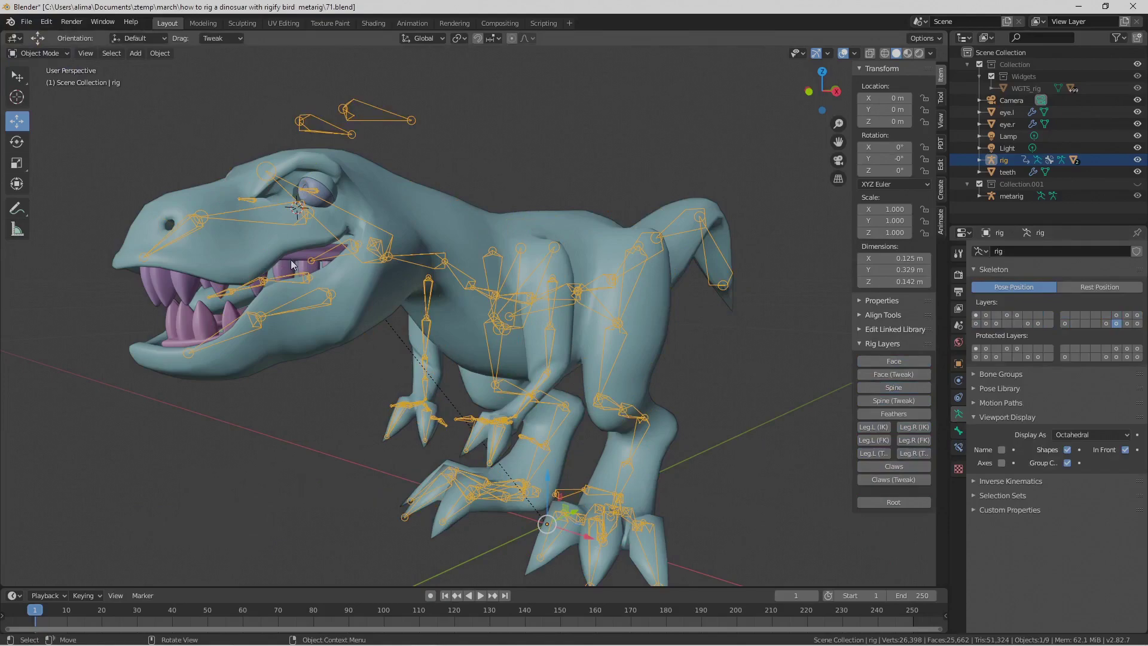
# - Select the rig's DEF-head bone in Pose Mode and return to Object Mode
pyautogui.click(267, 222)
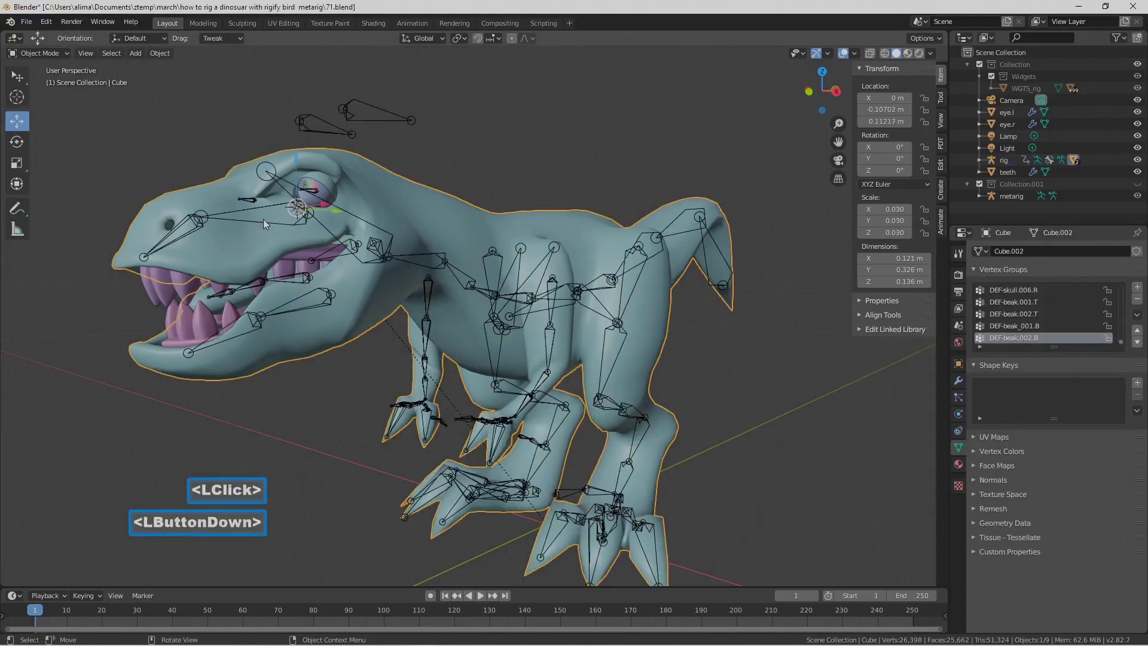
pyautogui.click(264, 221)
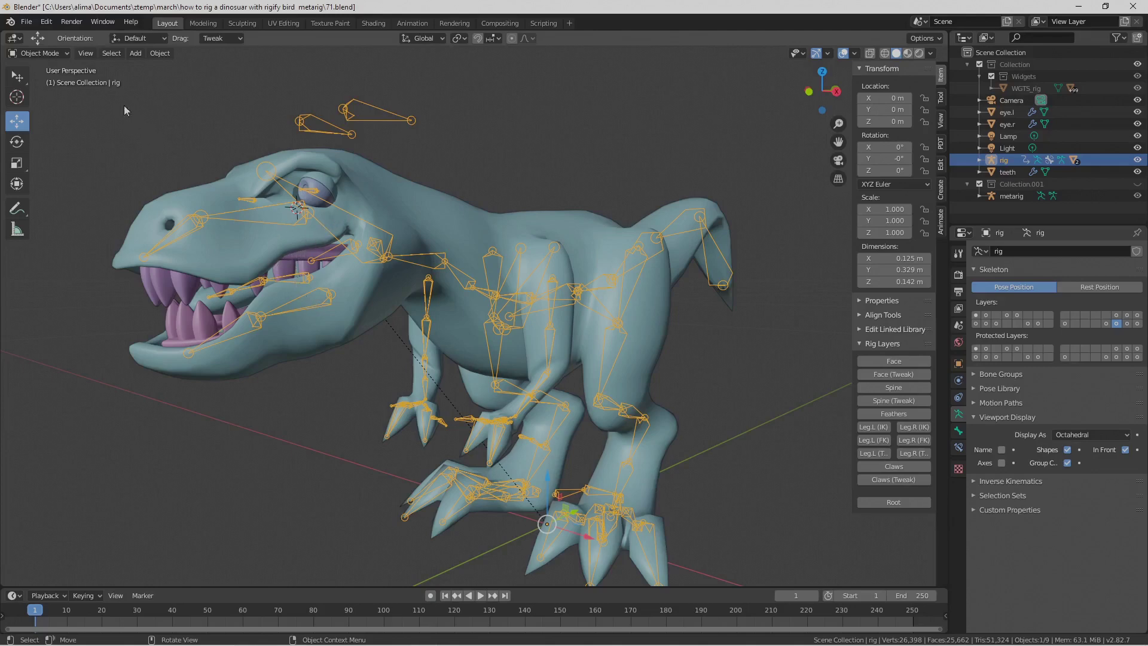
pyautogui.click(70, 52)
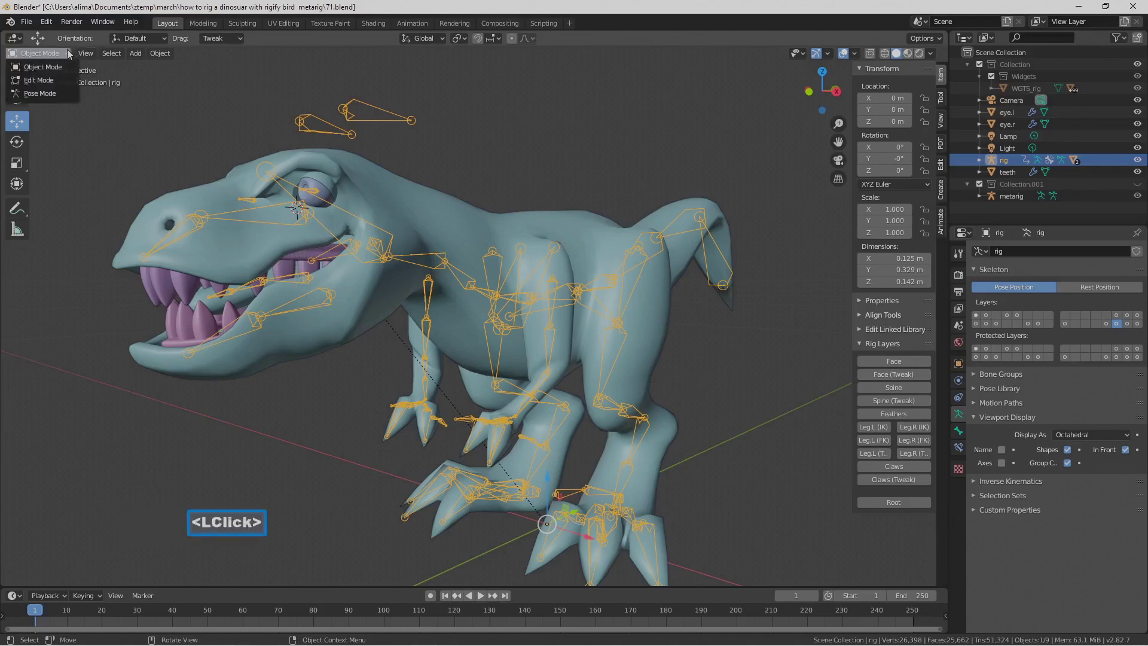
pyautogui.click(70, 93)
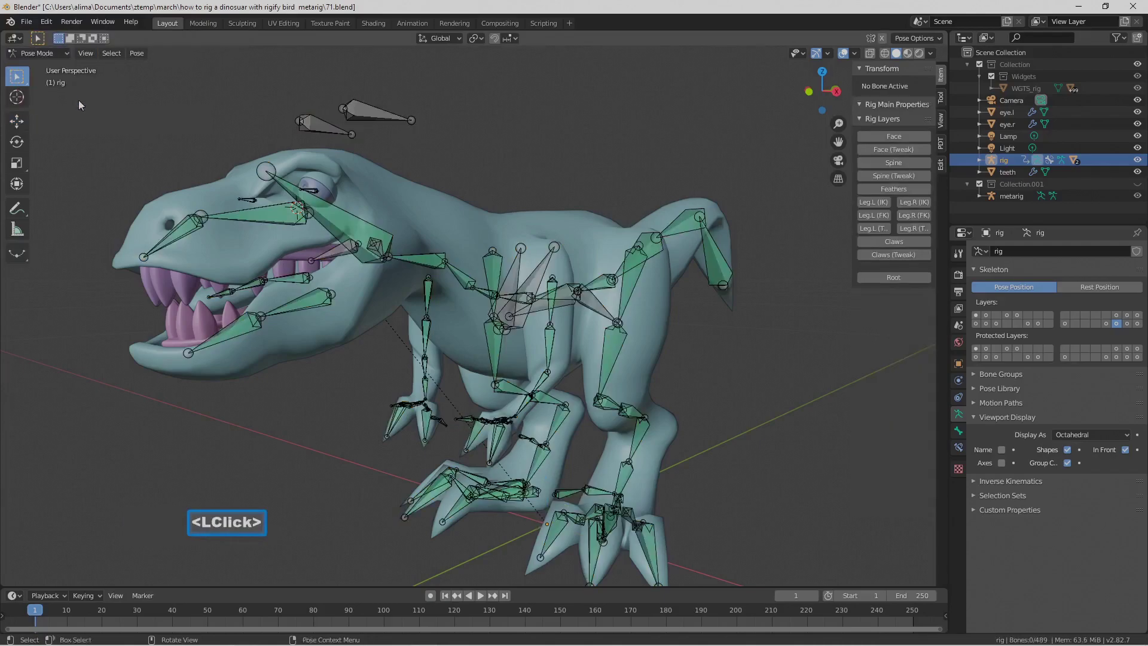
pyautogui.click(334, 221)
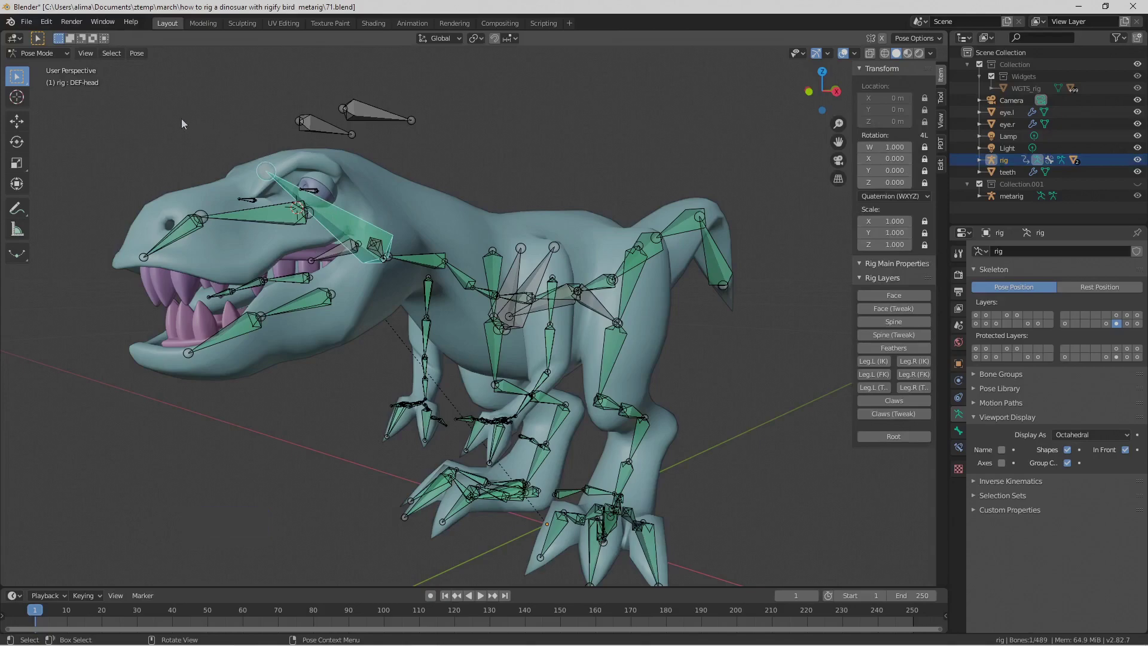
pyautogui.click(64, 53)
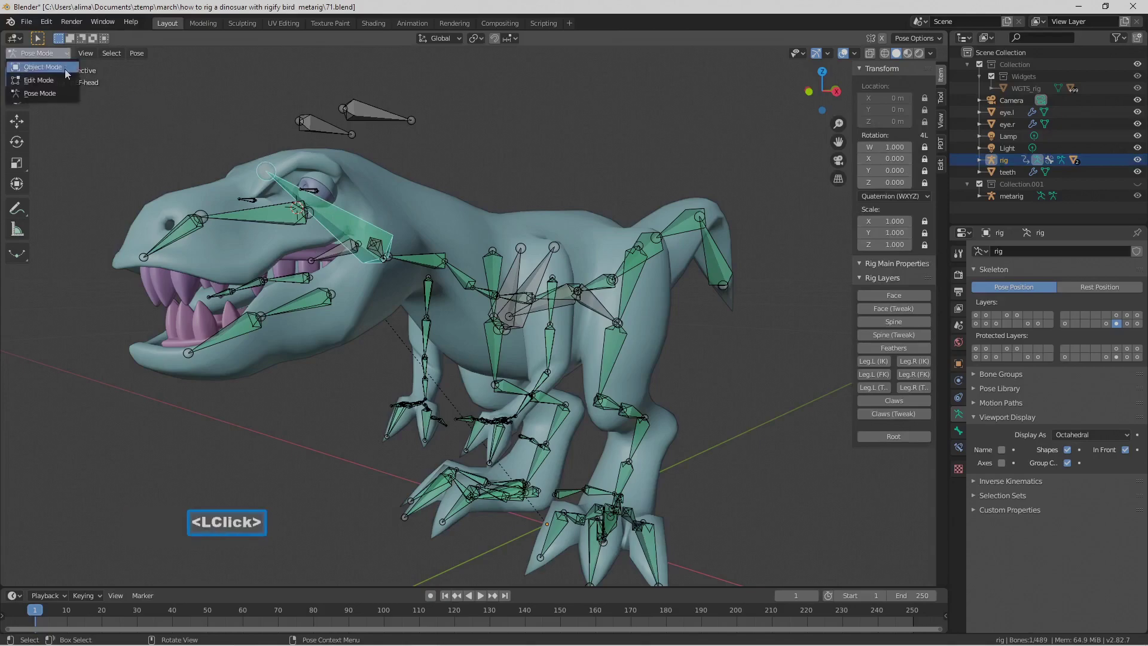
pyautogui.click(65, 69)
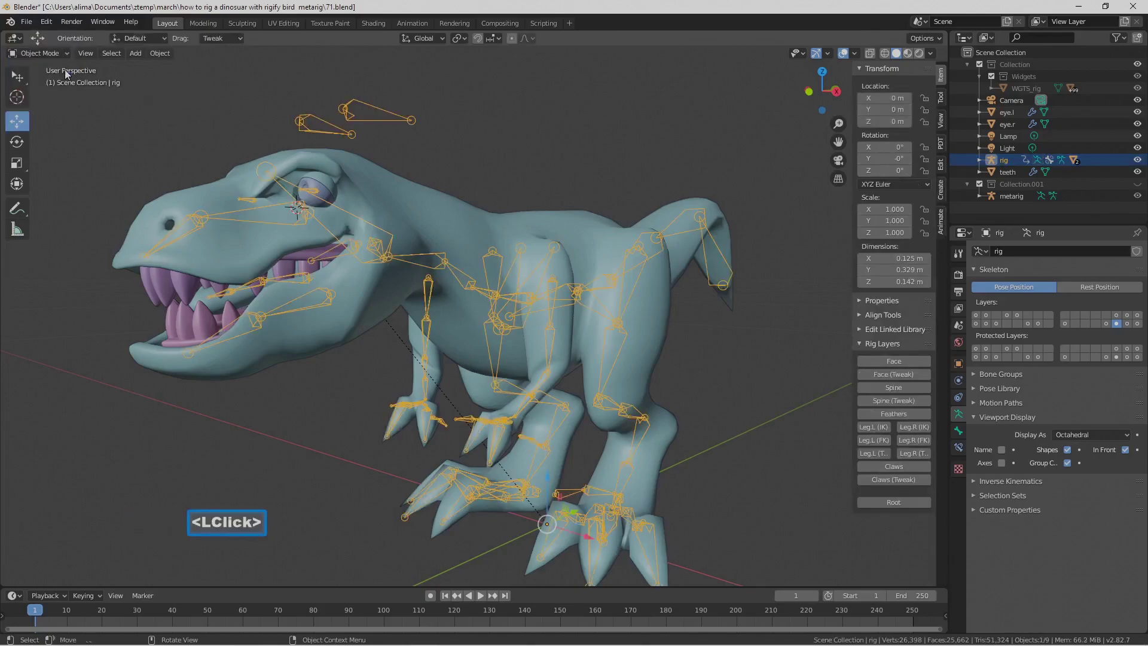
# - Parent the upper teeth to the rig's DEF-head bone with the Bone option, and save the file as 72.blend and again as 73.blend
pyautogui.click(296, 263)
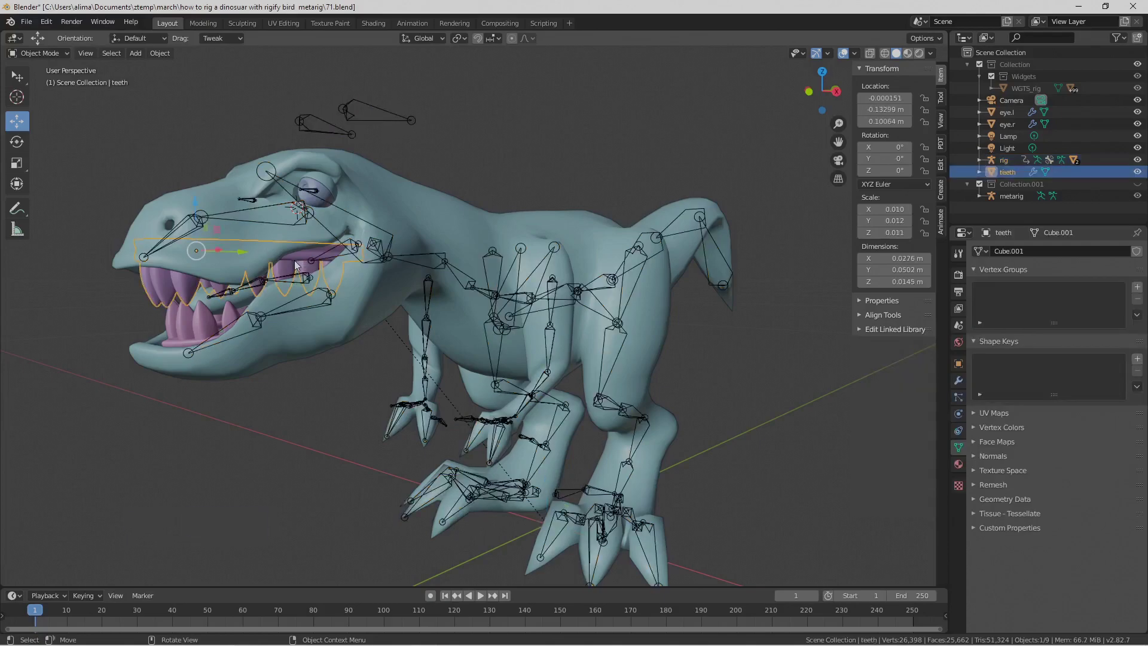
pyautogui.keyDown('shift'); pyautogui.click(353, 221); pyautogui.keyUp('shift')
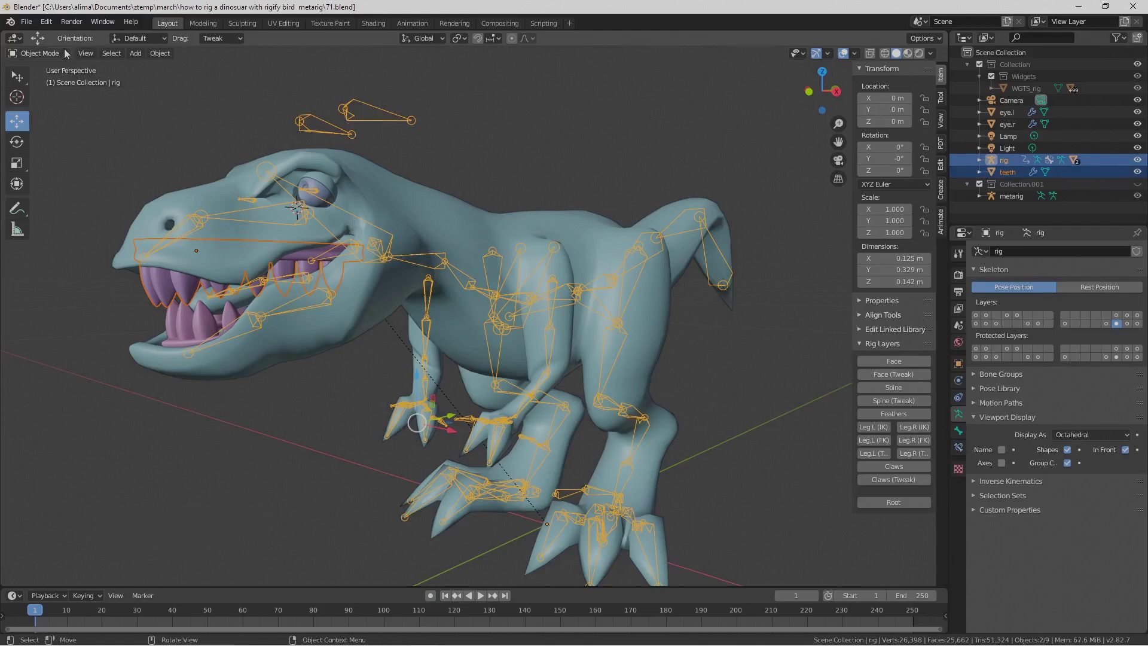
pyautogui.click(37, 53)
pyautogui.click(63, 93)
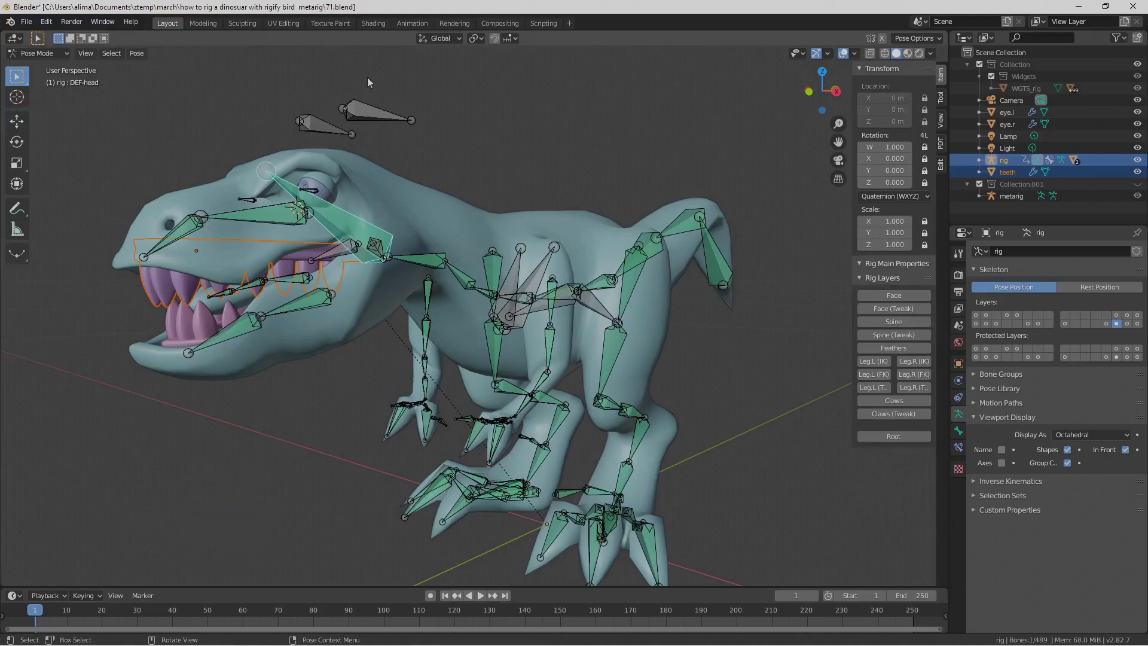
pyautogui.hotkey('ctrl', 'p')
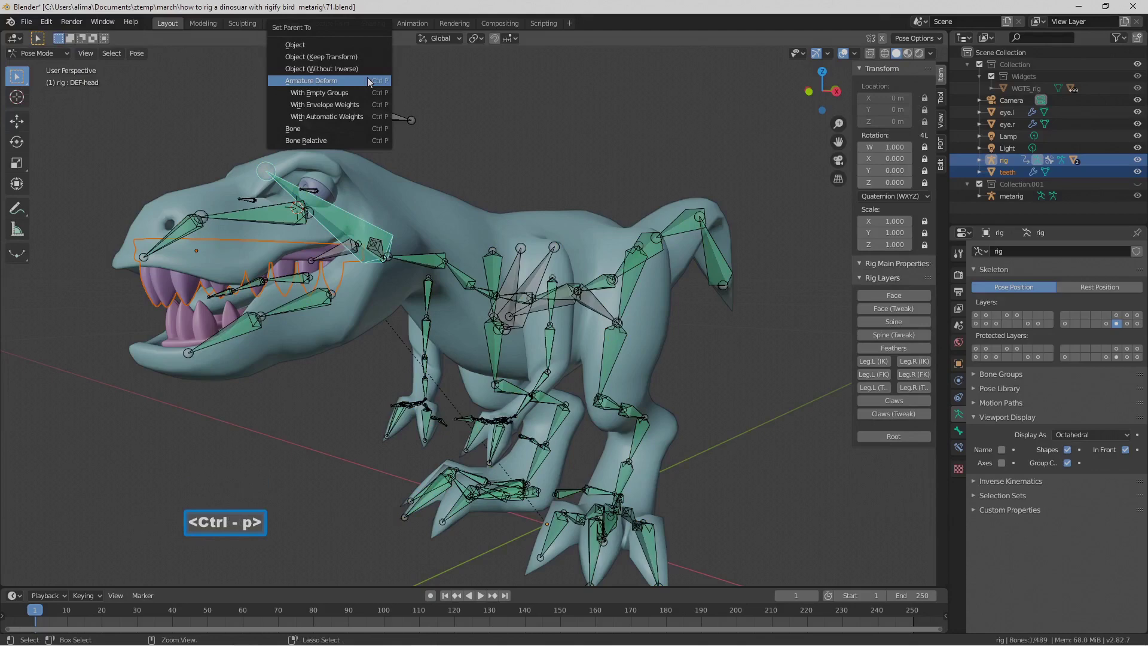
pyautogui.click(346, 128)
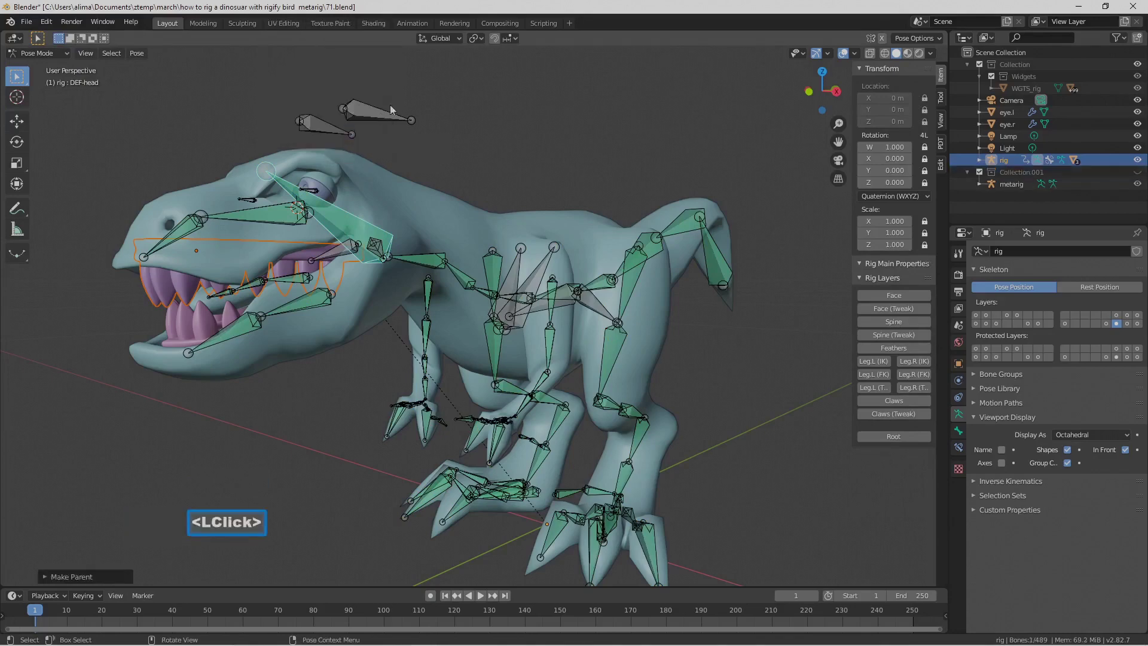
pyautogui.press('Pause')
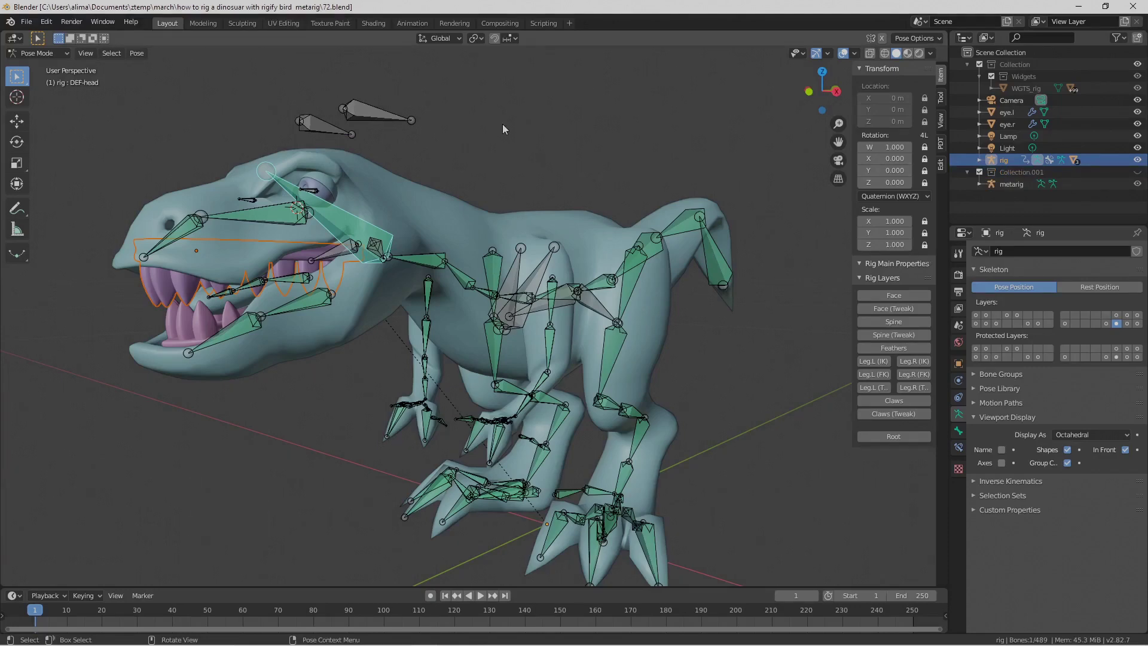
pyautogui.scroll(-2, 503, 125)
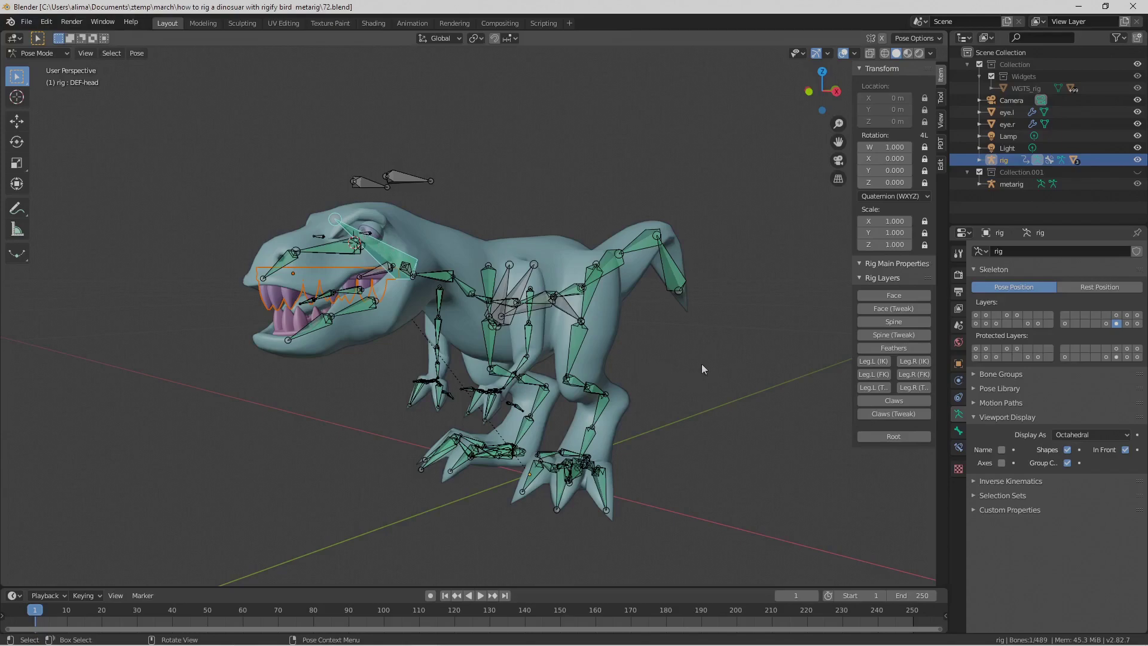
pyautogui.press('Pause')
# - Return the rig to Object Mode, select the eye.l object and add the rig to the selection
pyautogui.scroll(3, 422, 297)
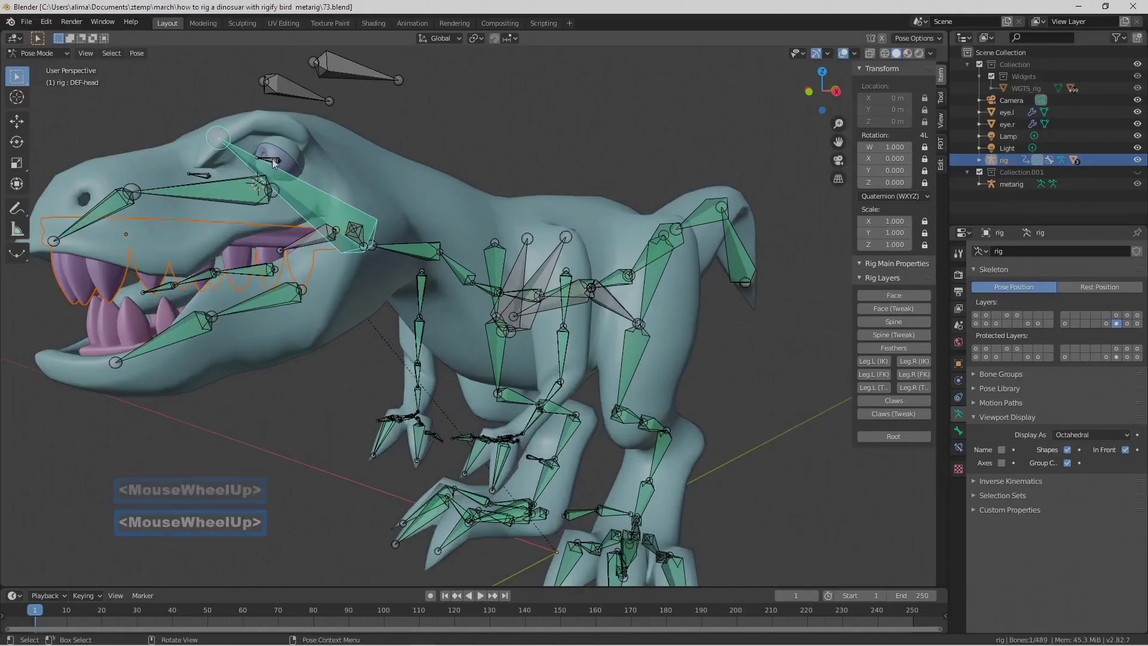
pyautogui.click(274, 162)
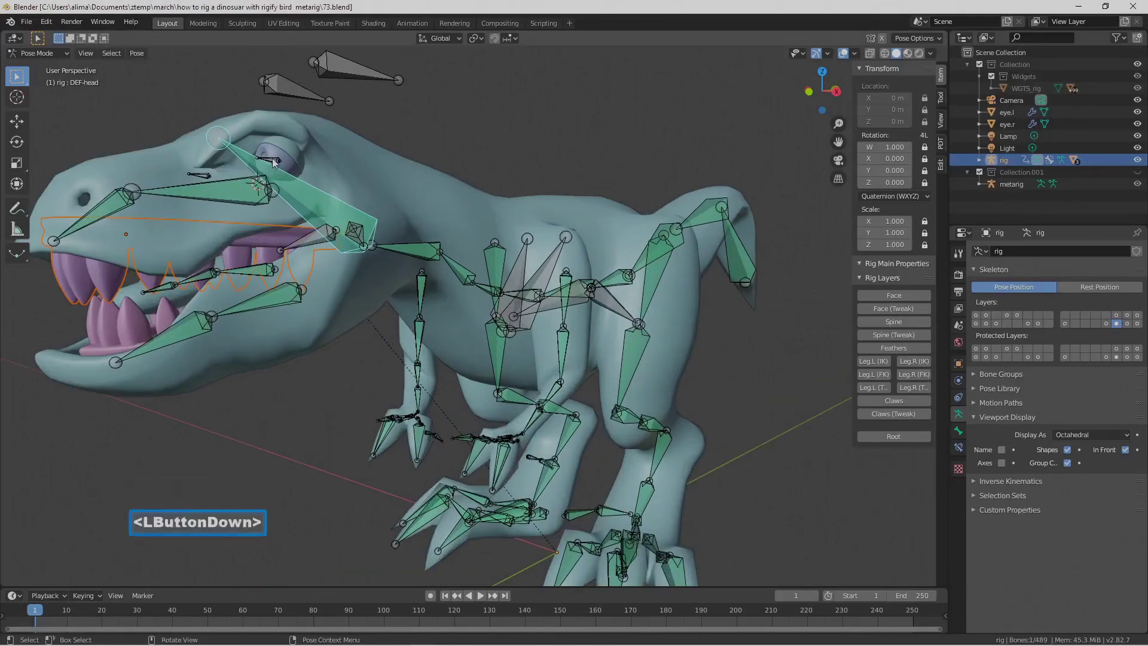
pyautogui.click(59, 54)
pyautogui.click(67, 73)
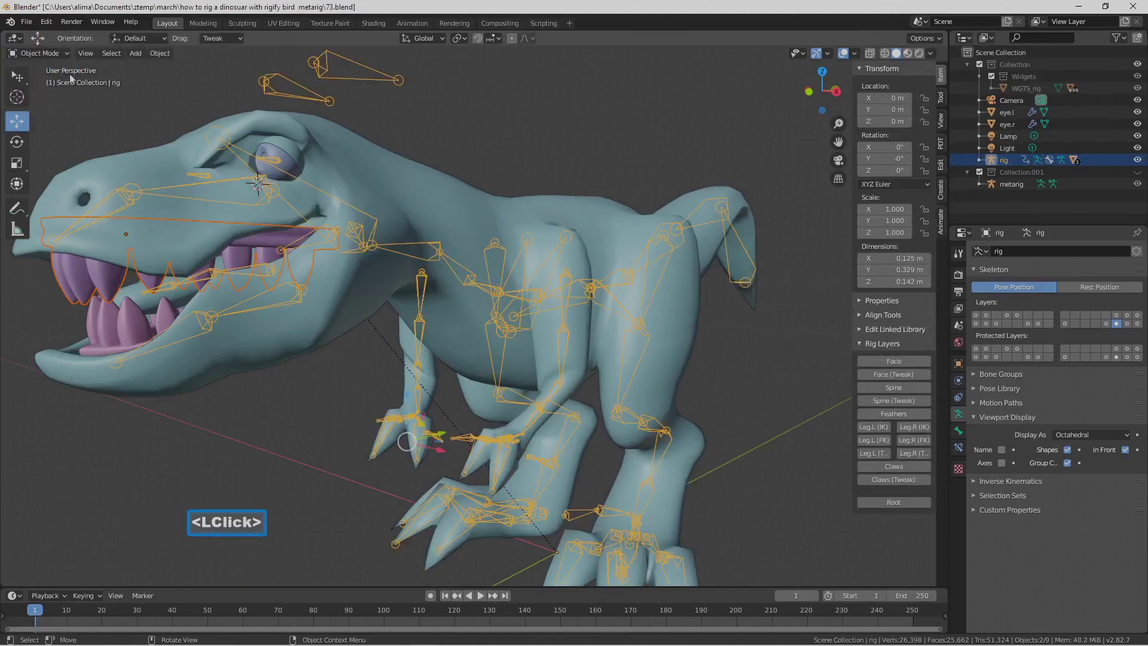
pyautogui.click(279, 161)
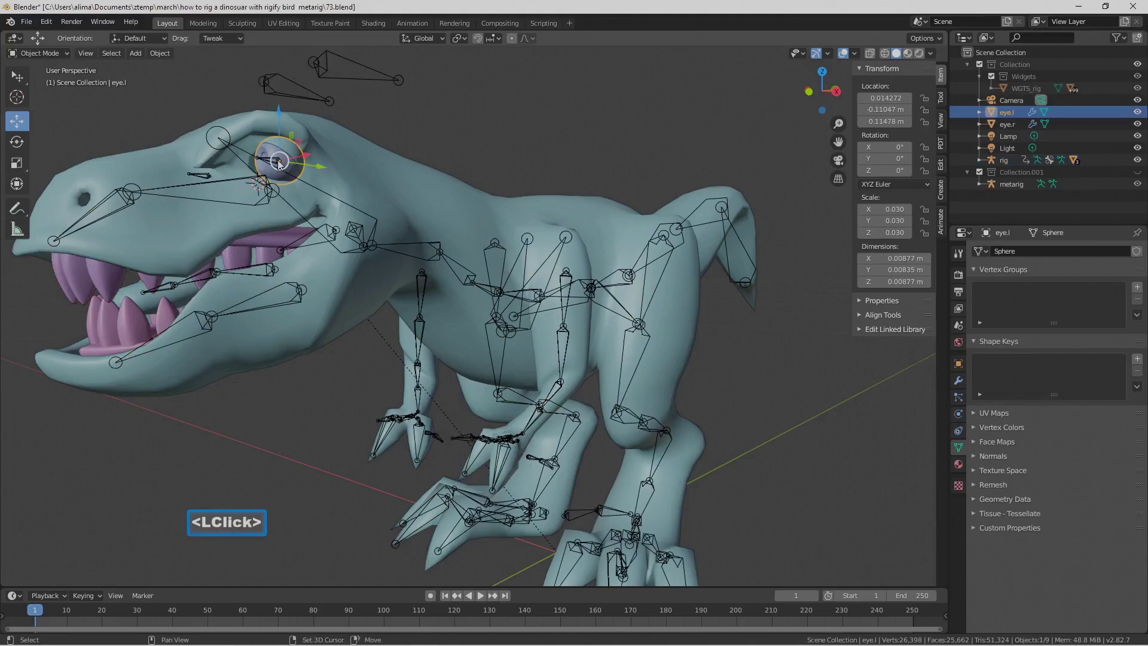
pyautogui.keyDown('shift'); pyautogui.click(265, 162); pyautogui.keyUp('shift')
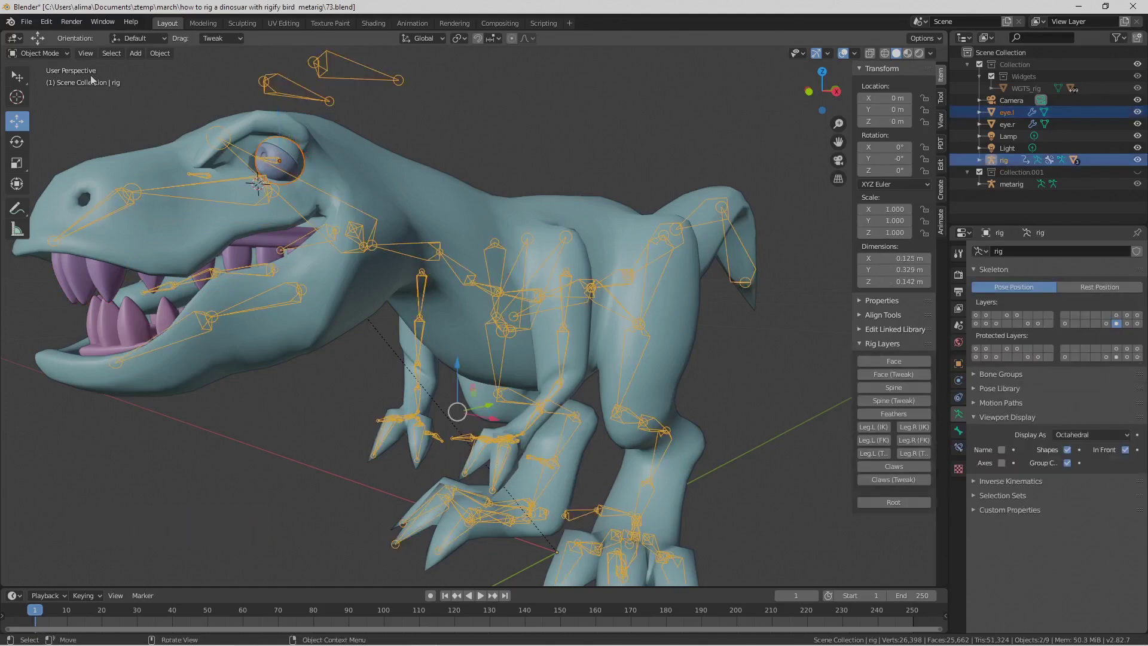
# - In Pose Mode, parent eye.l to the rig's DEF-eye.L bone with the Bone option, and save the file as 74.blend
pyautogui.click(40, 53)
pyautogui.click(75, 94)
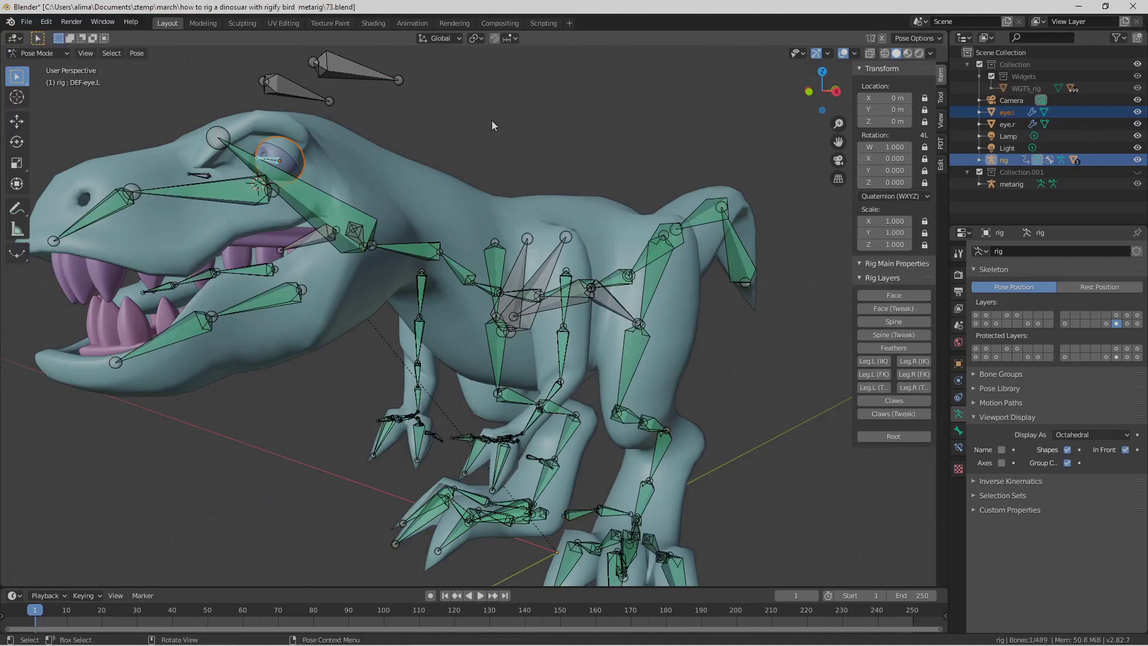
pyautogui.press('ctrl')
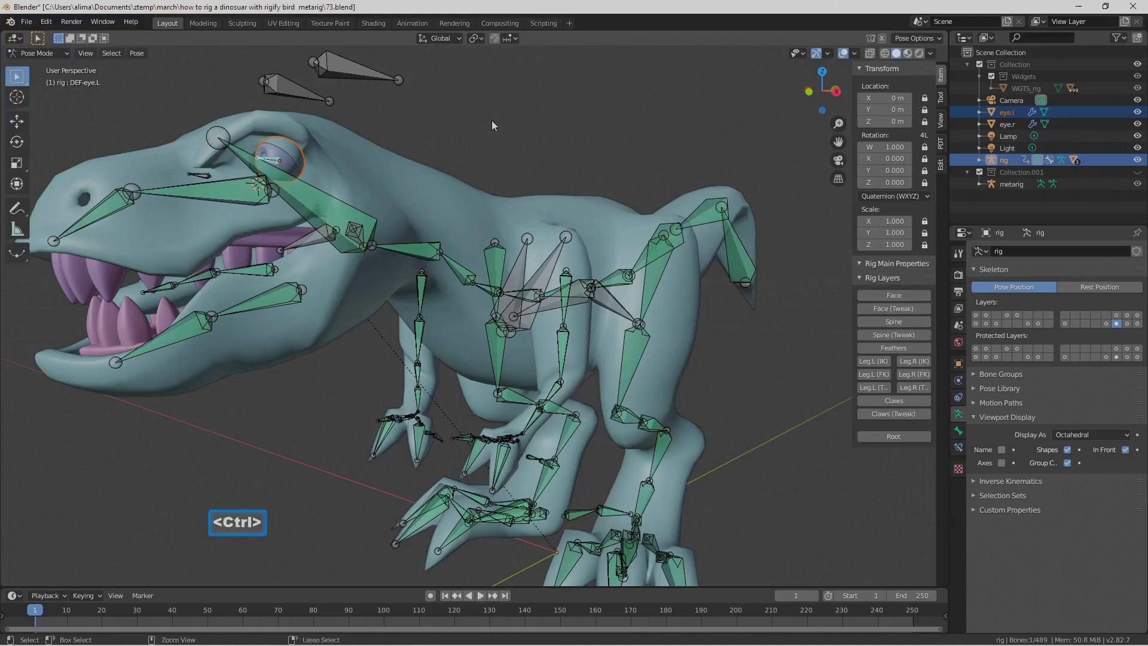
pyautogui.hotkey('ctrl', 'p')
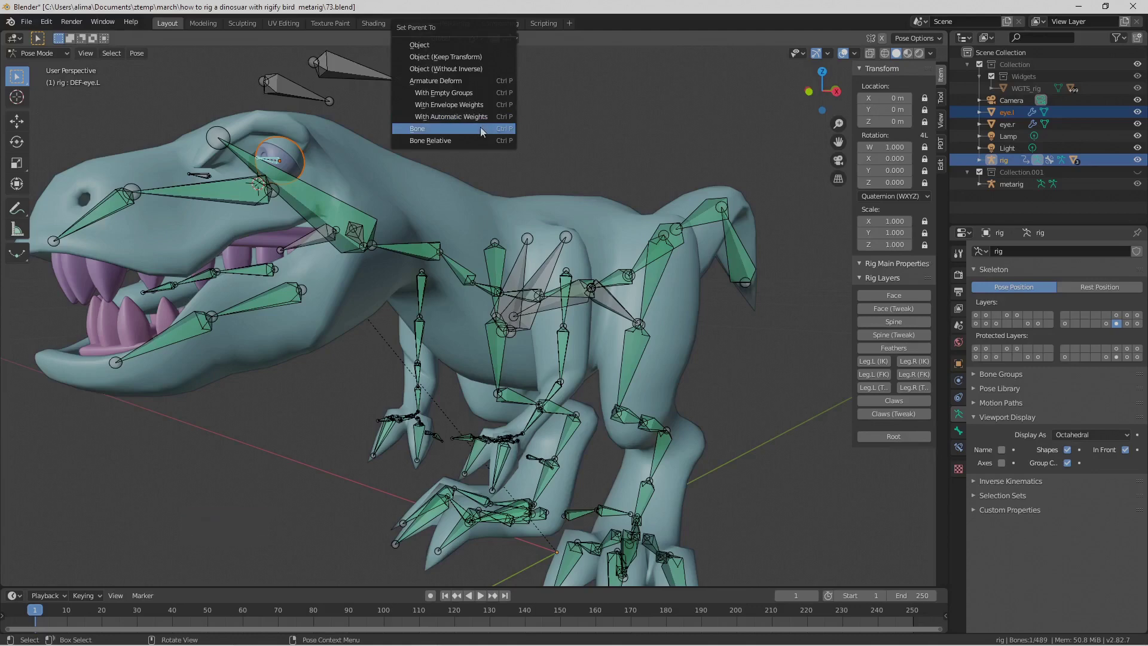
pyautogui.click(479, 128)
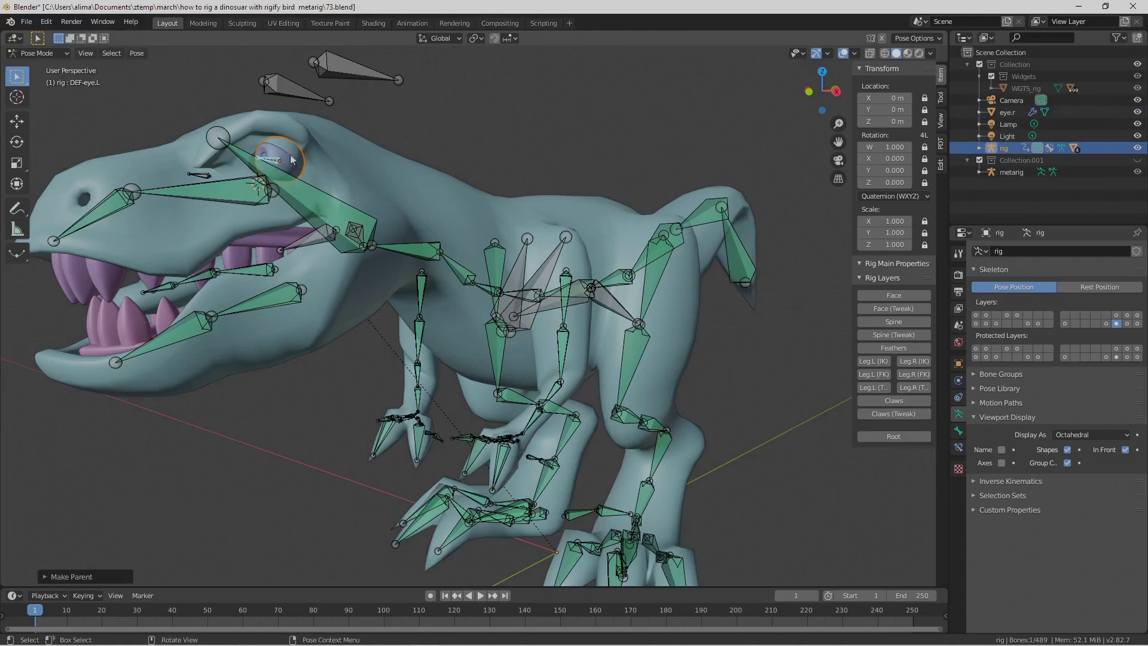
pyautogui.press('Pause')
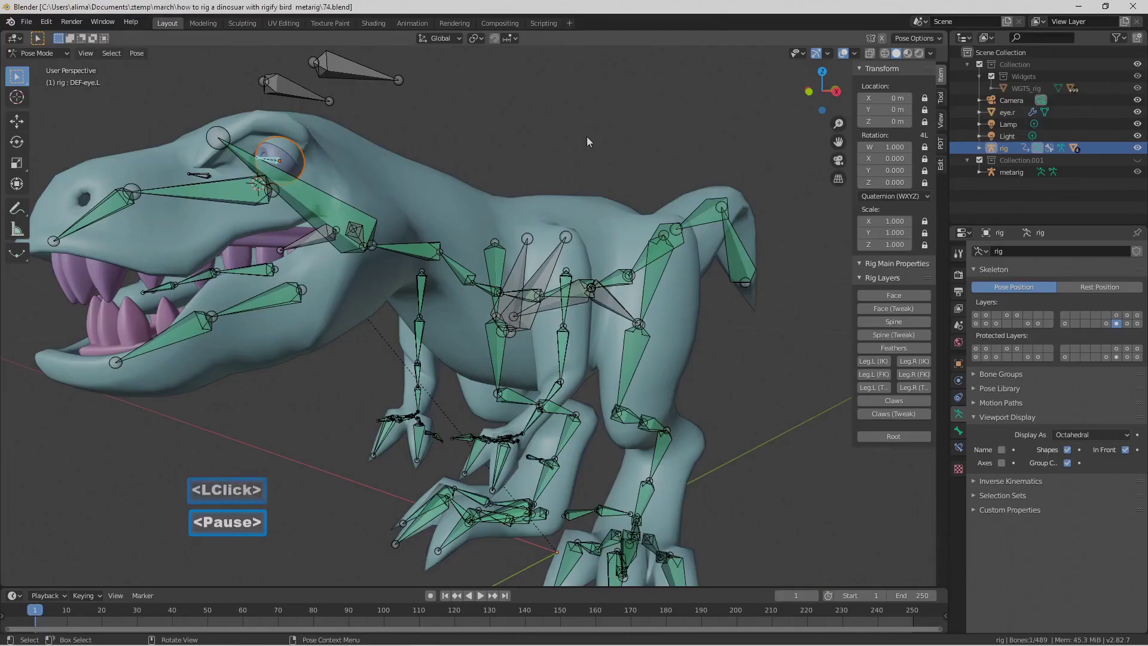
# - Switch back to Object Mode, select the eye.r object on the head's other side and add the rig to the selection
pyautogui.scroll(-3, 584, 146)
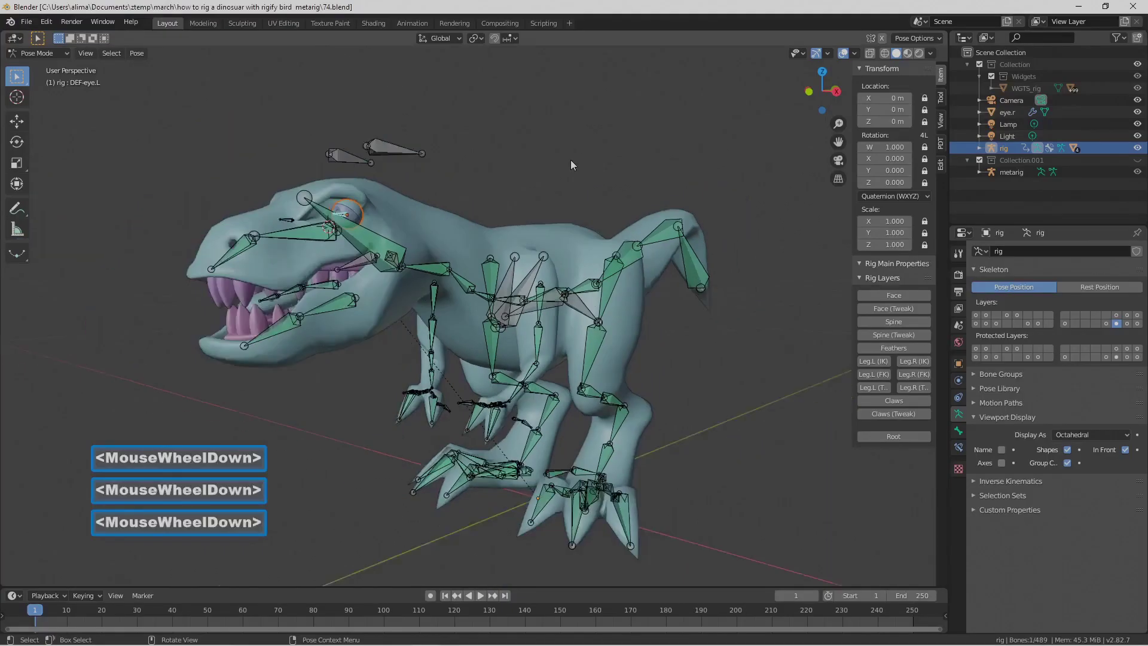
pyautogui.moveTo(307, 233); pyautogui.dragTo(450, 208, button='middle')
pyautogui.click(166, 163)
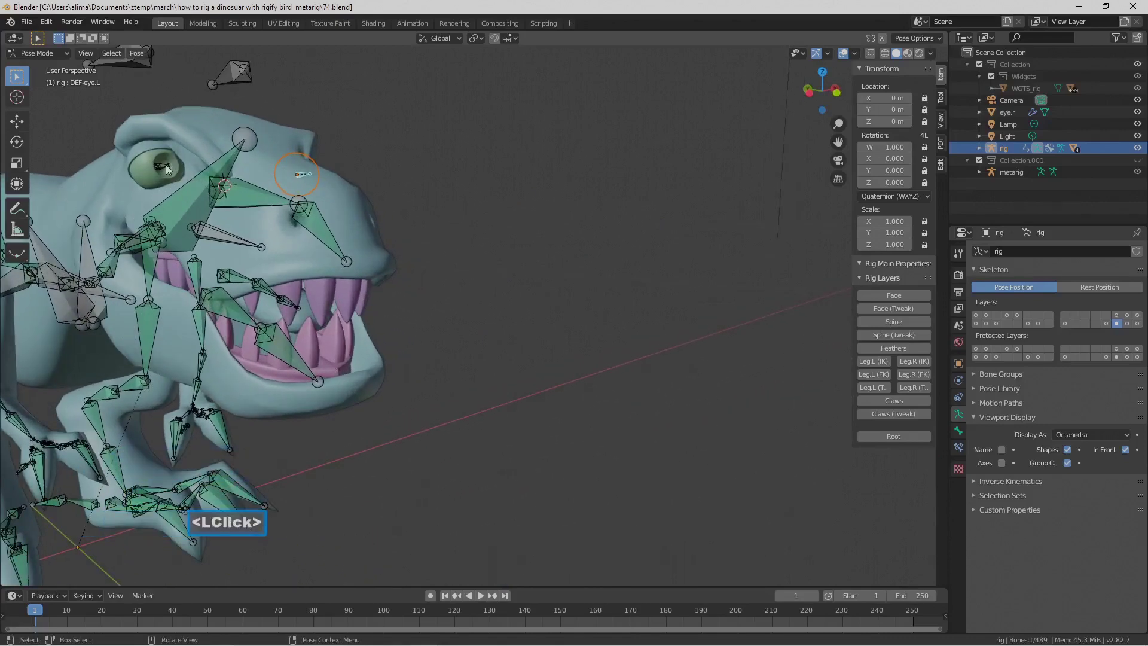
pyautogui.click(62, 51)
pyautogui.click(53, 68)
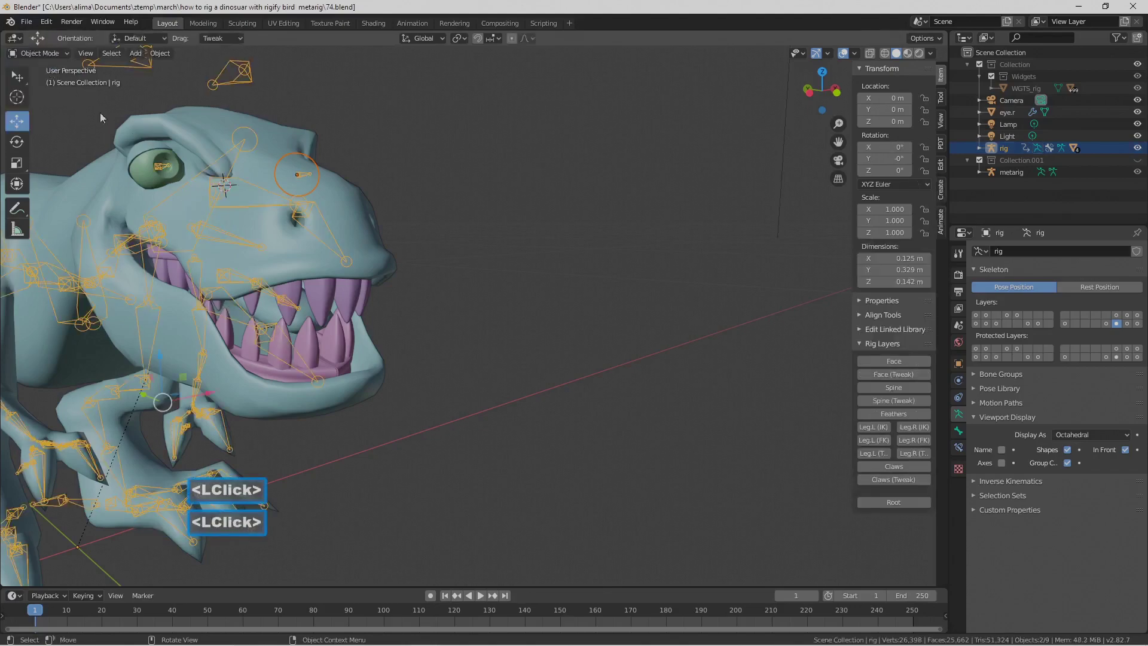
pyautogui.click(149, 170)
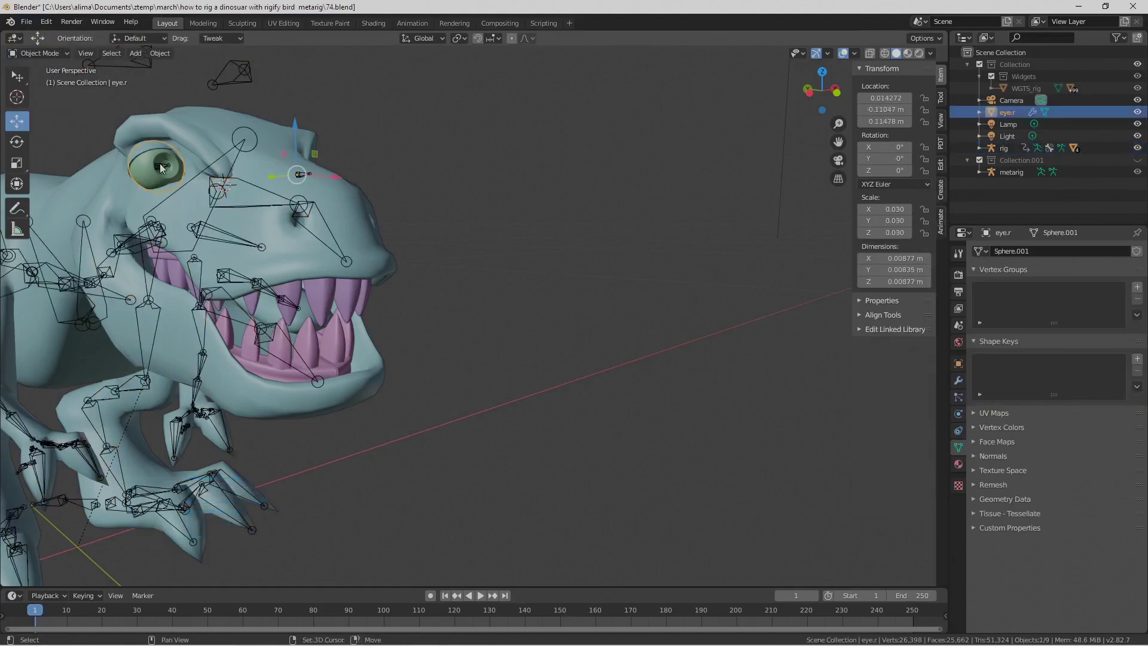
pyautogui.keyDown('shift'); pyautogui.click(184, 206); pyautogui.keyUp('shift')
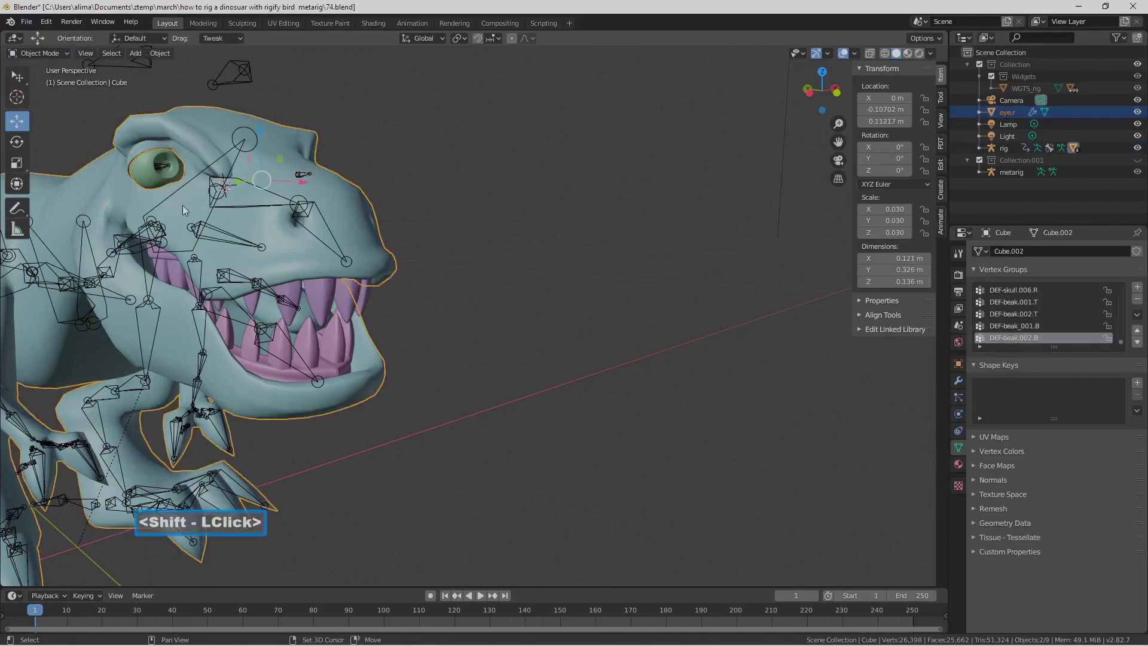
pyautogui.click(398, 131)
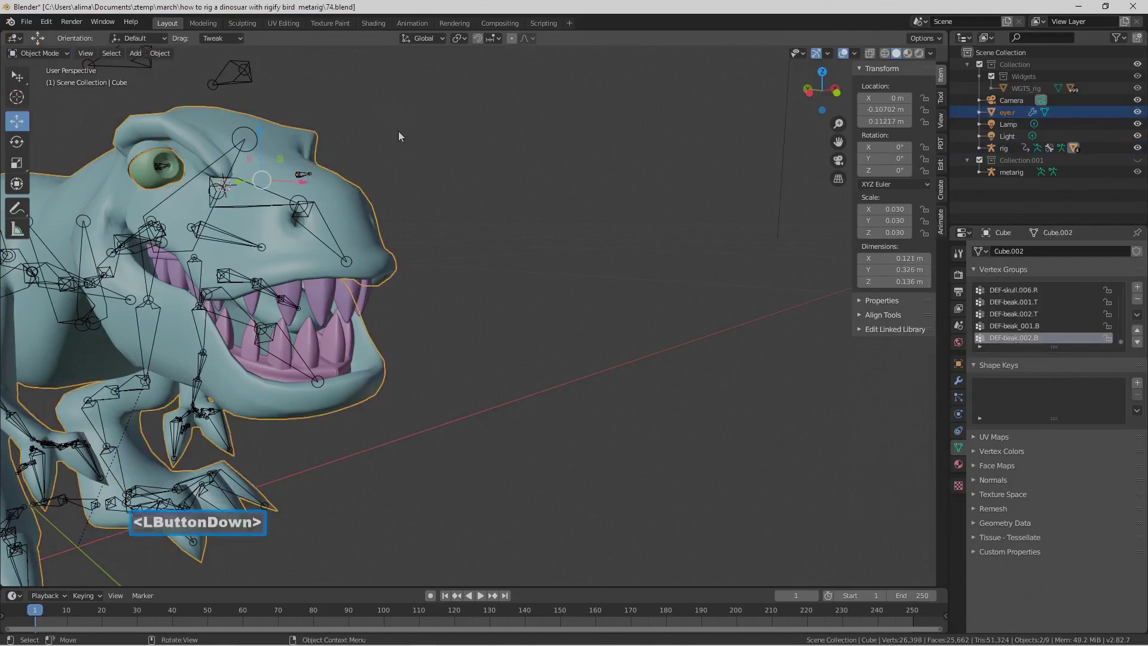
pyautogui.click(145, 181)
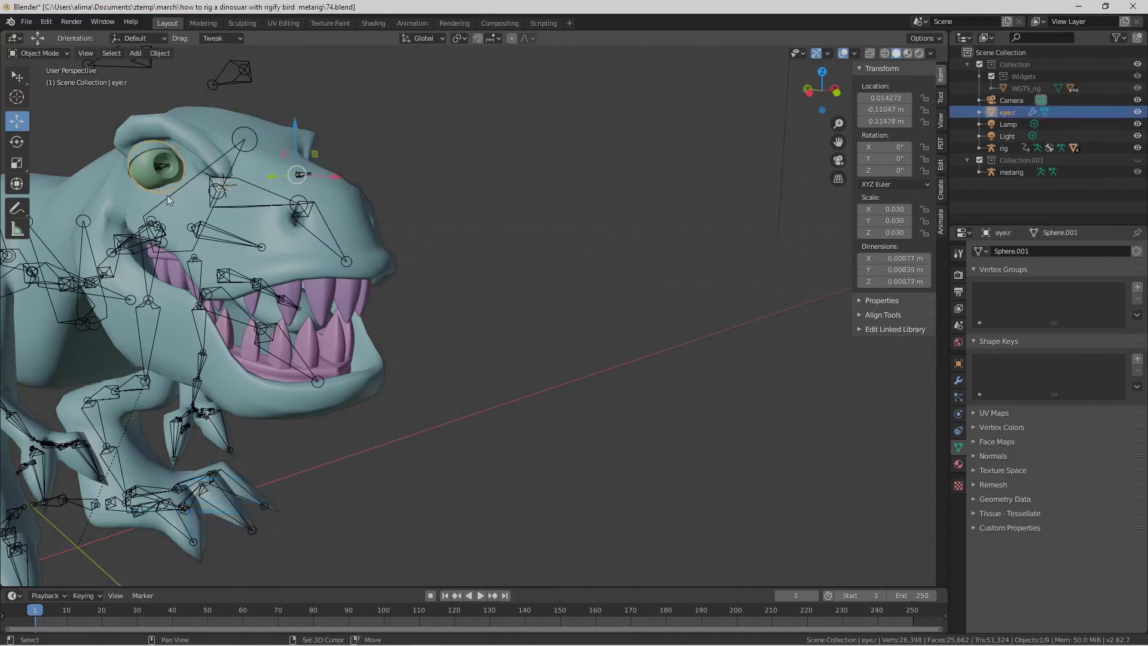
pyautogui.keyDown('shift'); pyautogui.click(167, 195); pyautogui.keyUp('shift')
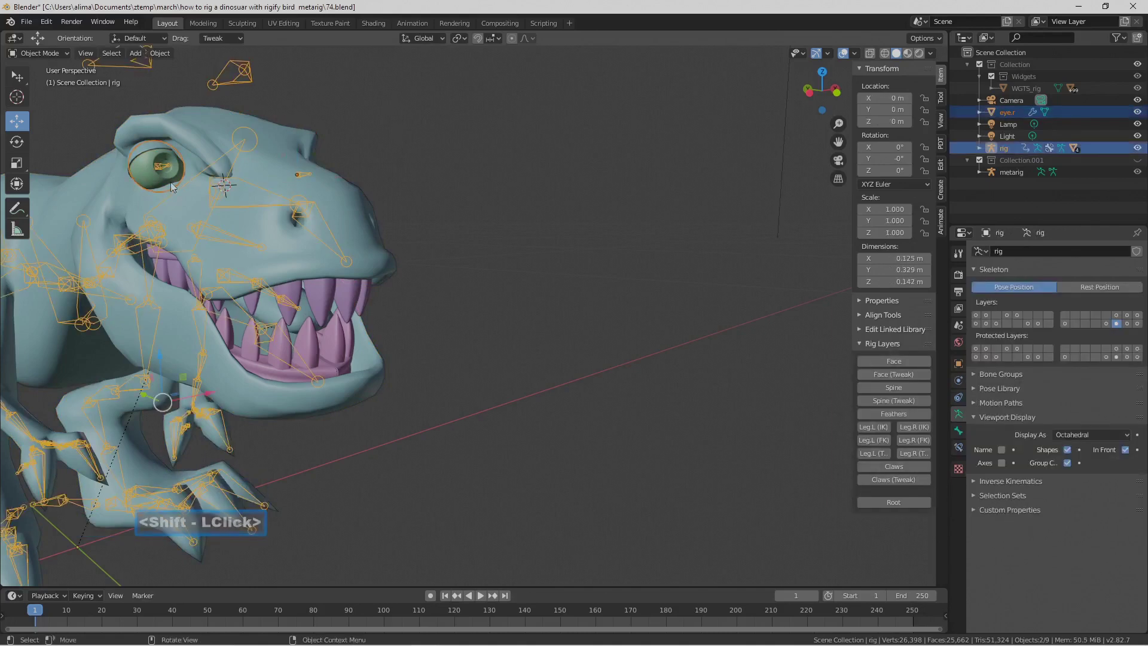
# - In Pose Mode, parent eye.r to the DEF-eye.R bone with the Bone option, and save the file as 75.blend and again as 76.blend
pyautogui.click(65, 54)
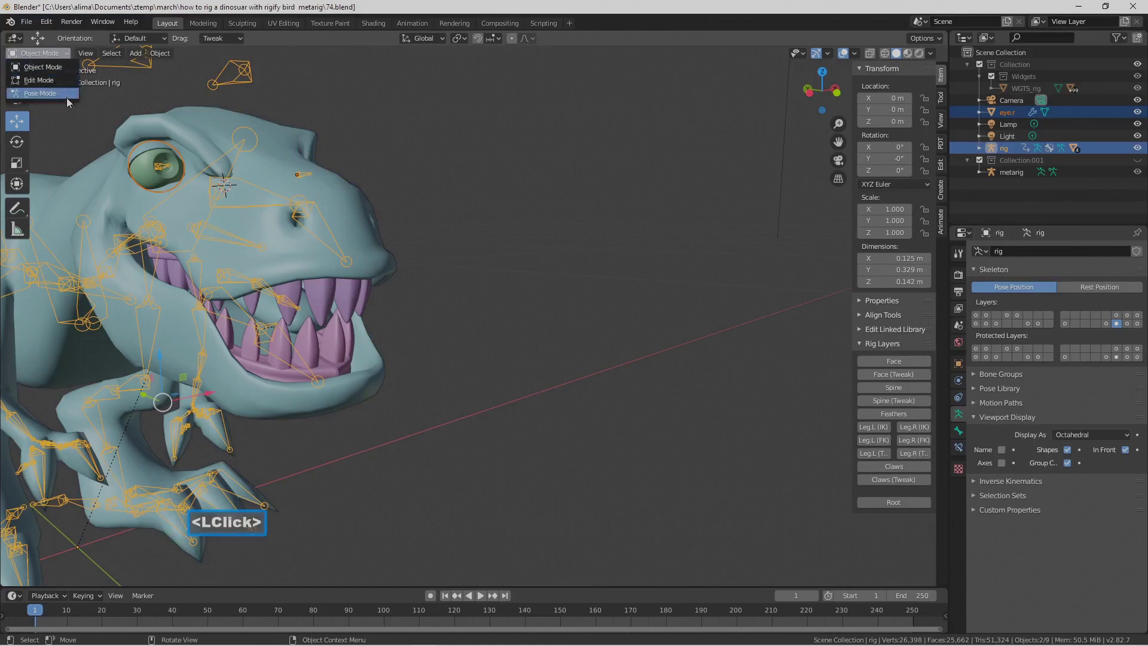
pyautogui.click(66, 96)
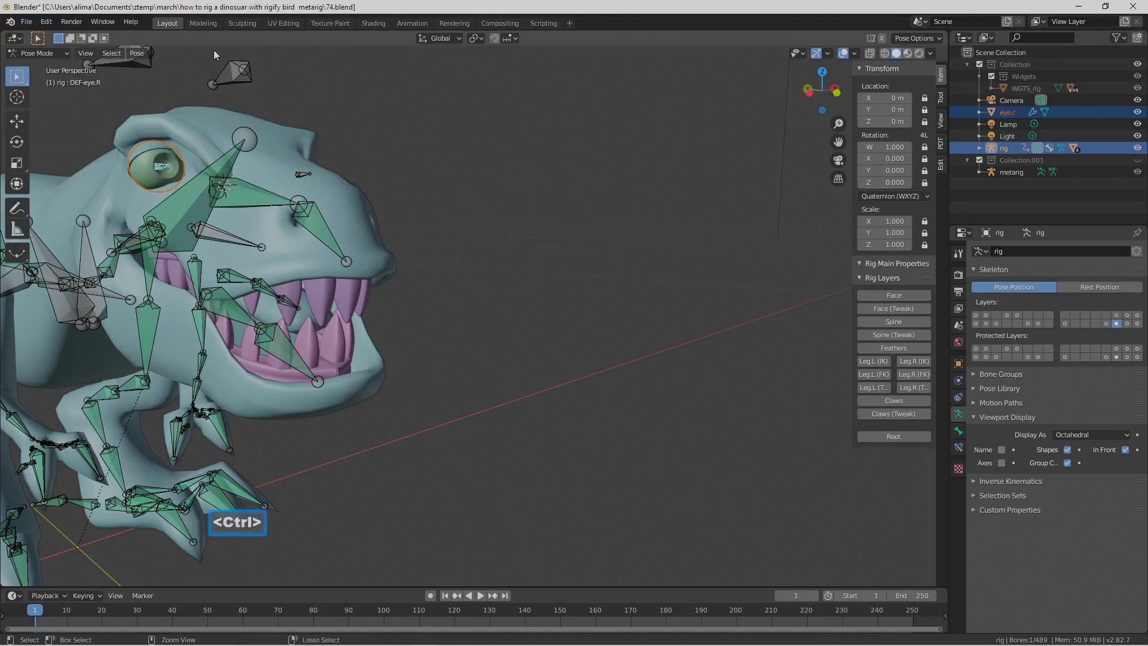
pyautogui.hotkey('ctrl', 'p')
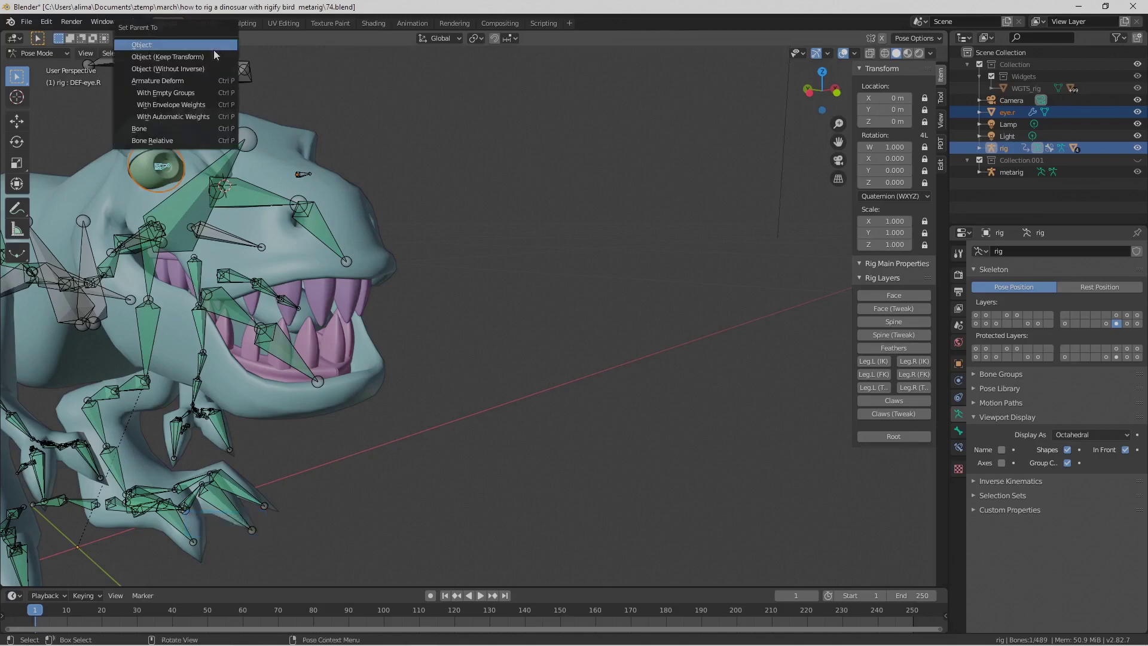
pyautogui.click(175, 129)
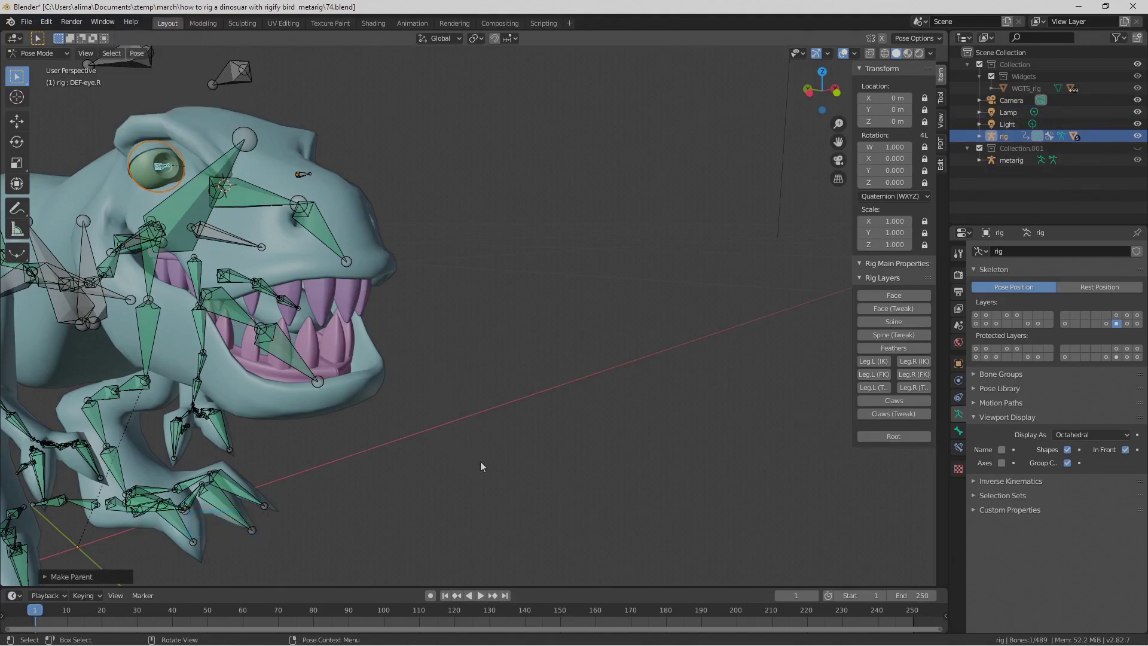
pyautogui.click(621, 207)
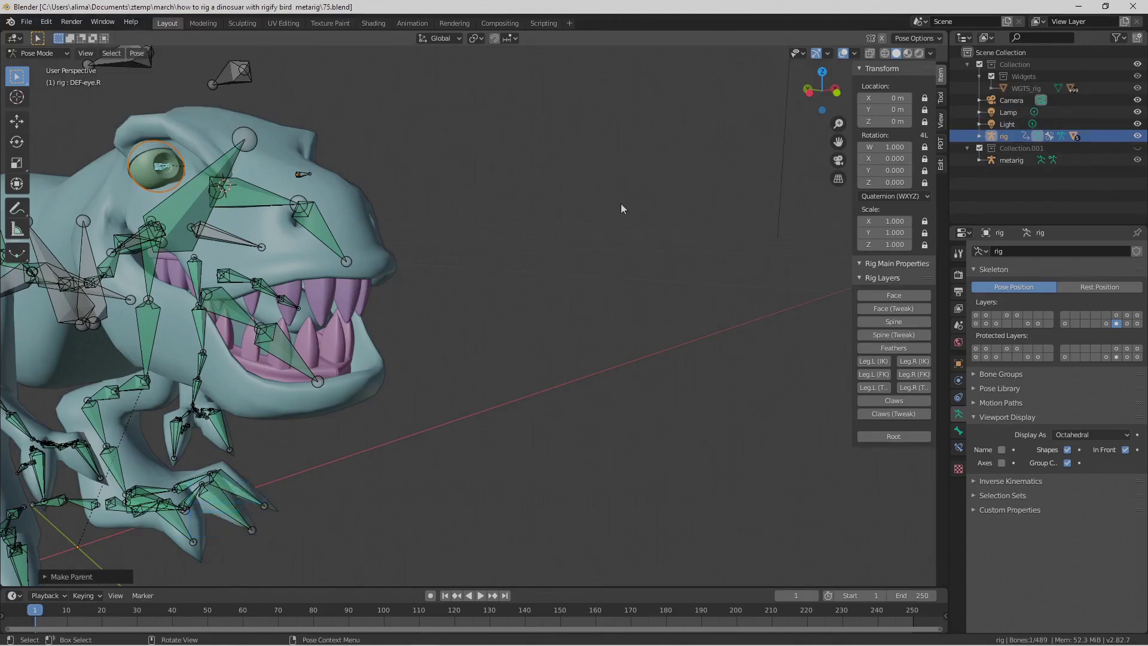
pyautogui.scroll(-5, 621, 208)
pyautogui.moveTo(632, 203); pyautogui.dragTo(472, 213, button='middle')
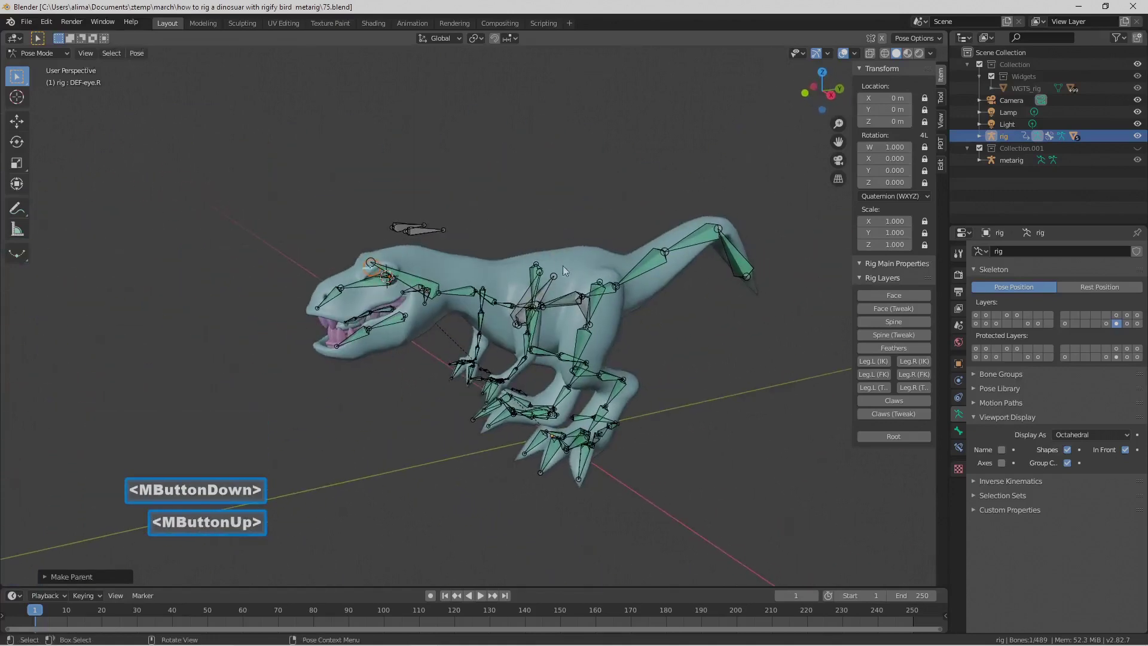
pyautogui.keyDown('shift'); pyautogui.moveTo(598, 258); pyautogui.dragTo(486, 210, button='middle'); pyautogui.keyUp('shift')
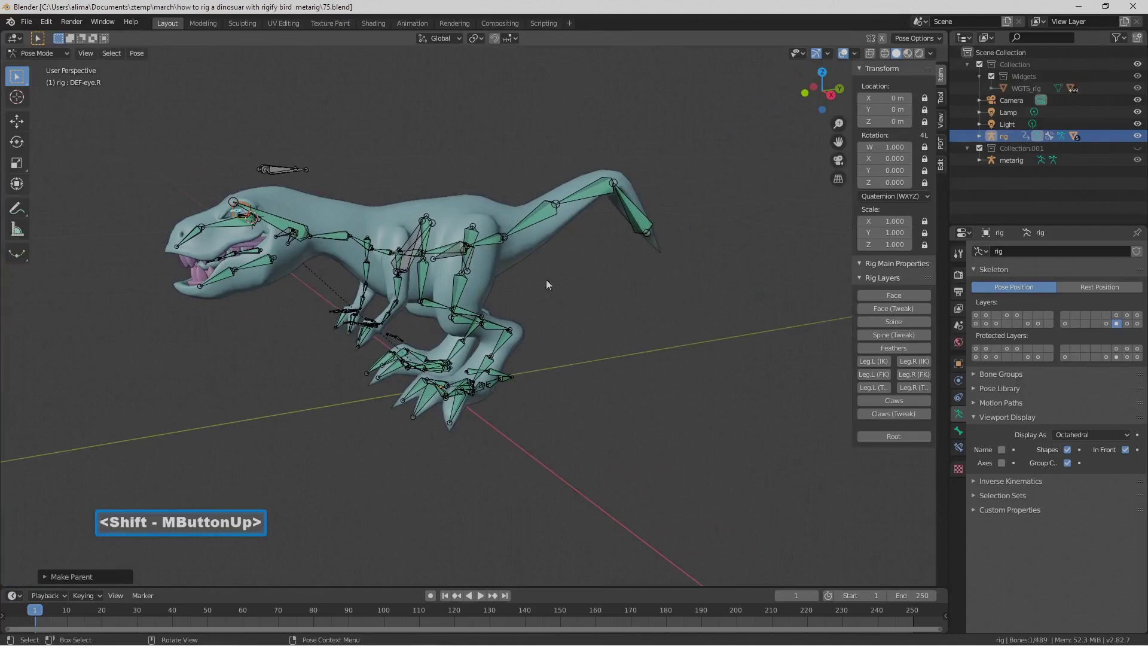
pyautogui.press('Pause')
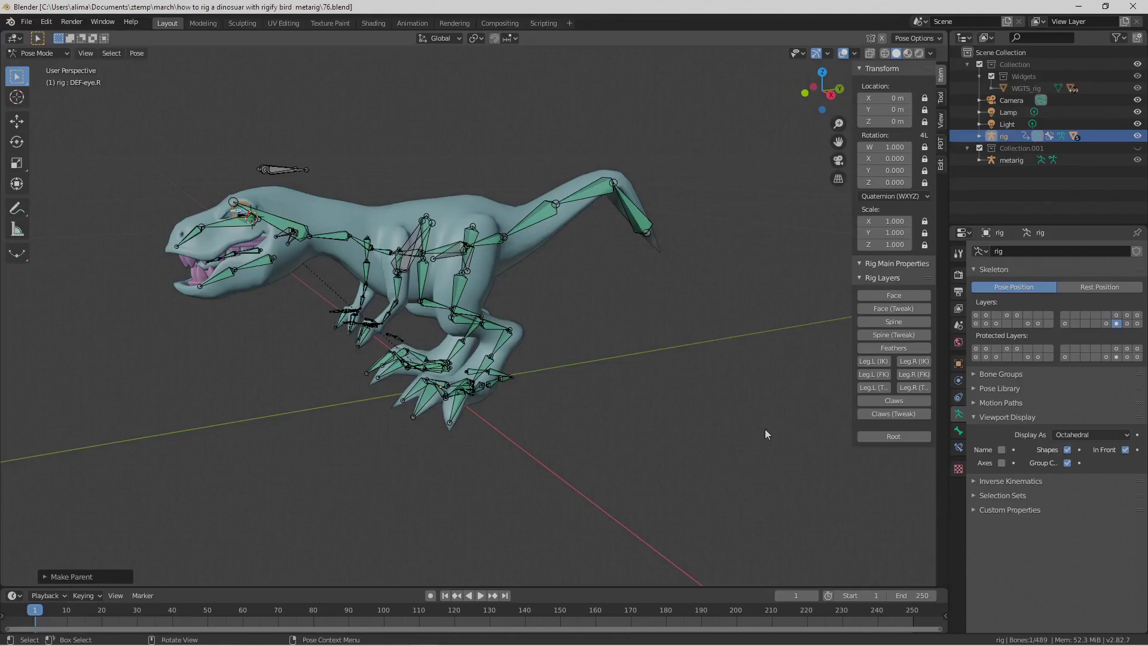
# - Display all of the rig's control layers with the deform bone layer hidden, and save the file as 77.blend
pyautogui.click(977, 315)
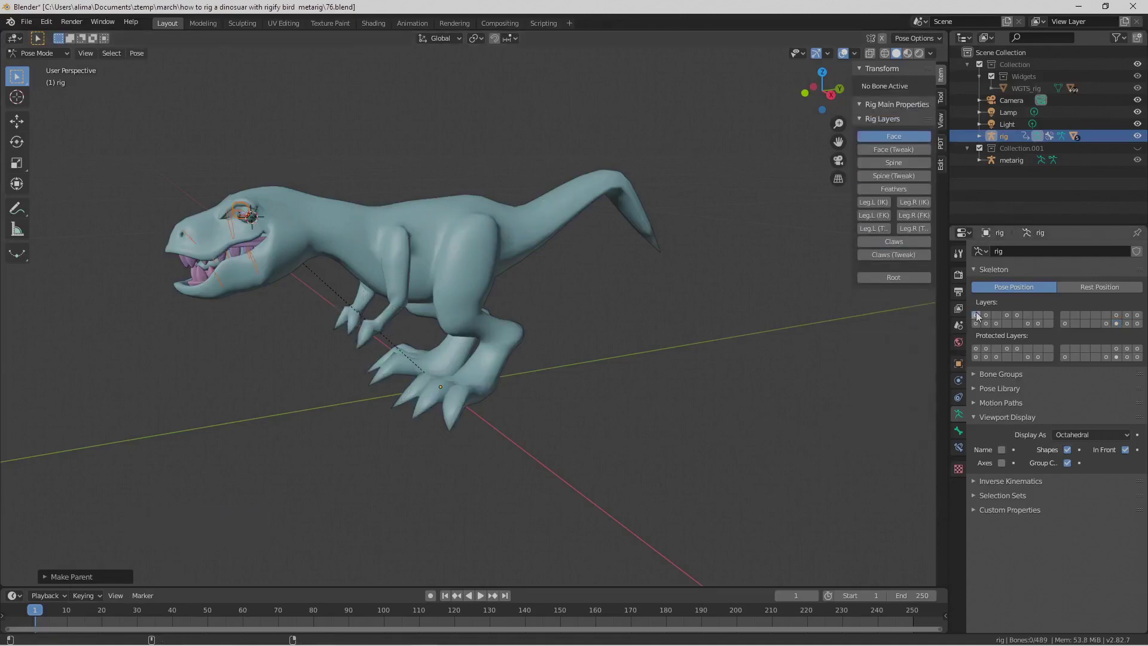
pyautogui.keyDown('shift'); pyautogui.click(986, 315); pyautogui.keyUp('shift')
pyautogui.keyDown('shift'); pyautogui.moveTo(981, 313); pyautogui.dragTo(1141, 315); pyautogui.keyUp('shift')
pyautogui.keyDown('shift'); pyautogui.moveTo(977, 324); pyautogui.dragTo(1105, 323); pyautogui.keyUp('shift')
pyautogui.keyDown('shift'); pyautogui.click(997, 323); pyautogui.keyUp('shift')
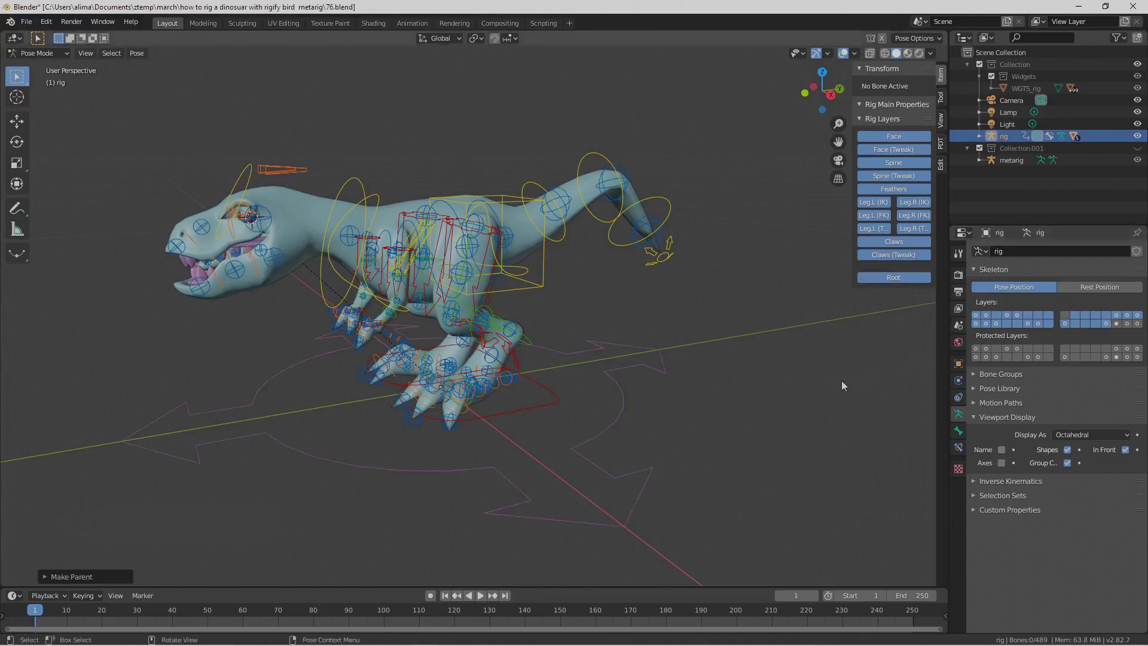
pyautogui.press('Pause')
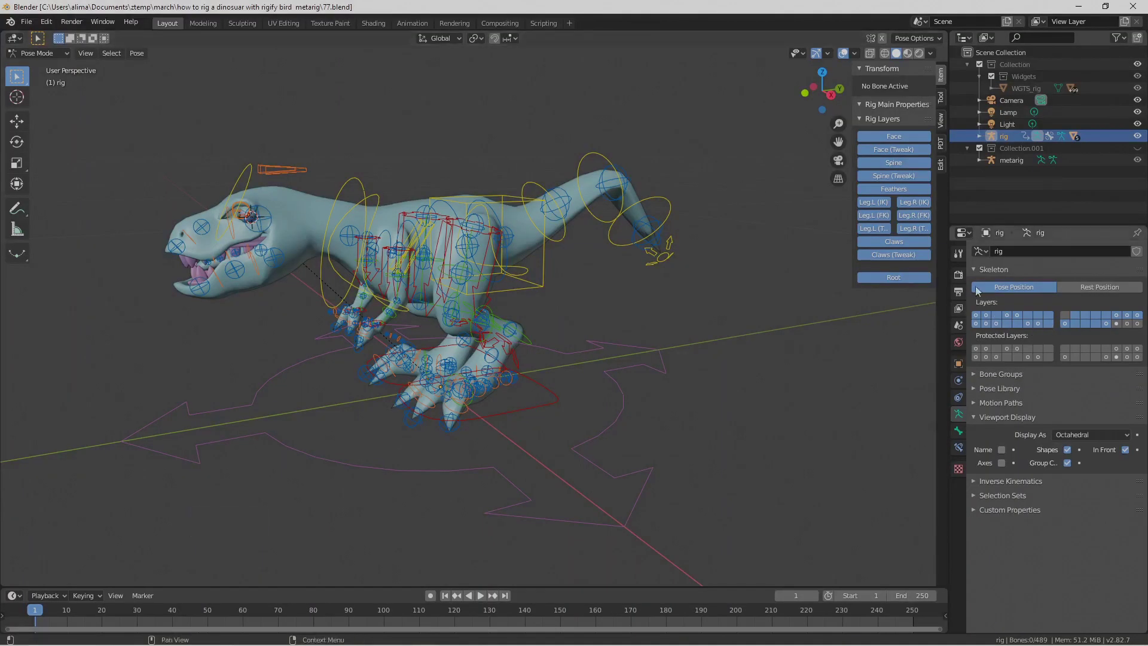
# - Hide the Face, Spine, leg and Claws Tweak layers and both leg FK layers, and save the file as 78.blend
pyautogui.click(892, 151)
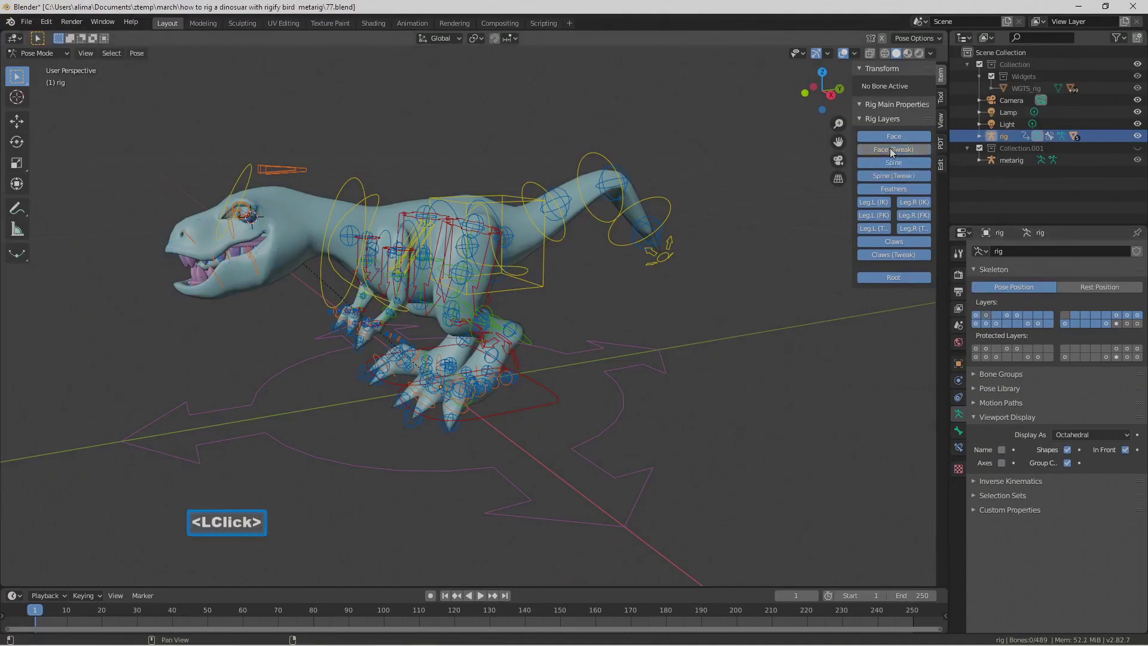
pyautogui.click(893, 176)
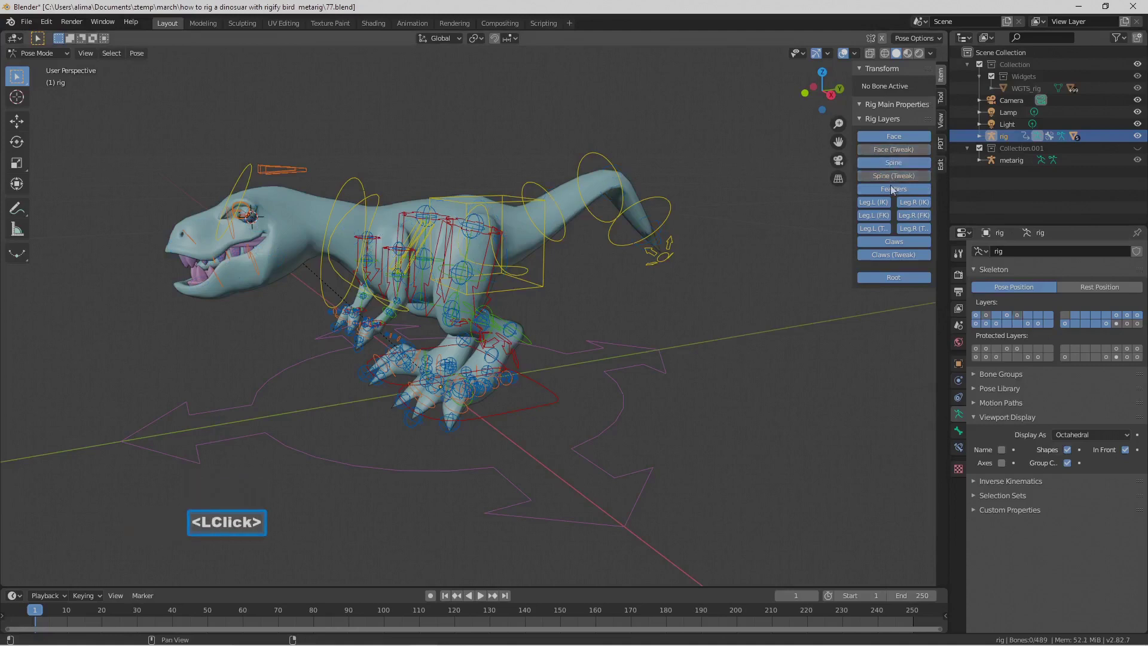
pyautogui.click(881, 219)
pyautogui.click(918, 220)
pyautogui.click(883, 229)
pyautogui.click(913, 226)
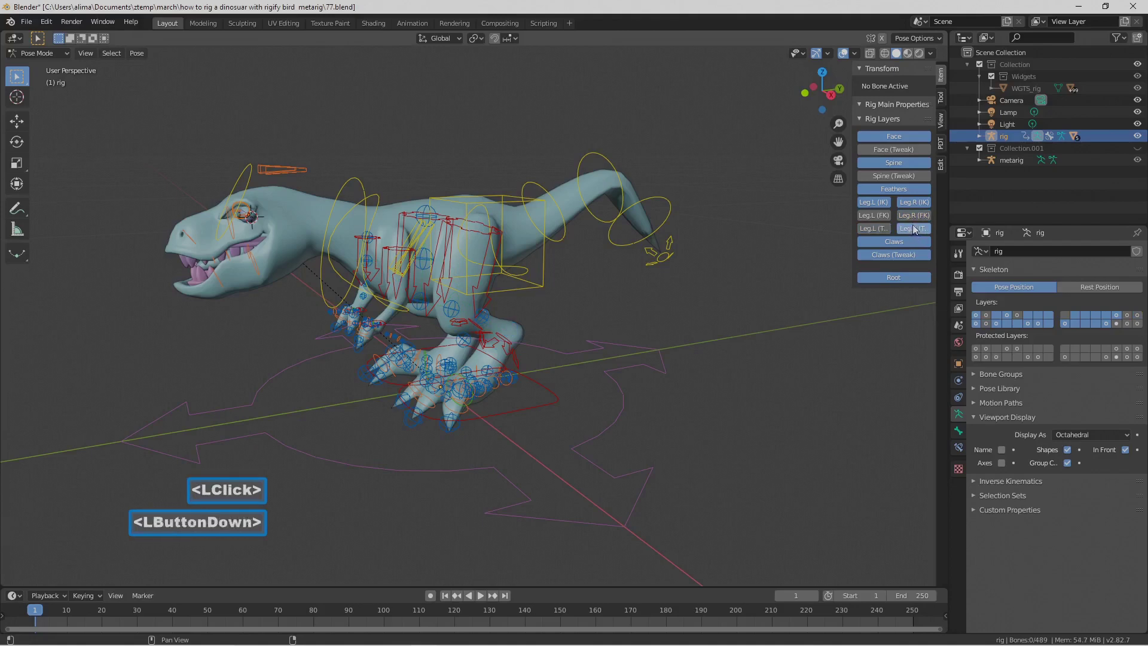
pyautogui.click(906, 256)
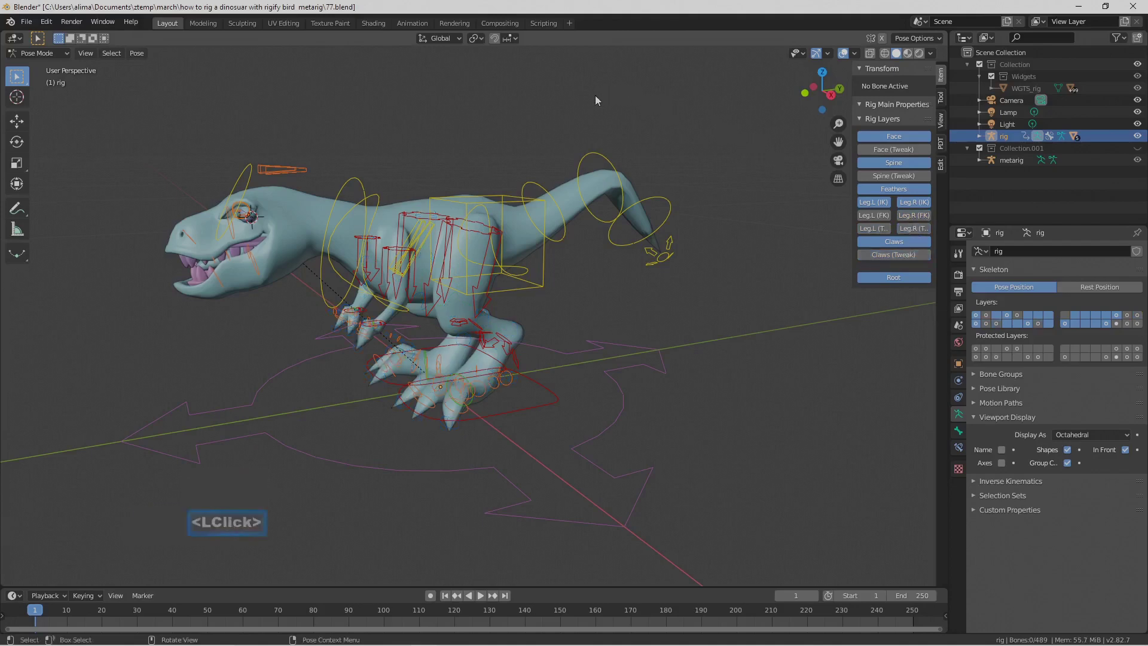
pyautogui.press('Pause')
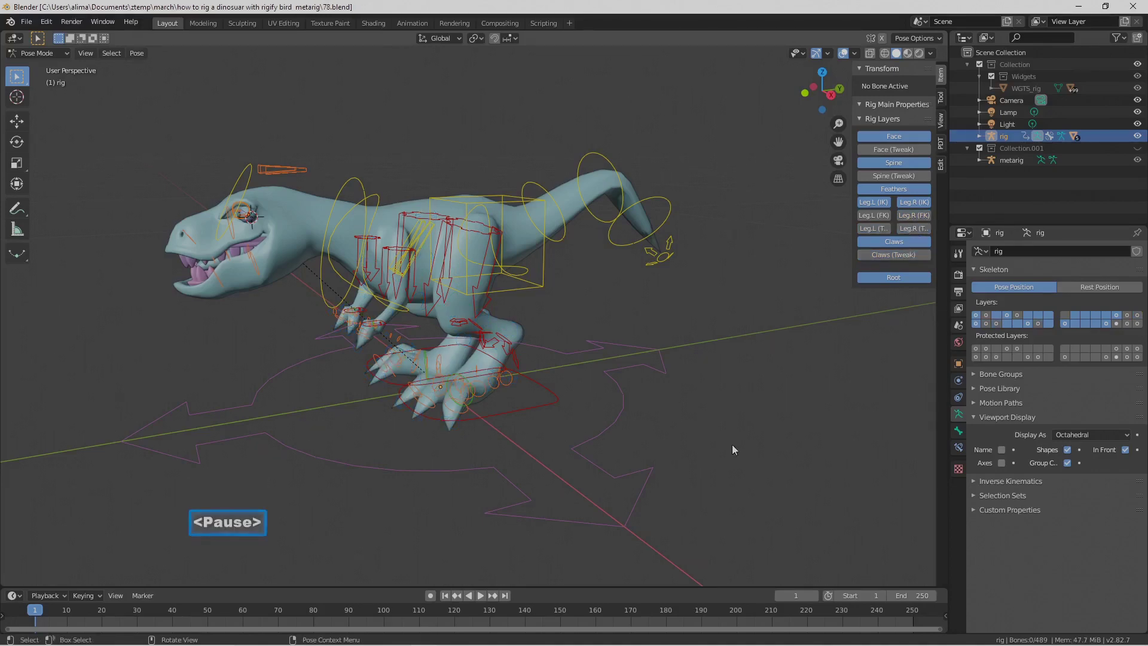
# - Hide the Feathers layer and test the head control with a free trackball rotation, without keeping the rotation
pyautogui.click(911, 188)
pyautogui.click(250, 174)
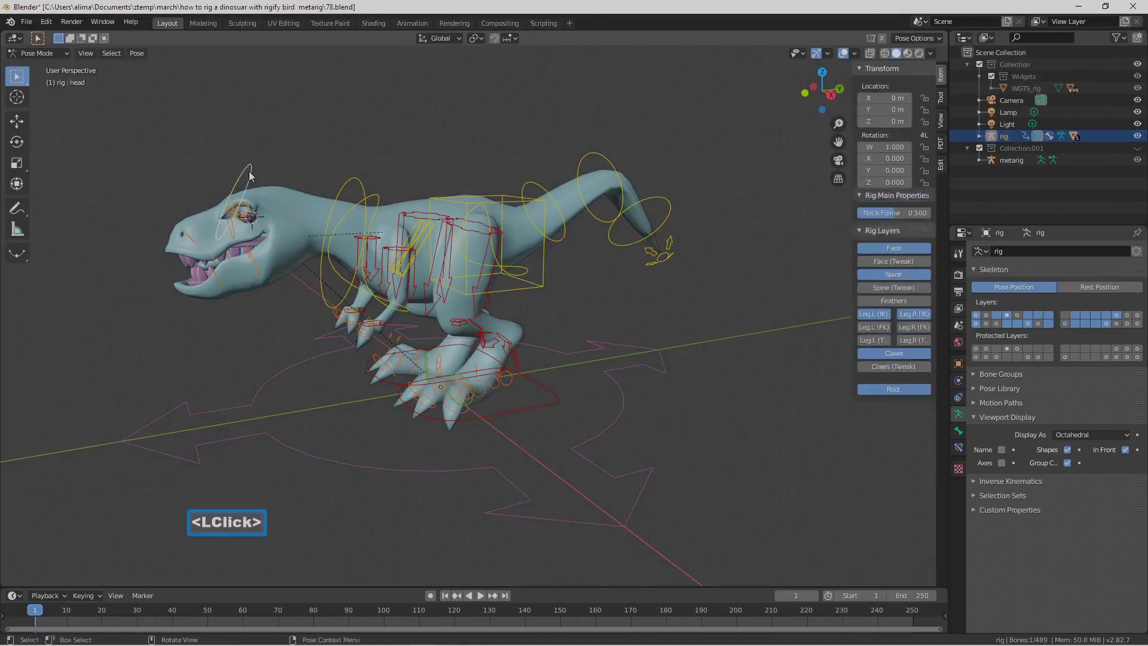
pyautogui.press('r')
pyautogui.press('r')
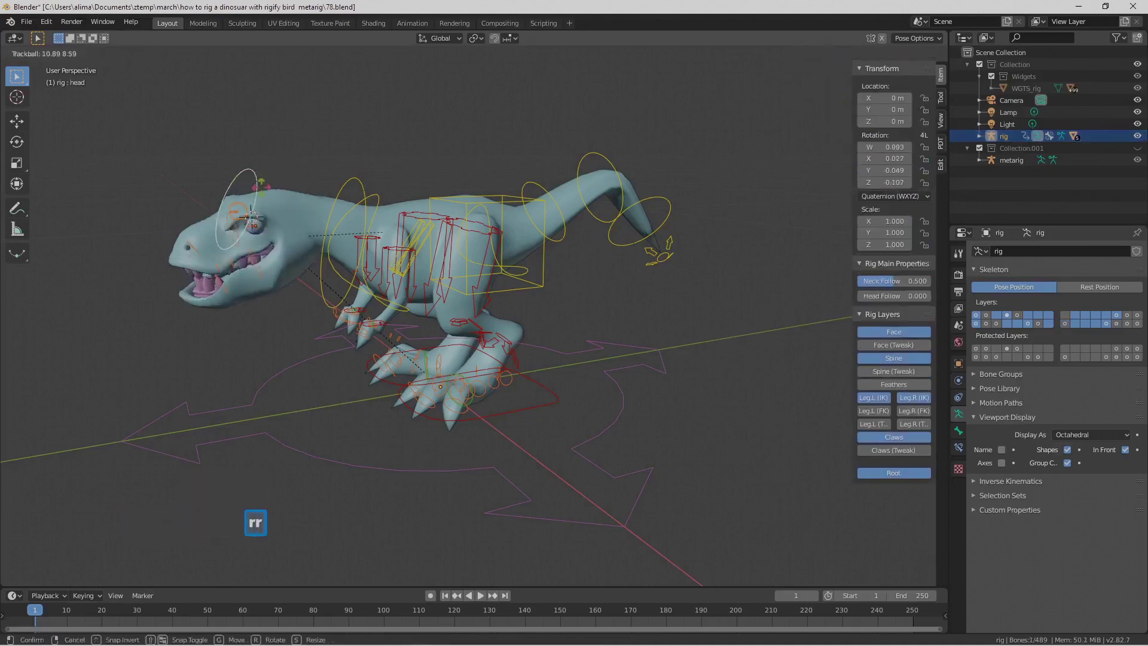
pyautogui.rightClick(269, 298)
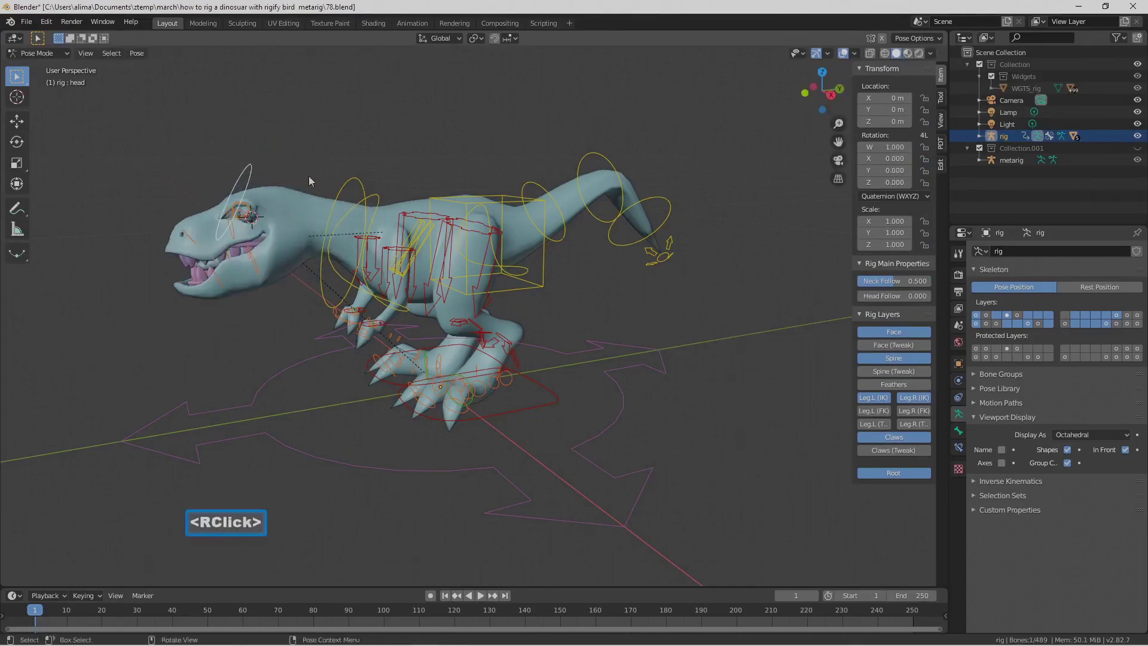
# - Test the chest and hips controls with free trackball rotations, cancelling each one, and save the file as 79.blend
pyautogui.click(377, 197)
pyautogui.press('r')
pyautogui.press('r')
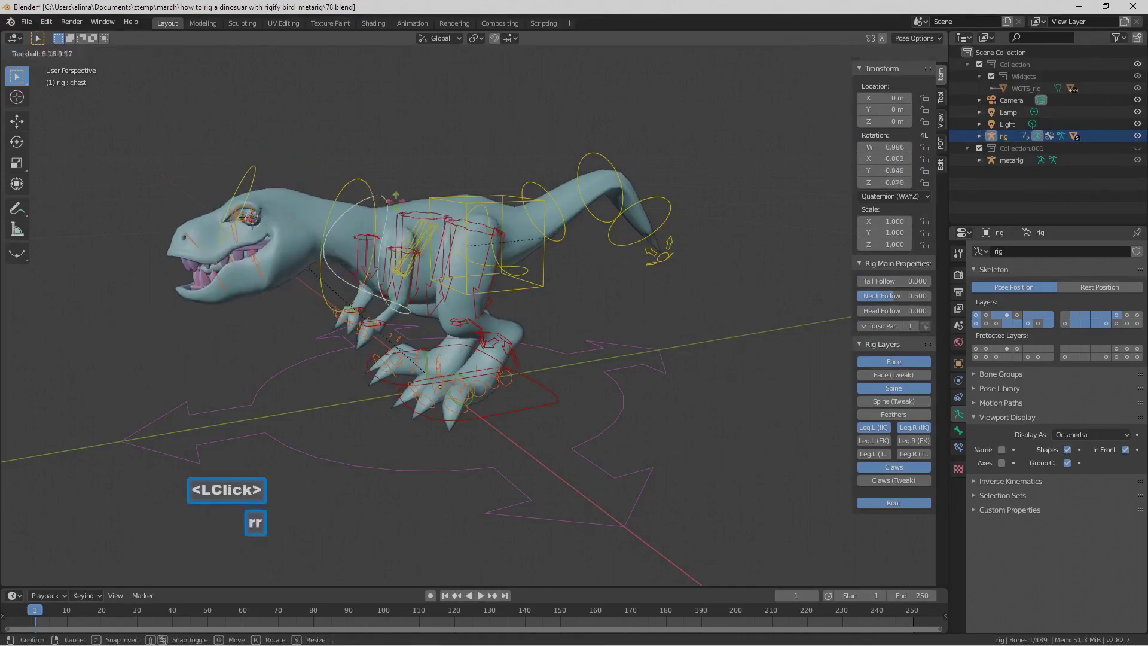
pyautogui.rightClick(394, 214)
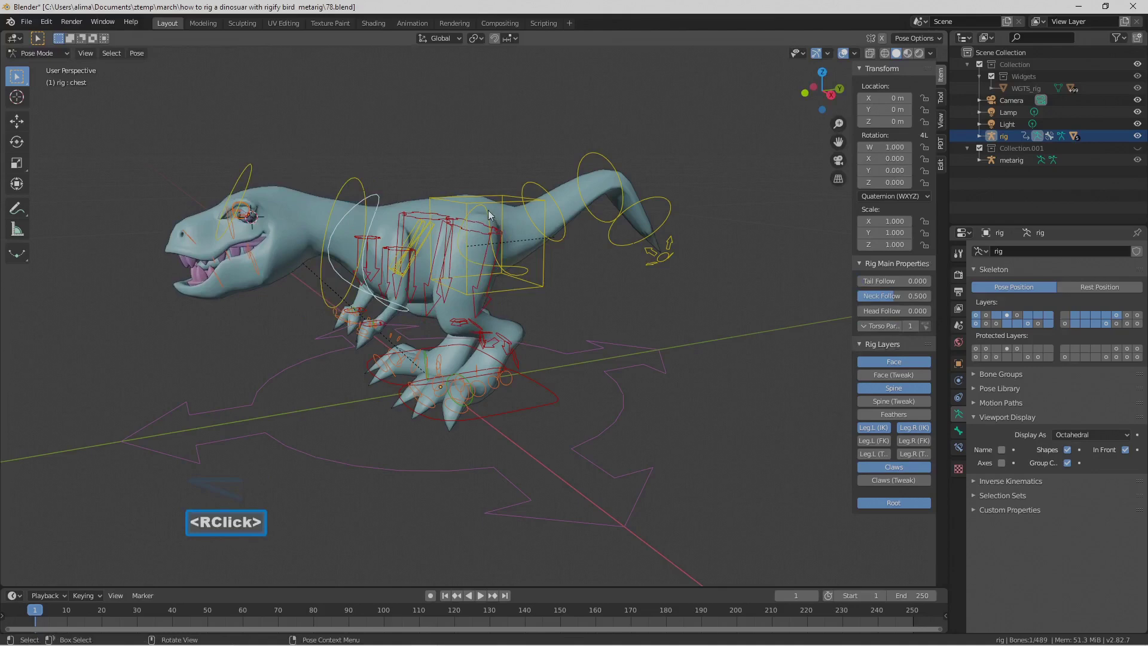
pyautogui.click(488, 211)
pyautogui.press('r')
pyautogui.press('r')
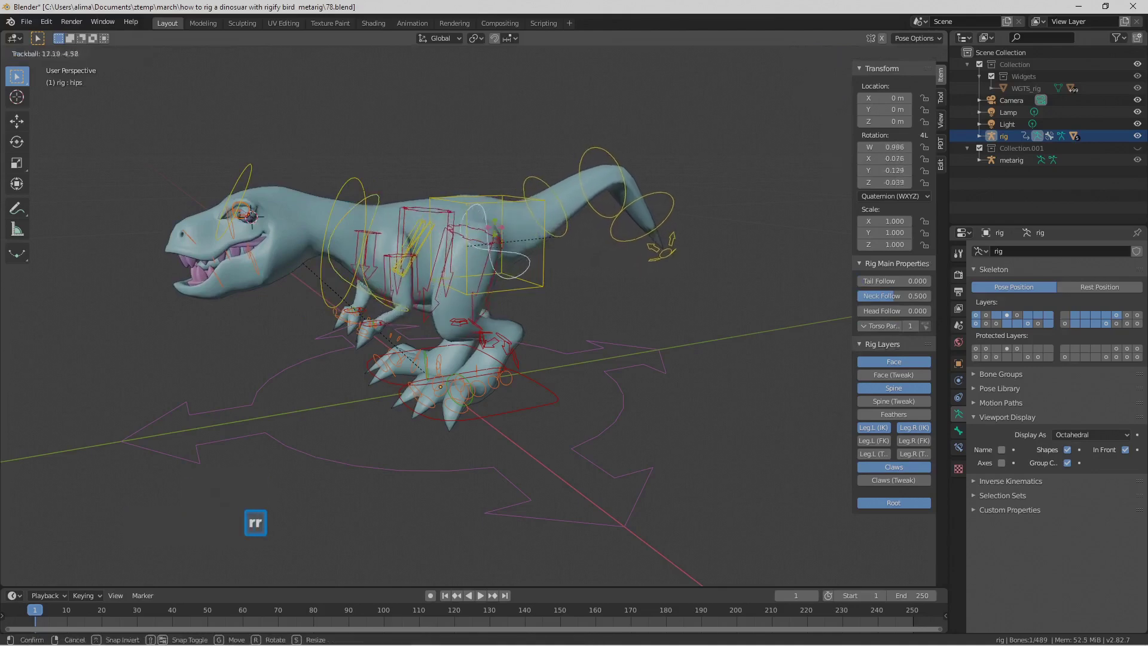
pyautogui.rightClick(497, 209)
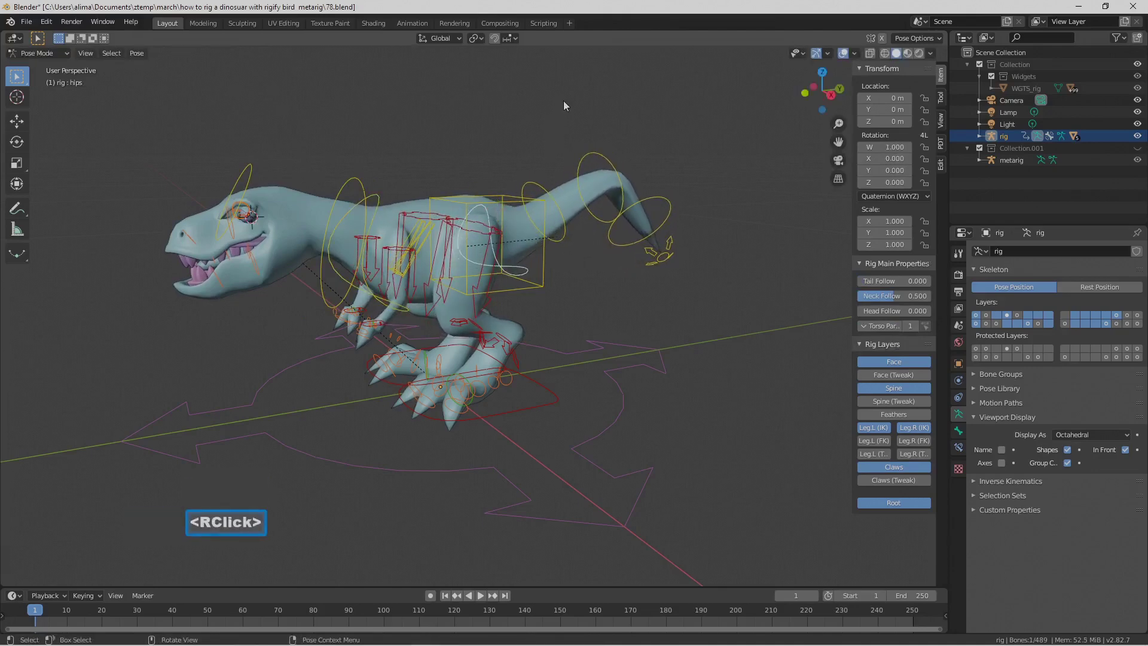
pyautogui.press('Pause')
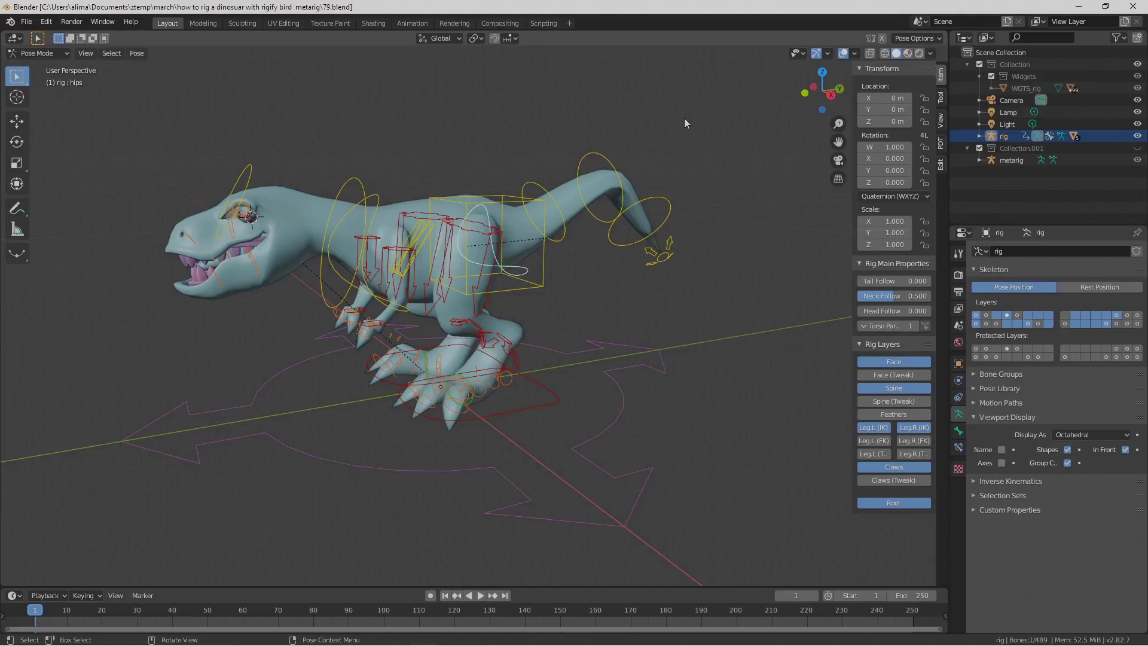
# - Test opening the lower jaw by rotating beak_001.B about global X, cancel it, and save as 80.blend and 81.blend
pyautogui.click(256, 263)
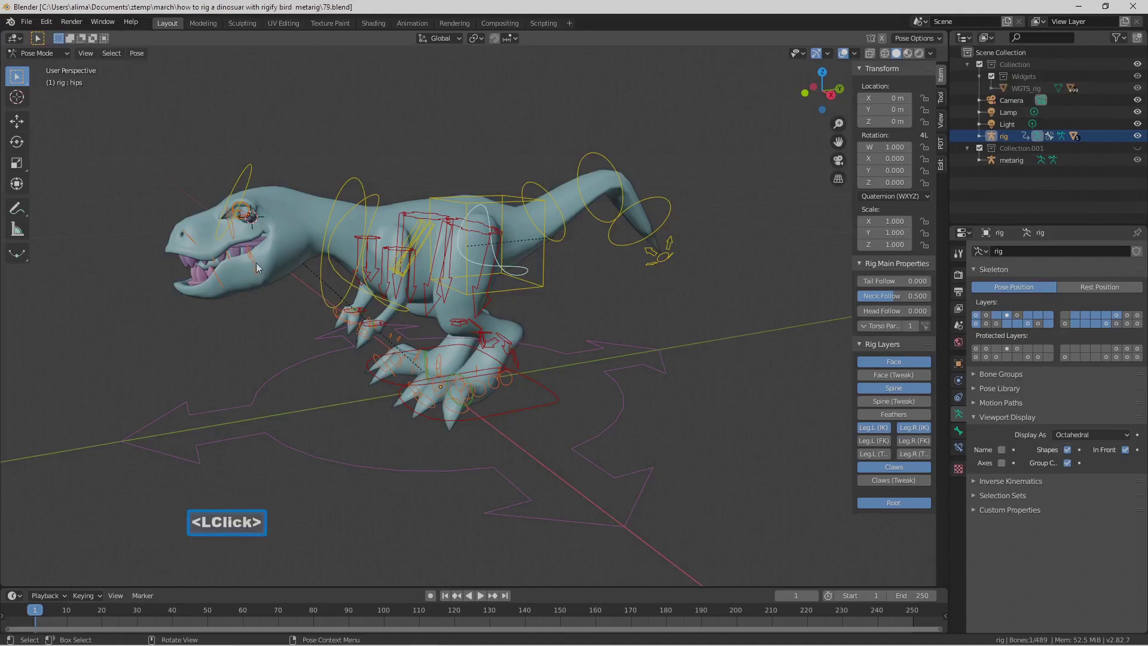
pyautogui.press('r')
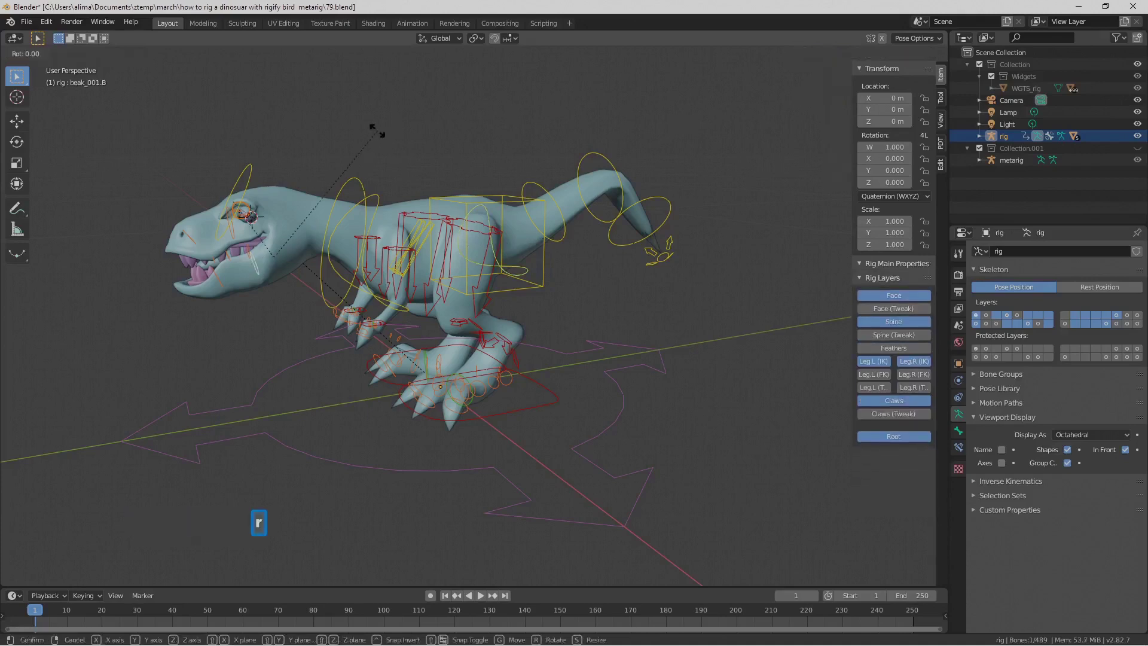
pyautogui.press('x')
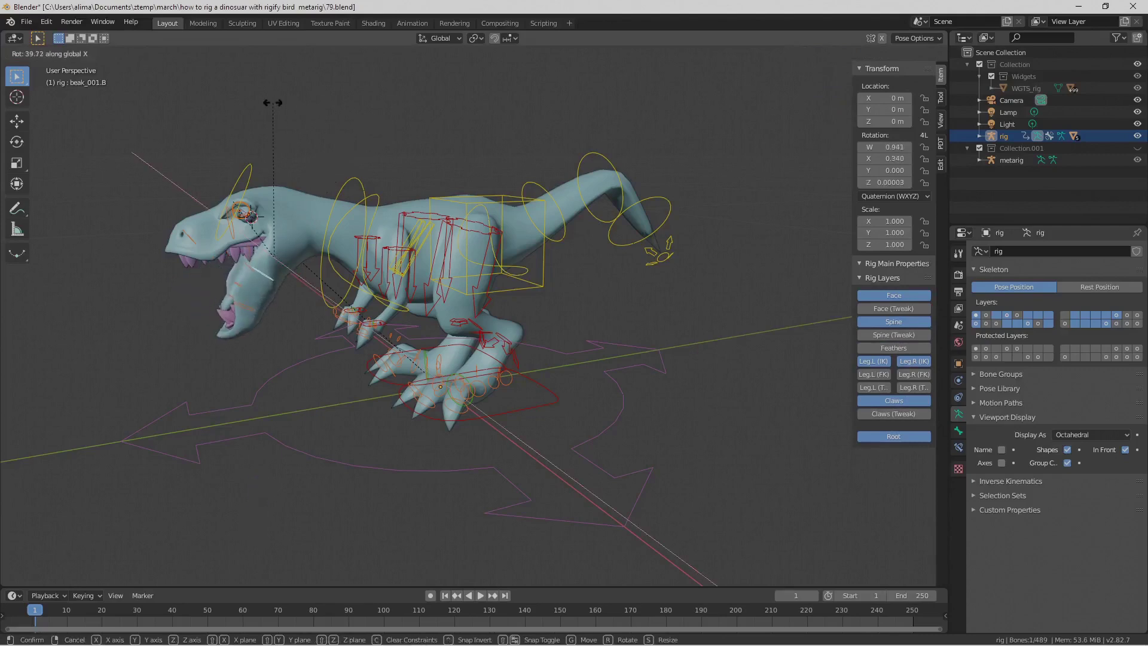
pyautogui.rightClick(343, 140)
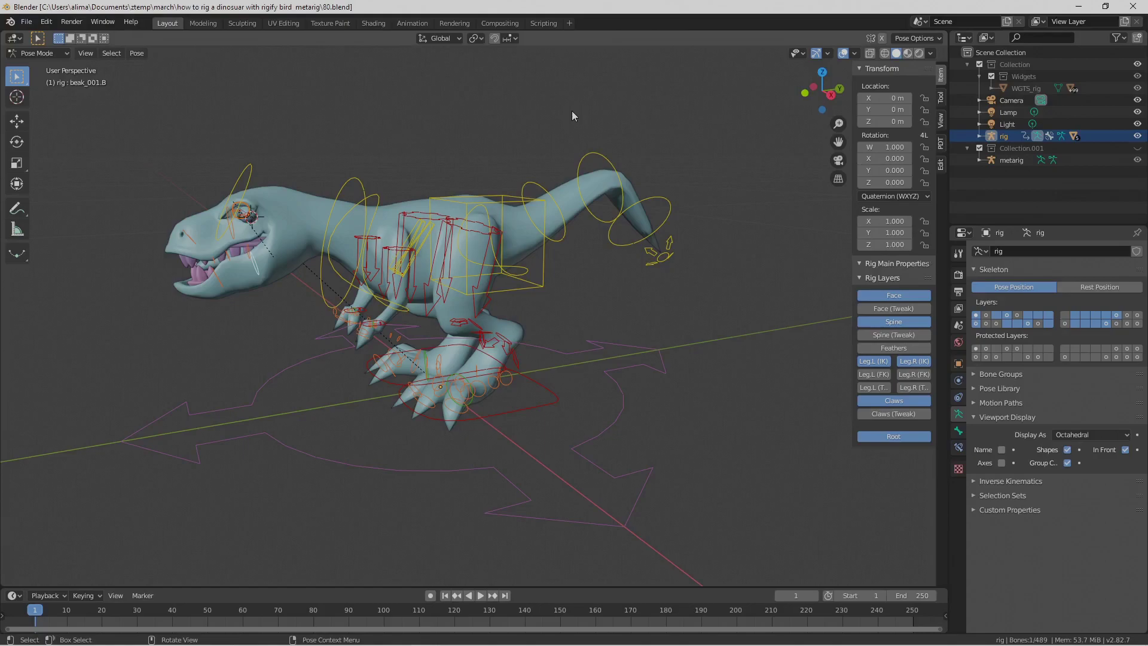
pyautogui.press('Pause')
# - Switch to the Animation workspace and frame the dinosaur closely in its large 3D view
pyautogui.click(412, 23)
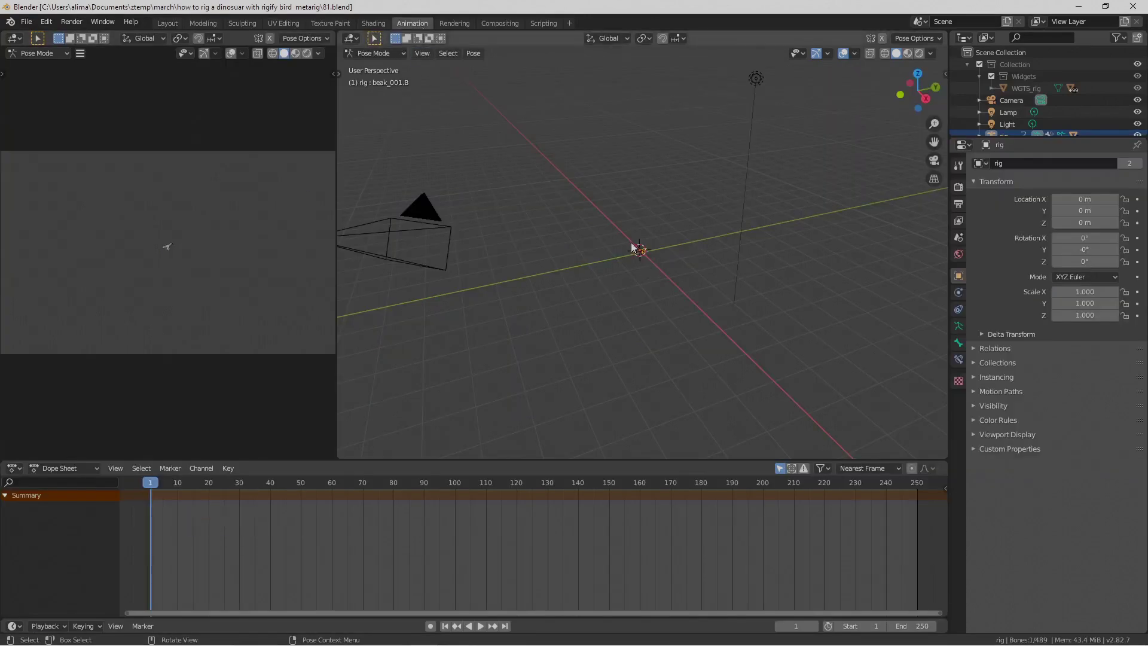
pyautogui.hotkey('shift', 'b')
pyautogui.moveTo(633, 243); pyautogui.dragTo(647, 257)
pyautogui.keyDown('shift'); pyautogui.moveTo(678, 296); pyautogui.dragTo(651, 288, button='middle'); pyautogui.keyUp('shift')
pyautogui.scroll(7, 651, 288)
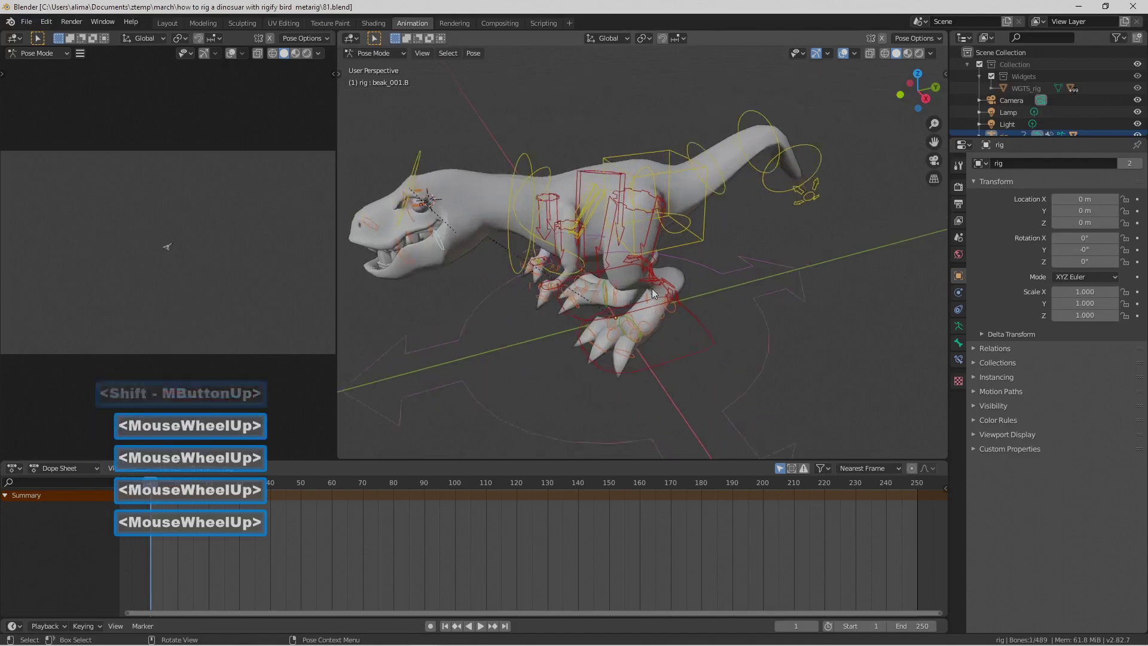
pyautogui.keyDown('shift'); pyautogui.moveTo(632, 279); pyautogui.dragTo(727, 301, button='middle'); pyautogui.keyUp('shift')
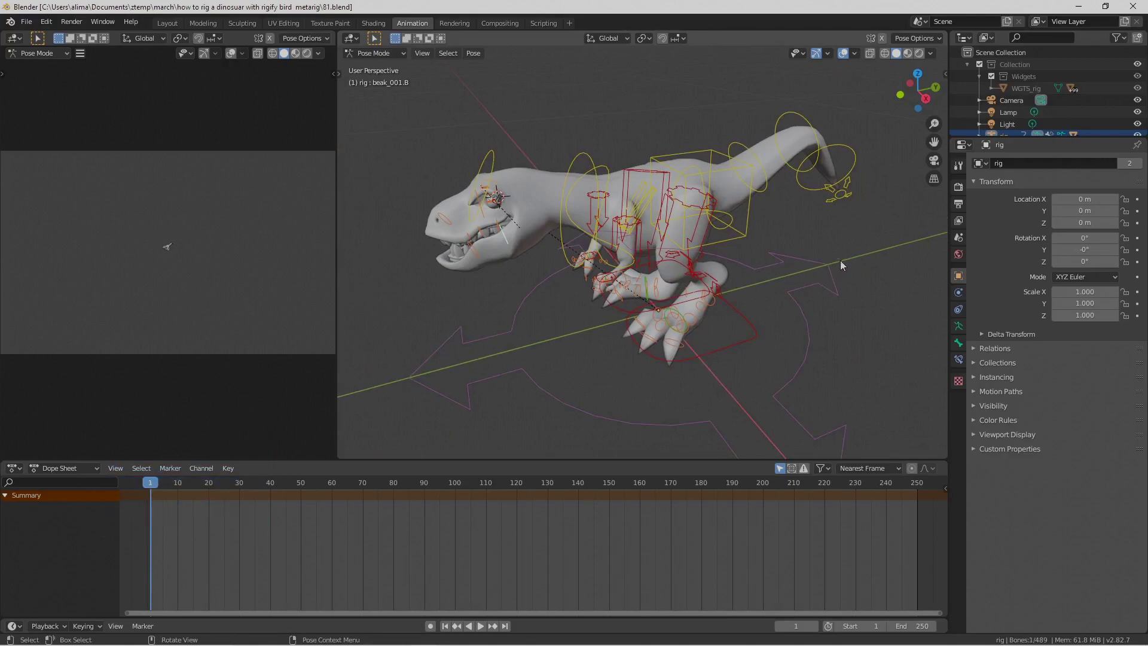
# - Display the 3D view's View settings with the focal length and clipping values, and save the file as 82.blend
pyautogui.press('n')
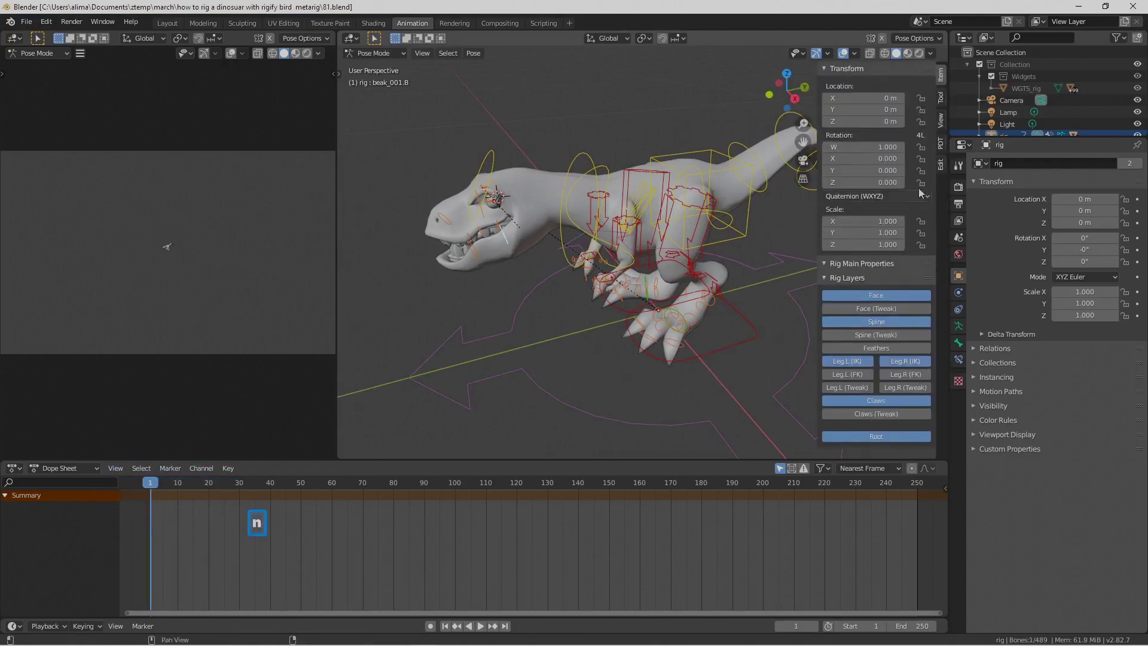
pyautogui.click(942, 122)
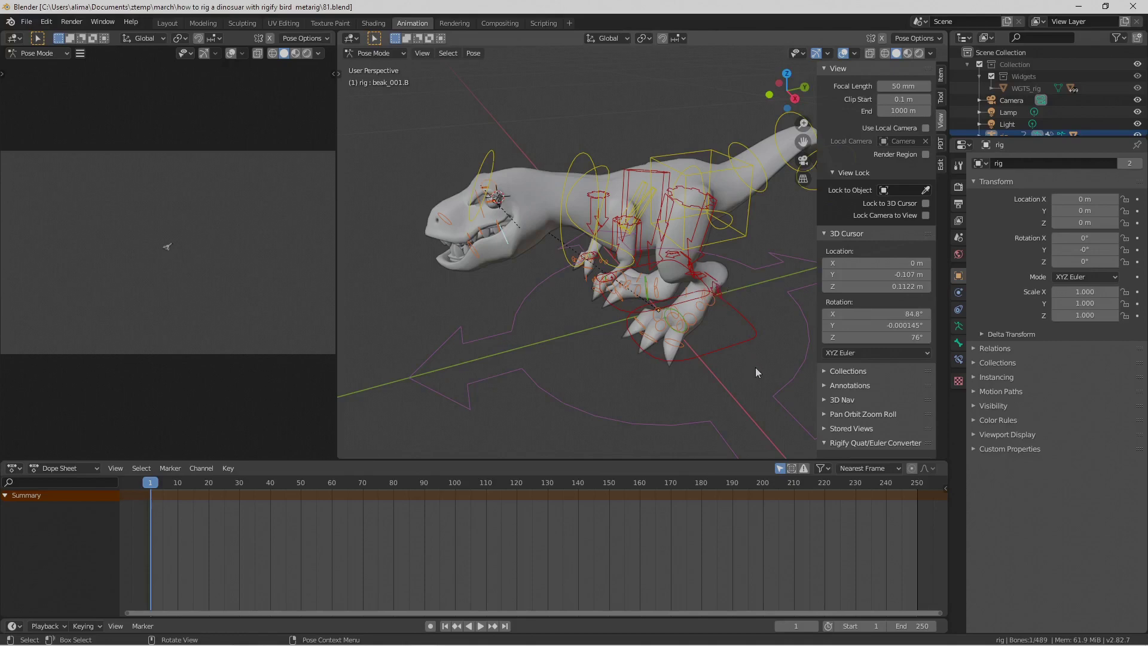
pyautogui.press('Pause')
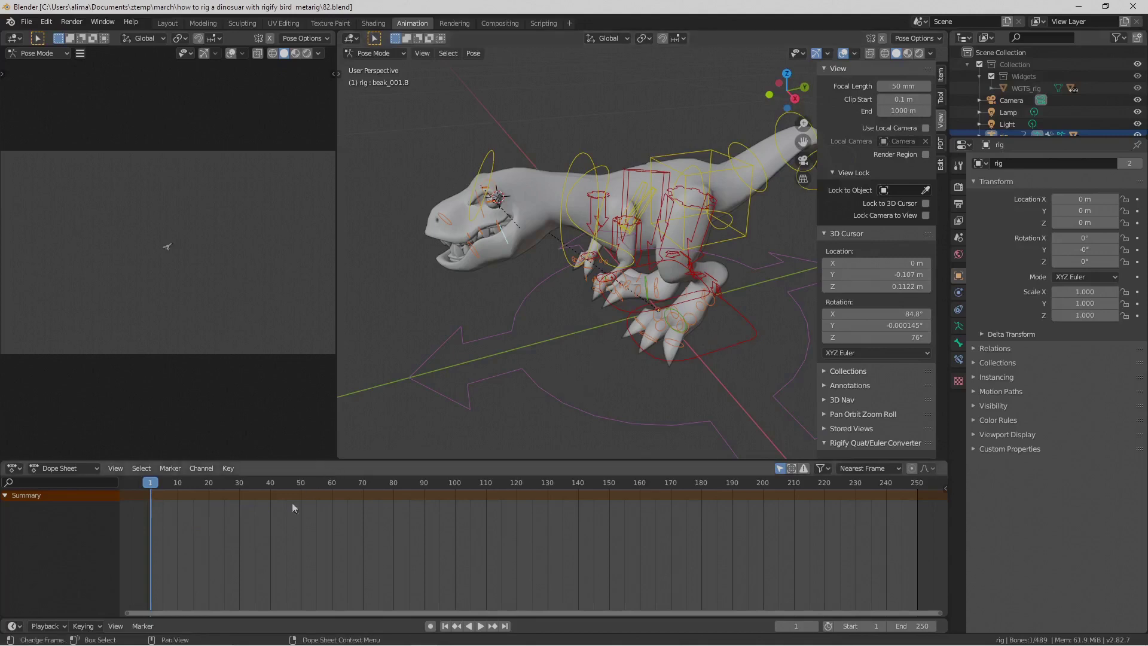
# - Set the active keying set to LocRot, and save the file as 83.blend and again as 84.blend
pyautogui.click(99, 626)
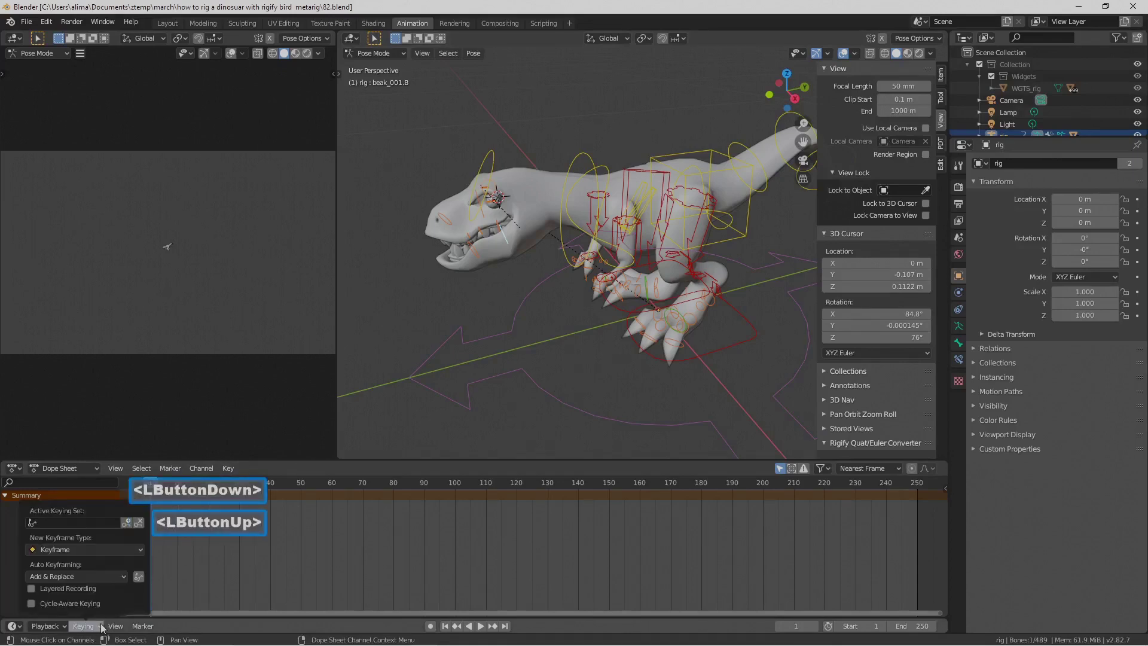
pyautogui.click(33, 524)
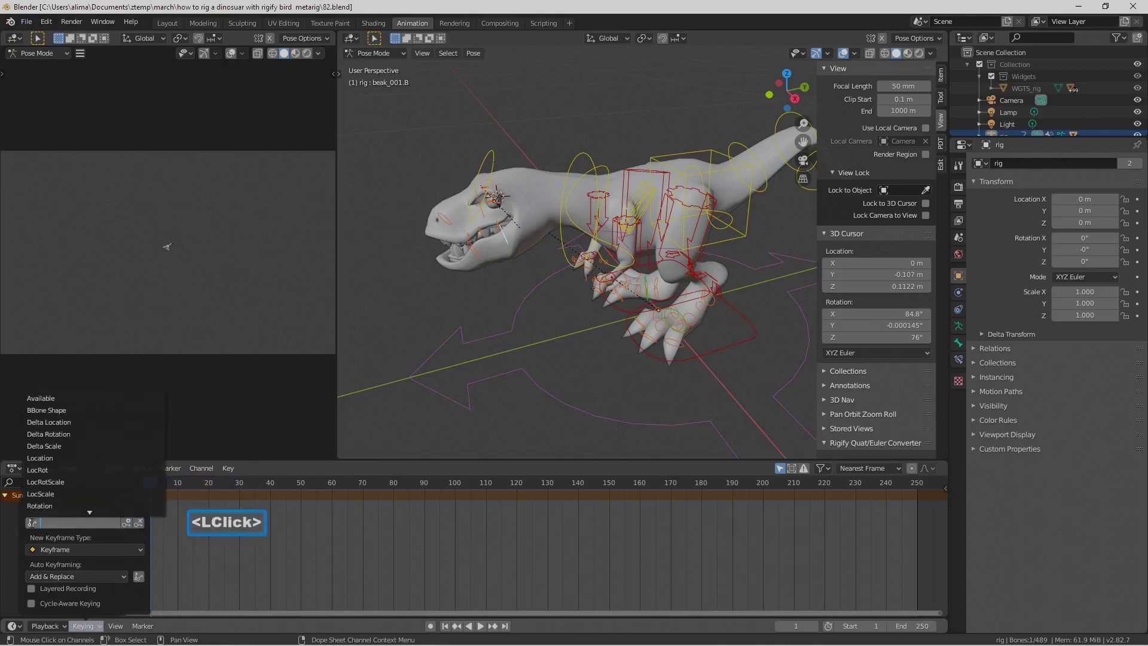
pyautogui.click(77, 469)
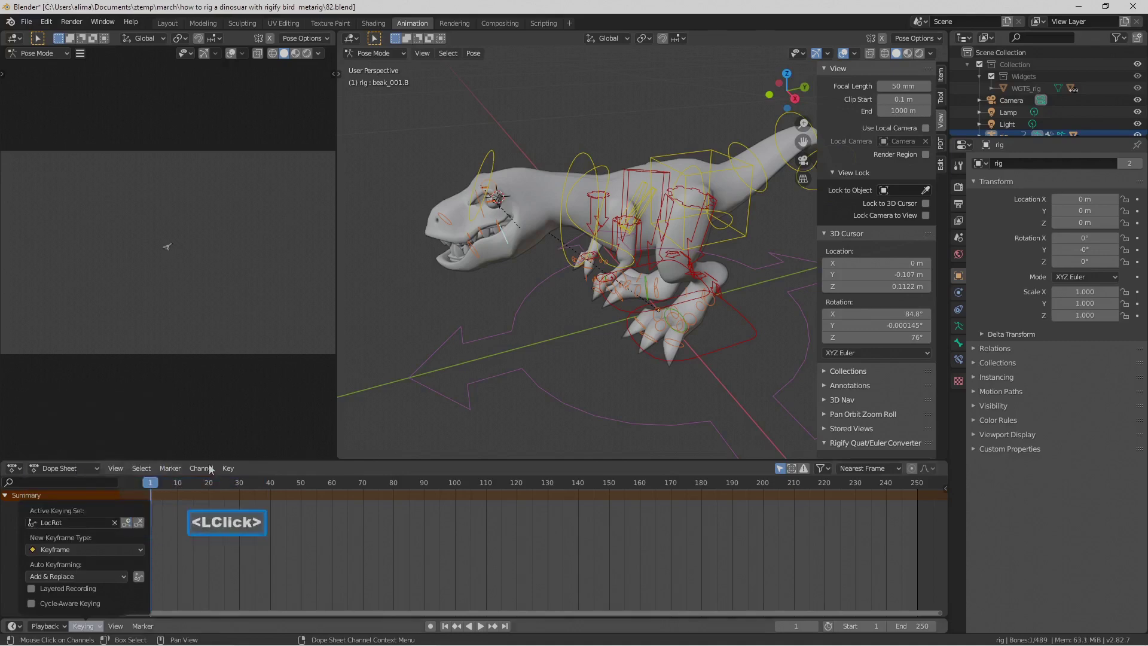
pyautogui.press('Pause')
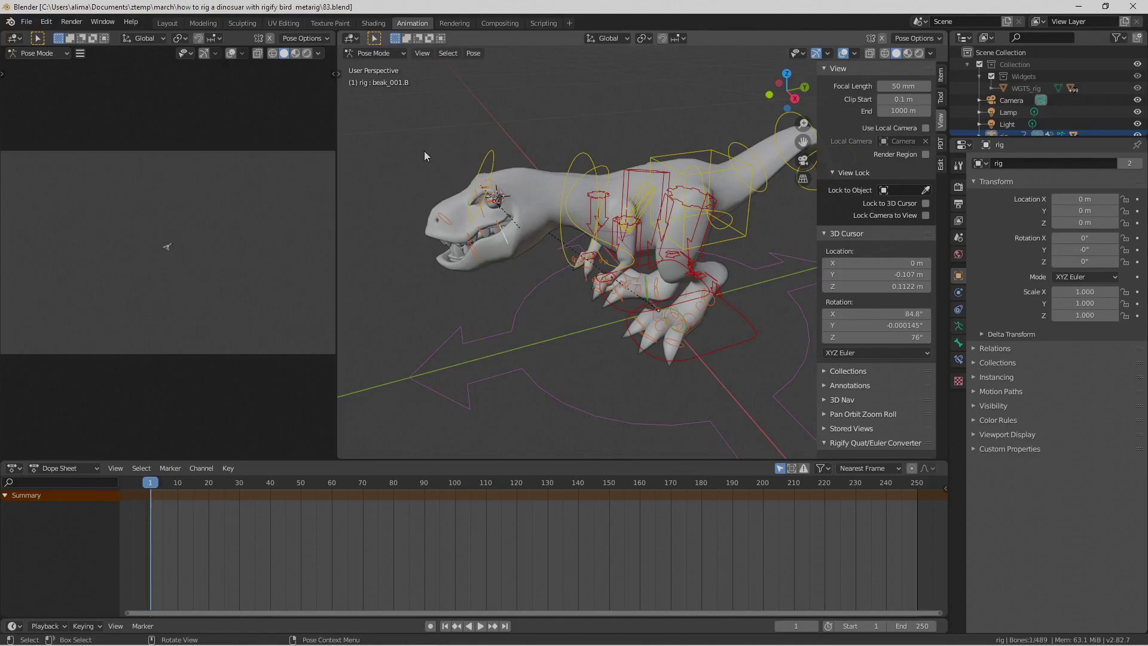
pyautogui.press('Pause')
# - Activate the Move tool for foot_ik.L, save the file as 86.blend, and move that foot control forward along the Y axis
pyautogui.click(724, 351)
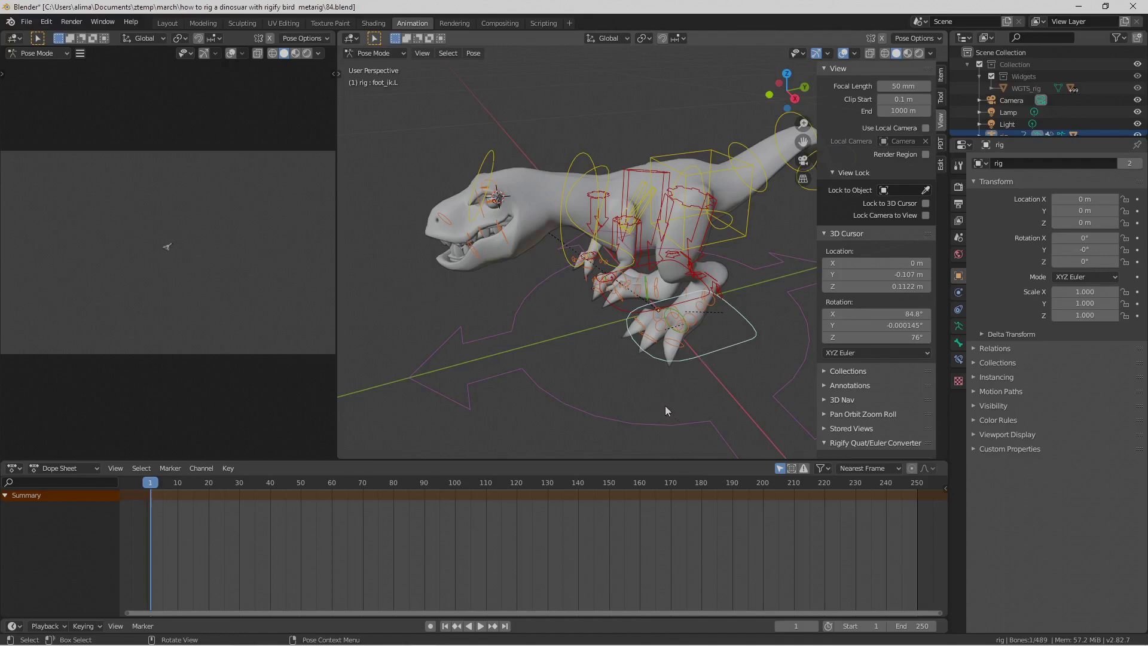
pyautogui.press('t')
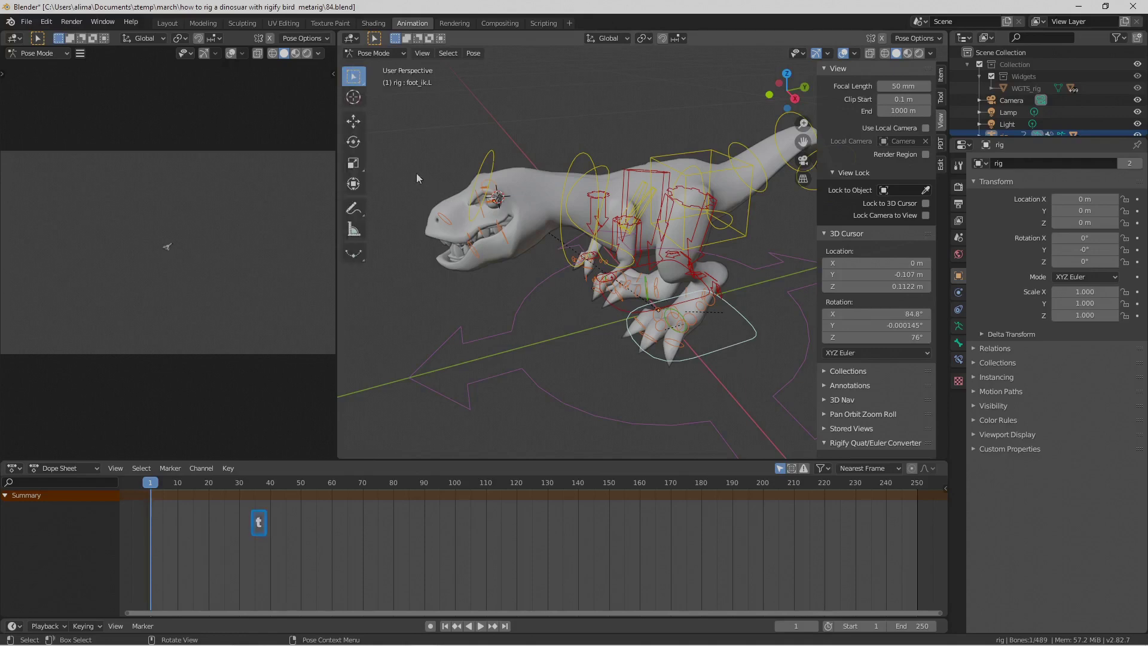
pyautogui.click(354, 121)
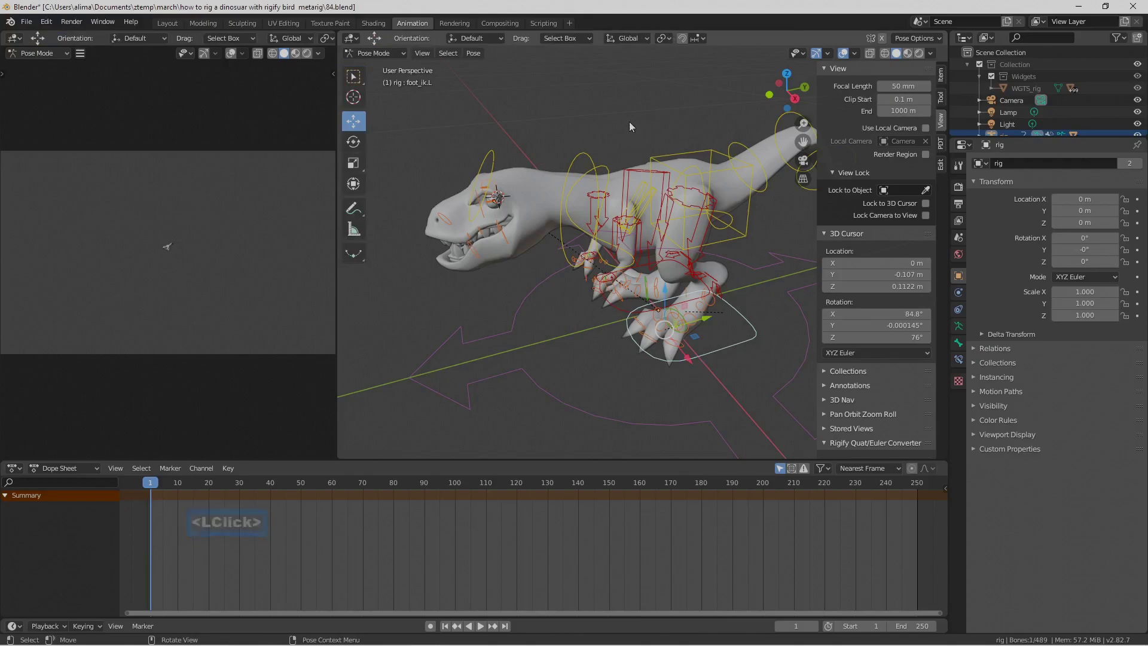
pyautogui.press('Pause')
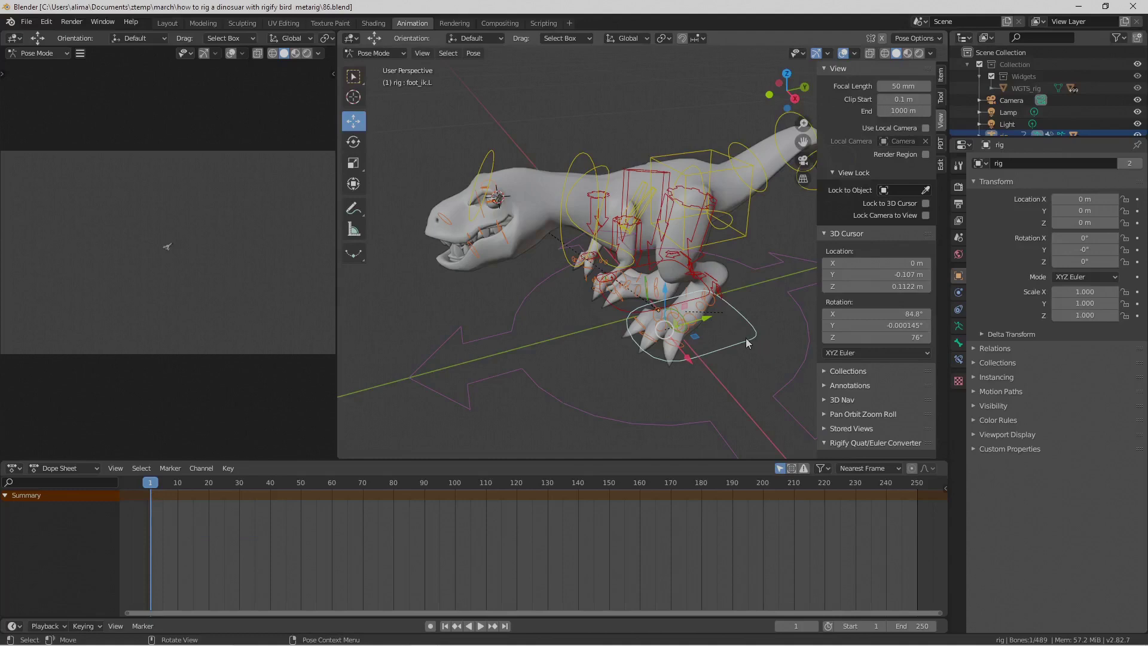
pyautogui.moveTo(709, 321); pyautogui.dragTo(640, 356)
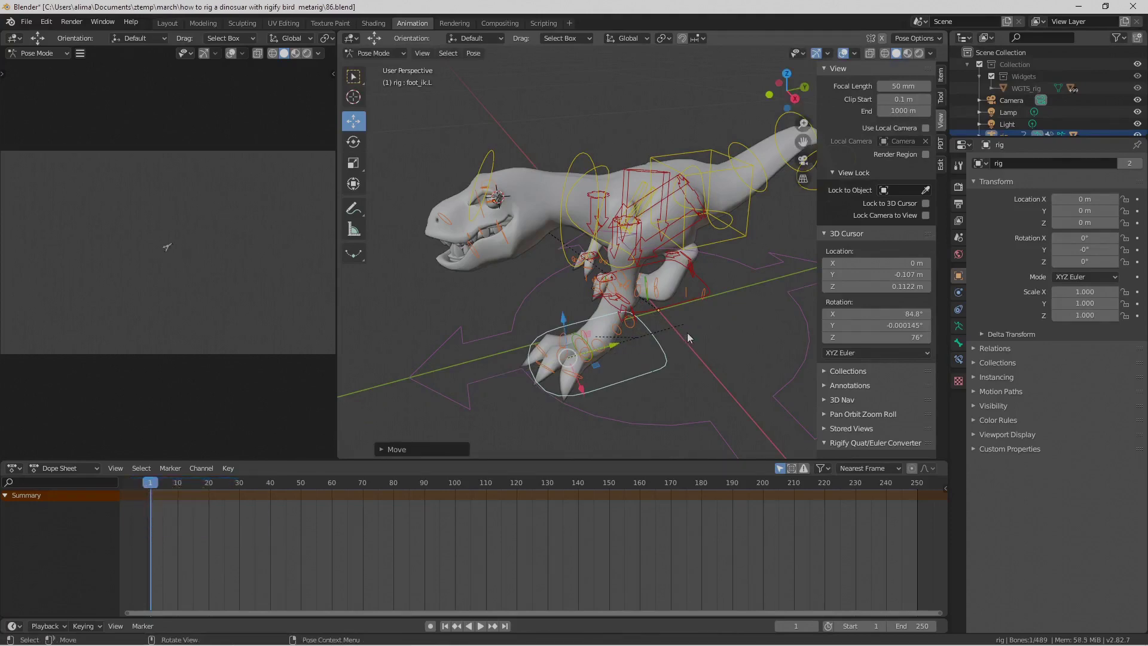
# - Move the right foot control foot_ik.R backward along the Y axis, behind the body
pyautogui.keyDown('ctrl'); pyautogui.moveTo(694, 318); pyautogui.dragTo(629, 371, button='middle'); pyautogui.keyUp('ctrl')
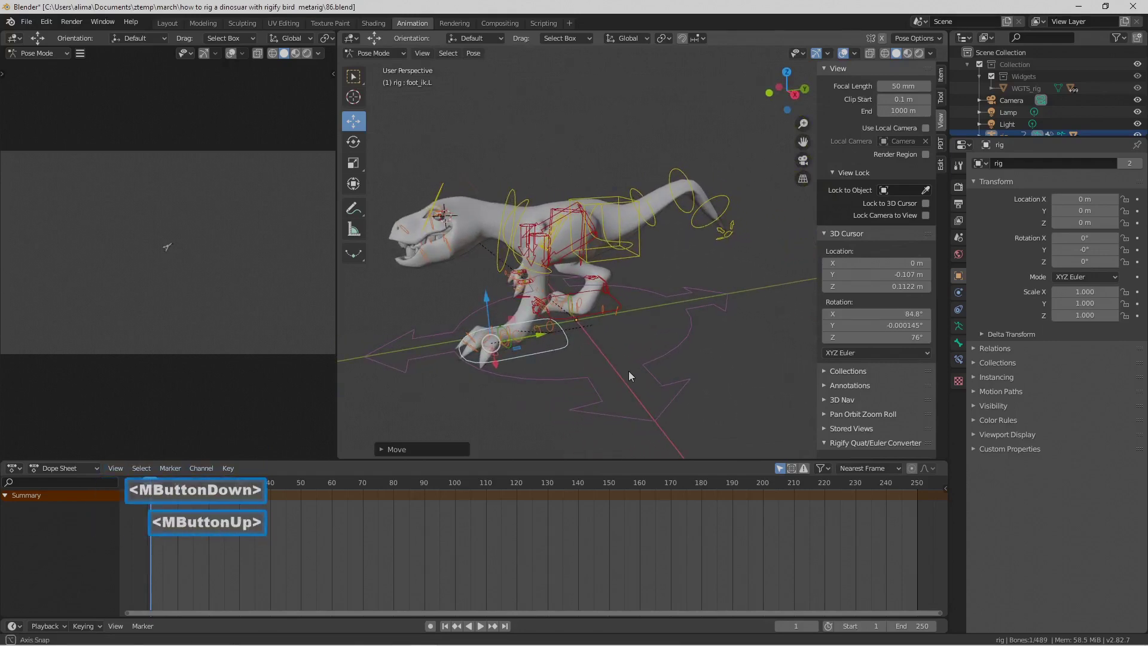
pyautogui.click(612, 297)
pyautogui.moveTo(616, 299); pyautogui.dragTo(643, 304)
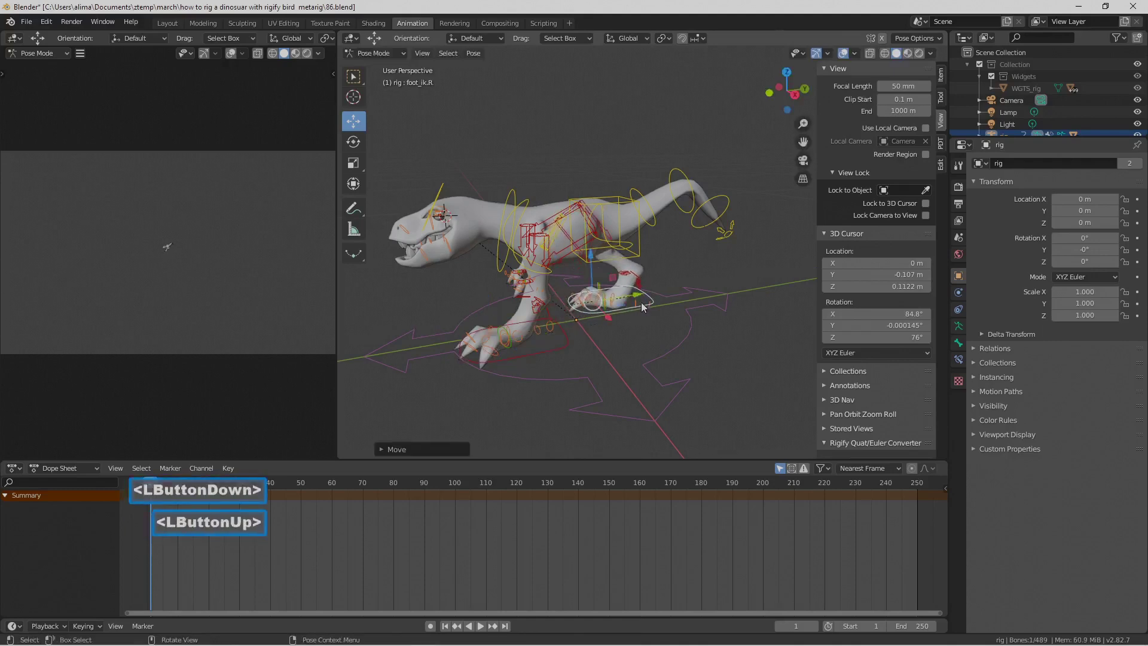
# - Select the right heel control foot_heel_ik.R, save the file as 87.blend, and rotate the heel forward about global X
pyautogui.keyDown('ctrl'); pyautogui.moveTo(652, 320); pyautogui.dragTo(637, 246, button='middle'); pyautogui.keyUp('ctrl')
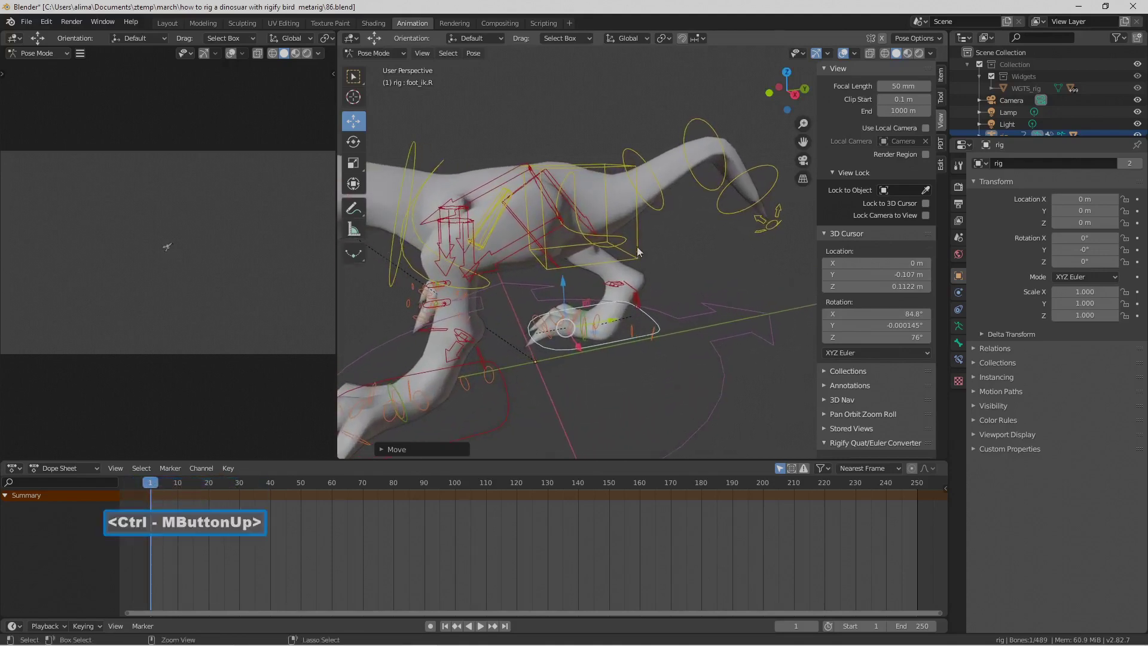
pyautogui.click(637, 295)
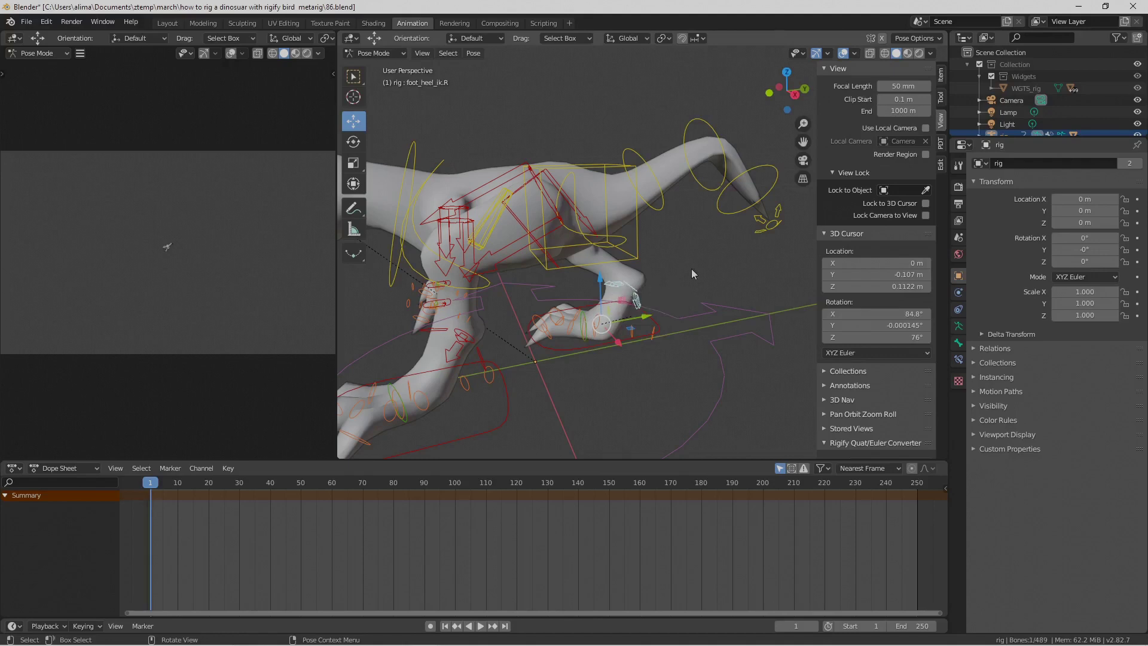
pyautogui.press('Pause')
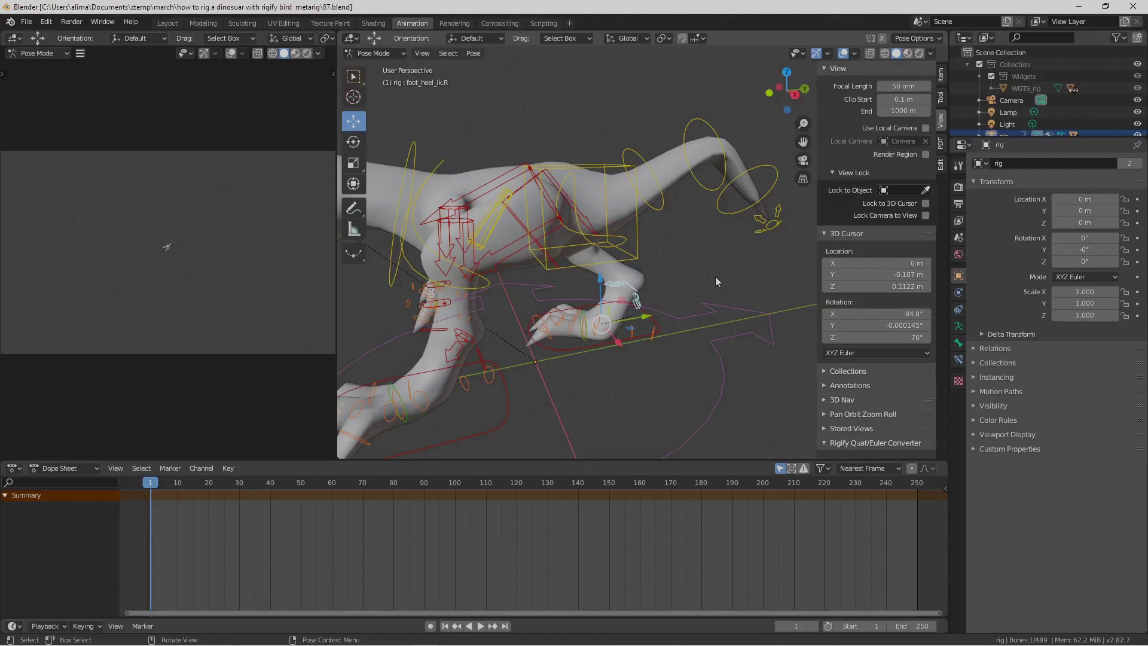
pyautogui.press('r')
pyautogui.press('x')
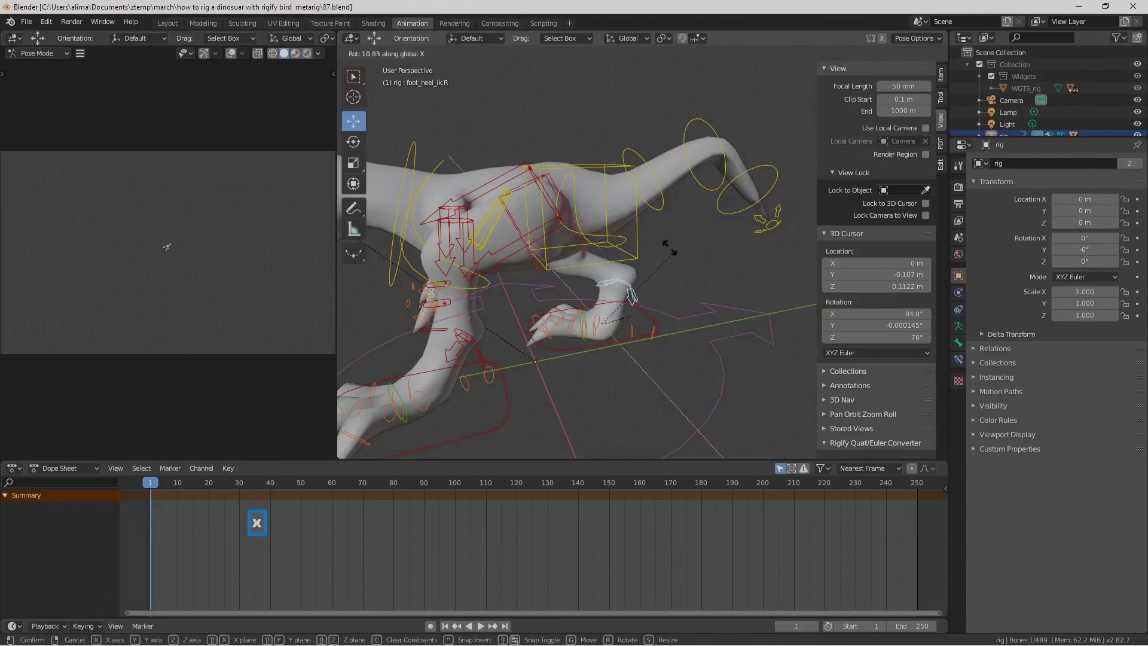
pyautogui.click(610, 238)
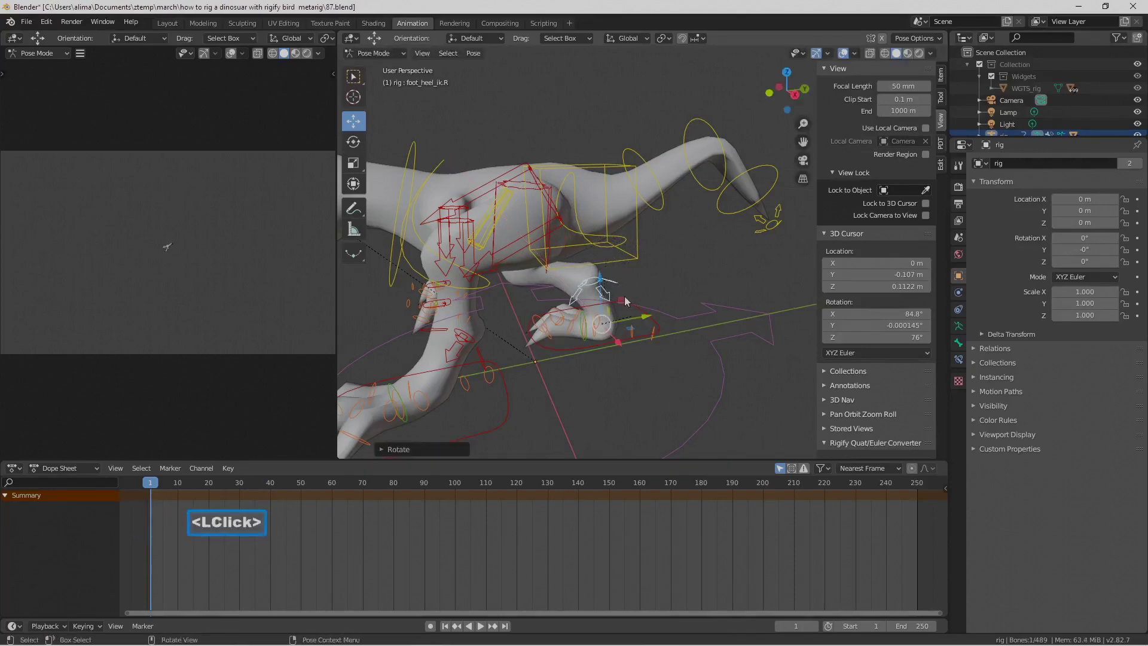
# - Move the right foot control foot_ik.R further backward along the Y axis, and save the file as 89.blend
pyautogui.click(657, 327)
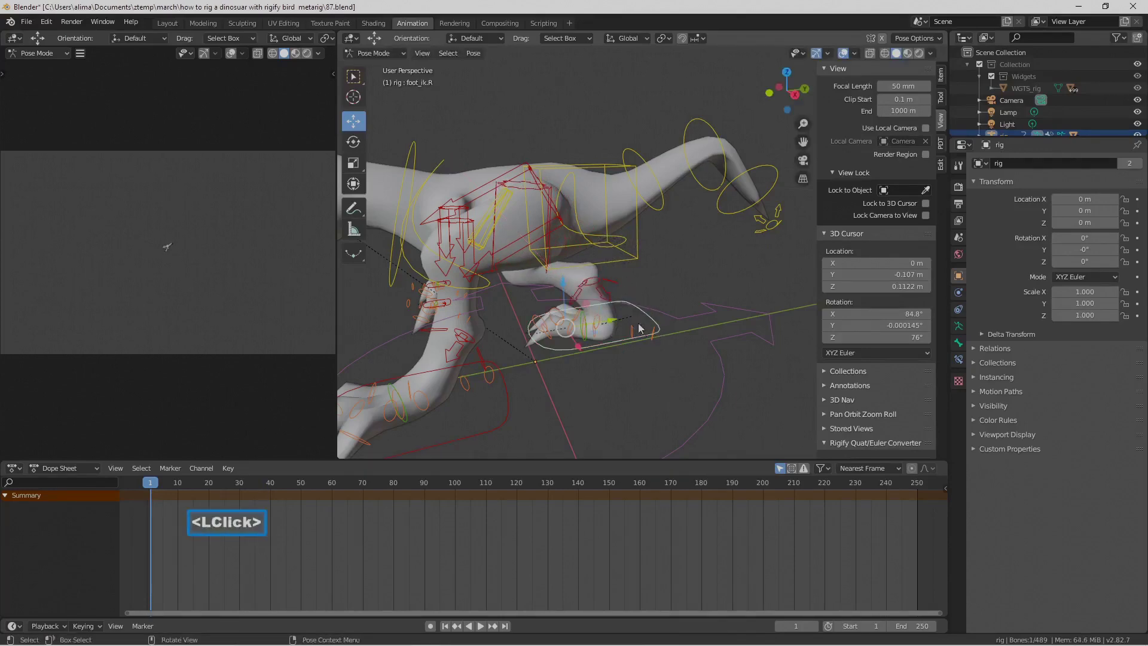
pyautogui.moveTo(618, 325); pyautogui.dragTo(642, 318)
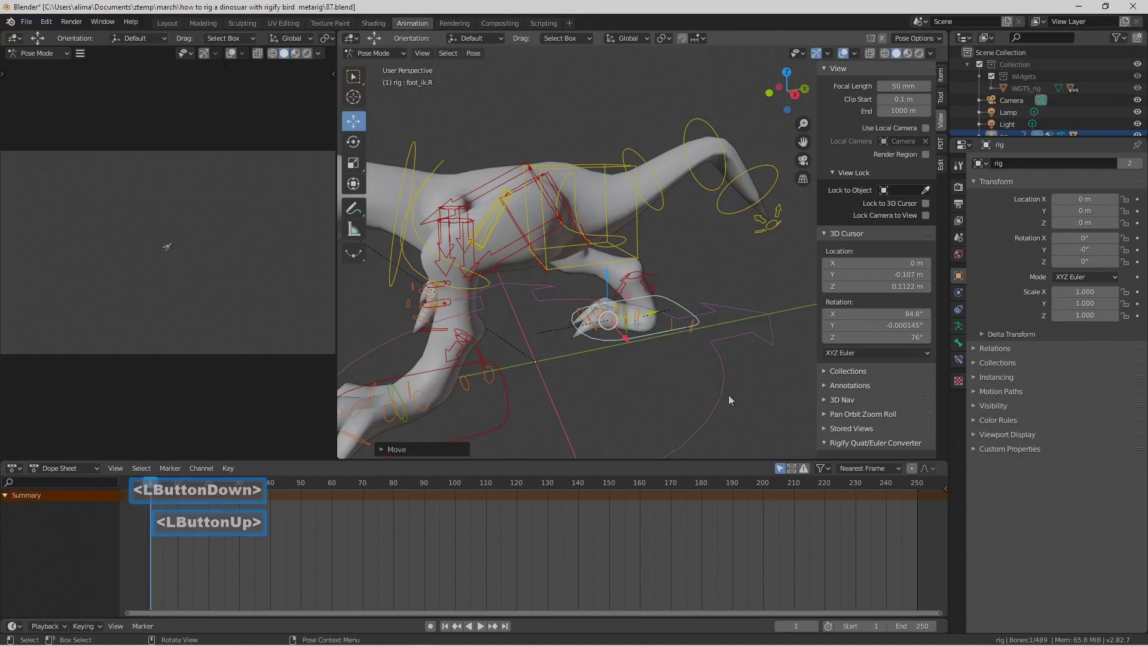
pyautogui.press('Pause')
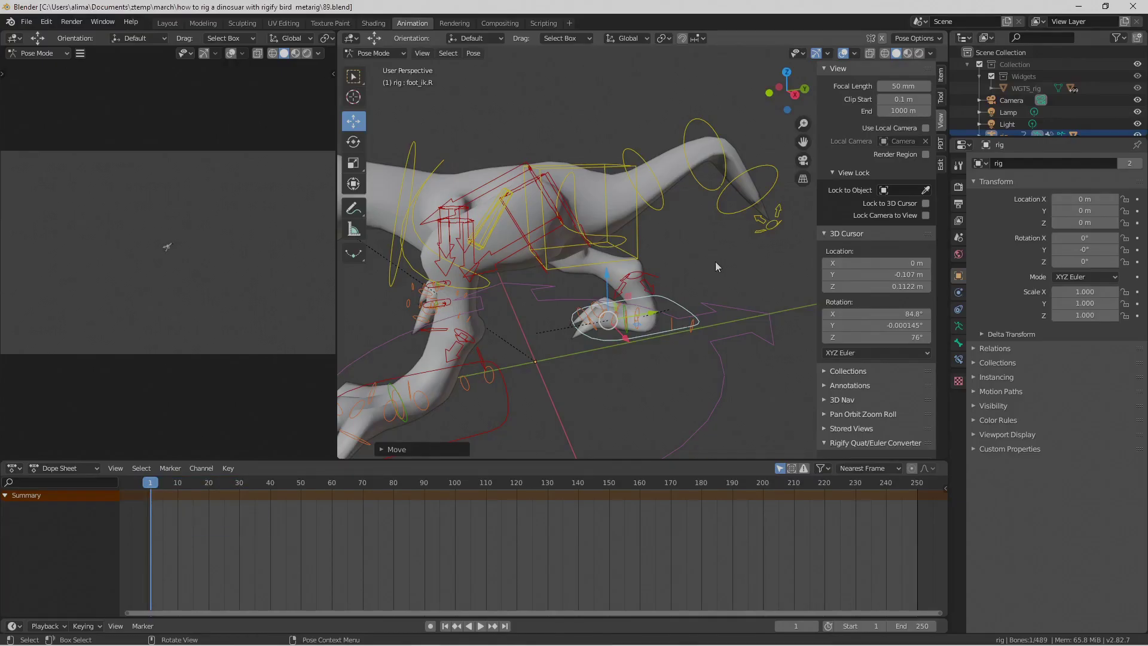
# - Select the left foot control foot_ik.L and rotate it about global X so its toes tilt upward
pyautogui.scroll(-5, 679, 276)
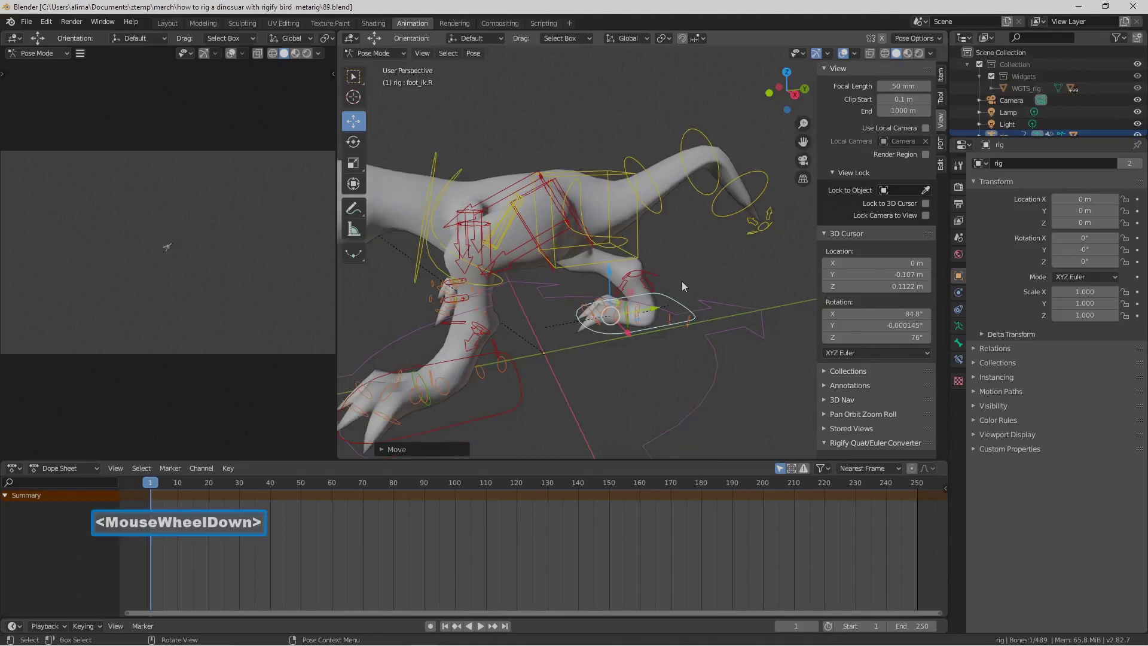
pyautogui.moveTo(680, 292); pyautogui.dragTo(522, 292, button='middle')
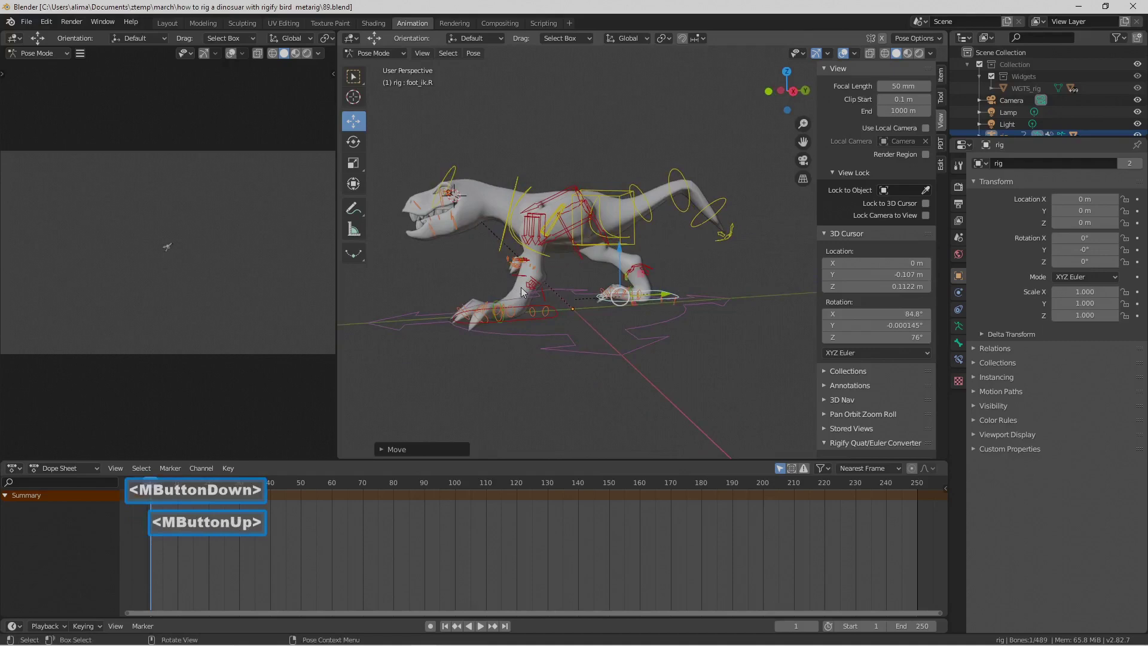
pyautogui.click(555, 314)
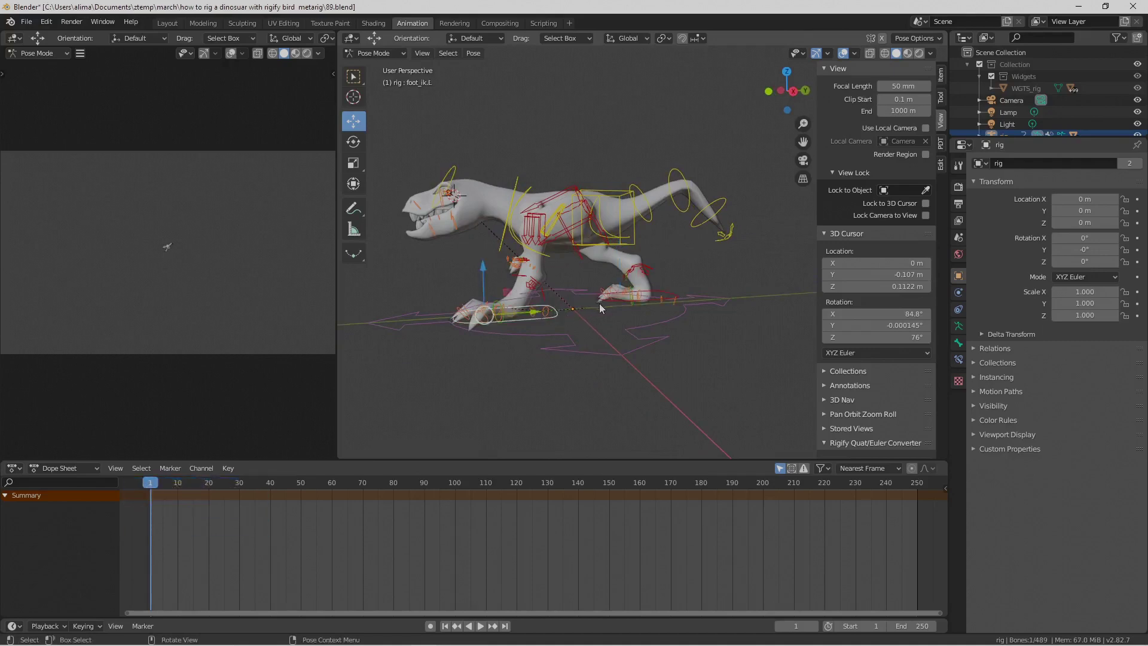
pyautogui.press('r')
pyautogui.press('x')
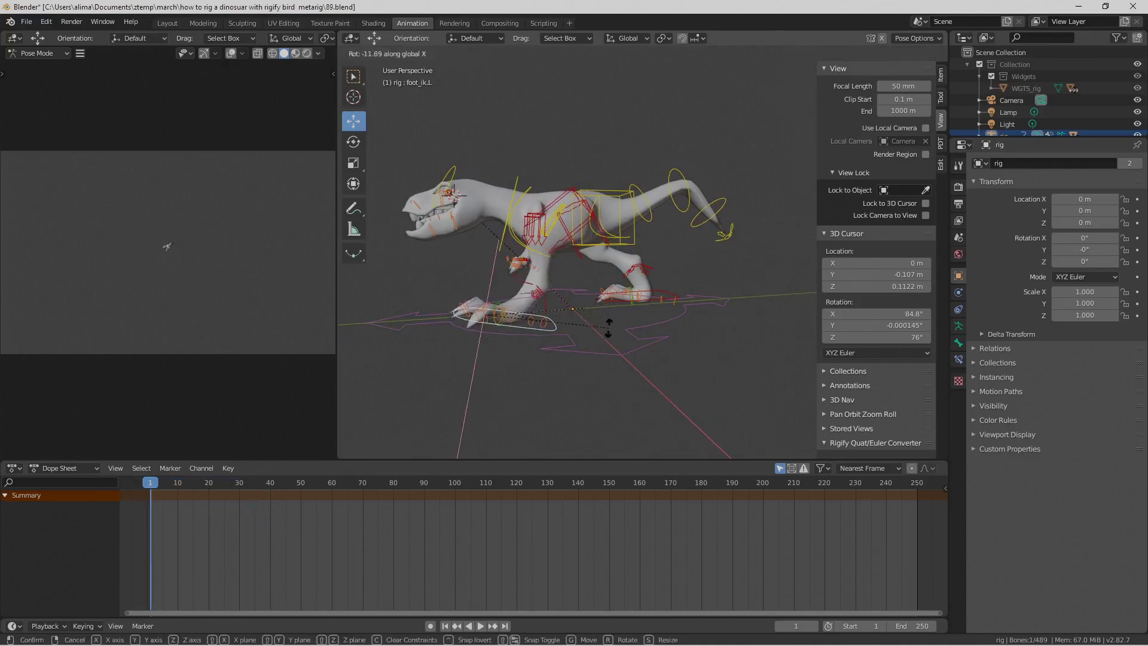
pyautogui.click(608, 337)
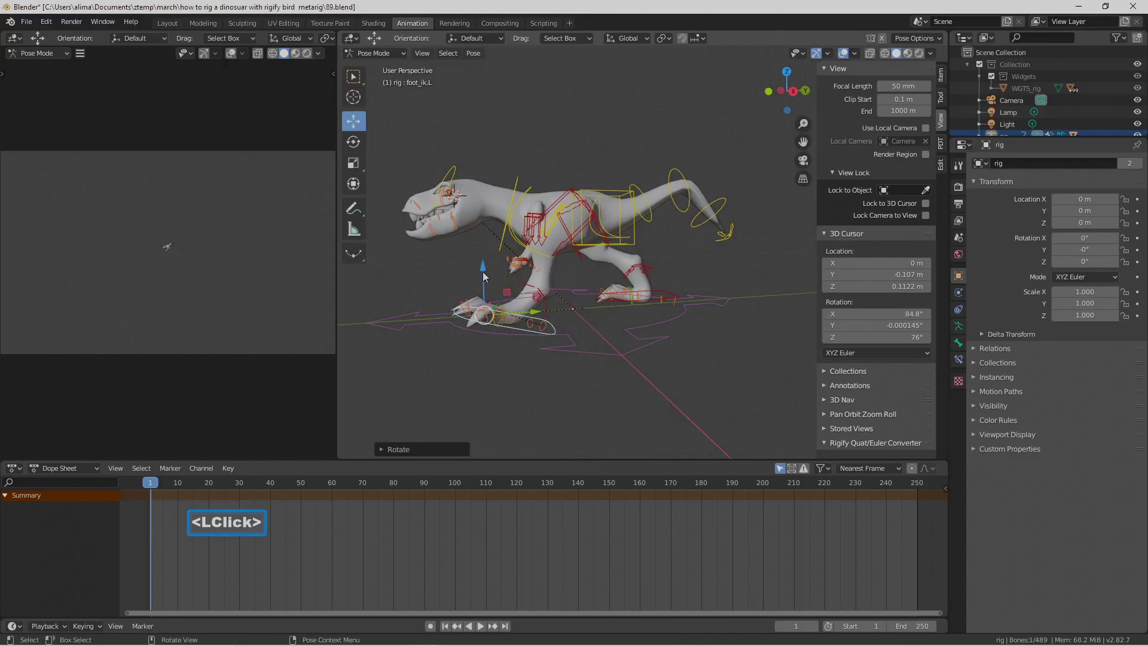
# - Raise foot_ik.L along the Z axis, tilt it a little more about global X, and fine-tune its height
pyautogui.moveTo(483, 271); pyautogui.dragTo(480, 254)
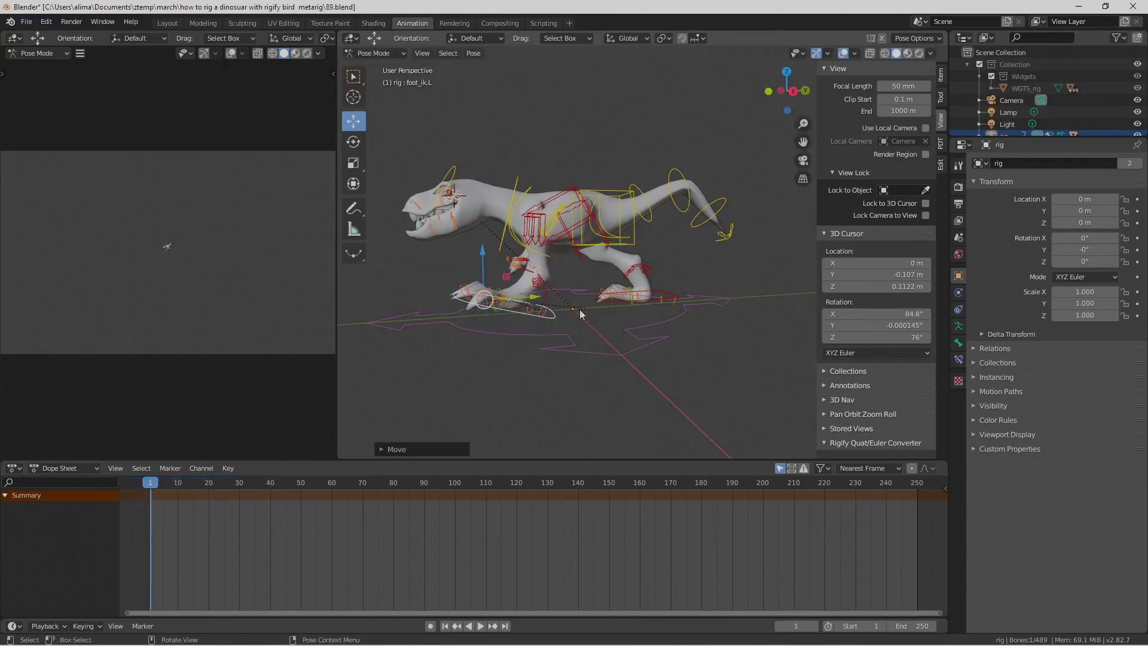
pyautogui.press('r')
pyautogui.press('x')
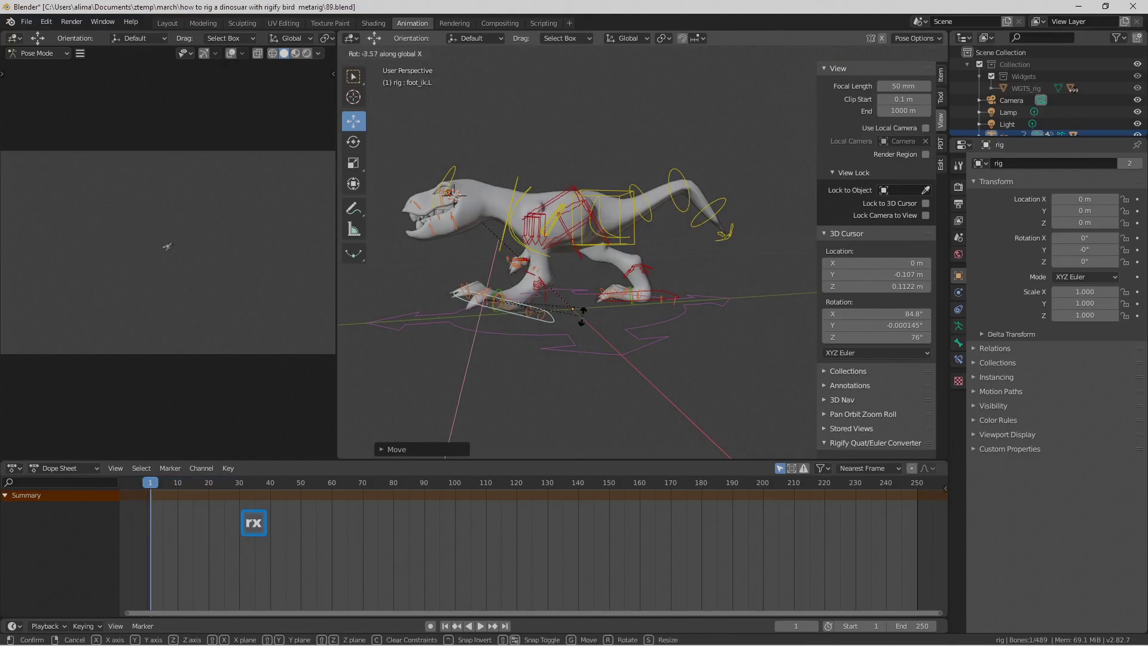
pyautogui.click(582, 313)
pyautogui.moveTo(484, 253); pyautogui.dragTo(502, 266)
pyautogui.moveTo(503, 266); pyautogui.dragTo(570, 289, button='middle')
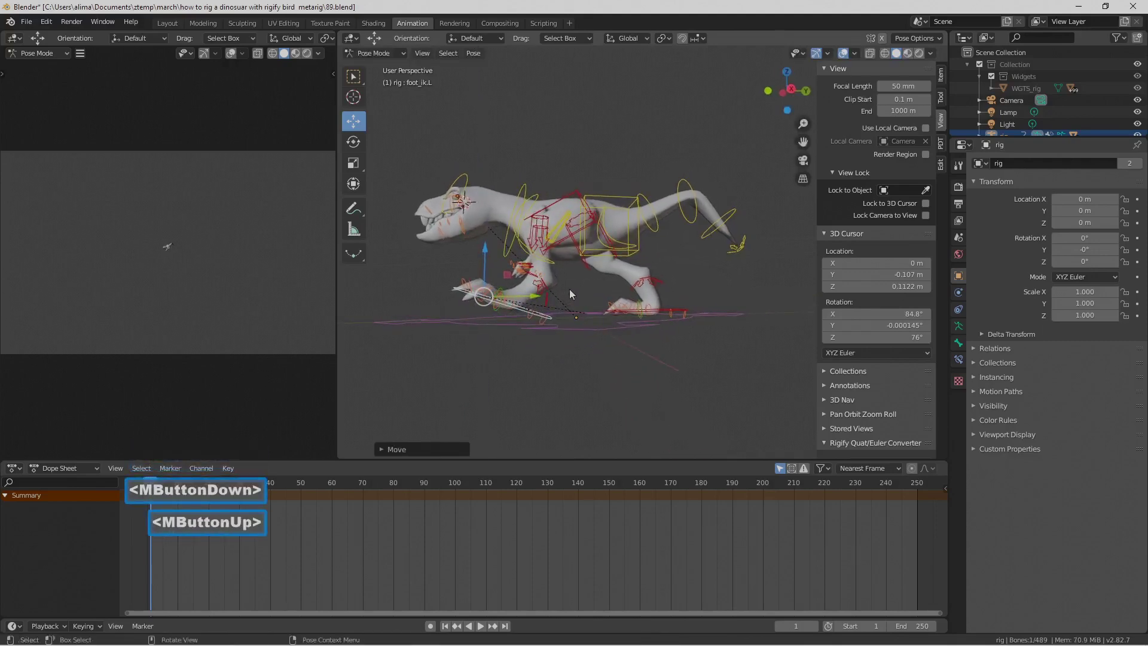
pyautogui.moveTo(485, 247); pyautogui.dragTo(484, 252)
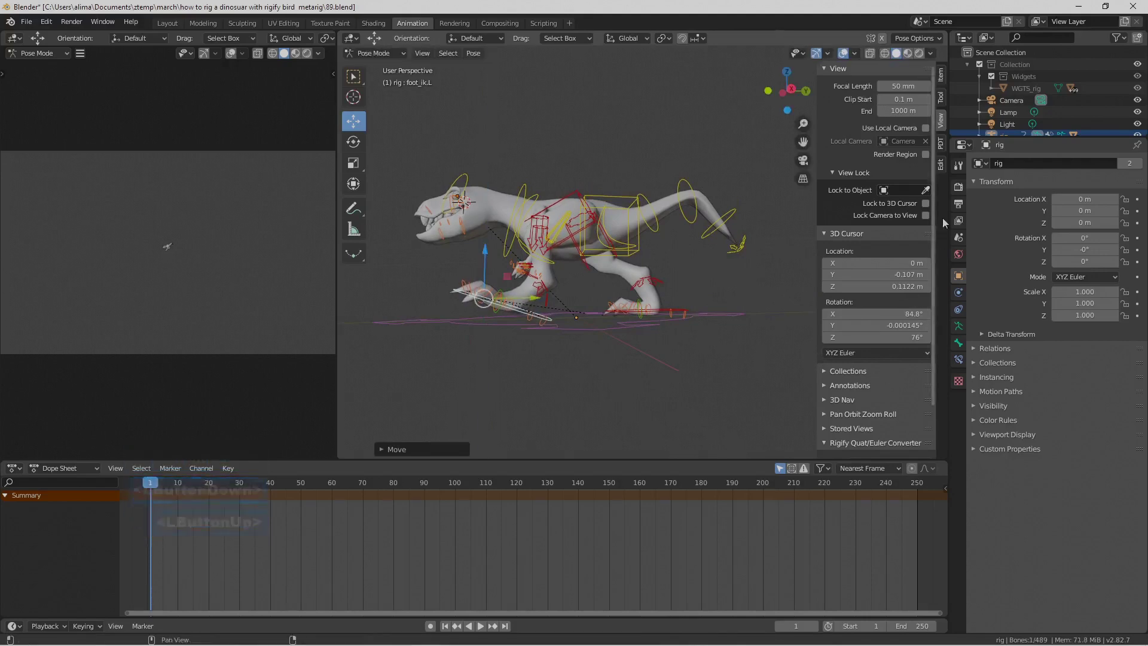
# - Lower foot_ik.L slightly along Z while viewing the dinosaur from the right, clear the selection, and save the file as 90.blend
pyautogui.click(940, 124)
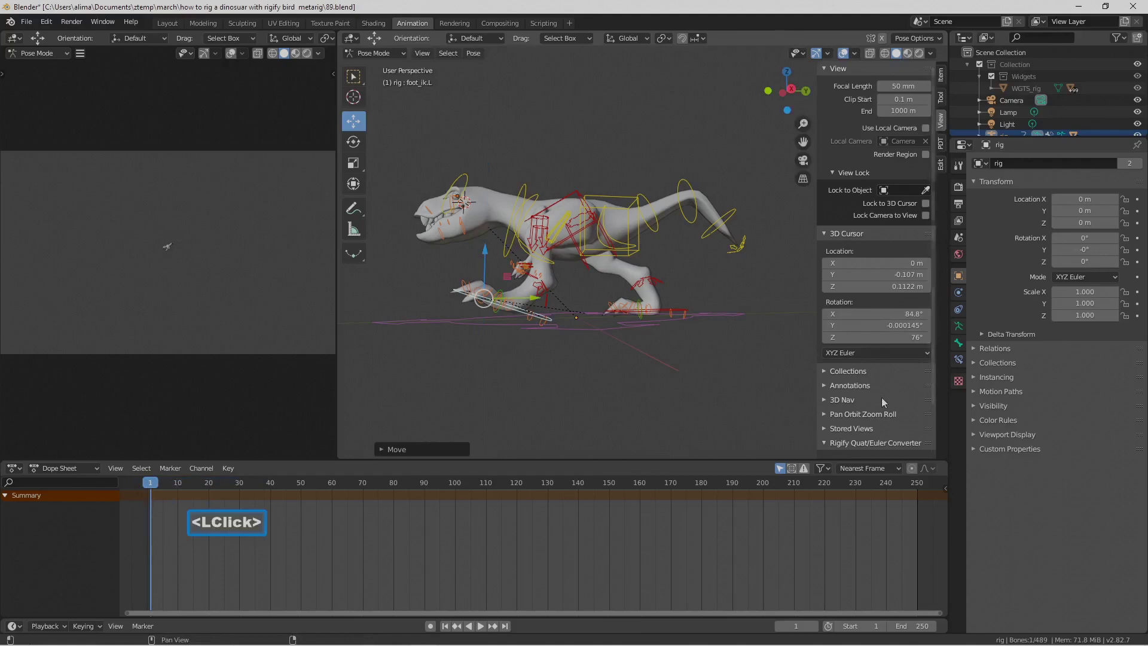
pyautogui.click(827, 400)
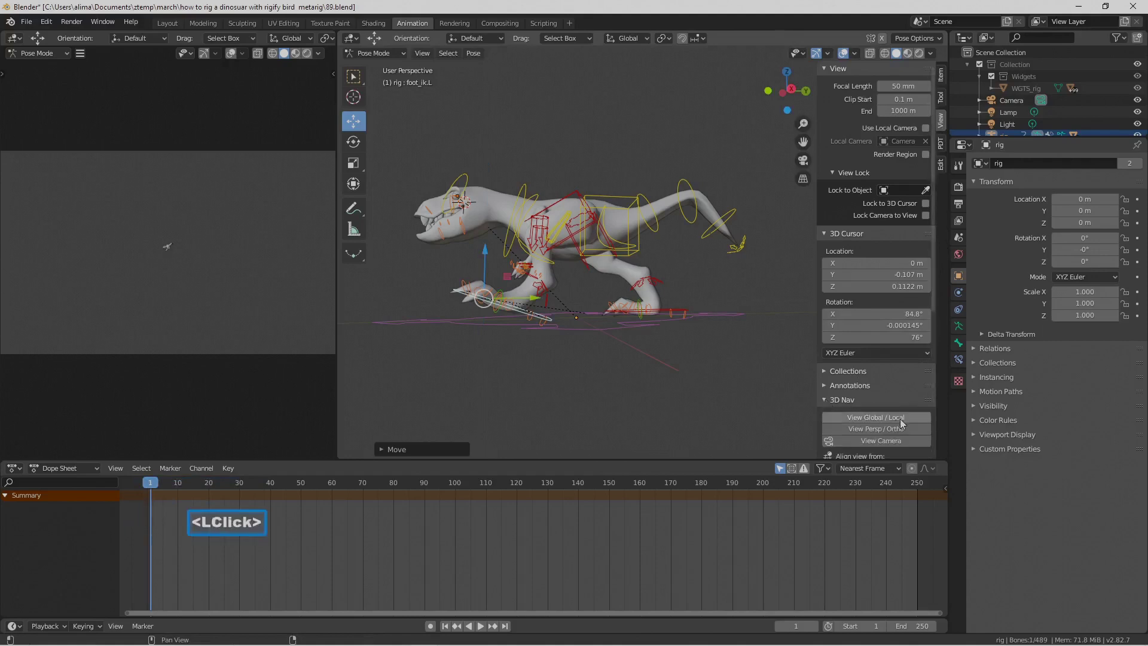
pyautogui.scroll(-4, 902, 424)
pyautogui.click(905, 384)
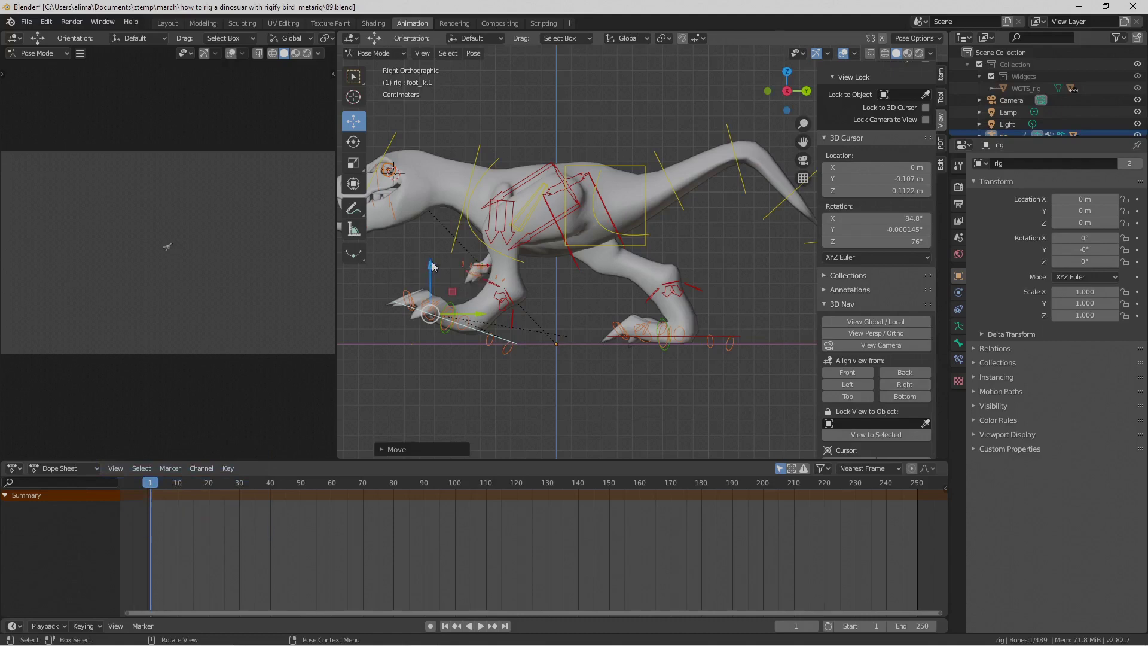
pyautogui.moveTo(433, 266); pyautogui.dragTo(434, 277)
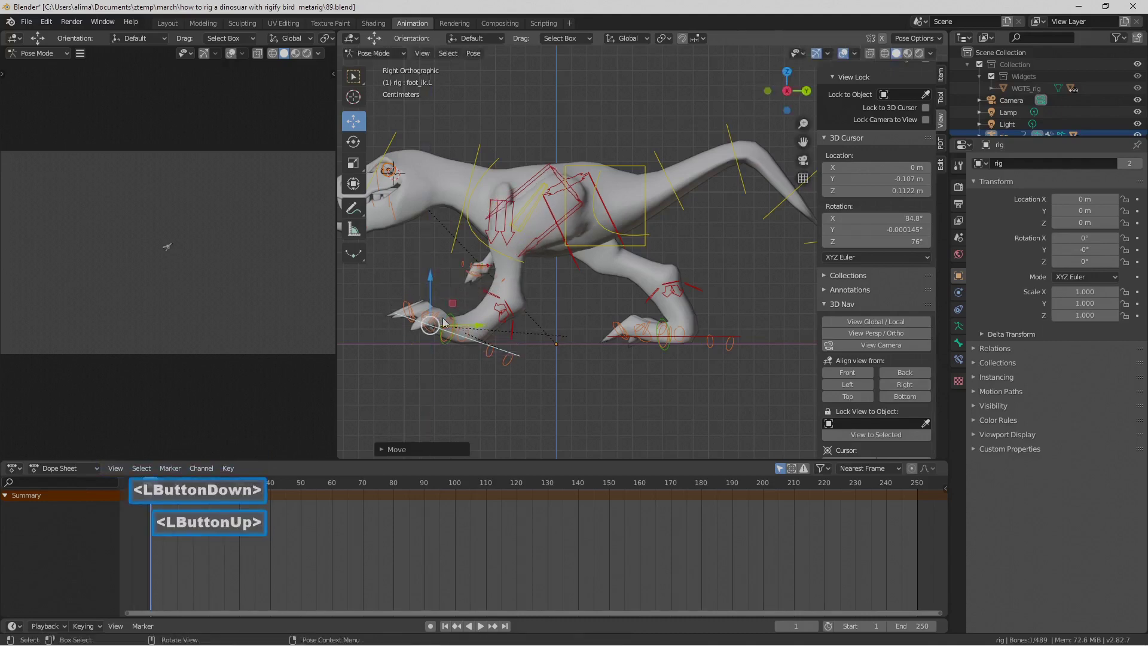
pyautogui.scroll(-1, 645, 381)
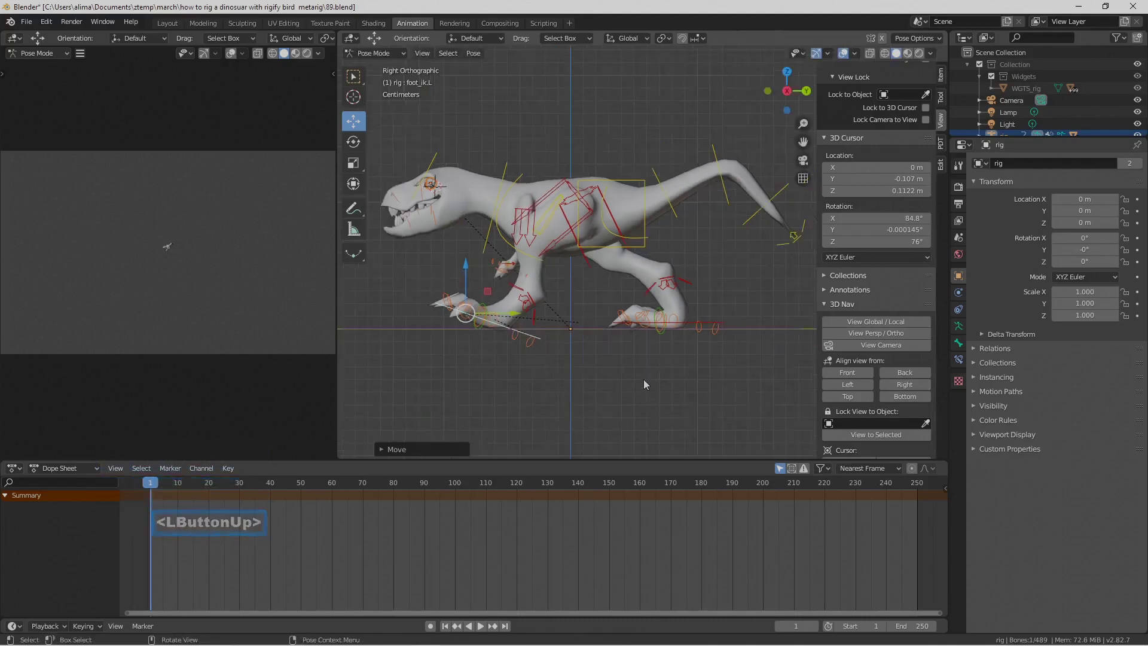
pyautogui.click(733, 383)
pyautogui.hotkey('ctrl', 'alt', 's')
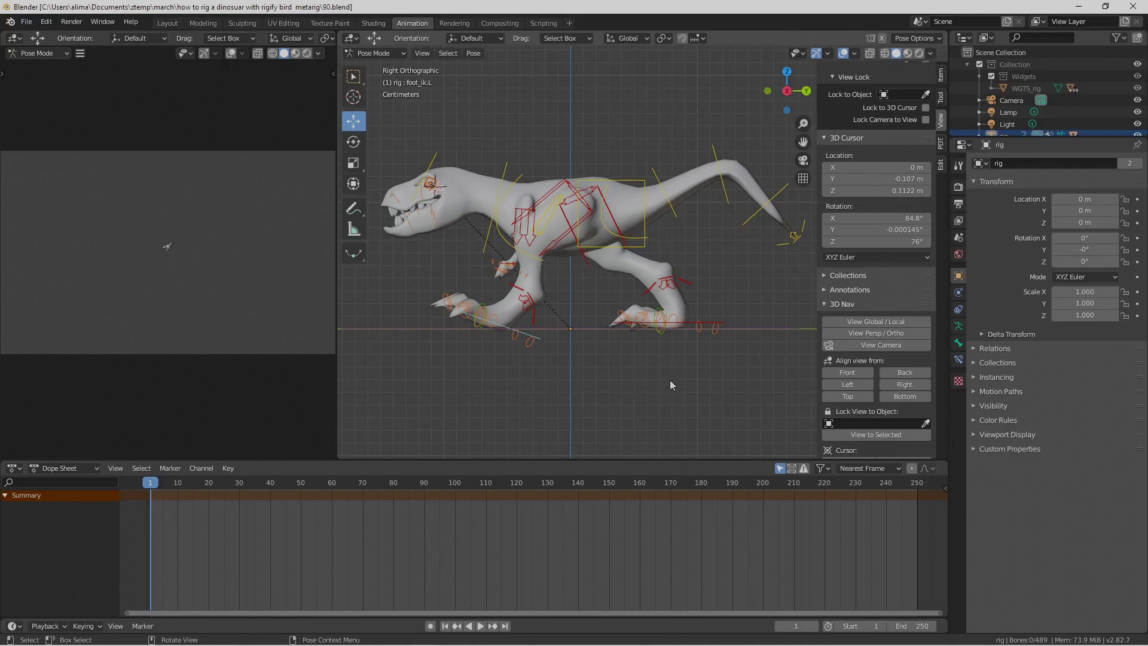
# - Keyframe the pose of all the rig's visible bones at frame 1 and again at frame 40, and save the file as 91.blend
pyautogui.press('a')
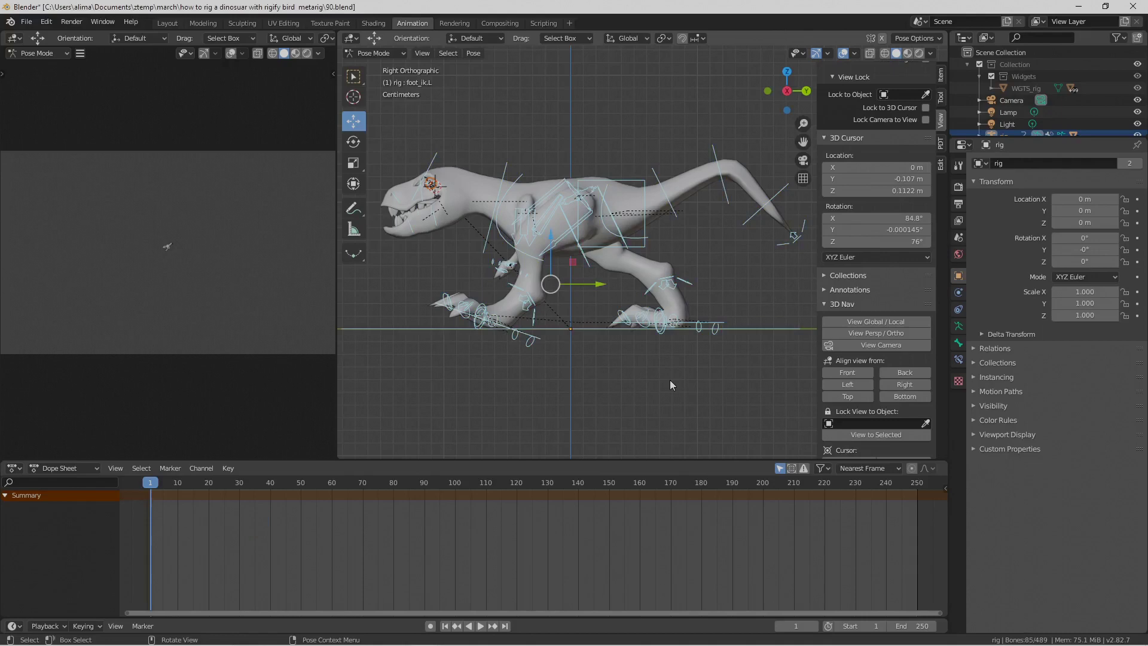
pyautogui.press('i')
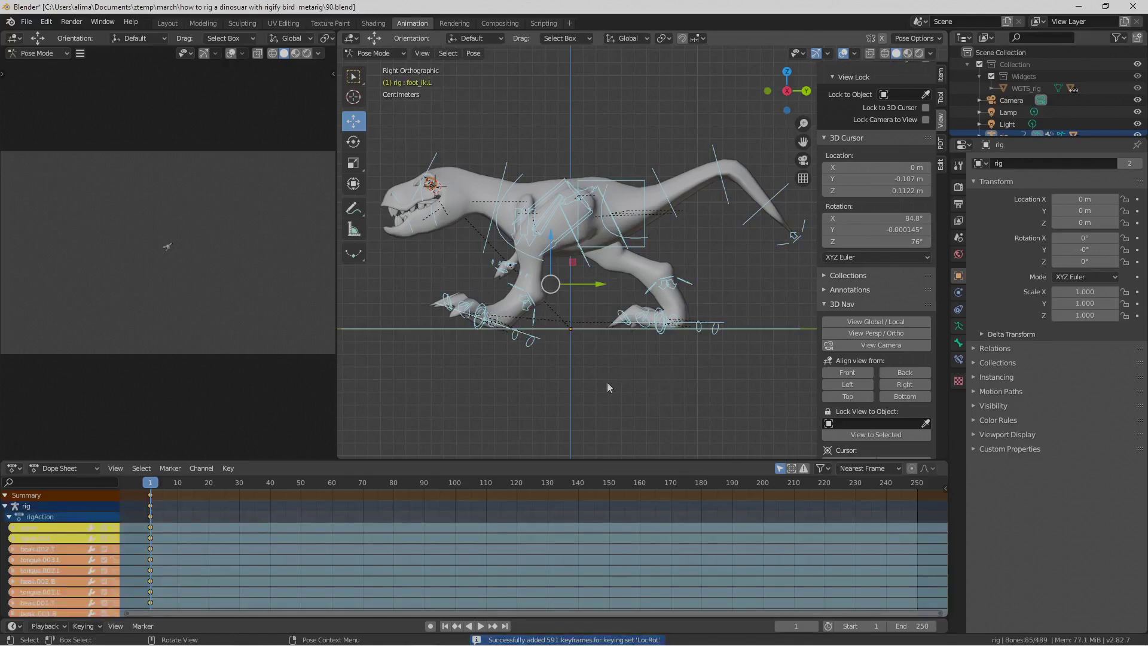
pyautogui.click(155, 486)
pyautogui.moveTo(155, 486); pyautogui.dragTo(271, 518)
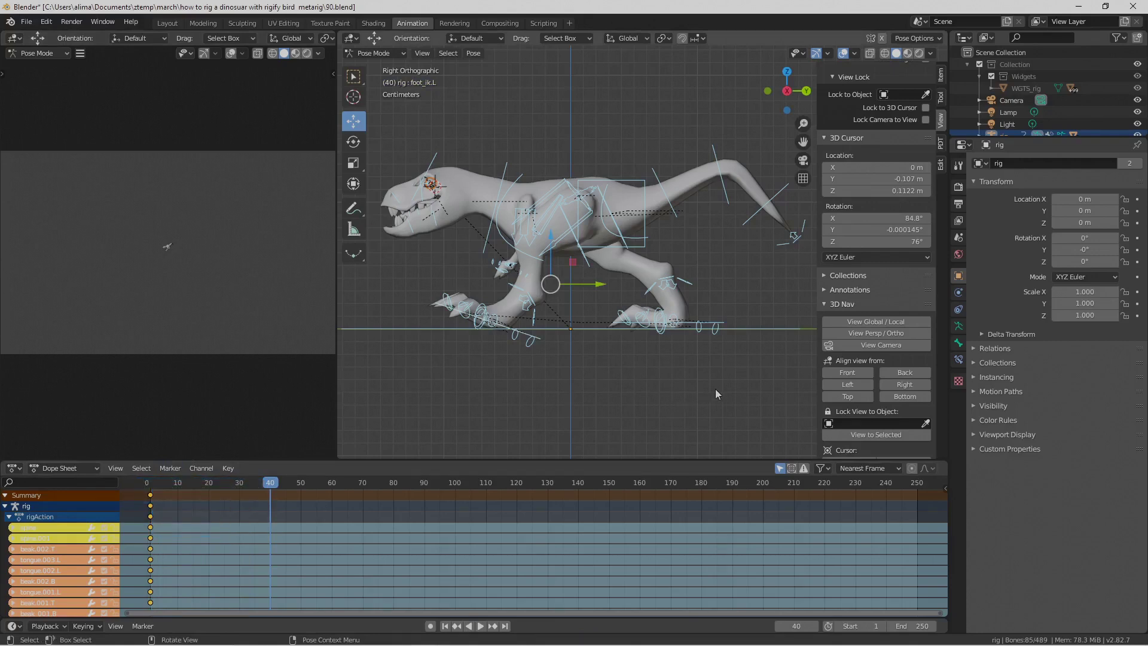
pyautogui.press('i')
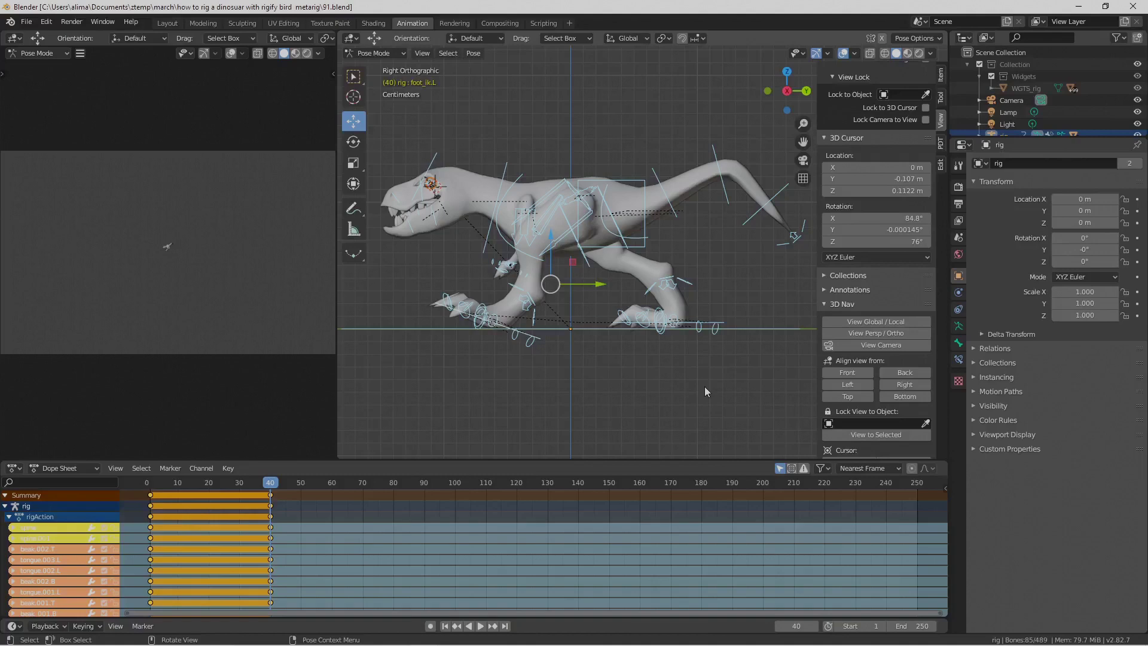
# - Copy the pose of all selected bones at frame 40 using the Quick Favorites entry, and save the file as 92.blend
pyautogui.click(473, 53)
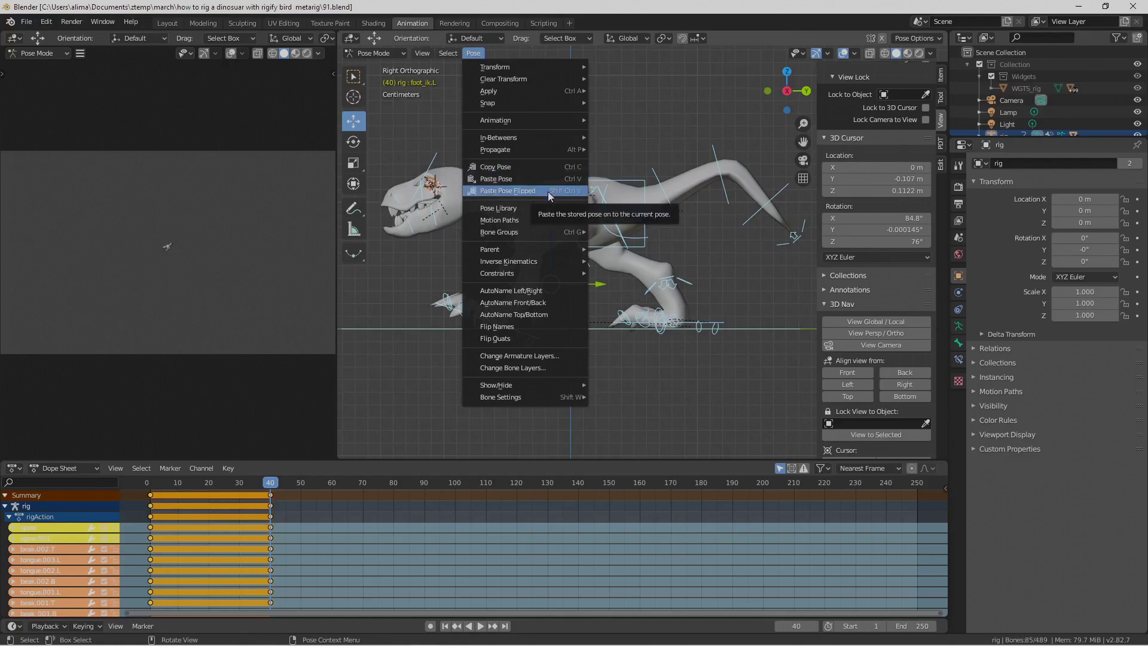
pyautogui.rightClick(542, 167)
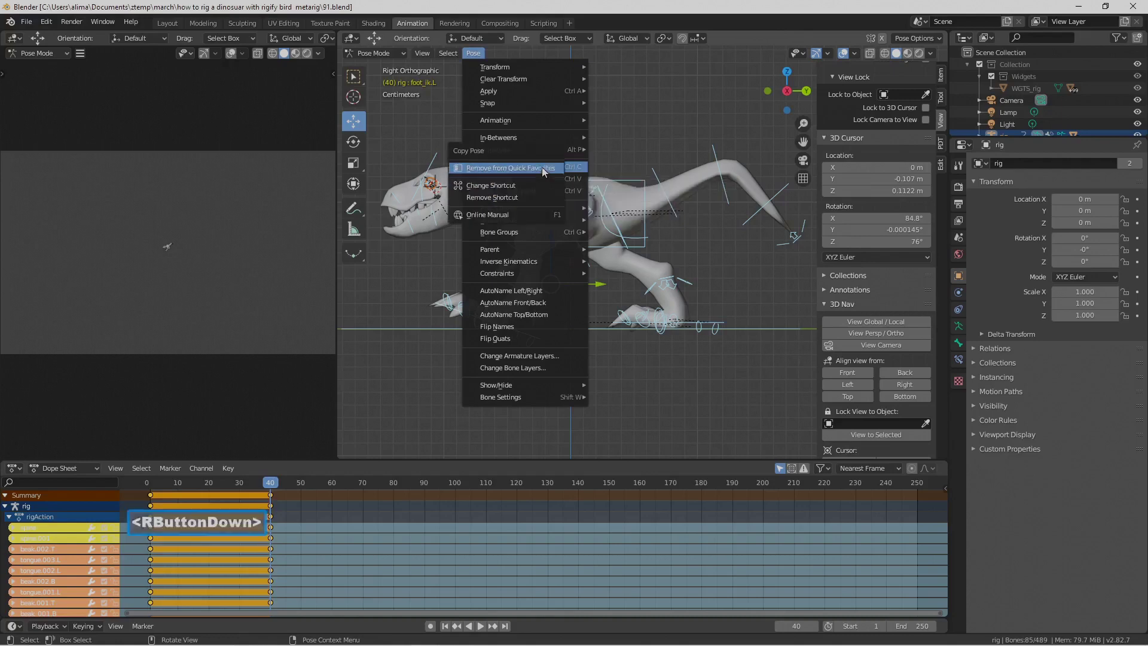
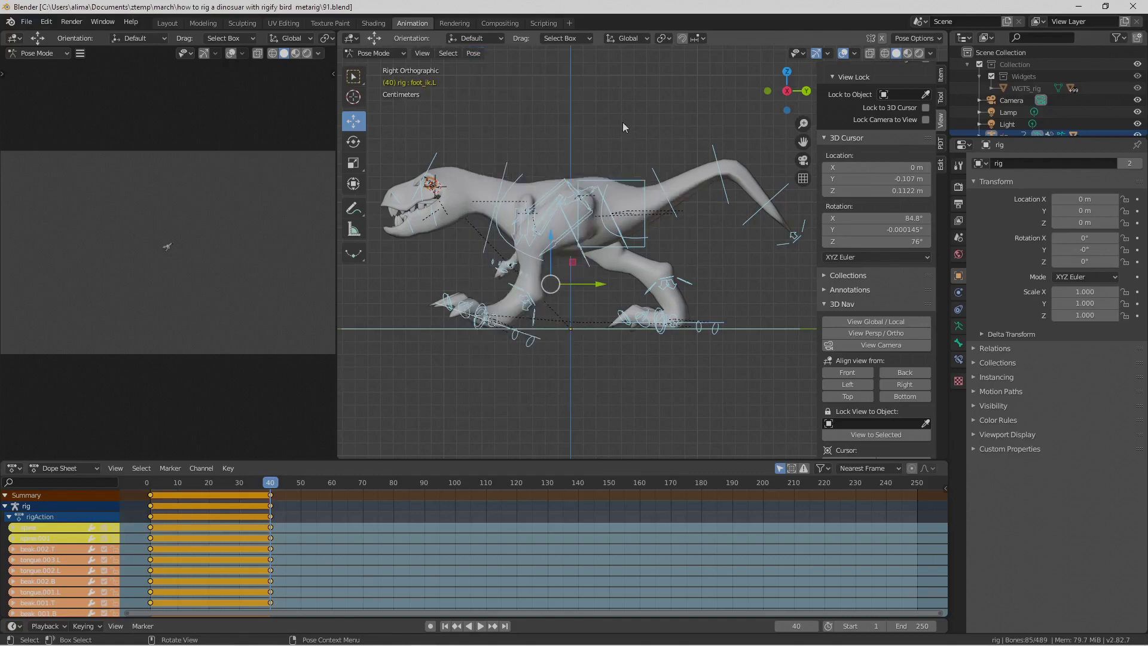
pyautogui.press('q')
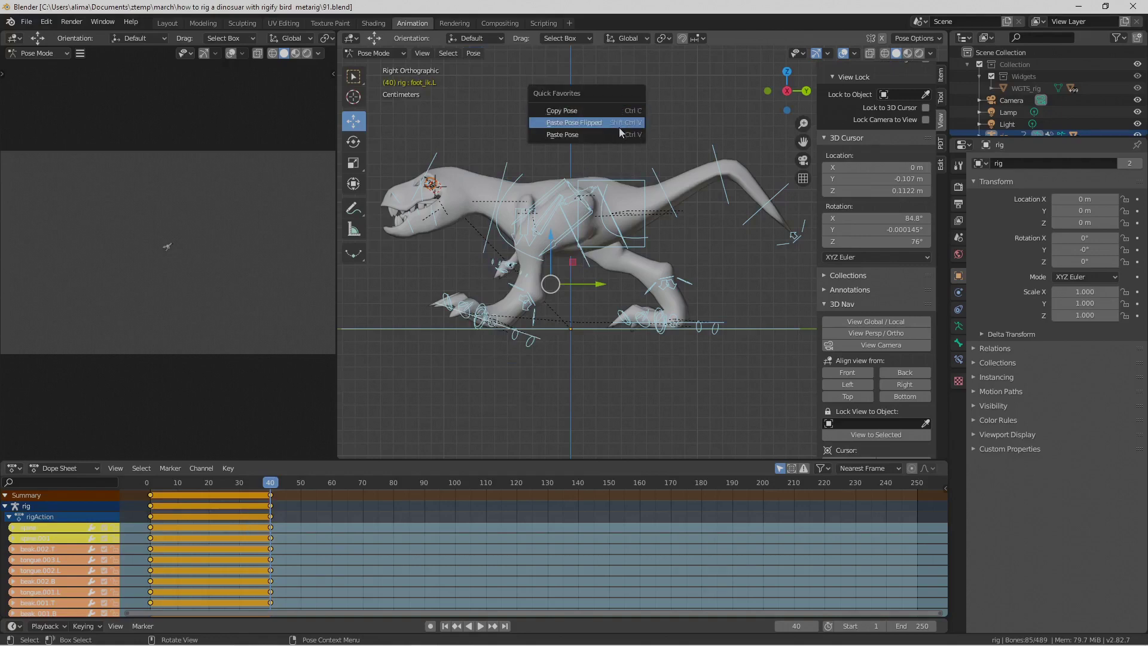
pyautogui.click(613, 110)
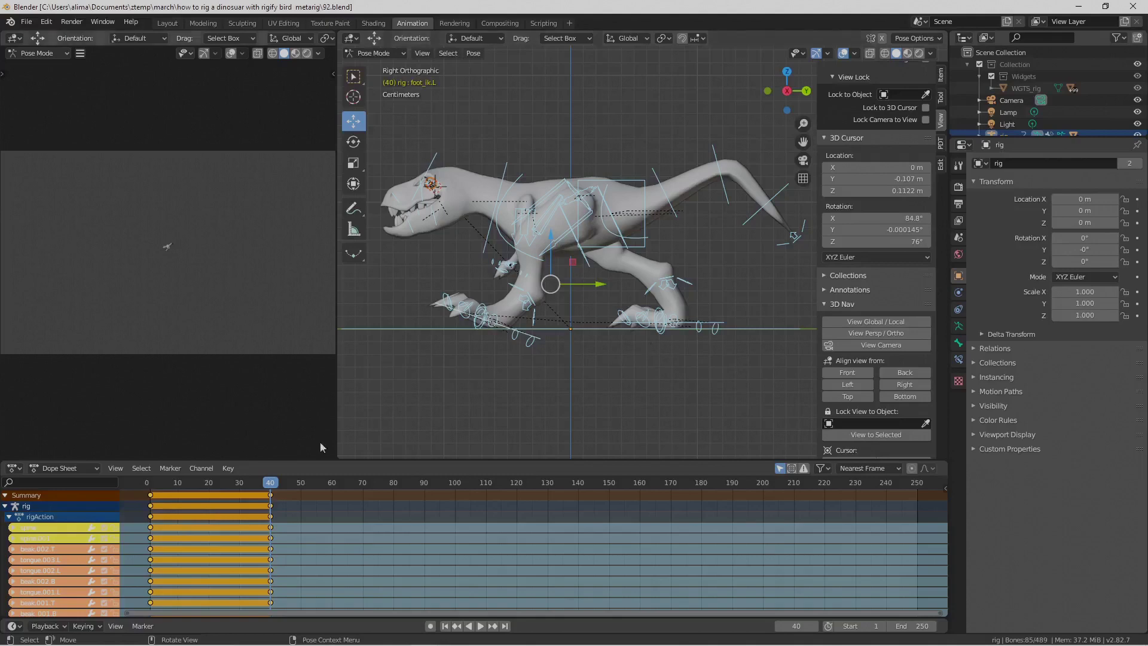
# - Paste the copied pose flipped at frame 20, keyframe it, and save the file as 93.blend
pyautogui.moveTo(270, 482); pyautogui.dragTo(212, 482)
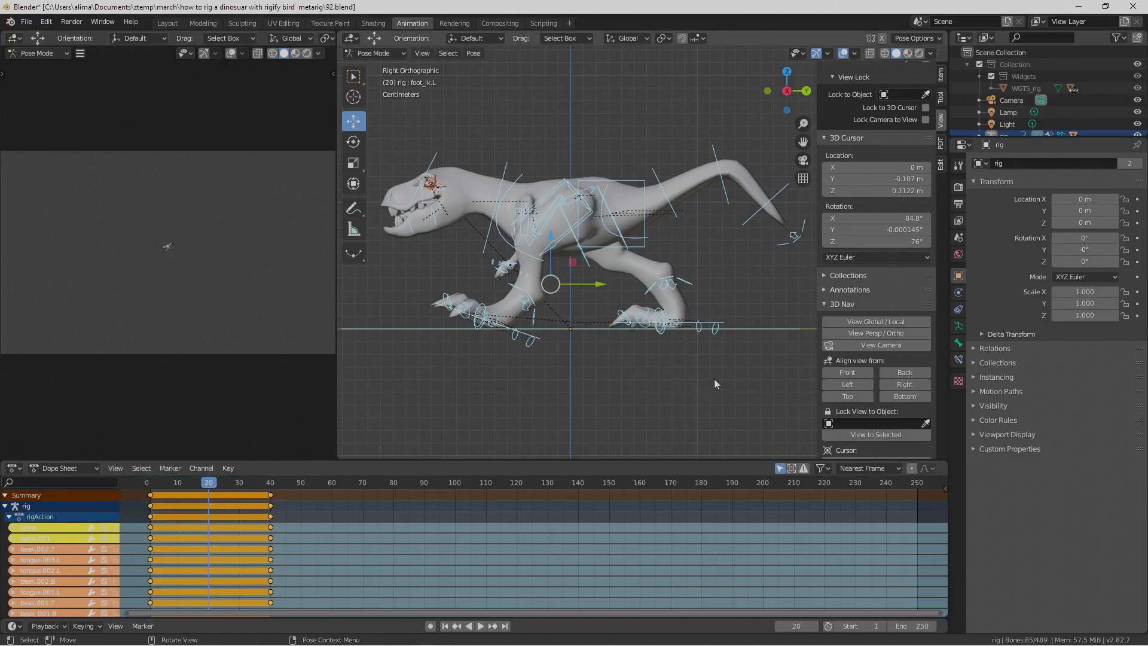
pyautogui.press('q')
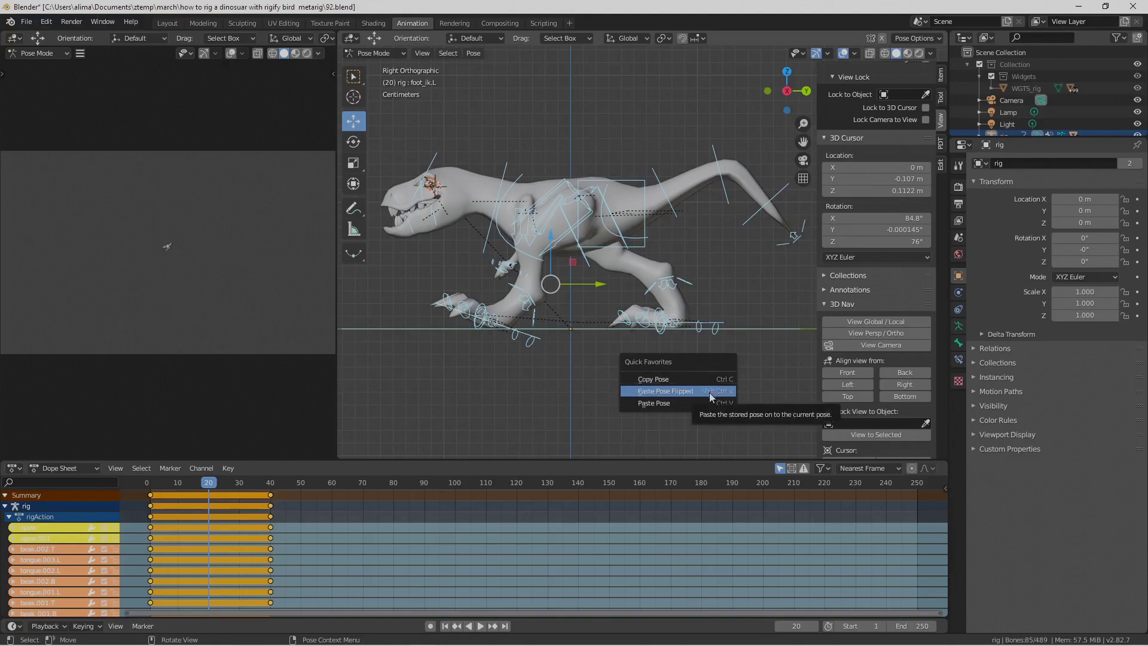
pyautogui.click(711, 394)
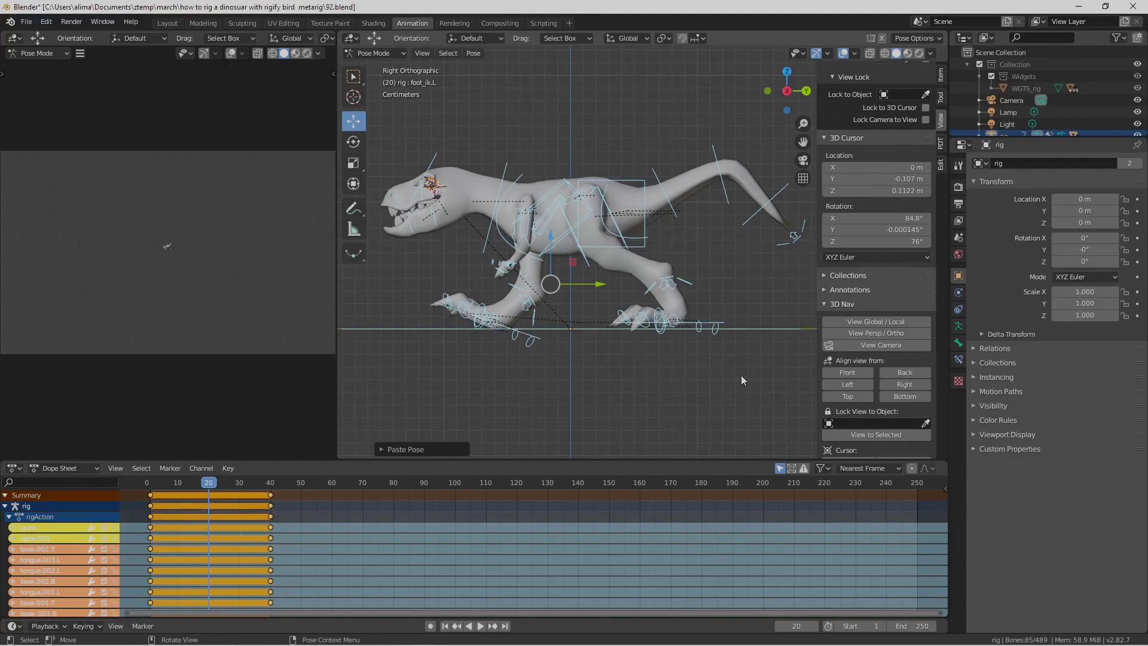
pyautogui.press('i')
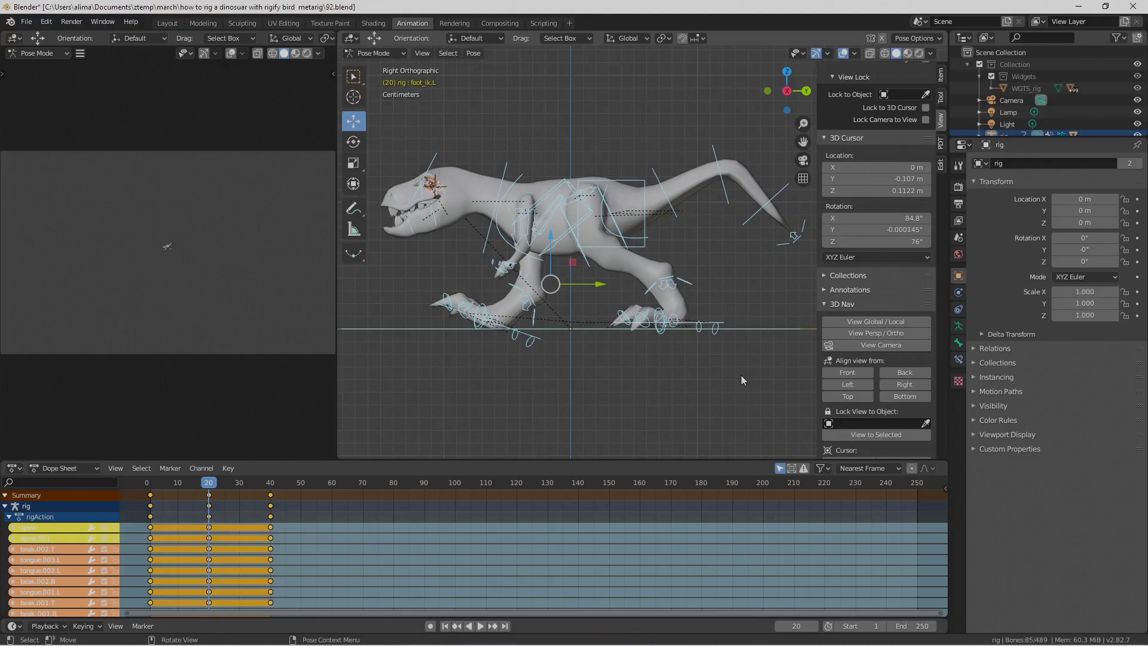
pyautogui.press('Pause')
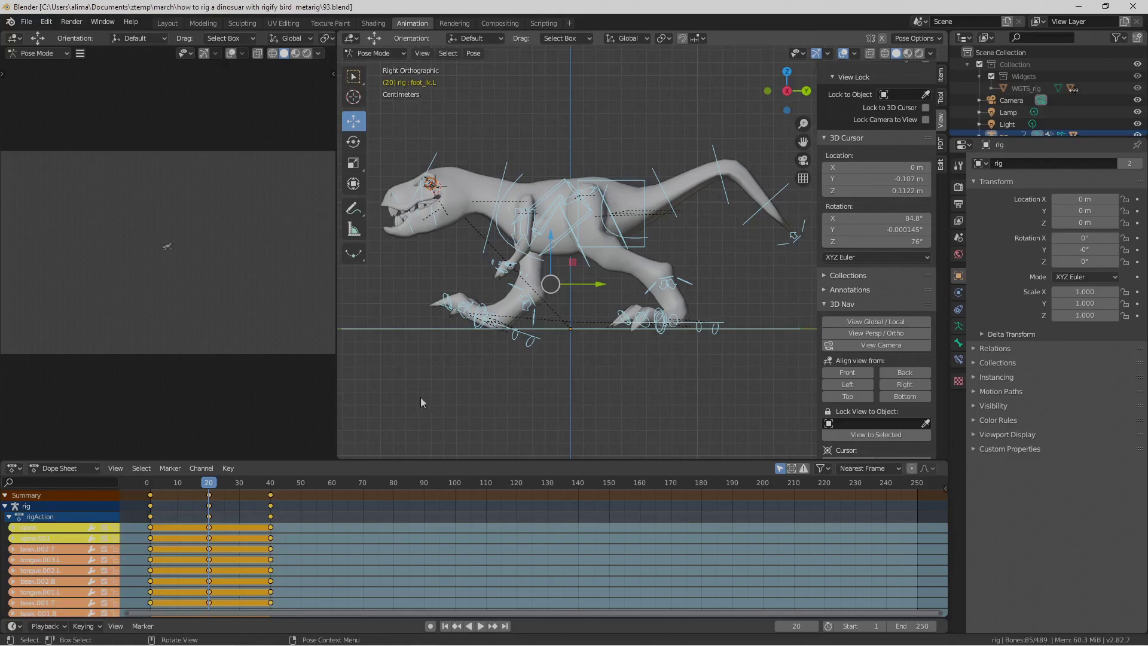
# - At frame 10, select the foot_ik.L control and clear its rotation so the planted foot lies flat
pyautogui.moveTo(210, 489); pyautogui.dragTo(181, 485)
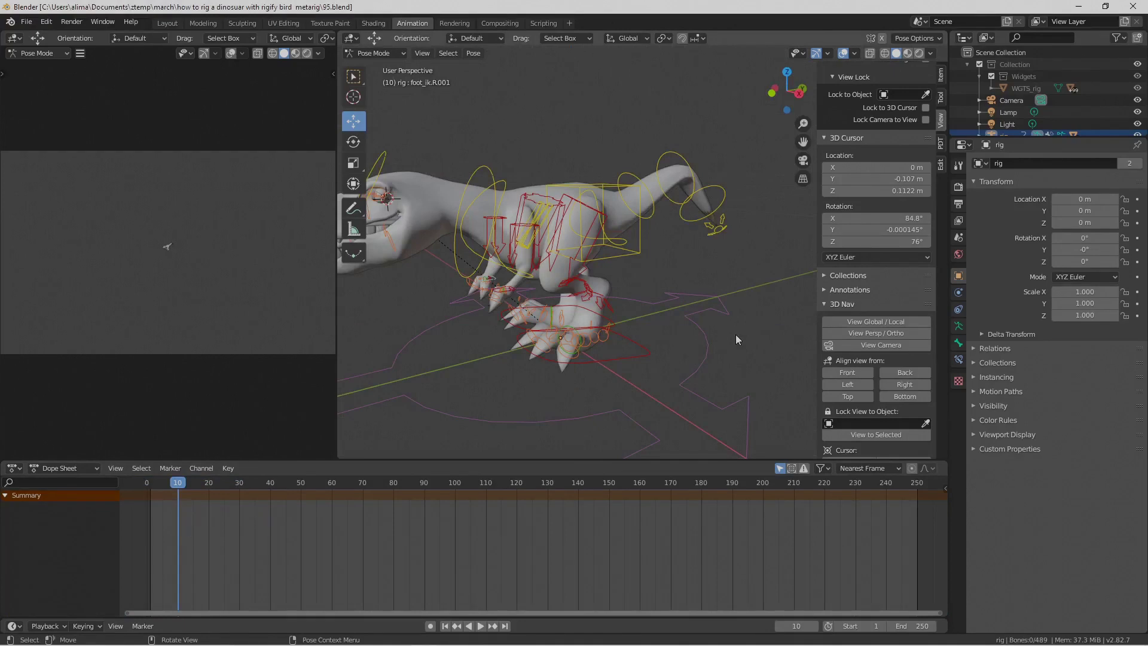
pyautogui.click(631, 353)
pyautogui.moveTo(631, 354); pyautogui.dragTo(676, 370, button='middle')
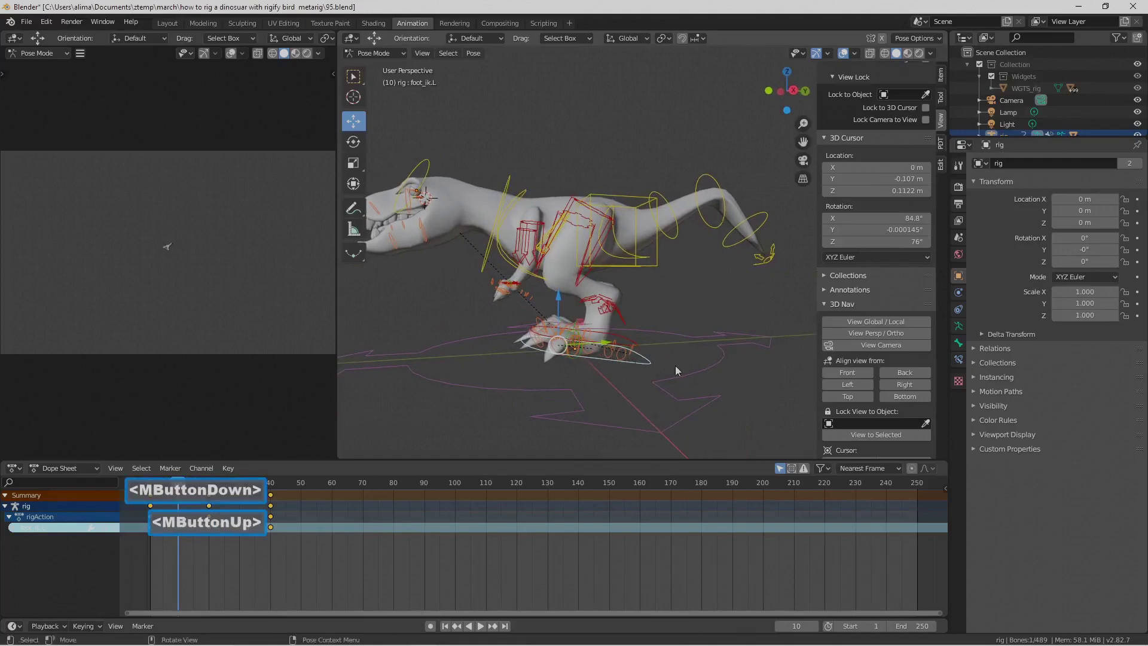
pyautogui.press('alt')
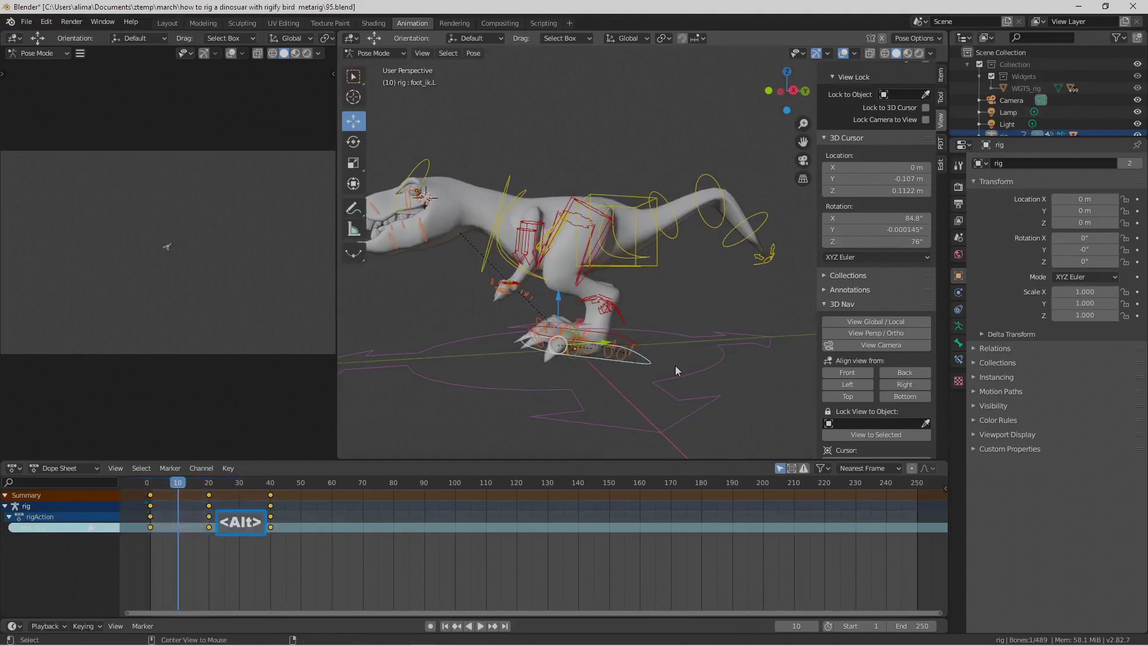
pyautogui.hotkey('alt', 'r')
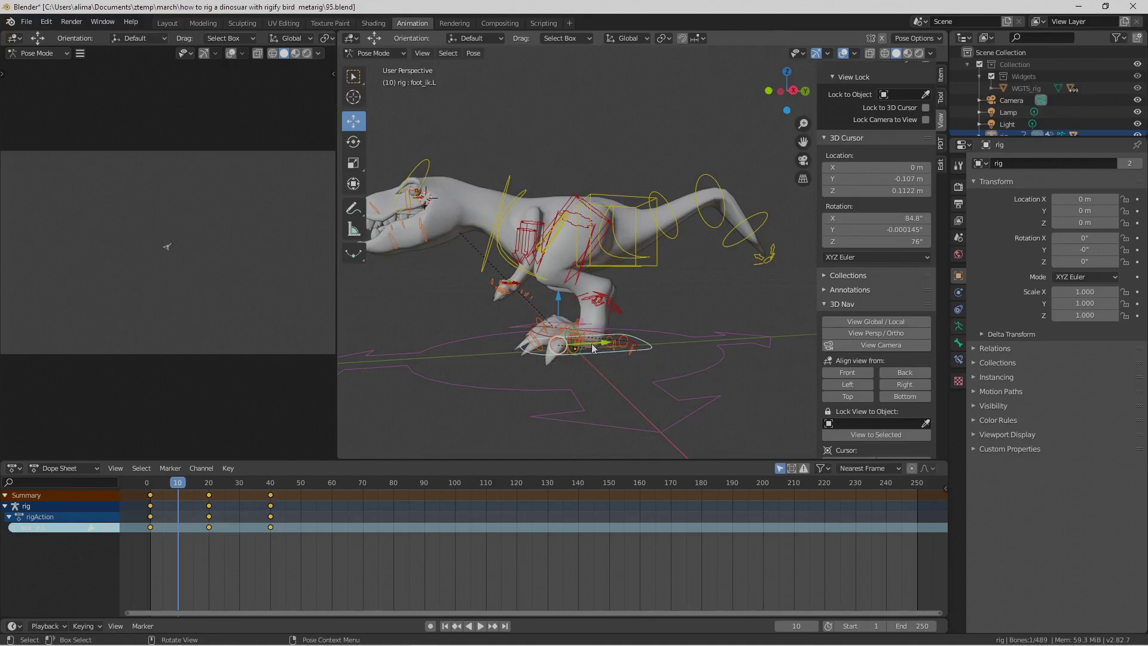
pyautogui.moveTo(588, 345); pyautogui.dragTo(613, 369, button='middle')
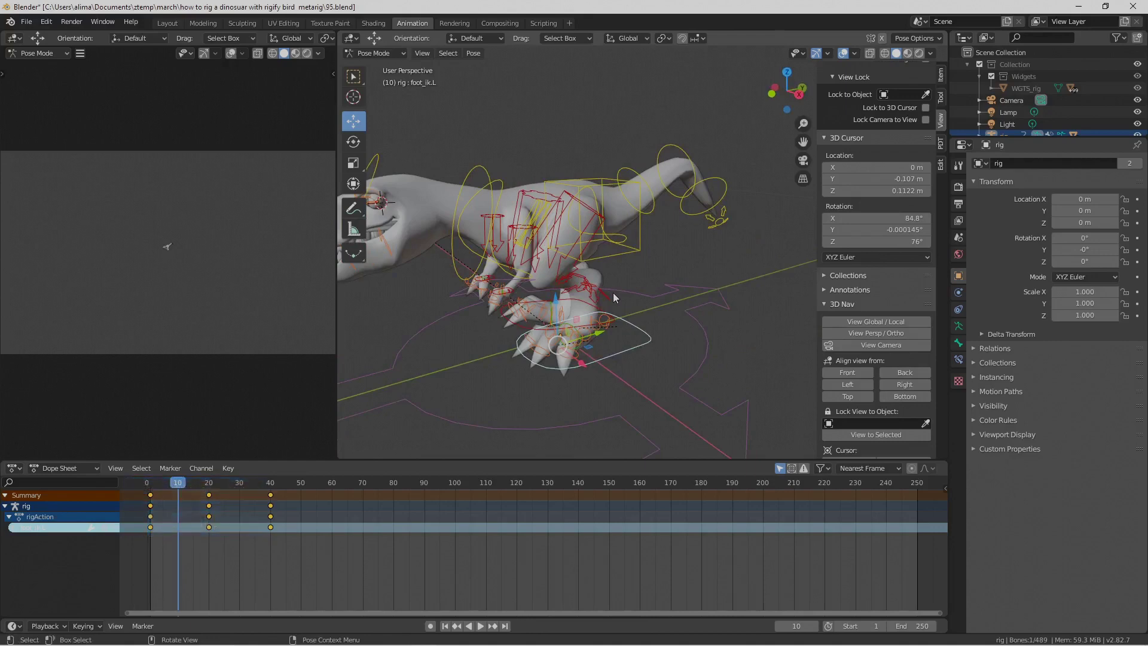
pyautogui.keyDown('shift'); pyautogui.click(618, 253); pyautogui.keyUp('shift')
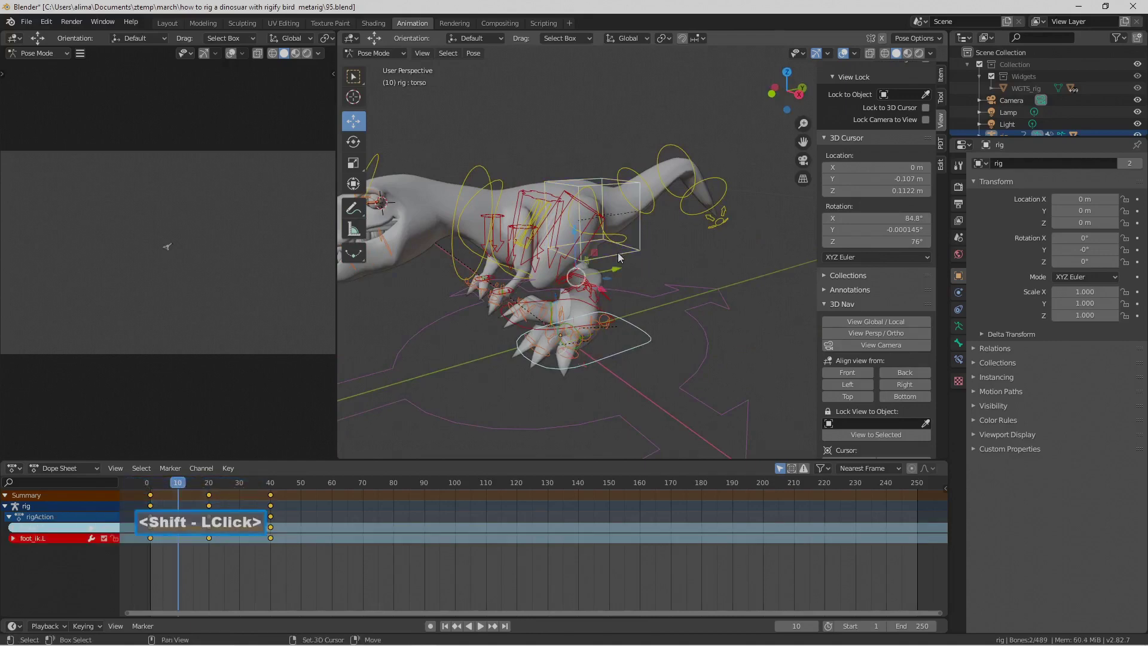
pyautogui.keyDown('shift'); pyautogui.click(503, 296); pyautogui.keyUp('shift')
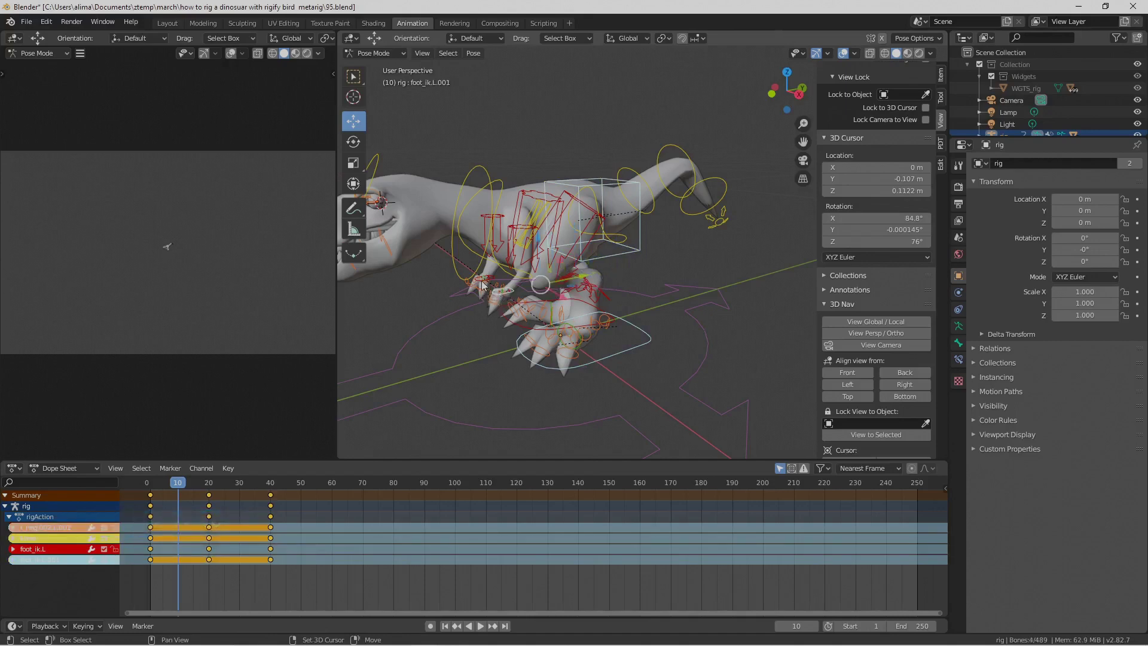
pyautogui.keyDown('shift'); pyautogui.click(477, 282); pyautogui.keyUp('shift')
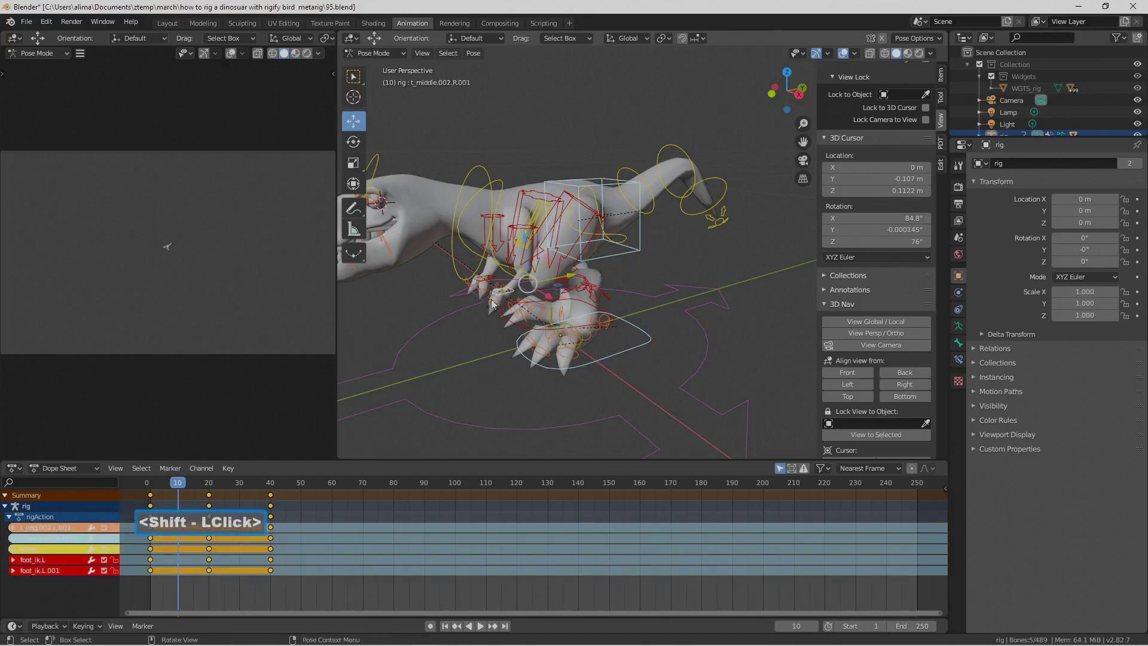
pyautogui.keyDown('ctrl'); pyautogui.moveTo(477, 283); pyautogui.dragTo(638, 266, button='middle'); pyautogui.keyUp('ctrl')
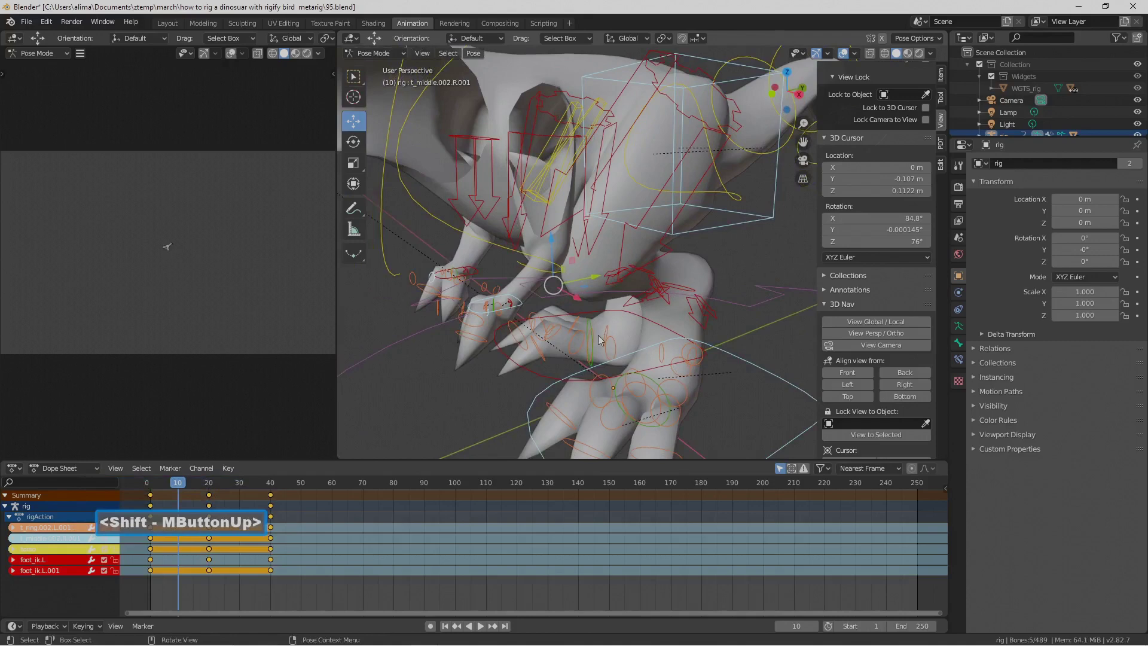
pyautogui.scroll(-2, 579, 298)
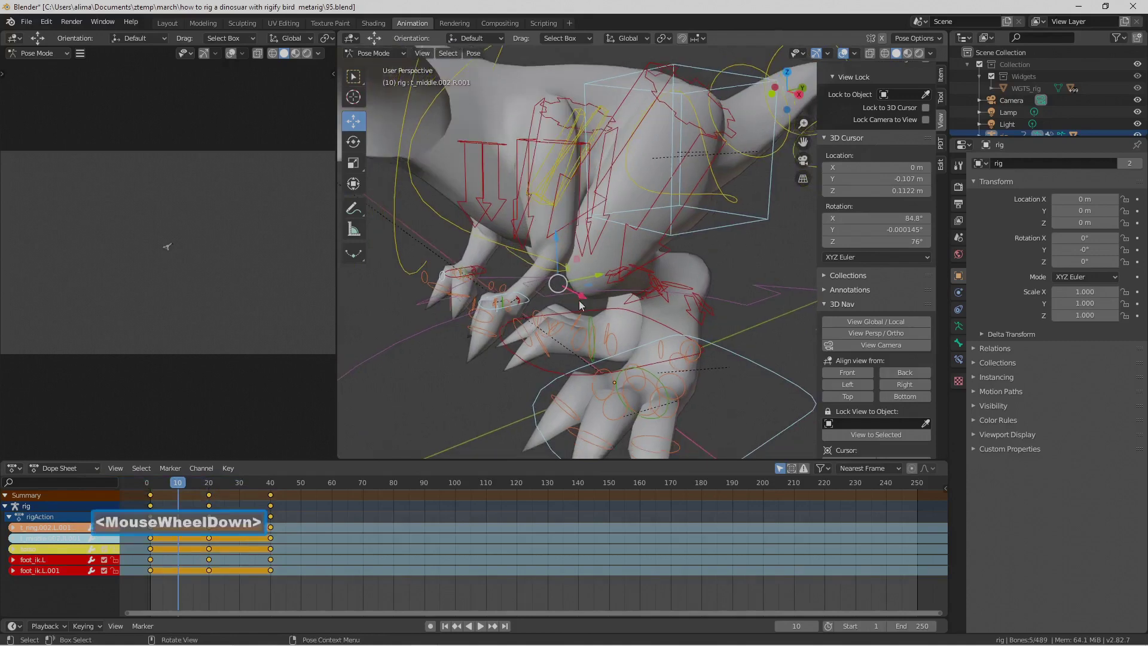
pyautogui.click(857, 437)
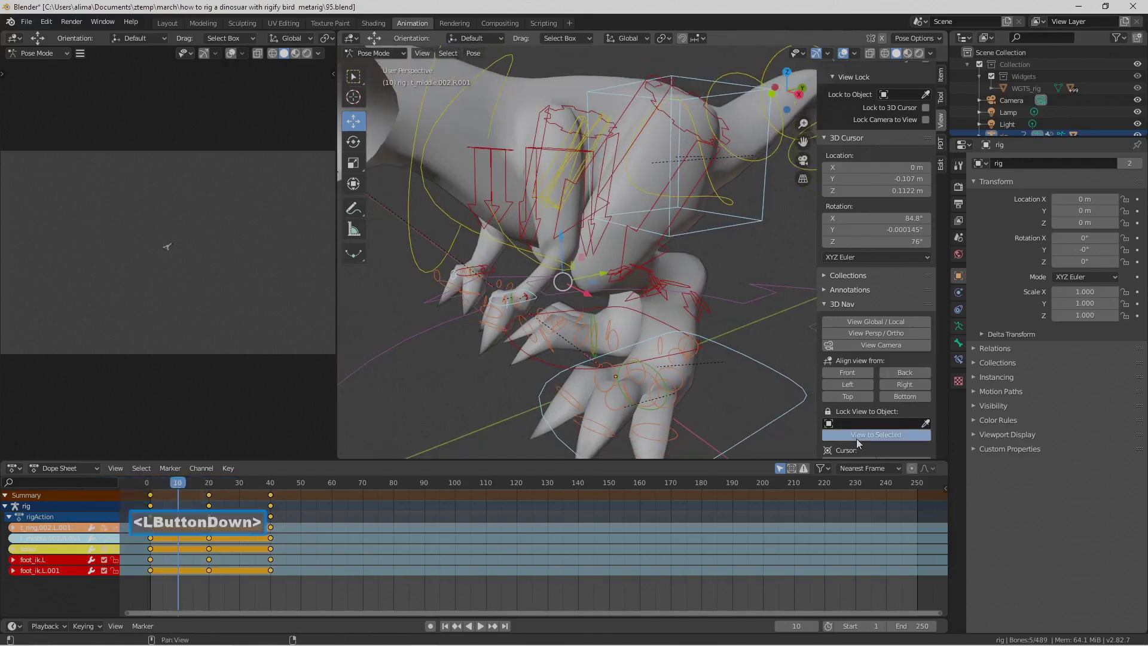
pyautogui.scroll(1, 553, 338)
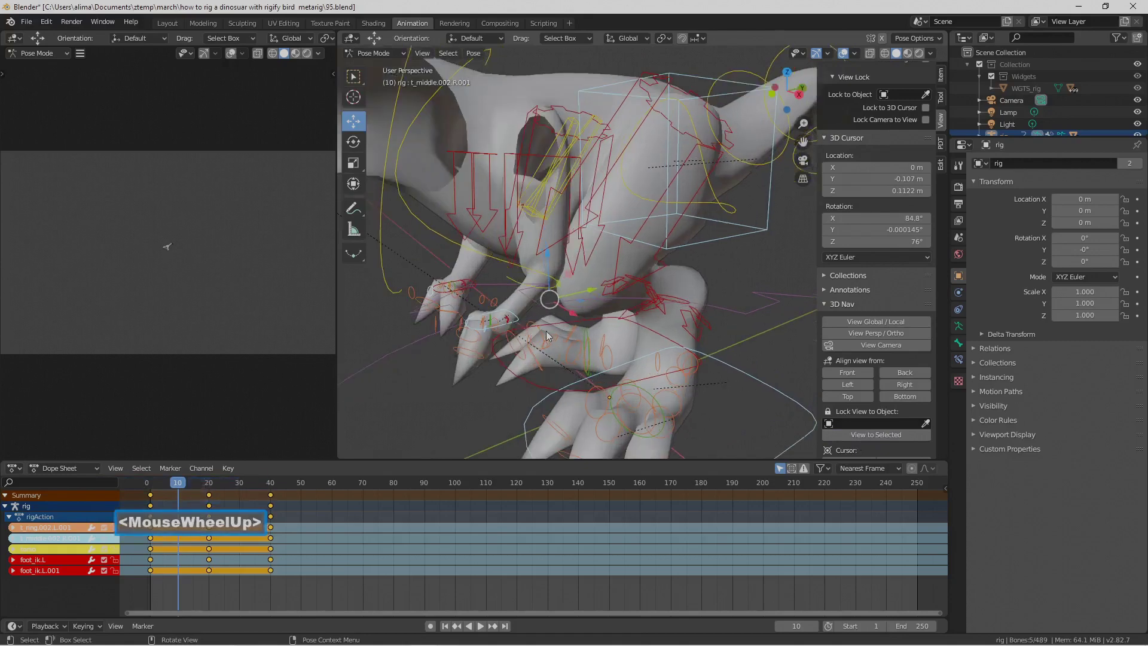
pyautogui.keyDown('shift'); pyautogui.click(432, 292); pyautogui.keyUp('shift')
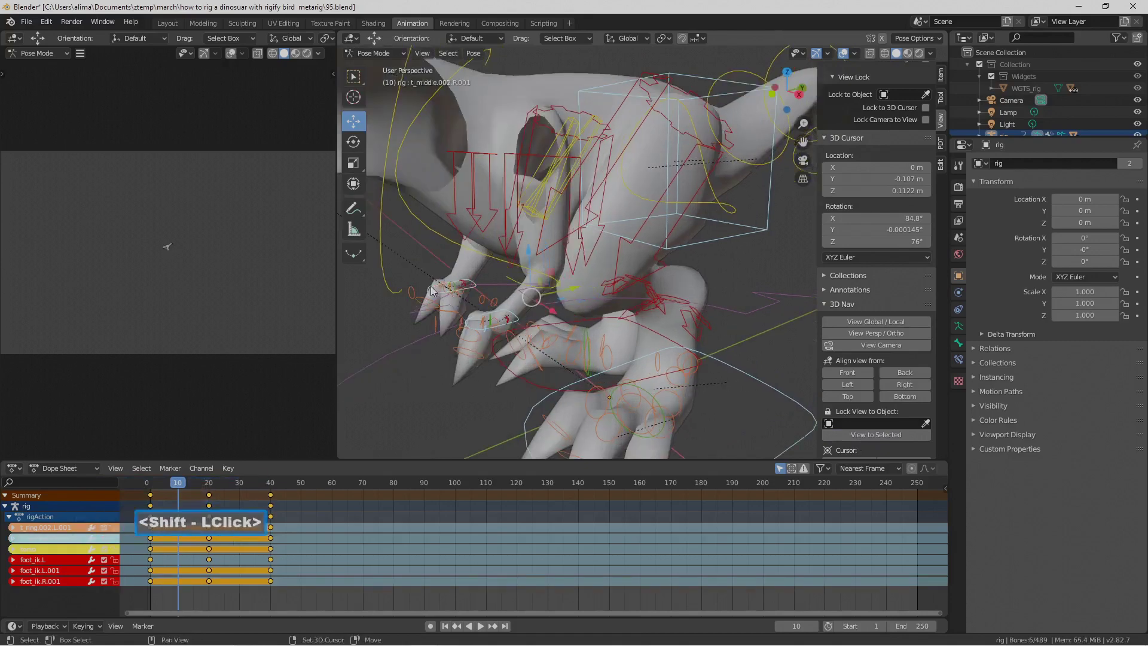
pyautogui.keyDown('shift'); pyautogui.click(428, 293); pyautogui.keyUp('shift')
pyautogui.keyDown('shift'); pyautogui.click(429, 291); pyautogui.keyUp('shift')
pyautogui.keyDown('shift'); pyautogui.click(482, 333); pyautogui.keyUp('shift')
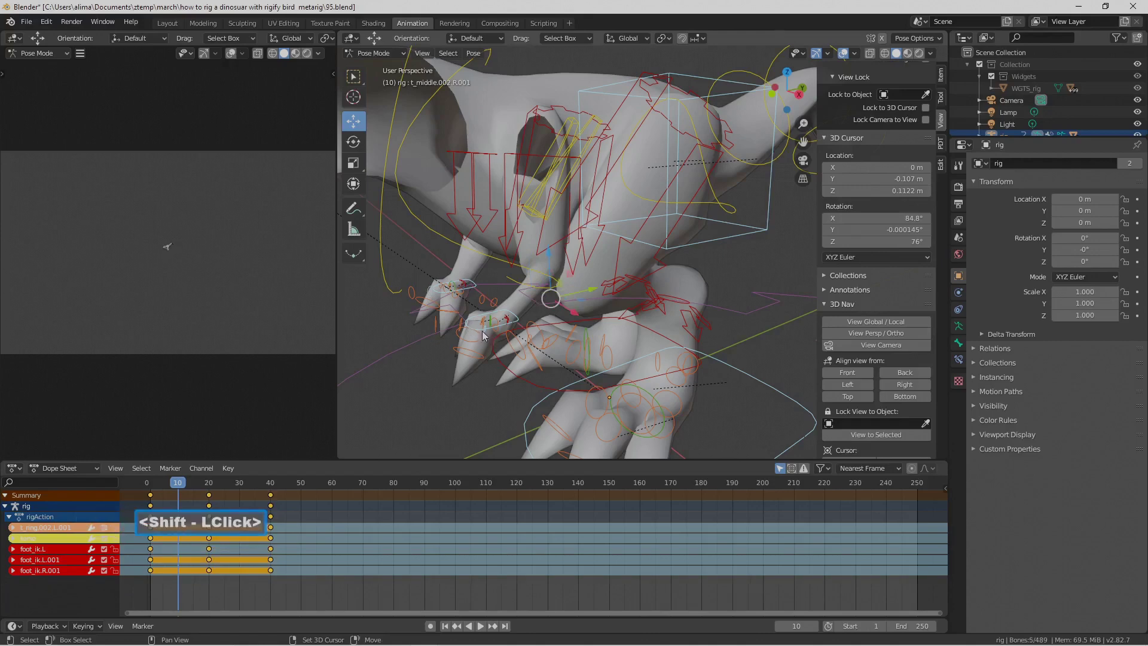
pyautogui.keyDown('shift'); pyautogui.click(483, 335); pyautogui.keyUp('shift')
pyautogui.scroll(3, 483, 334)
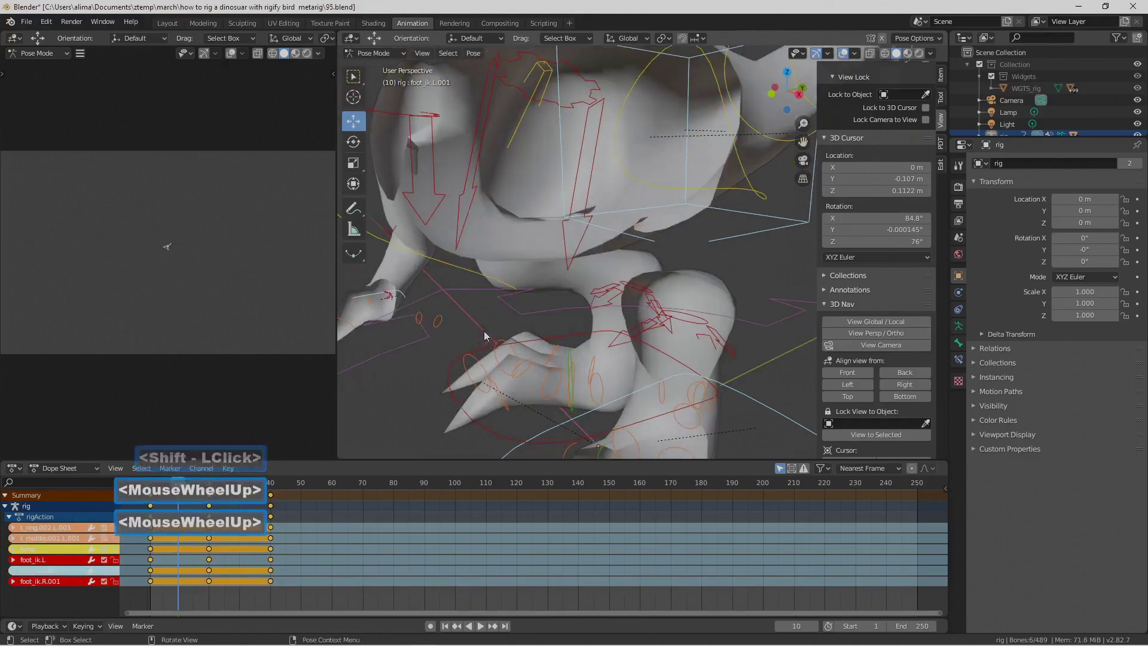
pyautogui.keyDown('shift'); pyautogui.moveTo(515, 353); pyautogui.dragTo(560, 300, button='middle'); pyautogui.keyUp('shift')
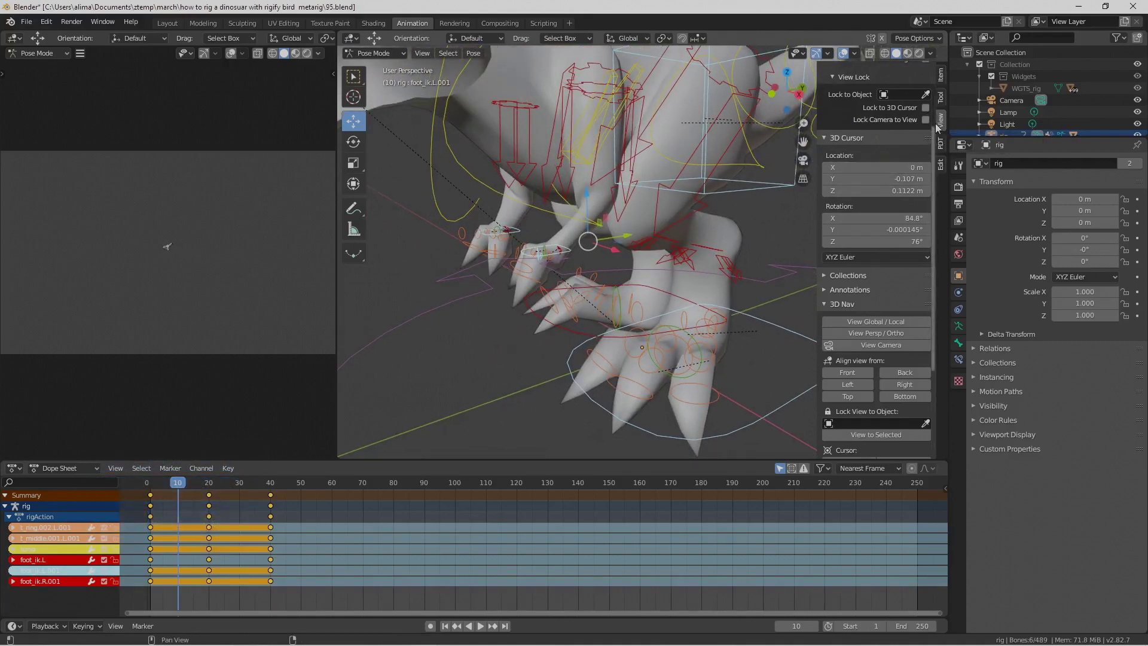
pyautogui.press('-')
pyautogui.scroll(1, 899, 204)
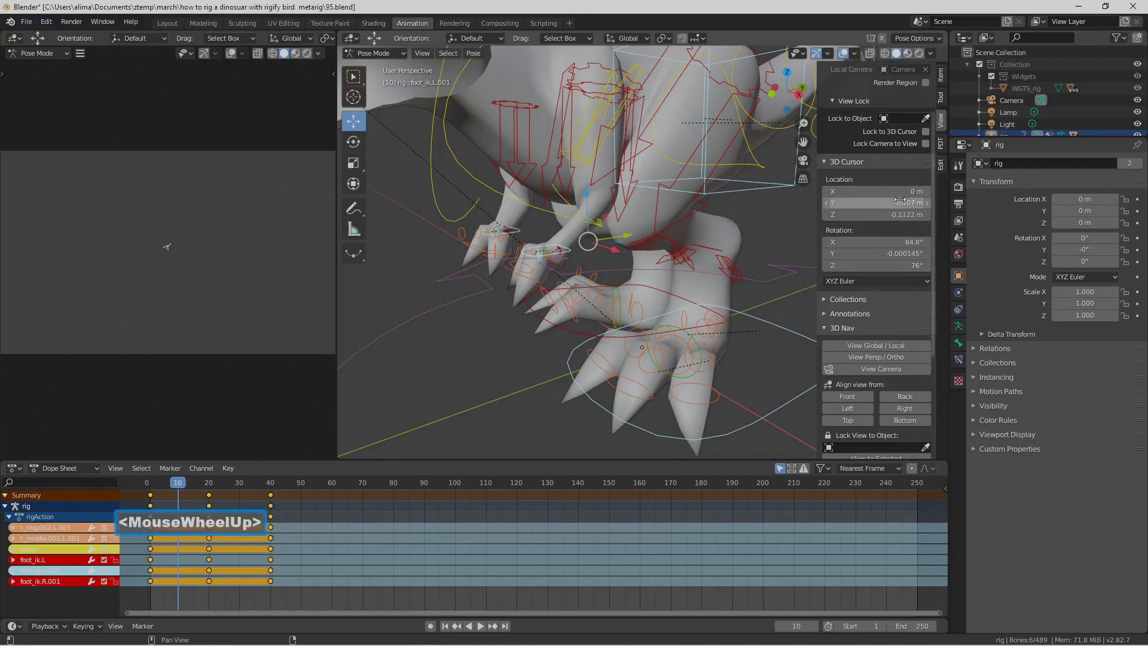
pyautogui.scroll(3, 901, 200)
pyautogui.scroll(1, 904, 200)
pyautogui.keyDown('ctrl'); pyautogui.moveTo(585, 263); pyautogui.dragTo(575, 263, button='middle'); pyautogui.keyUp('ctrl')
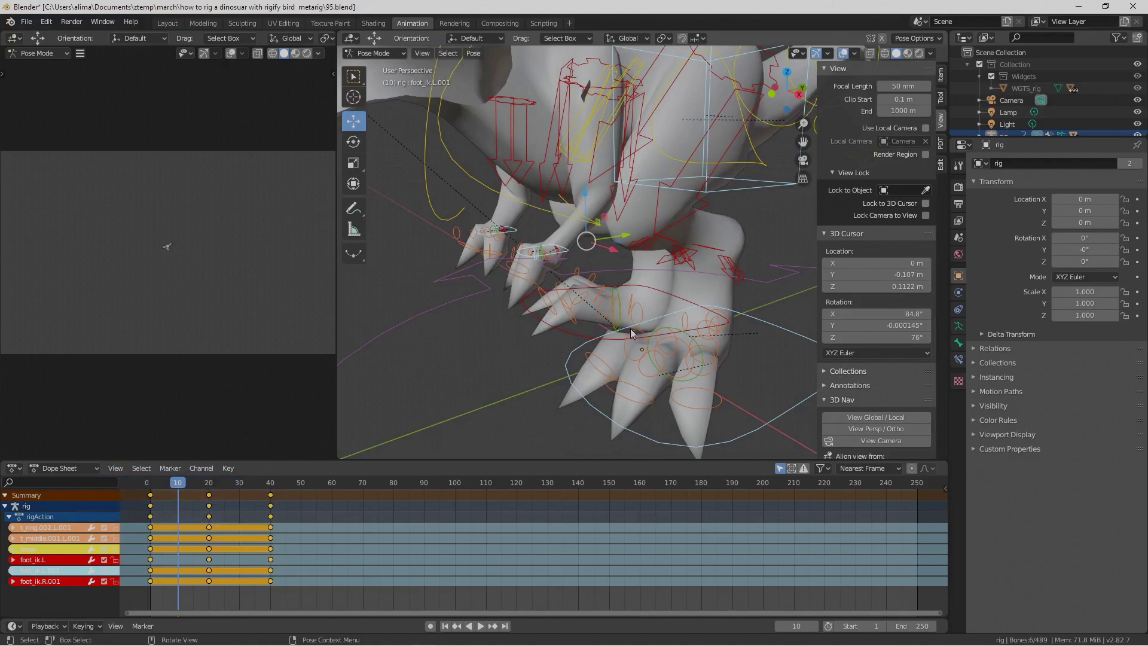
pyautogui.click(549, 347)
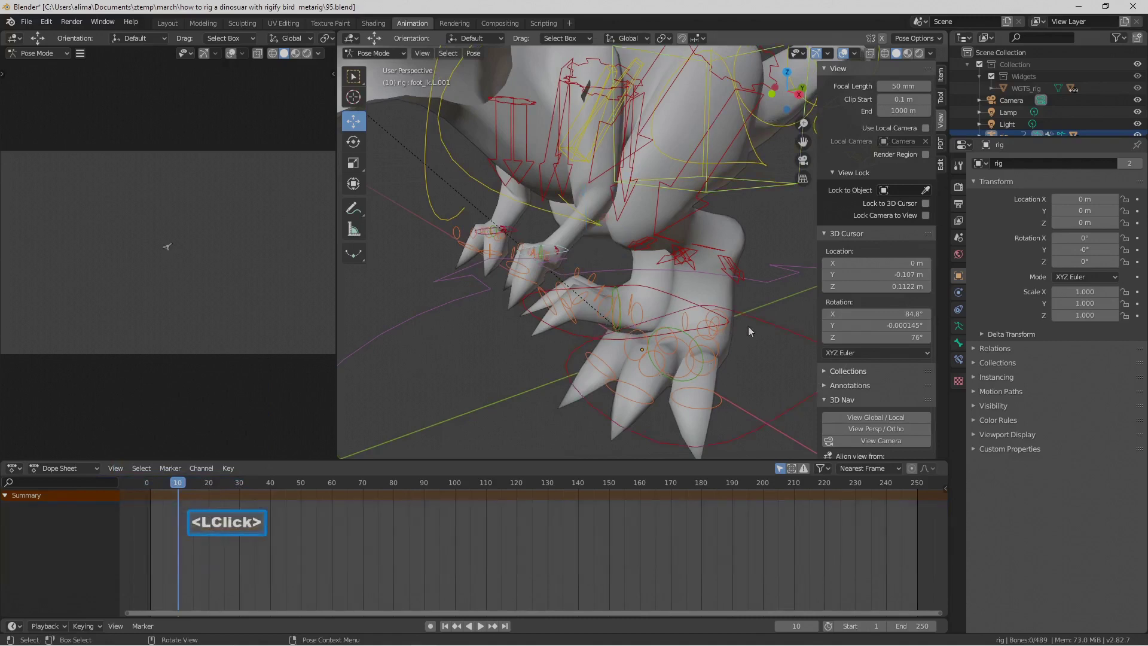
# - Select the foot_ik.L.001, foot_ik.R.001, torso and foot_ik.R controls together, and save the file as 96.blend
pyautogui.click(563, 251)
pyautogui.keyDown('shift'); pyautogui.click(518, 228); pyautogui.keyUp('shift')
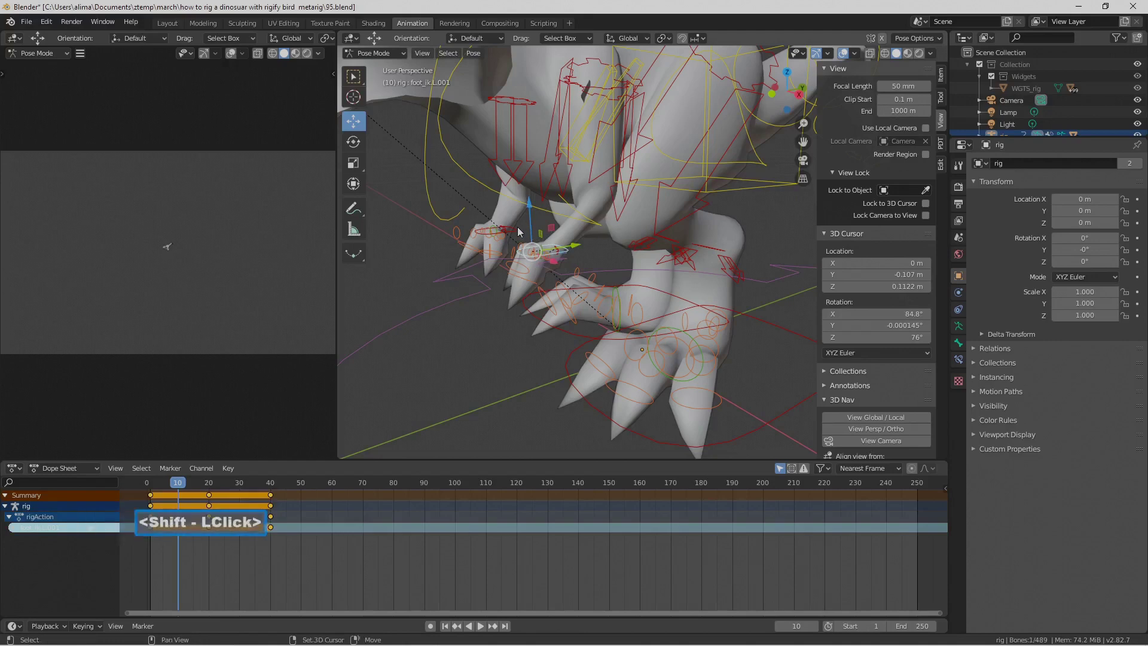
pyautogui.keyDown('shift'); pyautogui.click(737, 192); pyautogui.keyUp('shift')
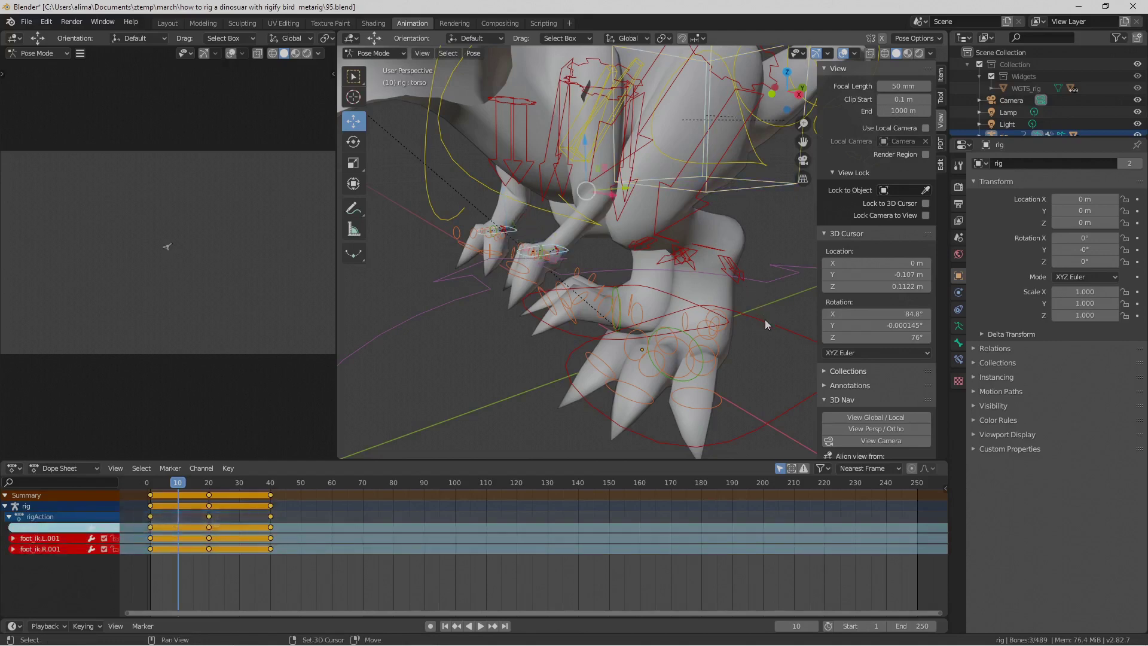
pyautogui.keyDown('shift'); pyautogui.click(563, 332); pyautogui.keyUp('shift')
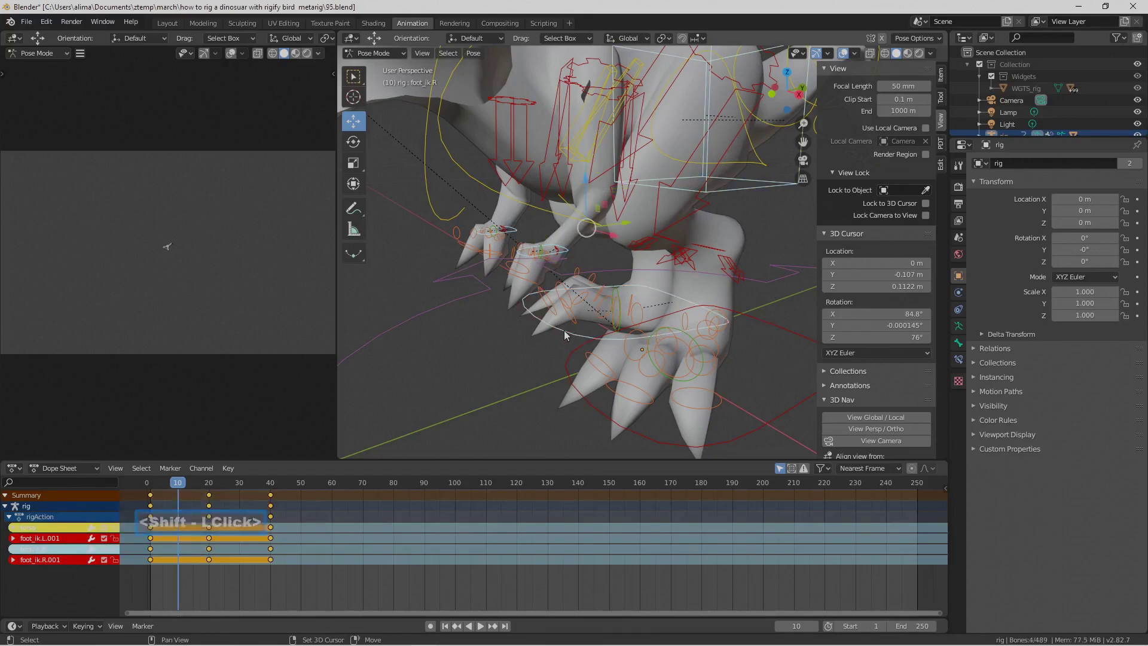
pyautogui.scroll(-2, 704, 305)
pyautogui.scroll(-2, 705, 310)
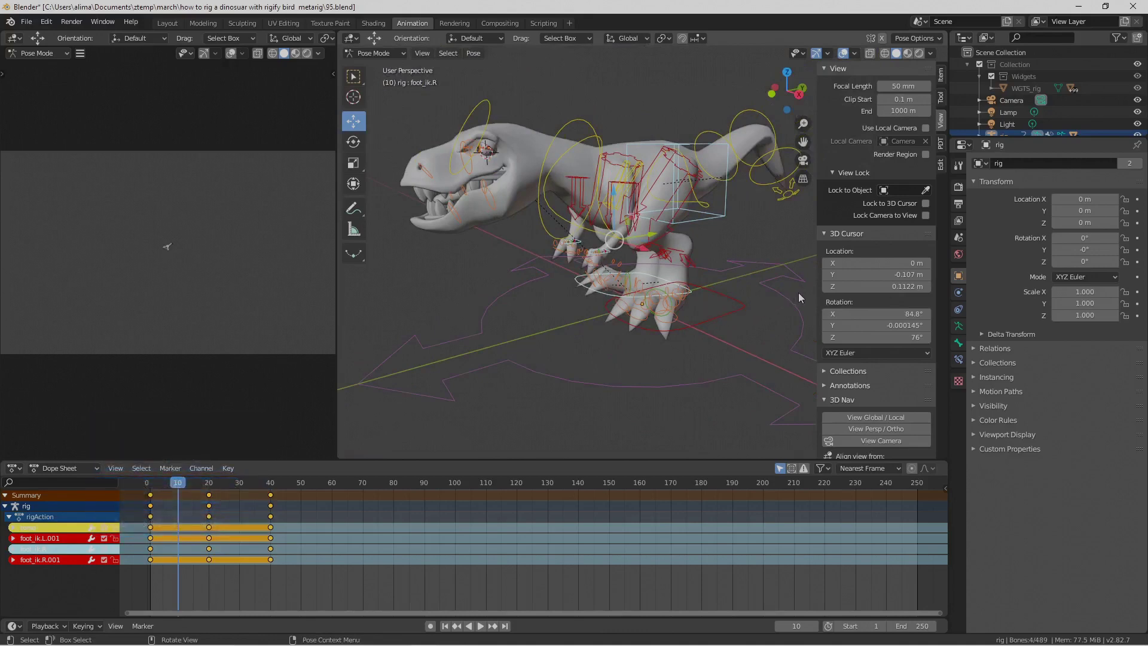
pyautogui.press('Pause')
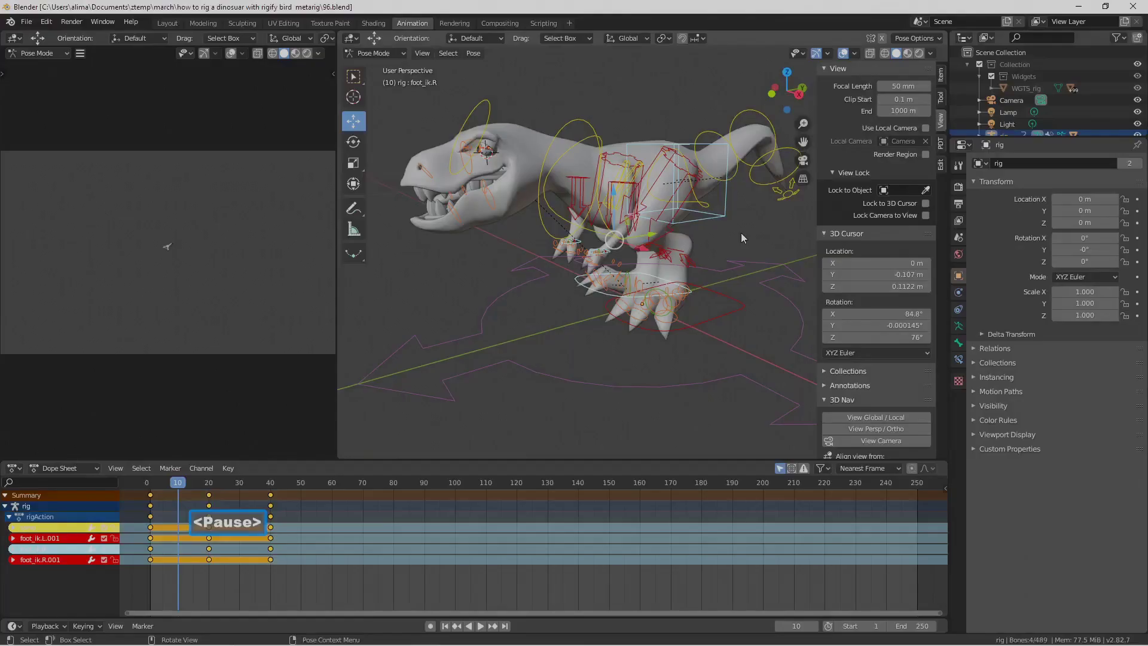
# - Raise the selected torso, hand and right foot controls along Z, keyframe them at frame 10, and save the file as 97.blend
pyautogui.keyDown('ctrl'); pyautogui.moveTo(734, 232); pyautogui.dragTo(637, 290, button='middle'); pyautogui.keyUp('ctrl')
pyautogui.click(530, 221)
pyautogui.moveTo(530, 212); pyautogui.dragTo(554, 229)
pyautogui.moveTo(615, 278)
pyautogui.mouseDown(button='middle')
pyautogui.moveTo(605, 285)
pyautogui.moveTo(575, 257)
pyautogui.moveTo(631, 294)
pyautogui.mouseUp(button='middle')
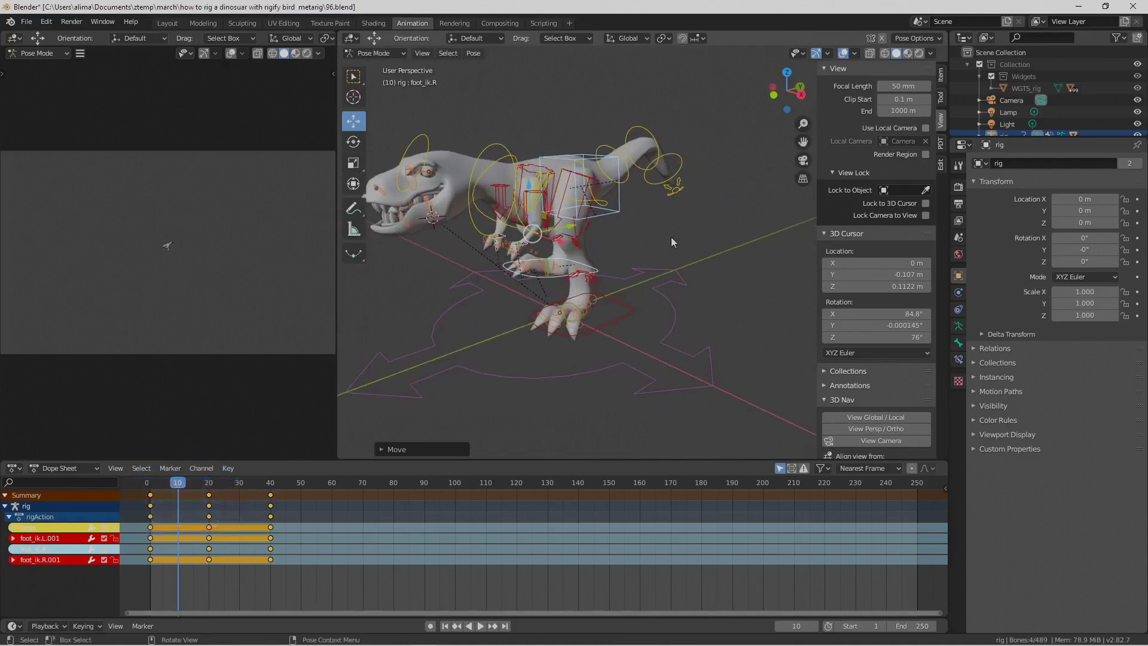
pyautogui.press('i')
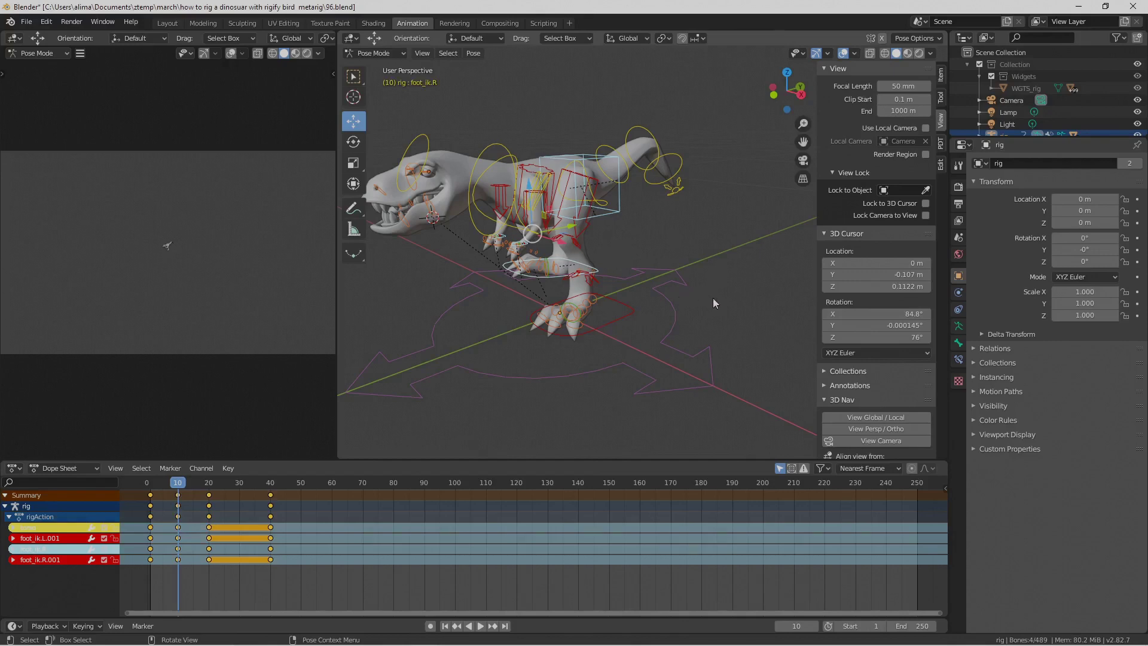
pyautogui.press('Pause')
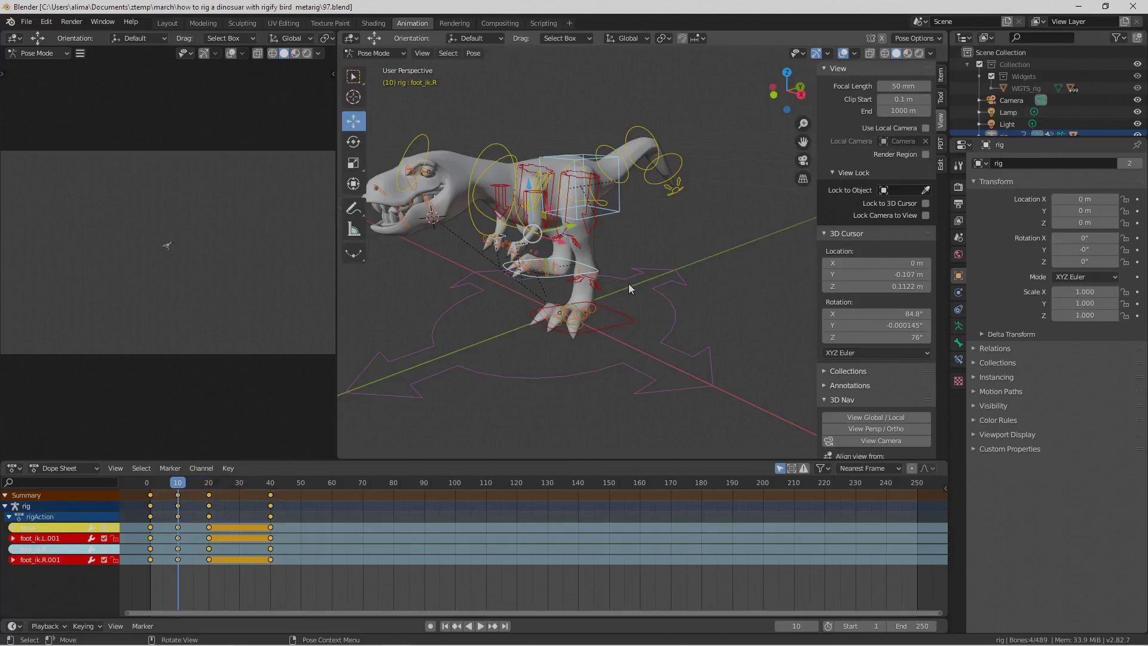
# - Viewing the dinosaur from the front, rotate the selected controls about global Y to lean the body over the planted left leg, and raise them slightly
pyautogui.moveTo(507, 284); pyautogui.dragTo(576, 275, button='middle')
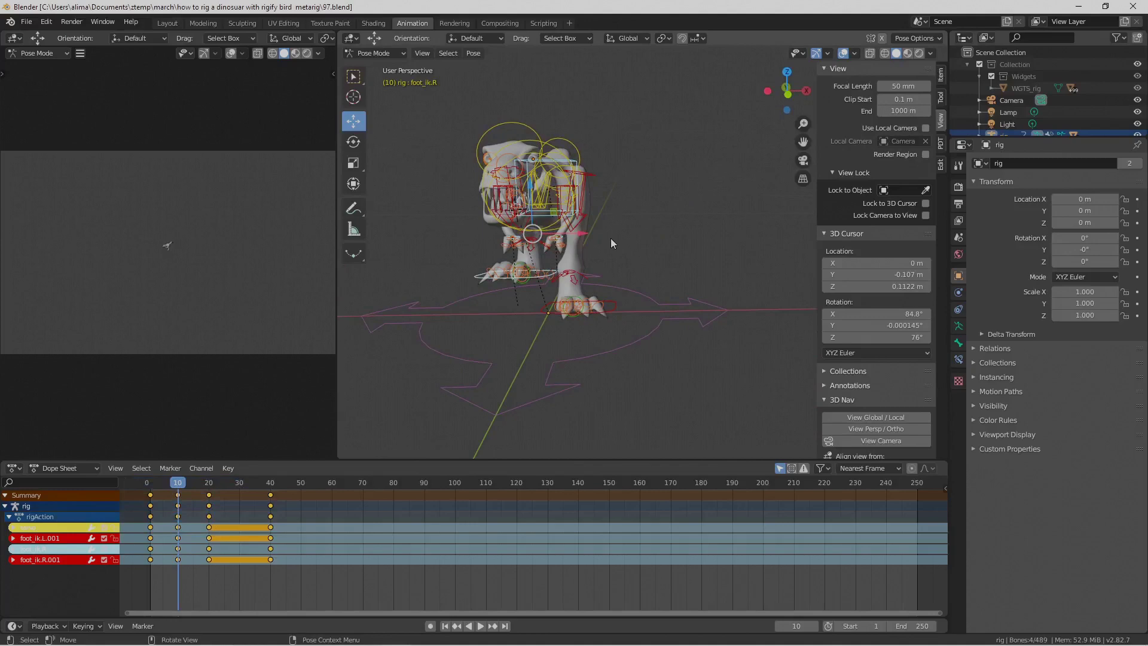
pyautogui.press('r')
pyautogui.press('y')
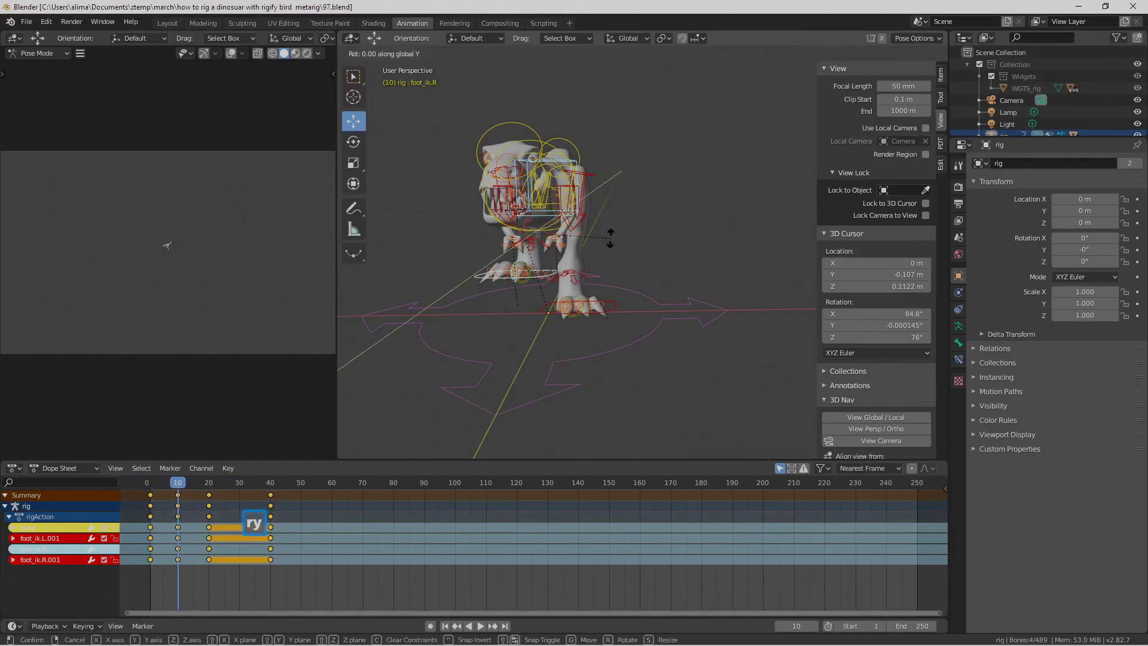
pyautogui.click(611, 277)
pyautogui.moveTo(587, 224); pyautogui.dragTo(537, 203, button='middle')
pyautogui.moveTo(531, 193); pyautogui.dragTo(531, 185)
# - Shift the selected controls along X toward the planted left leg, and move foot_ik.R alone slightly further in the same direction
pyautogui.moveTo(538, 222); pyautogui.dragTo(586, 226, button='middle')
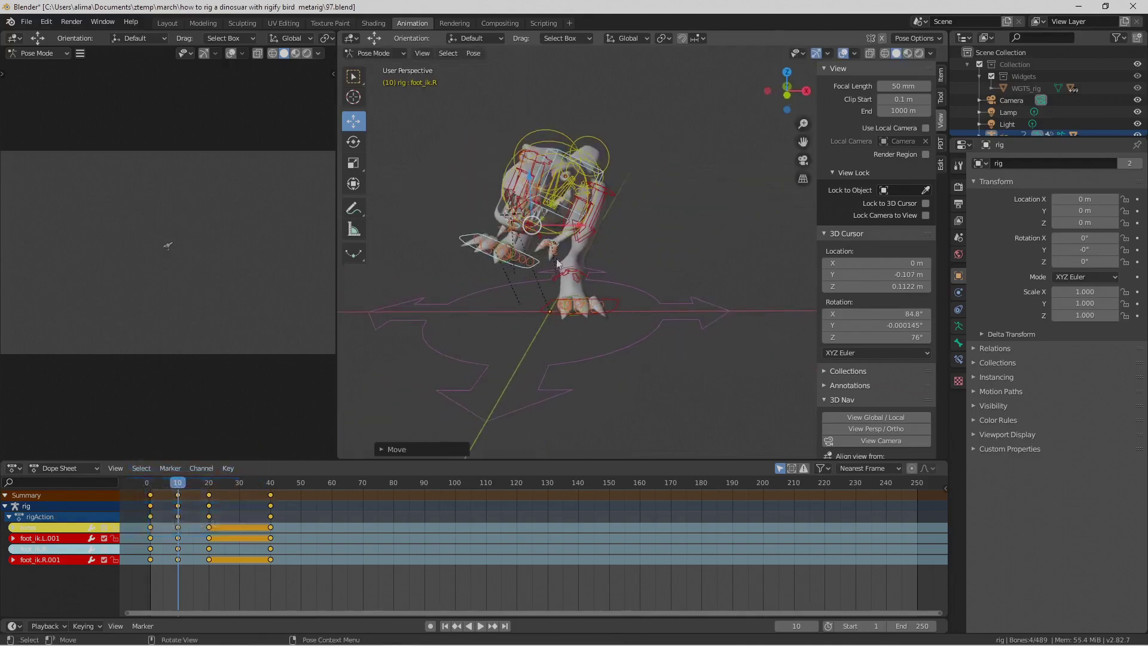
pyautogui.moveTo(581, 233)
pyautogui.mouseDown(button='middle')
pyautogui.moveTo(604, 232)
pyautogui.moveTo(582, 230)
pyautogui.mouseUp(button='middle')
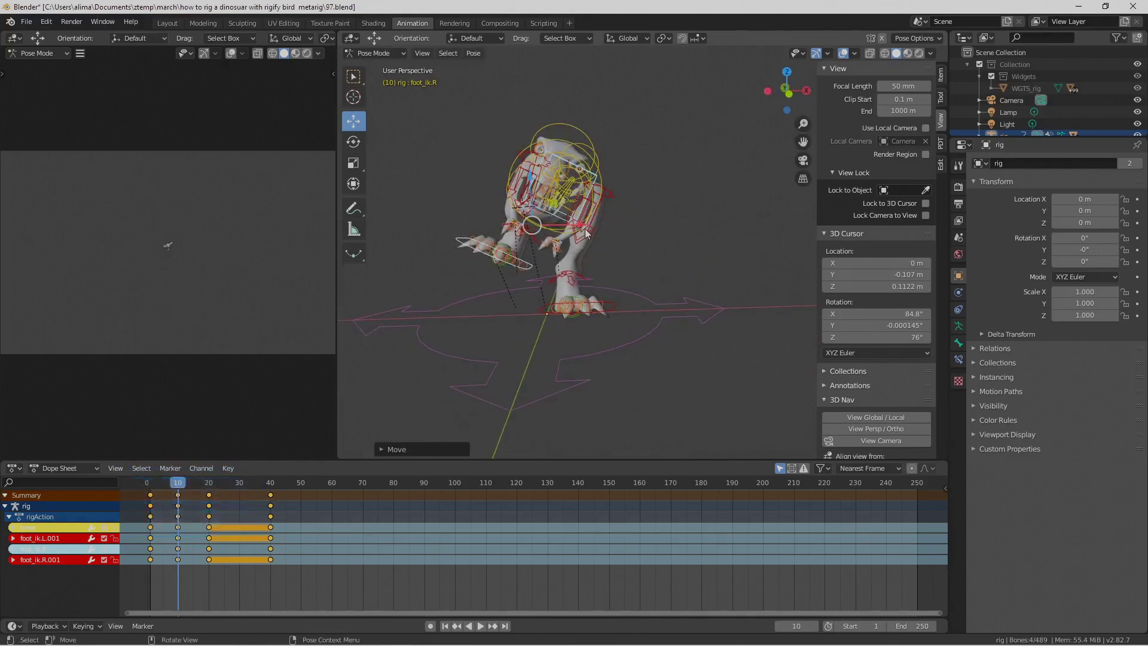
pyautogui.moveTo(585, 228); pyautogui.dragTo(602, 229)
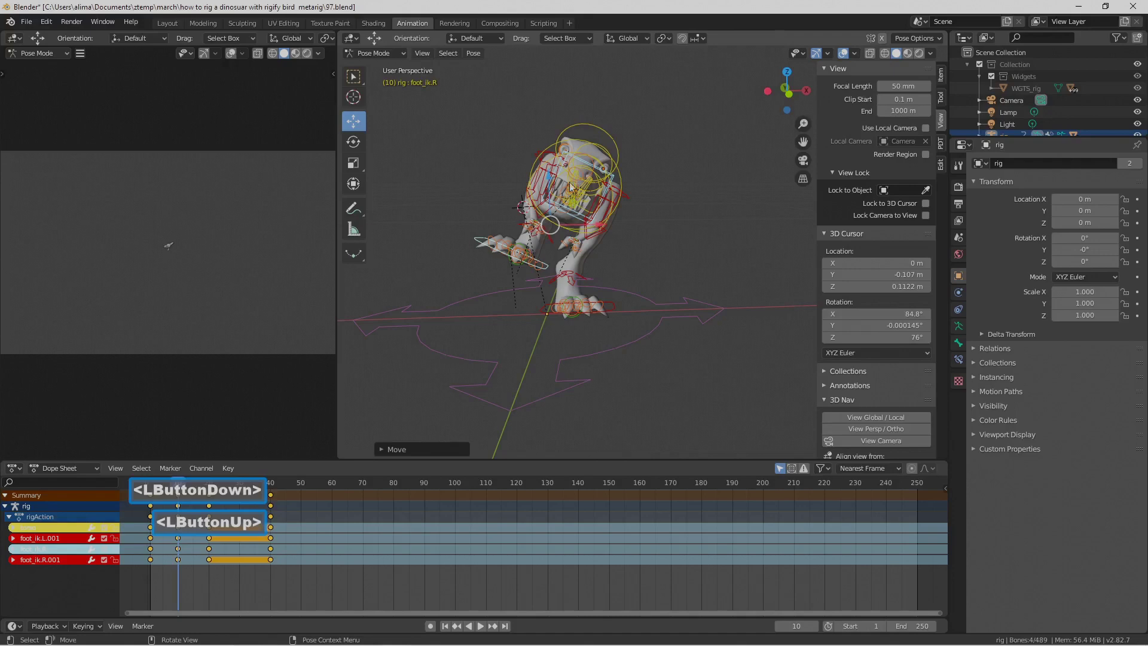
pyautogui.click(547, 269)
pyautogui.moveTo(557, 259); pyautogui.dragTo(571, 258)
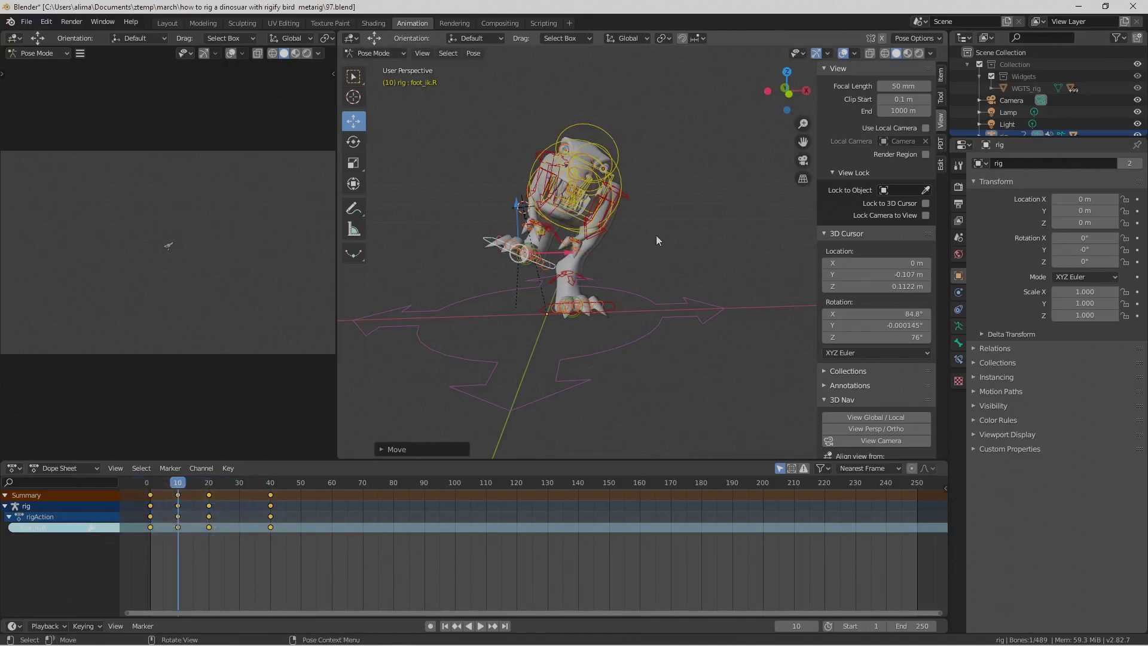
# - Keyframe the pose of all the rig's visible bones at frame 10, and save the file as 98.blend
pyautogui.press('a')
pyautogui.press('i')
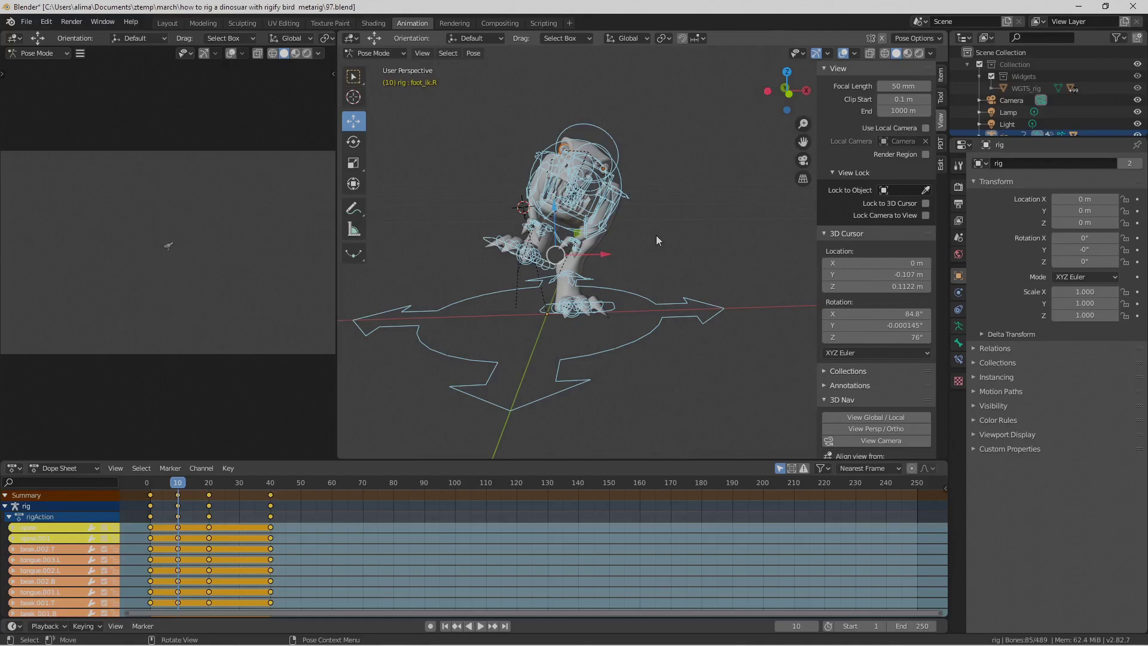
pyautogui.press('Pause')
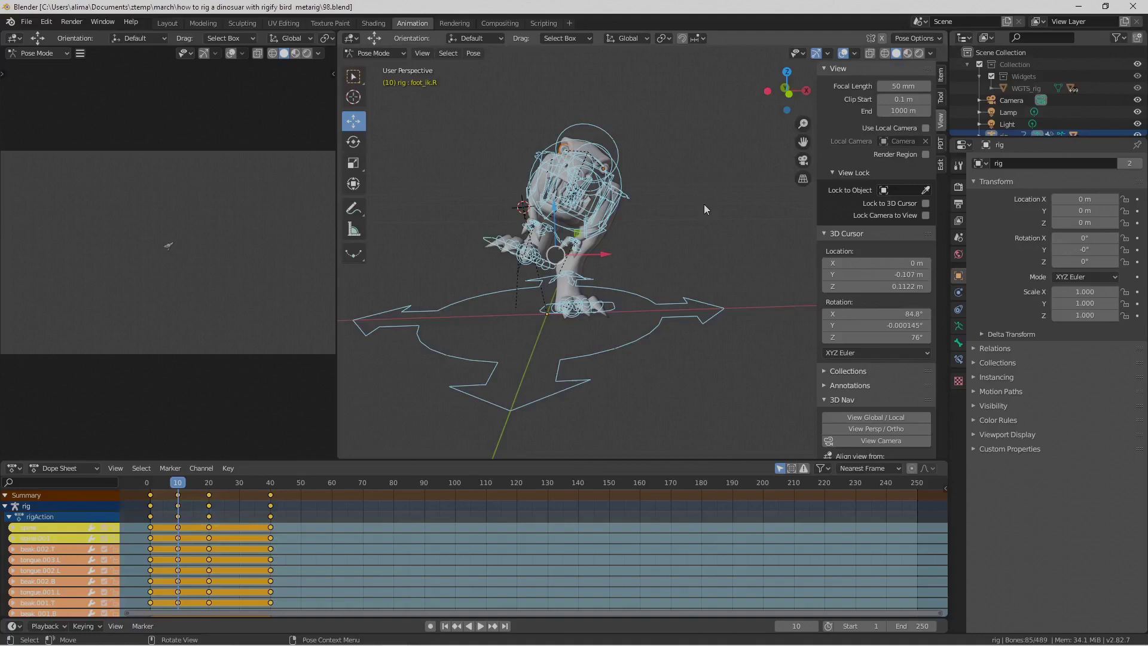
# - Save the file as 99.blend, and rotate foot_ik.R about global X so the raised right foot's toes point downward
pyautogui.click(705, 205)
pyautogui.press('Pause')
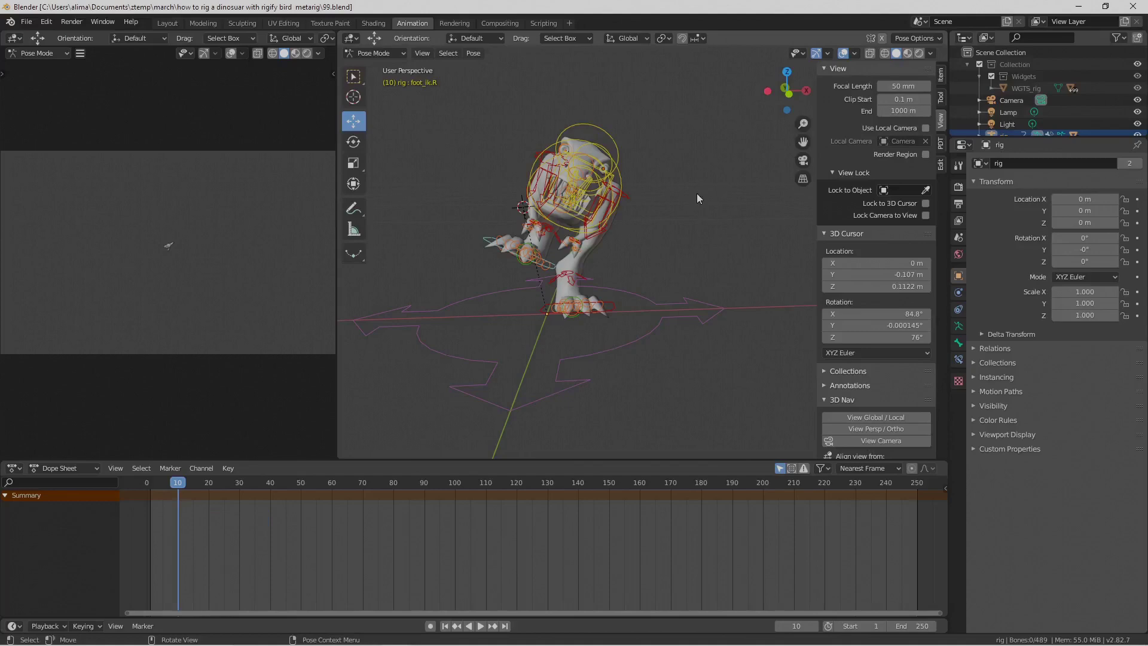
pyautogui.moveTo(580, 260); pyautogui.dragTo(587, 286, button='middle')
pyautogui.click(536, 268)
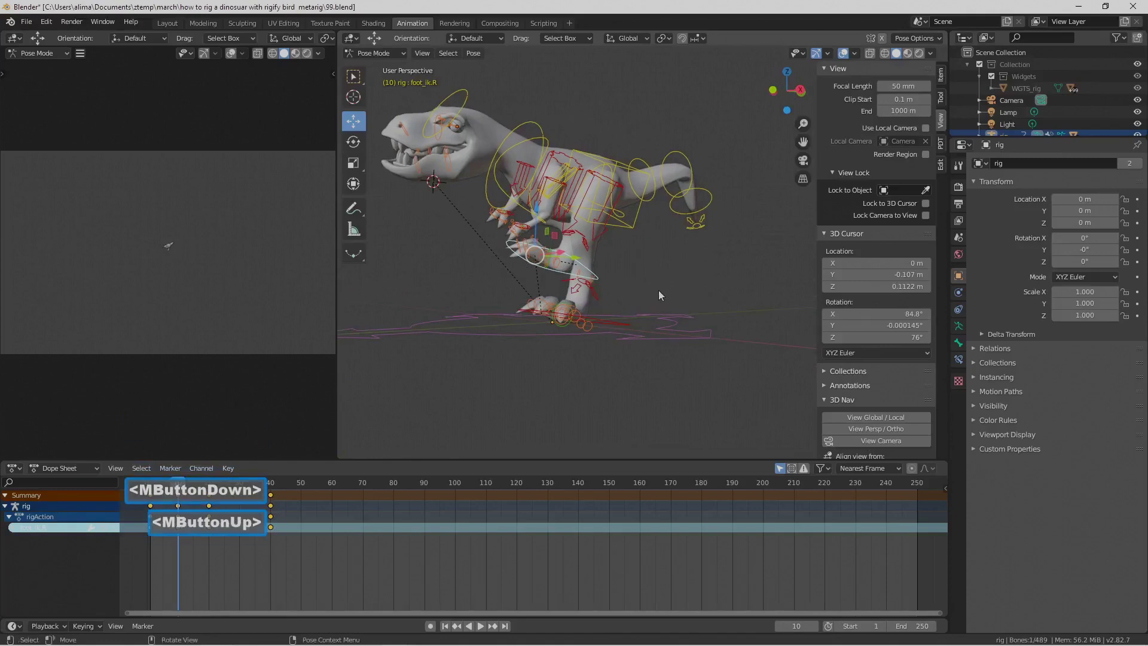
pyautogui.press('r')
pyautogui.press('x')
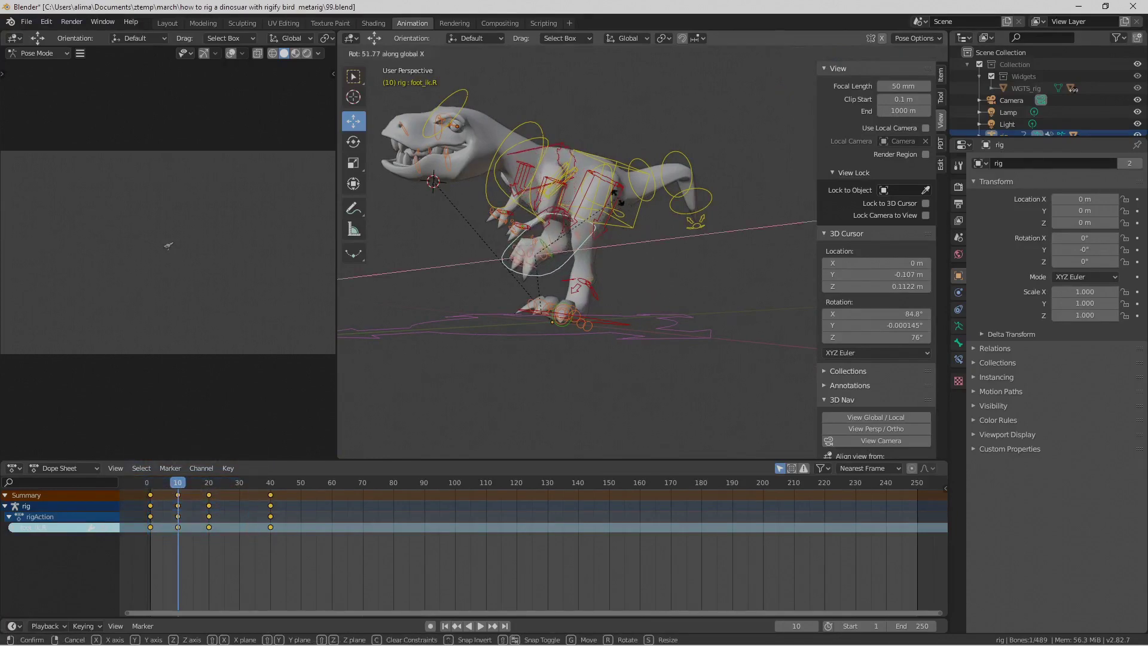
pyautogui.click(551, 226)
# - Viewed from the front, move foot_ik.R slightly down and toward the planted left leg, and tilt it about global Y
pyautogui.moveTo(552, 226); pyautogui.dragTo(550, 203, button='middle')
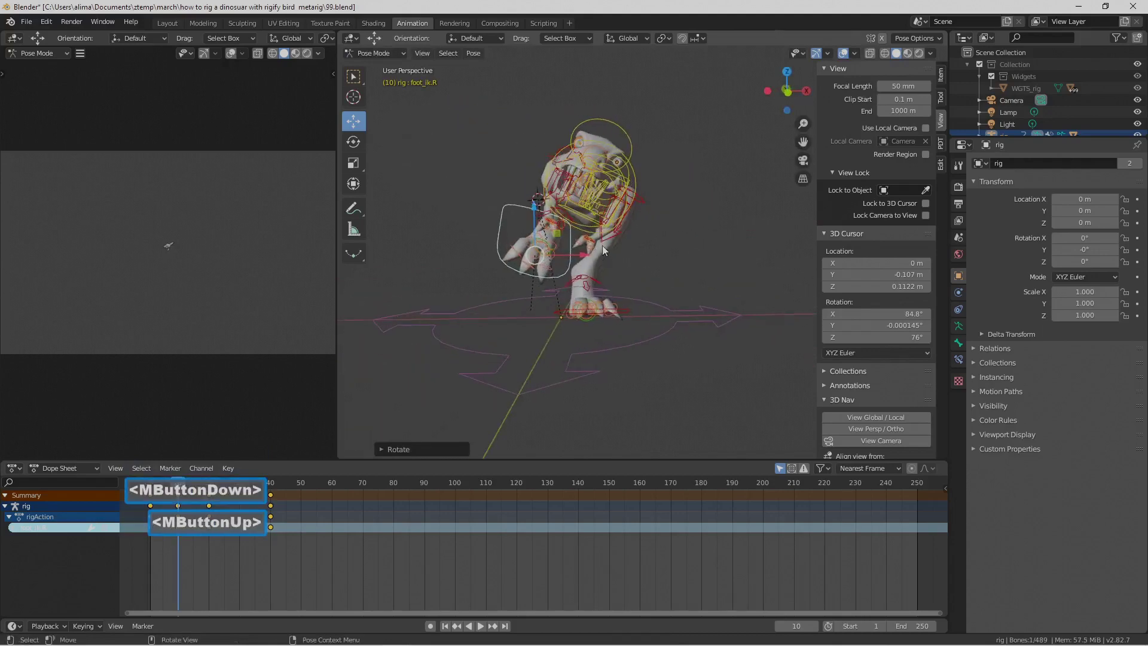
pyautogui.moveTo(538, 210); pyautogui.dragTo(593, 270)
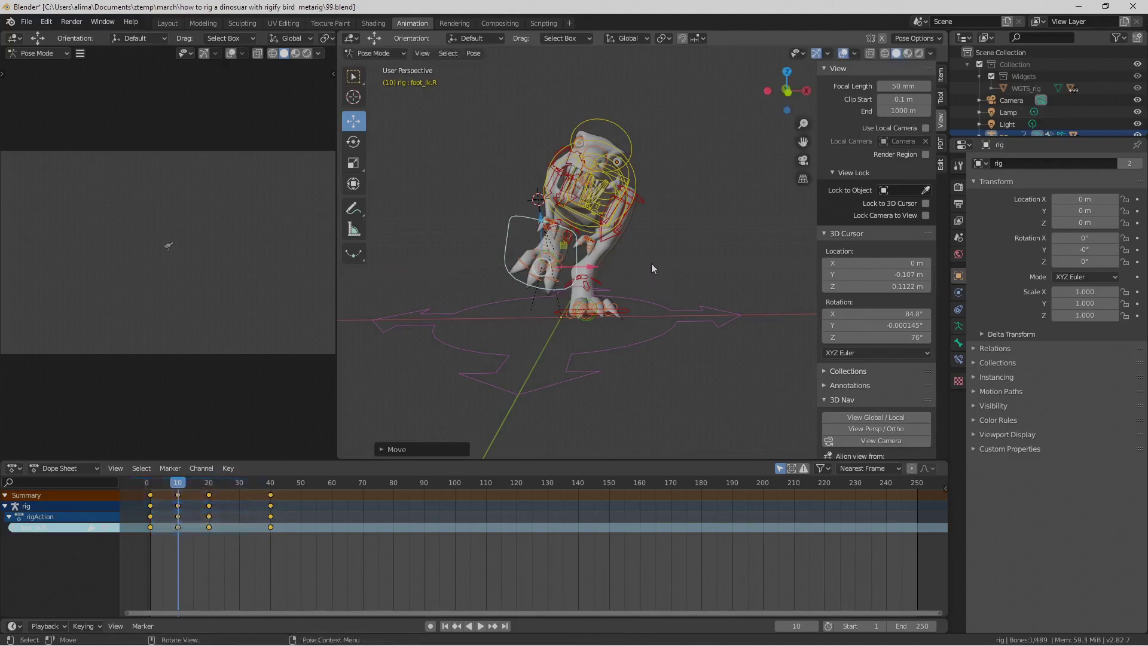
pyautogui.press('r')
pyautogui.press('y')
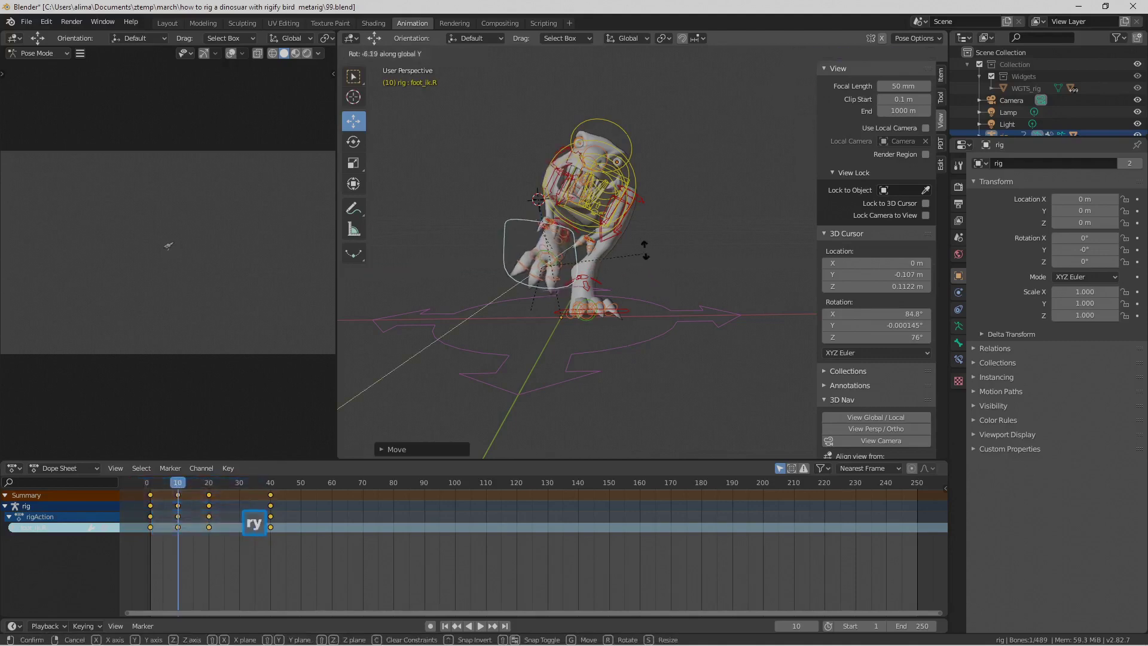
pyautogui.click(625, 233)
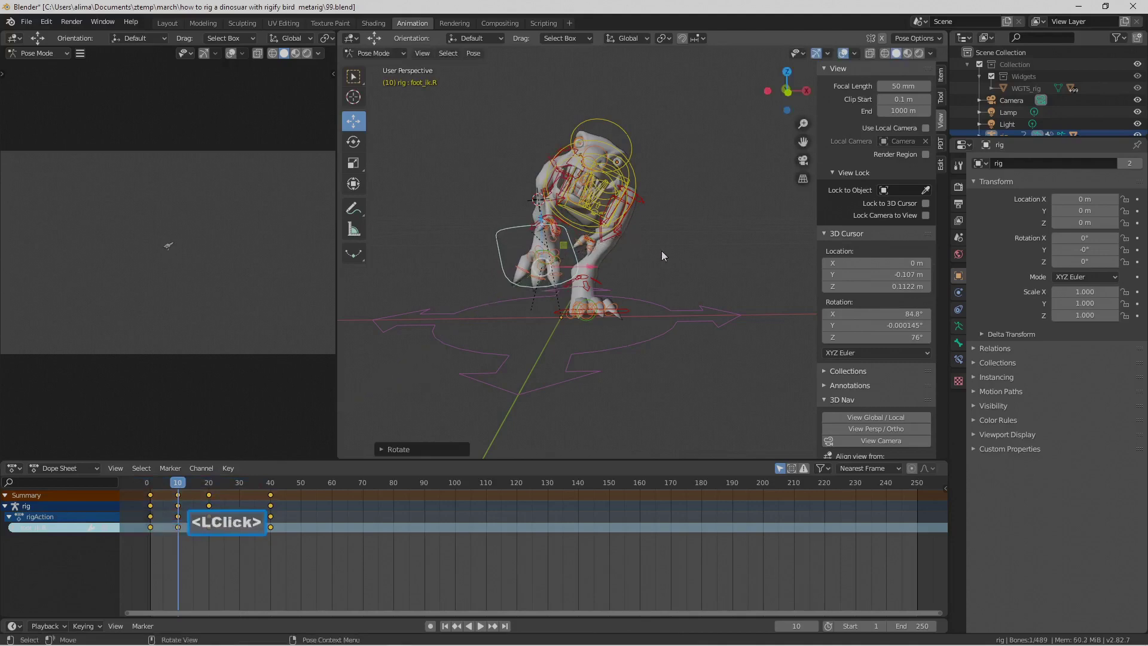
# - Keyframe all visible bones with the adjusted right foot at frame 10, and save the file as 100.blend
pyautogui.press('a')
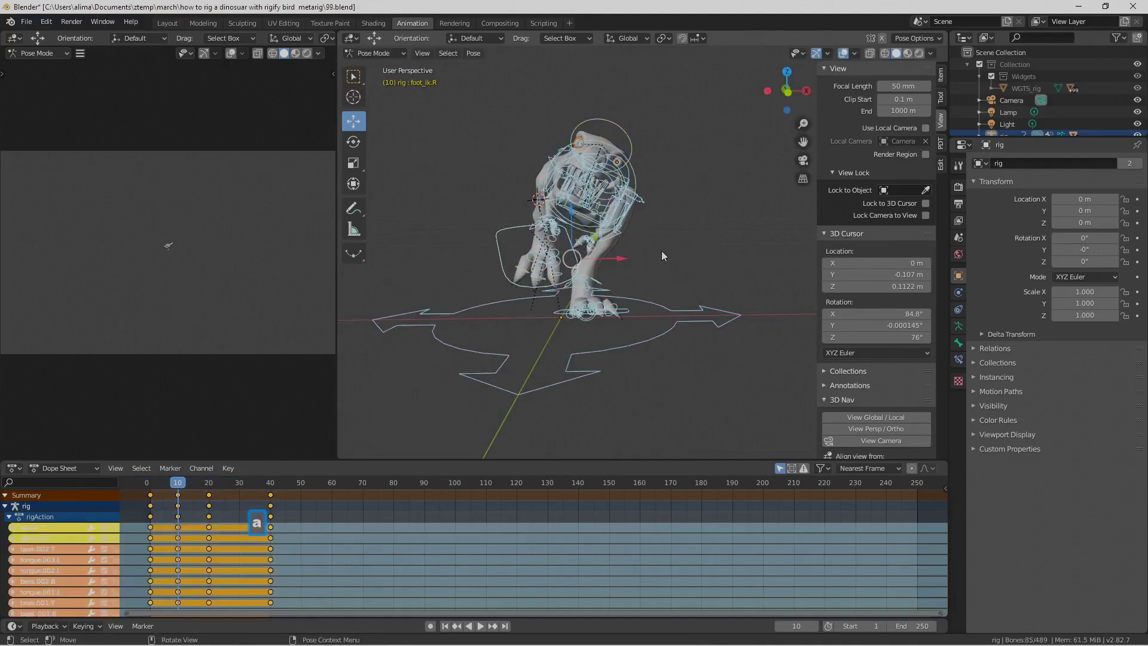
pyautogui.press('i')
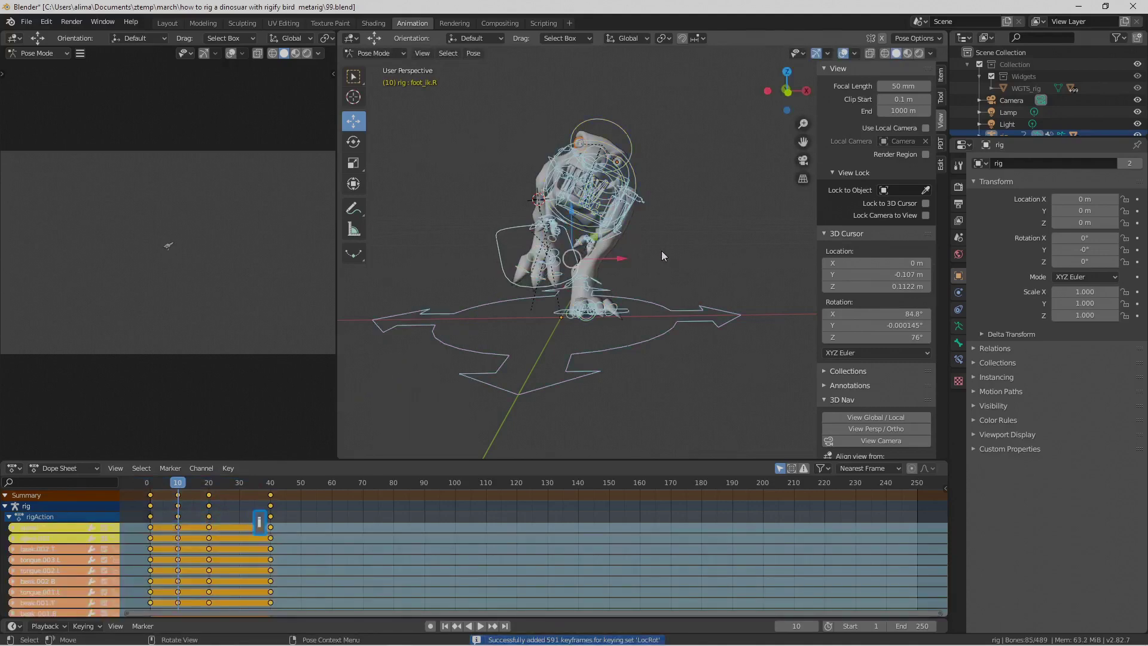
pyautogui.press('Pause')
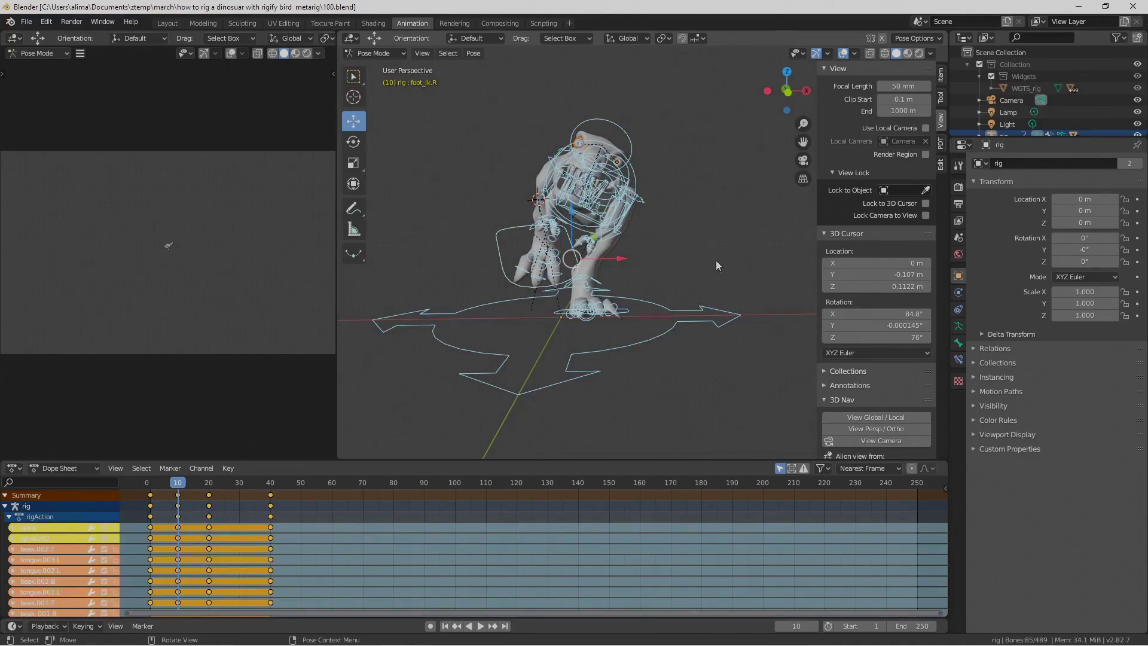
# - Curl the raised right foot's toes by rotating t_index.002.R, t_middle.002.R and t_ring.002.R together about their local X axes
pyautogui.click(716, 261)
pyautogui.moveTo(716, 261); pyautogui.dragTo(674, 221, button='middle')
pyautogui.moveTo(506, 250)
pyautogui.mouseDown(button='middle')
pyautogui.moveTo(526, 255)
pyautogui.moveTo(499, 268)
pyautogui.mouseUp(button='middle')
pyautogui.click(498, 267)
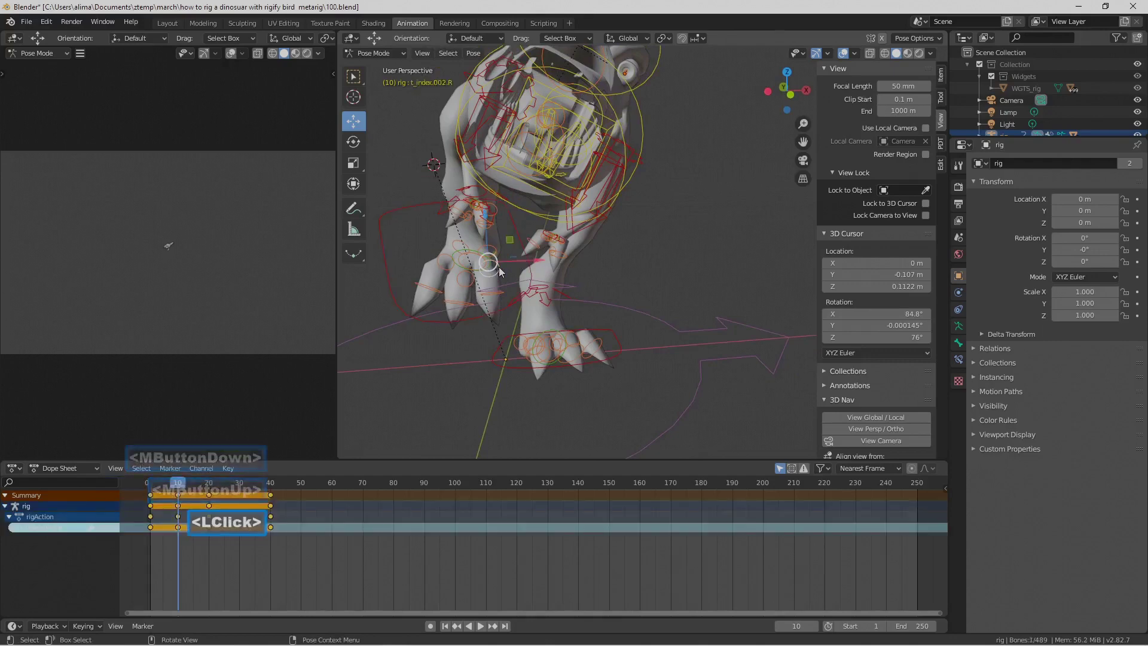
pyautogui.keyDown('shift'); pyautogui.click(464, 278); pyautogui.keyUp('shift')
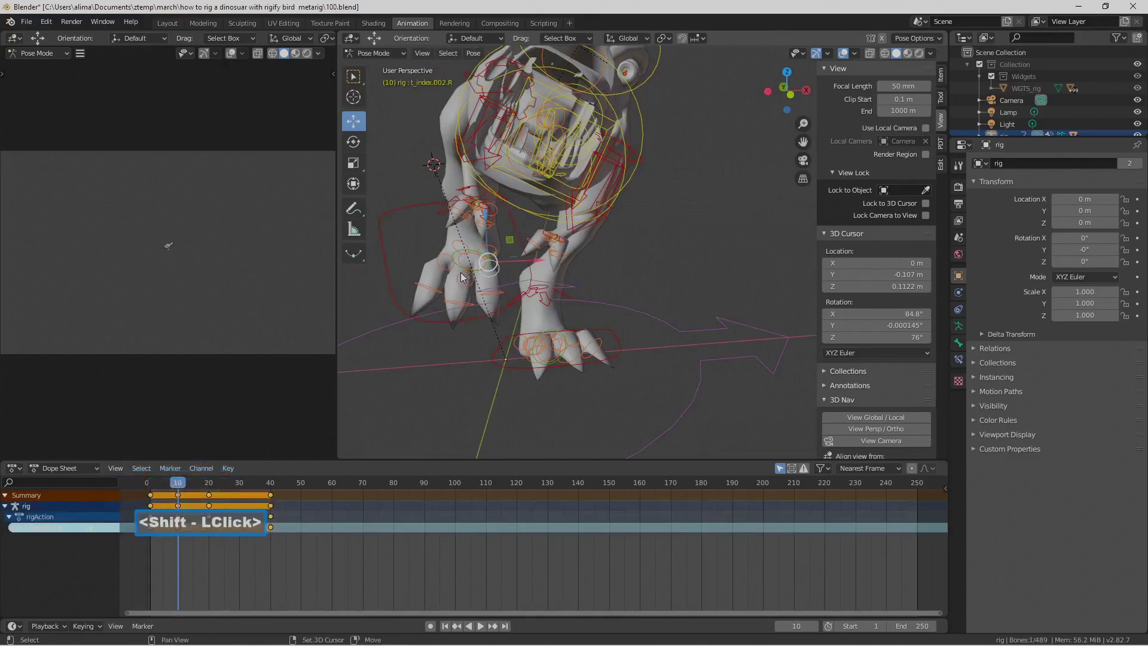
pyautogui.keyDown('shift'); pyautogui.click(440, 258); pyautogui.keyUp('shift')
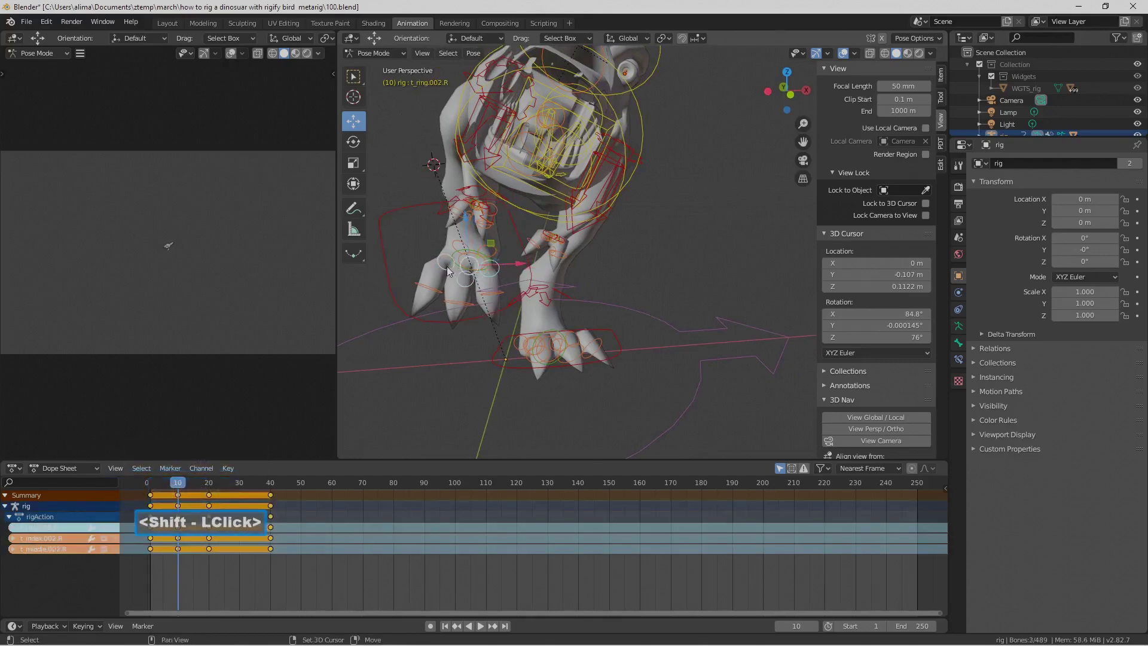
pyautogui.moveTo(481, 276)
pyautogui.mouseDown(button='middle')
pyautogui.moveTo(500, 274)
pyautogui.moveTo(476, 272)
pyautogui.mouseUp(button='middle')
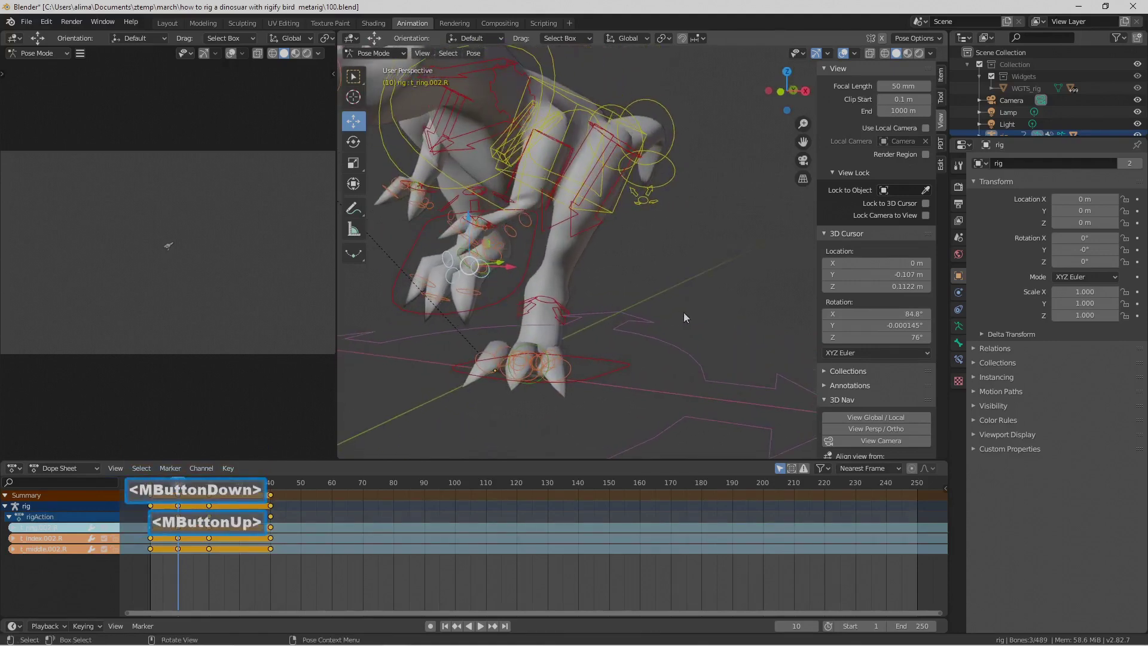
pyautogui.press('r')
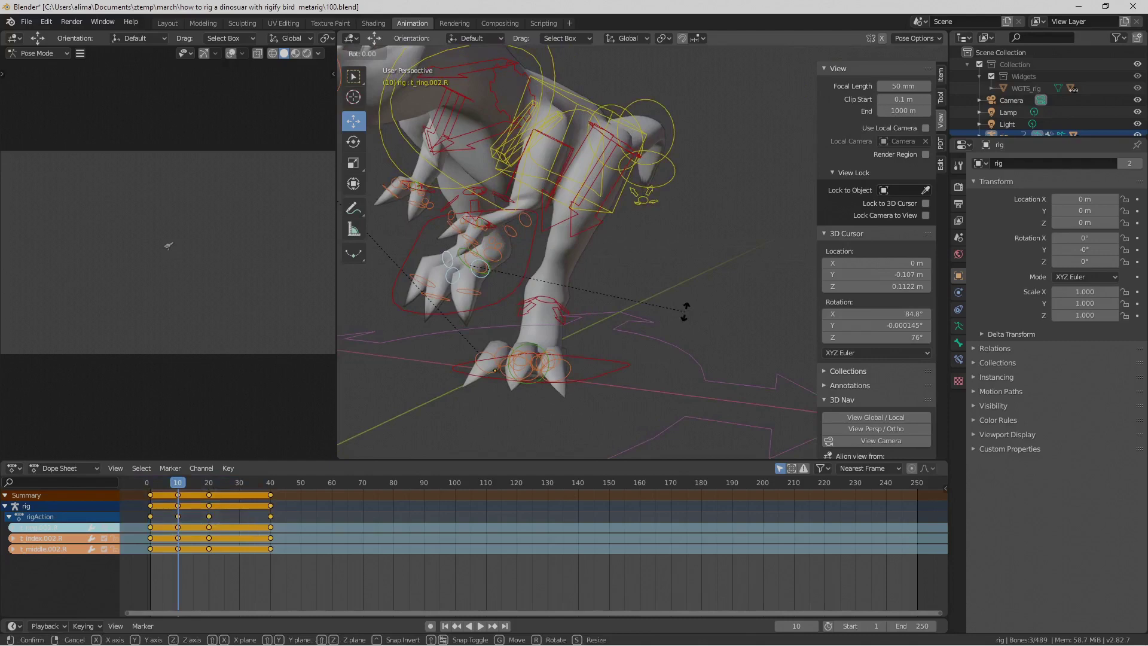
pyautogui.press('x')
pyautogui.press('x')
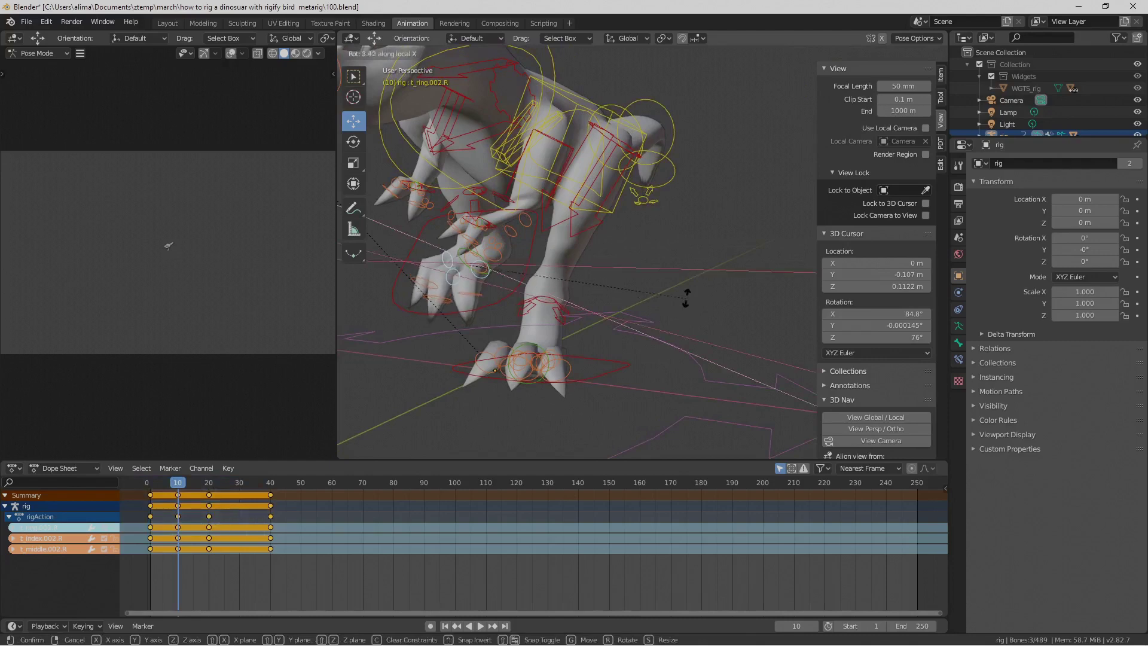
pyautogui.click(583, 185)
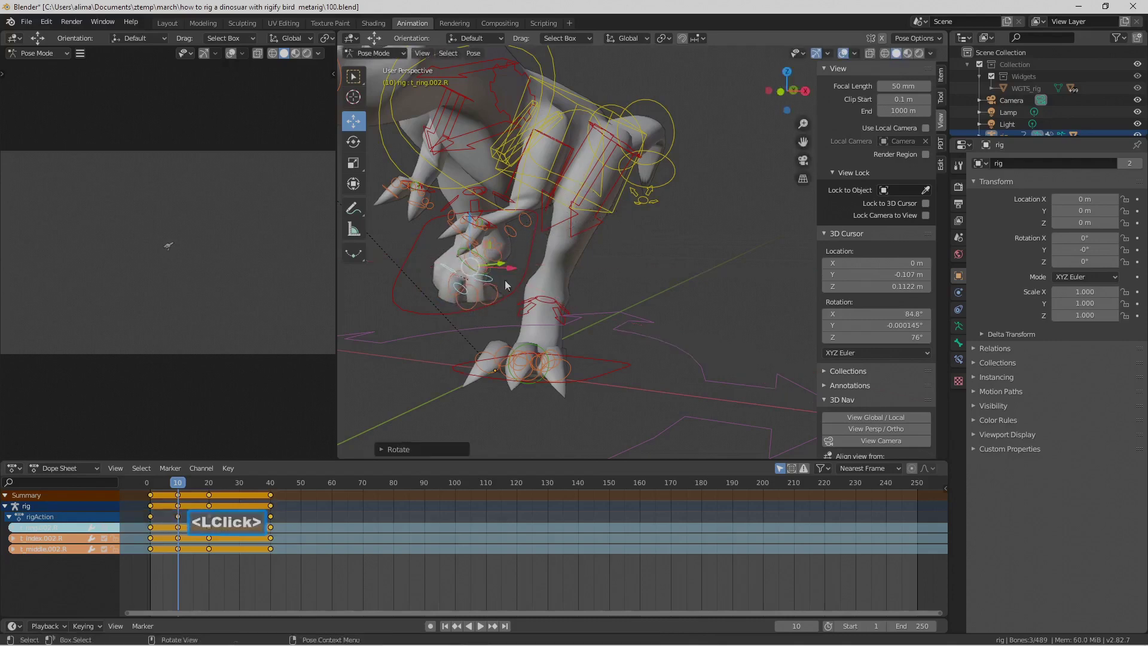
# - Keyframe all visible bones with the curled right toes at frame 10, and save the file as 102.blend
pyautogui.press('a')
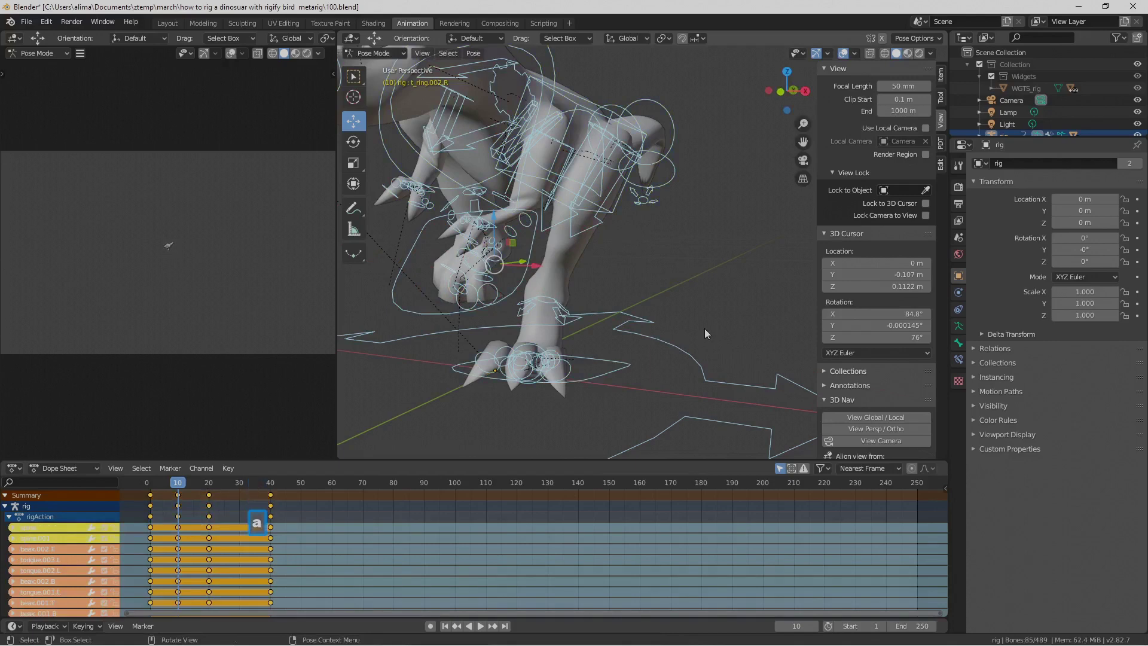
pyautogui.press('i')
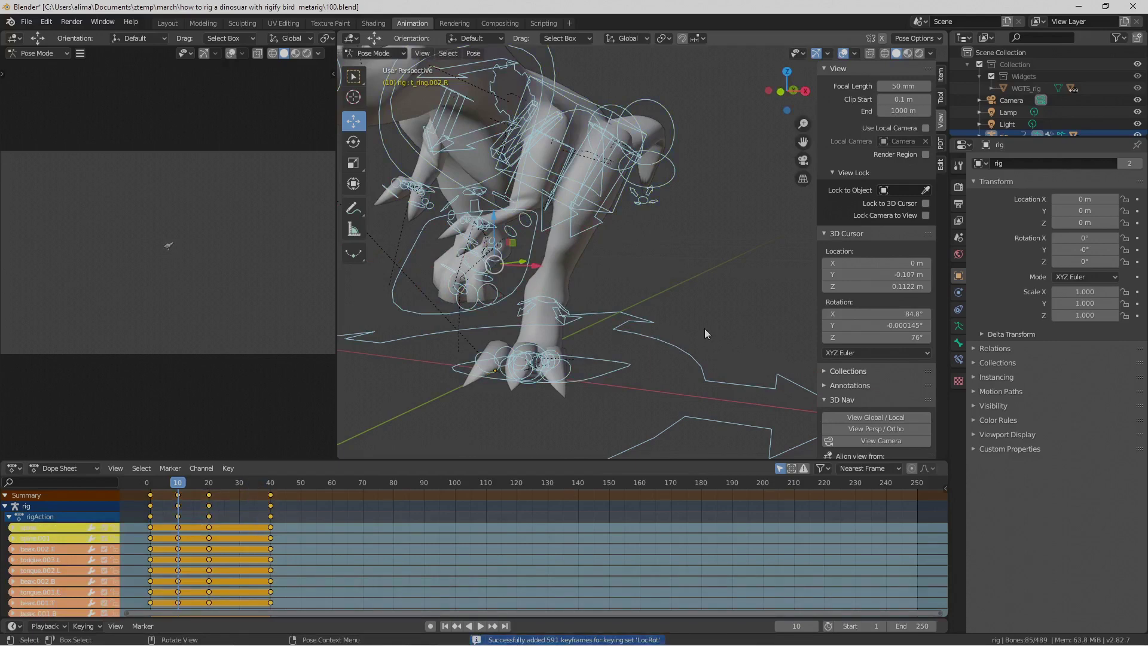
pyautogui.press('Pause')
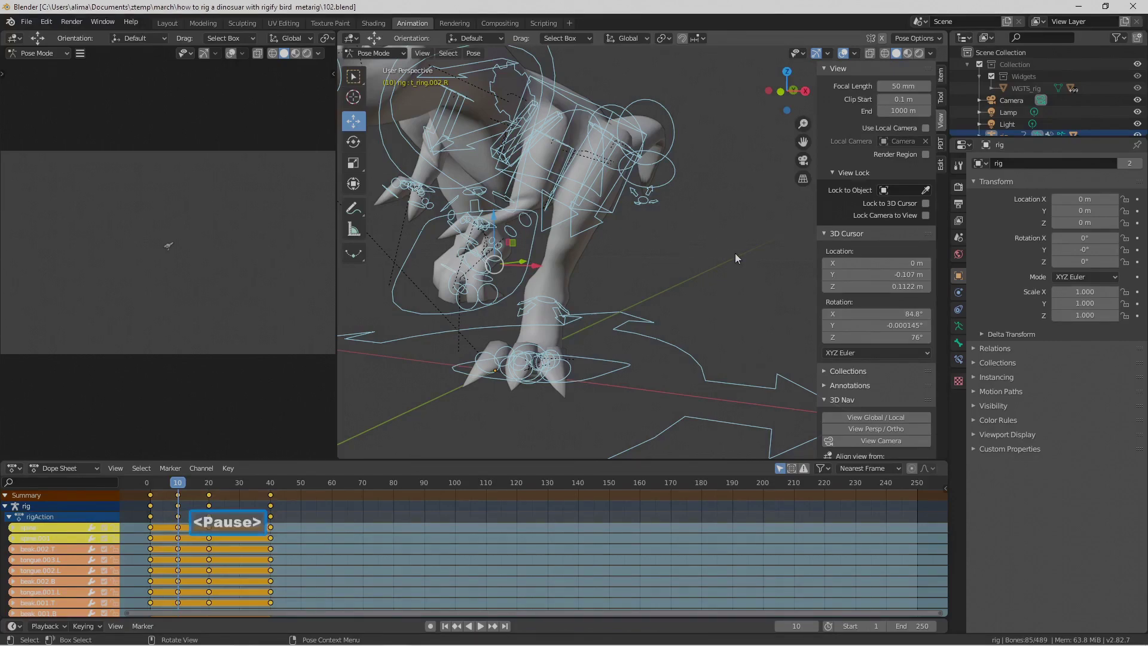
# - Clear the rotation of the raised right foot's heel control, foot_heel_ik.R
pyautogui.moveTo(501, 259); pyautogui.dragTo(460, 241, button='middle')
pyautogui.click(577, 252)
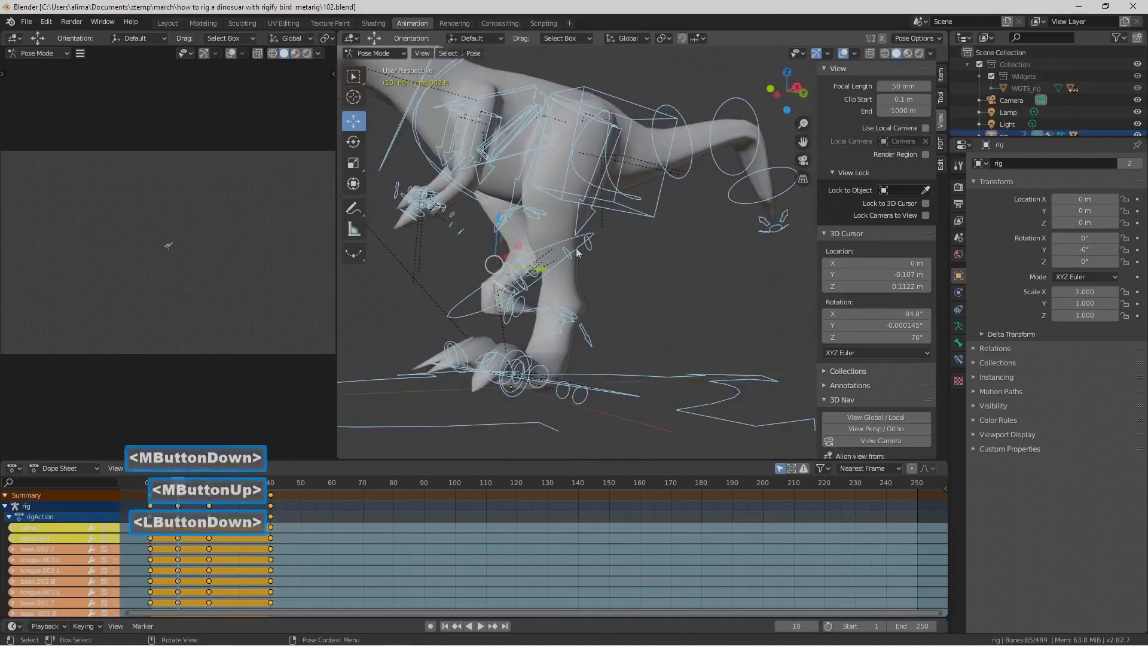
pyautogui.moveTo(660, 314); pyautogui.dragTo(682, 288, button='middle')
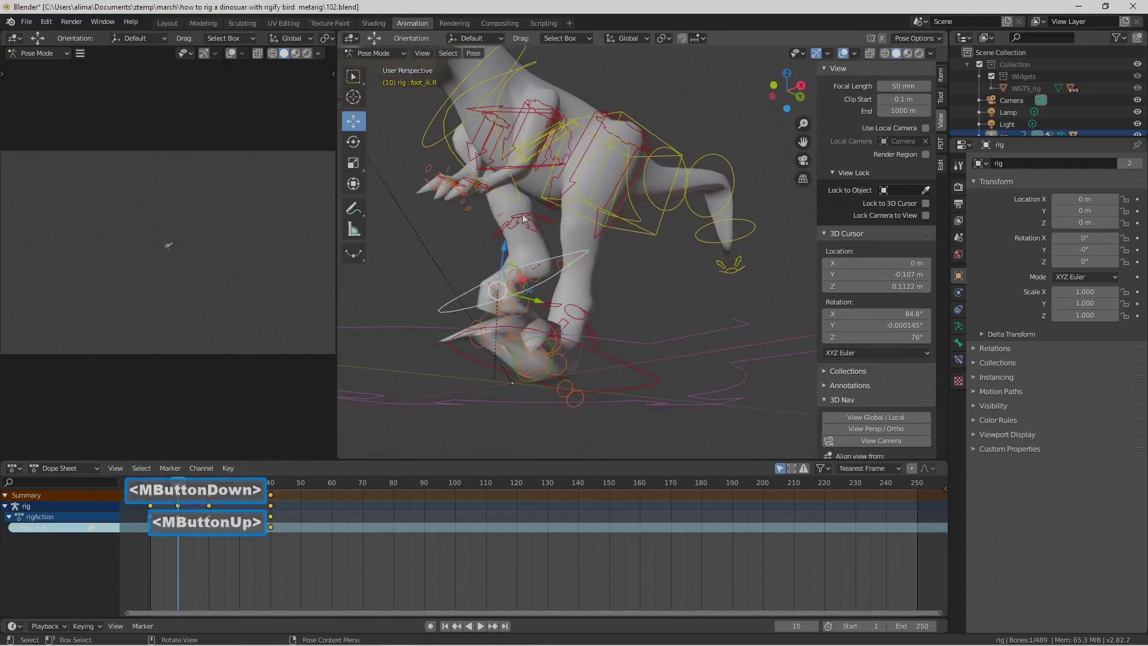
pyautogui.click(523, 216)
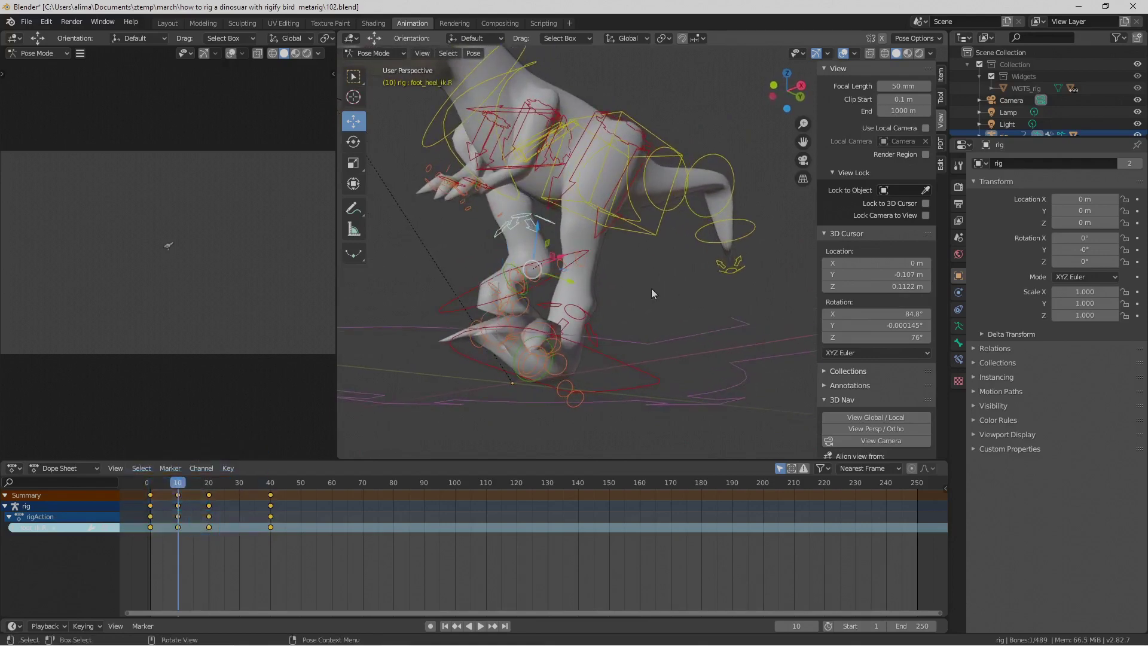
pyautogui.hotkey('alt', 'r')
# - Rotate foot_ik.R further about global X to tip the raised right foot more steeply downward
pyautogui.moveTo(652, 288); pyautogui.dragTo(482, 241, button='middle')
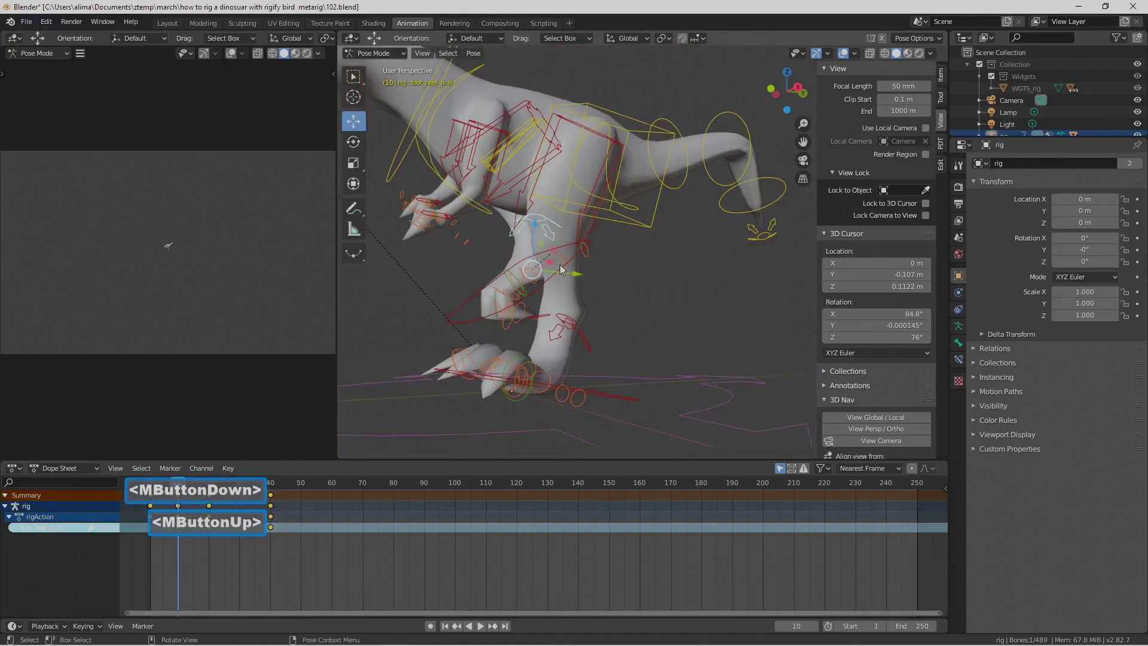
pyautogui.click(570, 258)
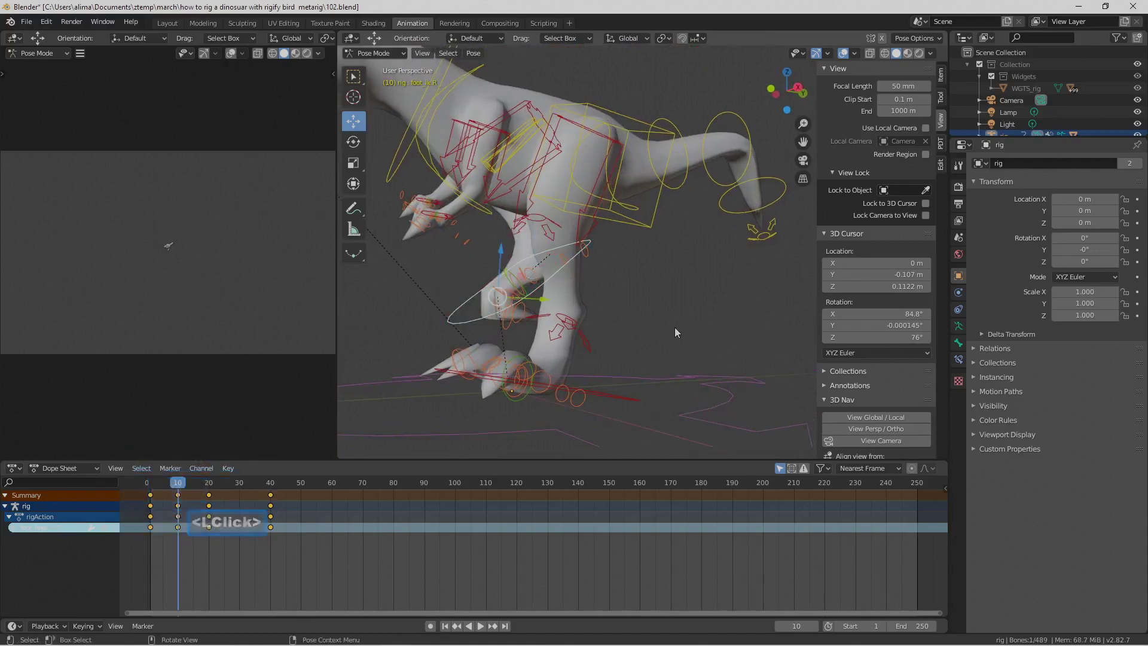
pyautogui.press('r')
pyautogui.press('x')
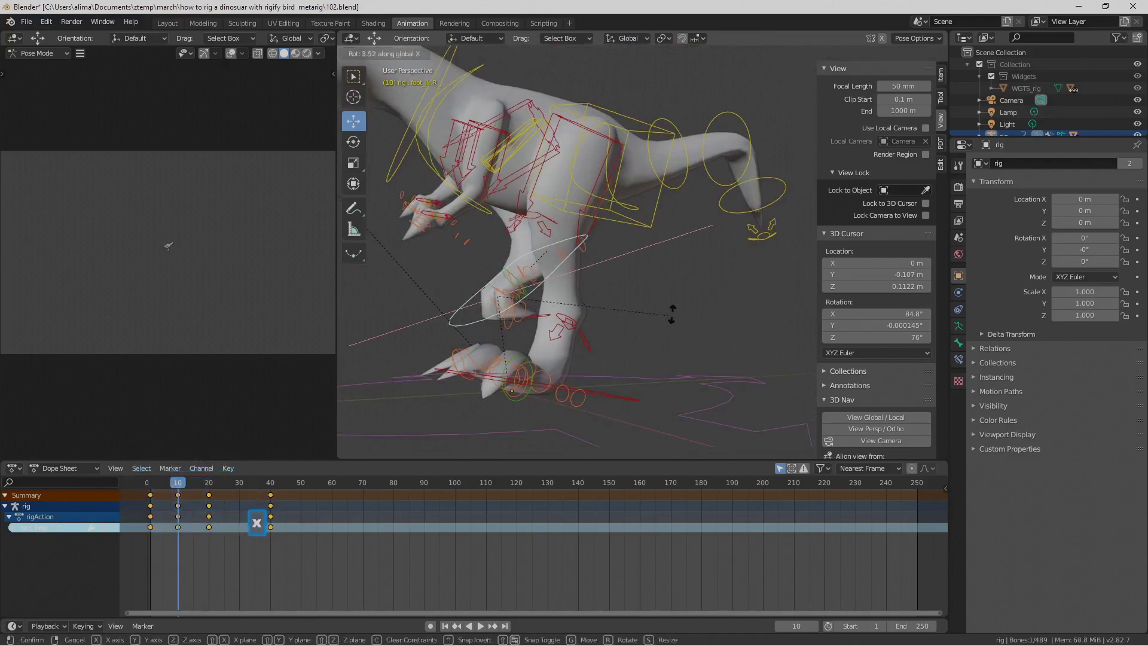
pyautogui.click(660, 275)
pyautogui.moveTo(576, 253); pyautogui.dragTo(656, 302, button='middle')
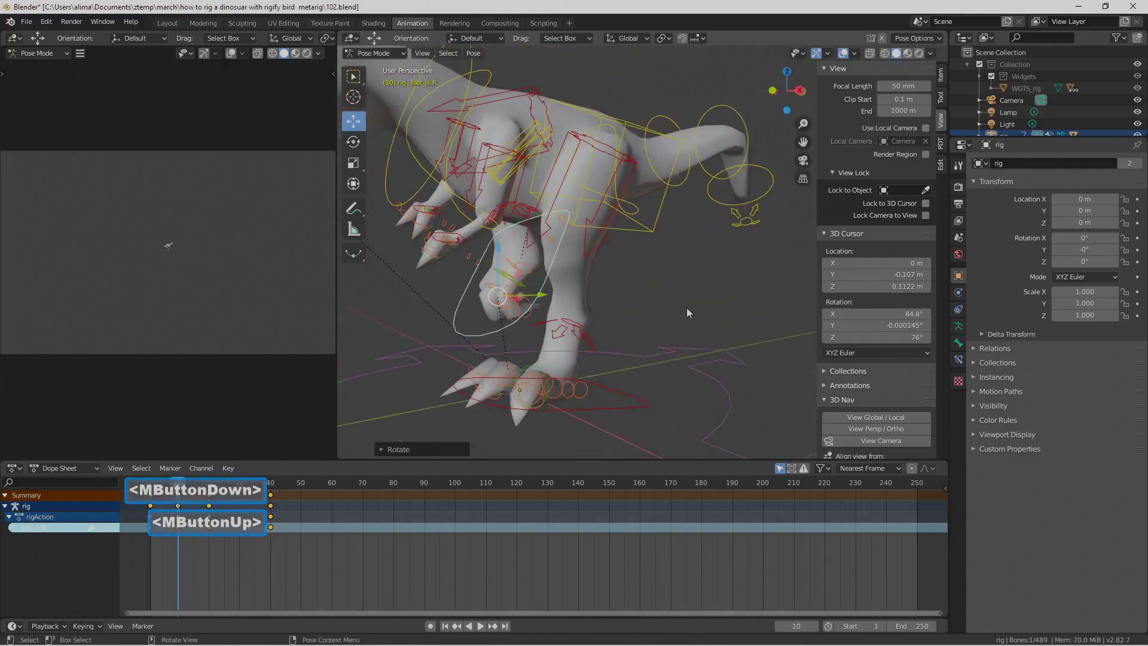
pyautogui.scroll(-3, 688, 308)
# - Keyframe all visible bones with the steeper right foot at frame 10, and save the file as 103.blend
pyautogui.click(693, 286)
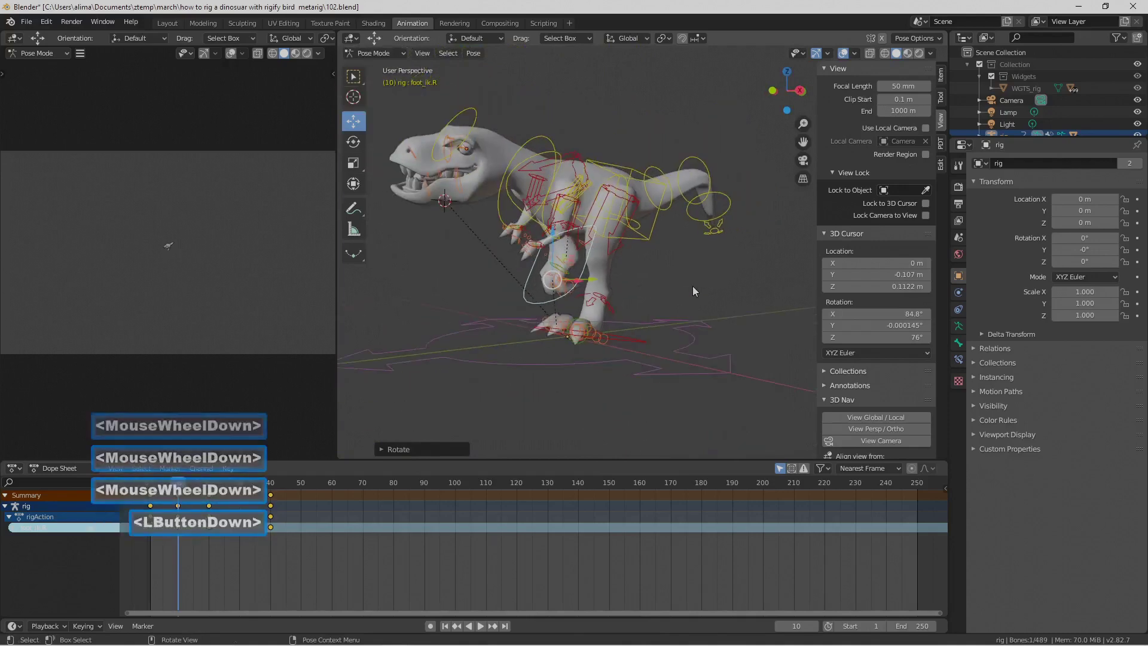
pyautogui.press('a')
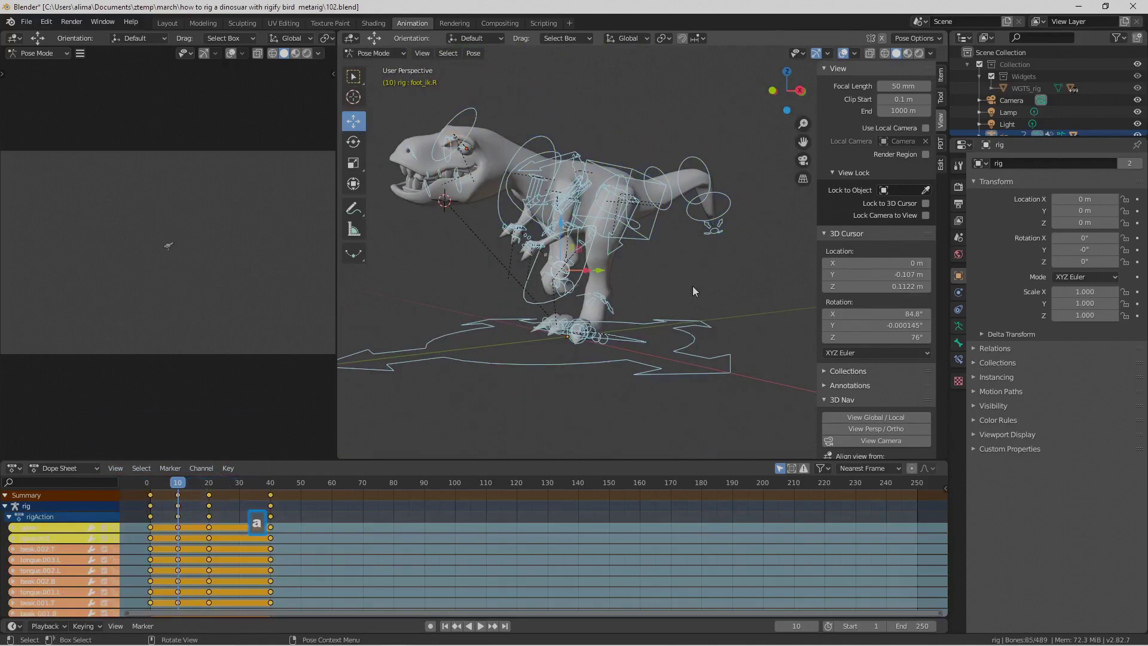
pyautogui.press('i')
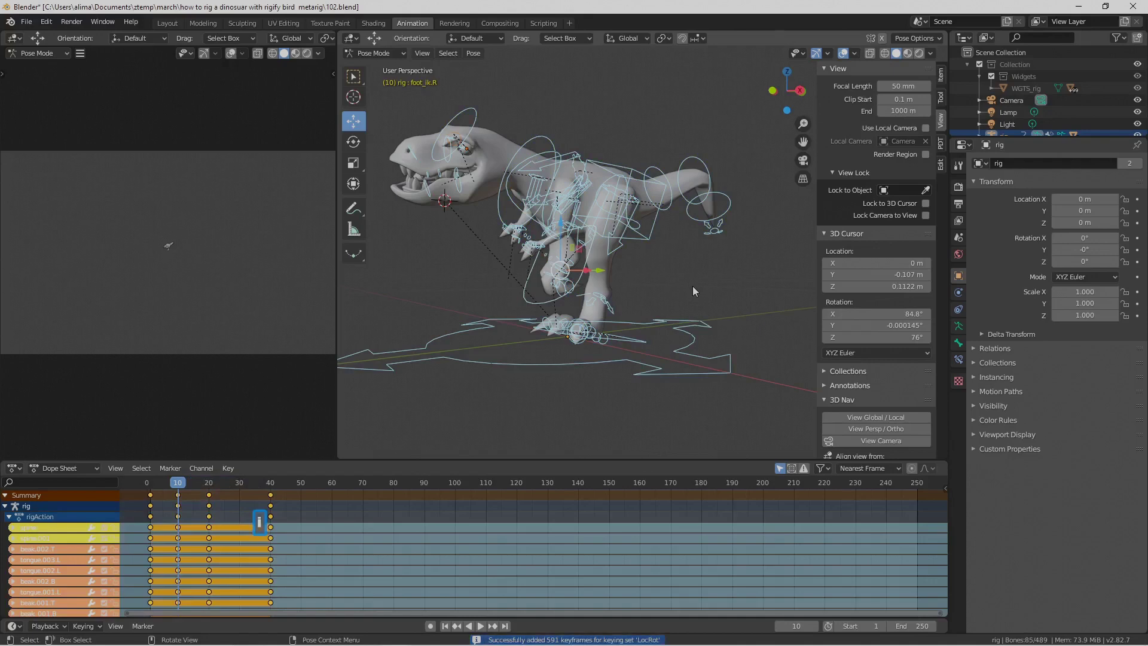
pyautogui.press('Pause')
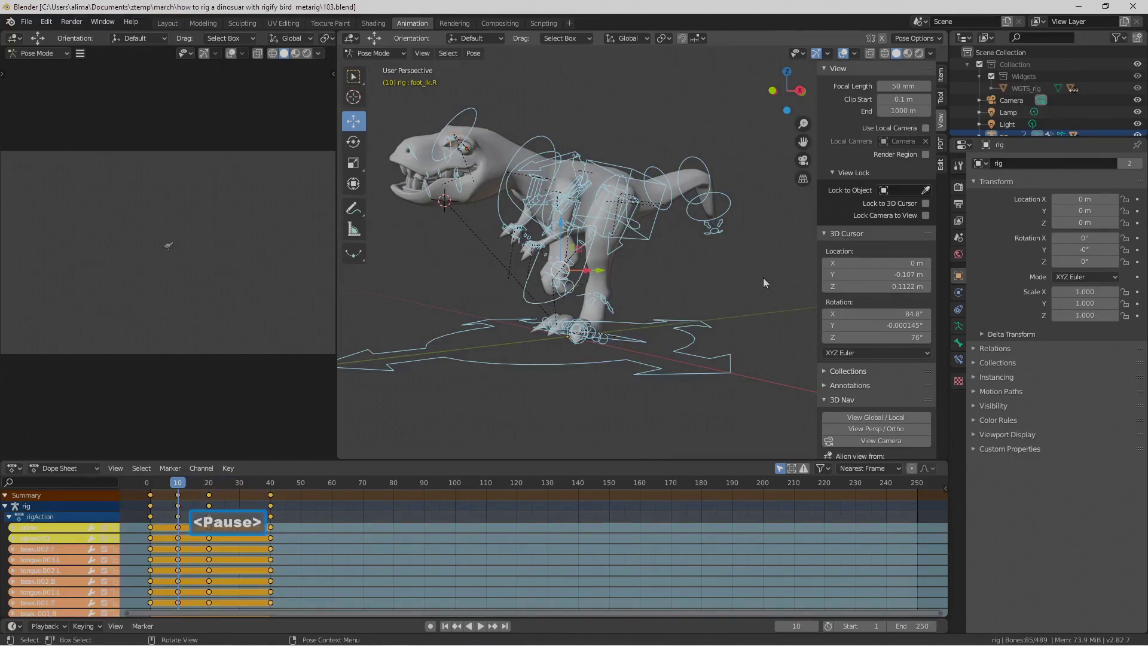
# - Raise the dinosaur's tail by rotating its master control, spine_master.002, about 14° around global X
pyautogui.click(763, 278)
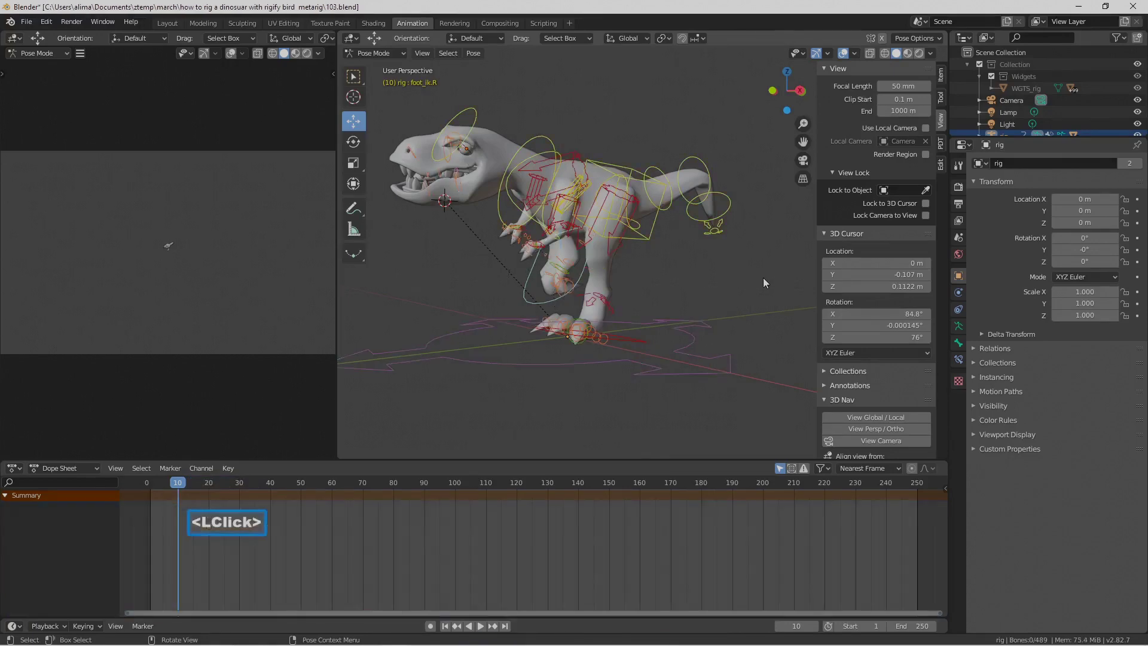
pyautogui.moveTo(723, 258); pyautogui.dragTo(708, 228, button='middle')
pyautogui.click(738, 232)
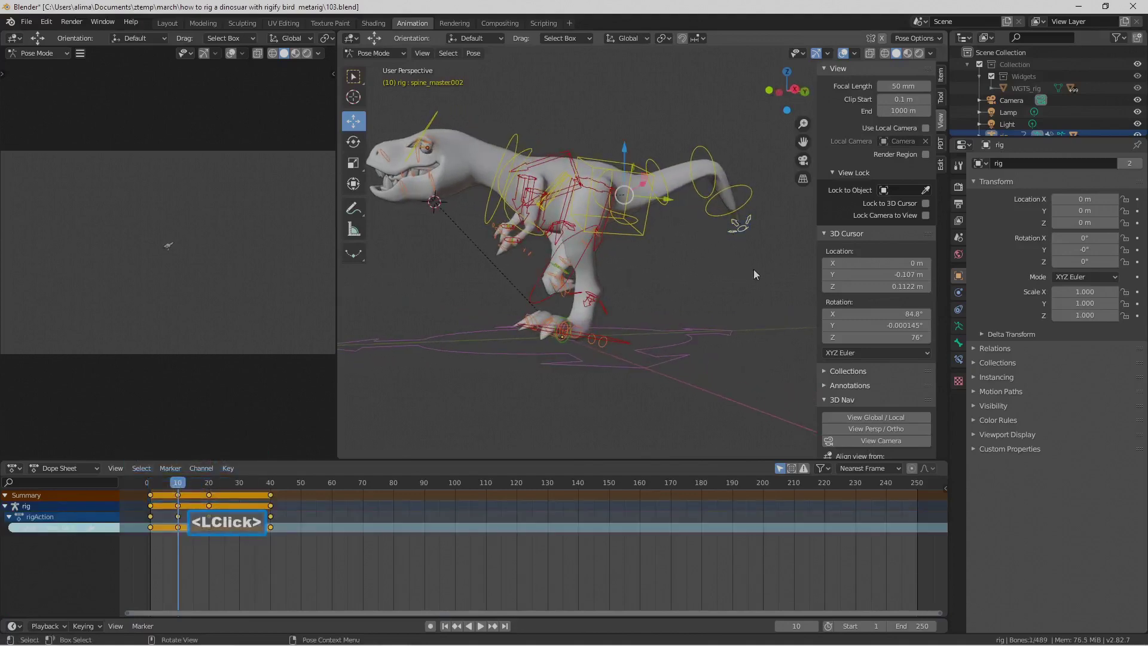
pyautogui.press('r')
pyautogui.press('x')
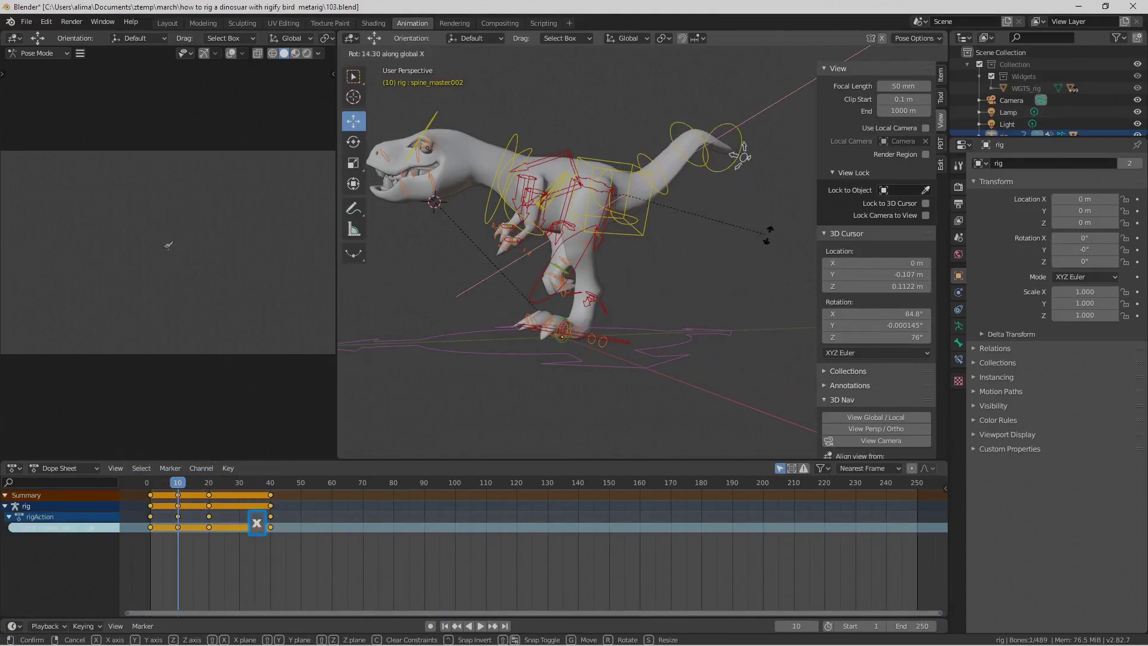
pyautogui.click(767, 235)
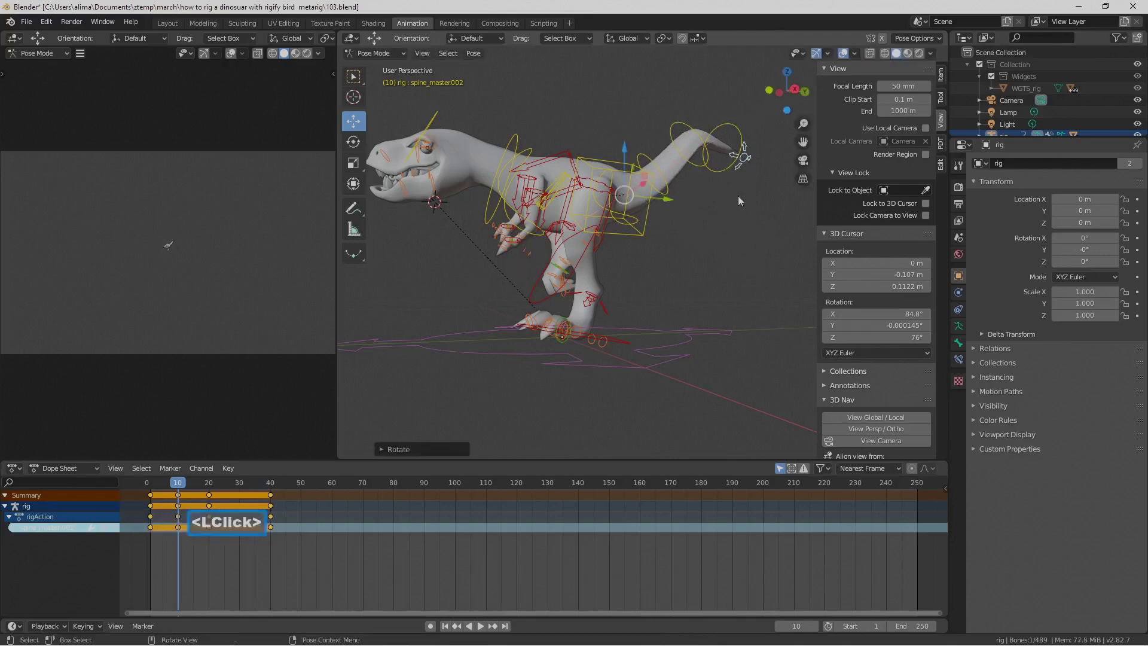
# - Rotate the tail-tip control, spine, around global X to bend the end of the raised tail
pyautogui.click(730, 120)
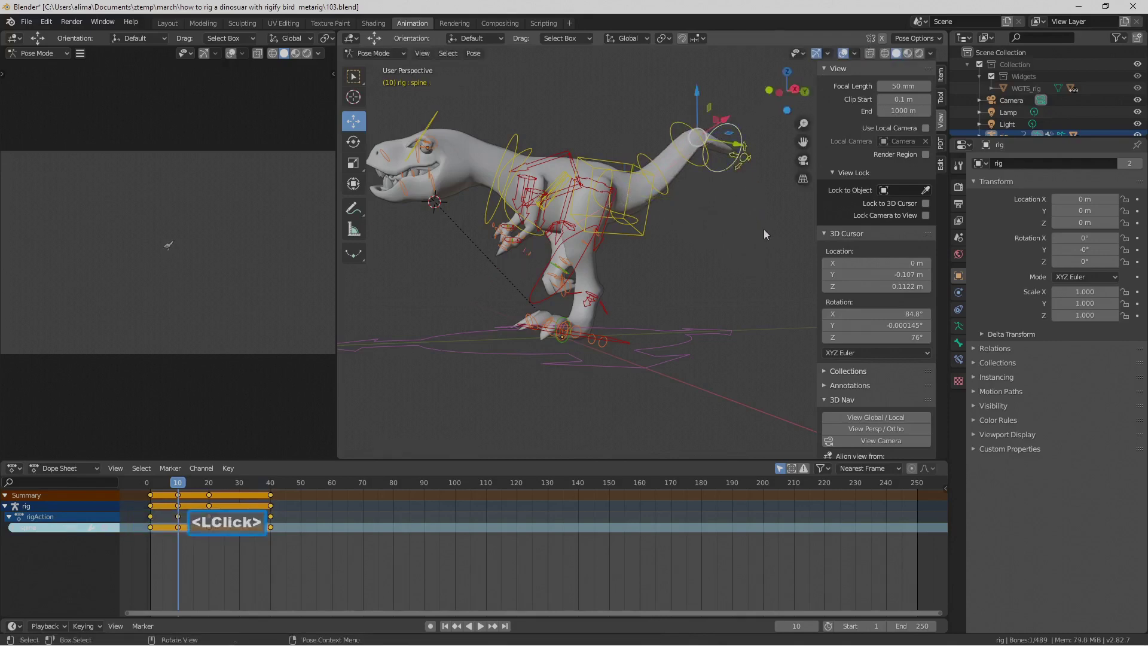
pyautogui.press('r')
pyautogui.press('x')
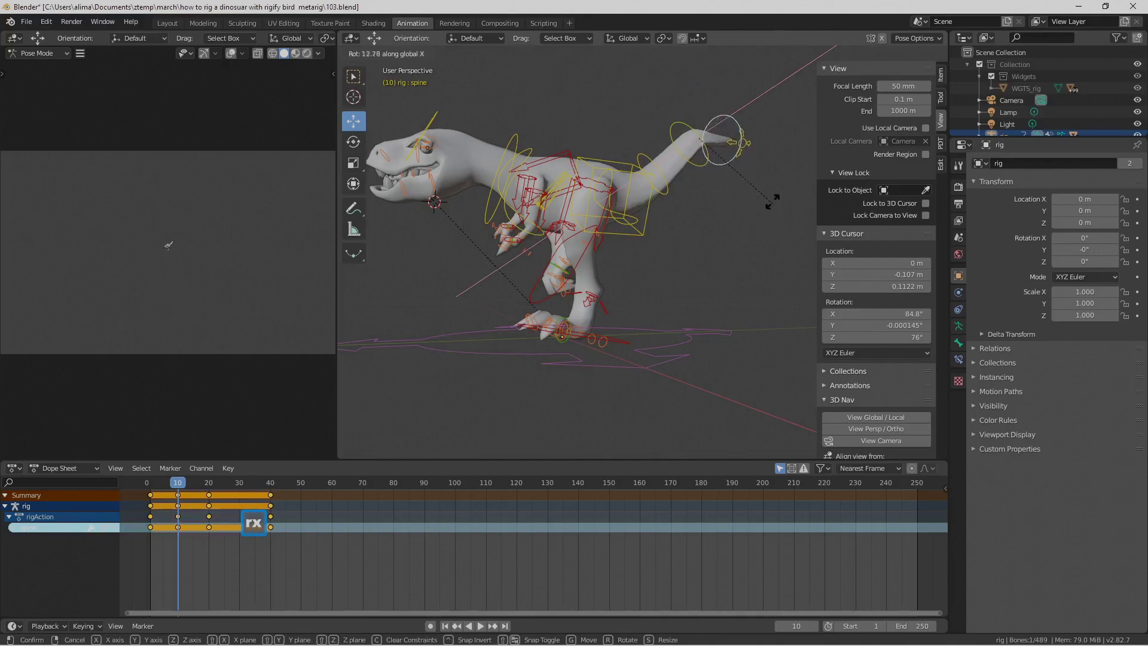
pyautogui.click(755, 206)
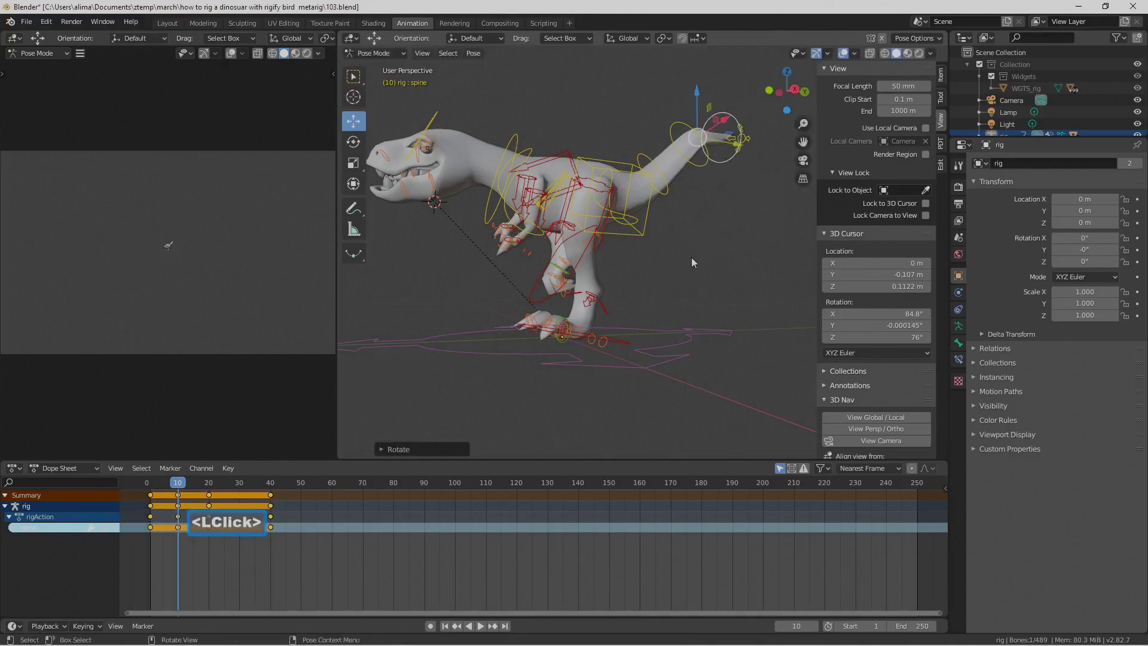
# - Disable Inherit Rotation in the relations settings of the dinosaur's head bone
pyautogui.click(437, 114)
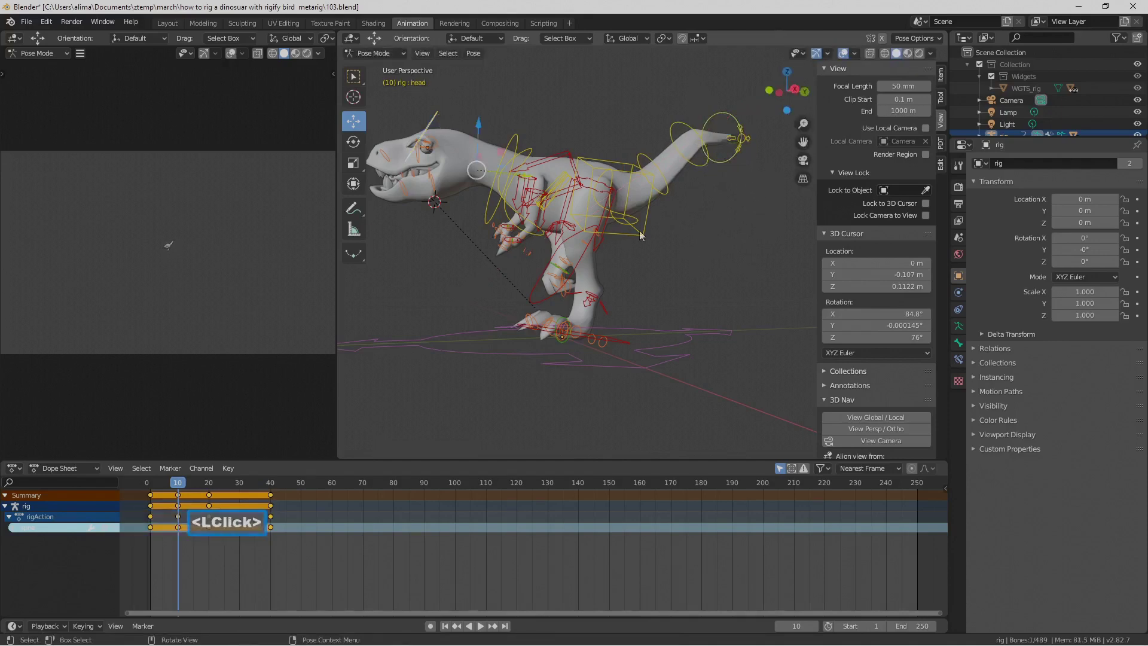
pyautogui.click(959, 344)
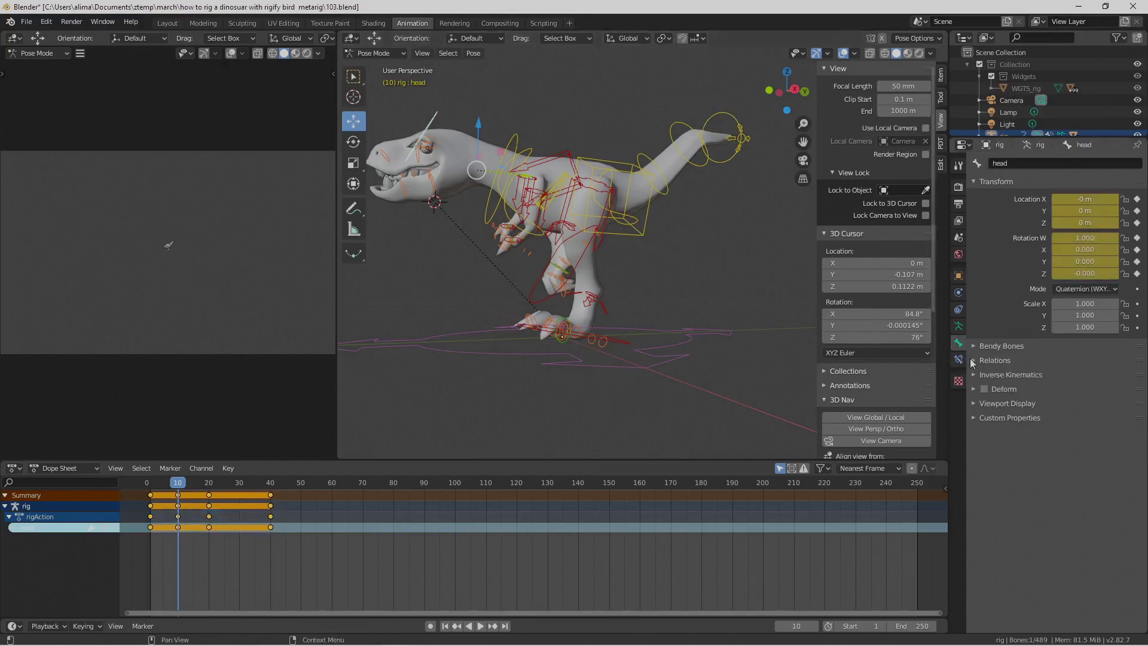
pyautogui.click(973, 361)
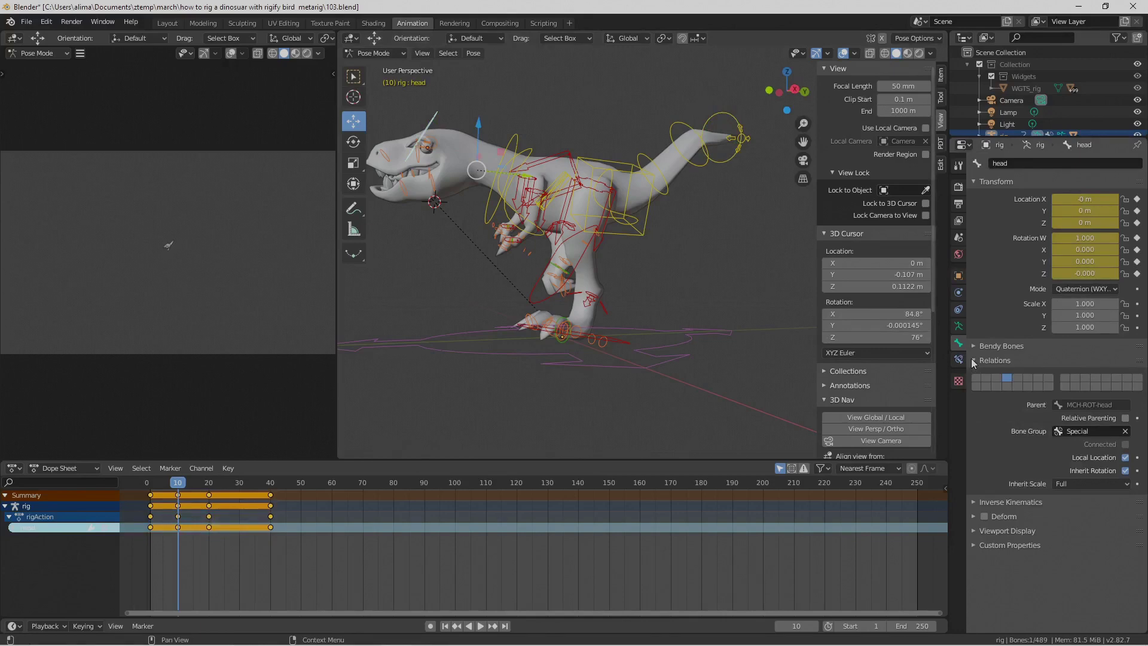
pyautogui.moveTo(541, 268); pyautogui.dragTo(647, 298, button='middle')
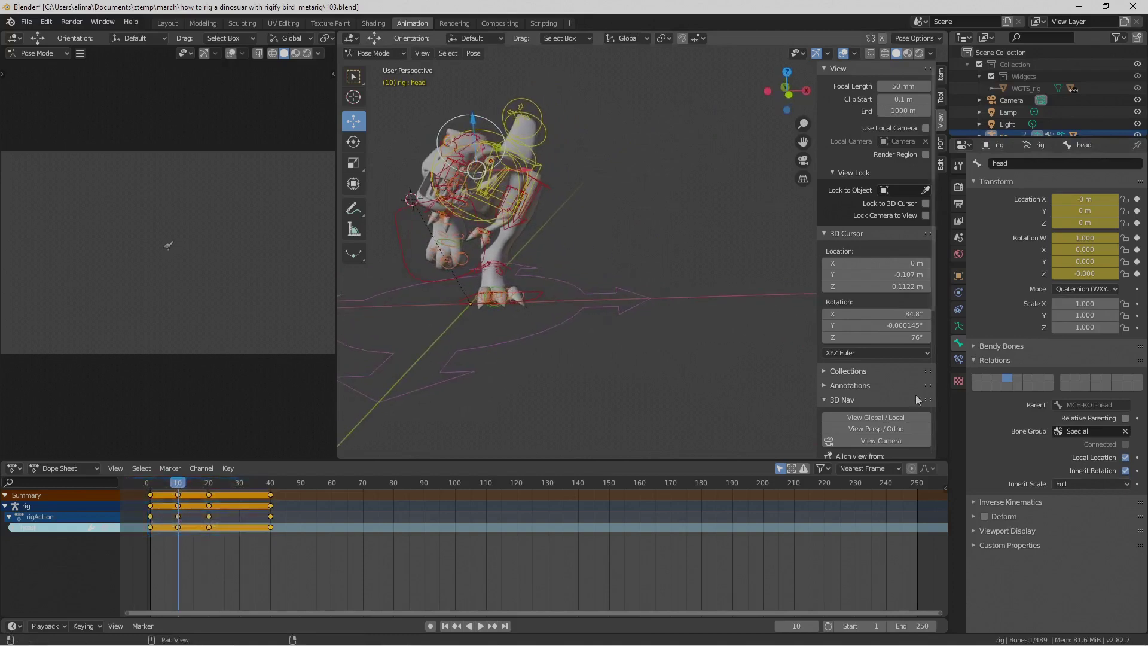
pyautogui.click(1127, 471)
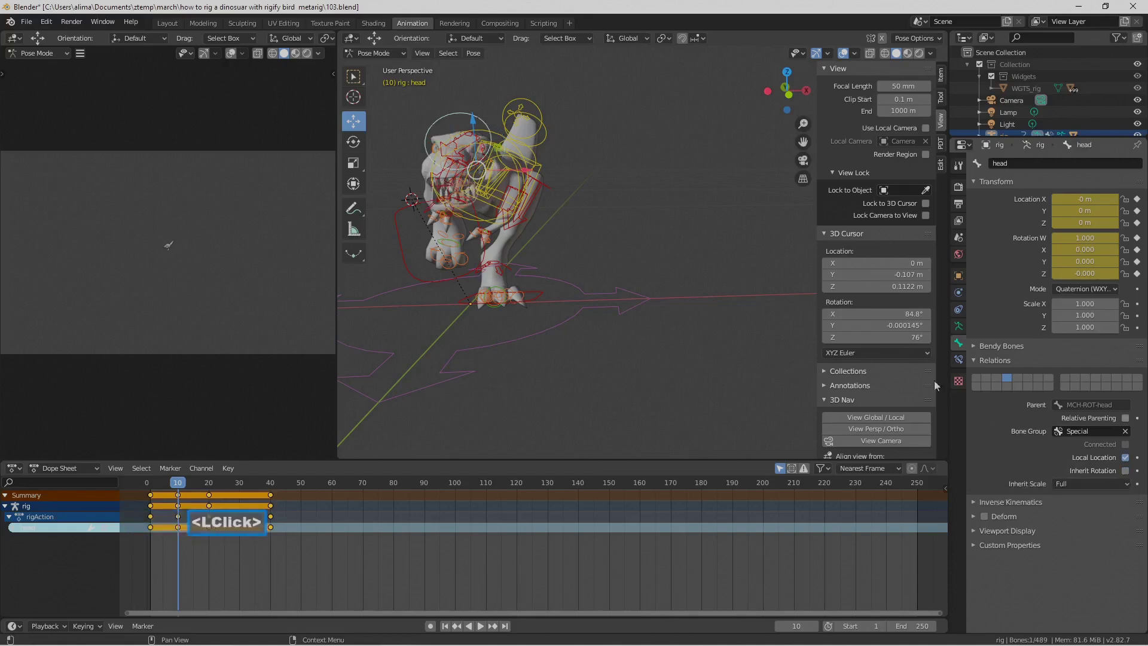
pyautogui.moveTo(522, 177); pyautogui.dragTo(559, 192, button='middle')
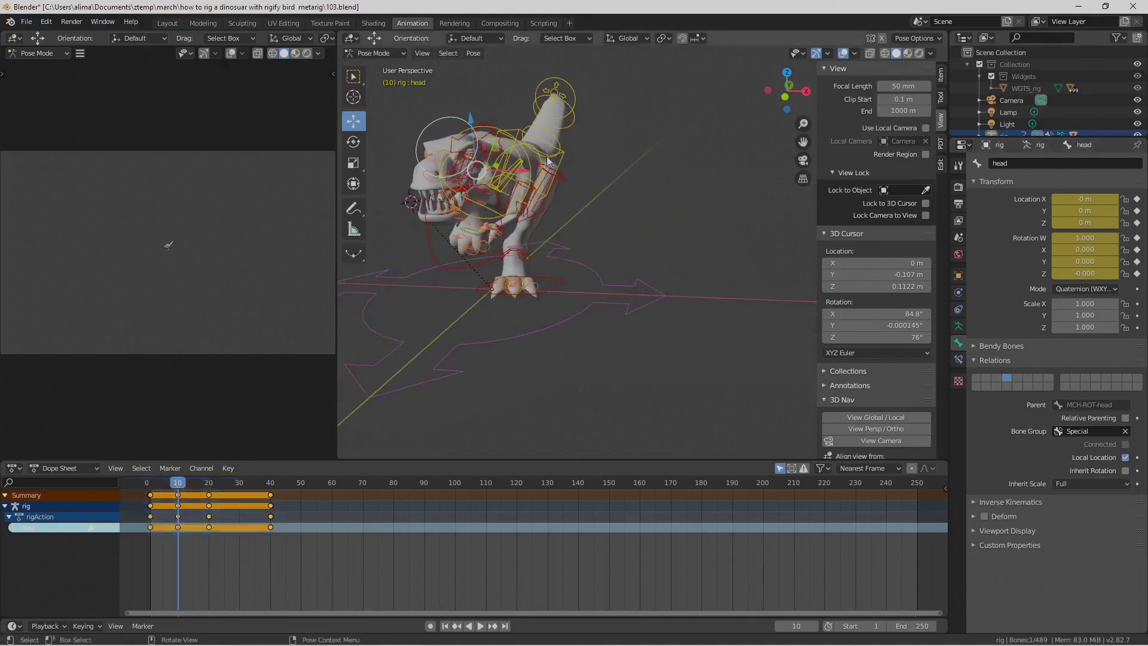
pyautogui.moveTo(548, 153)
pyautogui.mouseDown(button='middle')
pyautogui.moveTo(565, 174)
pyautogui.moveTo(551, 152)
pyautogui.mouseUp(button='middle')
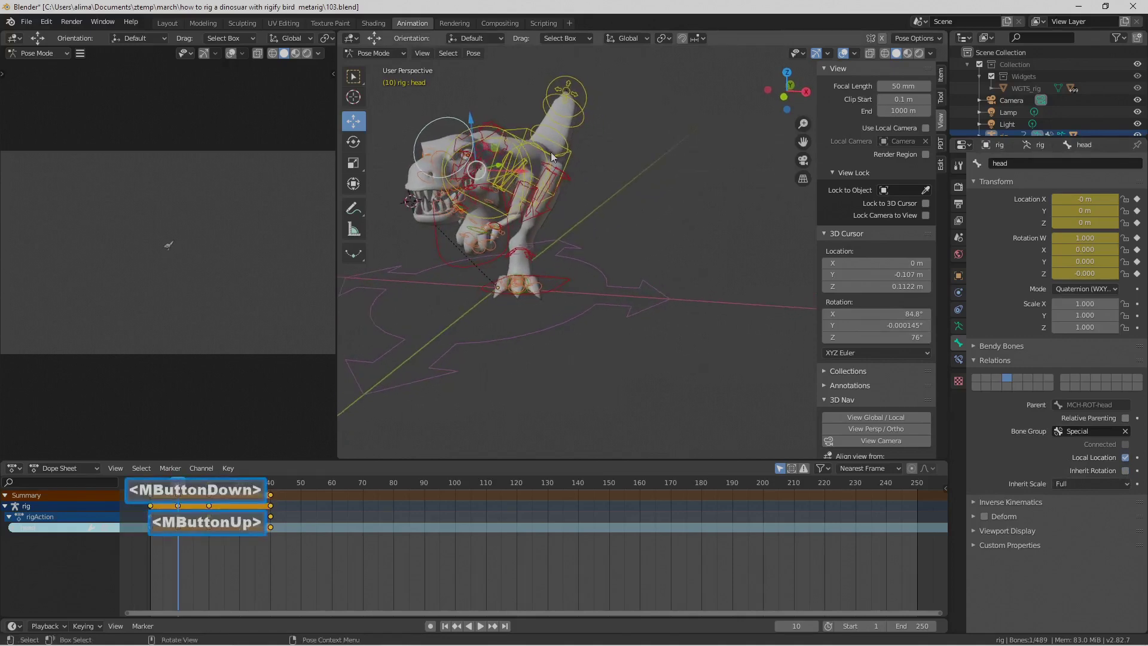
# - Keyframe all visible bones at frame 10 and save the file as 104.blend
pyautogui.click(632, 232)
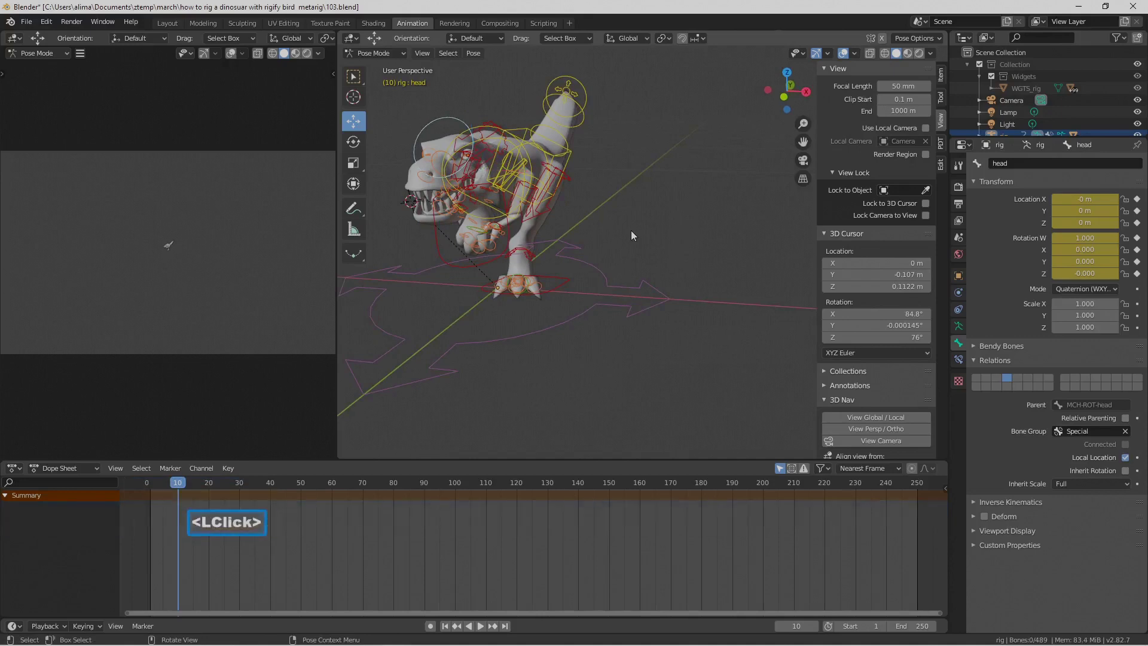
pyautogui.press('a')
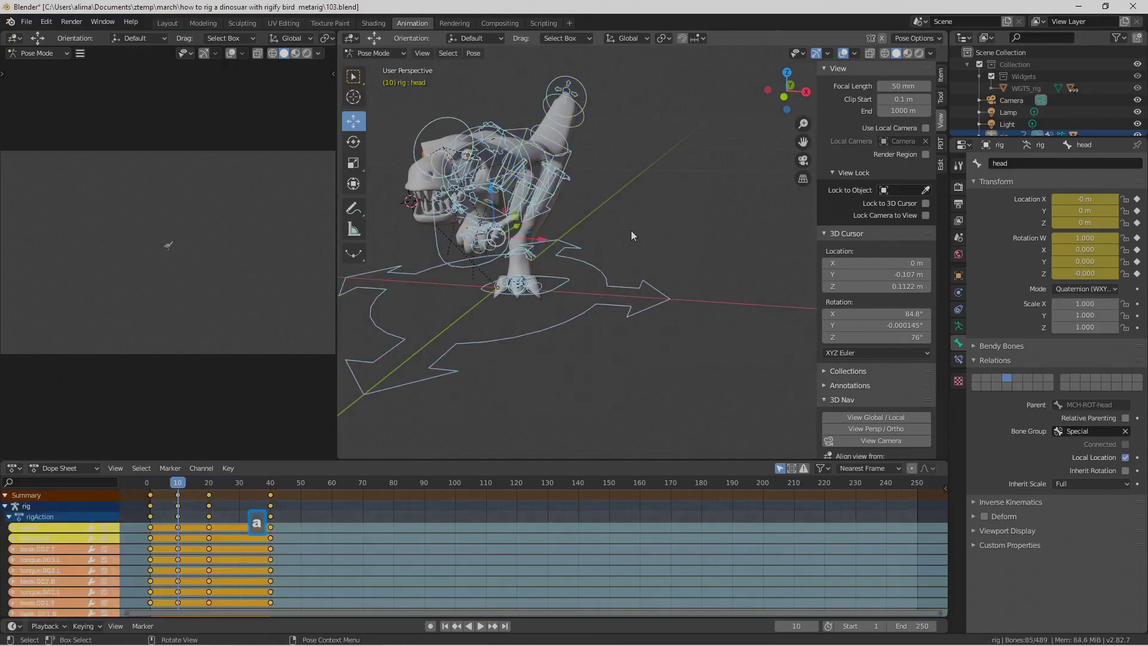
pyautogui.press('i')
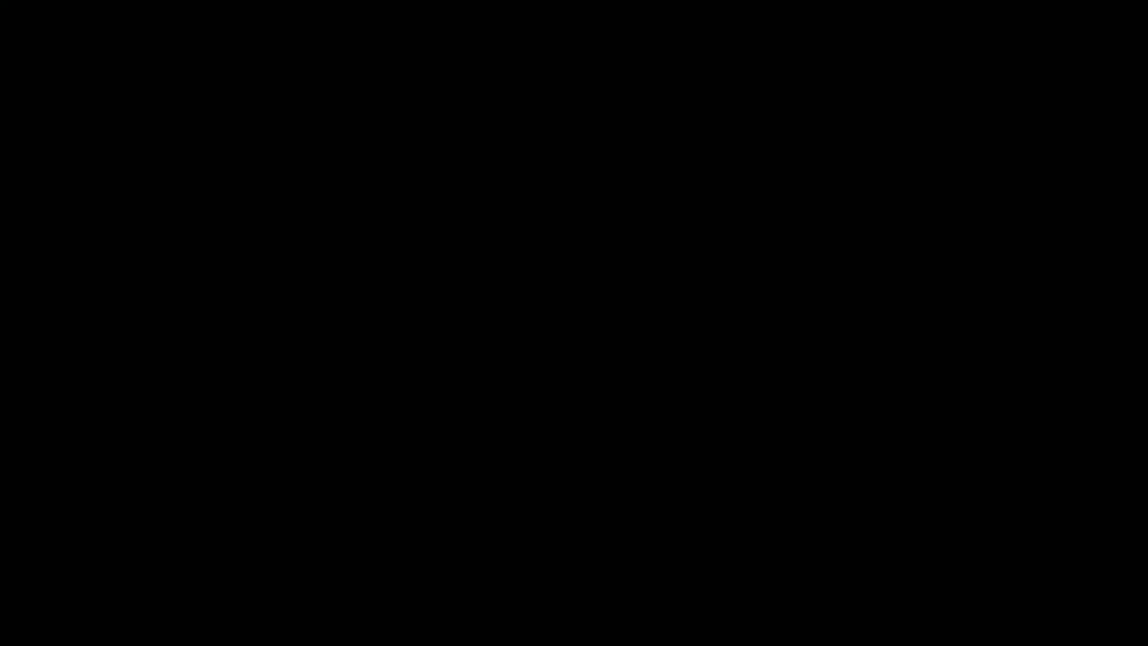
pyautogui.press('Pause')
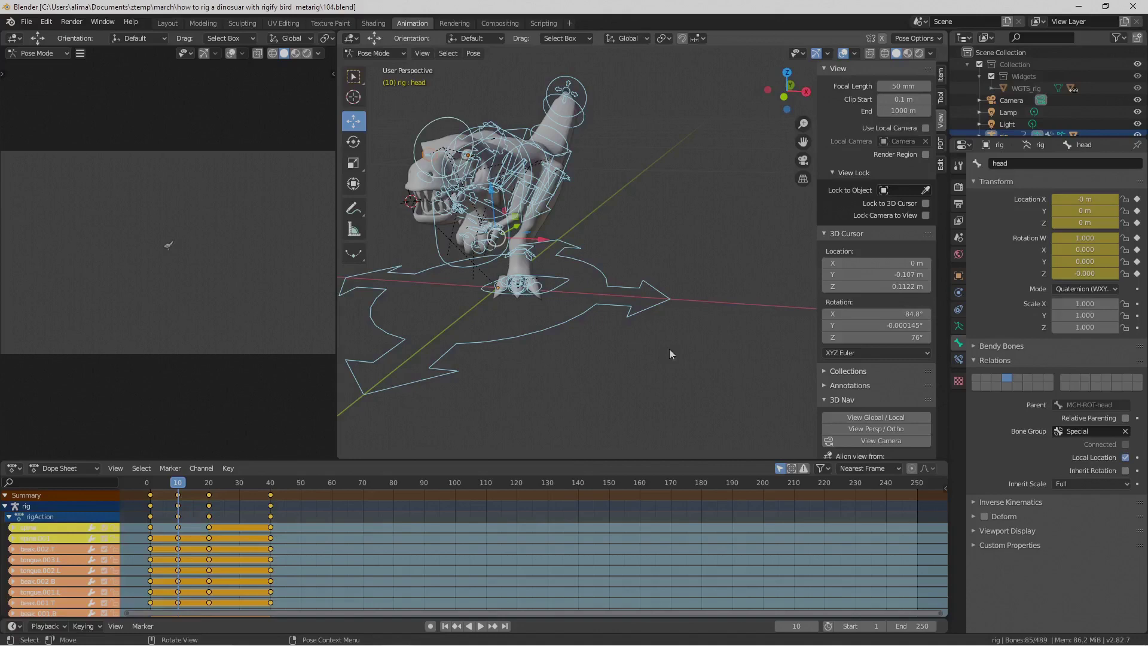
# - Copy the full frame 10 pose and paste it flipped at frame 30
pyautogui.moveTo(622, 371)
pyautogui.mouseDown(button='middle')
pyautogui.moveTo(662, 374)
pyautogui.moveTo(541, 340)
pyautogui.moveTo(624, 375)
pyautogui.mouseUp(button='middle')
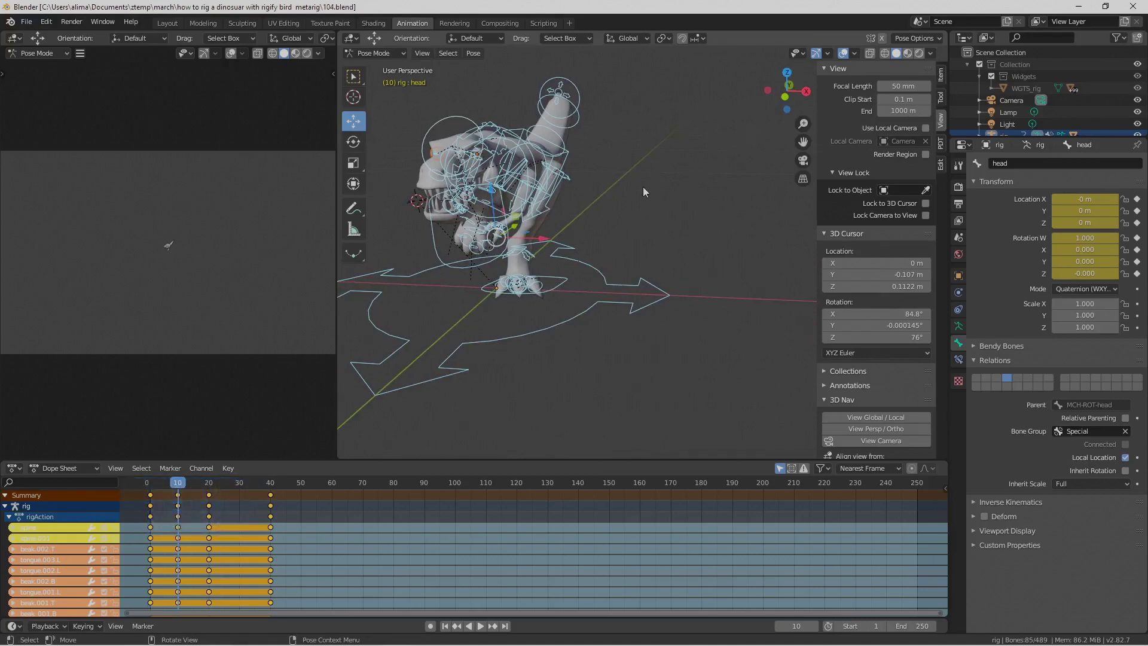
pyautogui.press('q')
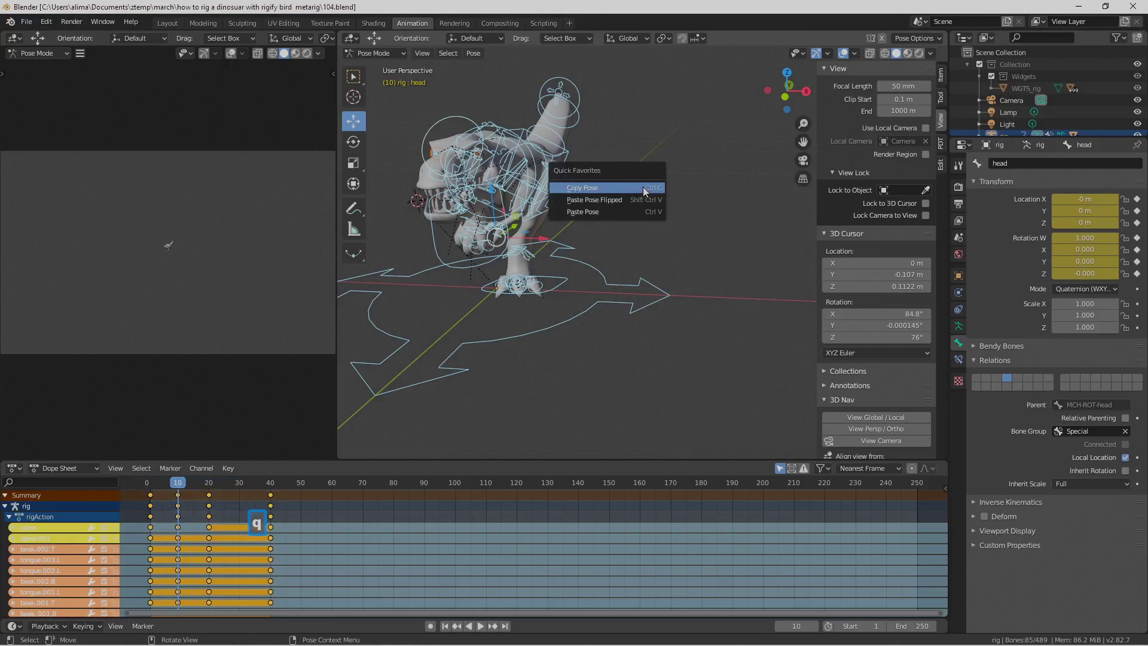
pyautogui.click(641, 187)
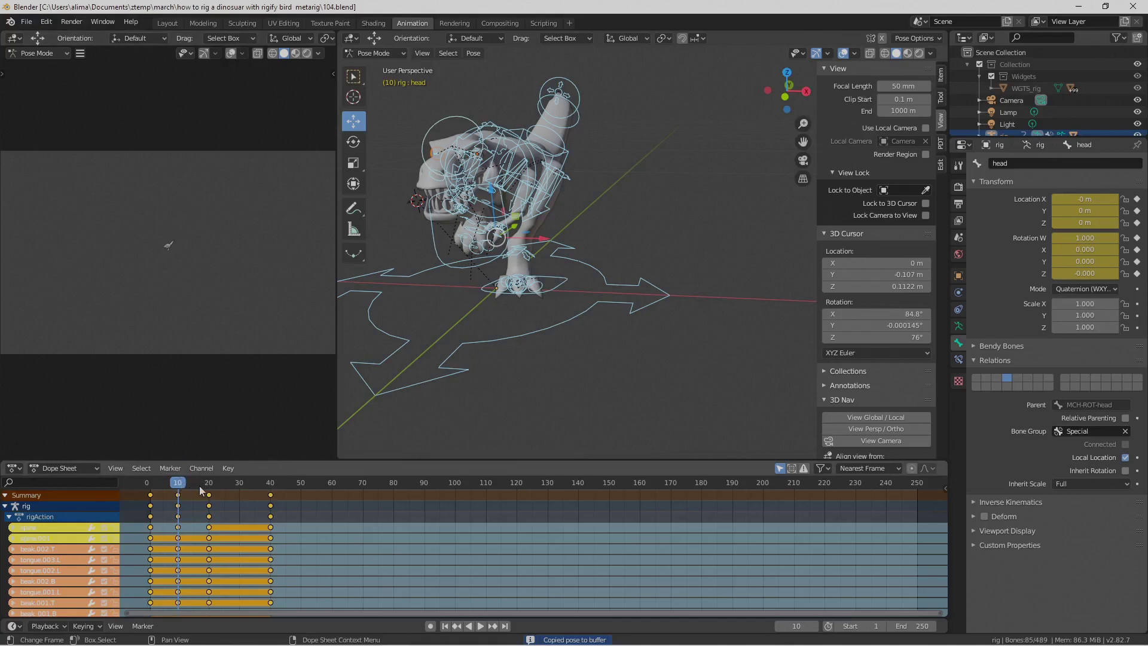
pyautogui.moveTo(177, 484); pyautogui.dragTo(241, 515)
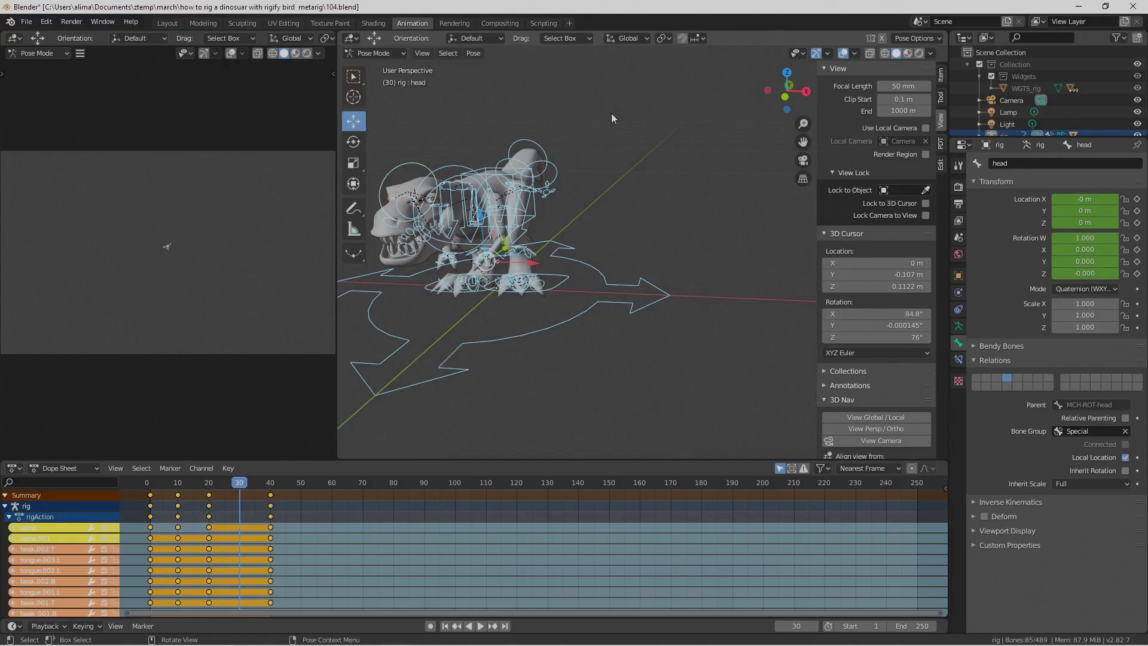
pyautogui.press('q')
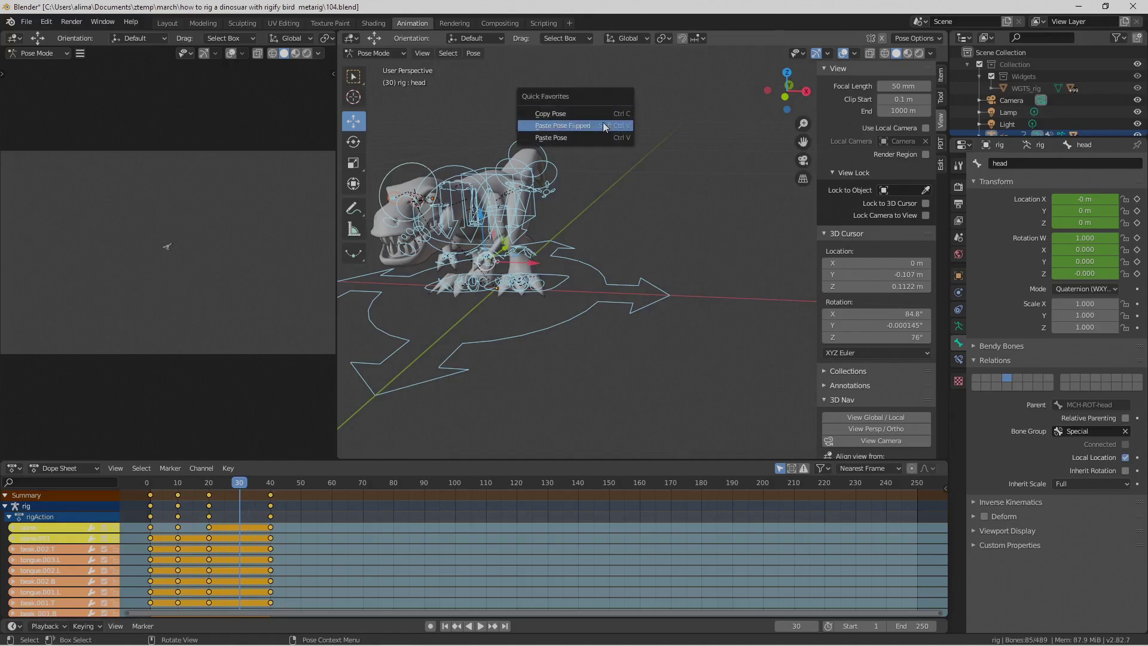
pyautogui.click(603, 122)
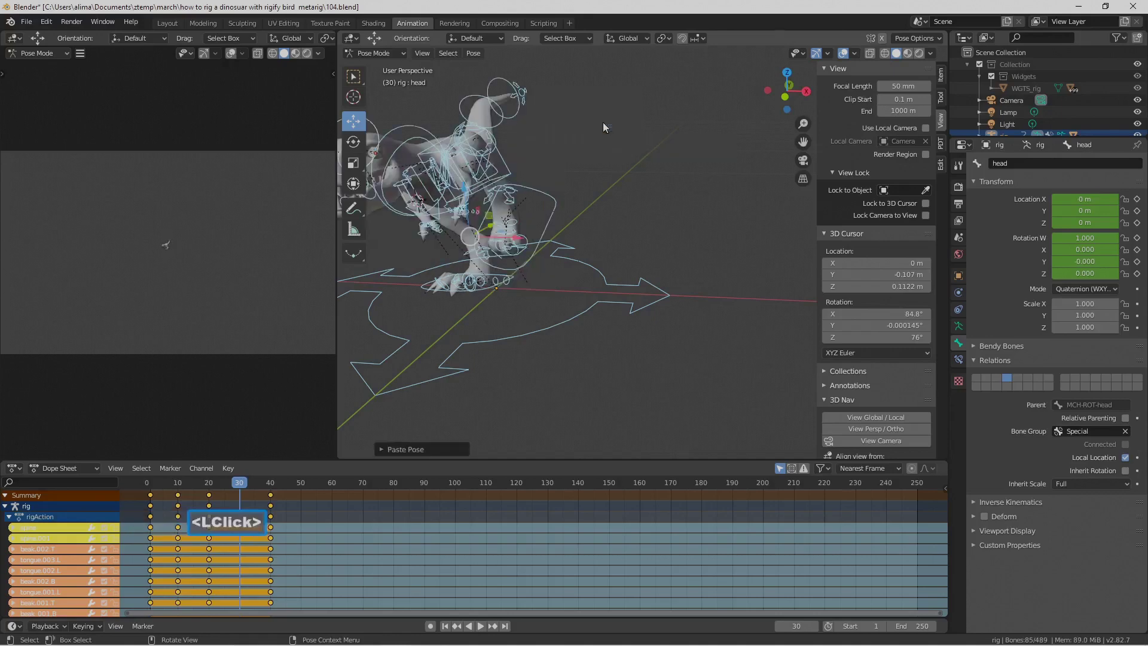
# - Keyframe the flipped pose on all visible bones at frame 30 and save the file as 105.blend
pyautogui.scroll(-2, 649, 189)
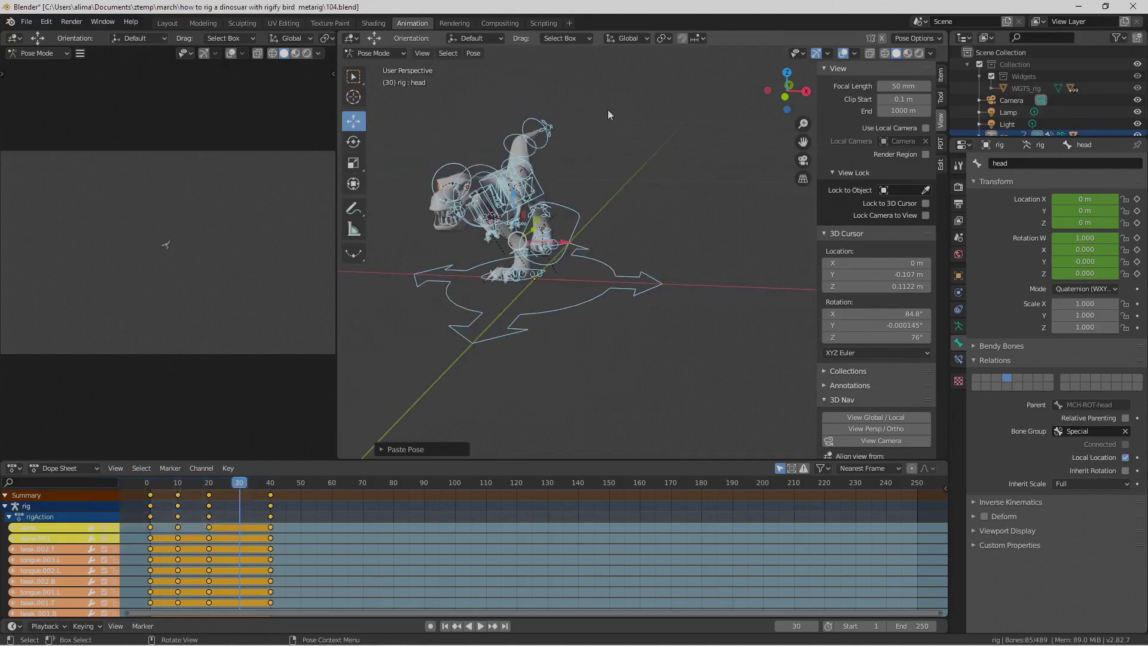
pyautogui.press('i')
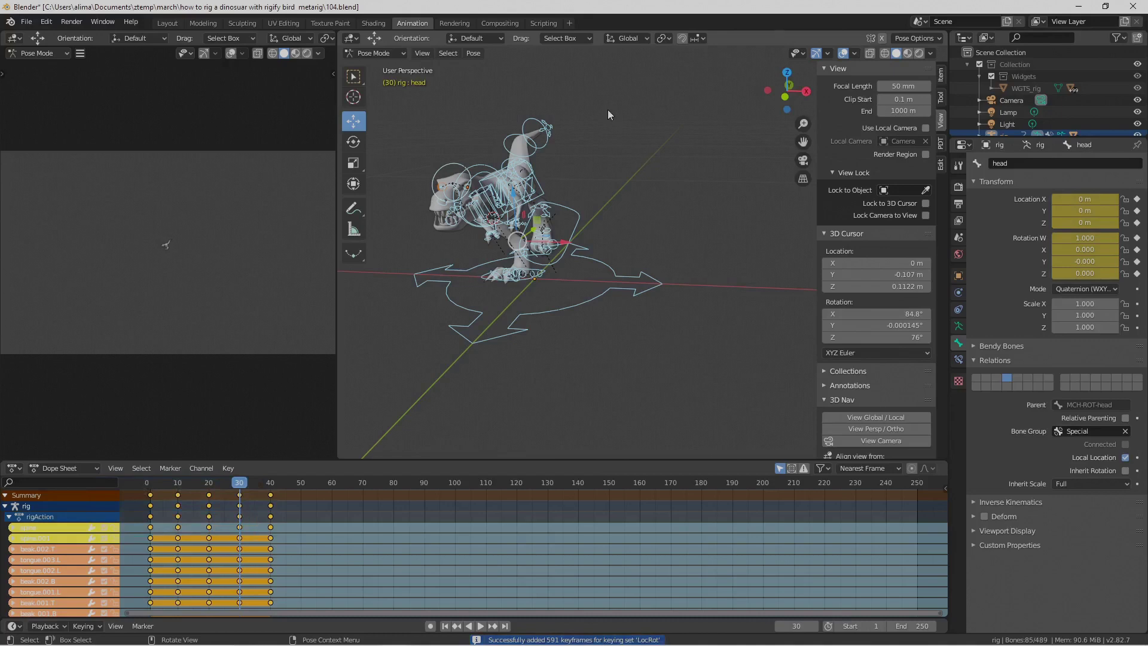
pyautogui.press('Pause')
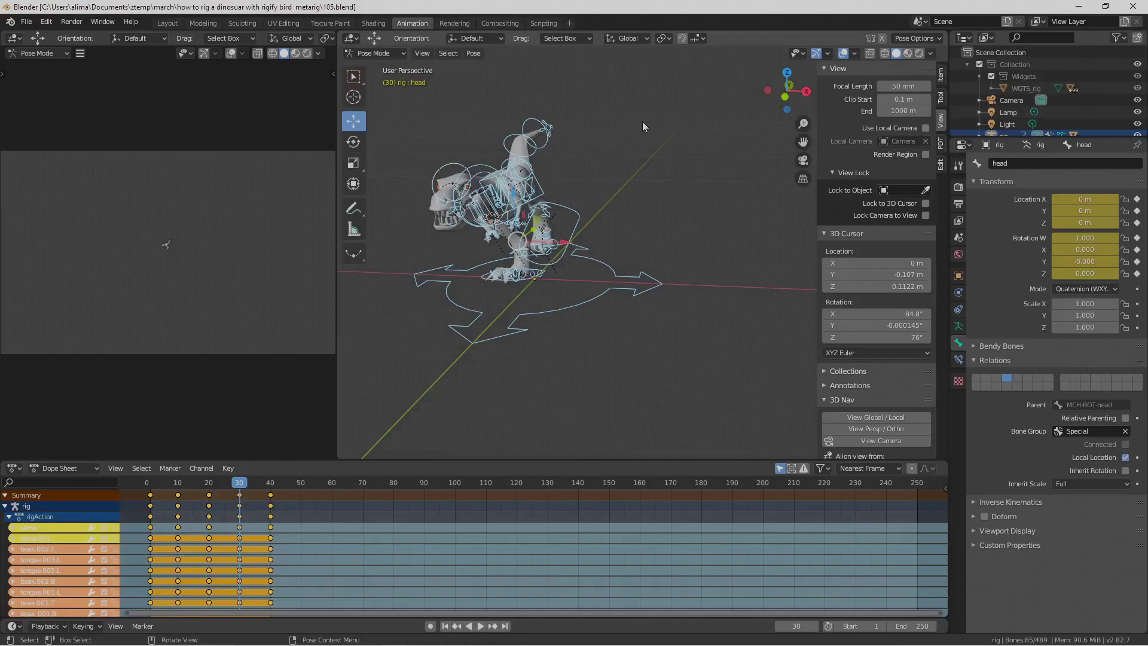
# - Deselect all bones and hide the overlays in the main viewport so only the dinosaur mesh shows
pyautogui.click(642, 121)
pyautogui.moveTo(642, 121); pyautogui.dragTo(604, 123, button='middle')
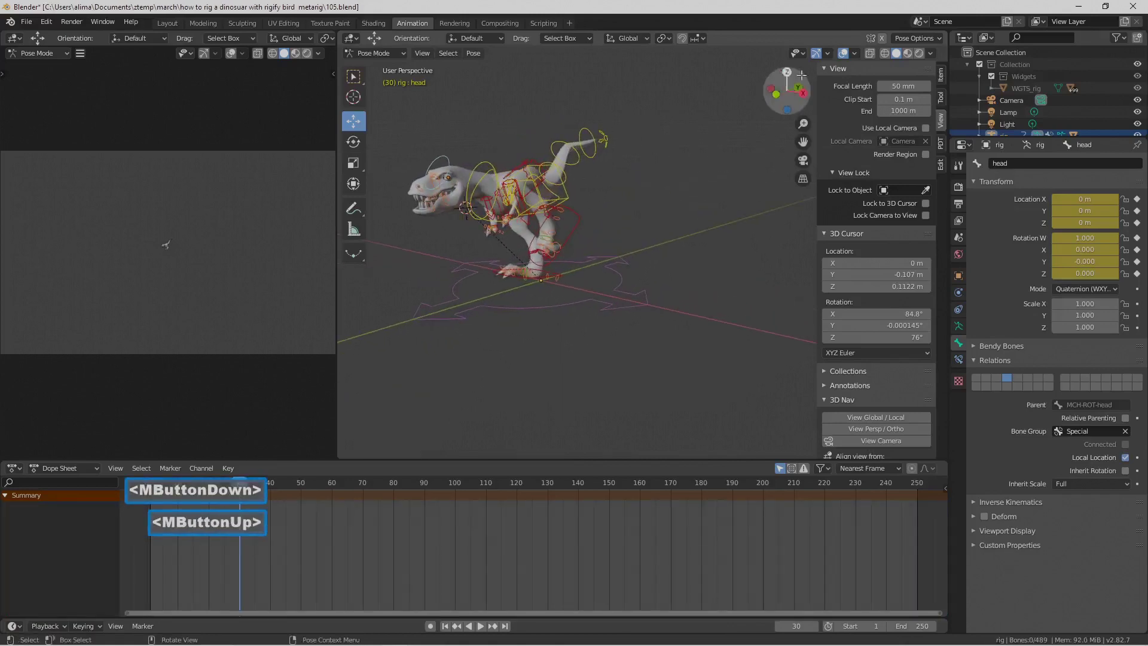
pyautogui.click(842, 55)
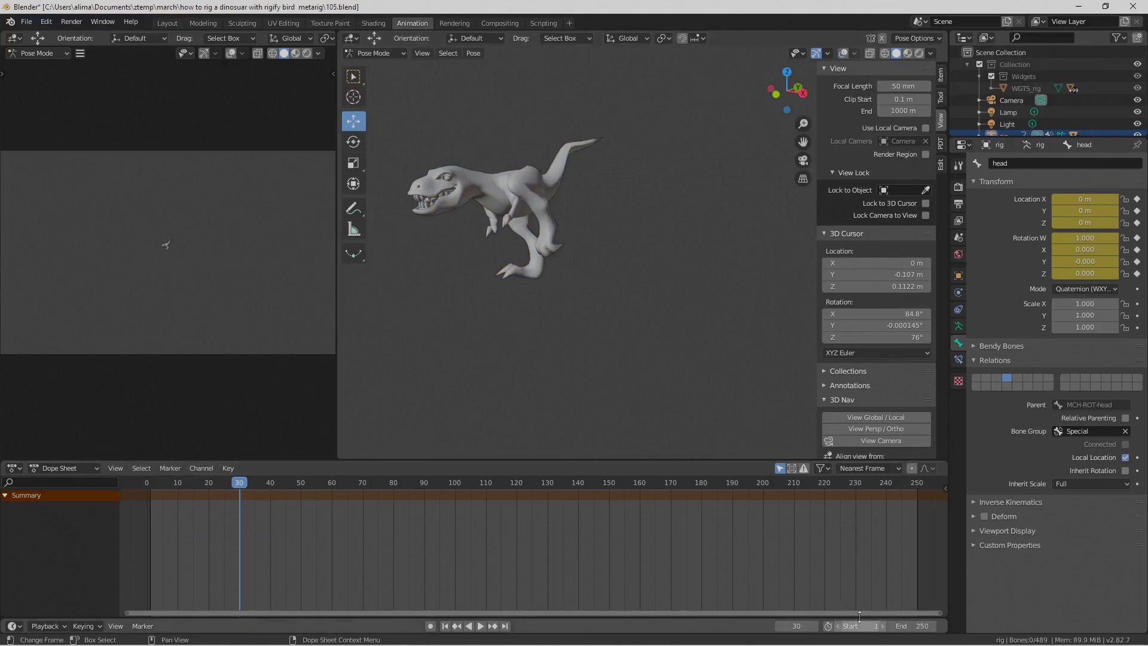
# - Set the animation's end frame to 39, and save the file as 106.blend with the playhead at frame 1
pyautogui.click(909, 625)
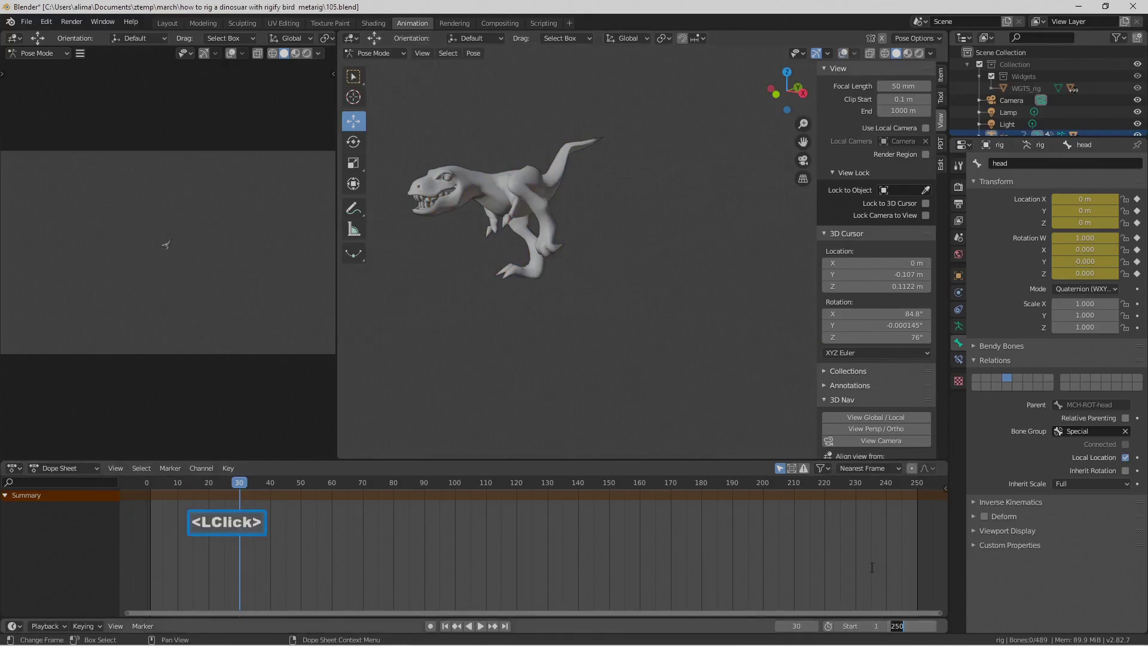
pyautogui.write('3')
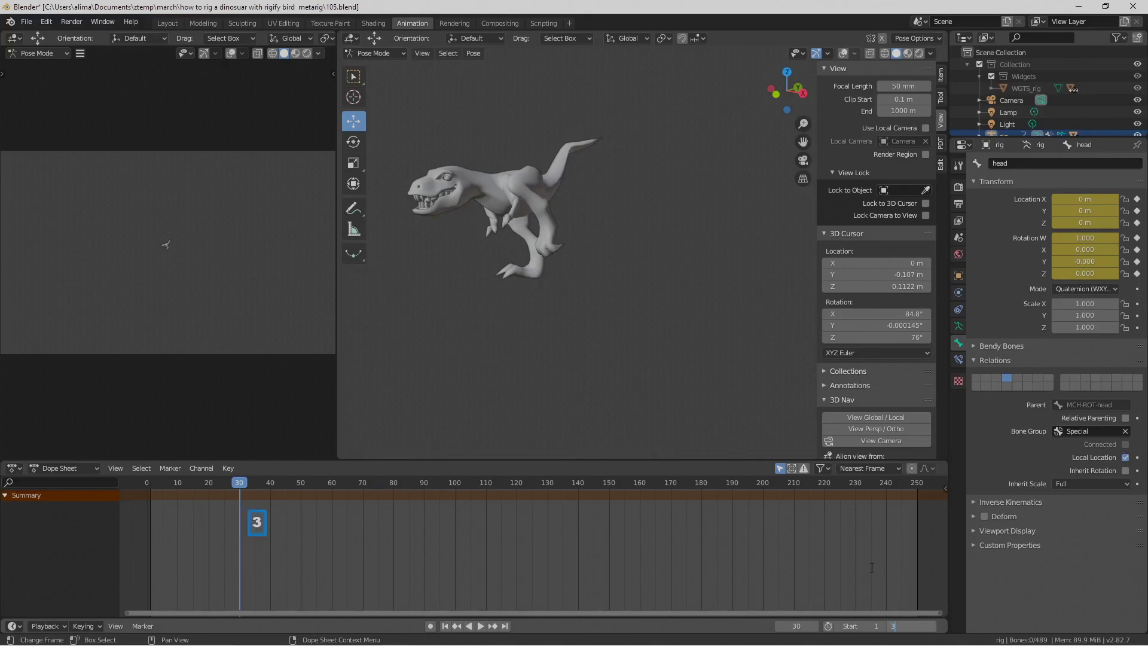
pyautogui.write('9')
pyautogui.press('Return')
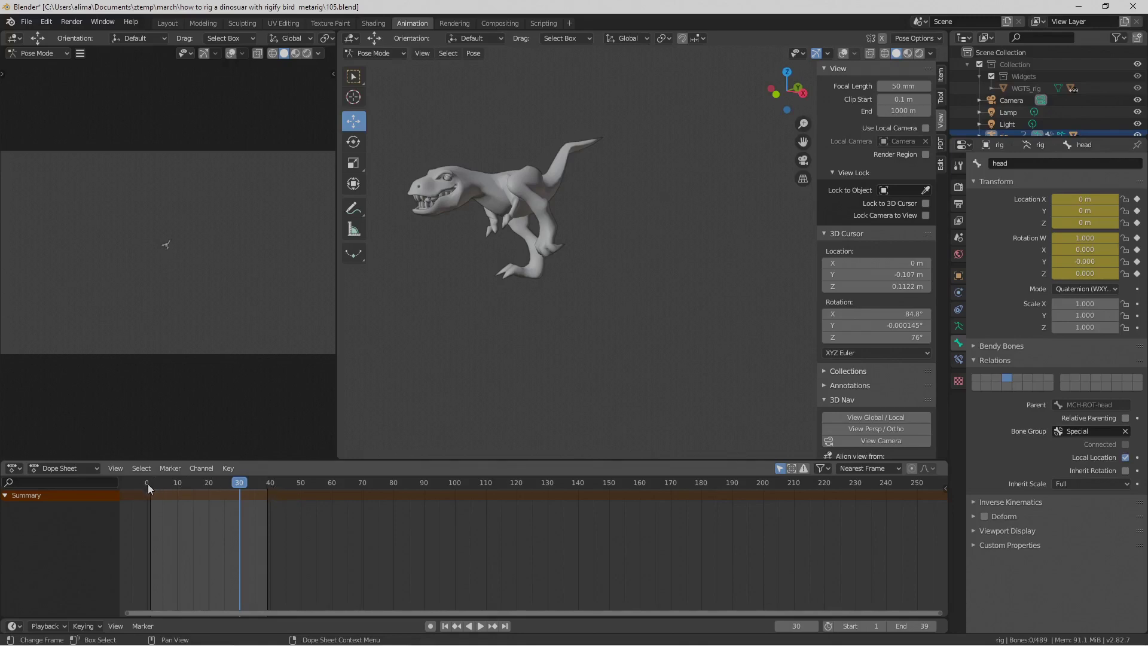
pyautogui.click(446, 625)
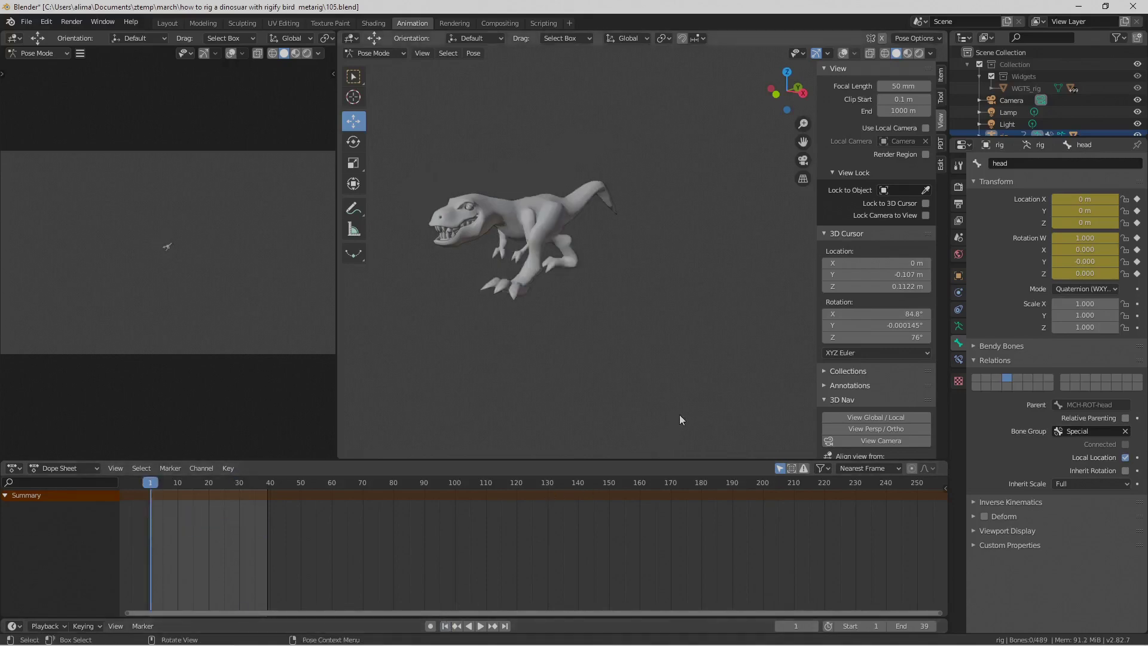
pyautogui.press('Pause')
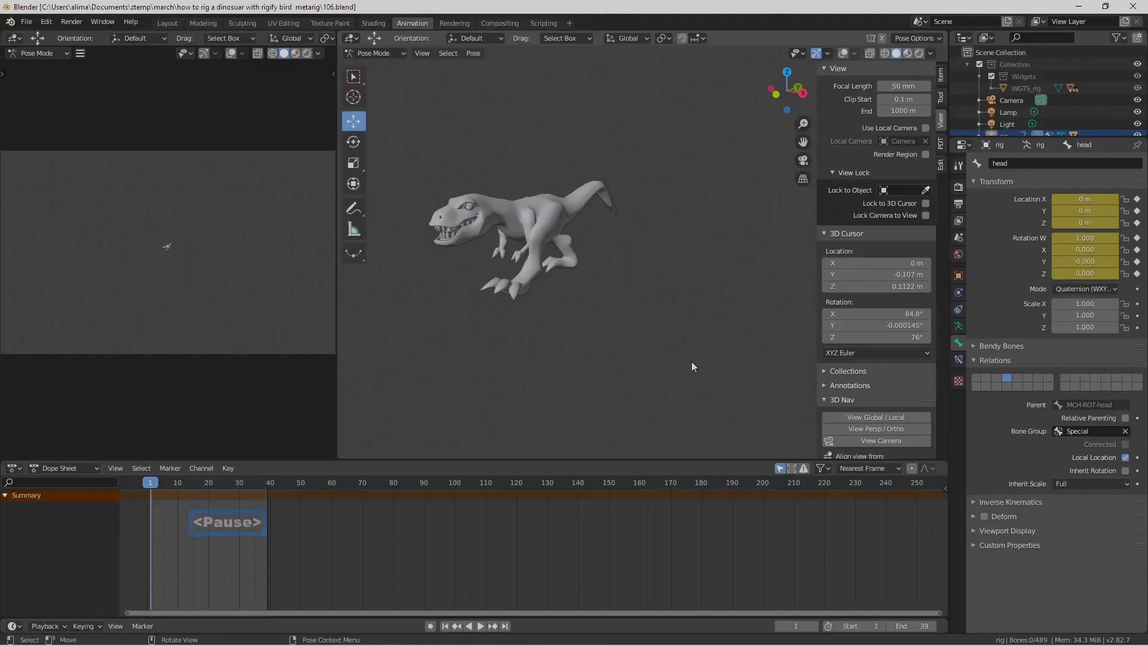
# - Switch to the Layout workspace and save the file as 107.blend
pyautogui.click(167, 23)
pyautogui.press('Pause')
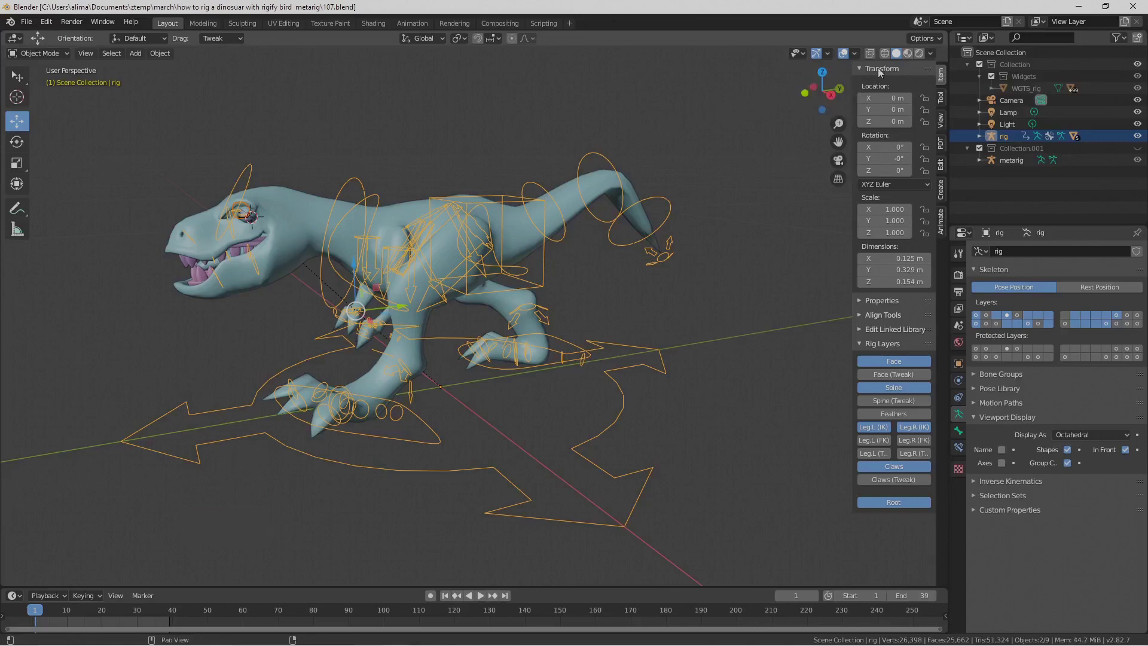
# - Hide the Layout viewport's overlays and play the walk cycle to review it from the front, finishing back in the Animation workspace
pyautogui.click(843, 53)
pyautogui.click(17, 76)
pyautogui.click(481, 595)
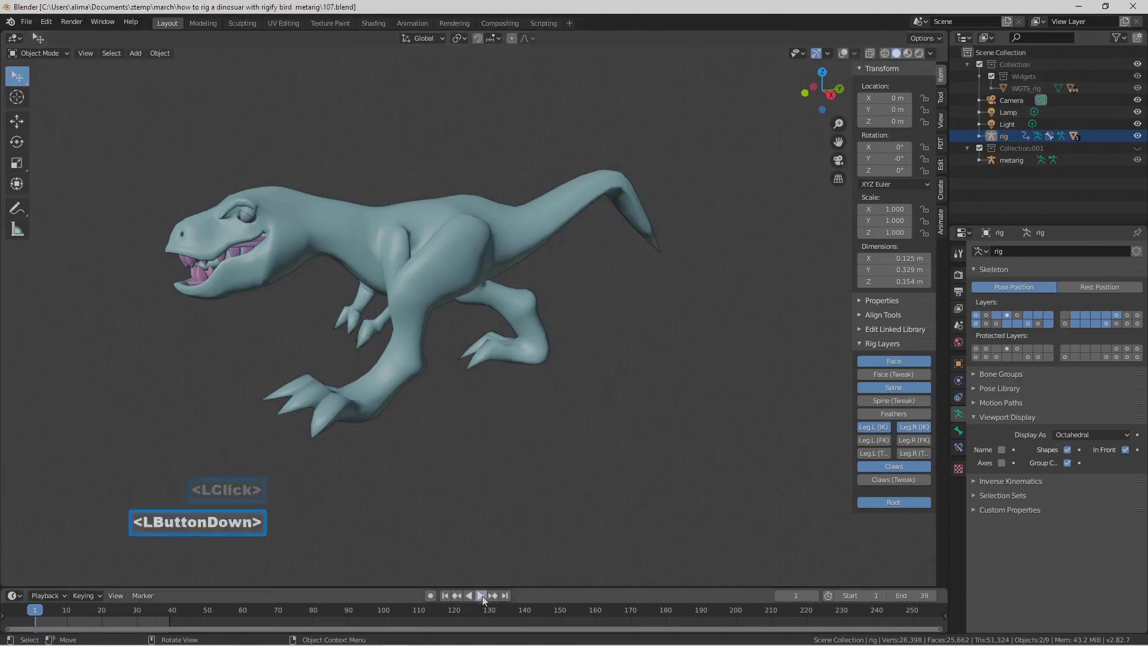
pyautogui.moveTo(464, 478); pyautogui.dragTo(478, 358, button='middle')
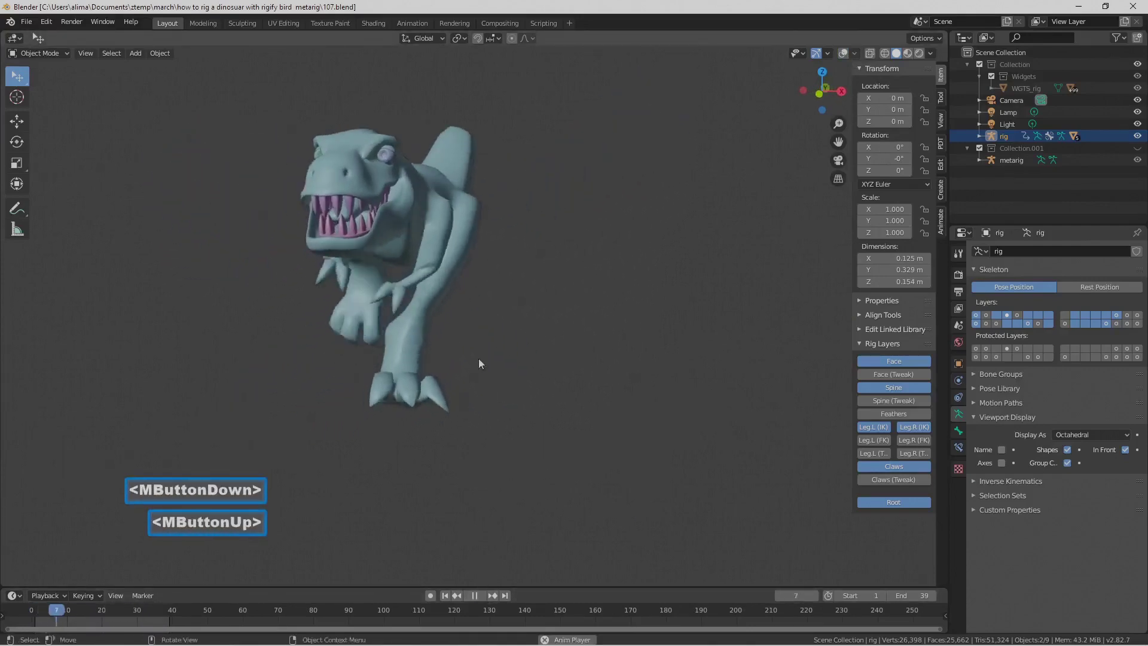
pyautogui.click(477, 595)
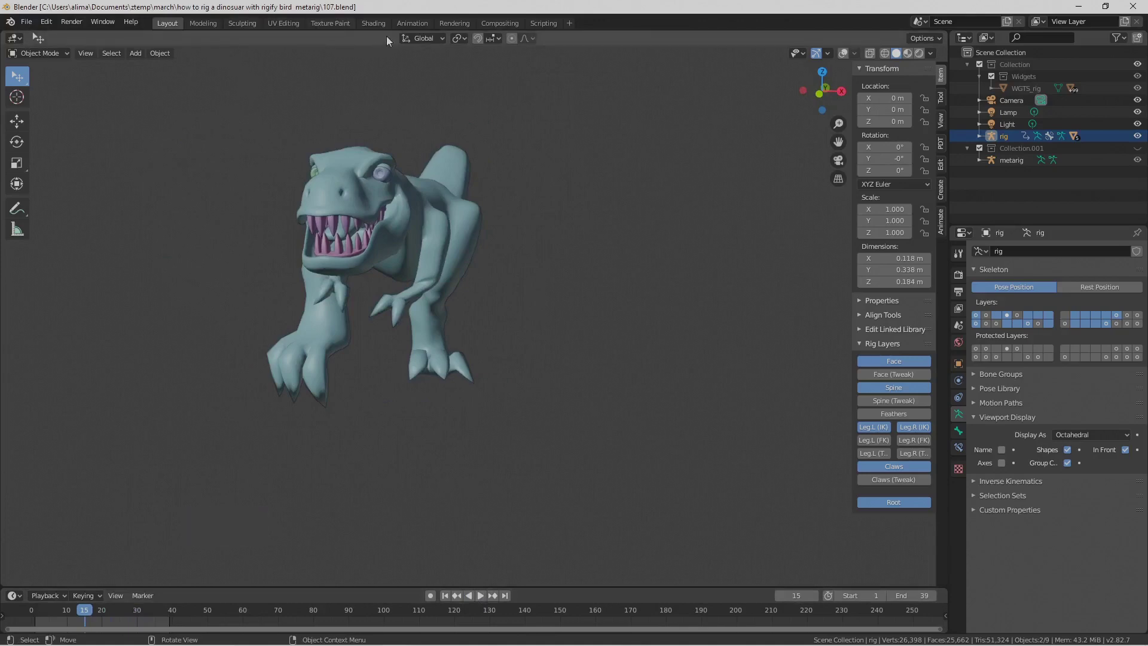
pyautogui.click(412, 22)
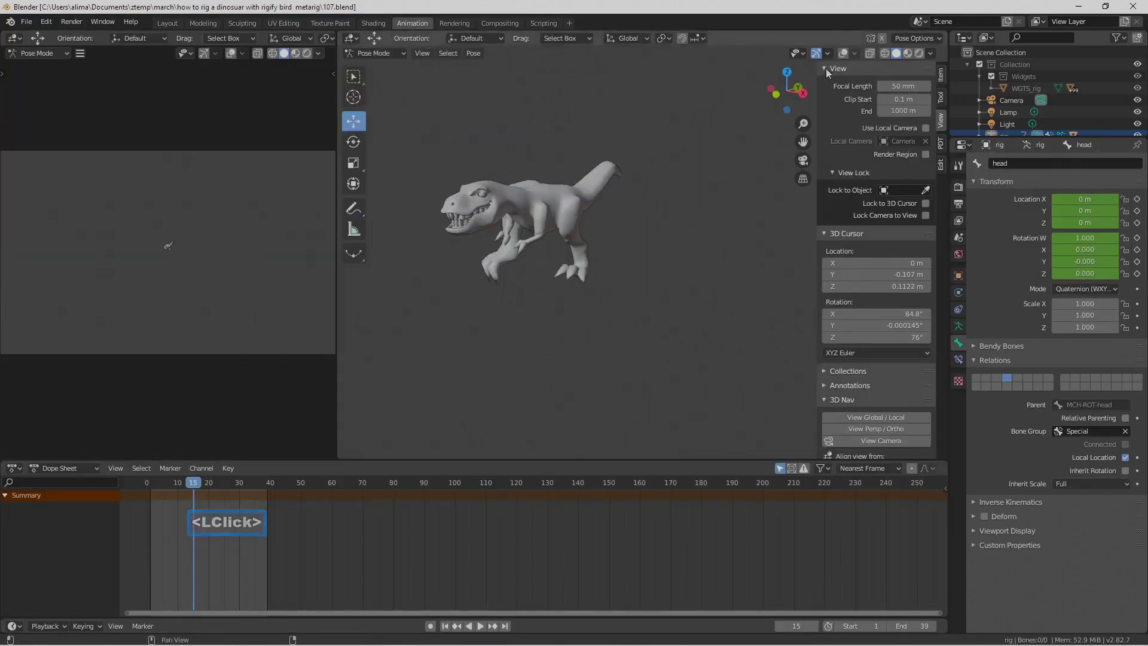
# - Show the overlays in the main viewport again and save the file as 108.blend
pyautogui.click(843, 53)
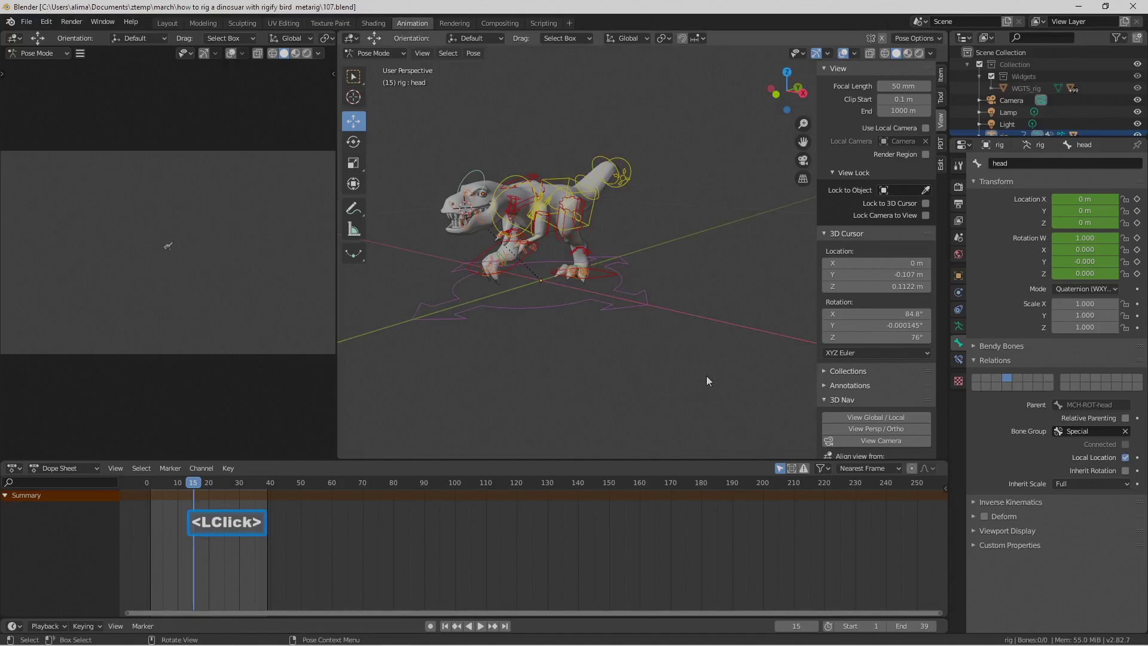
pyautogui.press('Pause')
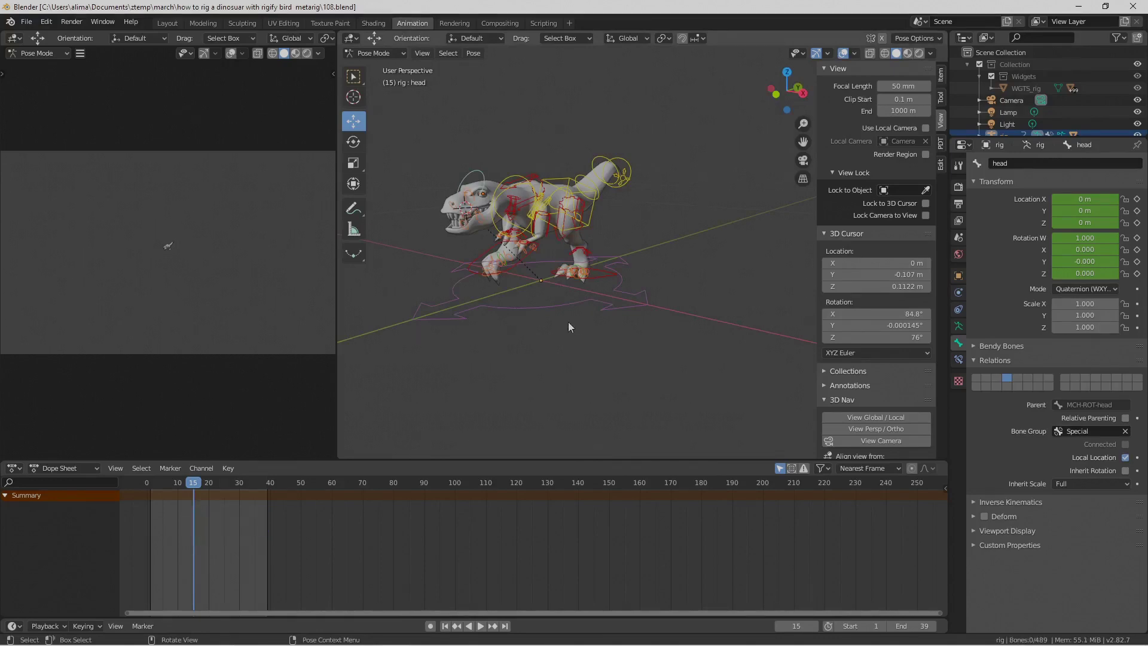
# - Select all the rig's bones and move the playhead to frame 1 to check the stride pose up close
pyautogui.scroll(2, 570, 322)
pyautogui.press('a')
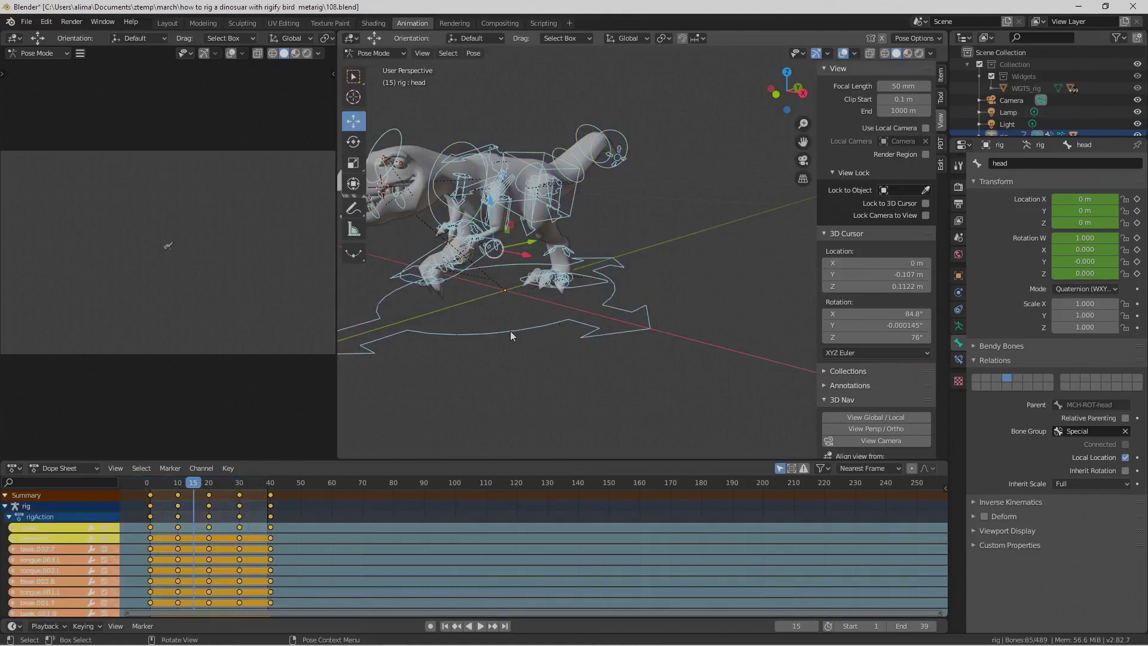
pyautogui.keyDown('shift'); pyautogui.moveTo(495, 320); pyautogui.dragTo(573, 374, button='middle'); pyautogui.keyUp('shift')
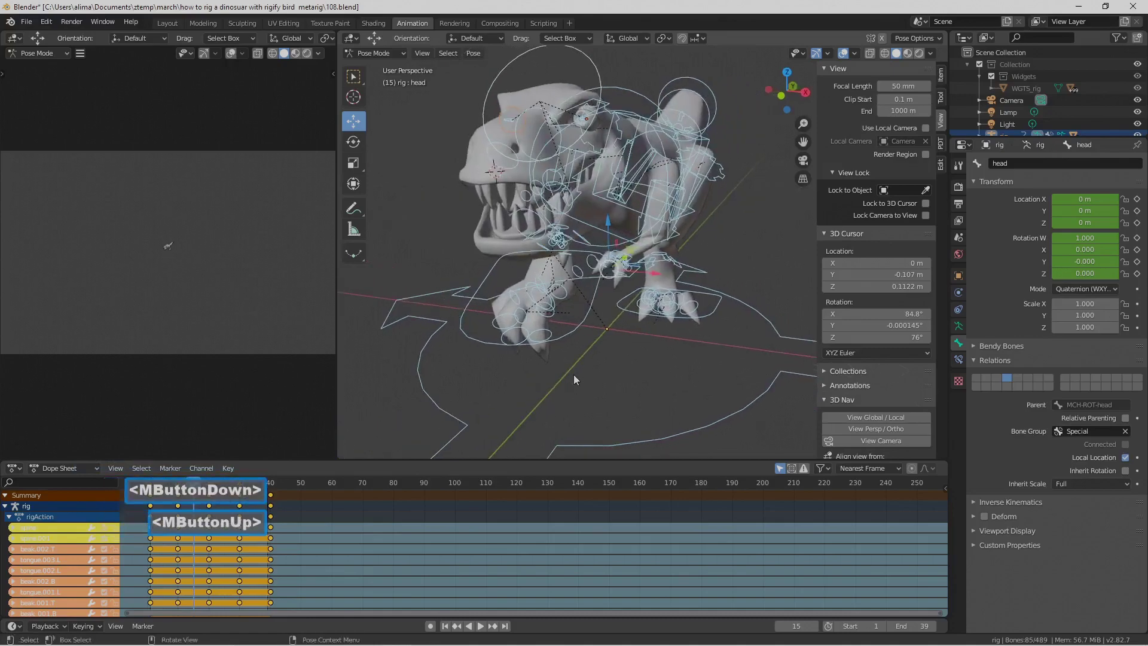
pyautogui.moveTo(195, 483); pyautogui.dragTo(152, 490)
pyautogui.moveTo(553, 321); pyautogui.dragTo(541, 342, button='middle')
pyautogui.moveTo(536, 328); pyautogui.dragTo(536, 328, button='middle')
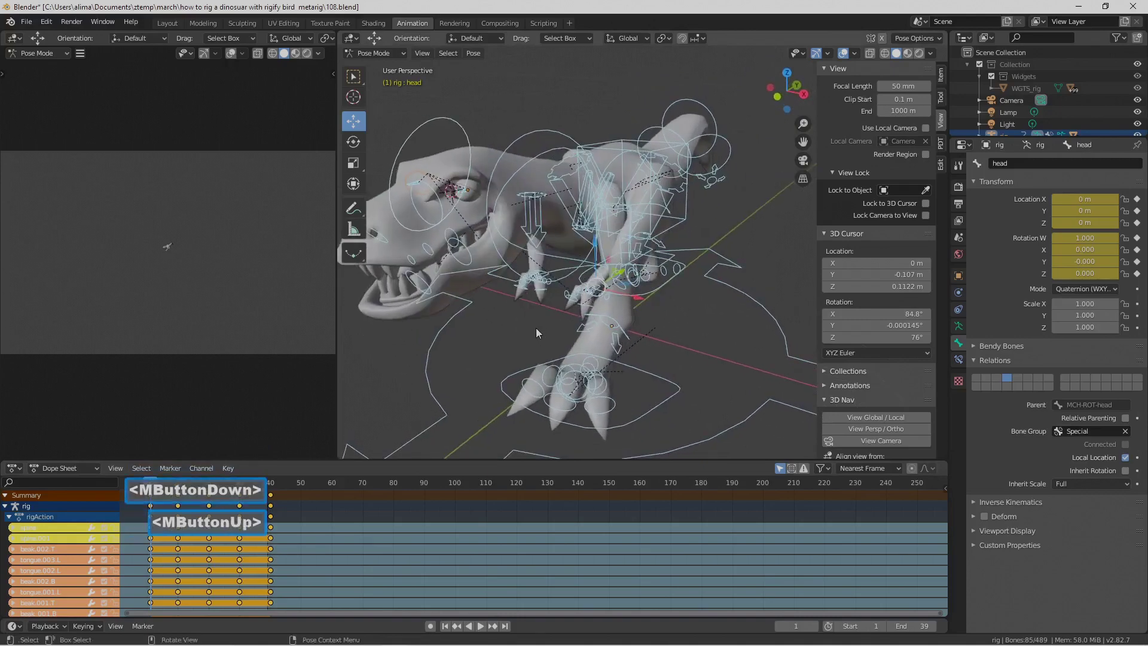
# - Move the left arm's IK control foot_ik.L.001 along global X to a location of about -0.0091 m at frame 1
pyautogui.scroll(2, 655, 345)
pyautogui.scroll(1, 656, 346)
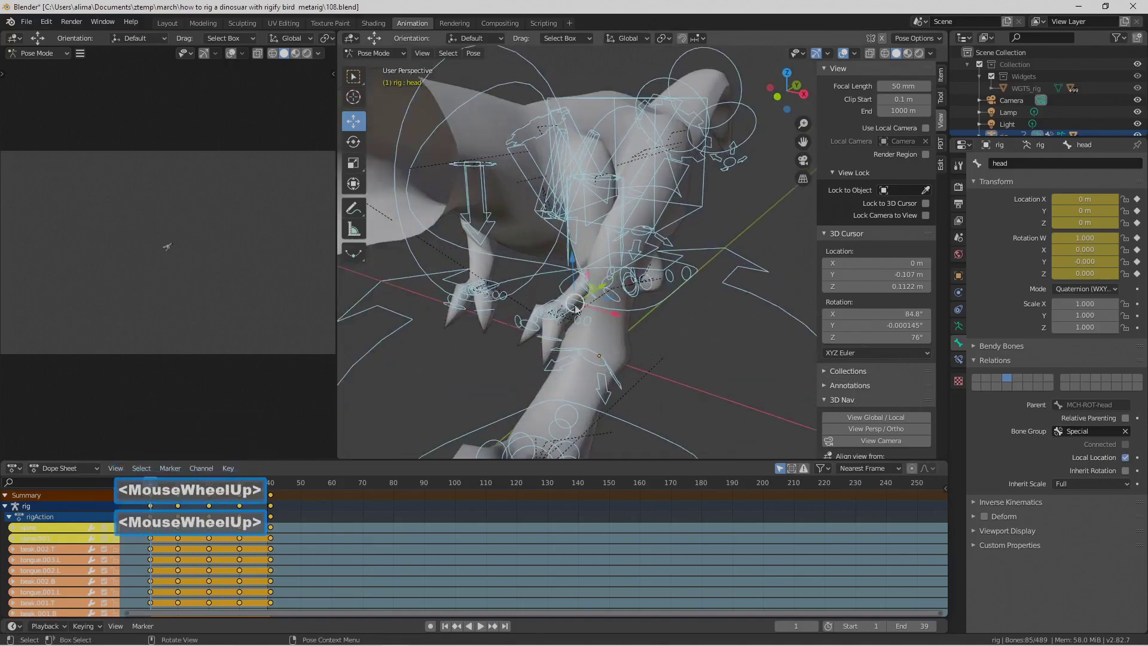
pyautogui.click(556, 303)
pyautogui.moveTo(584, 325); pyautogui.dragTo(559, 317)
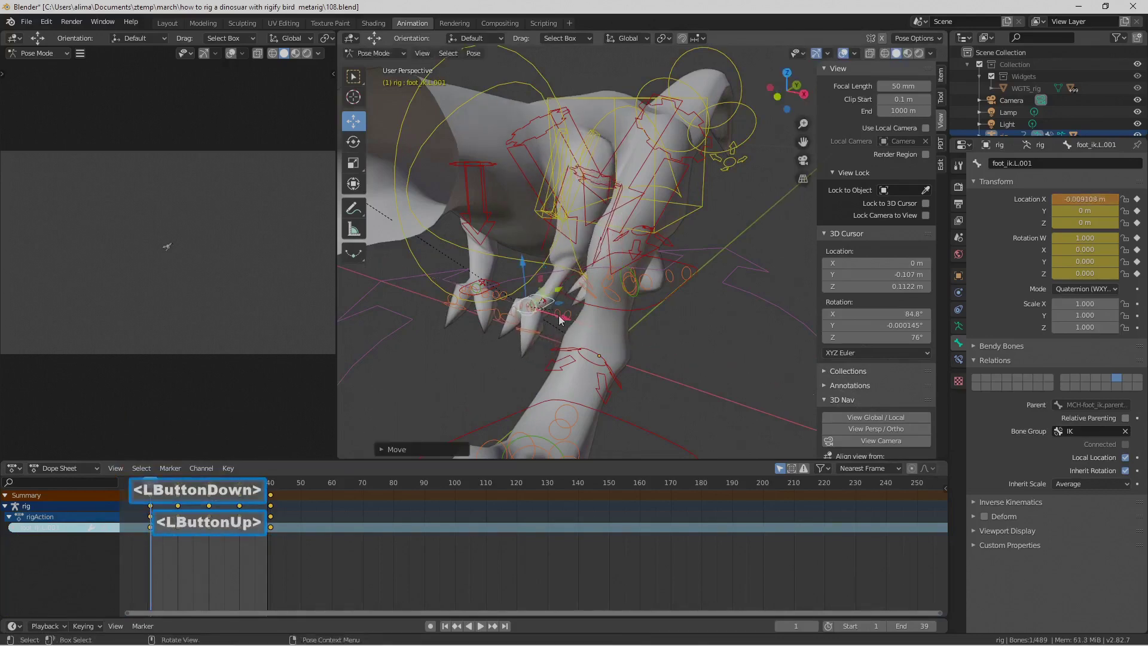
# - Copy the left arm IK control's pose and paste it flipped onto the right arm's control
pyautogui.rightClick(697, 336)
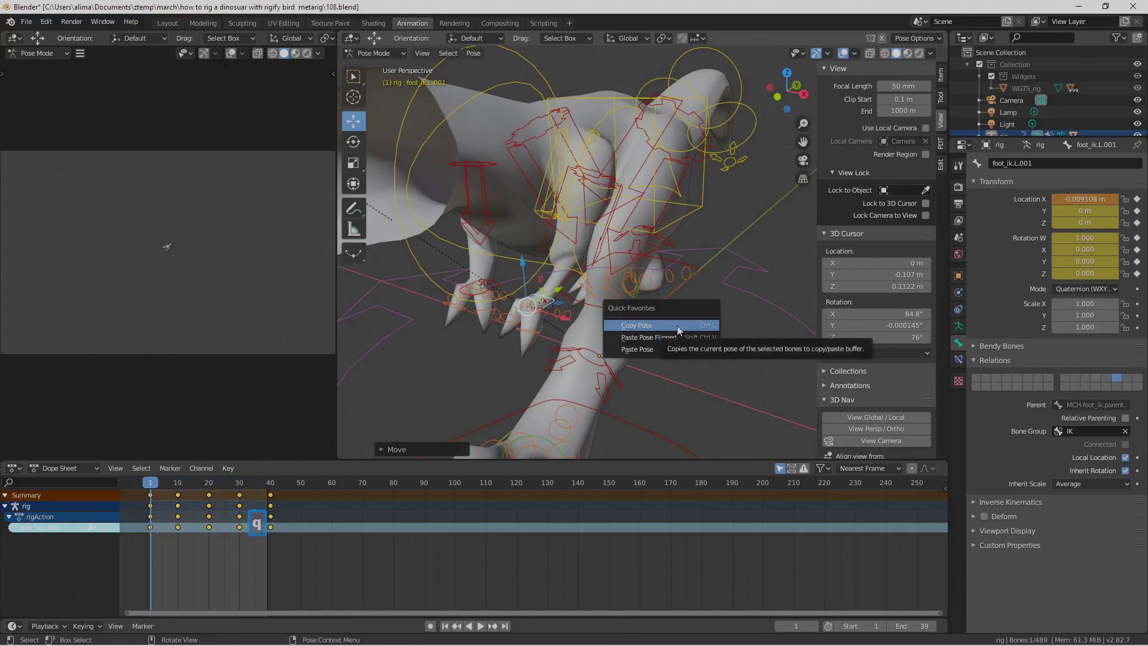
pyautogui.click(677, 325)
pyautogui.rightClick(676, 327)
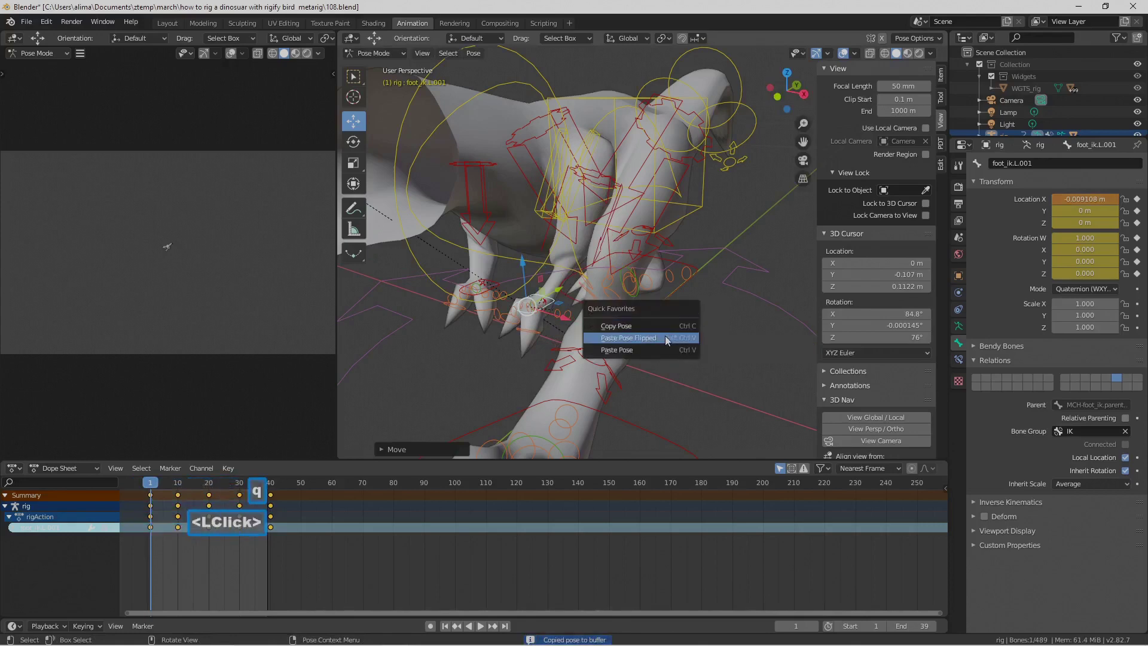
pyautogui.click(652, 343)
pyautogui.moveTo(509, 318); pyautogui.dragTo(513, 319, button='middle')
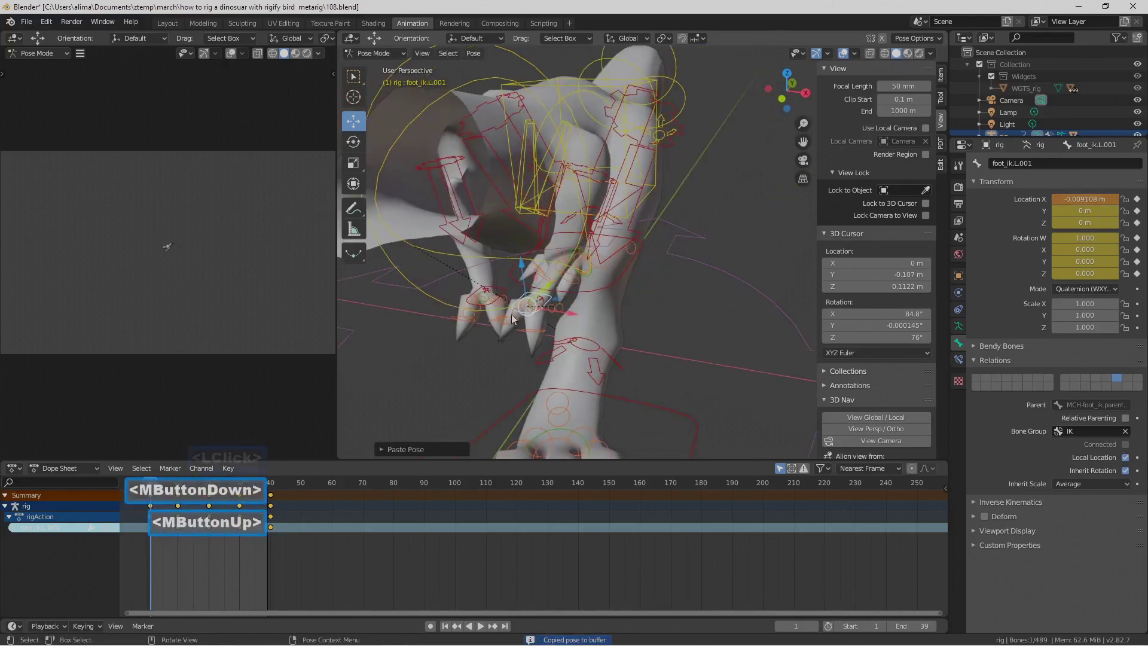
# - Rotate foot_ik.R.001 around global Z to about W 0.985, Z -0.174, and move it along X to about 0.0063 m
pyautogui.click(497, 286)
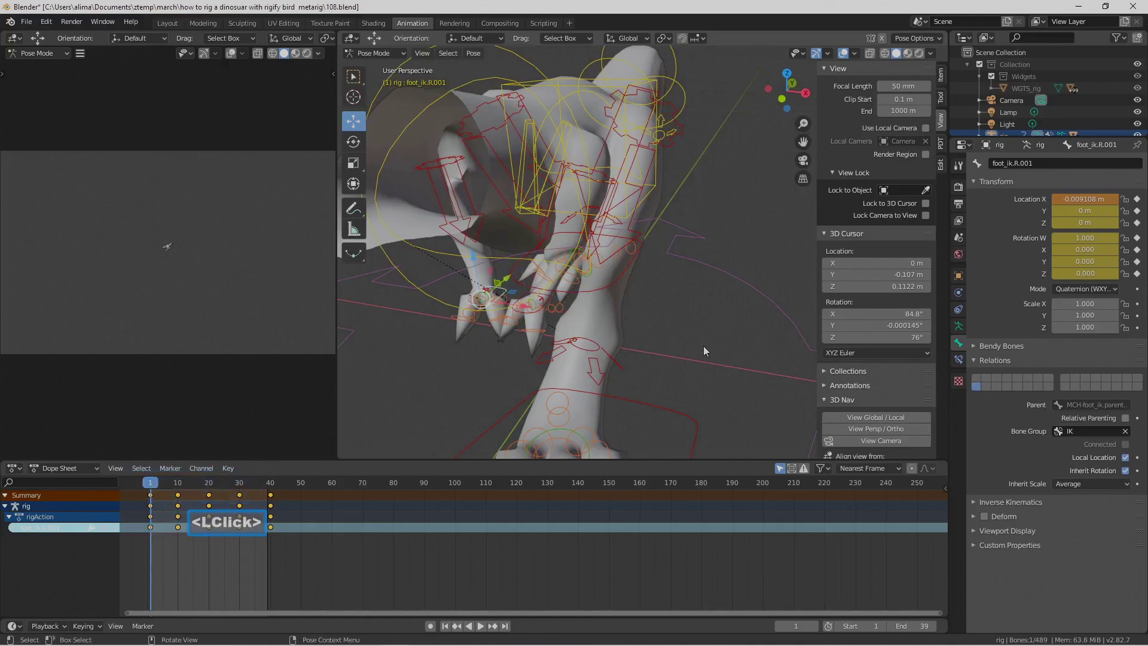
pyautogui.press('r')
pyautogui.press('z')
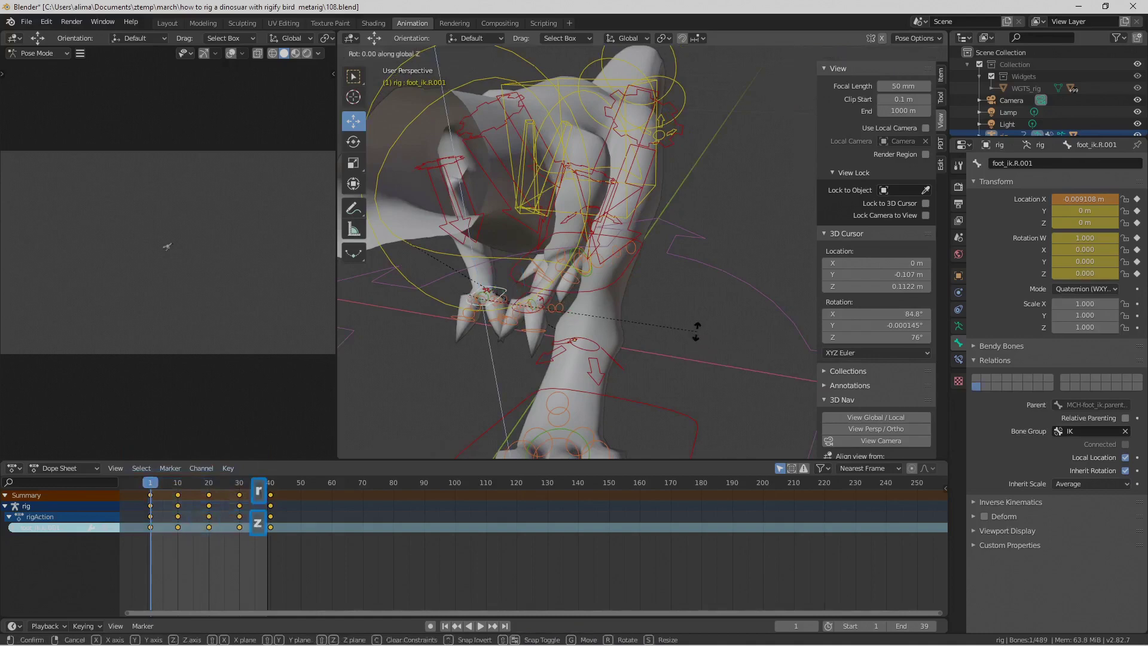
pyautogui.click(651, 396)
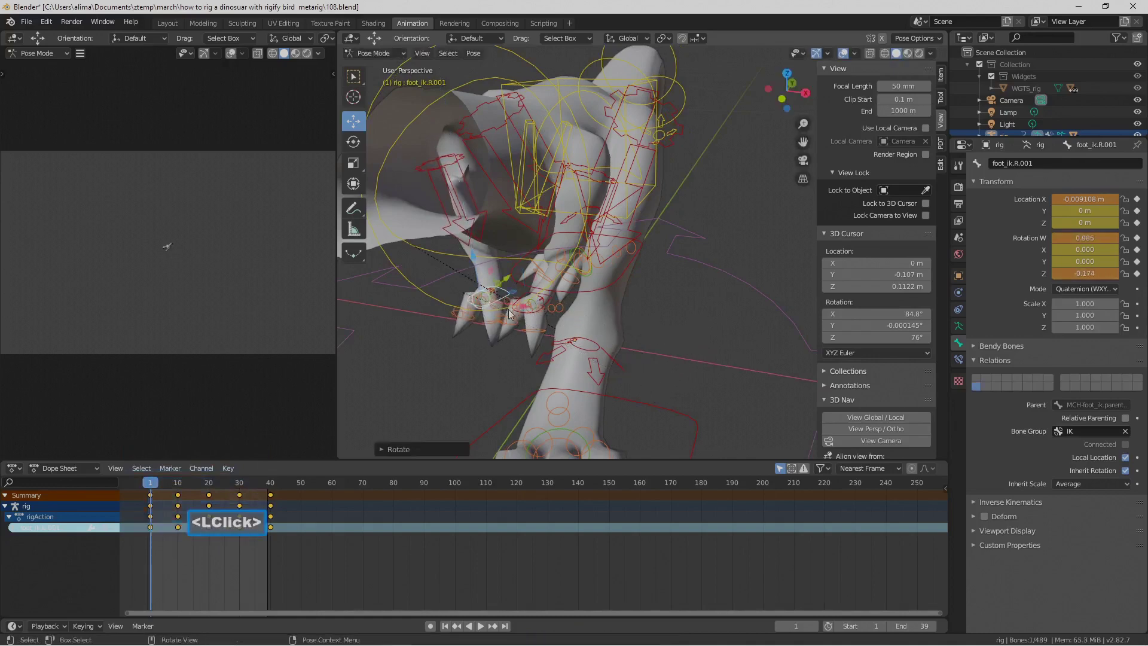
pyautogui.moveTo(522, 308); pyautogui.dragTo(640, 327)
# - Insert LocRot keyframes for all bones at frame 1 and save the file as 109.blend
pyautogui.scroll(-4, 742, 246)
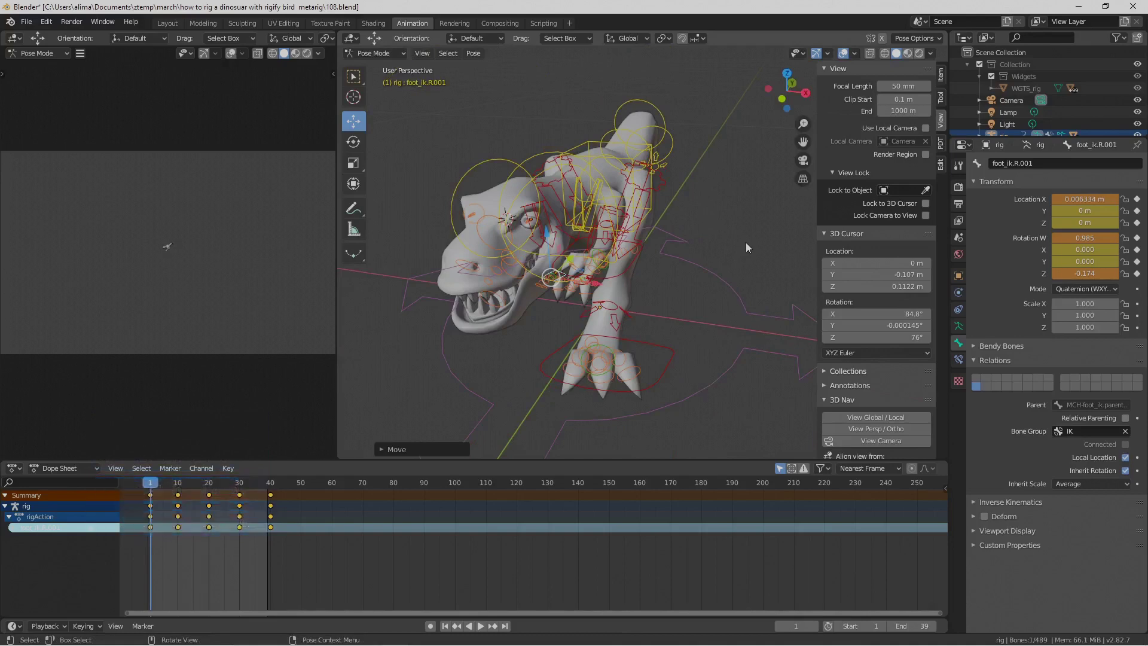
pyautogui.scroll(-3, 745, 242)
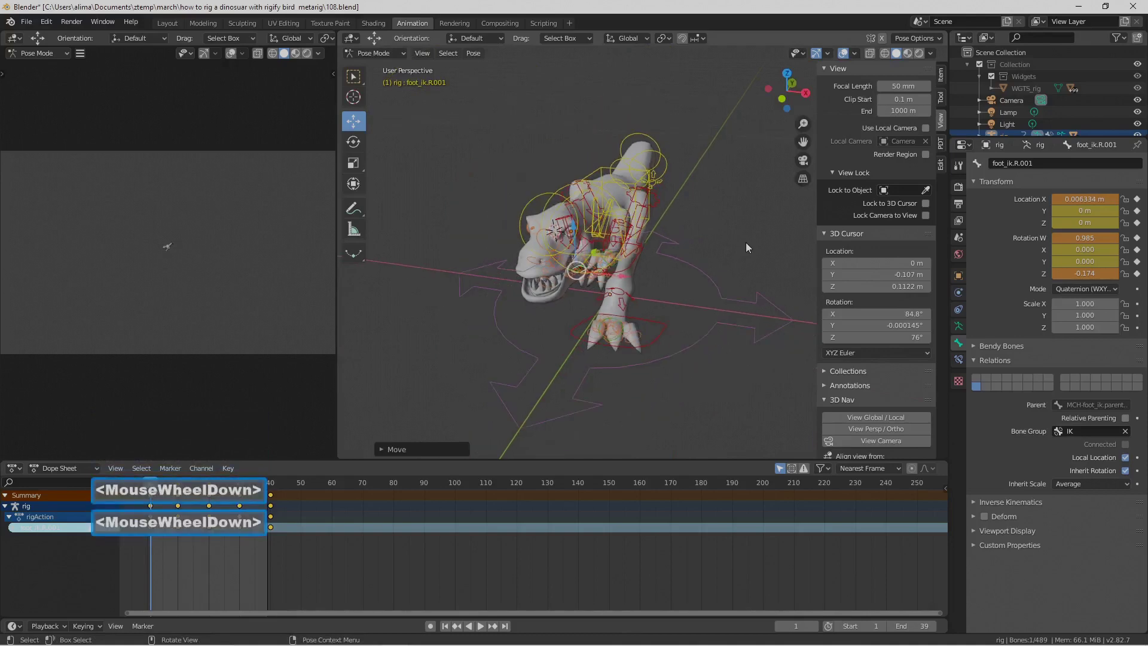
pyautogui.press('a')
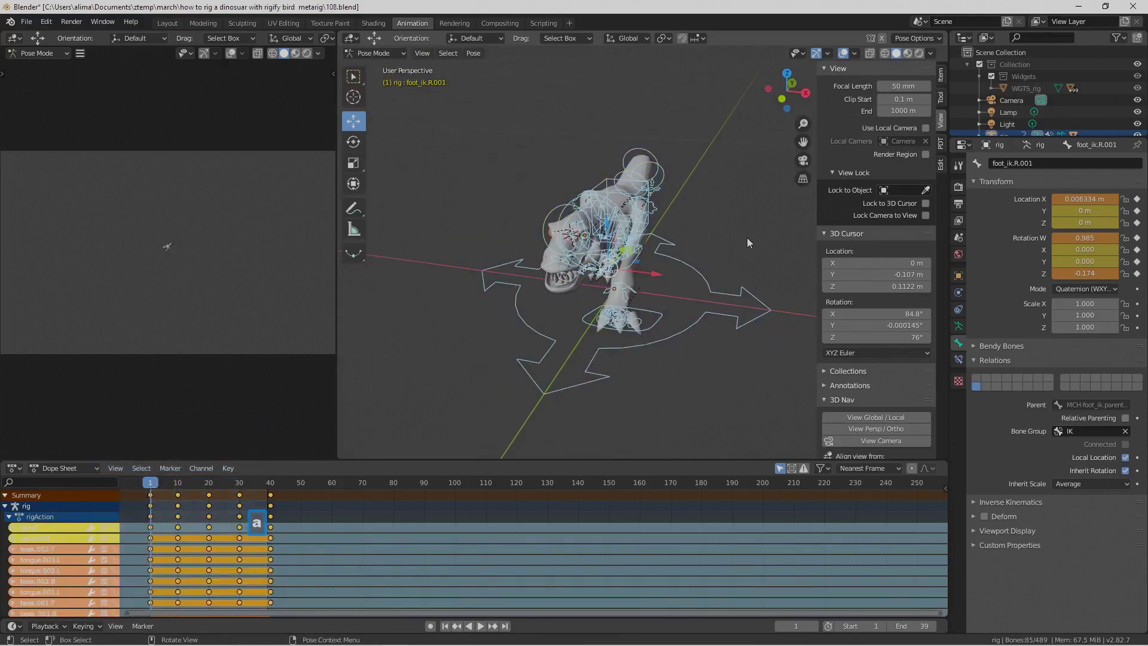
pyautogui.press('i')
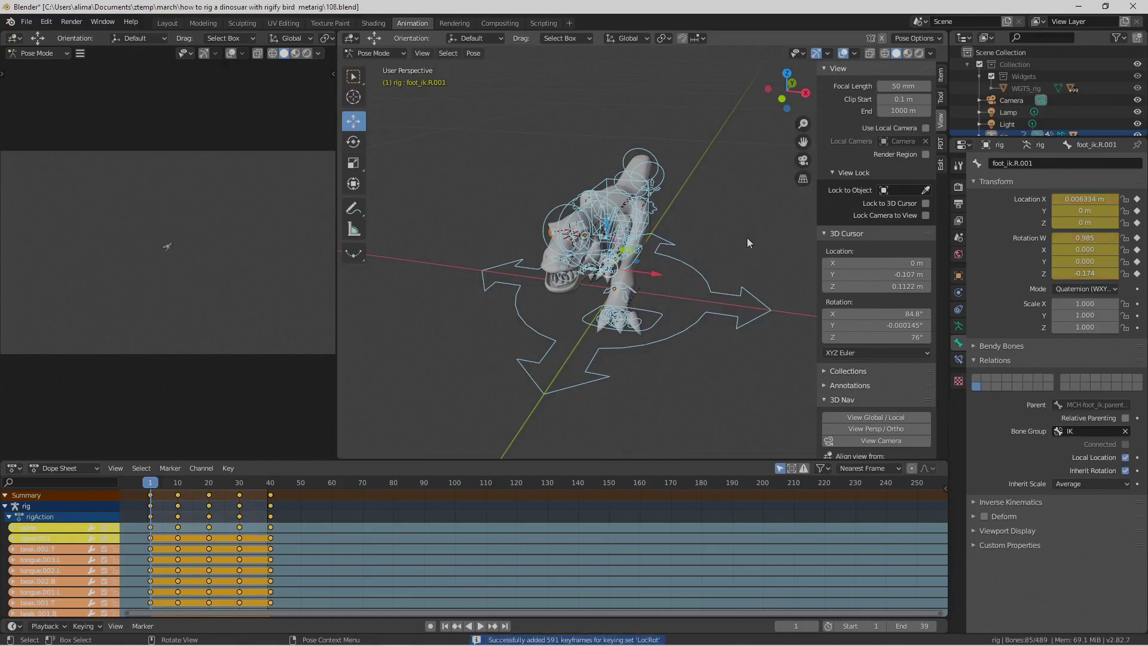
pyautogui.press('Pause')
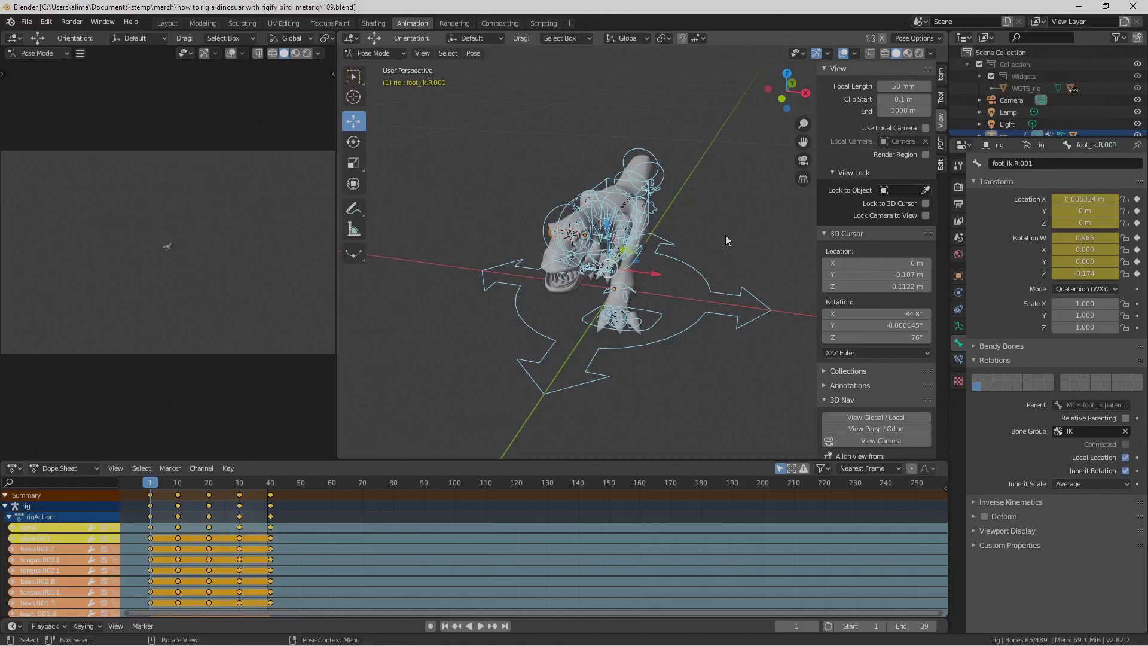
# - Copy the frame 1 pose of all bones, paste and keyframe it at frame 40, and save as 110.blend
pyautogui.rightClick(726, 235)
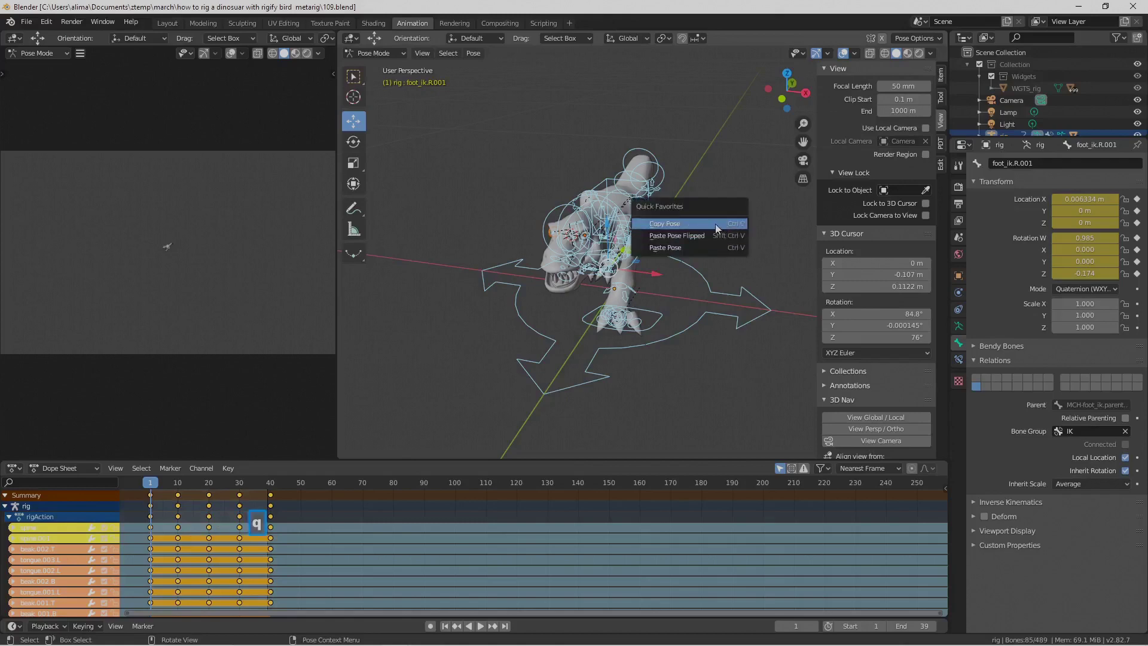
pyautogui.click(715, 223)
pyautogui.moveTo(158, 484); pyautogui.dragTo(272, 497)
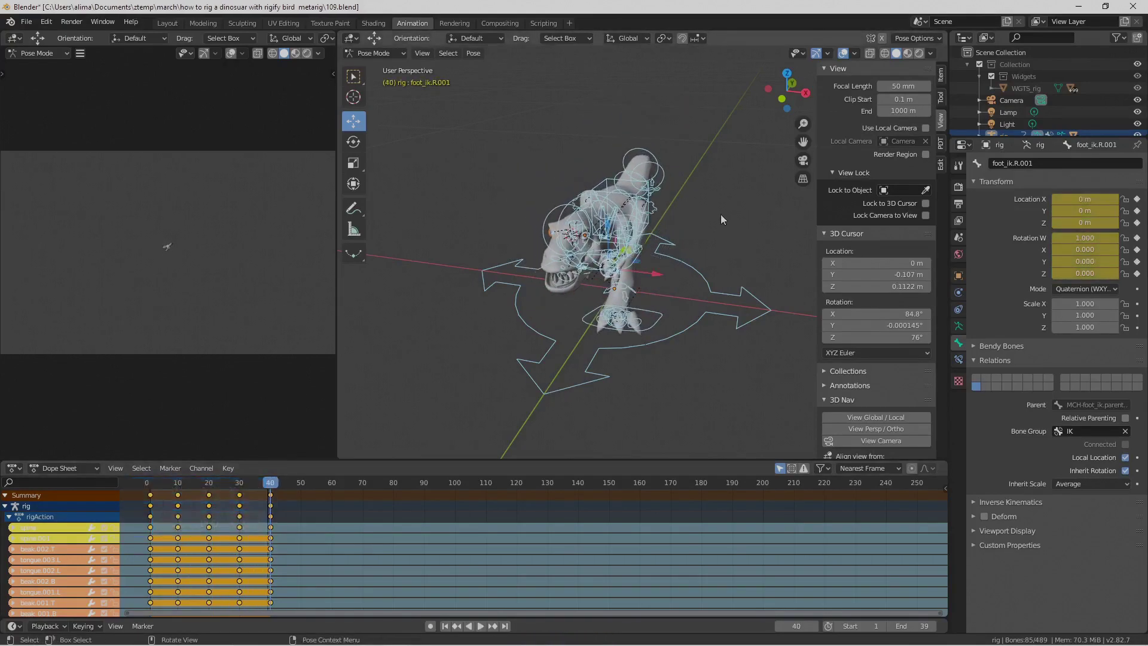
pyautogui.press('q')
pyautogui.click(701, 239)
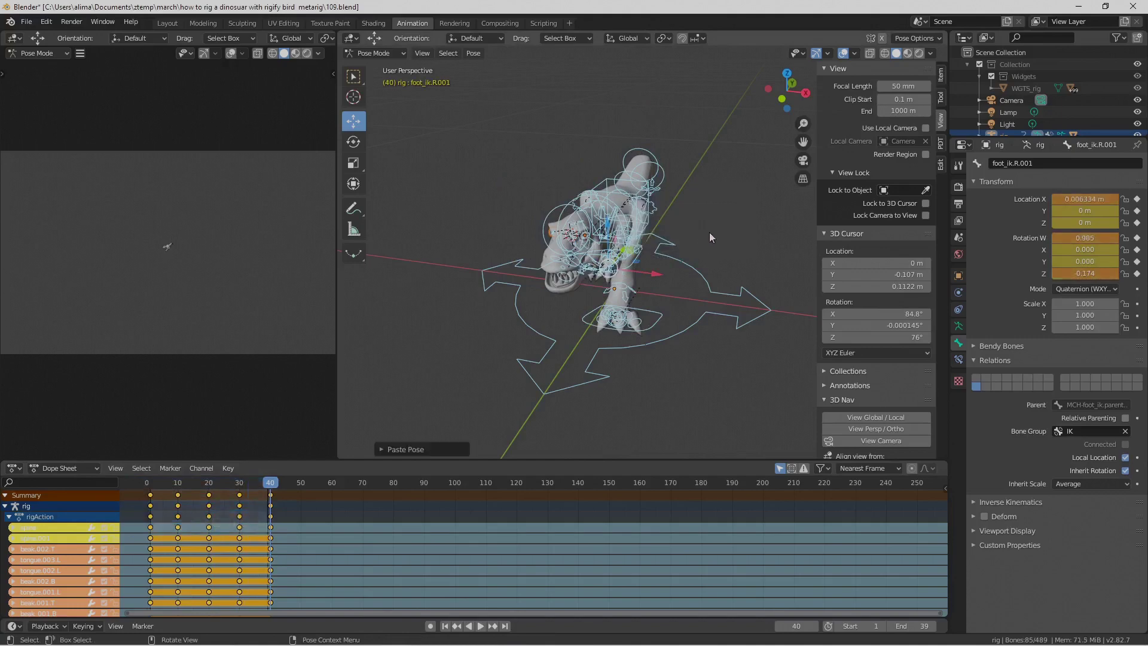
pyautogui.press('i')
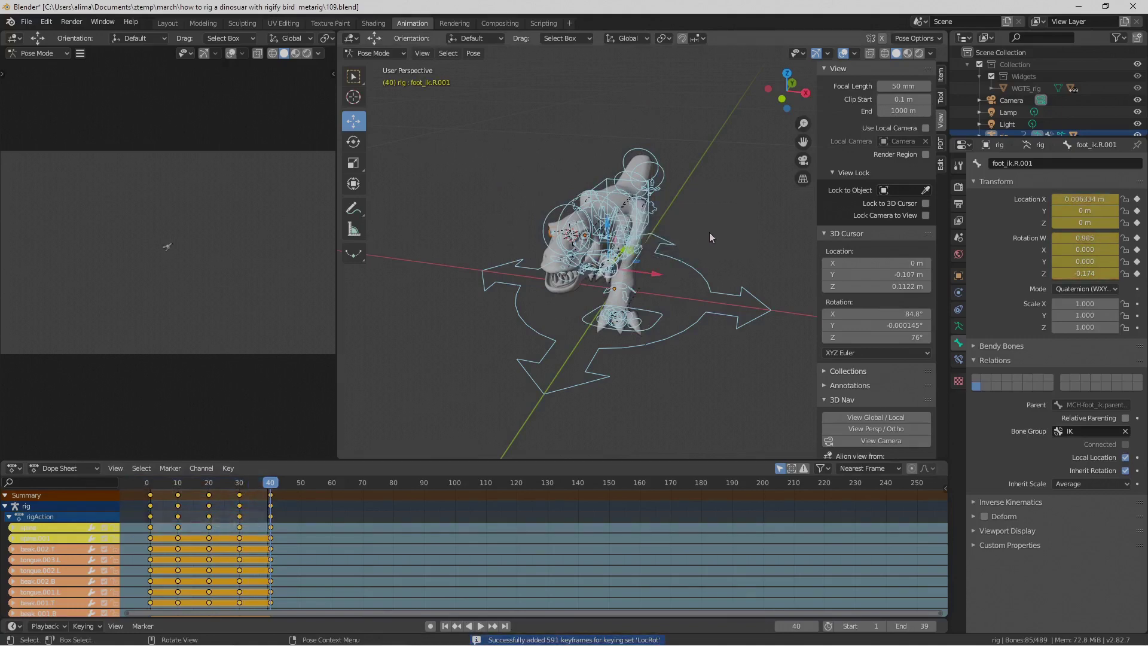
pyautogui.hotkey('ctrl', 'alt', 's')
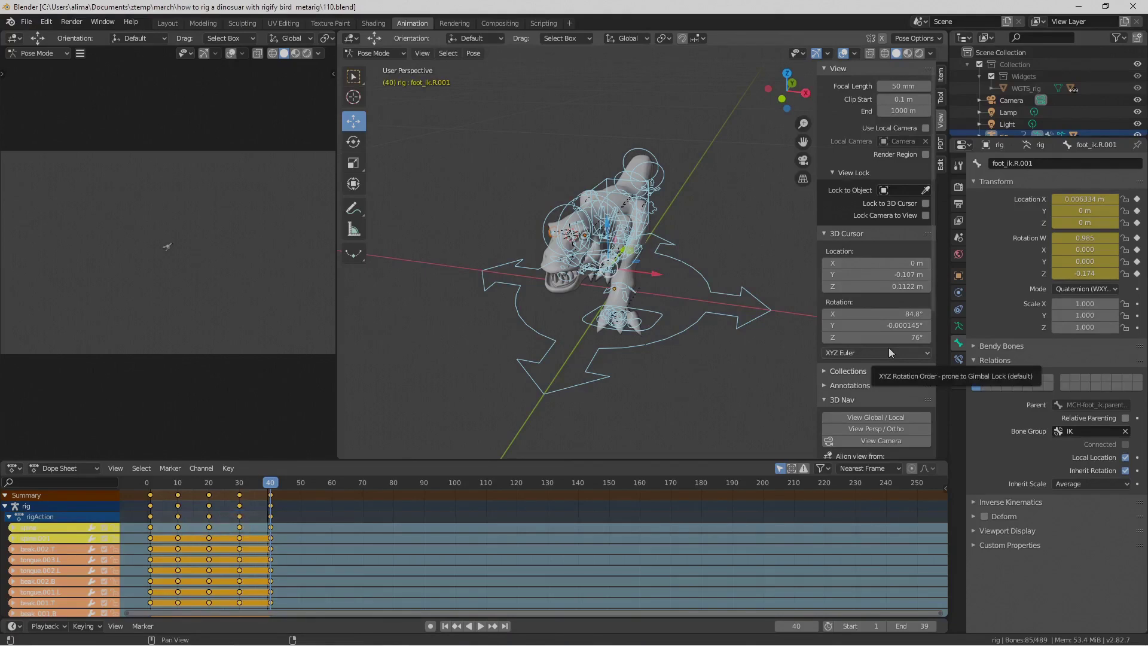
# - Paste the copied pose flipped at frame 20, keyframe all bones there, and save the file as 111.blend
pyautogui.click(263, 483)
pyautogui.moveTo(263, 483); pyautogui.dragTo(208, 483)
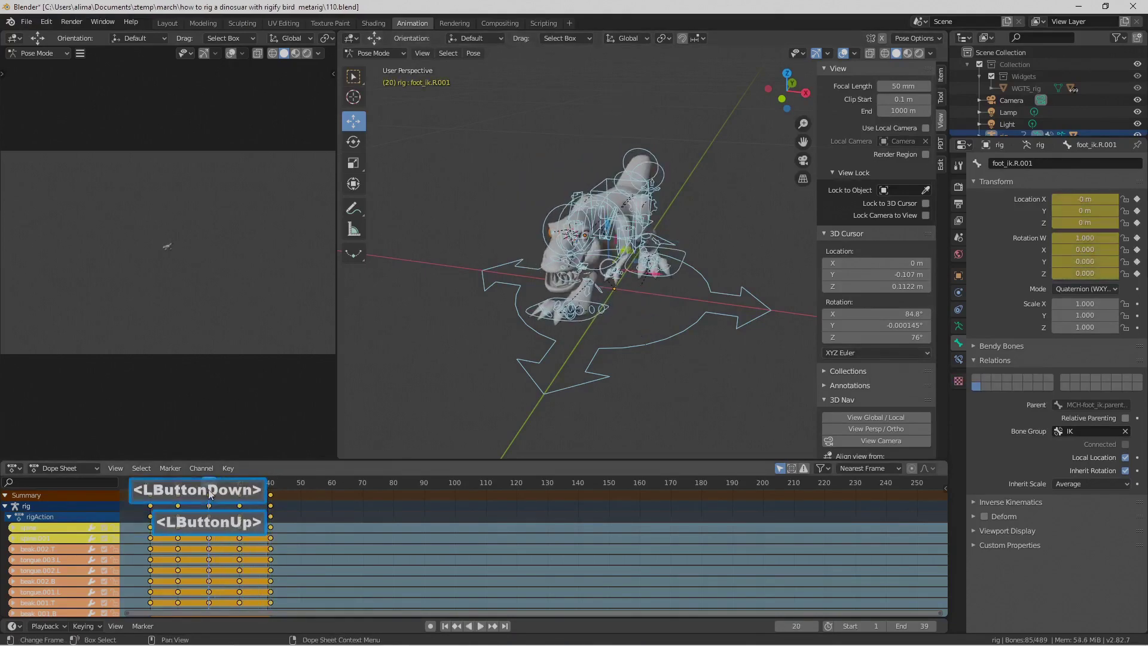
pyautogui.press('q')
pyautogui.click(742, 202)
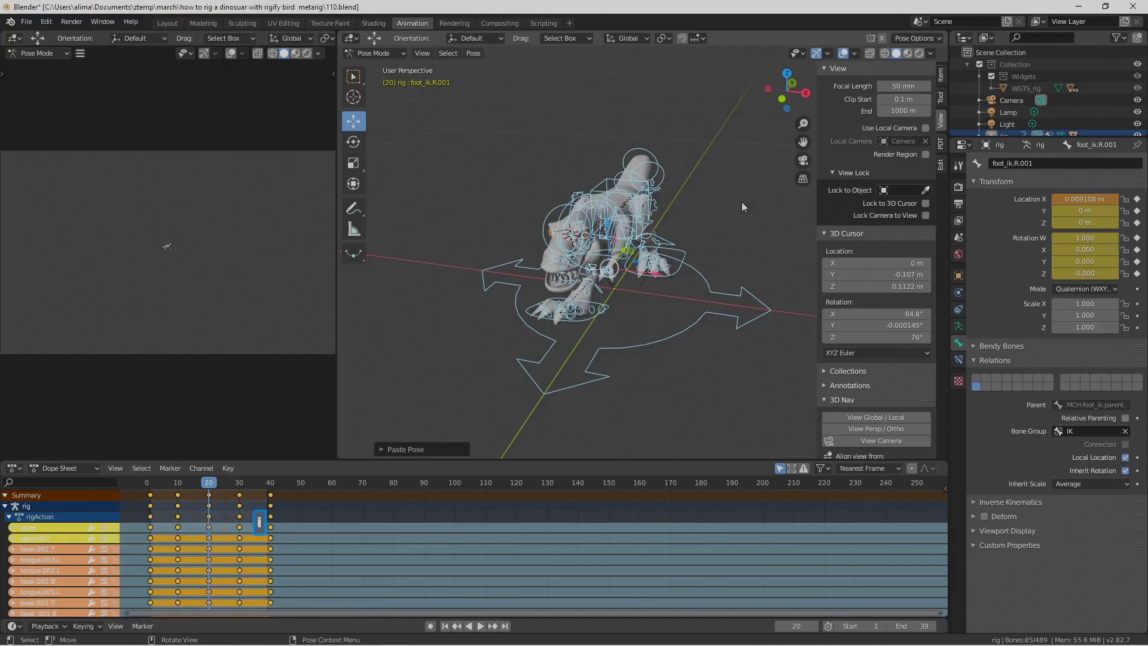
pyautogui.press('i')
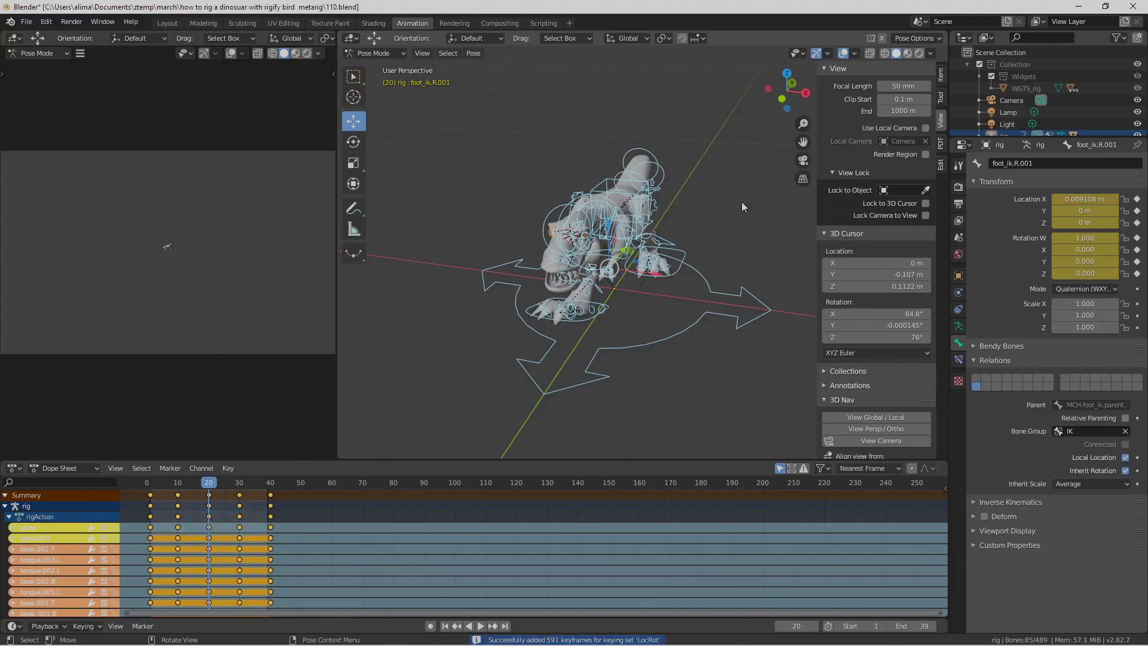
pyautogui.press('Pause')
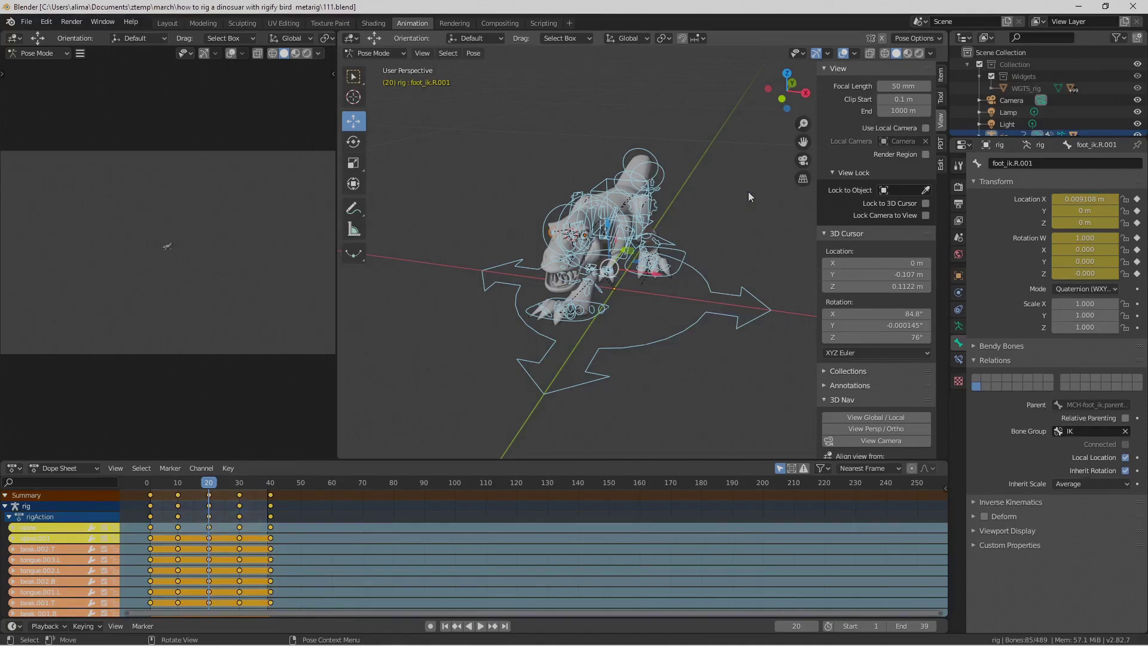
# - Deselect all bones, switch to the Layout workspace, and play the walk cycle to review the adjusted arm motion from the front and side
pyautogui.click(748, 191)
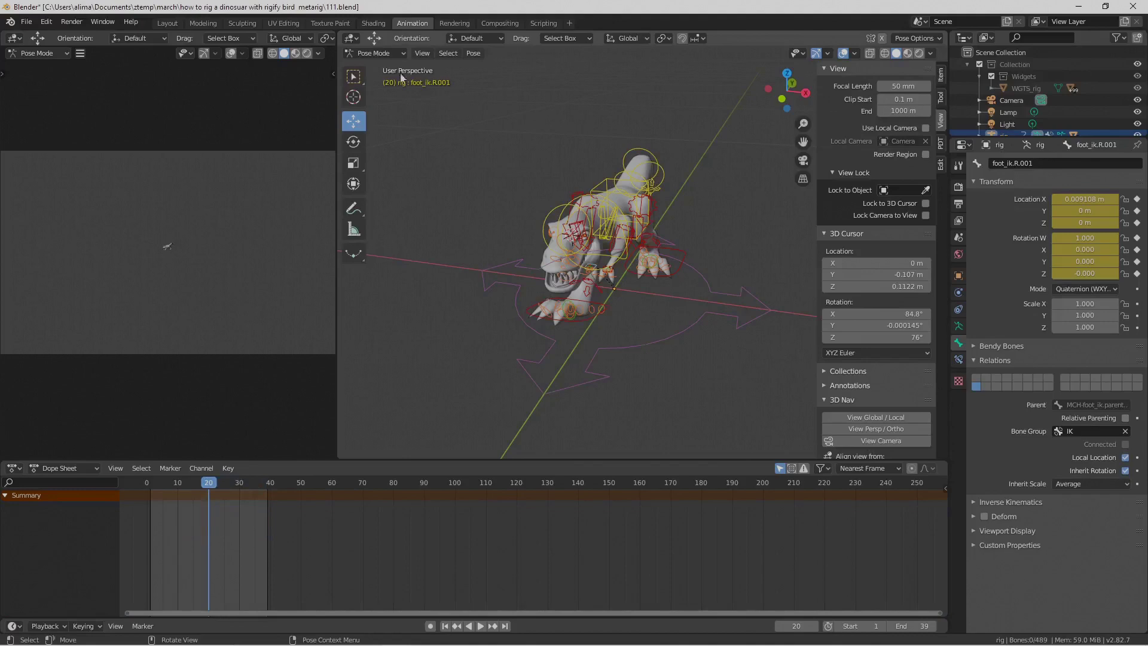
pyautogui.click(167, 24)
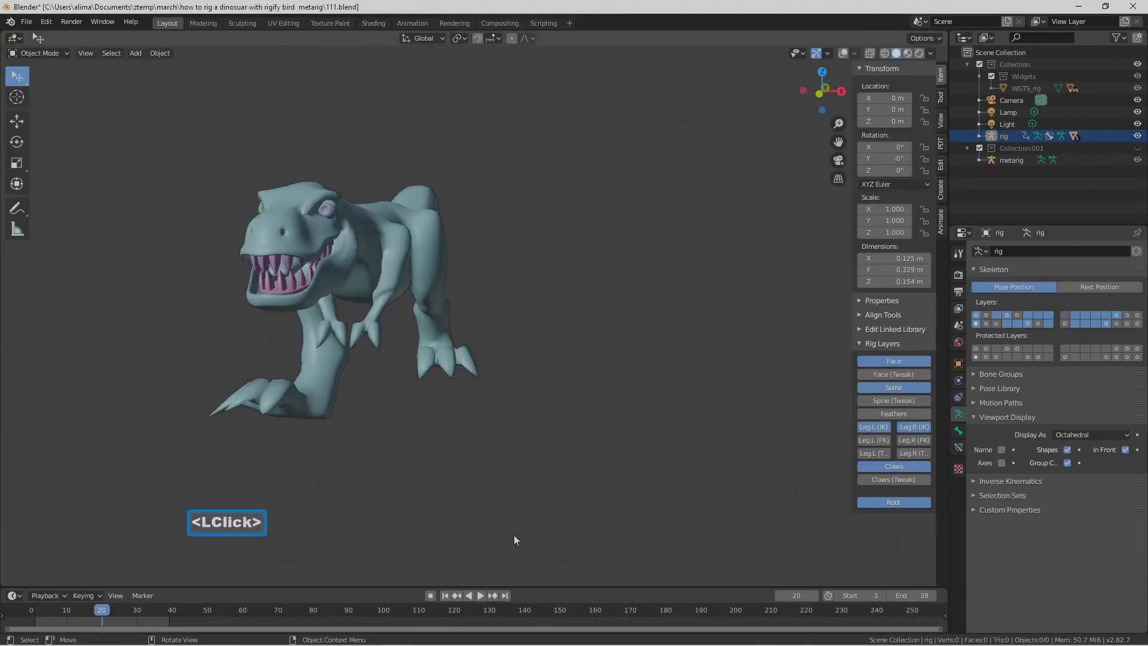
pyautogui.click(480, 596)
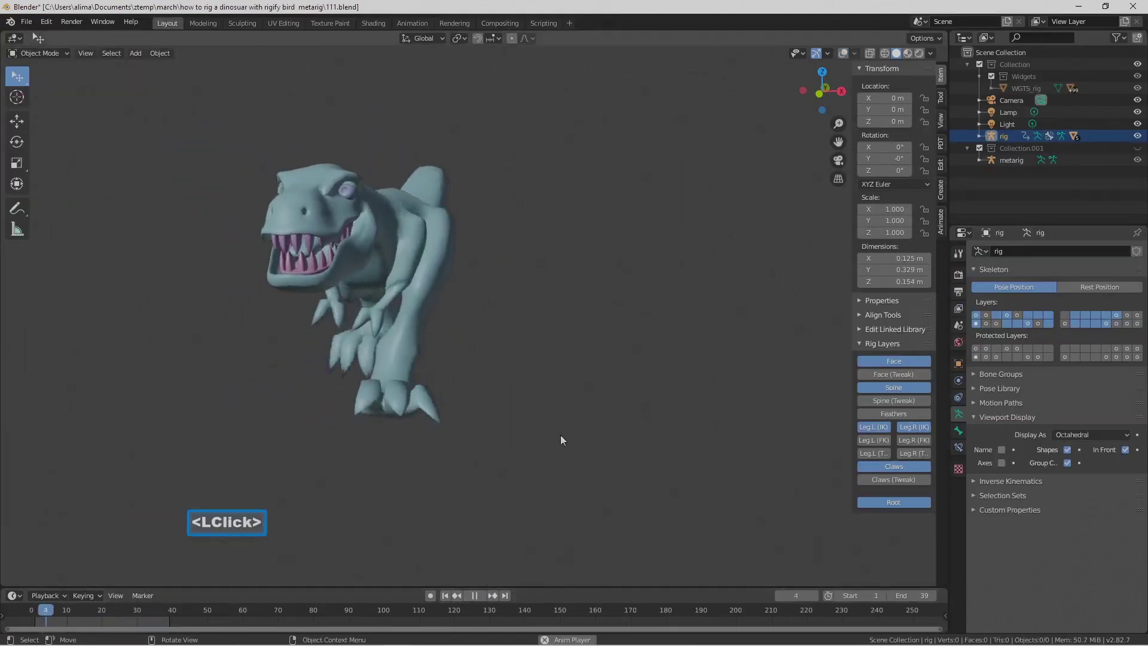
pyautogui.moveTo(565, 429); pyautogui.dragTo(483, 386, button='middle')
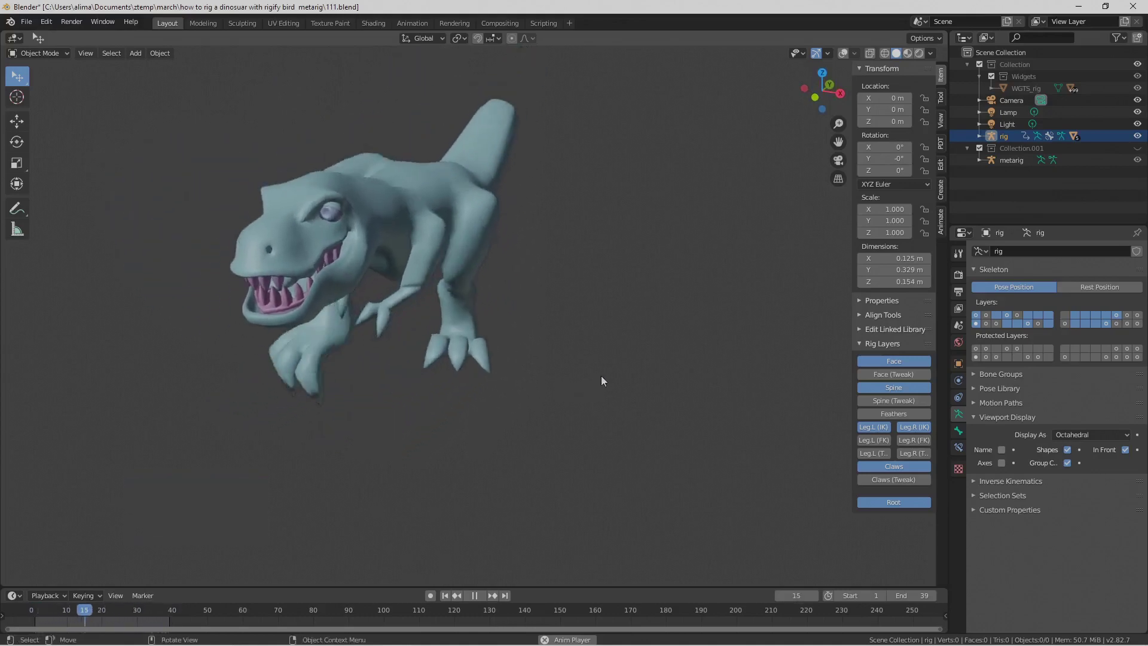
pyautogui.scroll(-1, 602, 380)
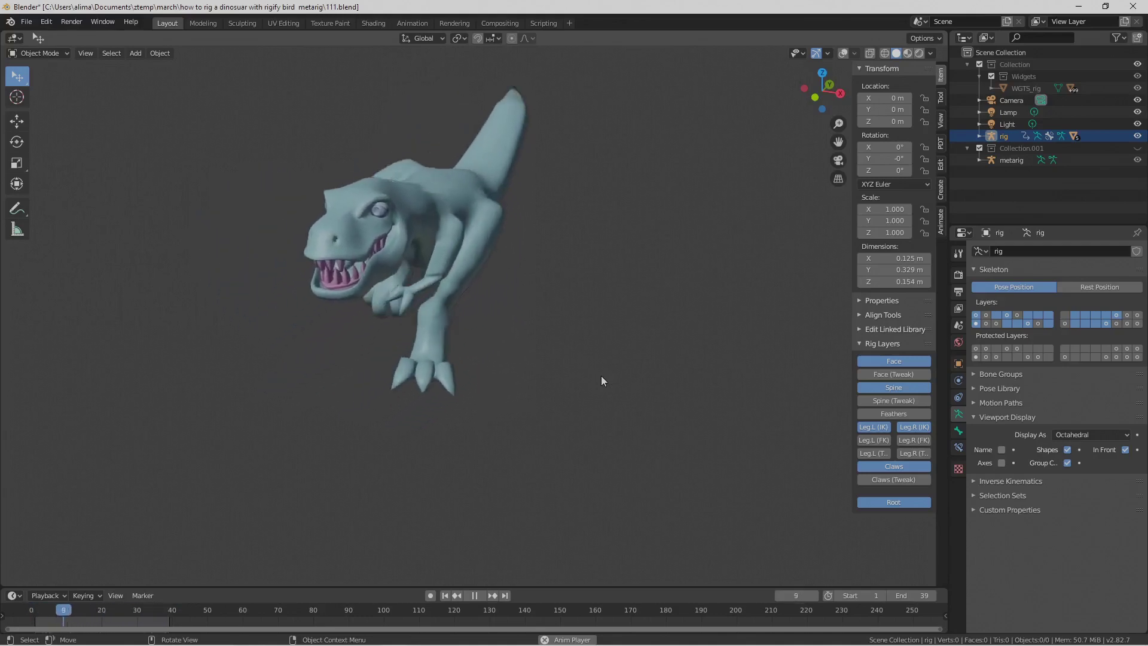
pyautogui.click(482, 595)
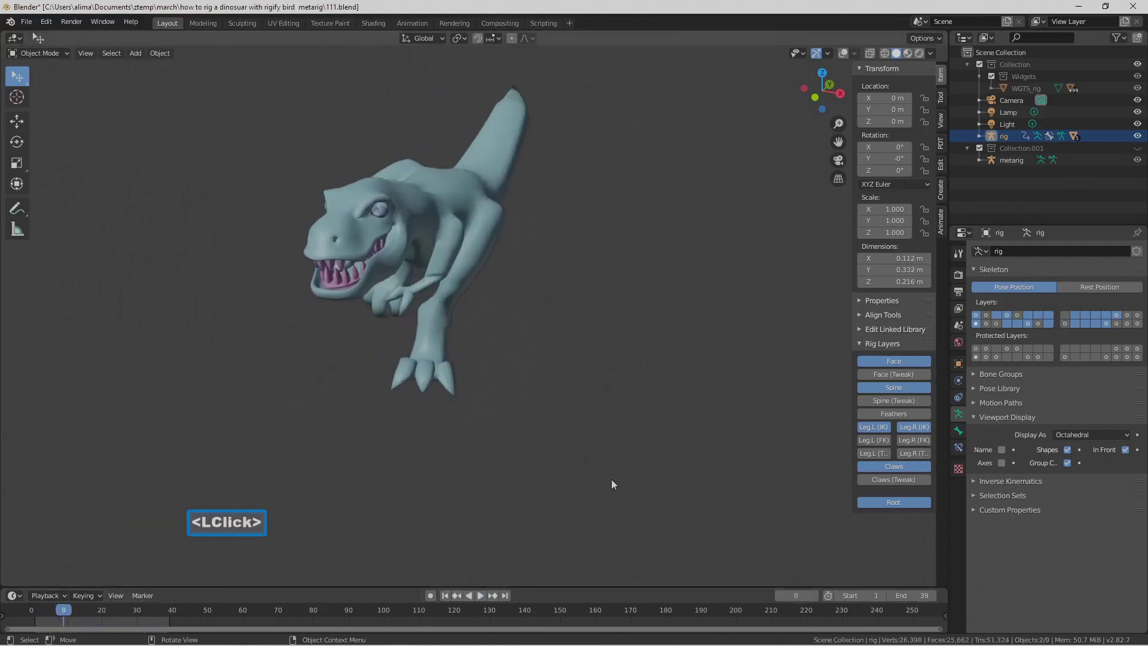